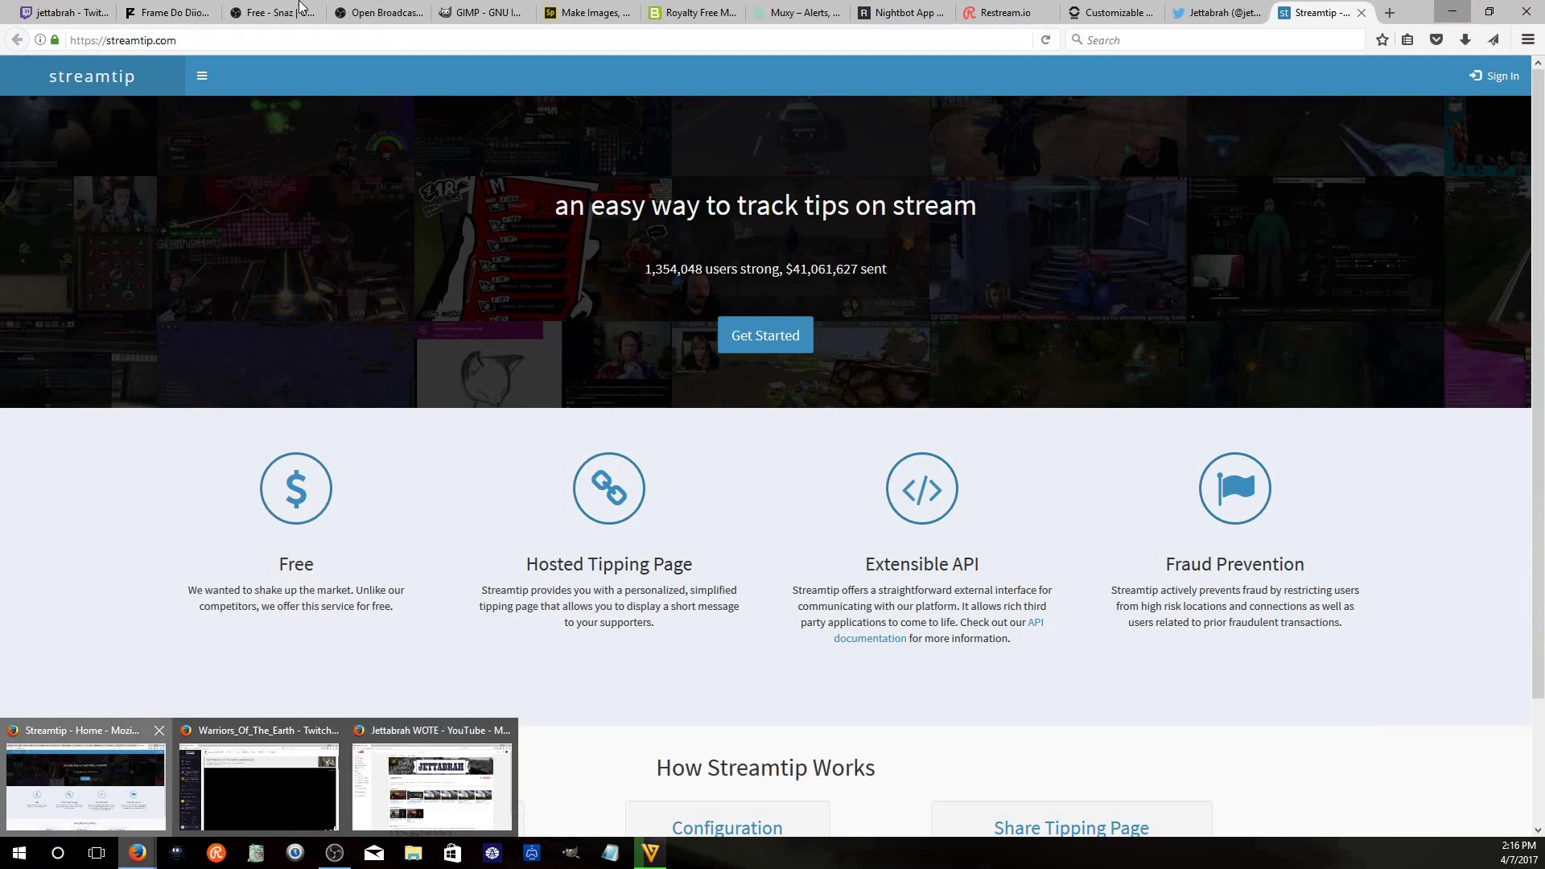
View the Open Broadcaster Software website in the Firefox window that holds the streaming resource tabs
click(89, 784)
click(376, 14)
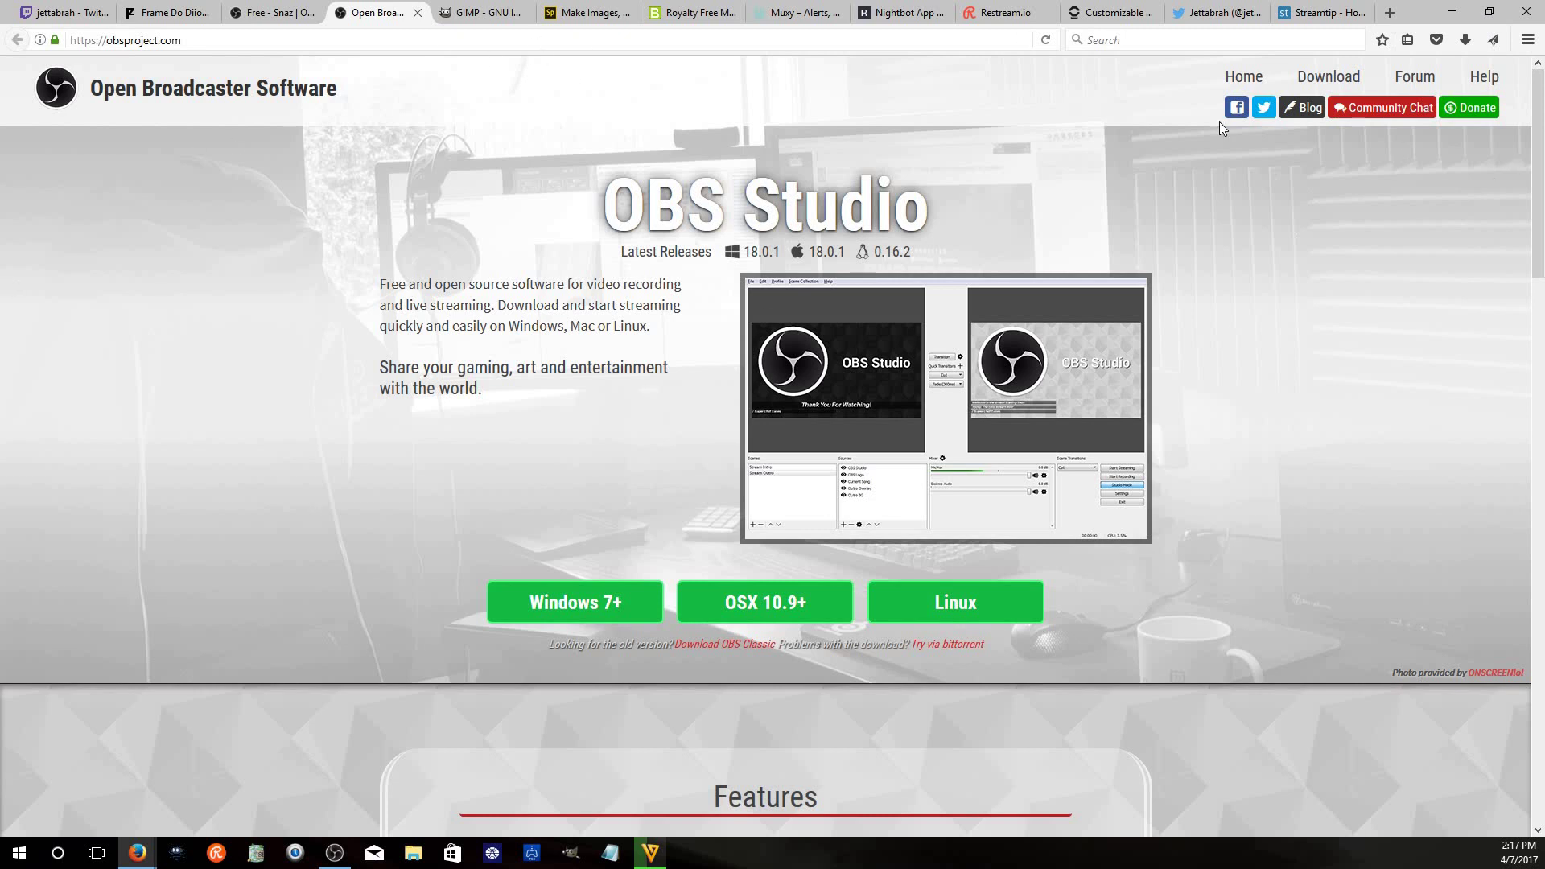
click(1456, 14)
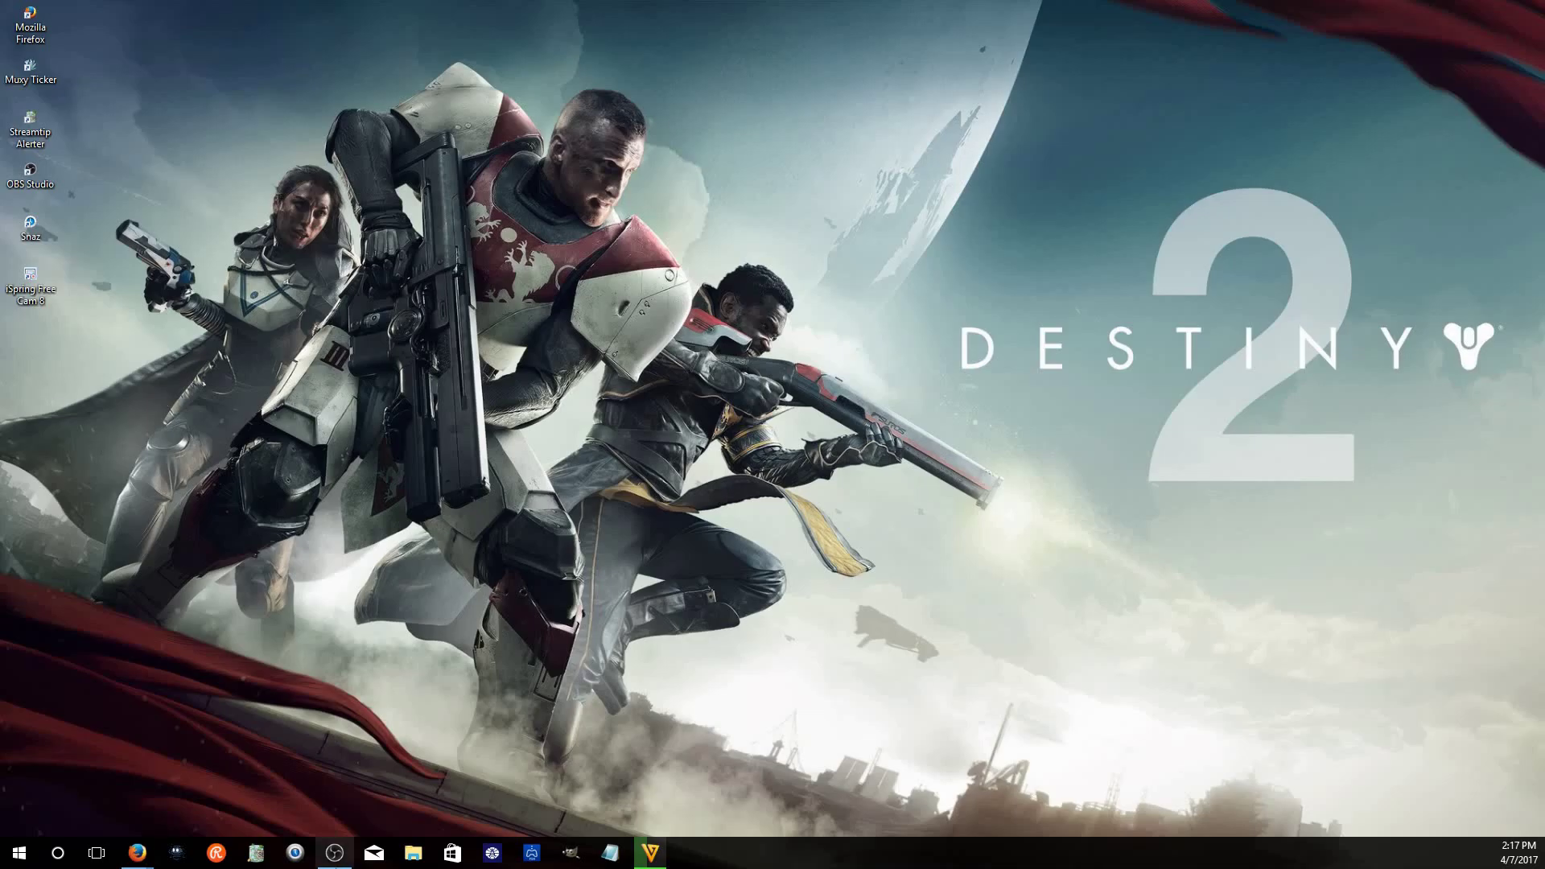
Switch to OBS and remove the Facebook scene from the Multi Stream scene collection
click(334, 852)
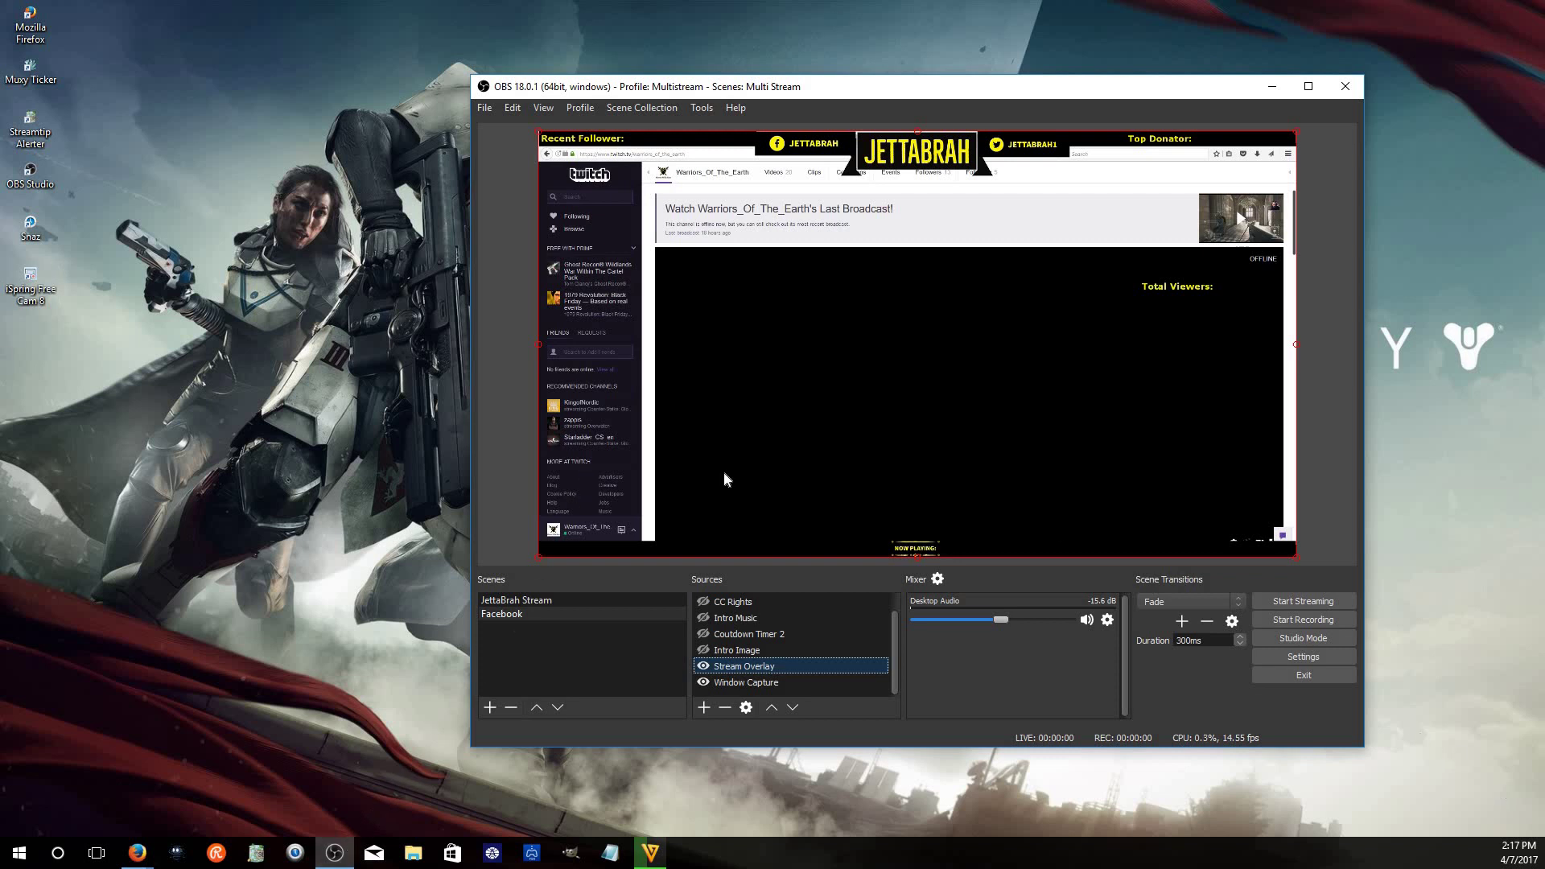
right_click(519, 618)
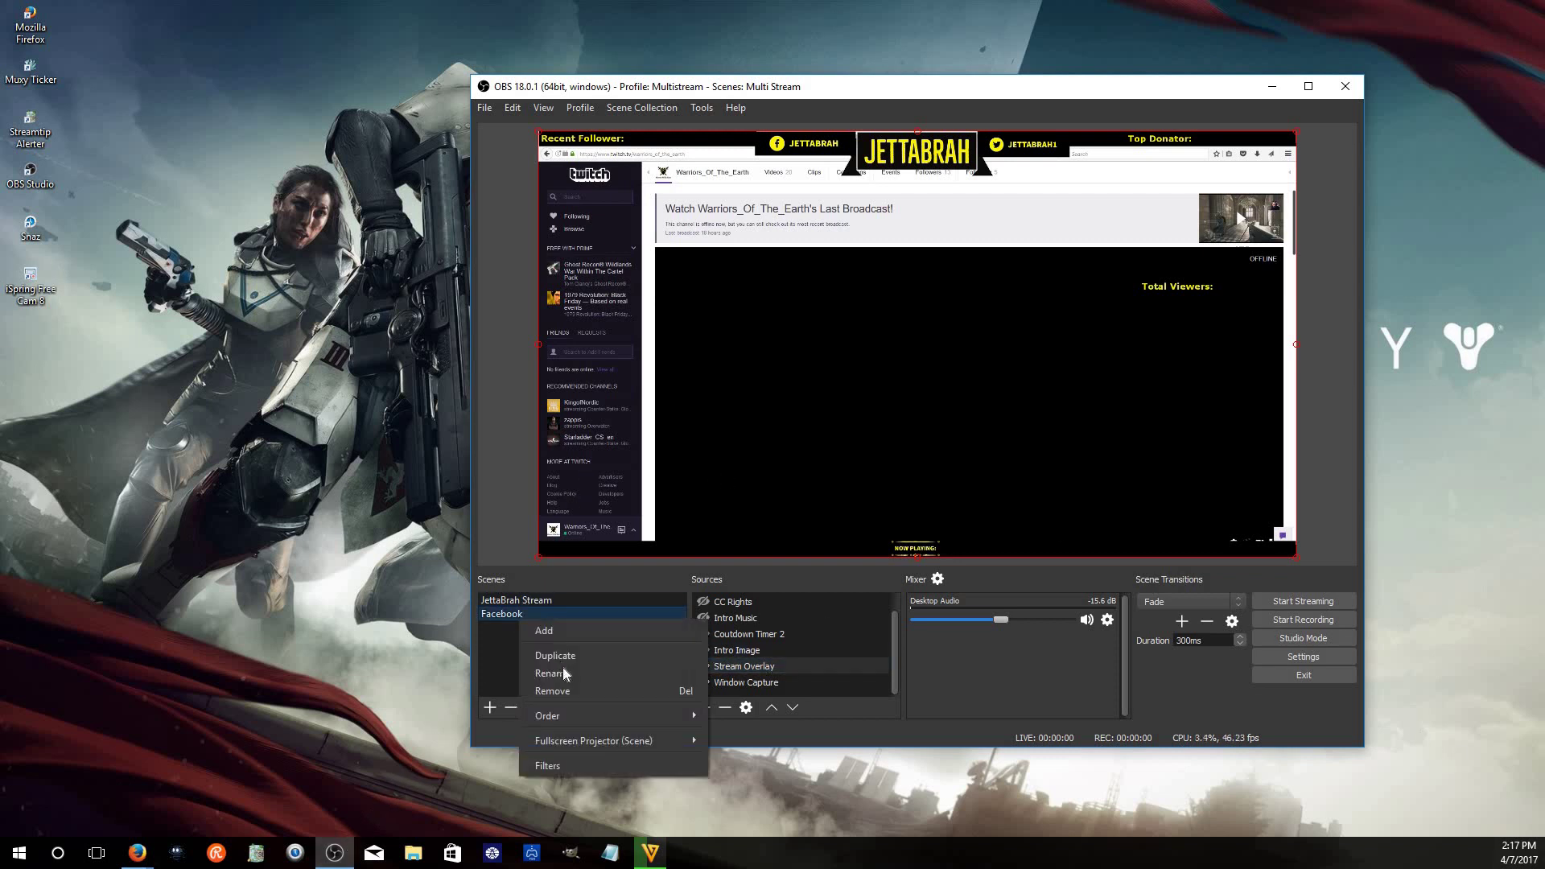
key(Return)
click(966, 442)
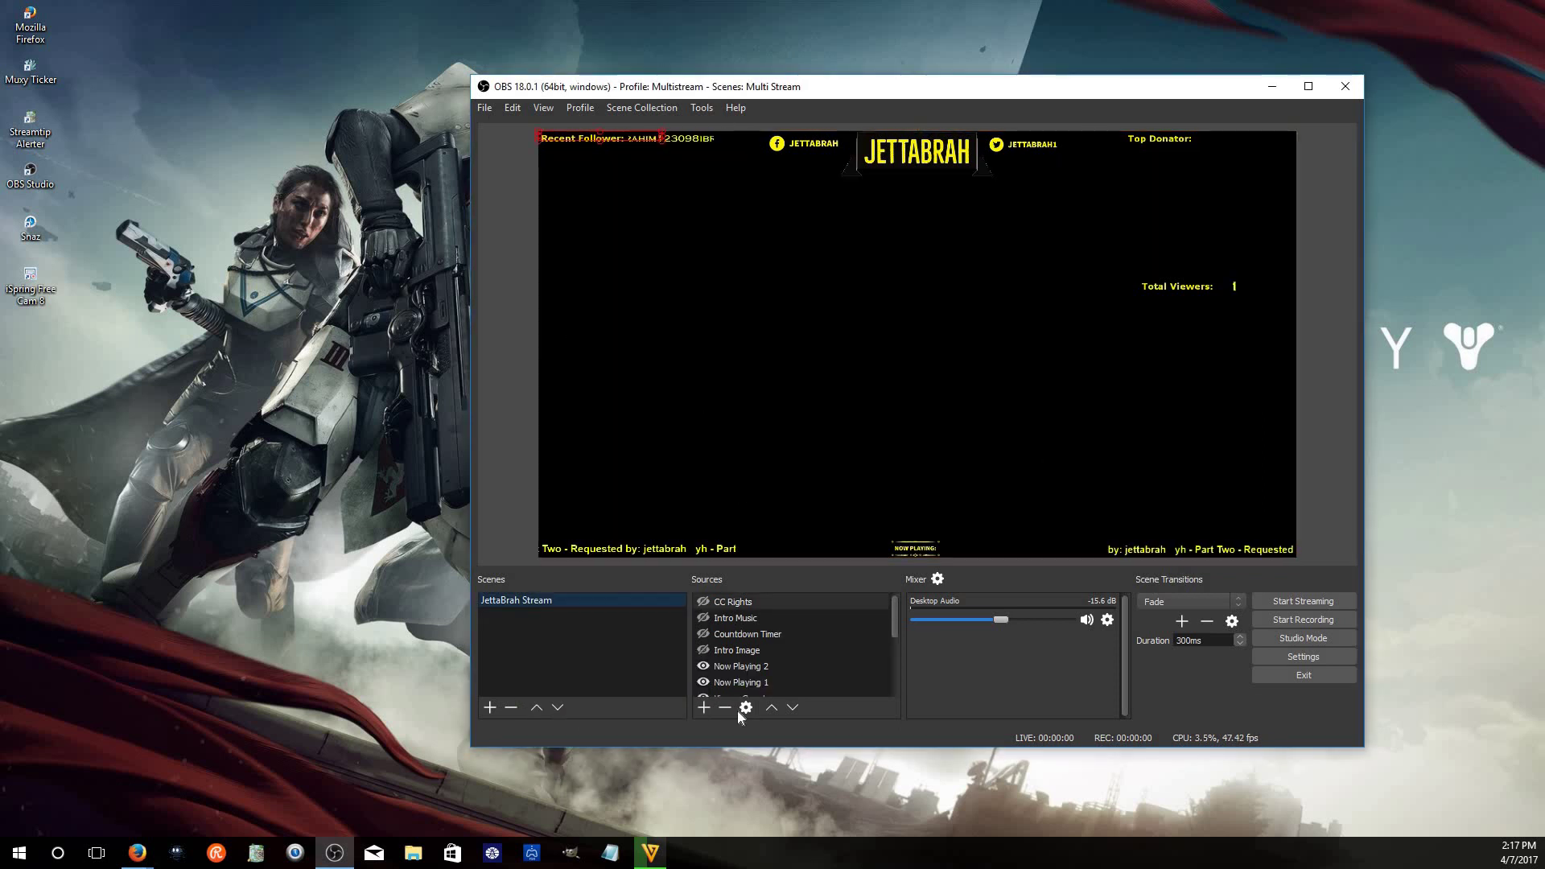
Add a new scene named Twitch/YouTube
click(490, 706)
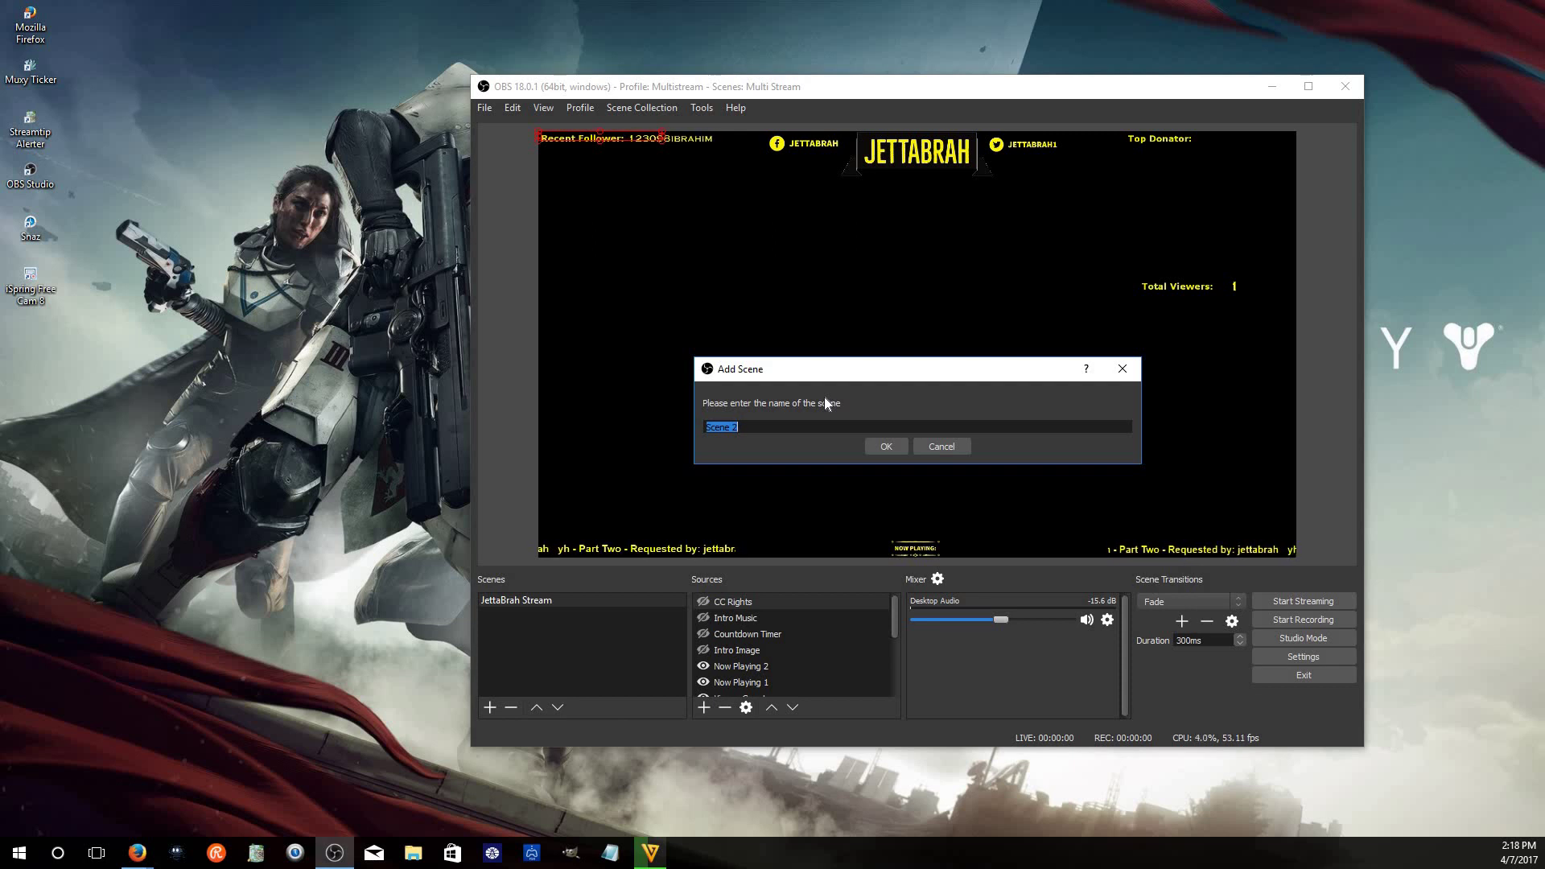
text(Twit)
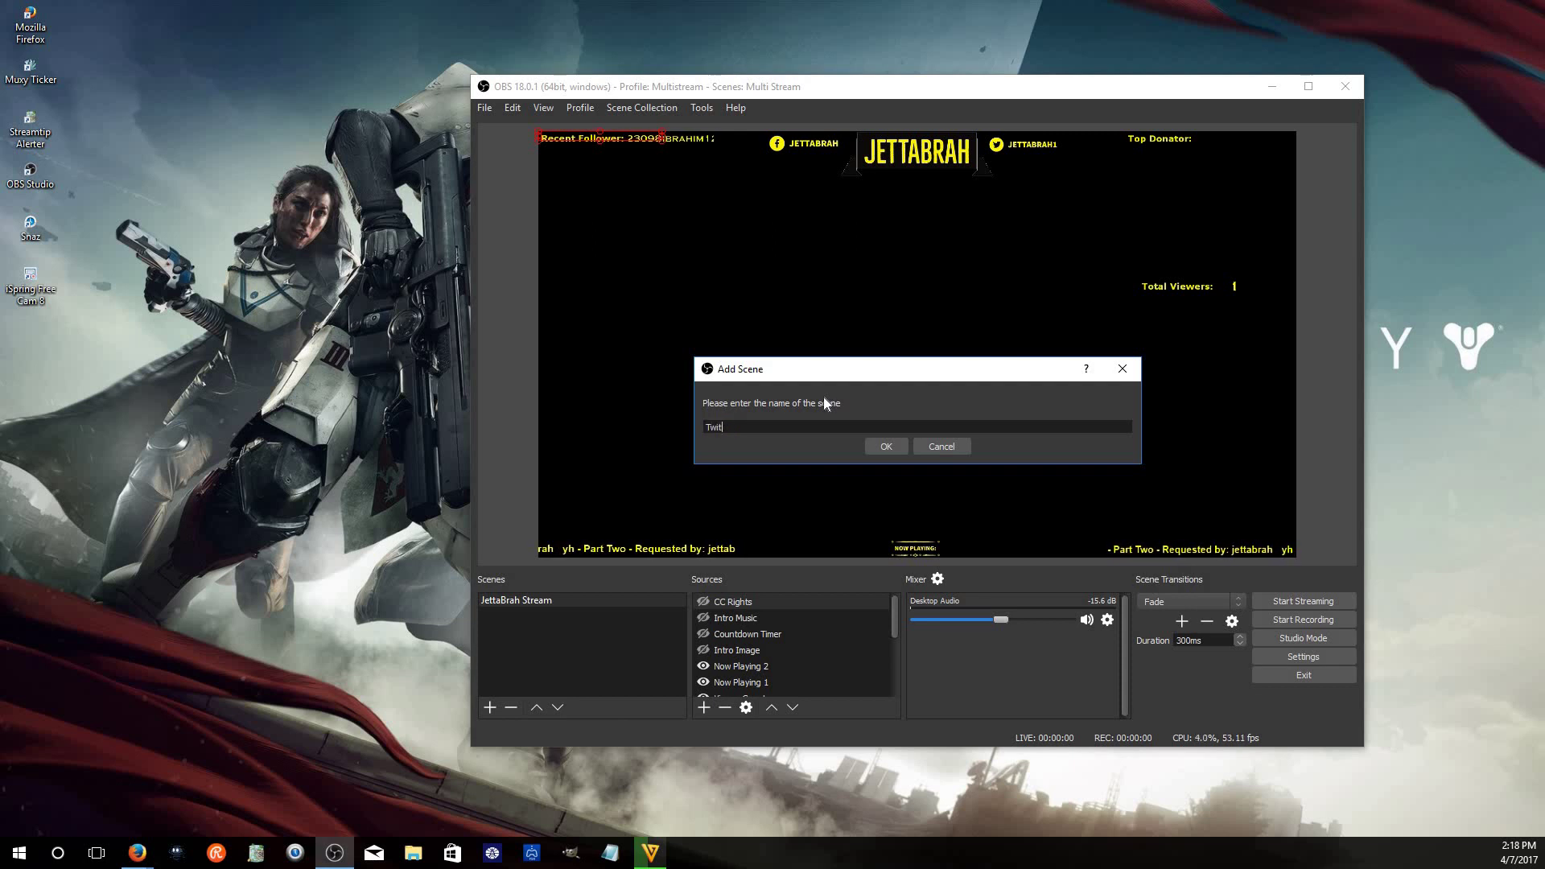
text(ch)
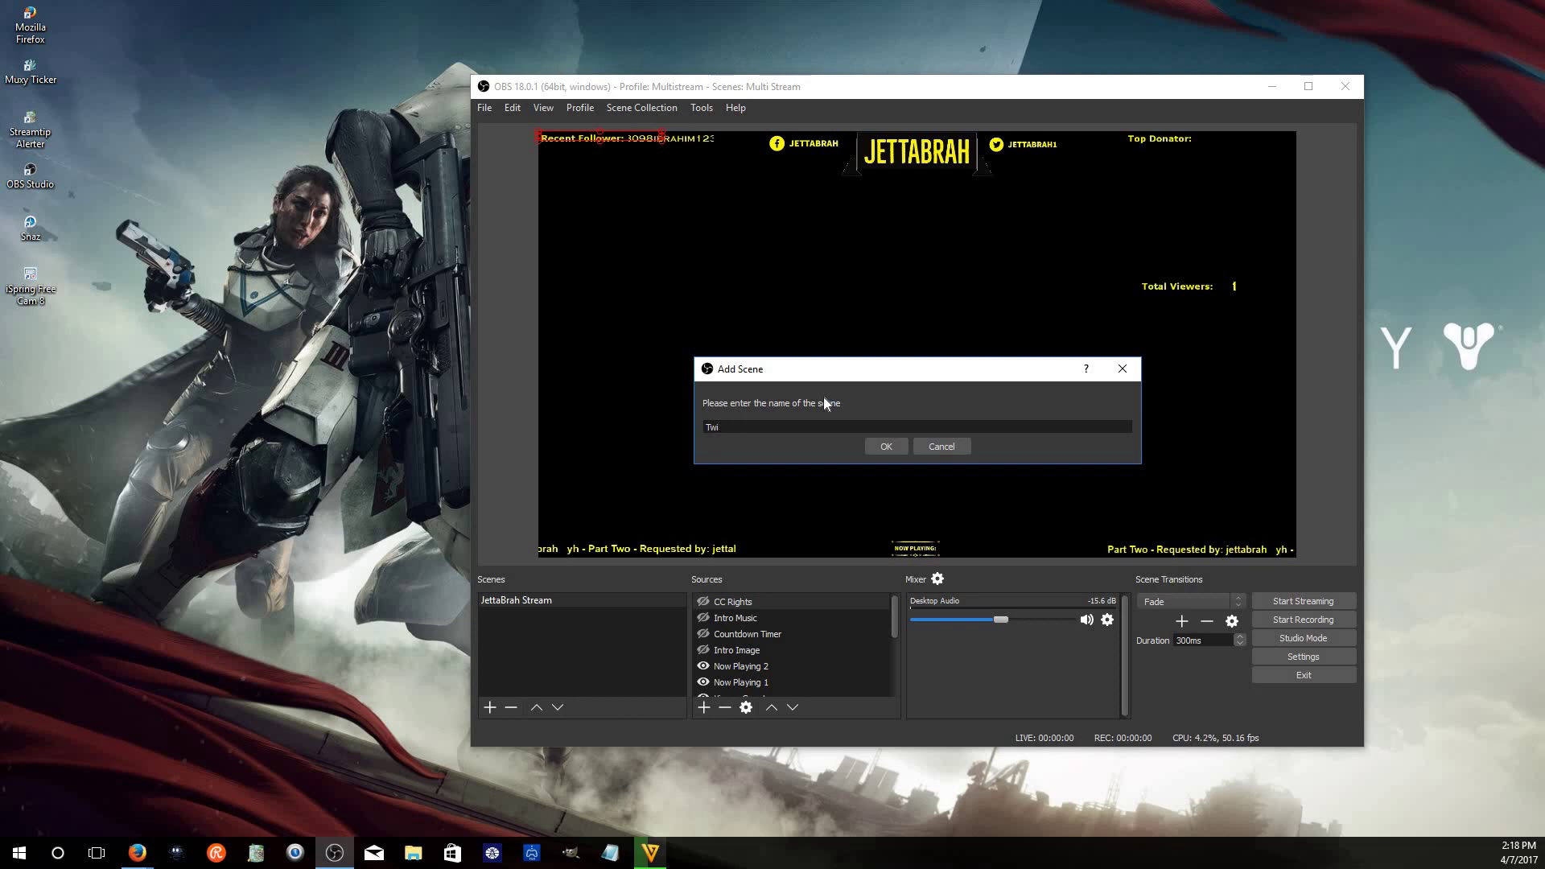
key(BackSpace)
text(/)
key(BackSpace)
text(You)
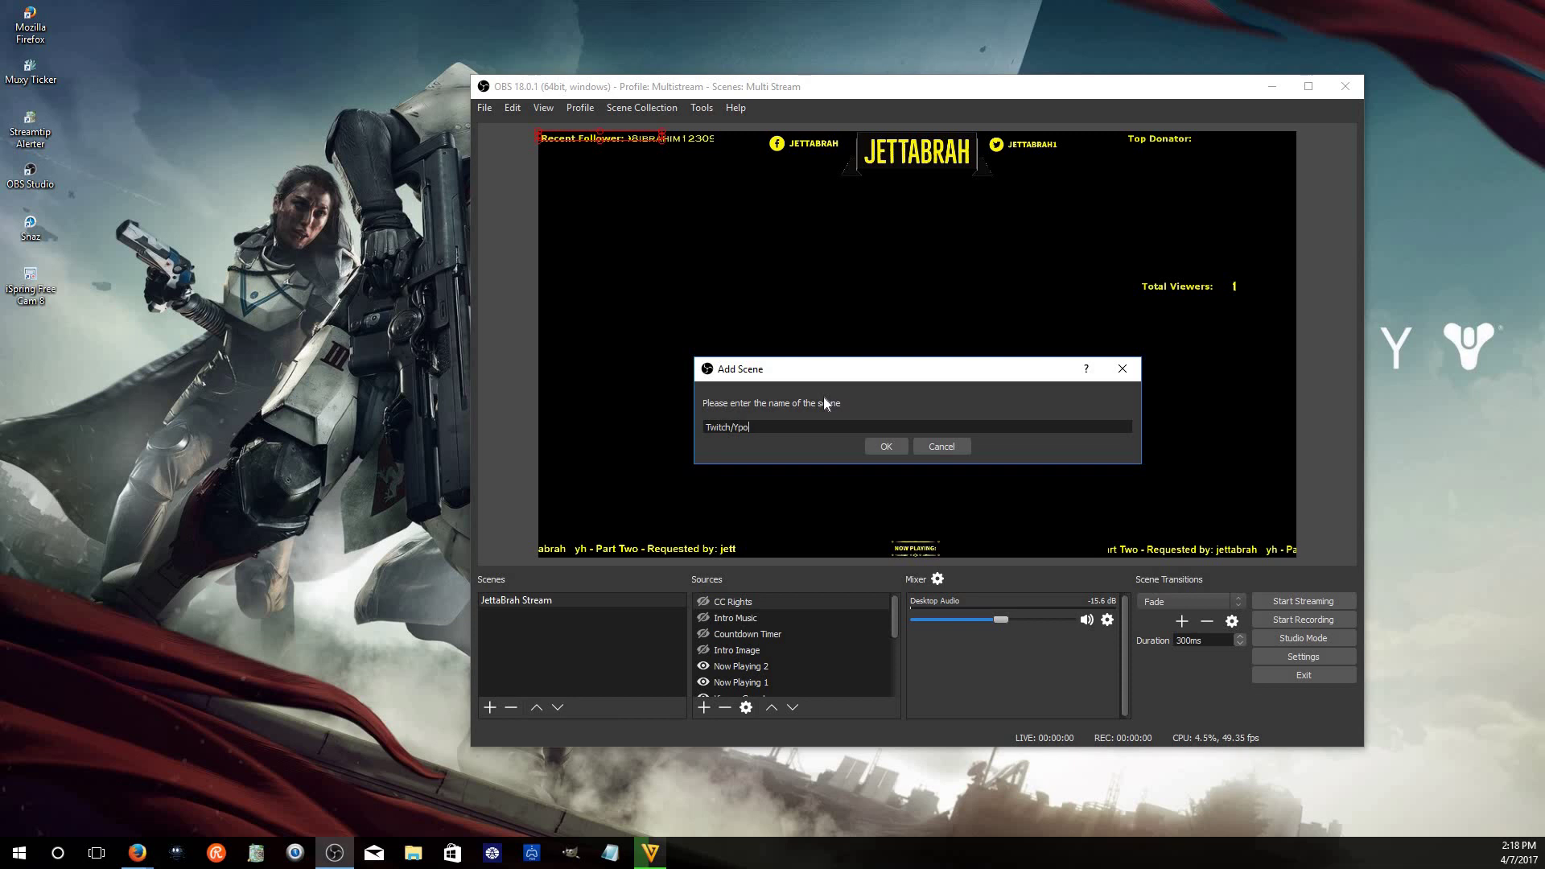
text(Tube)
click(886, 446)
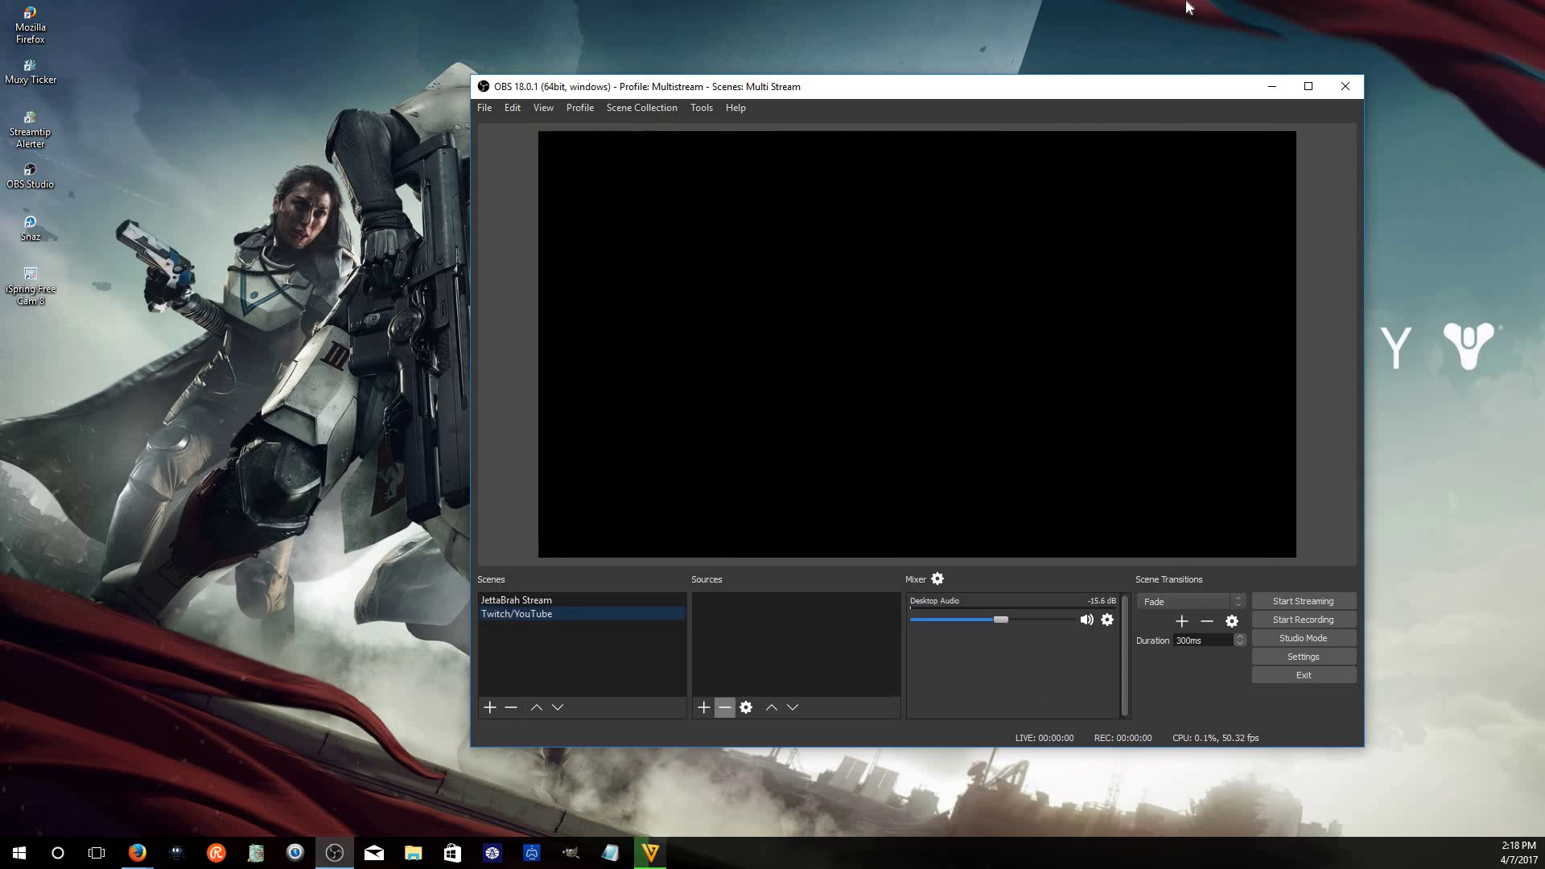
Reposition the OBS window and bring up the Warriors_Of_The_Earth Twitch page in Firefox behind it
drag(1122, 92, 634, 58)
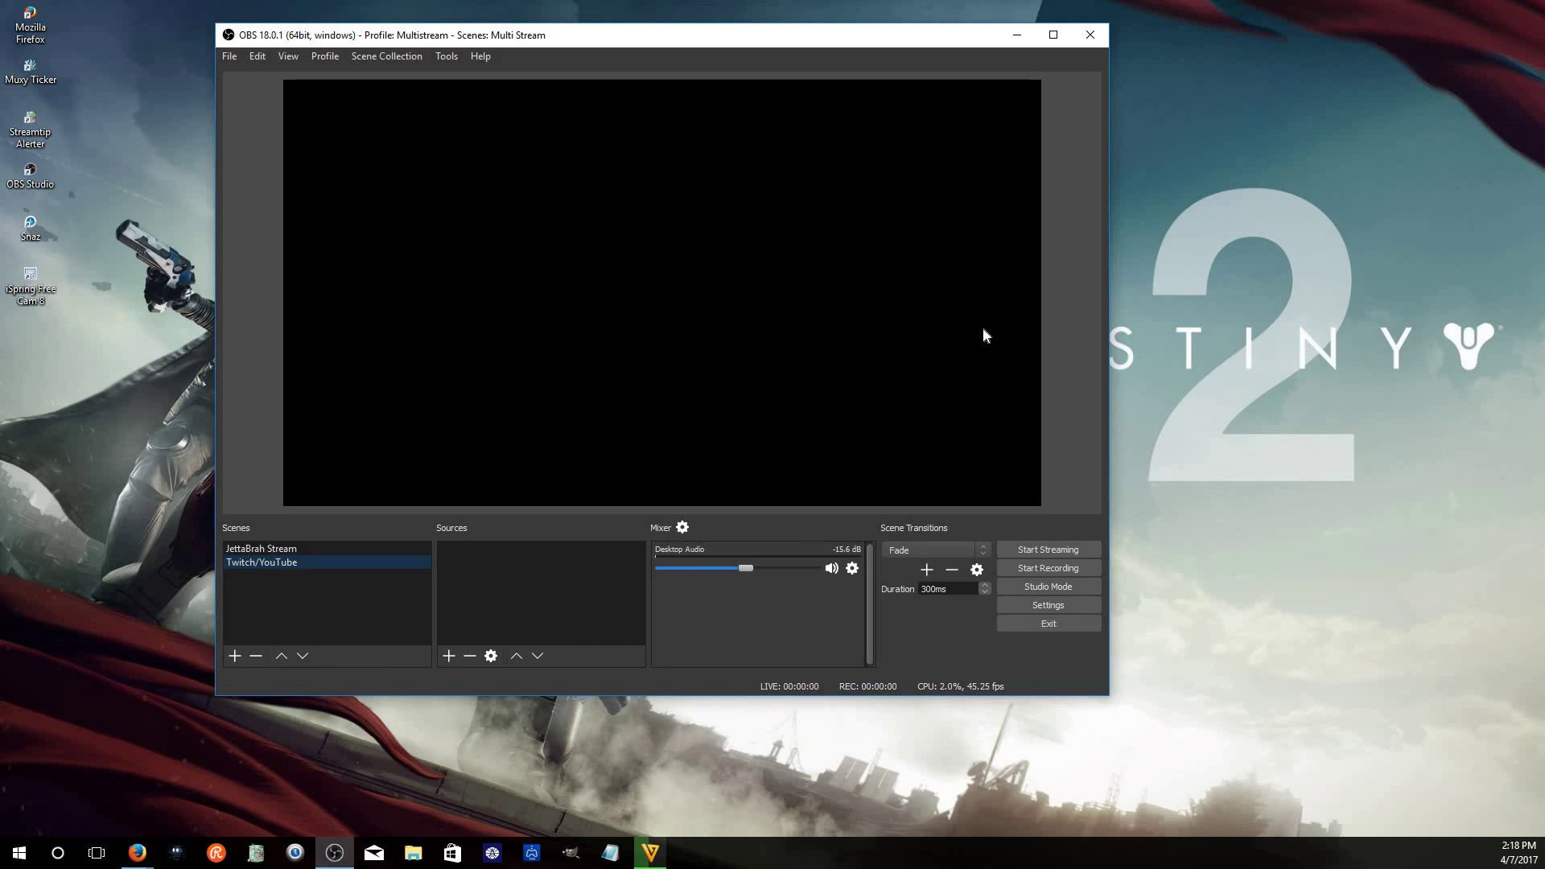
drag(722, 38, 863, 32)
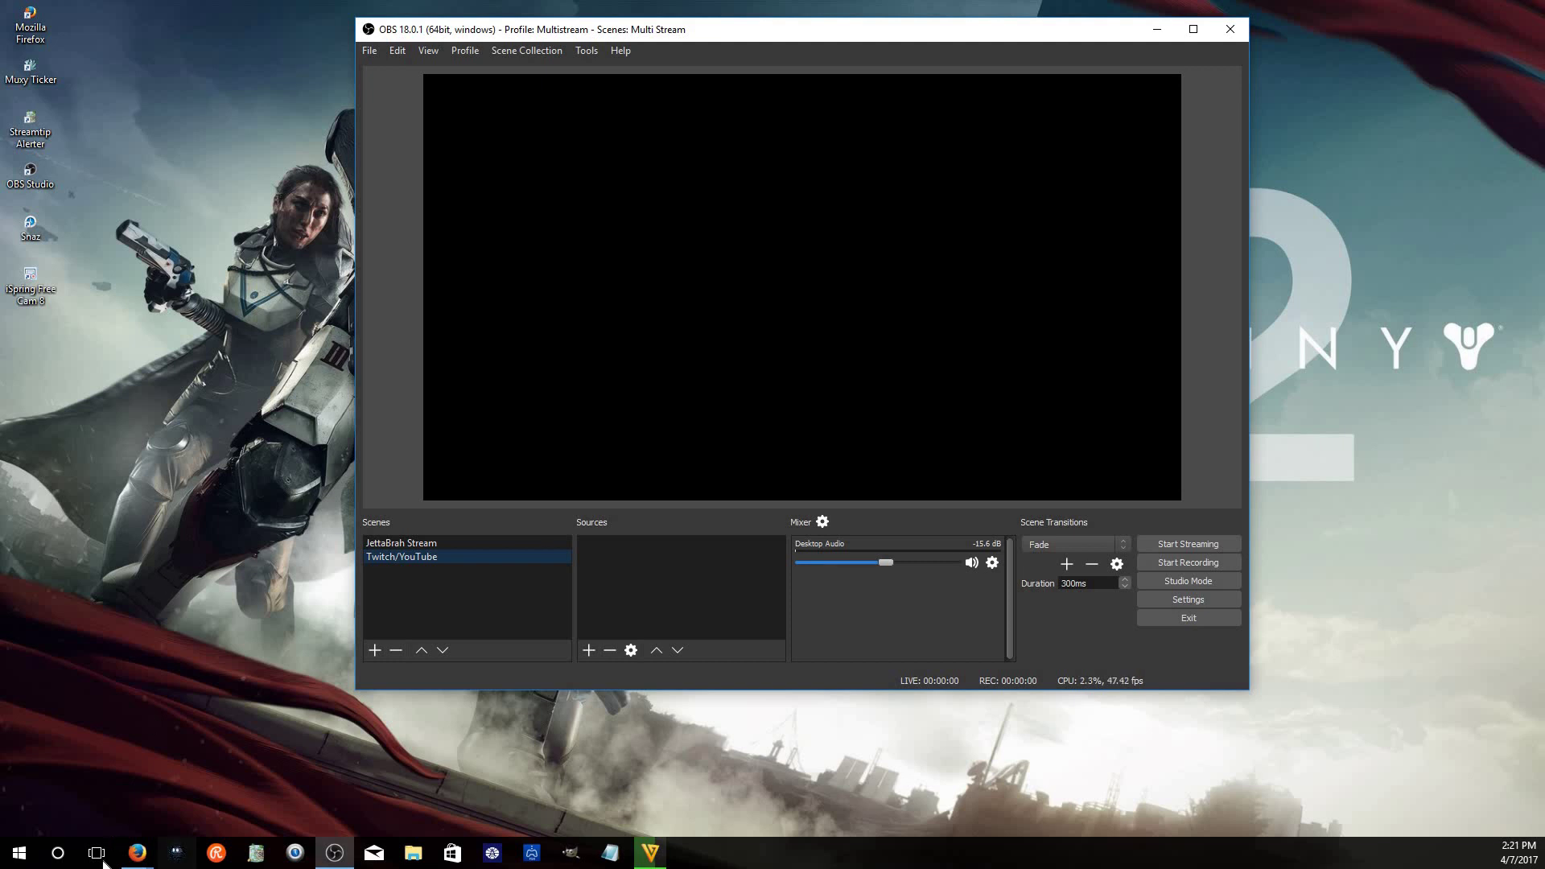
click(169, 756)
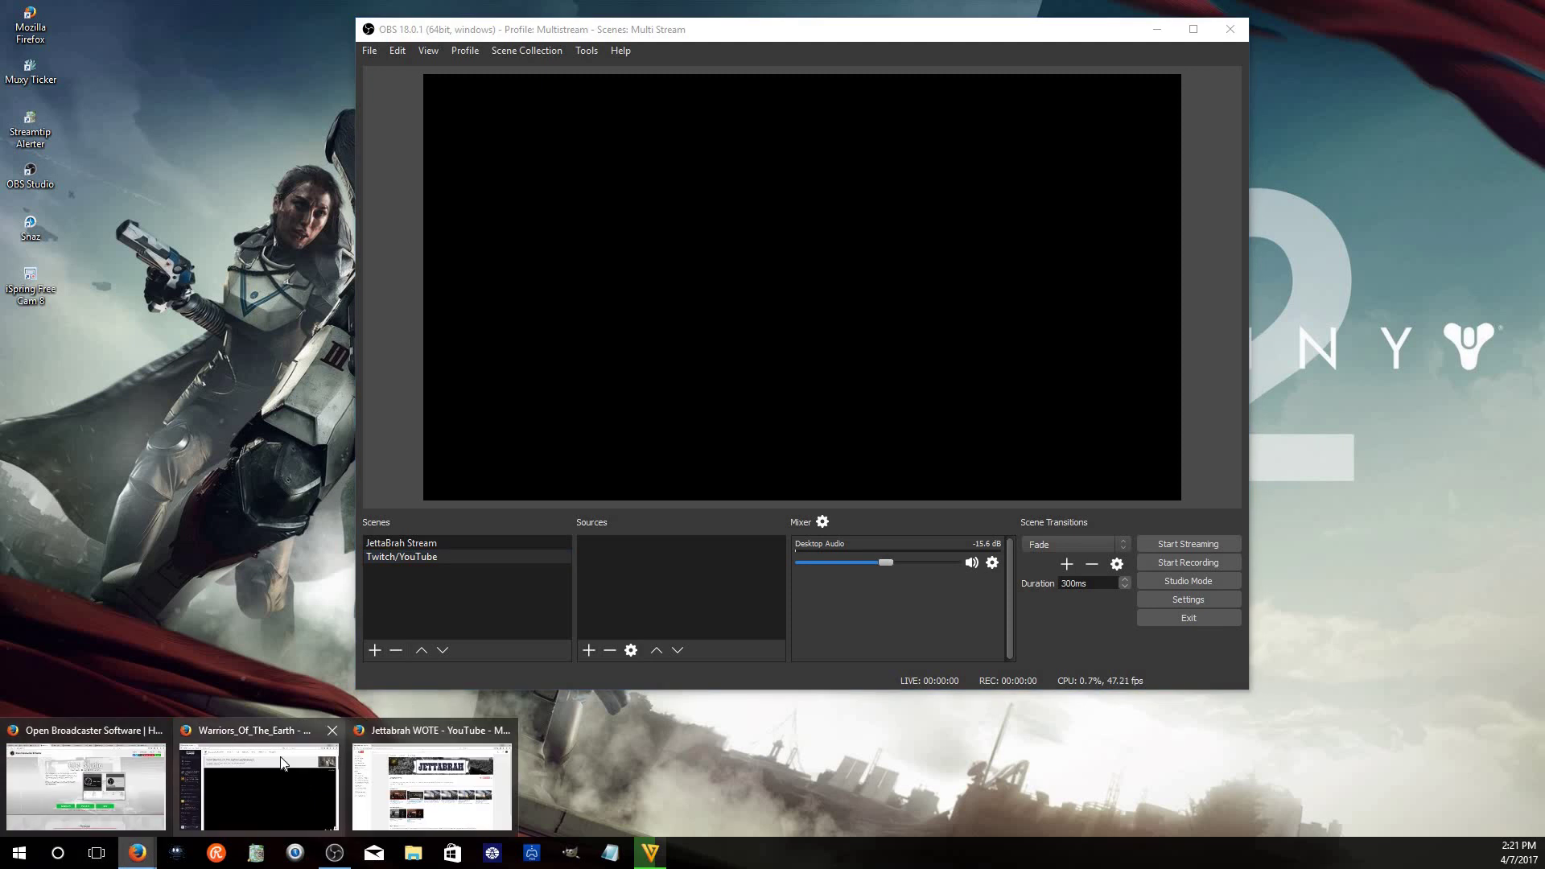
click(281, 765)
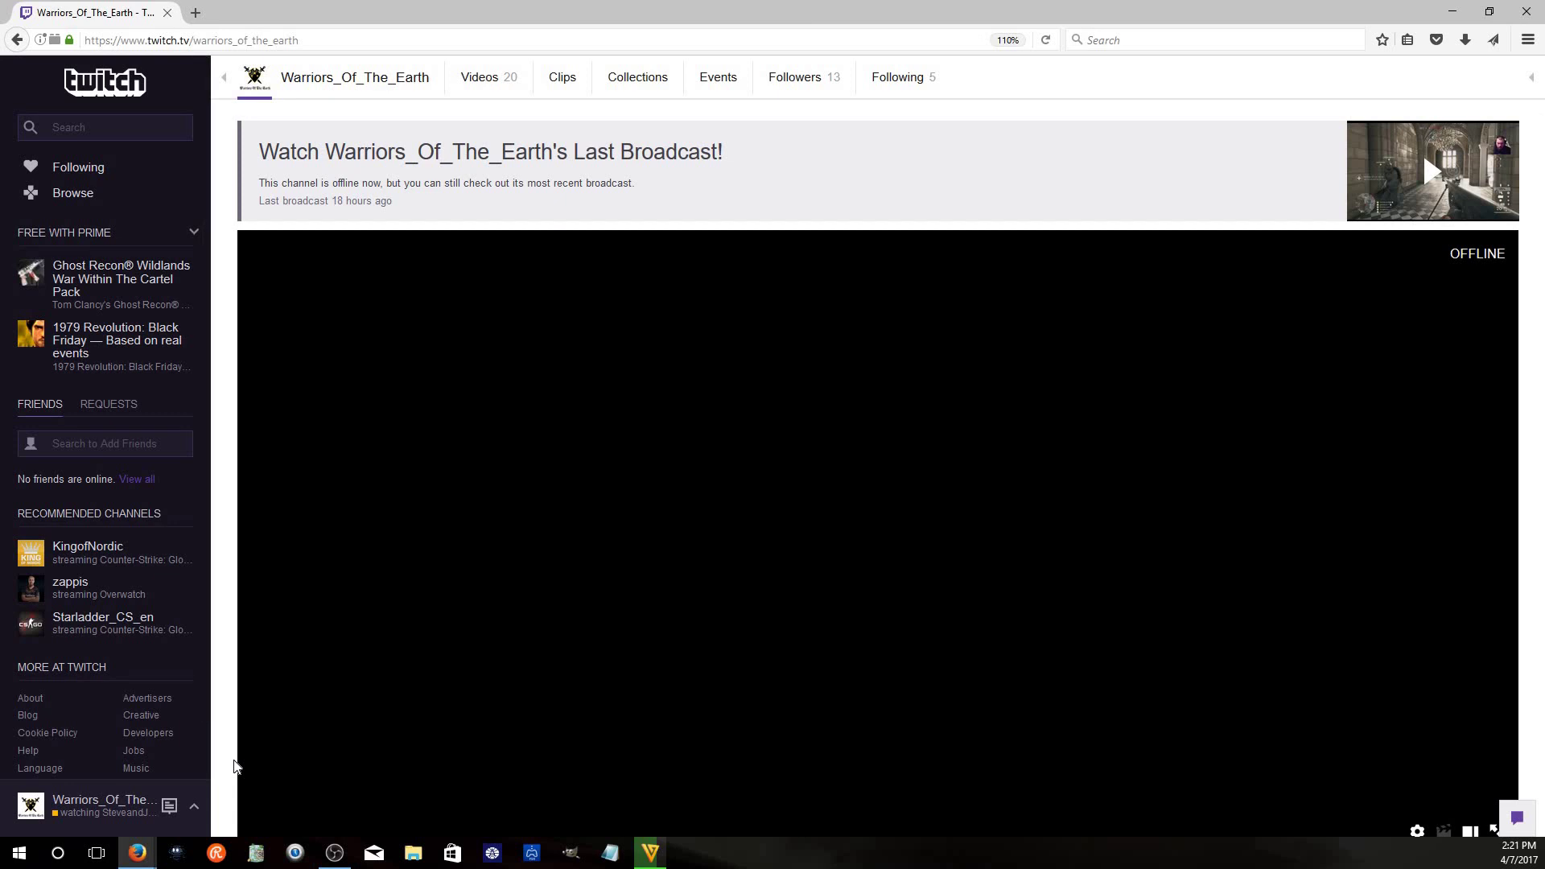
click(333, 853)
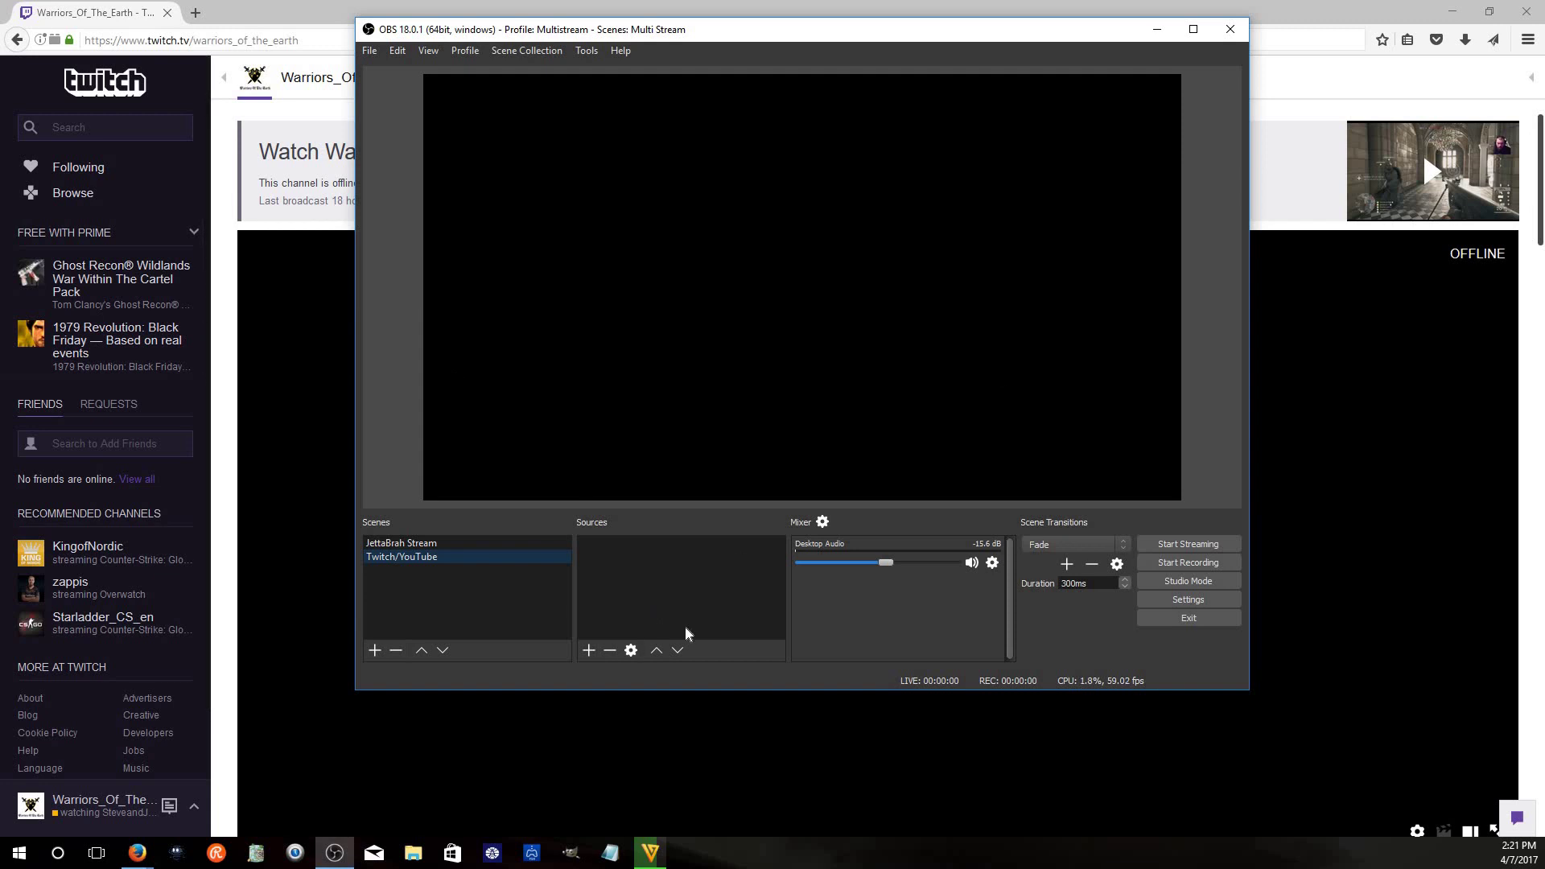
Add a new Window Capture source to the Twitch/YouTube scene, capturing the Firefox window showing the Warriors_Of_The_Earth Twitch page
click(589, 650)
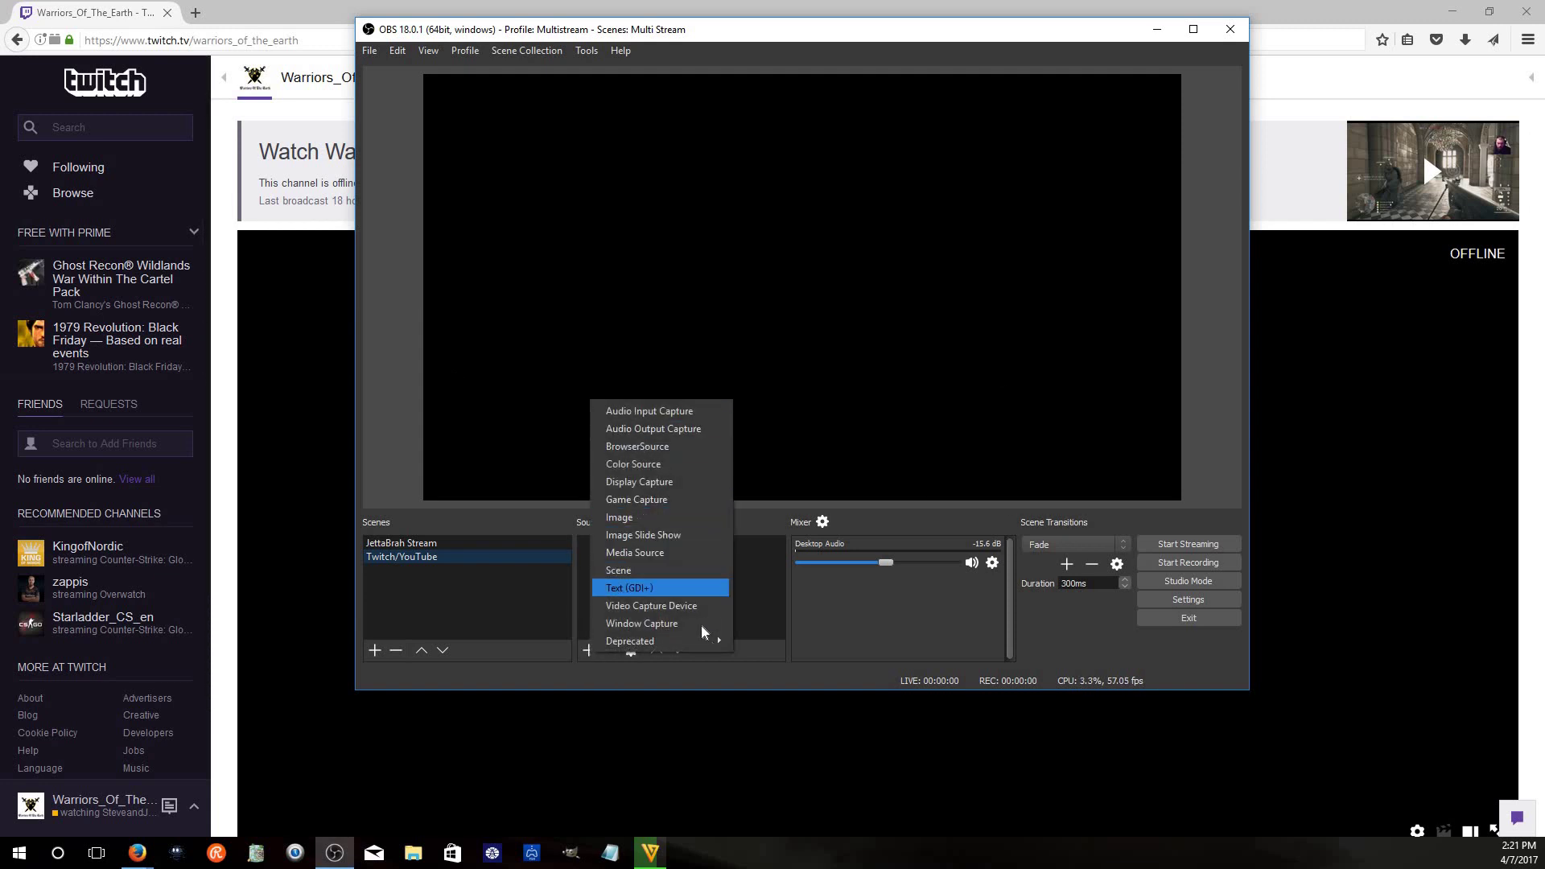
key(Return)
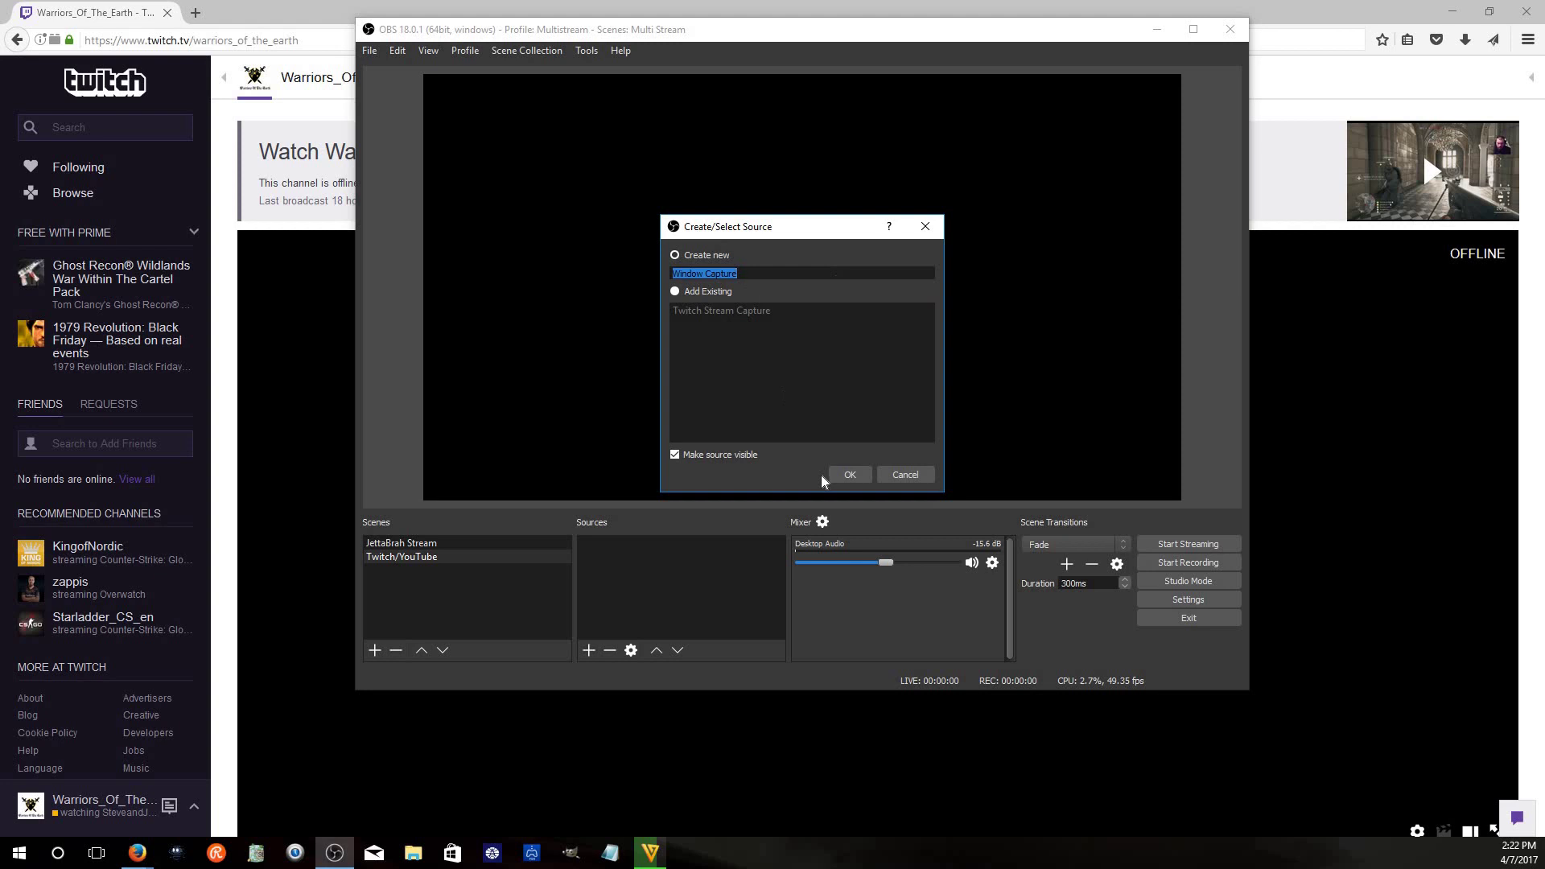
click(850, 474)
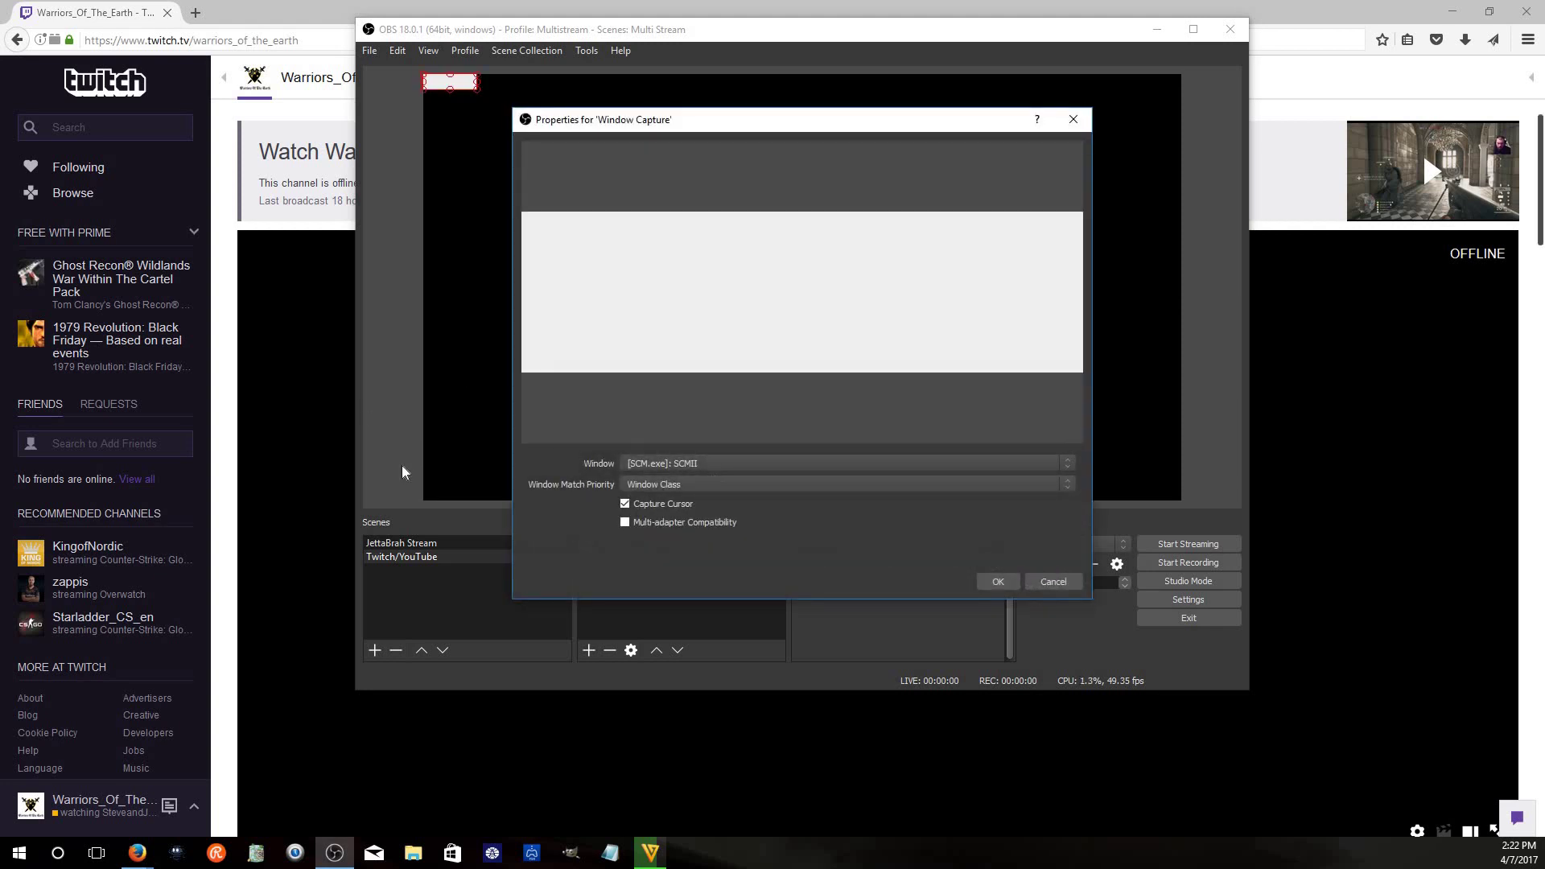
click(711, 465)
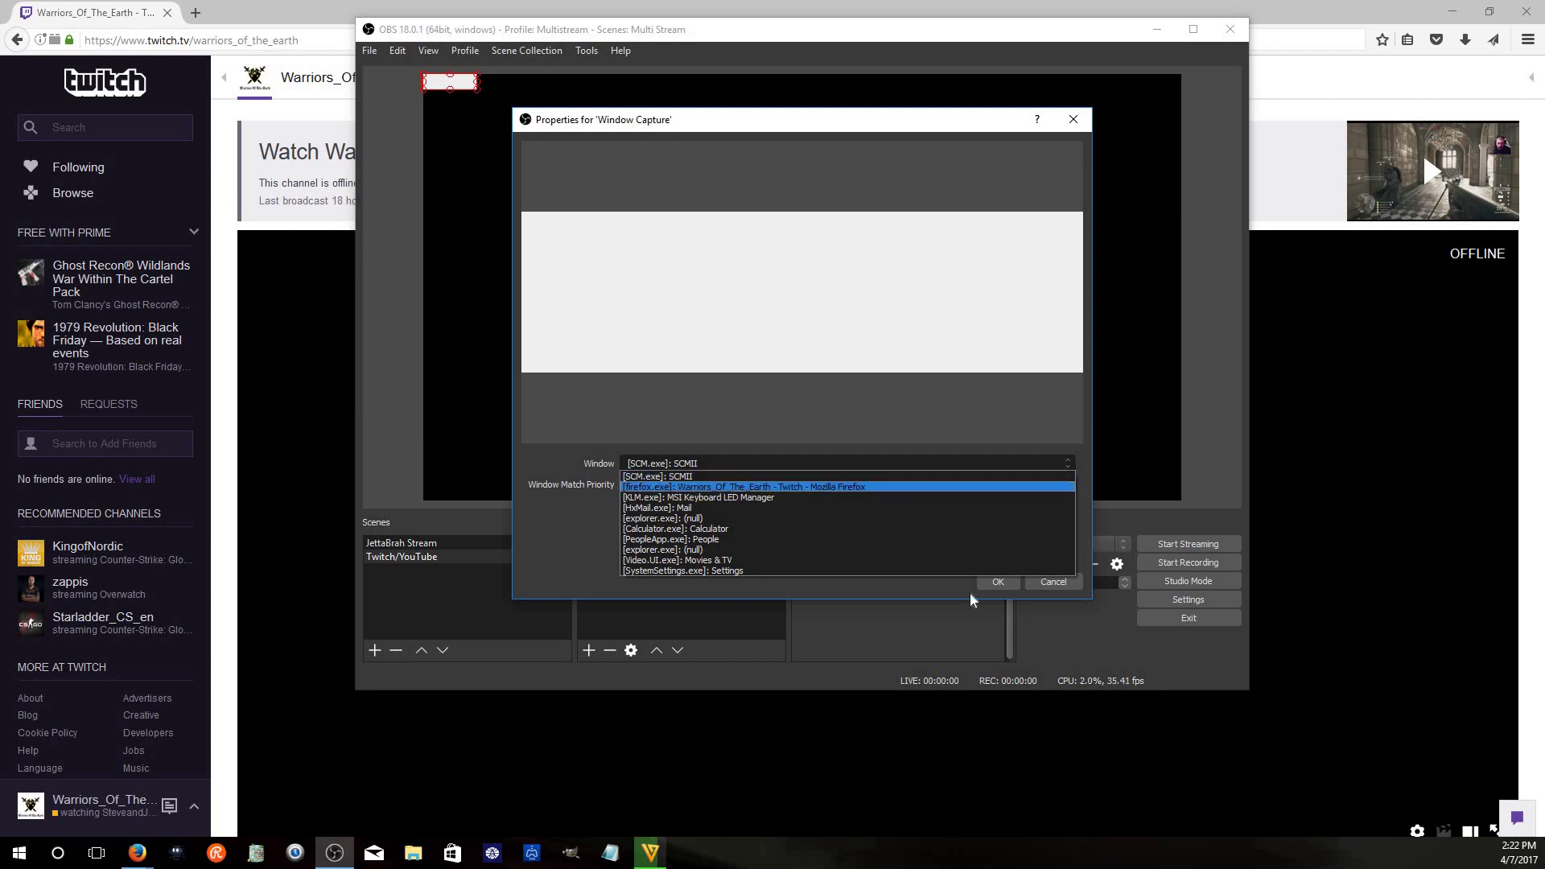
key(Return)
click(998, 582)
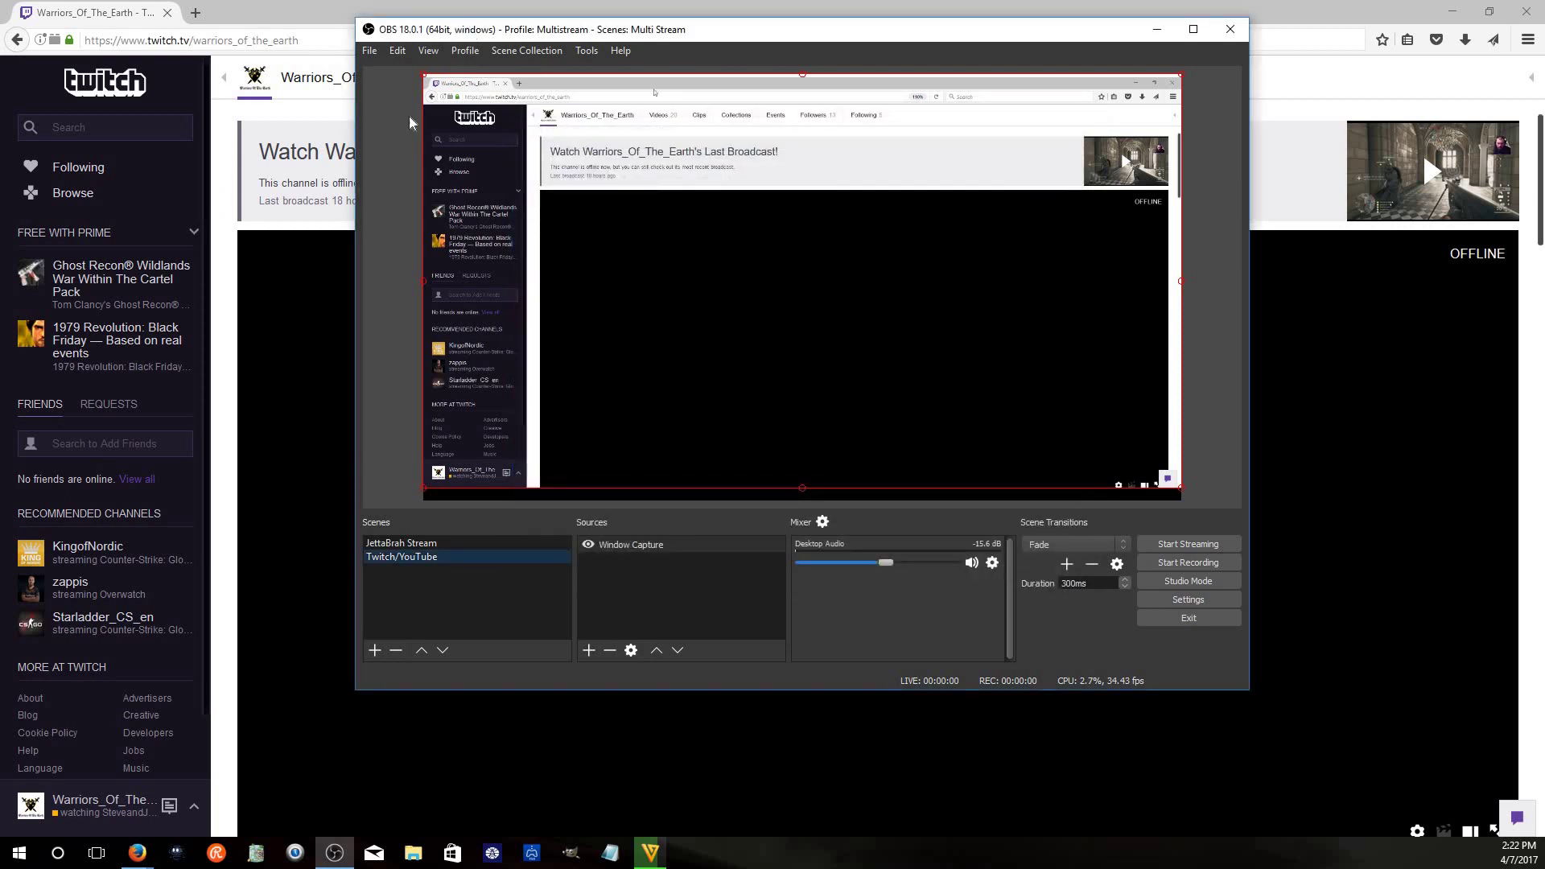
View the captured Twitch page and its player in full screen, and return to OBS
click(246, 164)
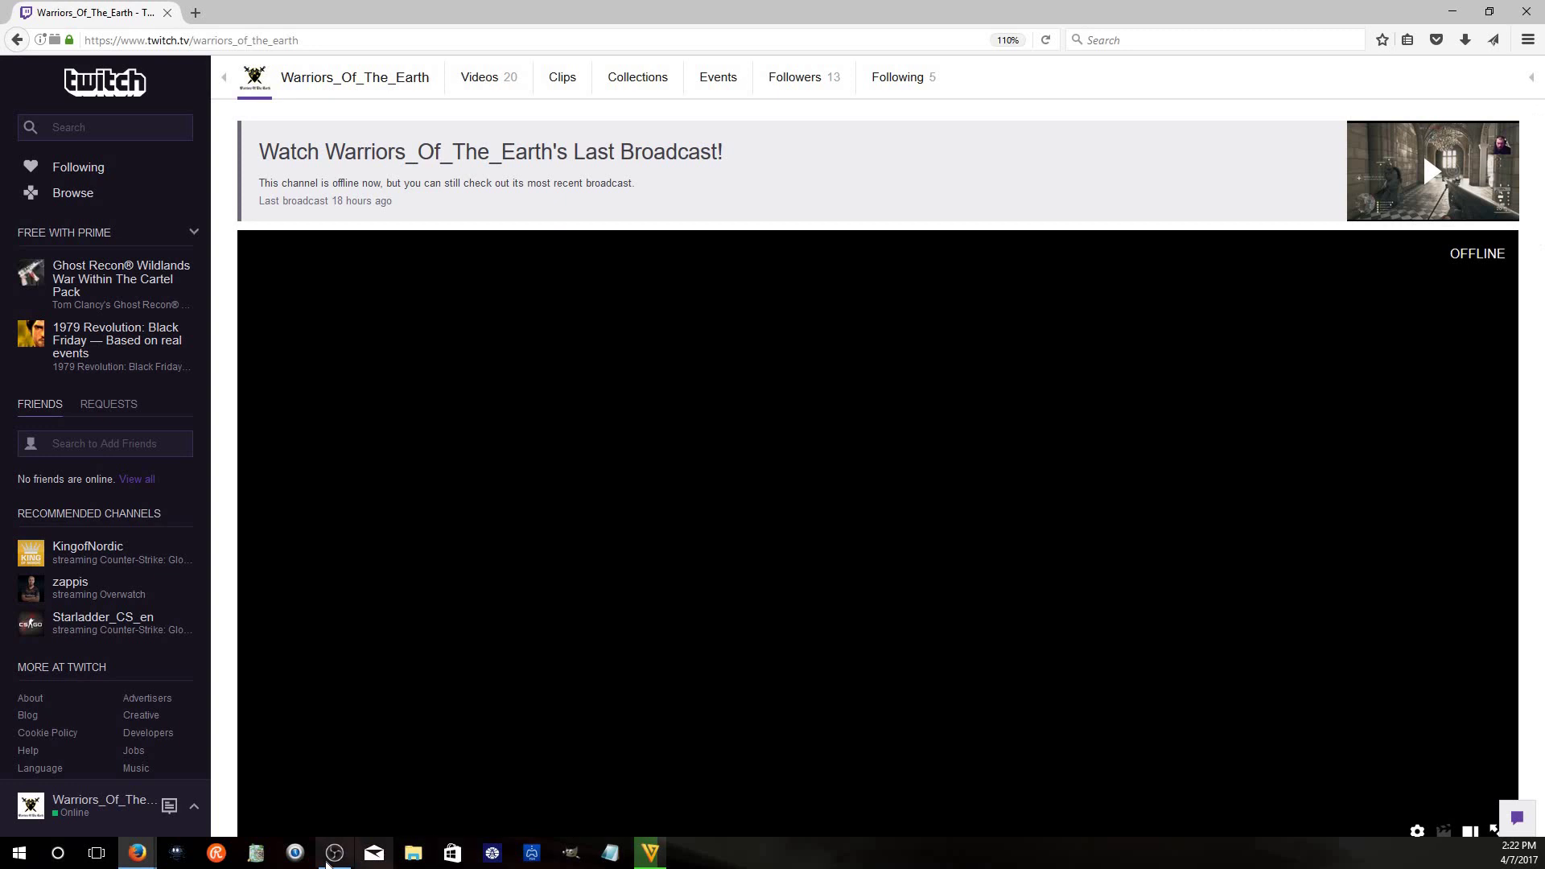
click(330, 857)
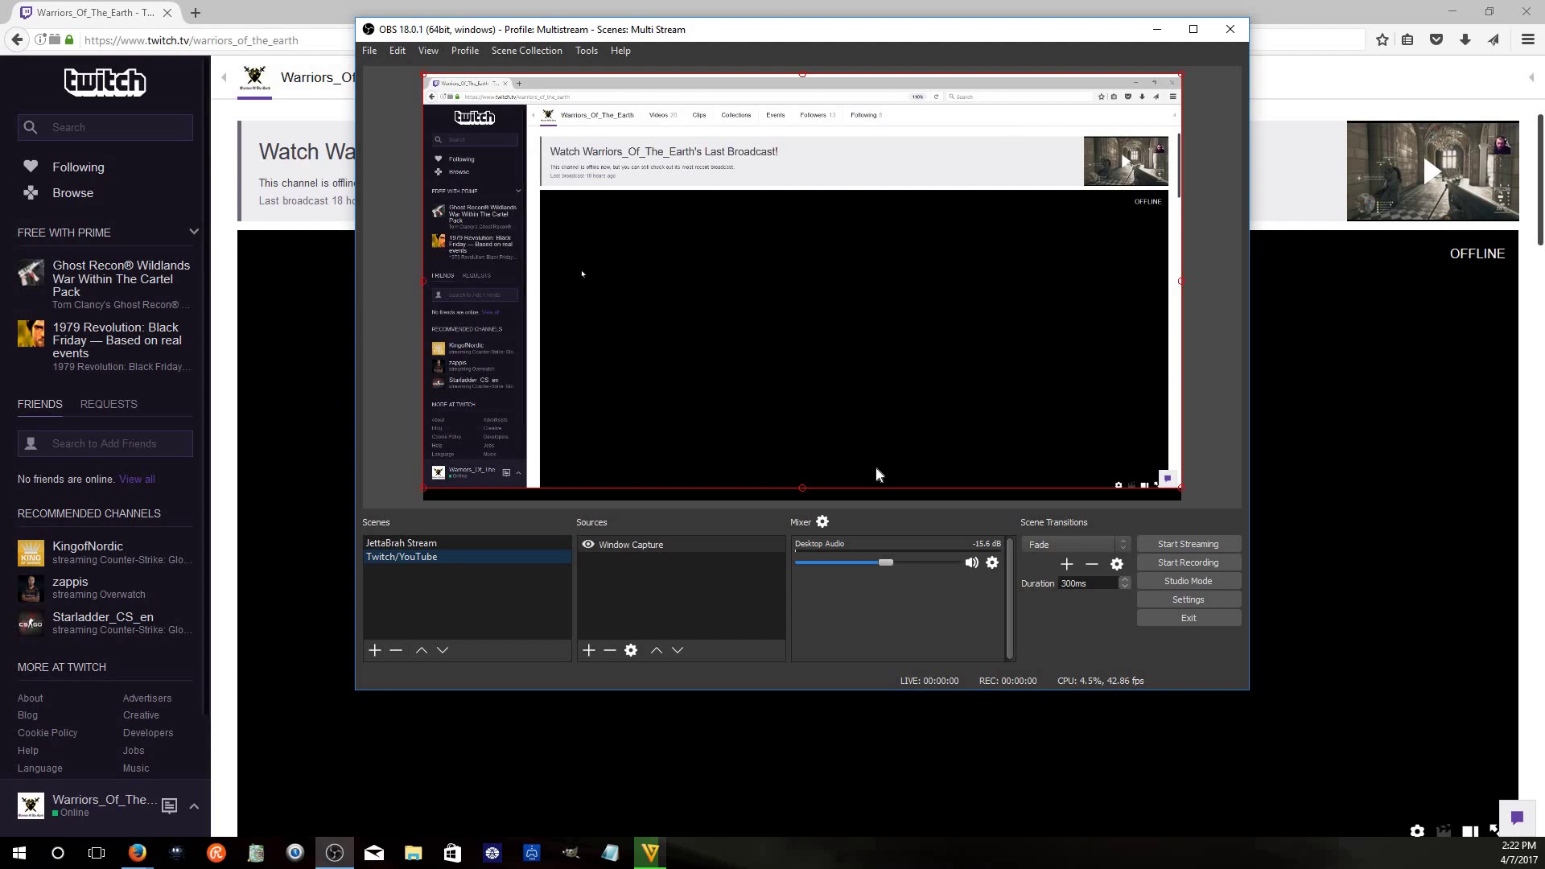
click(1287, 476)
double_click(972, 452)
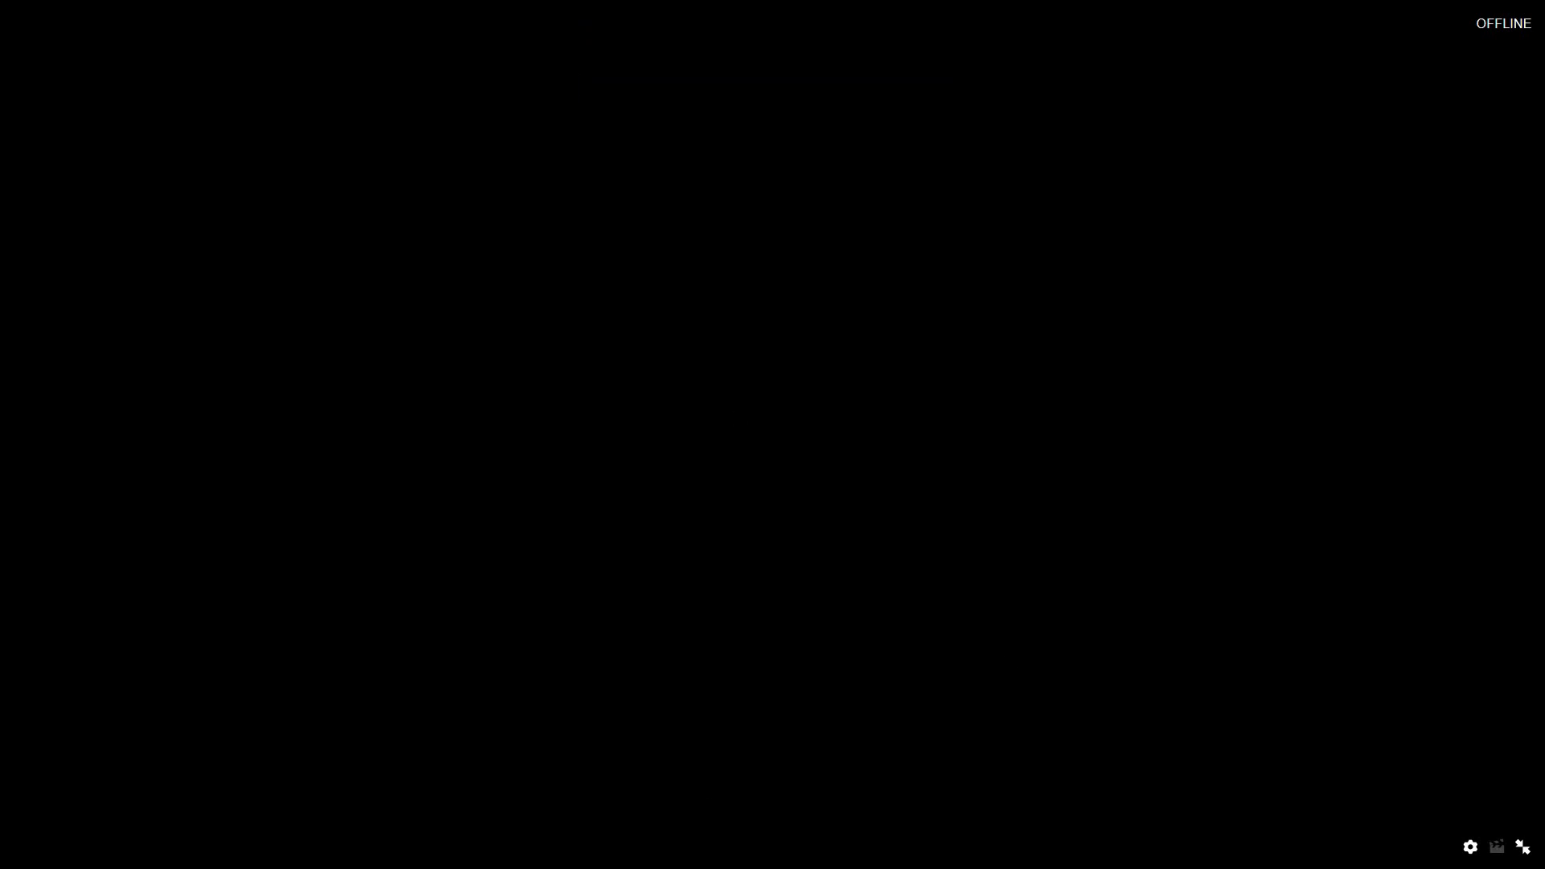
key(alt+Tab)
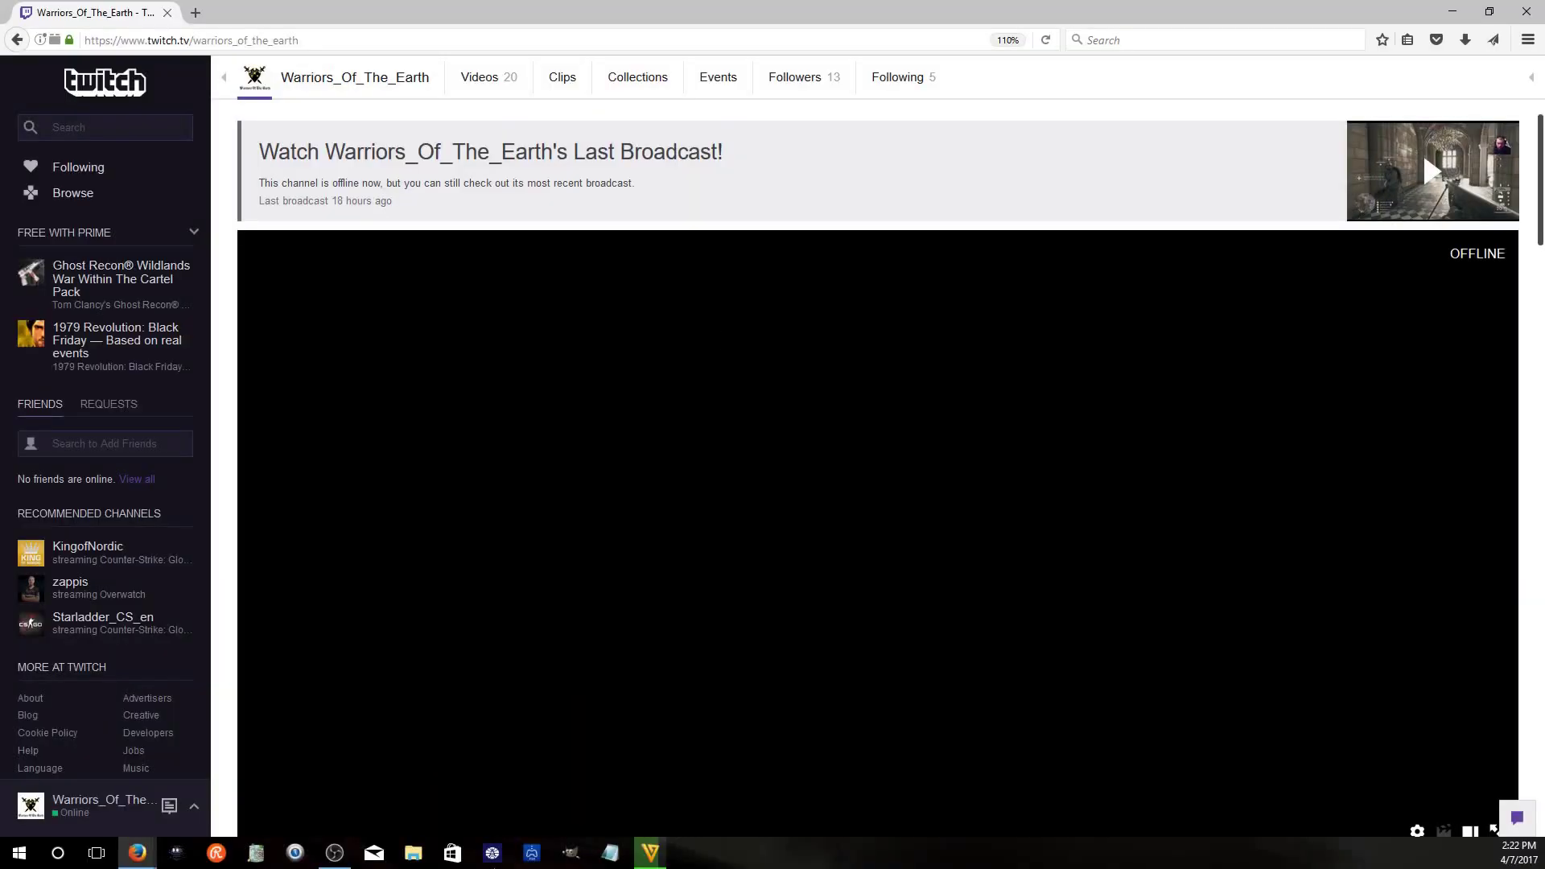
click(351, 857)
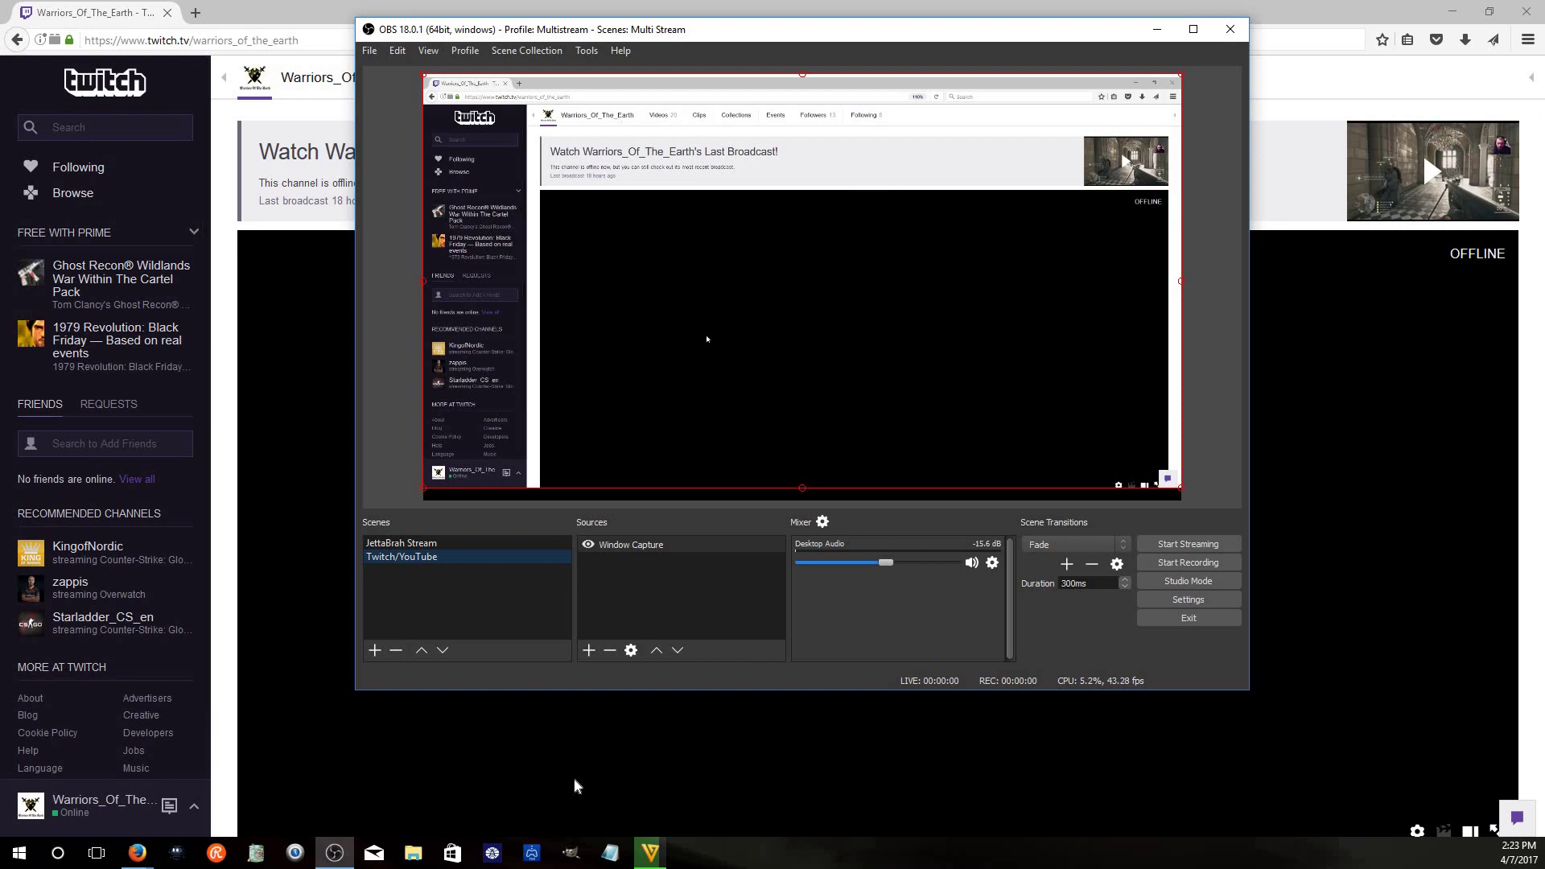
Add the existing Stream Overlay image source above the Window Capture in the Twitch/YouTube scene
click(588, 650)
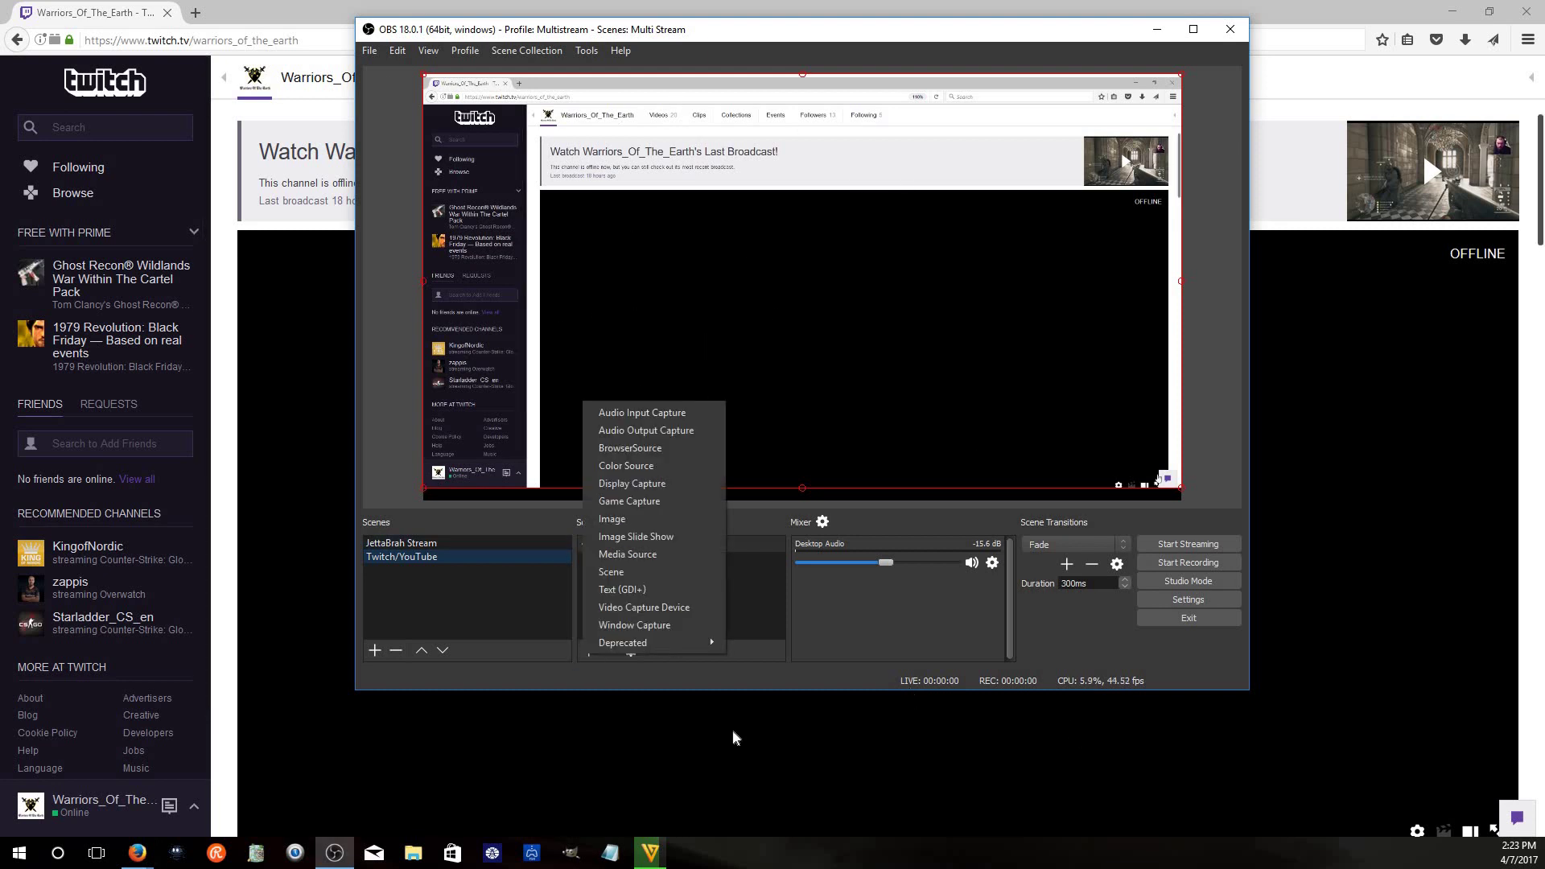
click(656, 519)
click(674, 291)
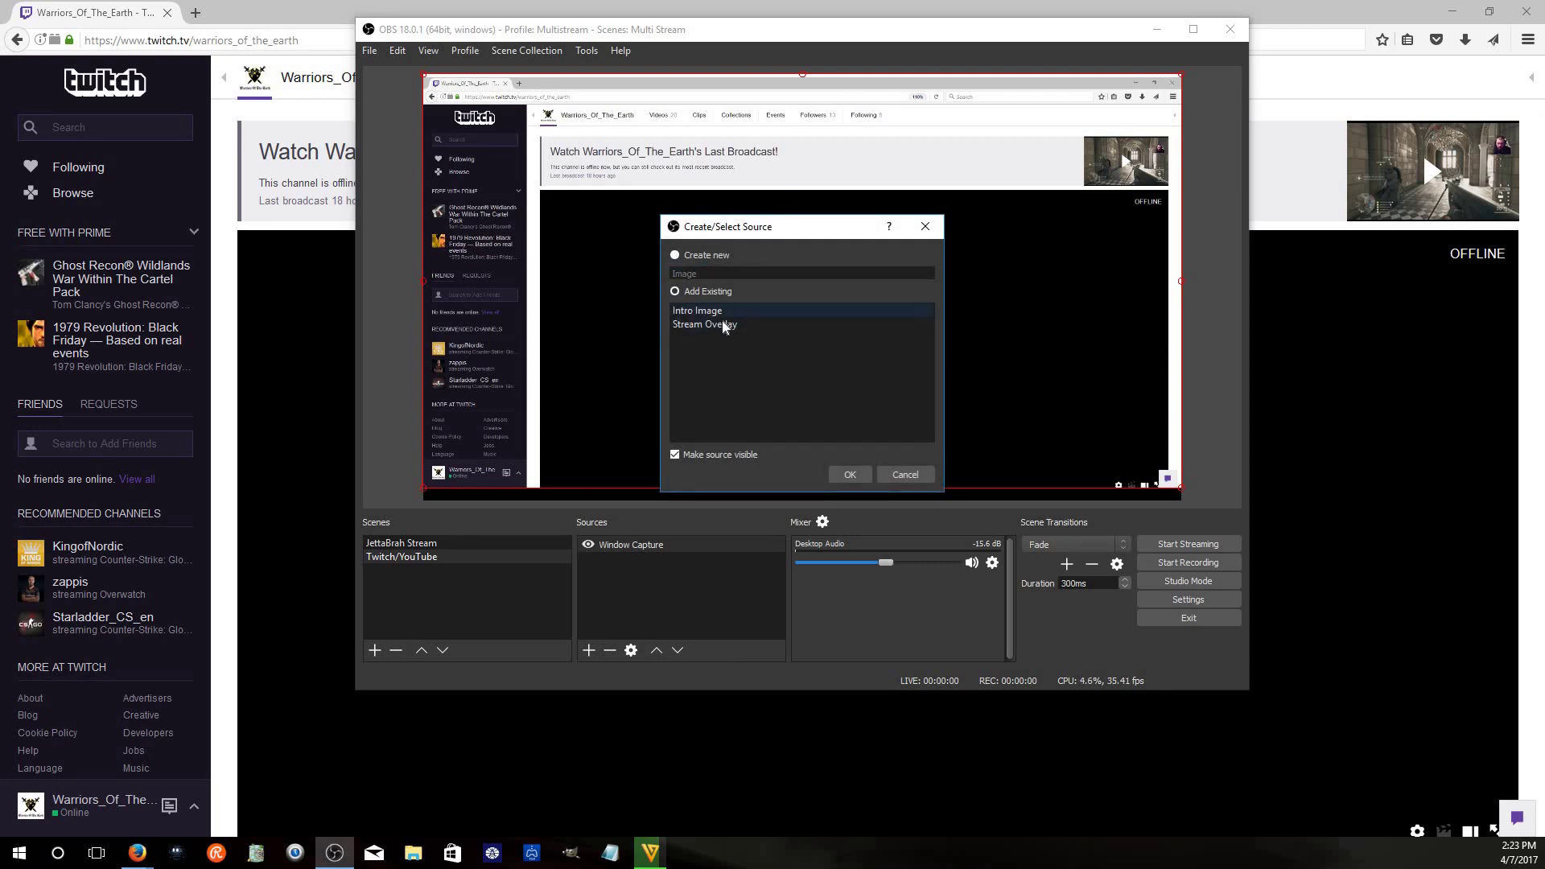
click(725, 325)
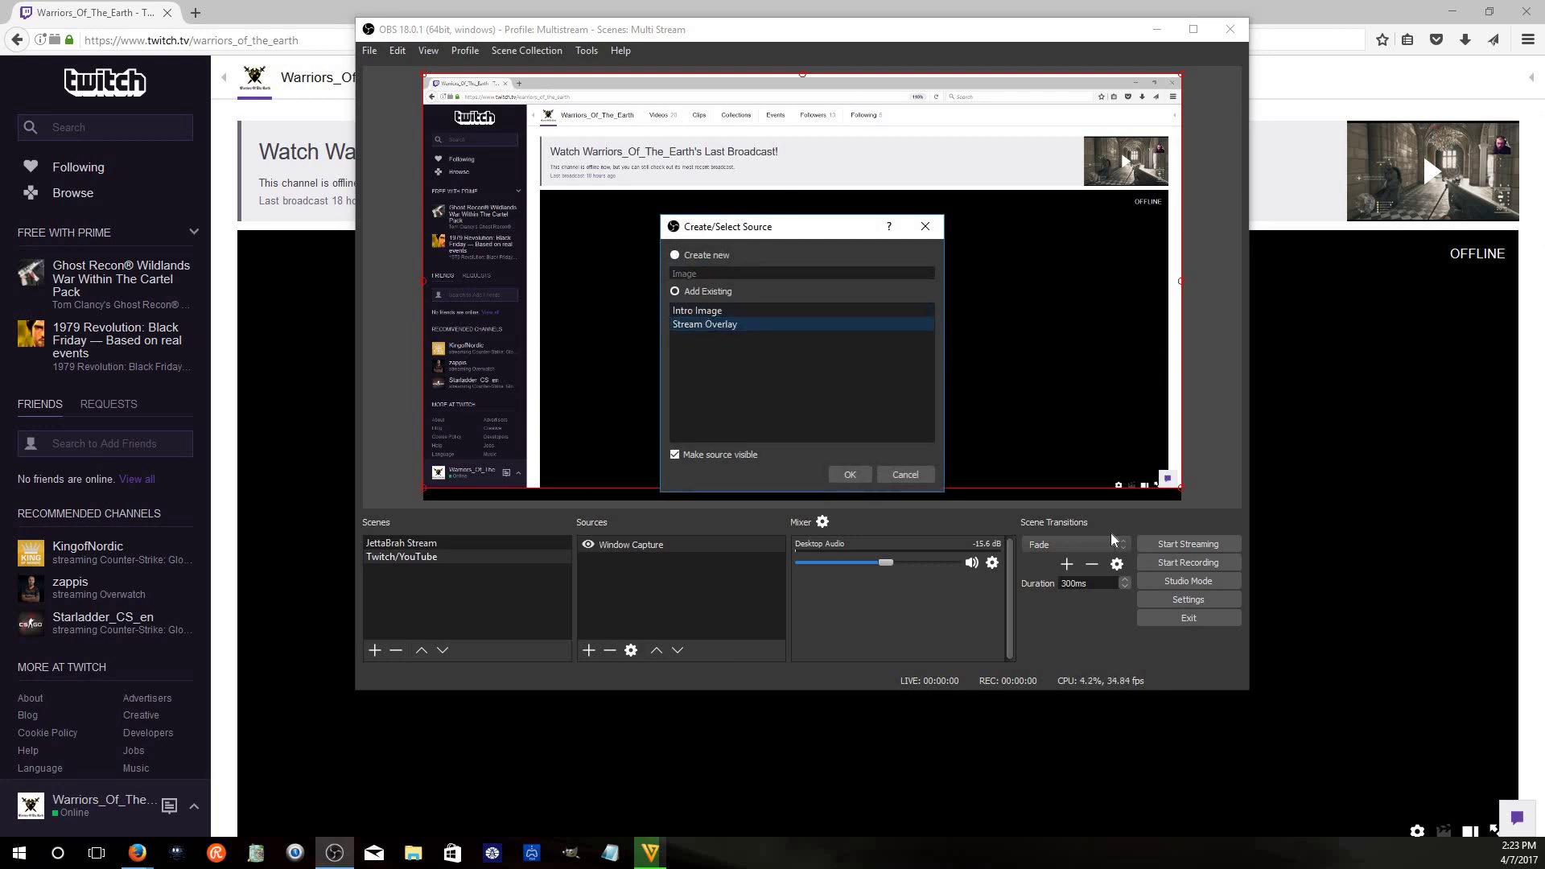
click(850, 475)
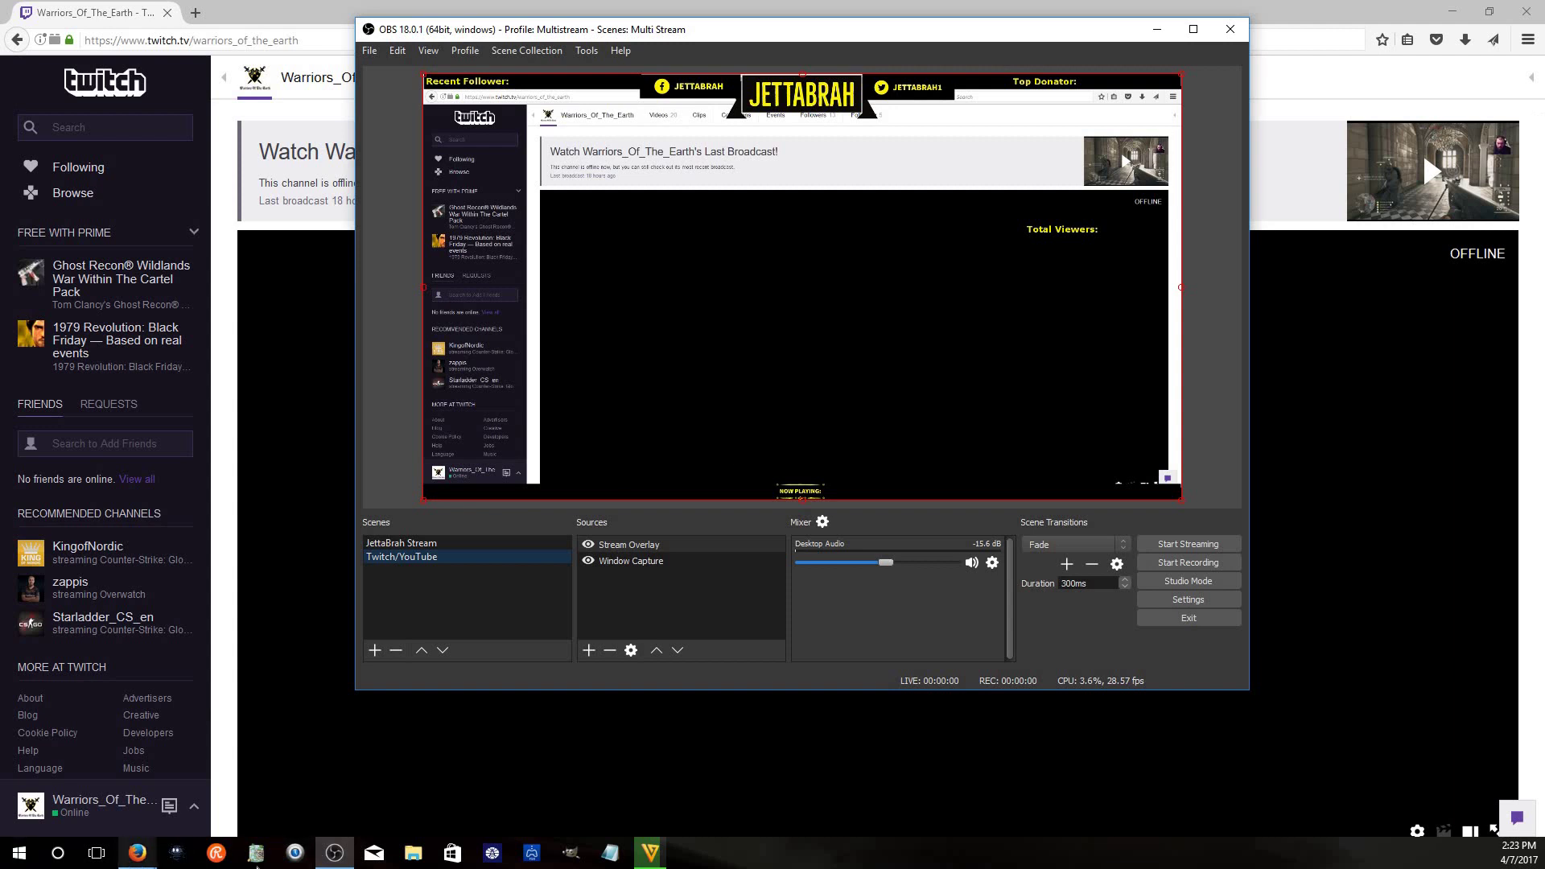
Switch to the Firefox window with the resource tabs and view the GIMP website
click(137, 853)
click(56, 784)
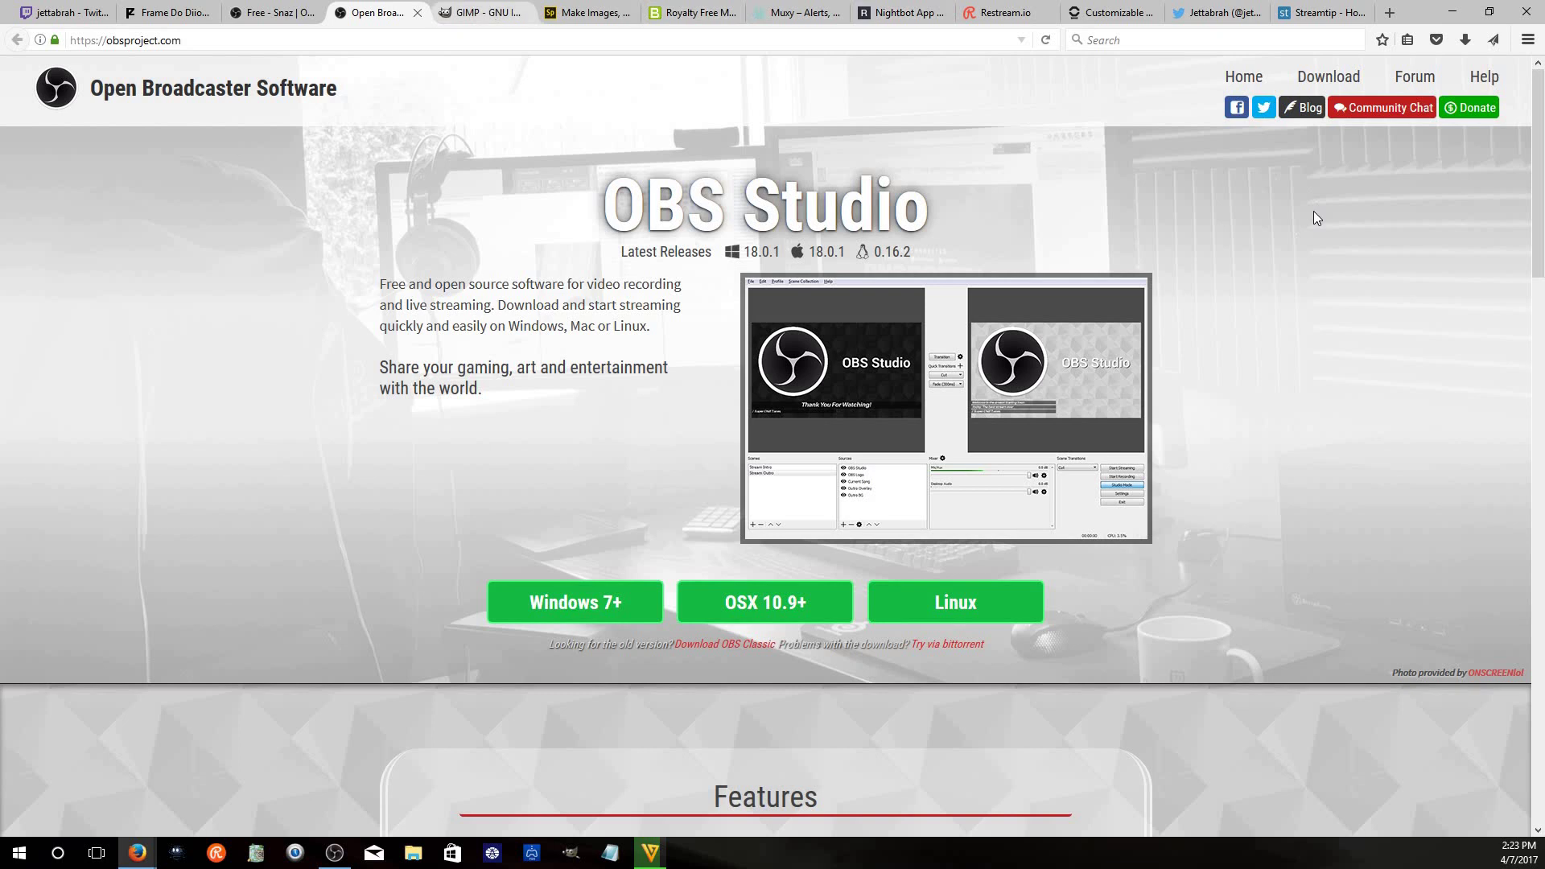
click(482, 12)
scroll(924, 195, up, 2)
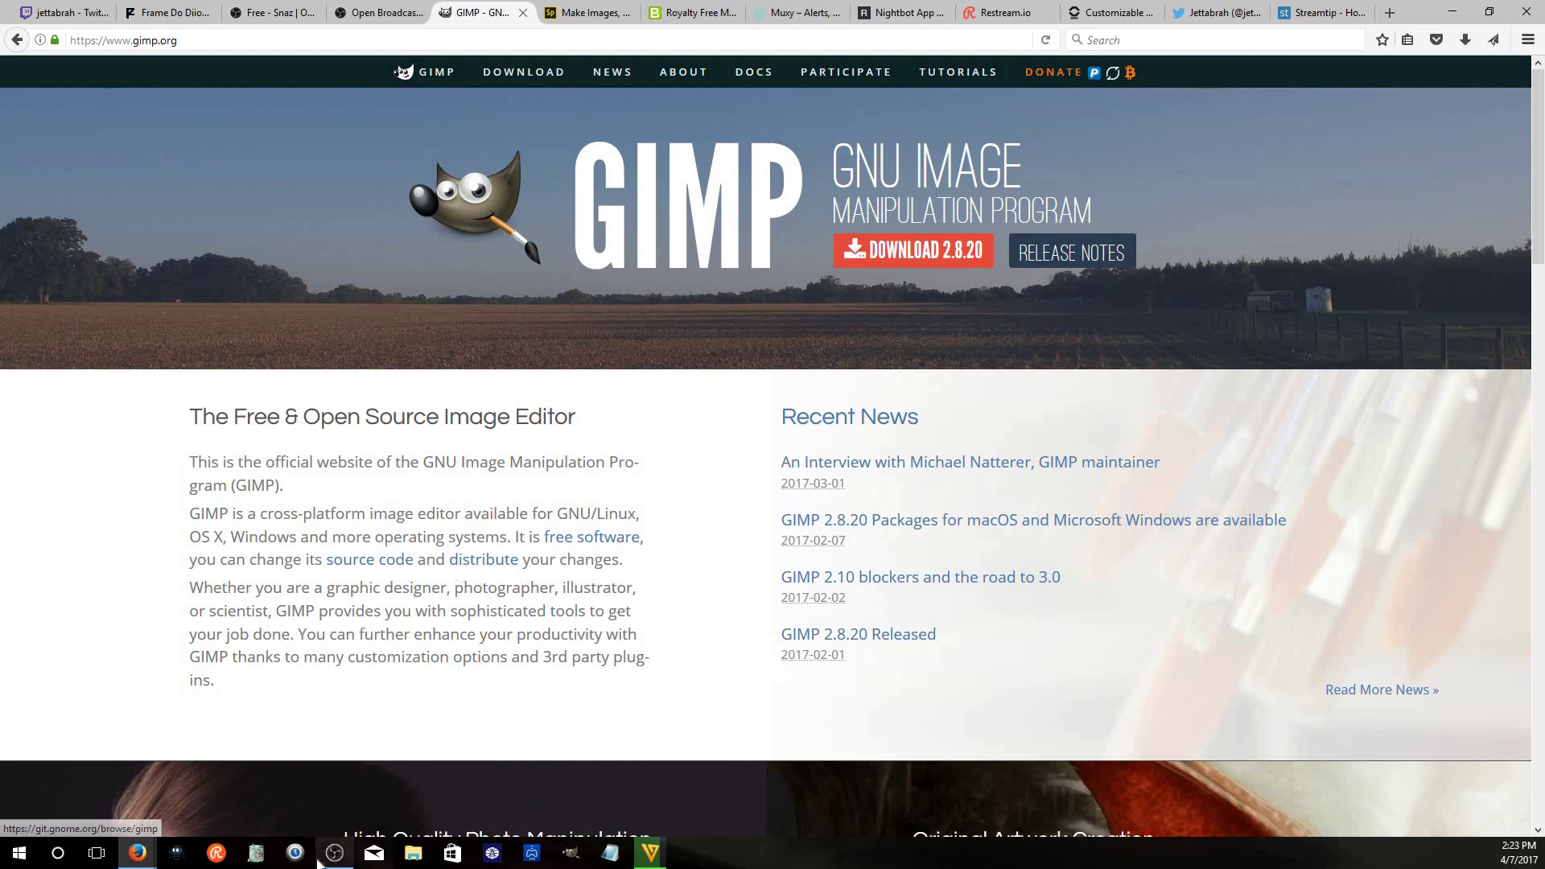
Switch to OBS to review the overlay in the scene preview, and return to the GIMP website in Firefox
mouse_move(342, 858)
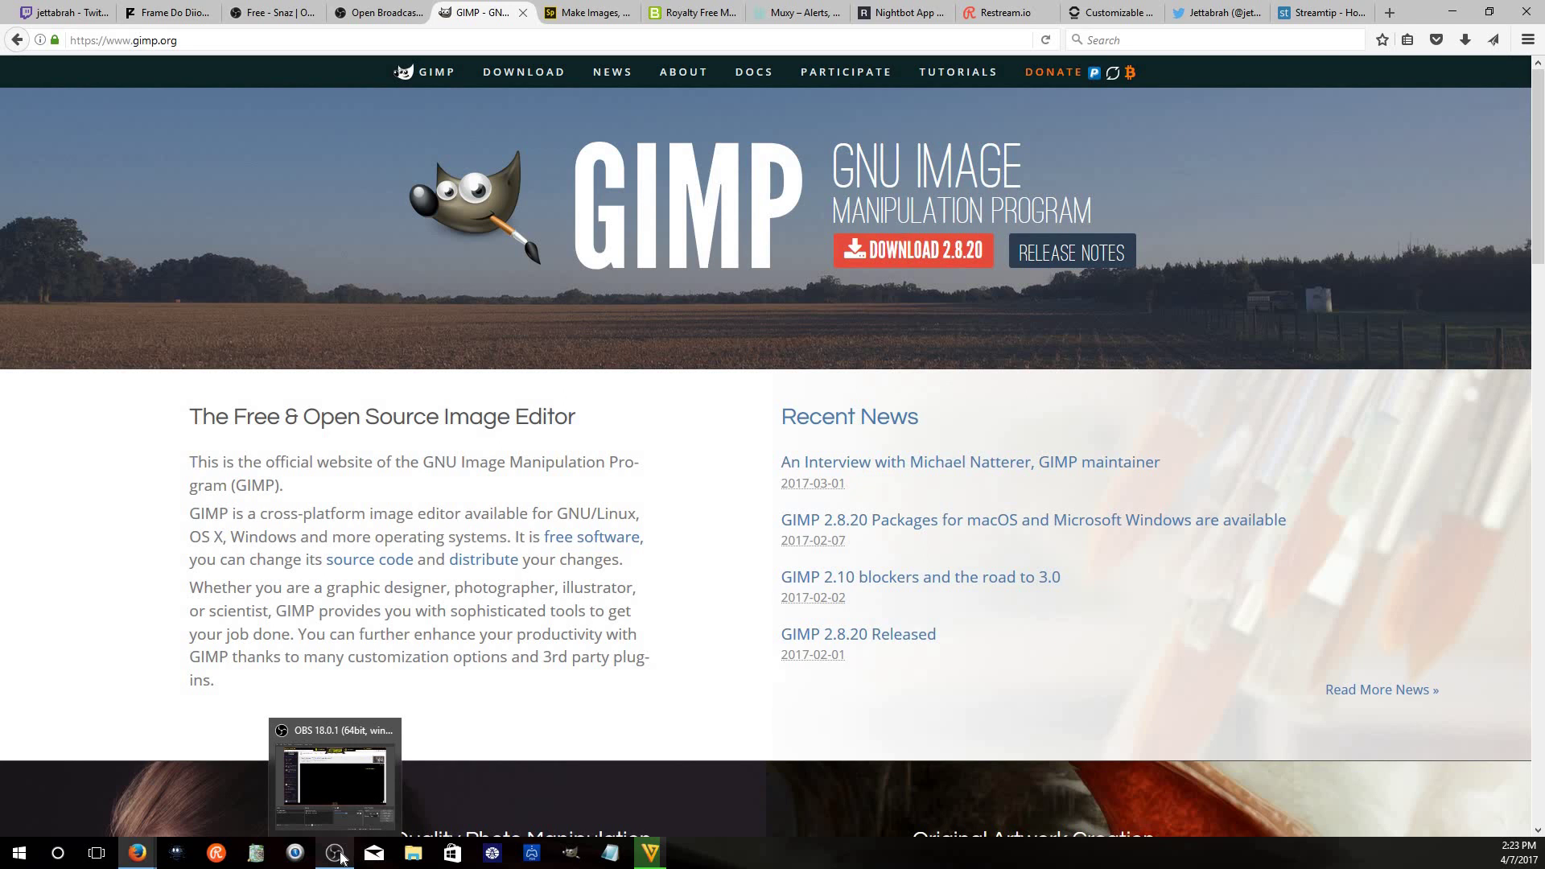
click(339, 858)
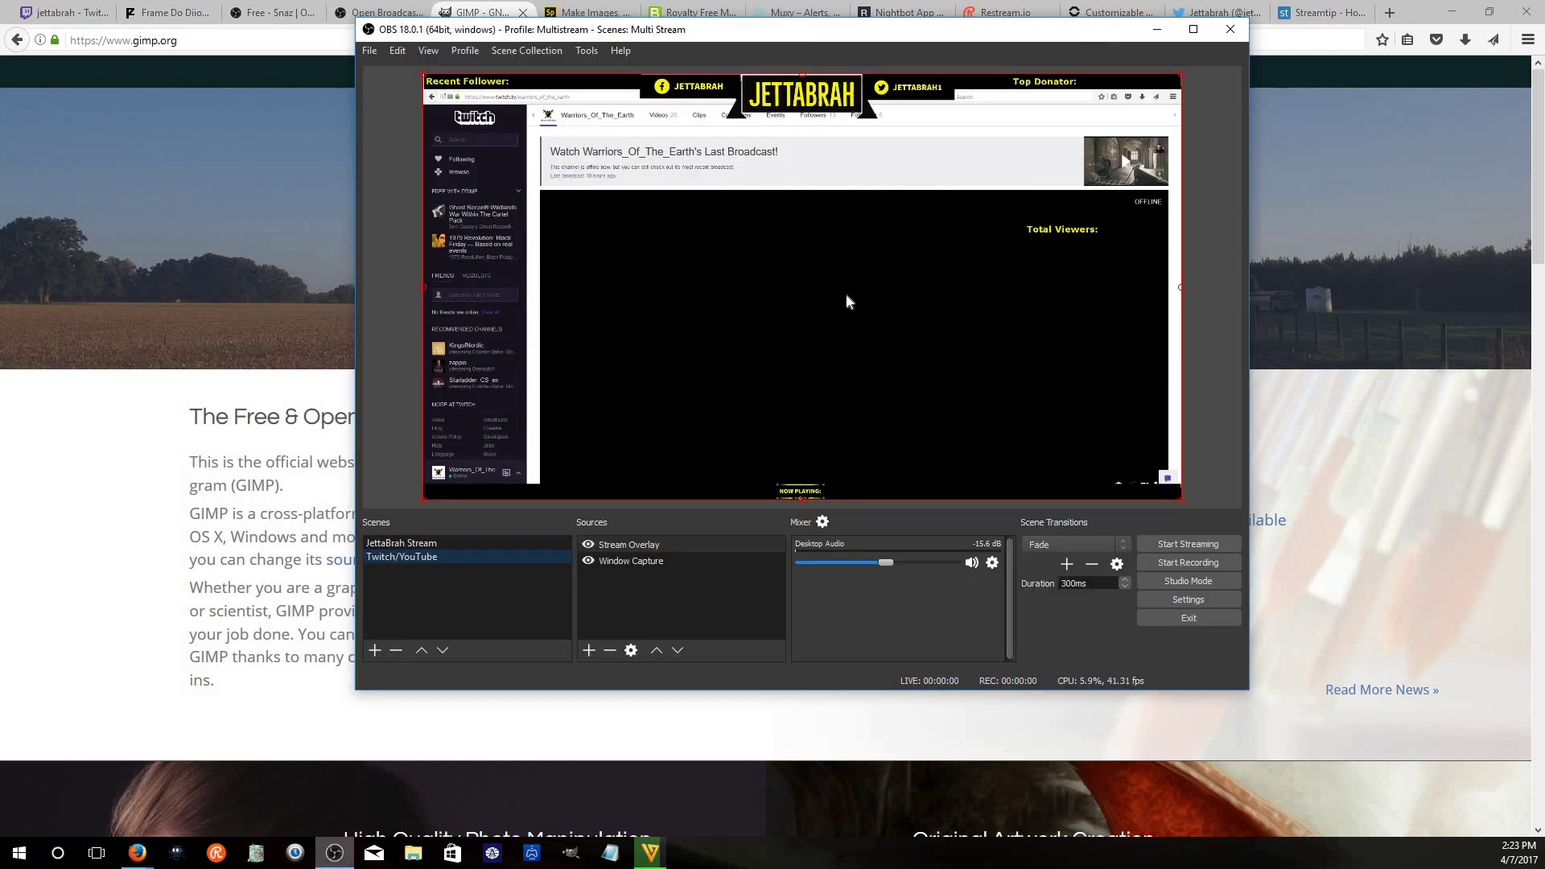
drag(821, 35, 881, 28)
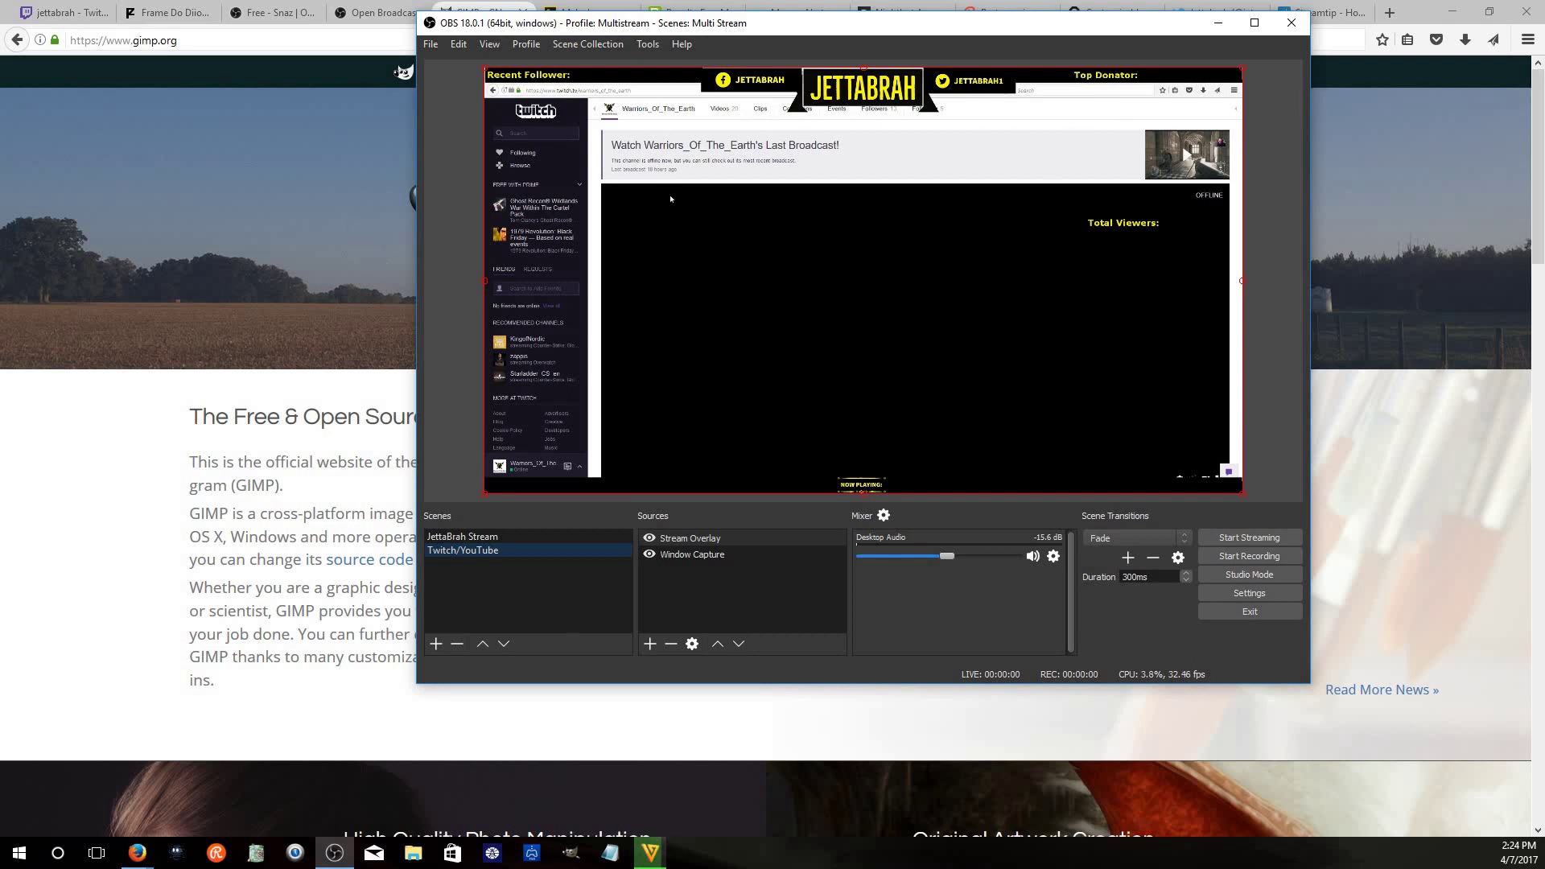
click(379, 257)
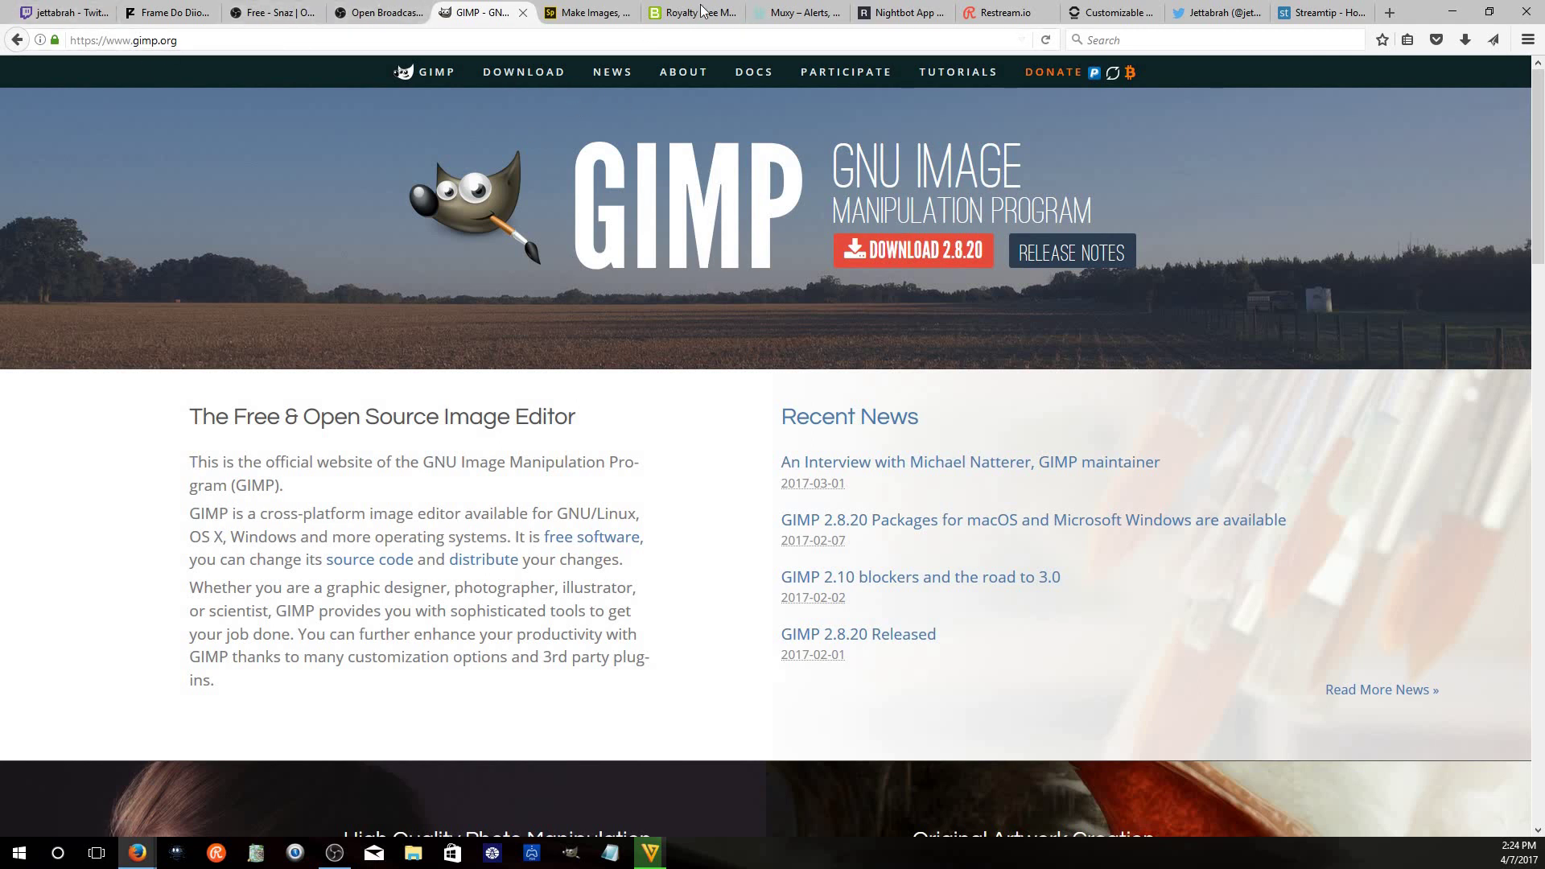
Open the Muxy website, launch its dashboard and view the account menu
click(805, 13)
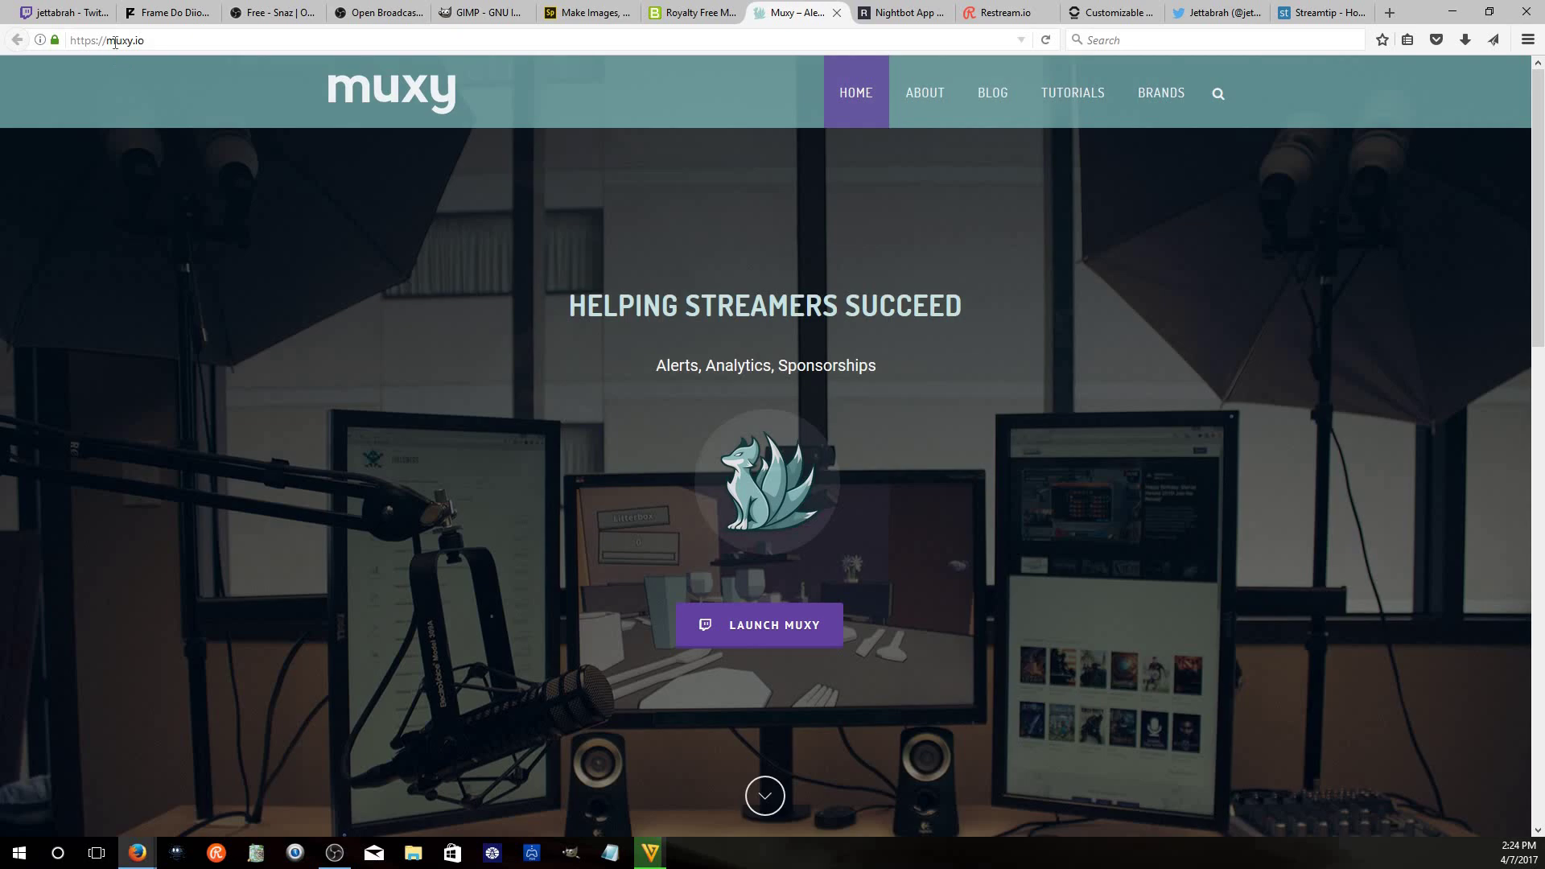
click(777, 616)
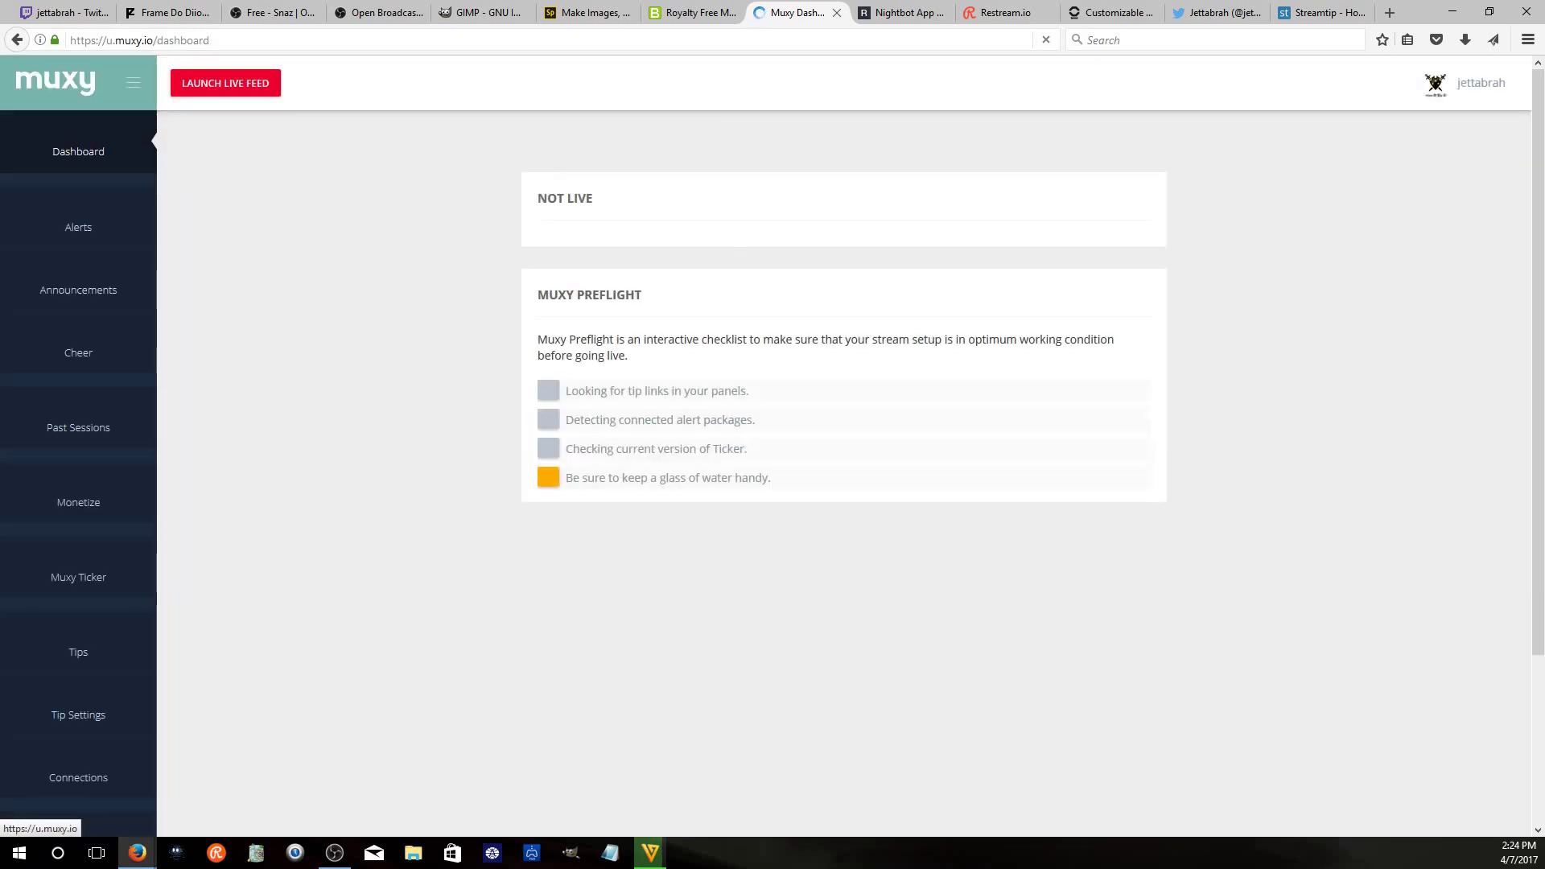
click(1437, 95)
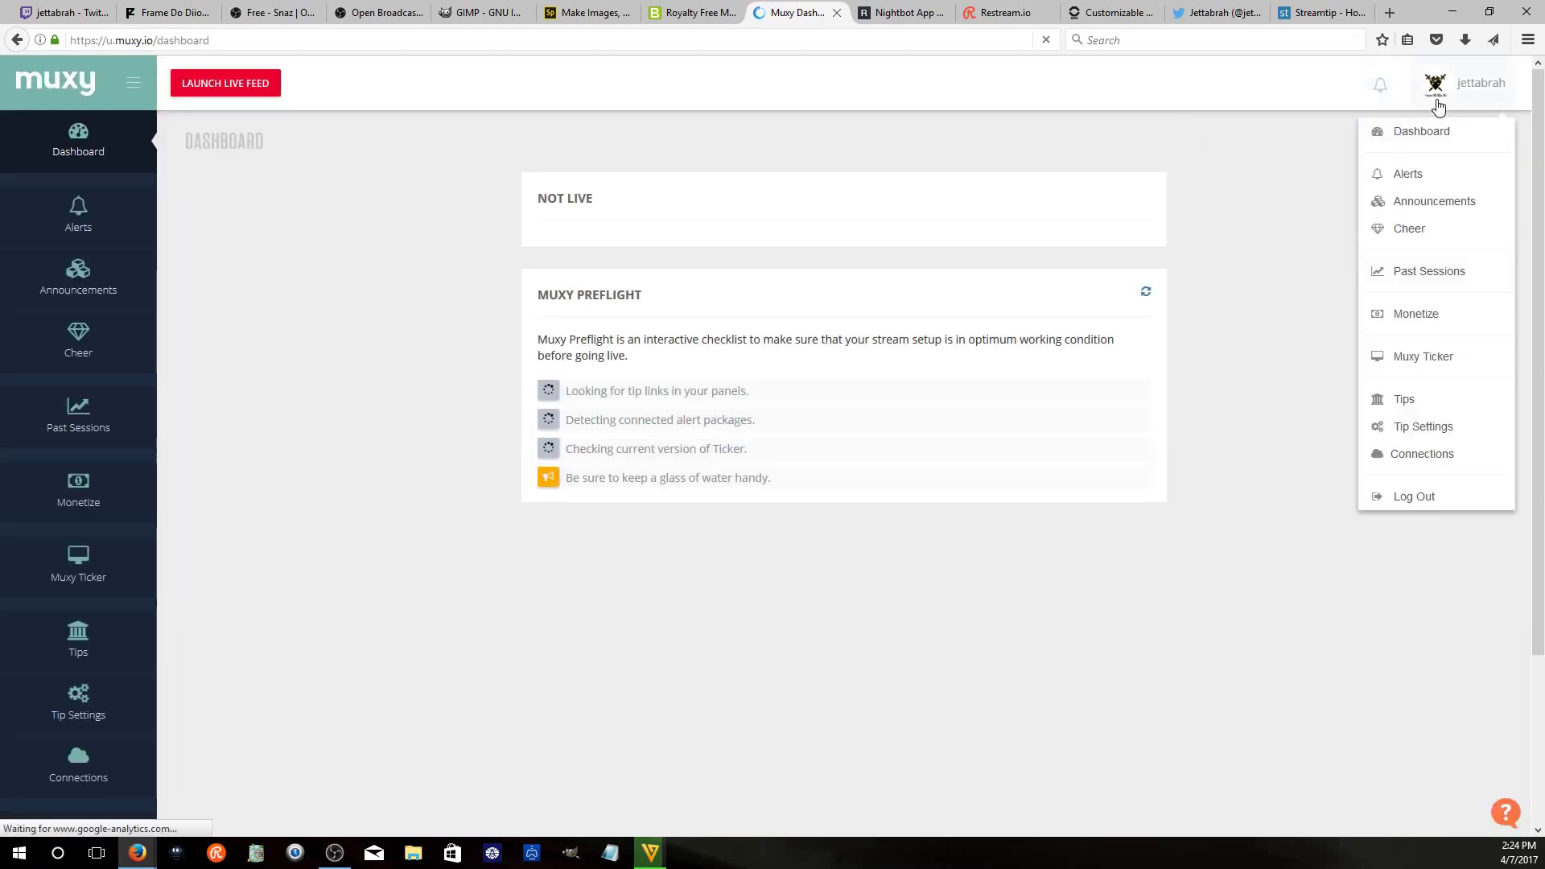
click(729, 523)
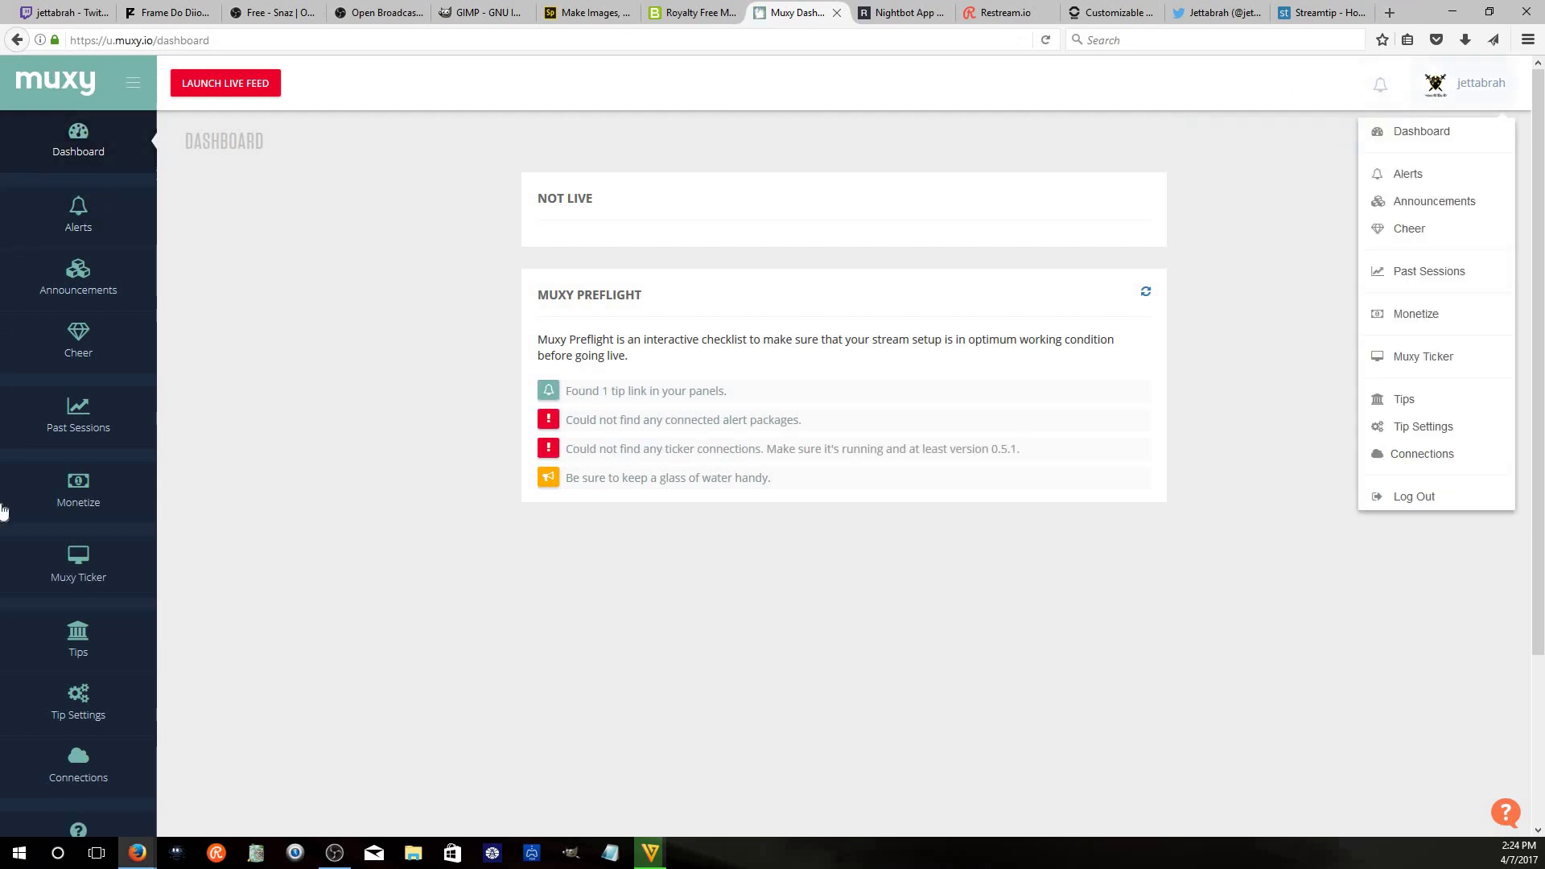
View the Muxy Ticker page with its Windows and macOS downloads and supported file types
click(78, 596)
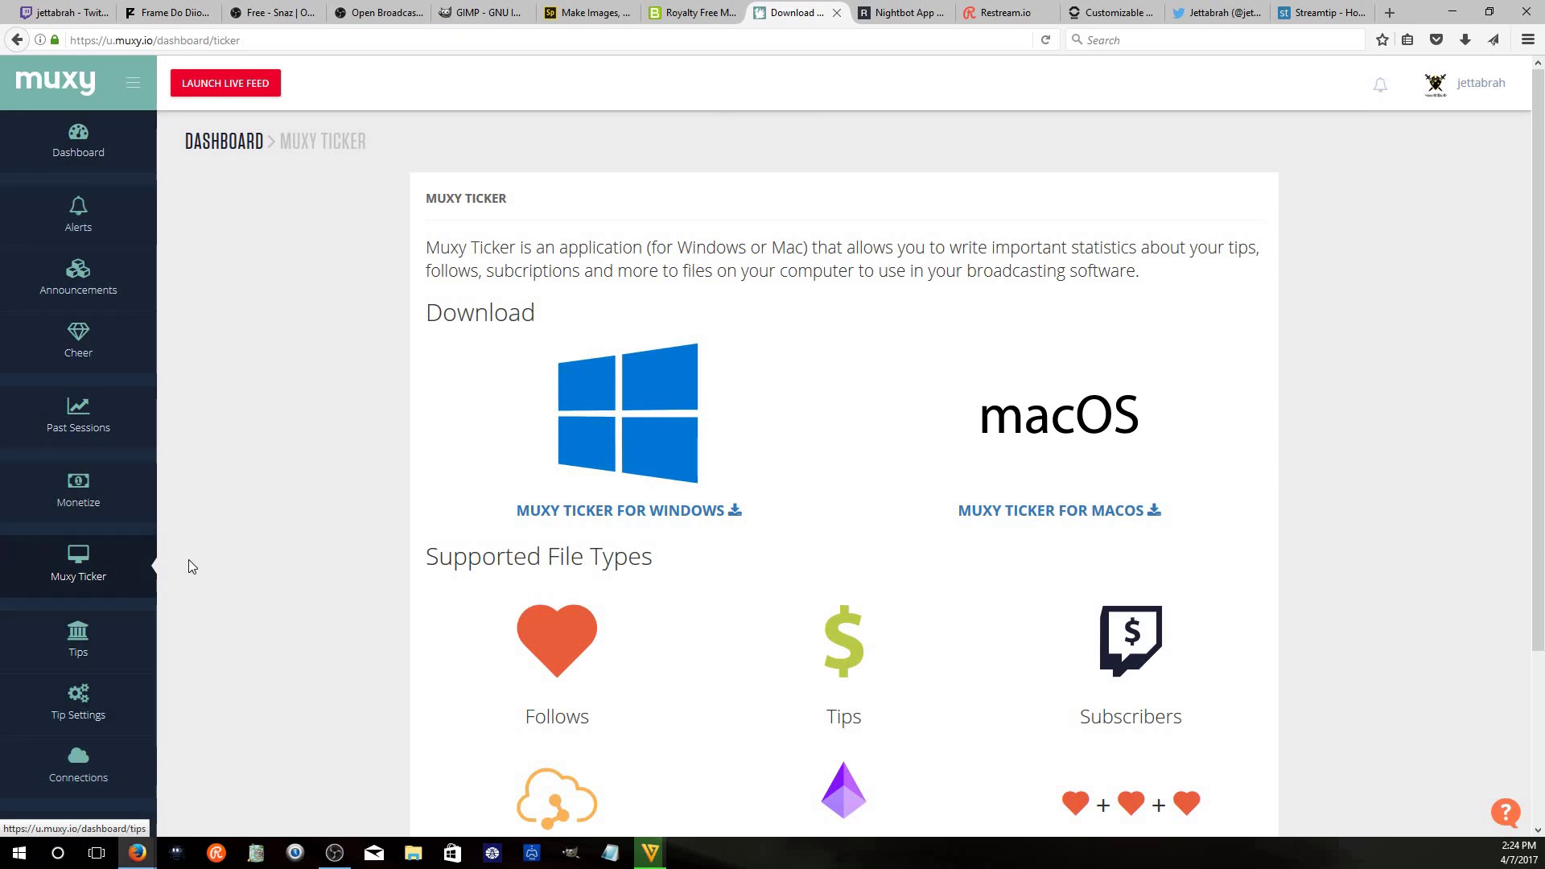
drag(775, 595, 671, 460)
click(483, 544)
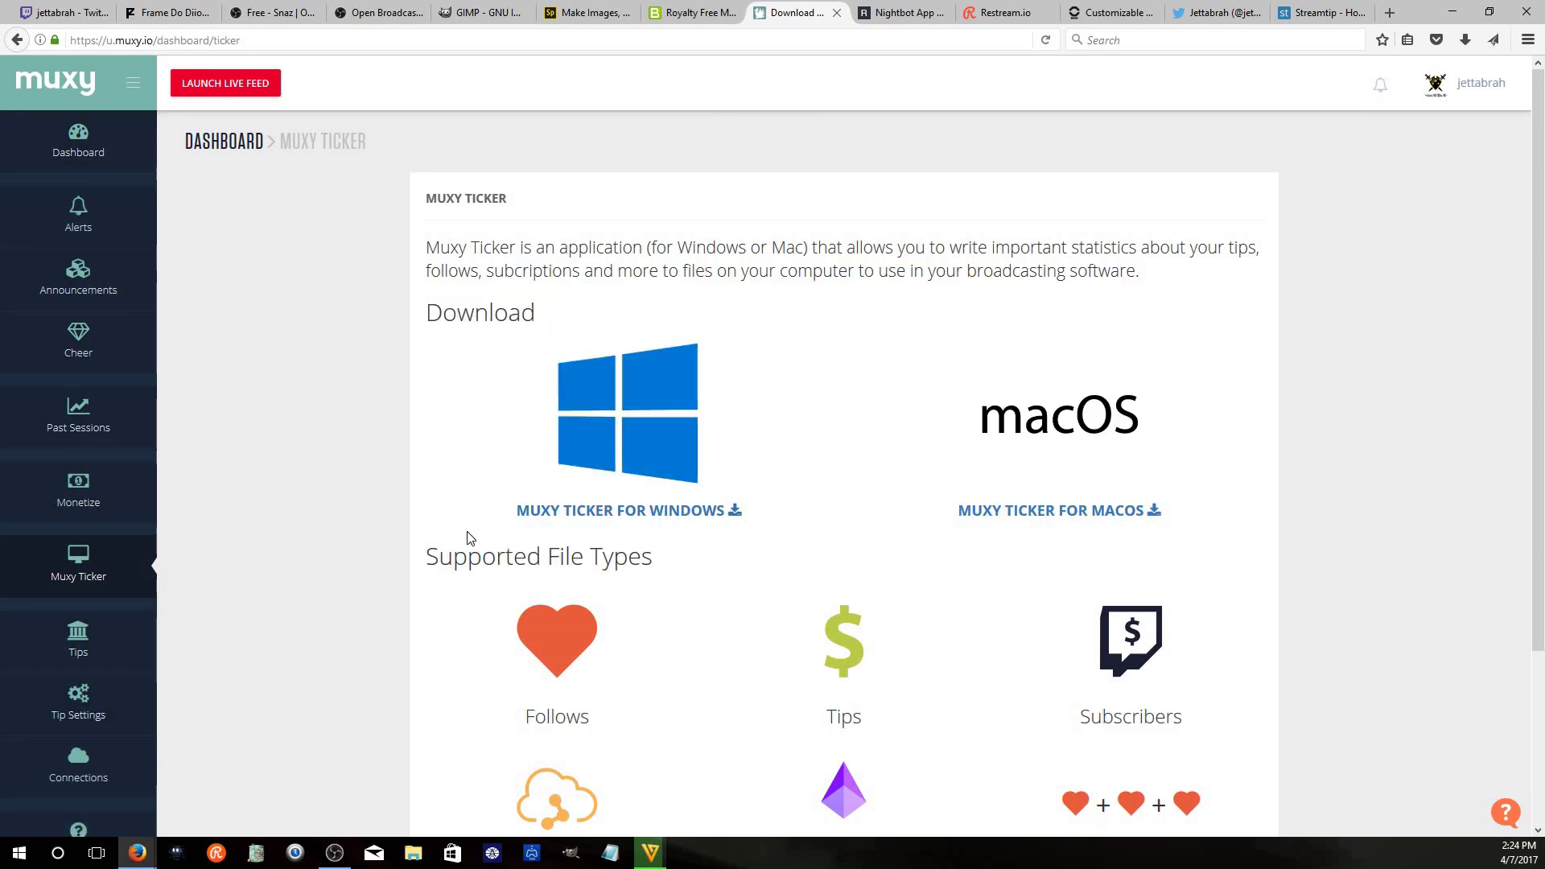
scroll(475, 400, down, 2)
scroll(311, 362, up, 3)
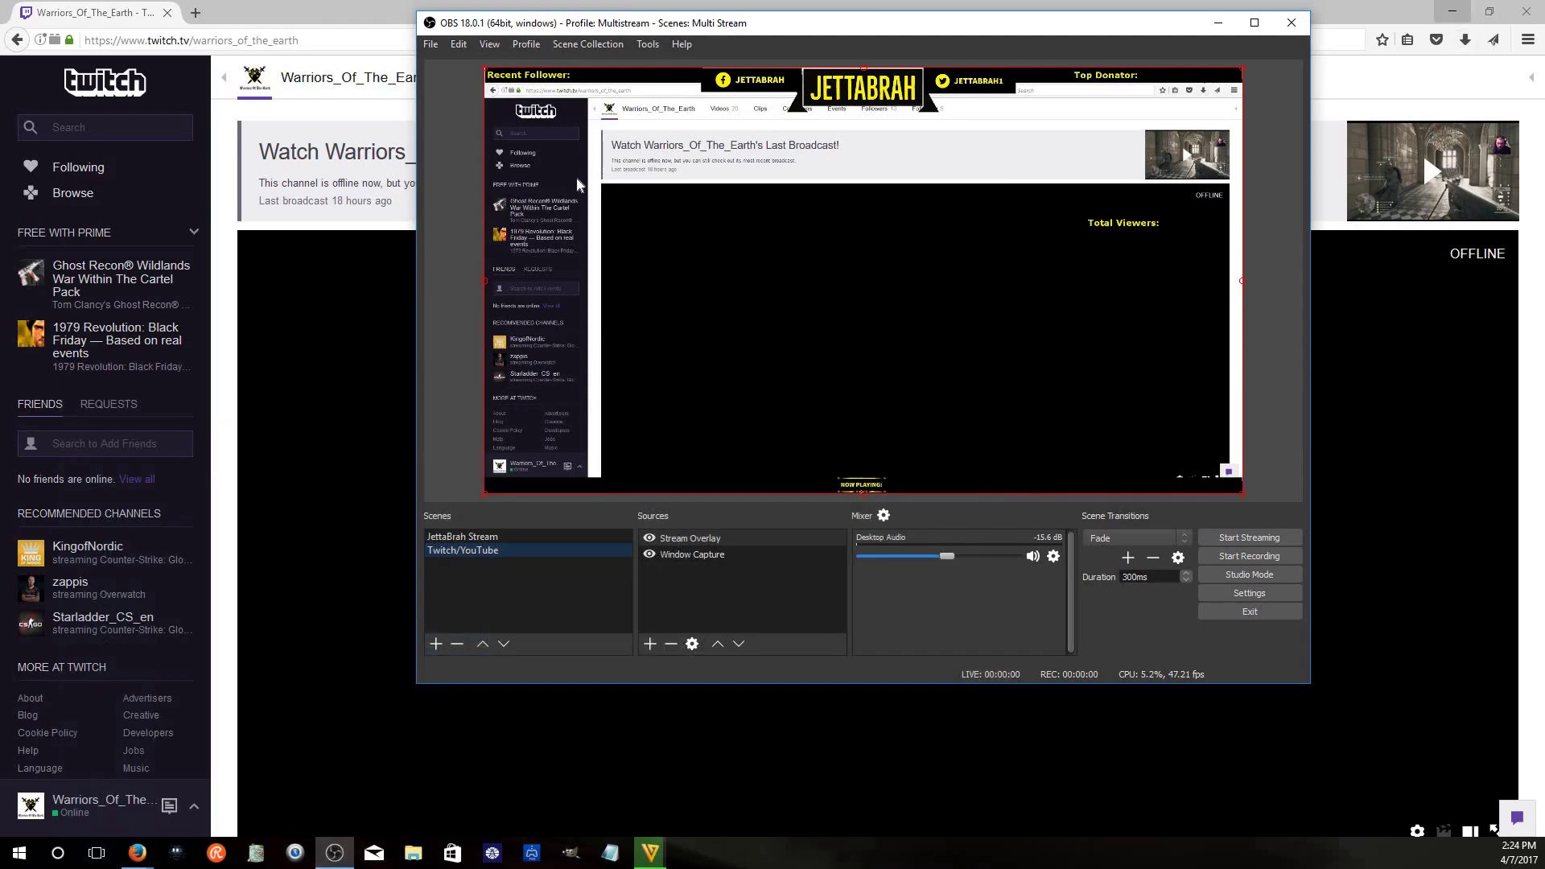
Launch Muxy Ticker from the desktop and clear the Firefox and OBS windows out of the way
click(1453, 11)
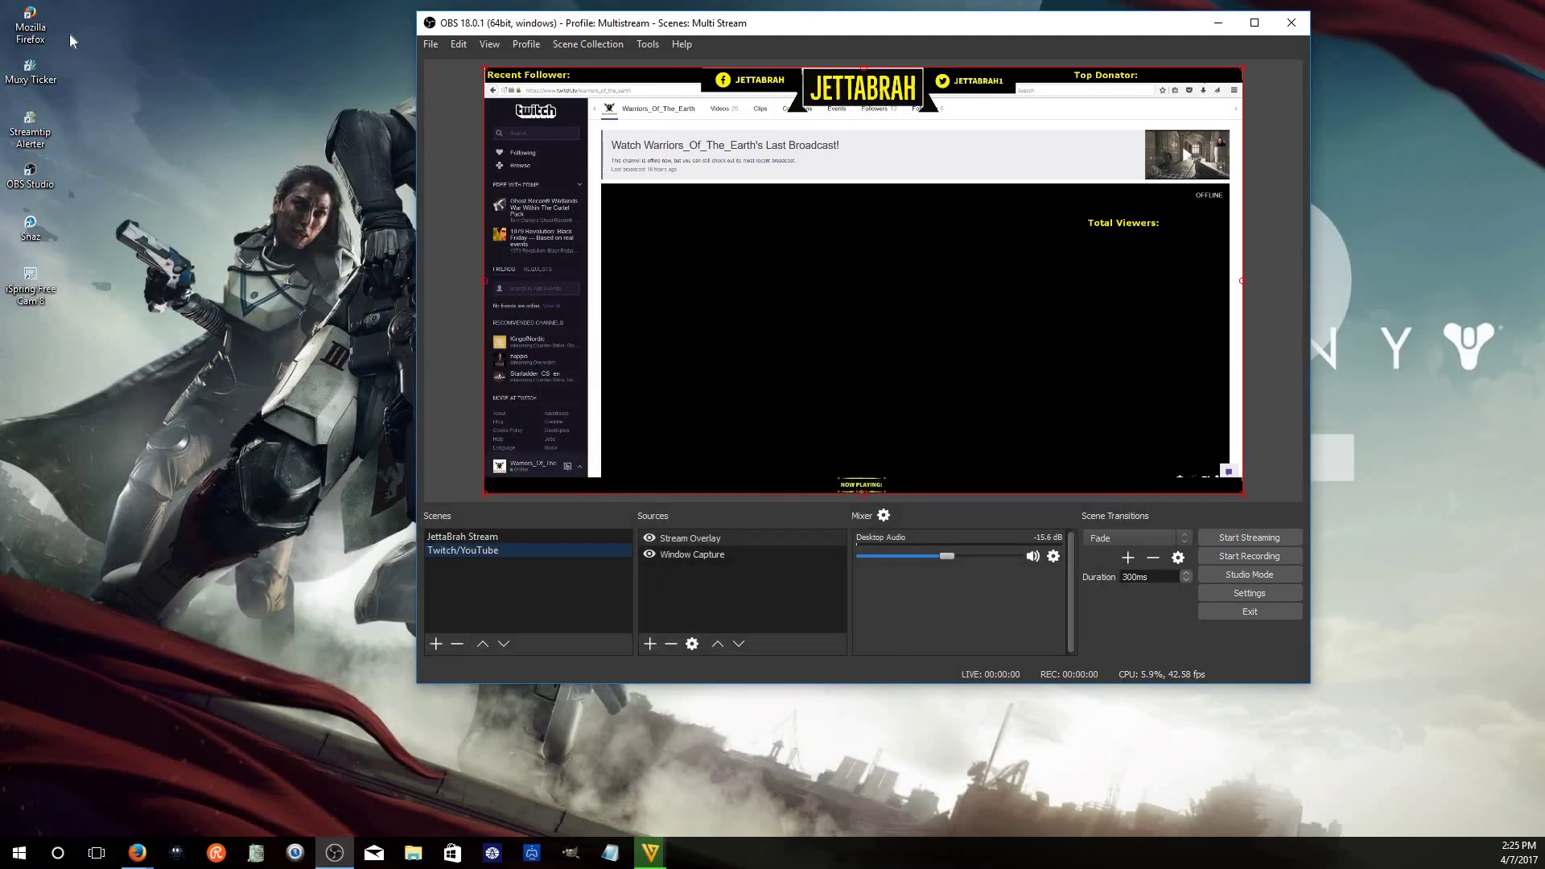
click(34, 74)
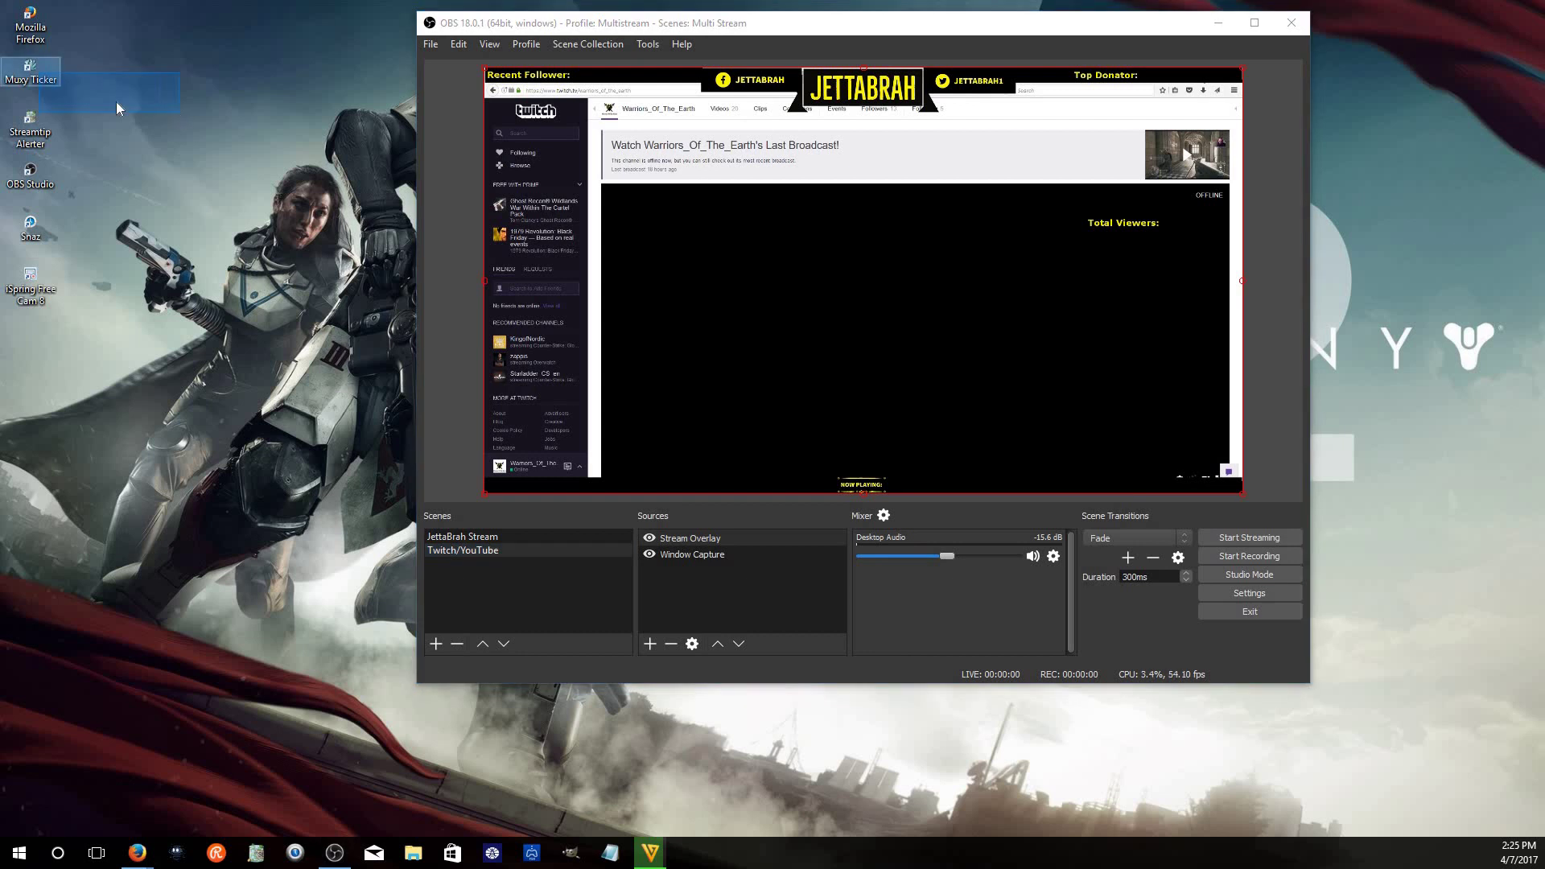
double_click(39, 72)
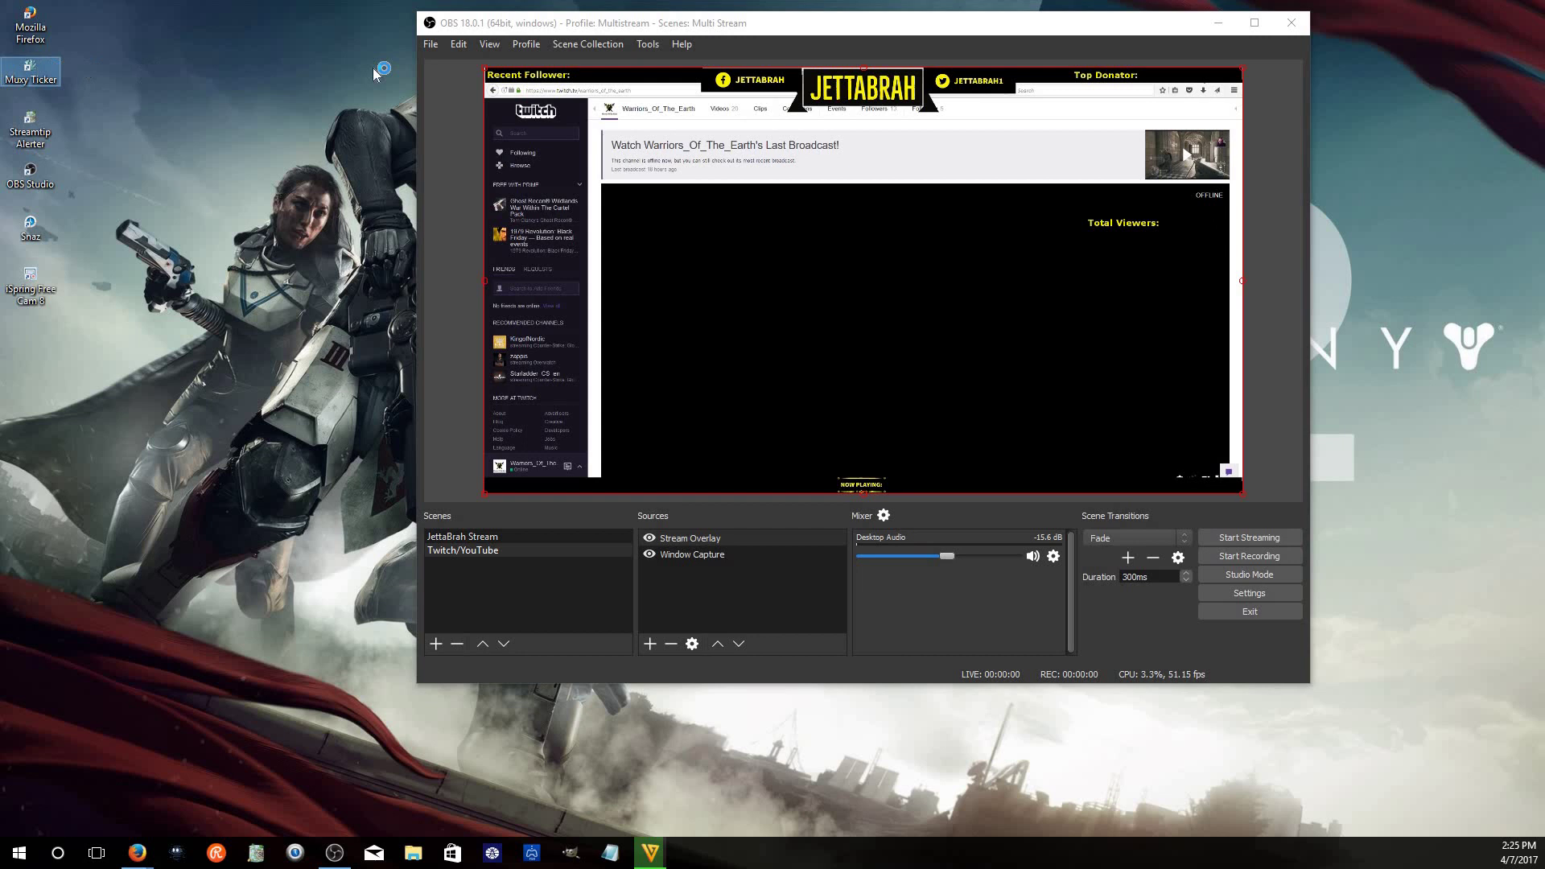
drag(1024, 26, 1378, 60)
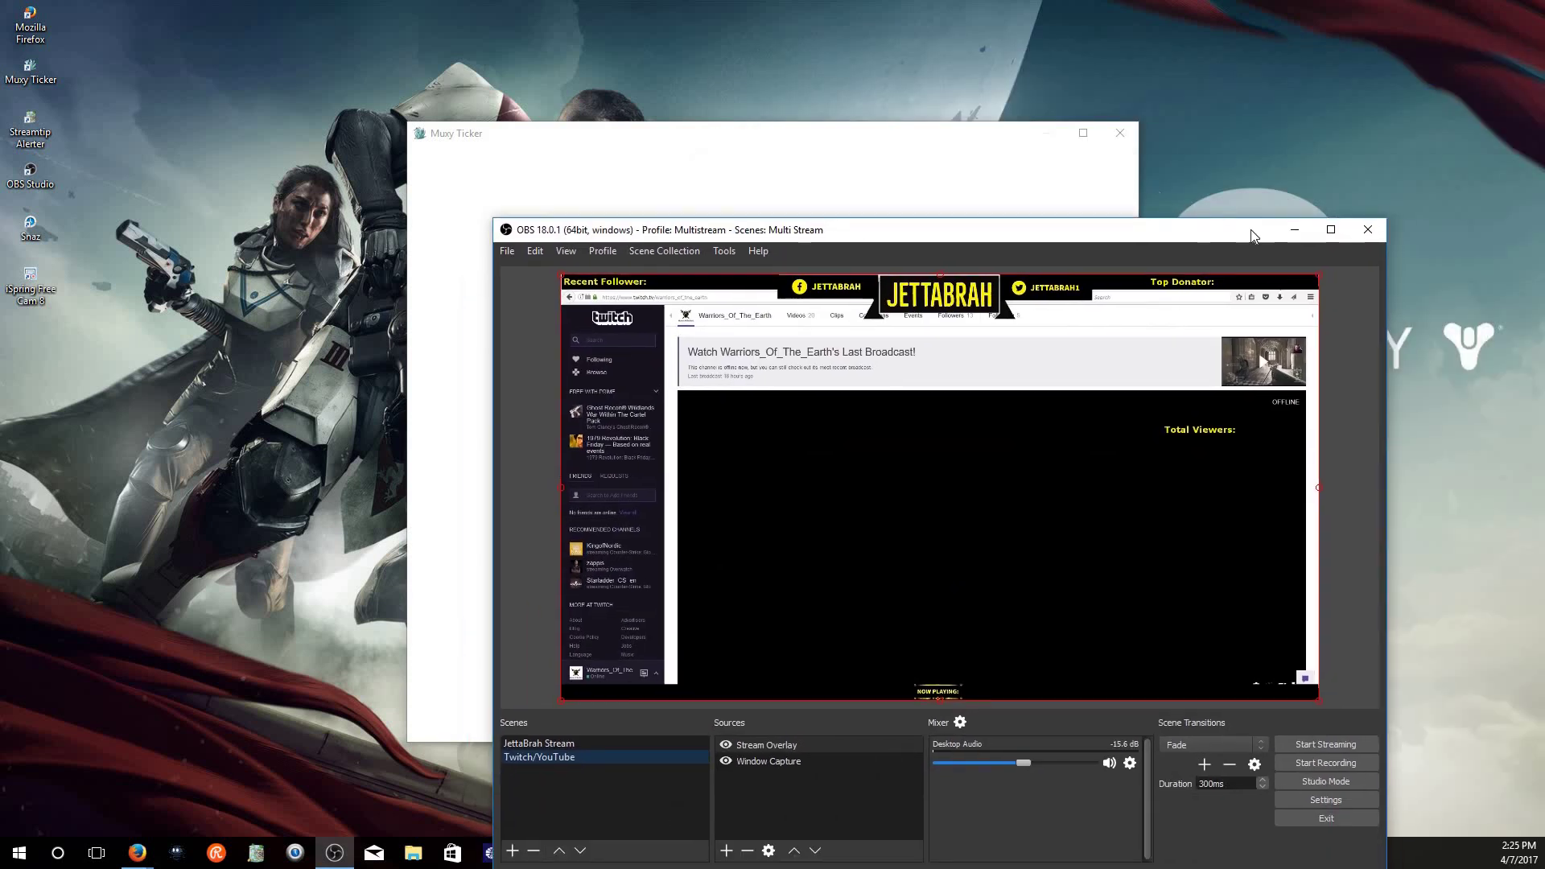
click(1294, 229)
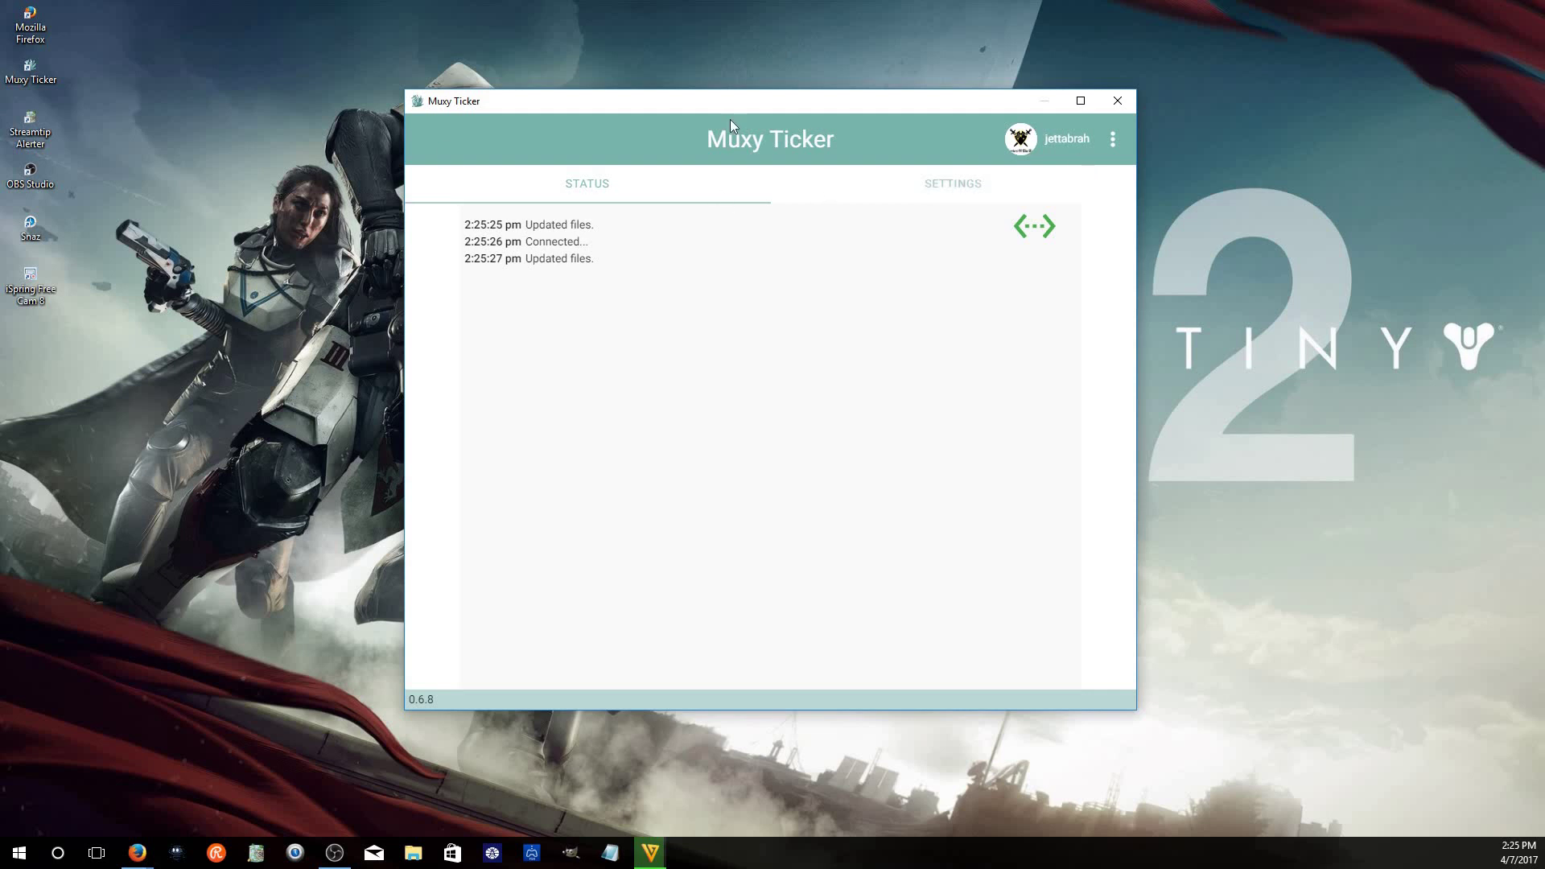
Examine the output directory in Muxy Ticker's settings and cancel the folder selection
click(936, 186)
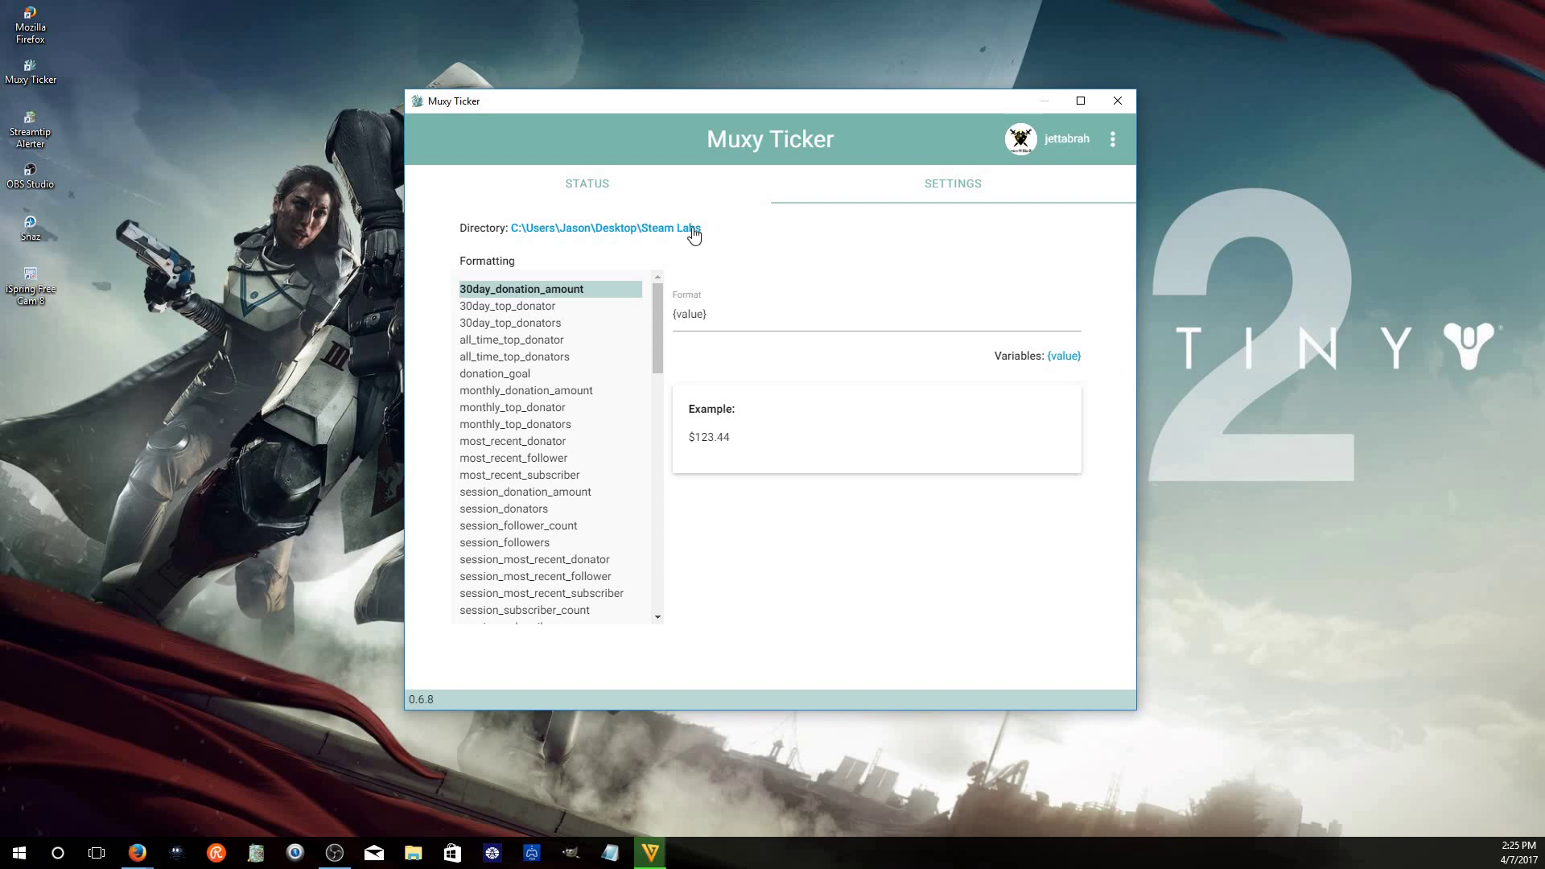
click(664, 233)
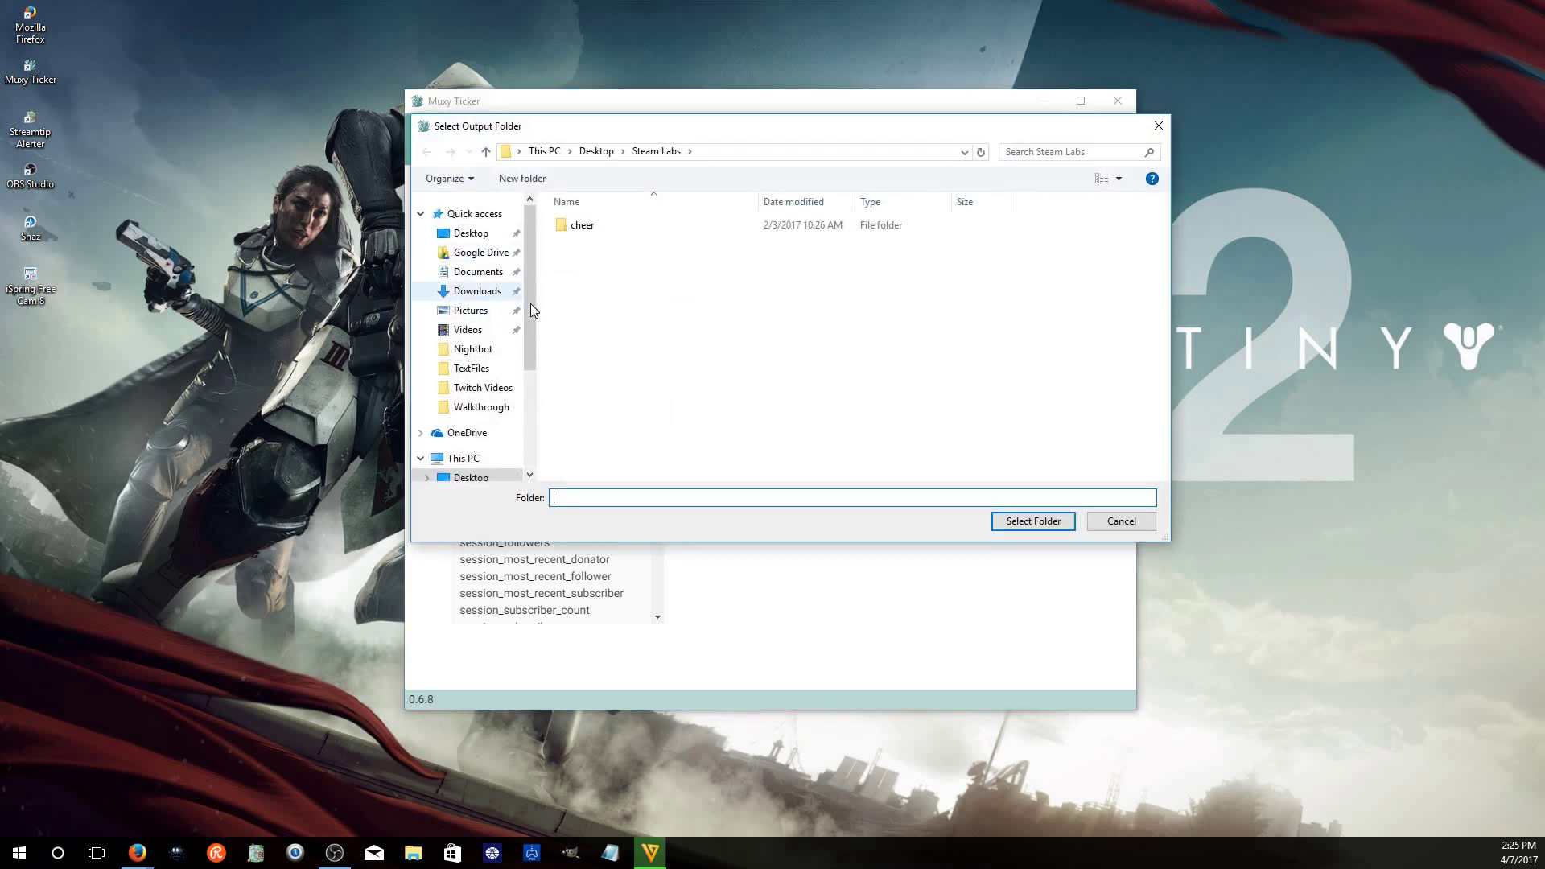
scroll(507, 386, down, 1)
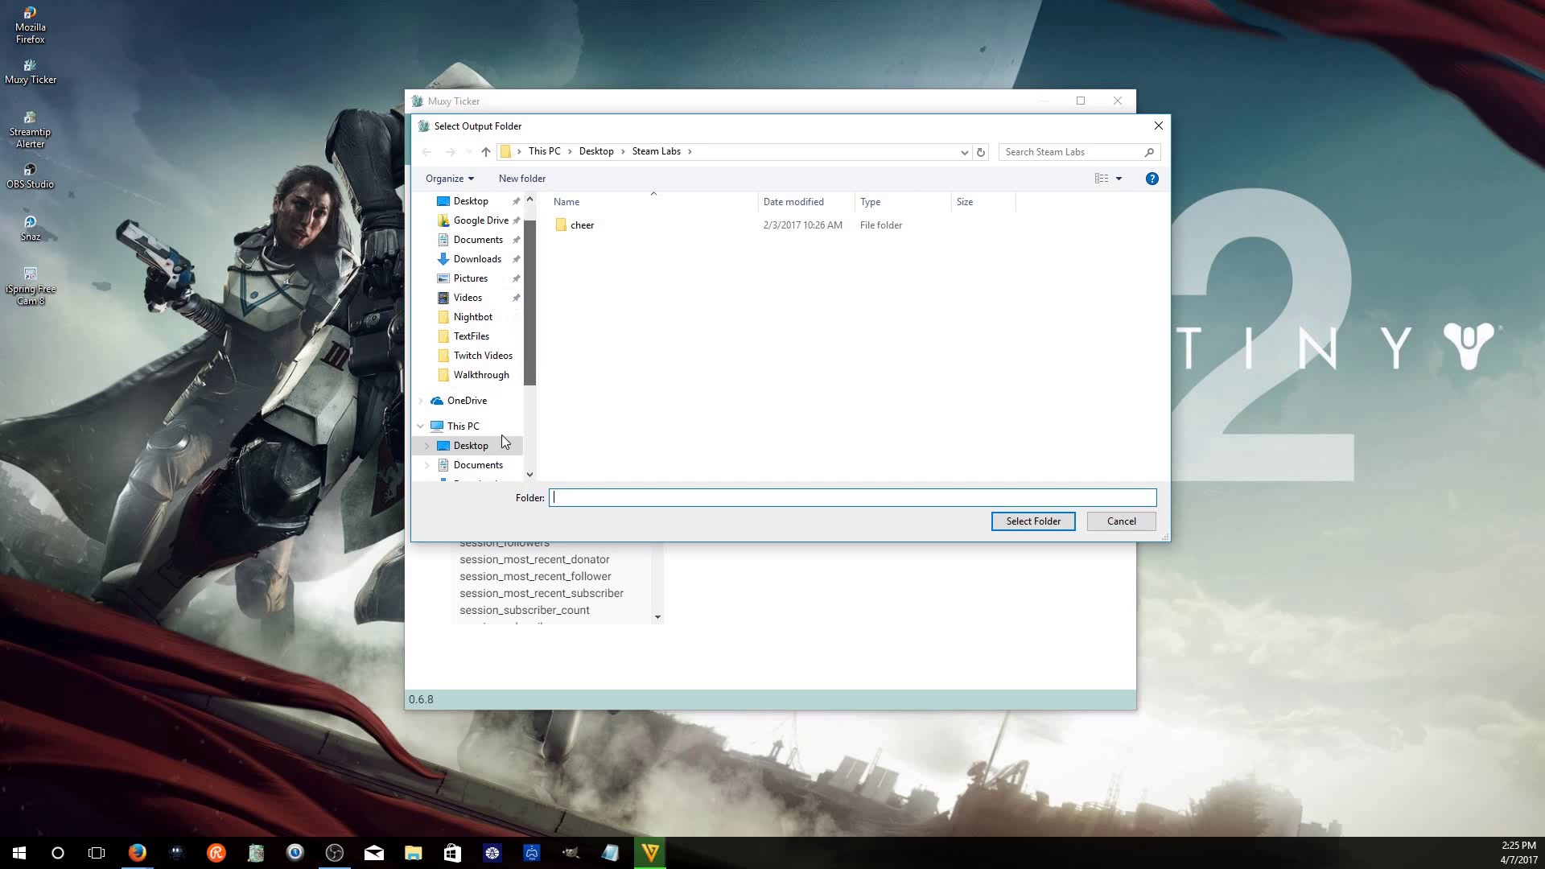
click(1148, 530)
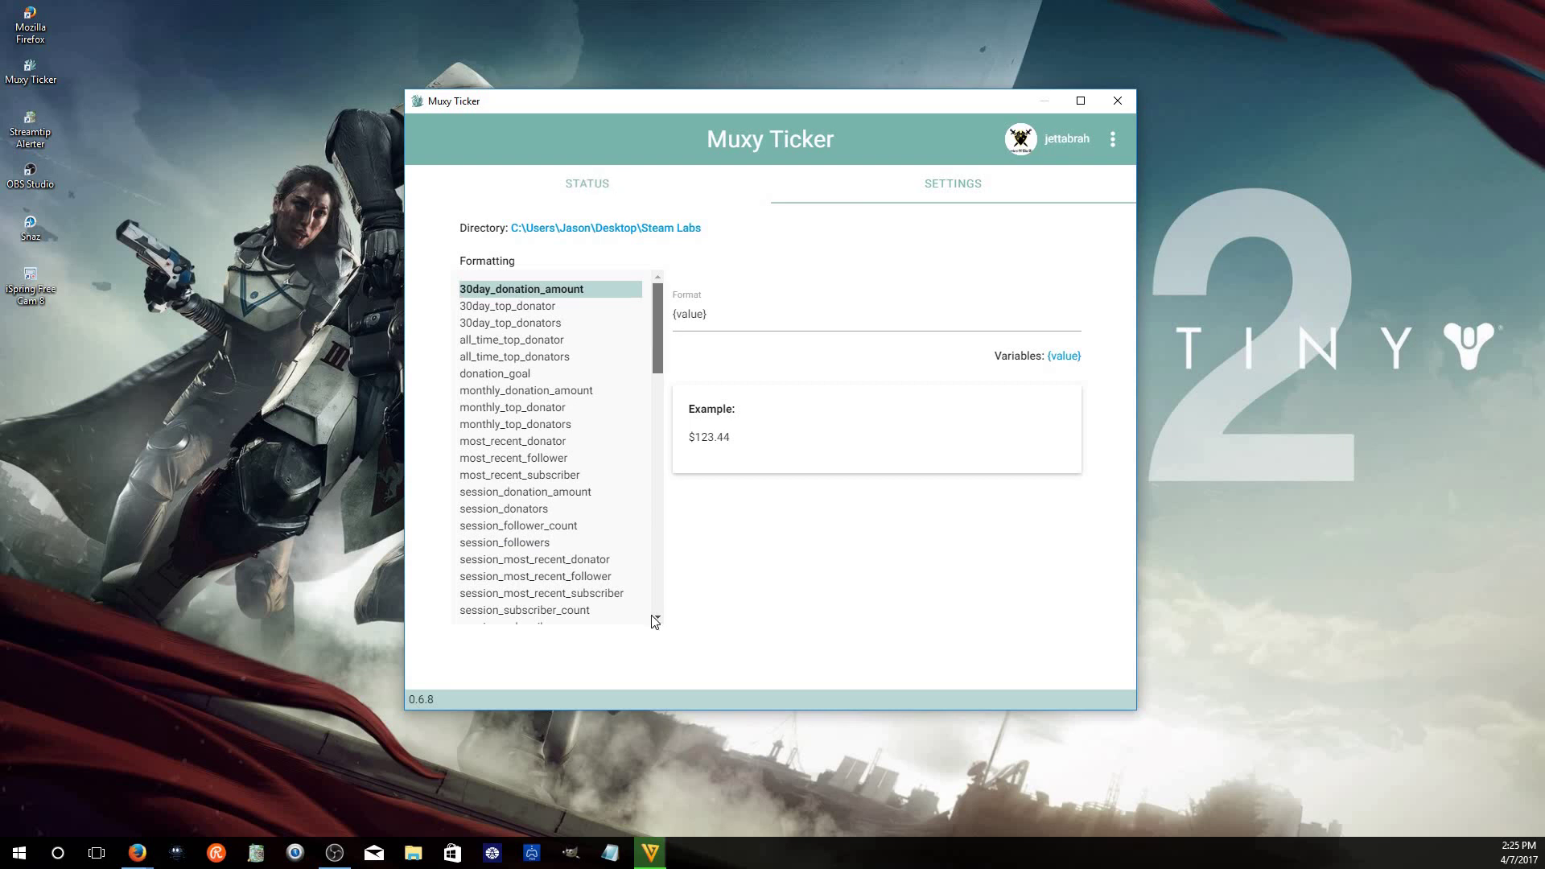
Look through the list of formatting entries in the Muxy Ticker settings and close the application
drag(663, 325, 644, 580)
scroll(631, 363, up, 10)
click(1117, 100)
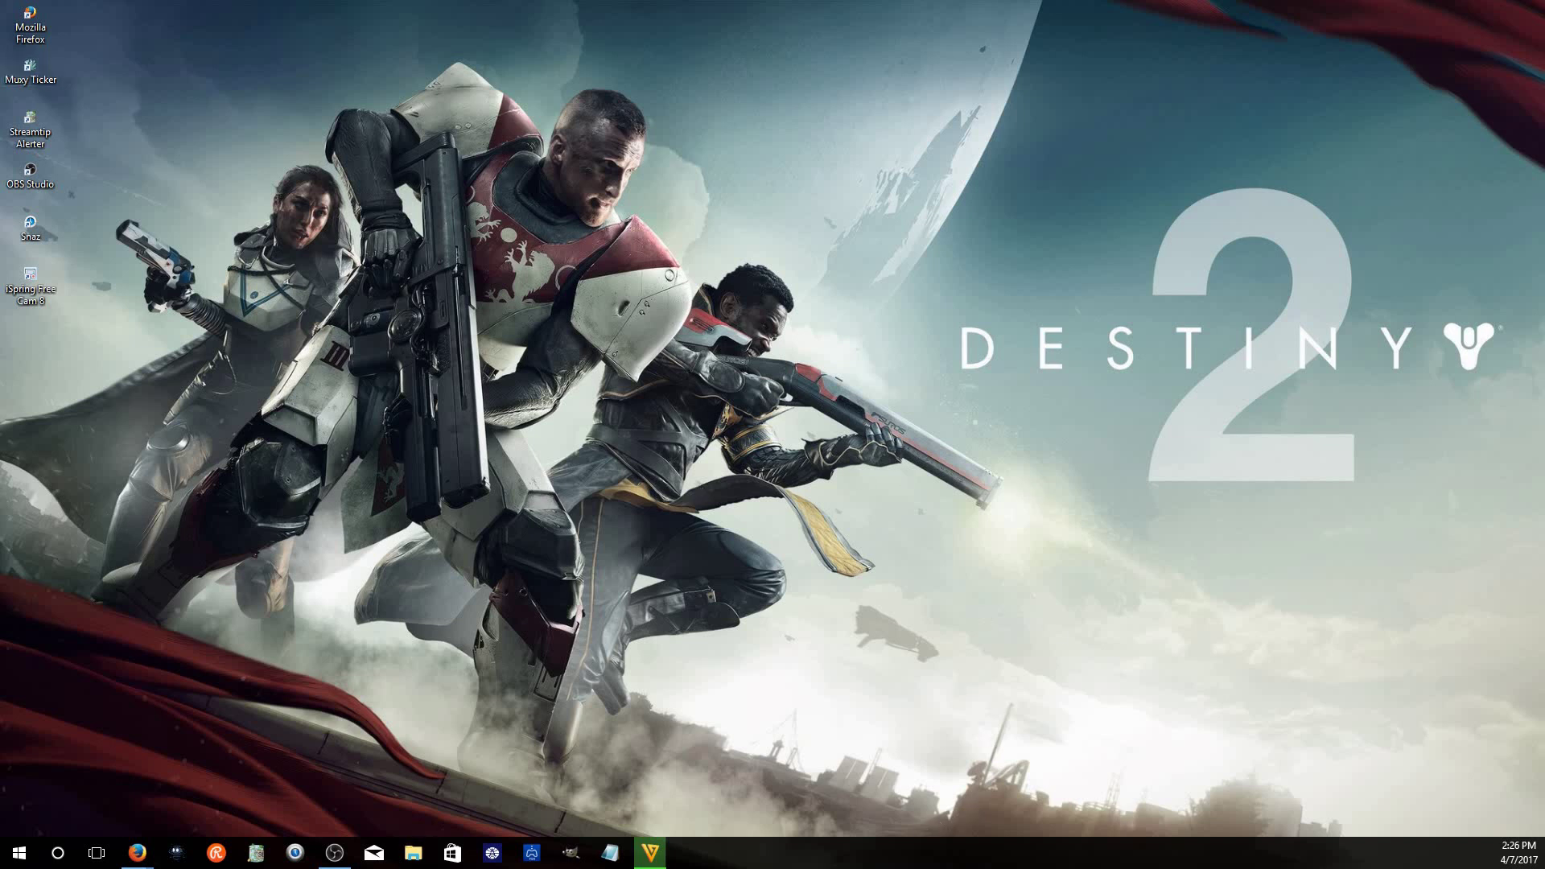
Switch to OBS, move its window fully into view and minimise the Firefox window behind it
click(335, 853)
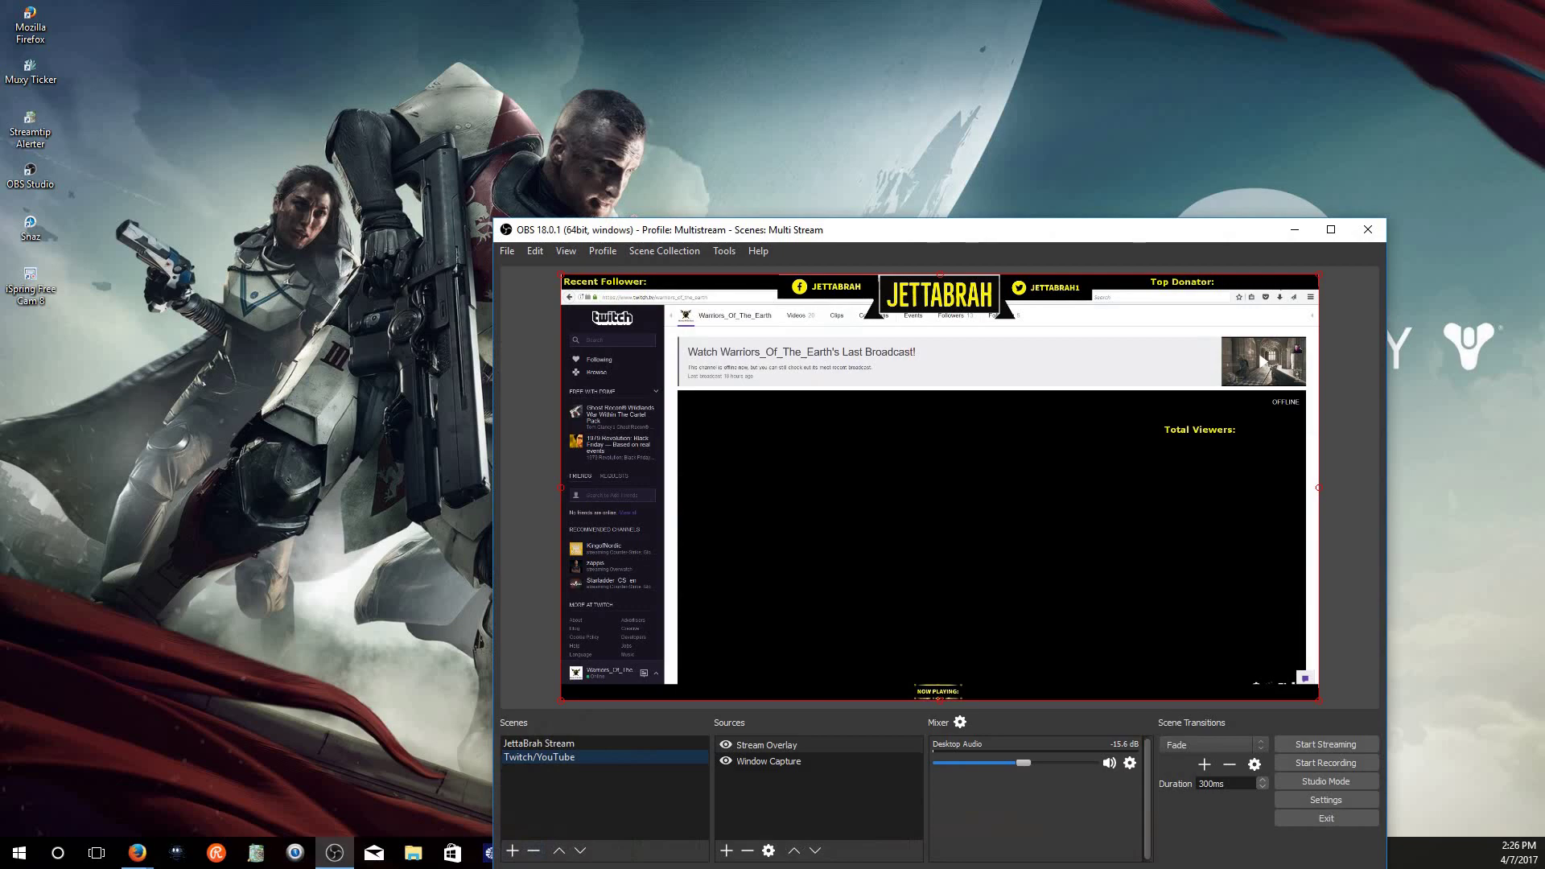
click(138, 853)
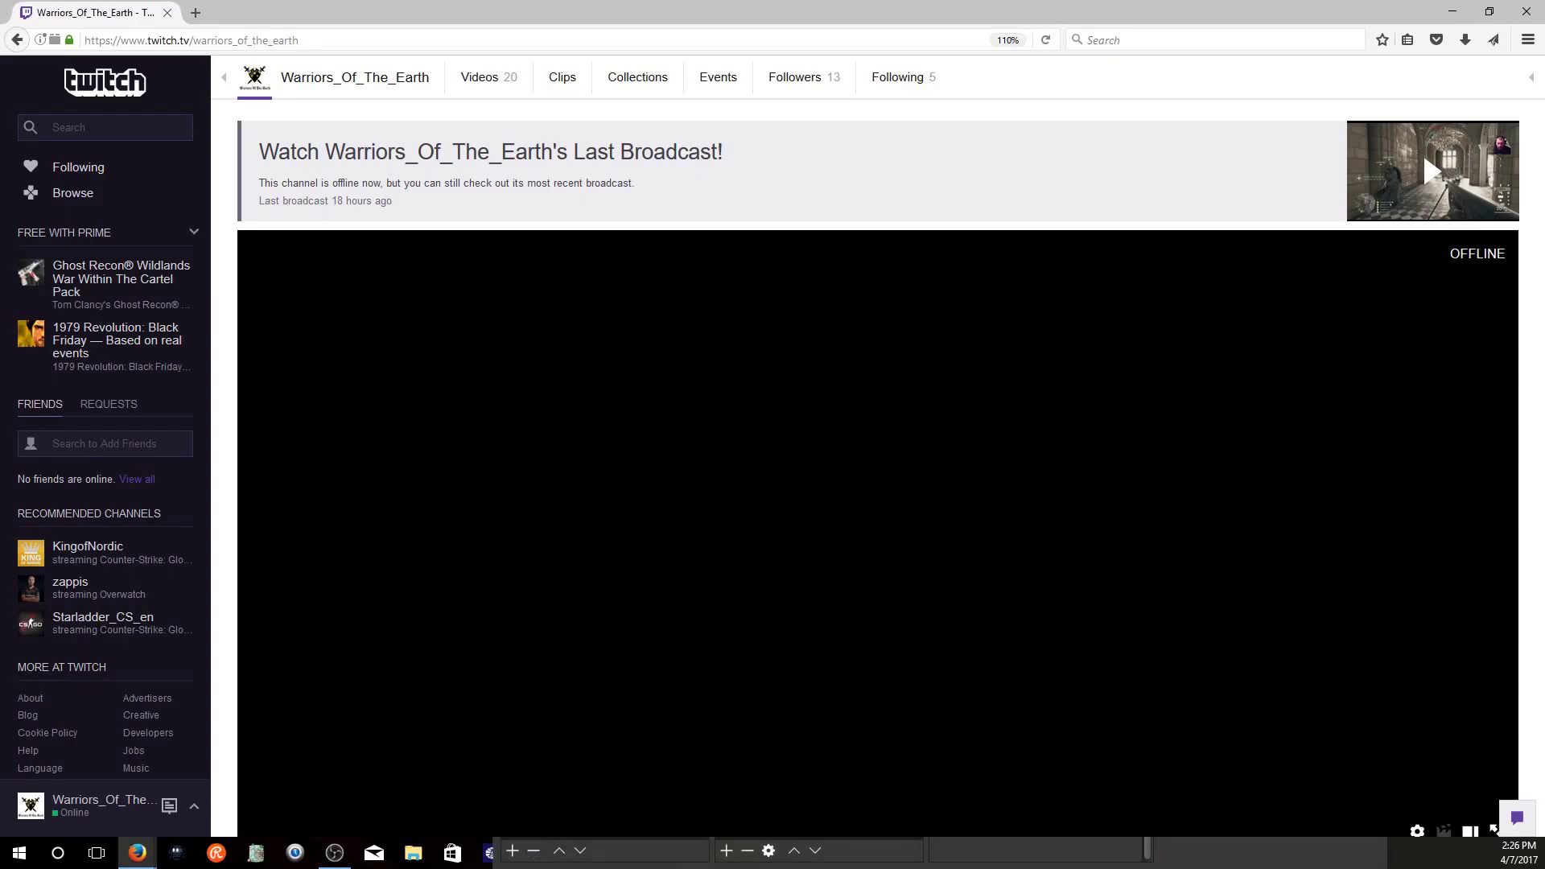
click(335, 853)
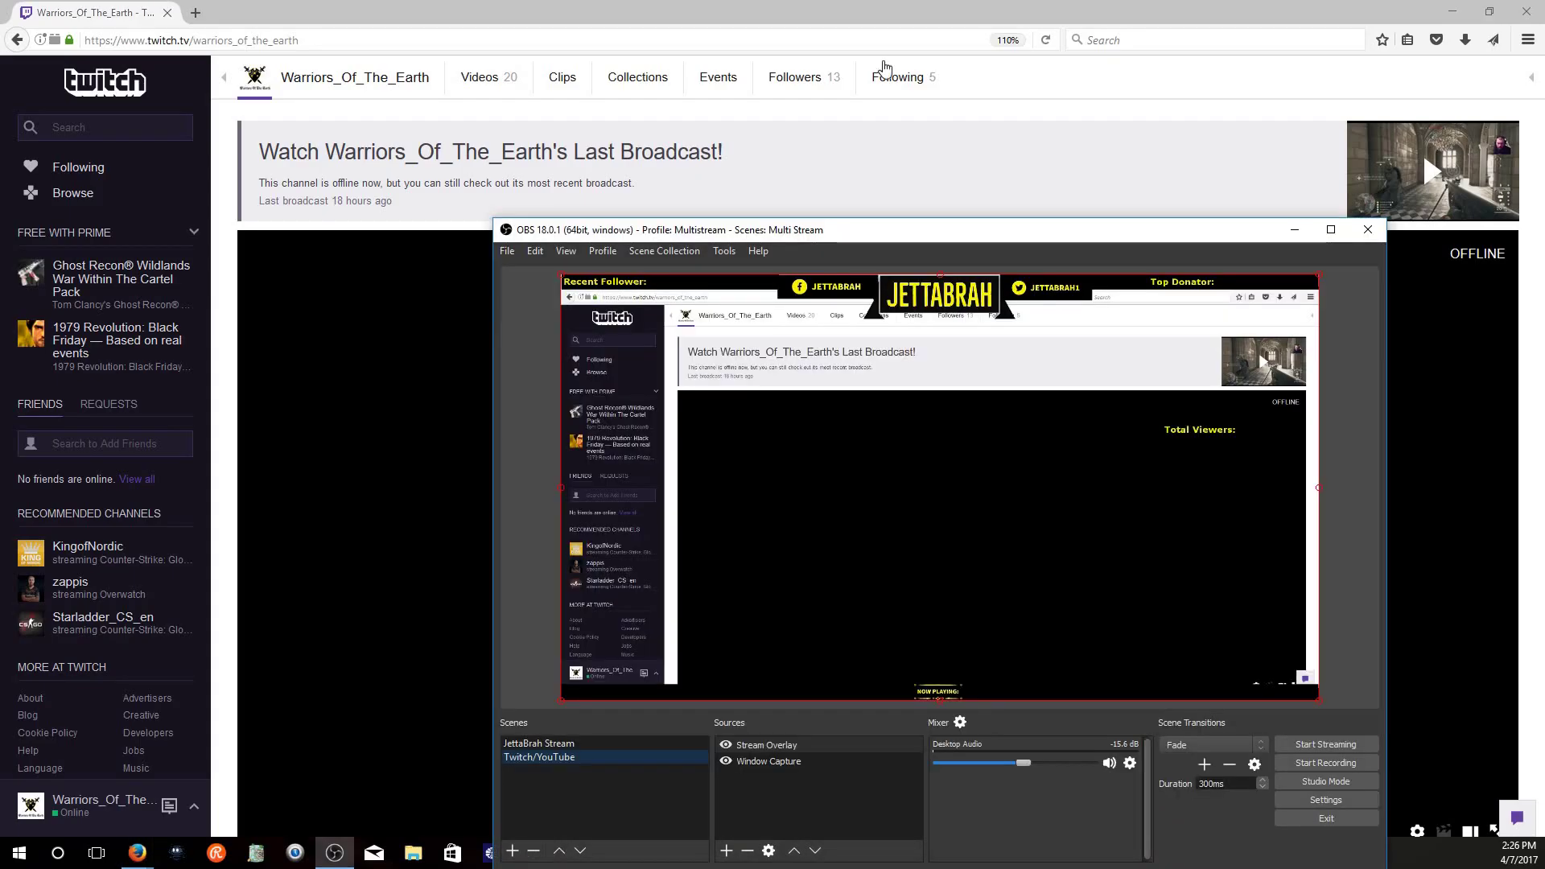
drag(1100, 240, 940, 89)
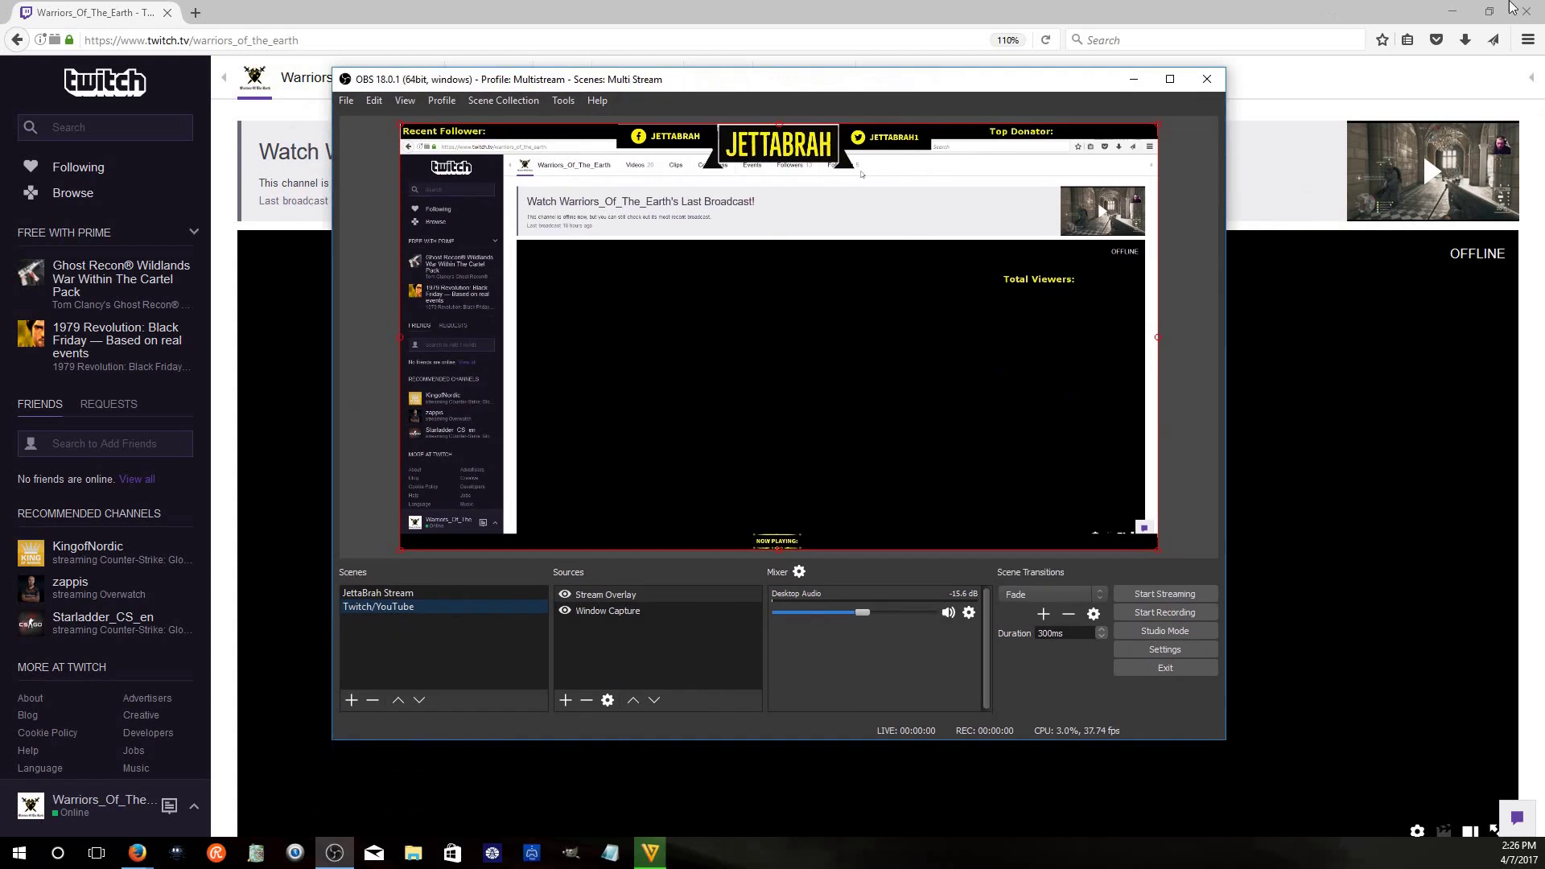
click(1452, 11)
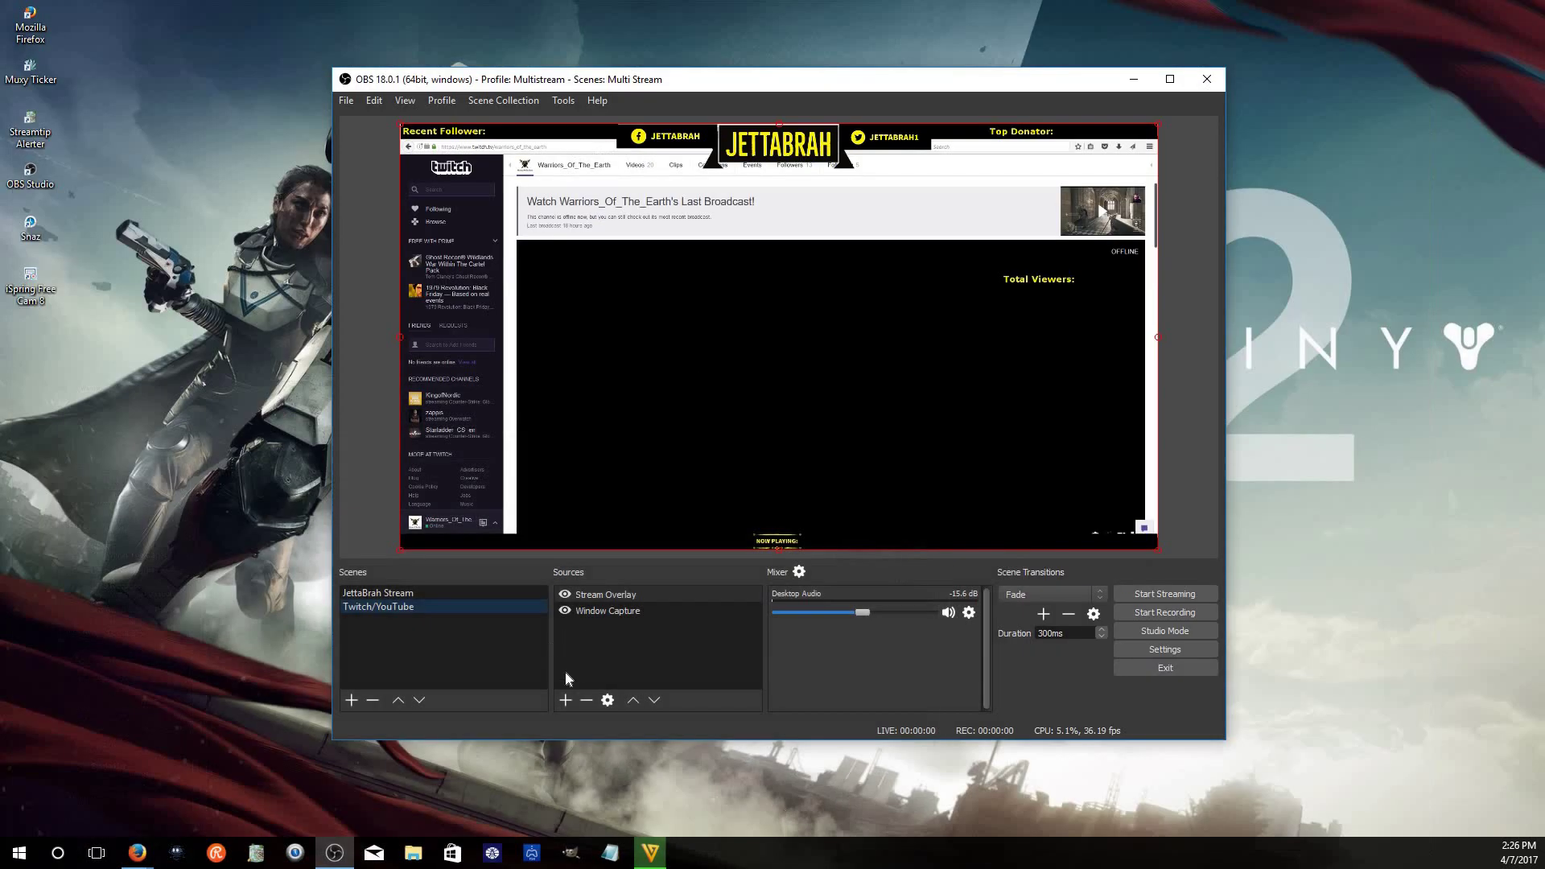
Compare adding the existing Muxy Ticker Follow source with creating a new one, and create a new Text (GDI+) source
click(566, 699)
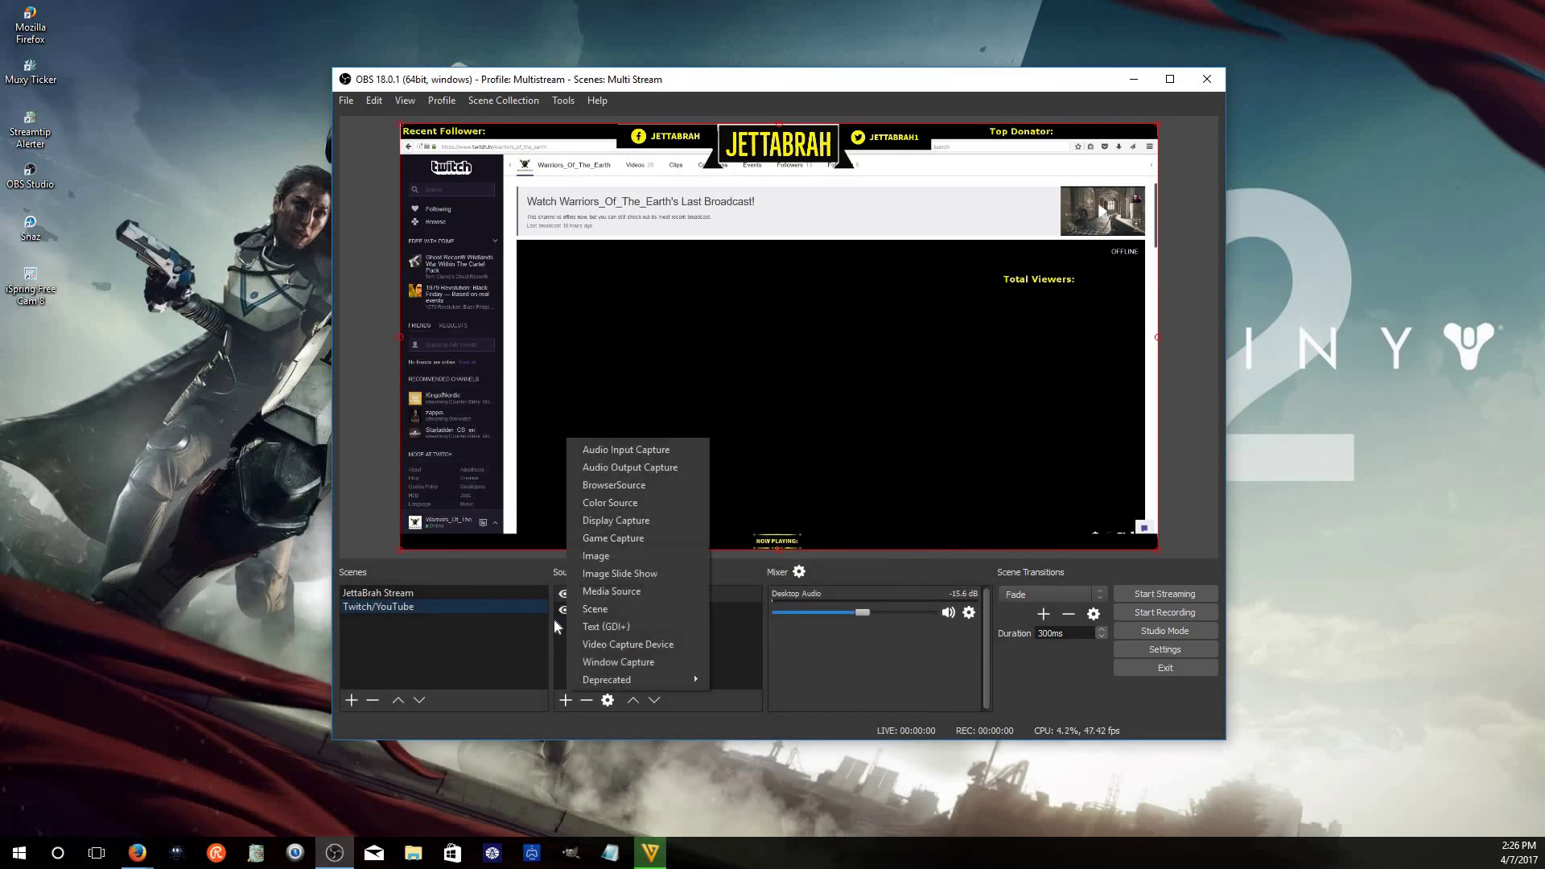
click(597, 626)
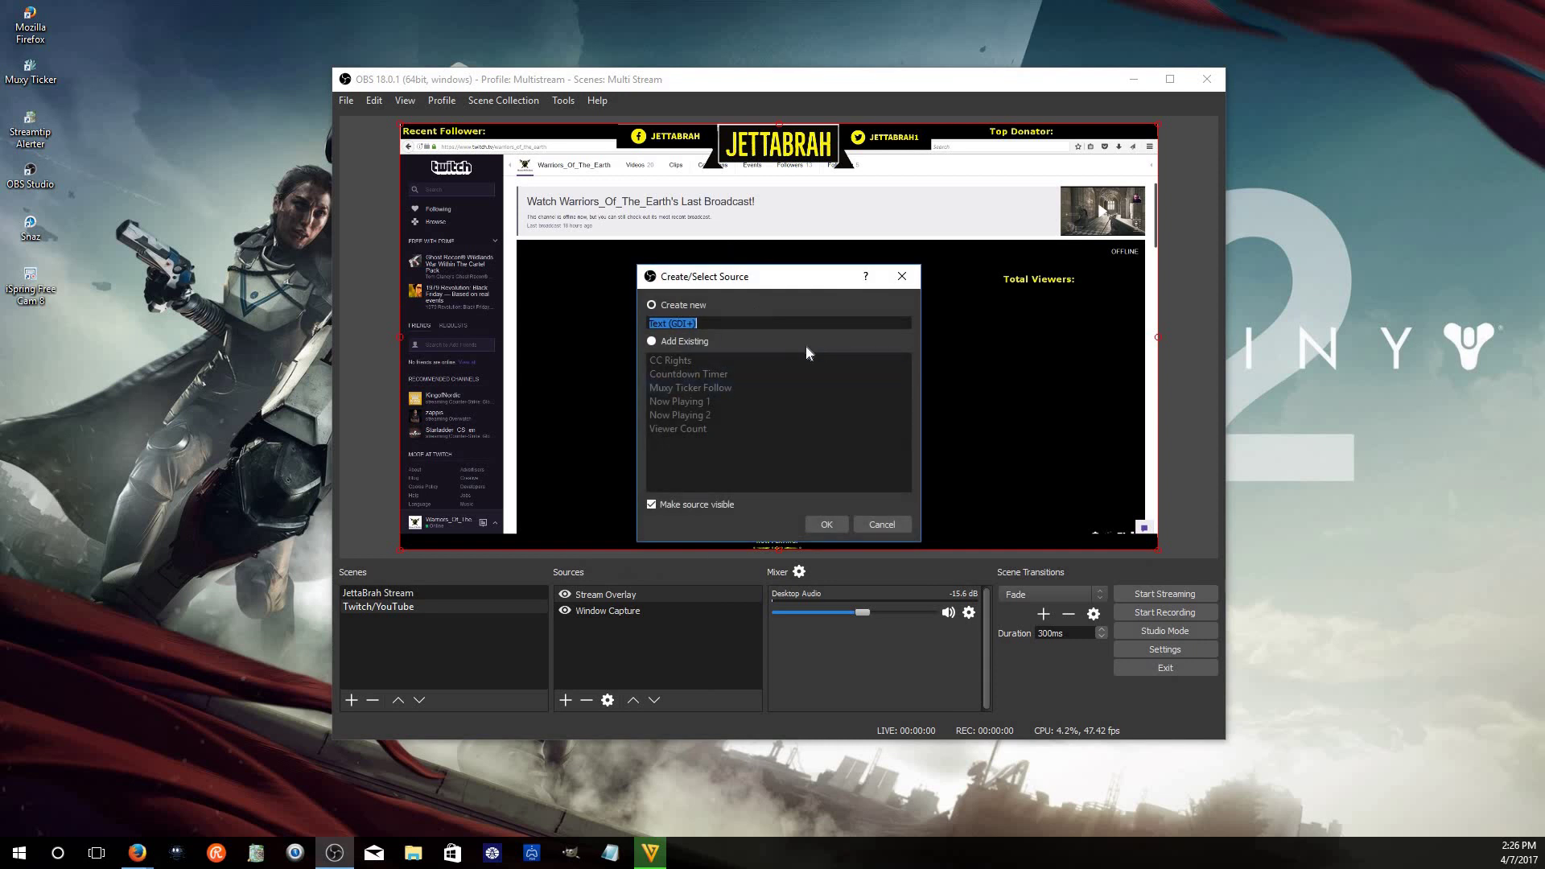
click(655, 341)
click(695, 388)
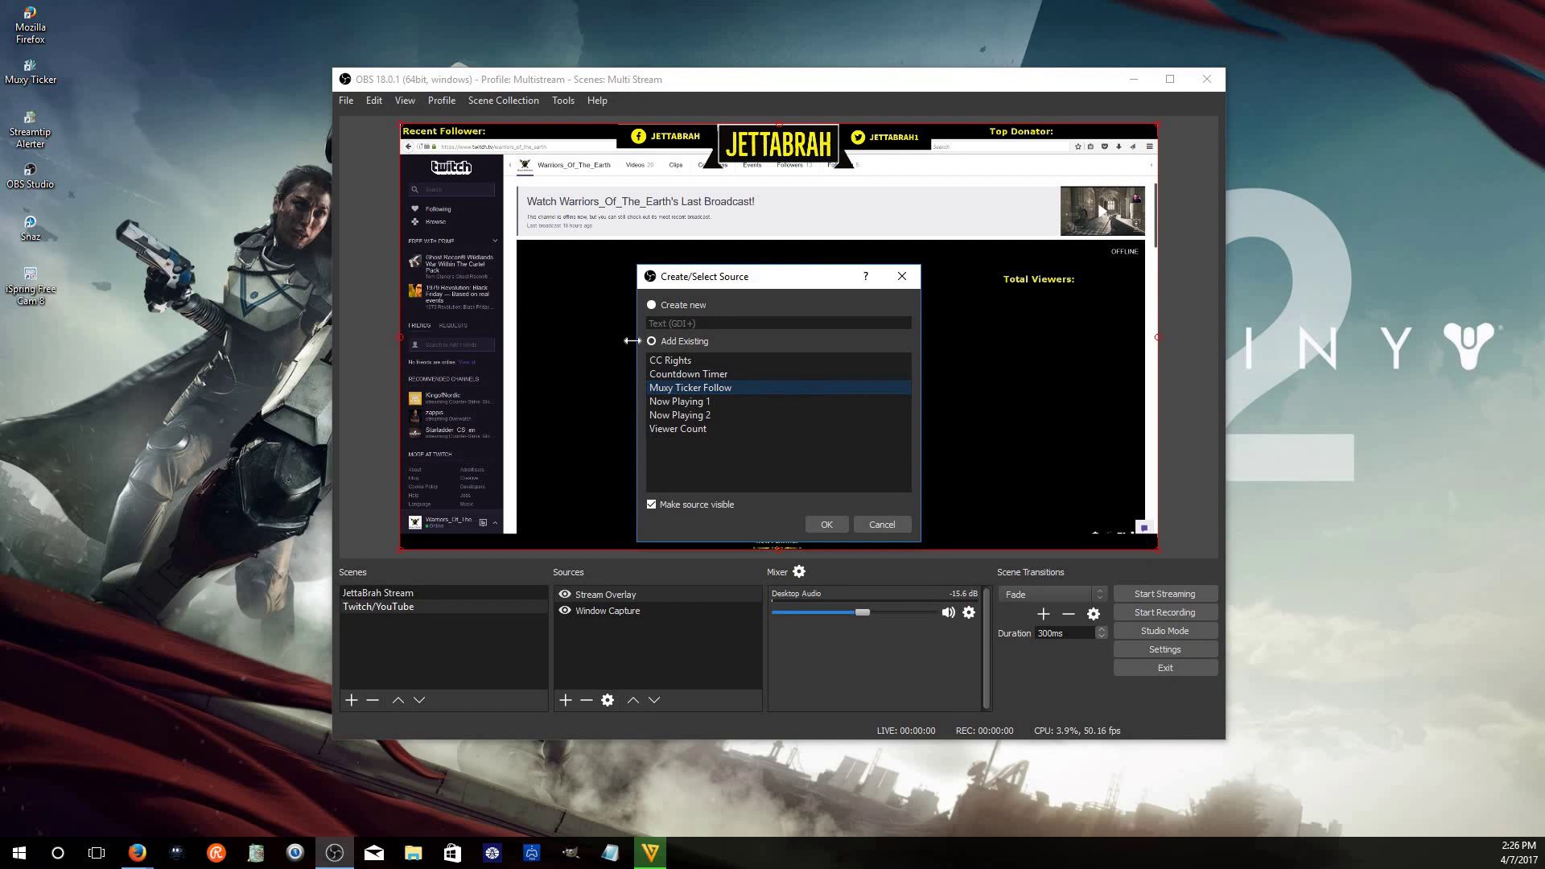
click(653, 307)
click(676, 341)
click(647, 306)
click(664, 311)
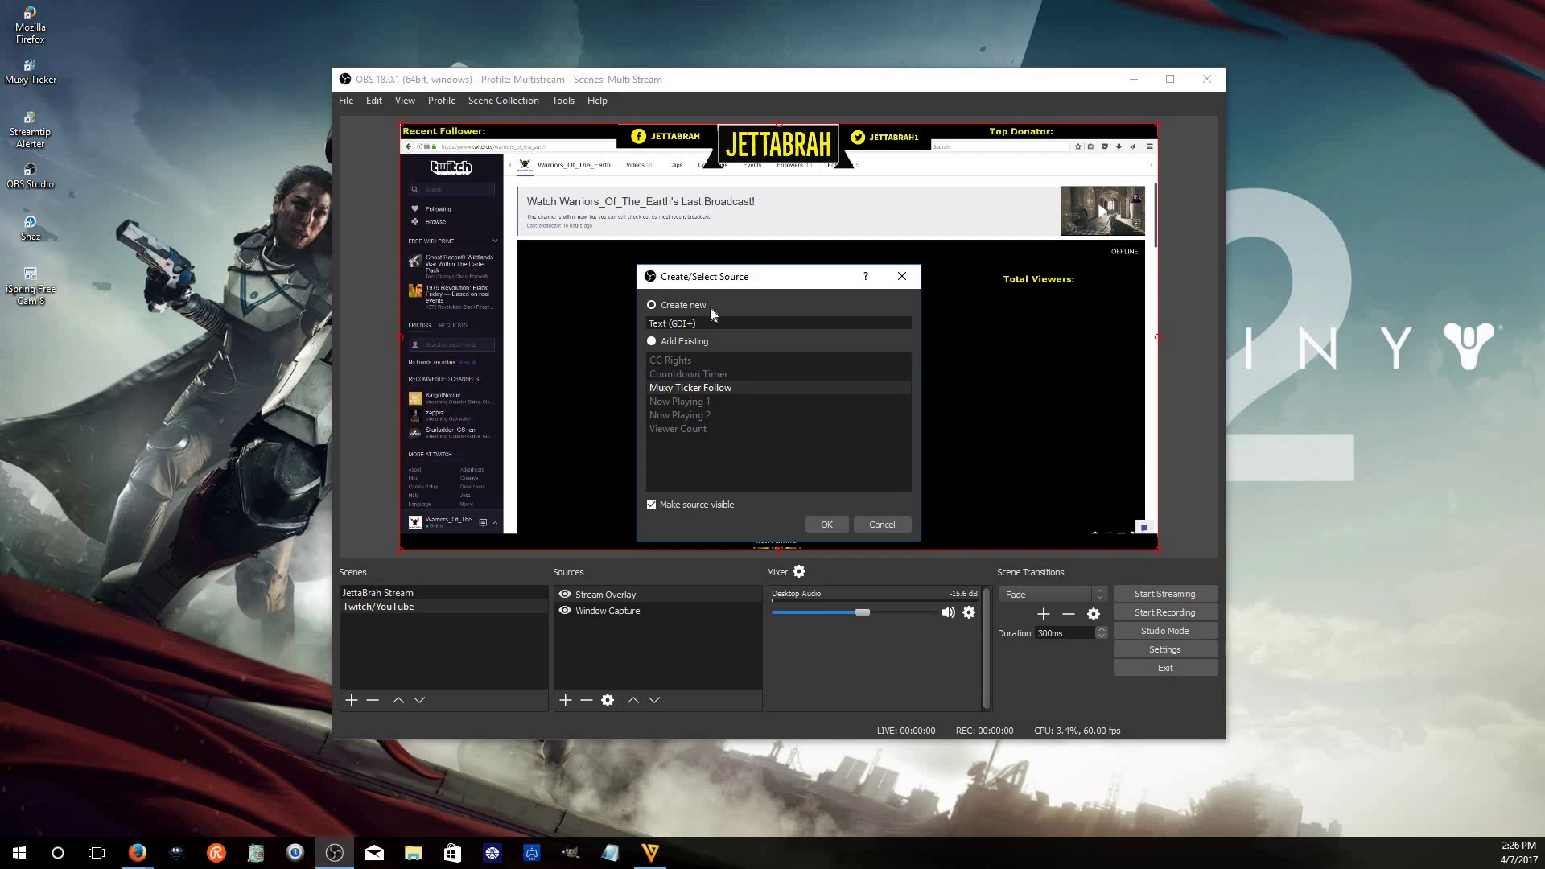
click(826, 525)
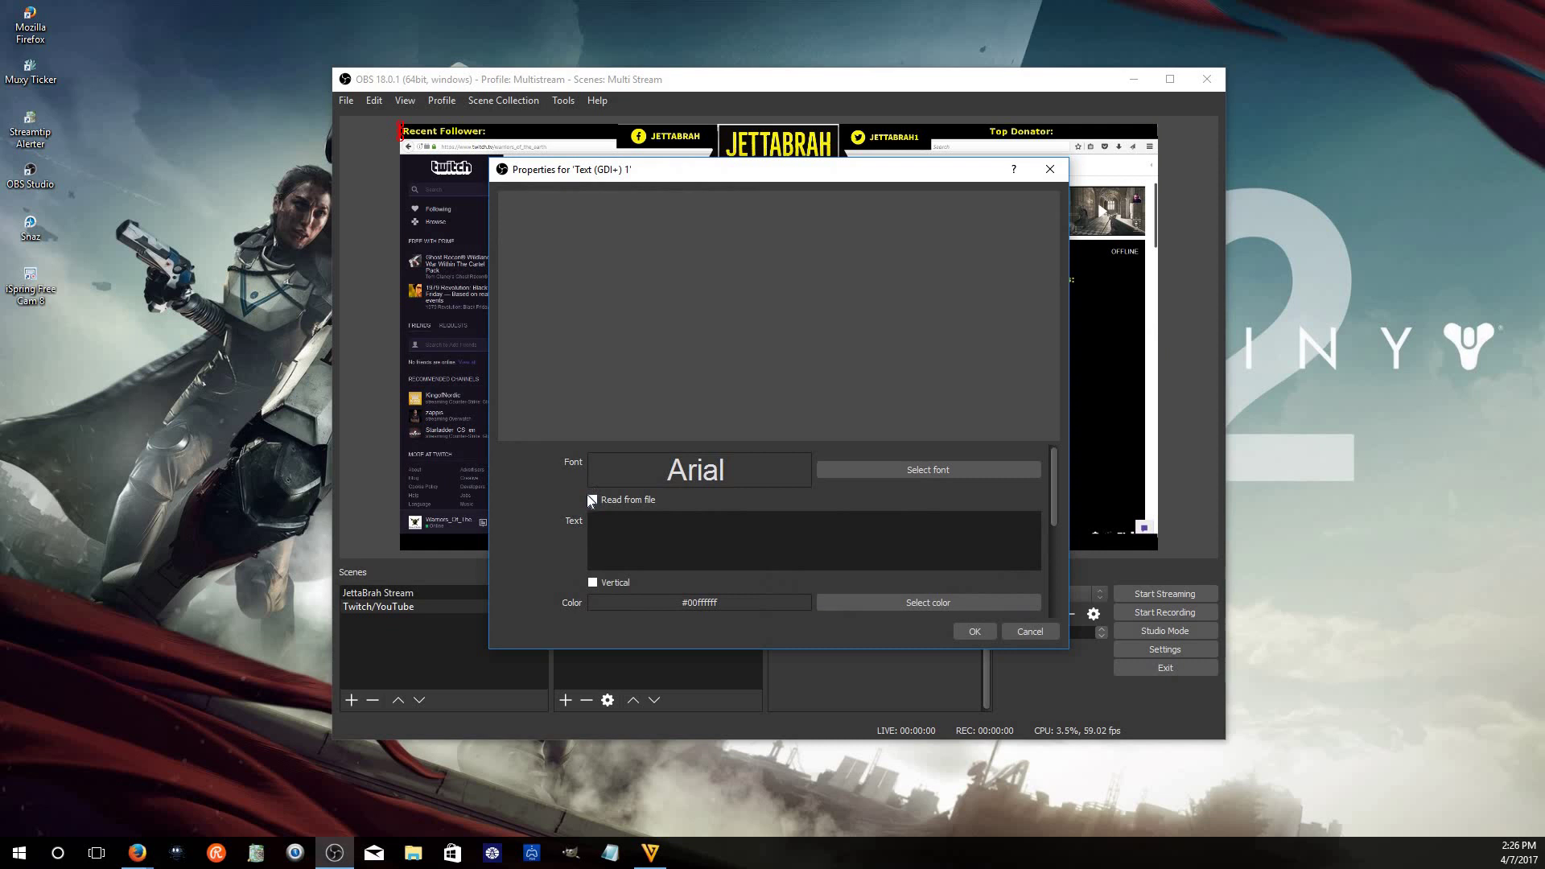
Set the text source to read from a file, browse the Steam Labs folder's text files, and cancel the file selection and properties
click(593, 500)
click(1015, 442)
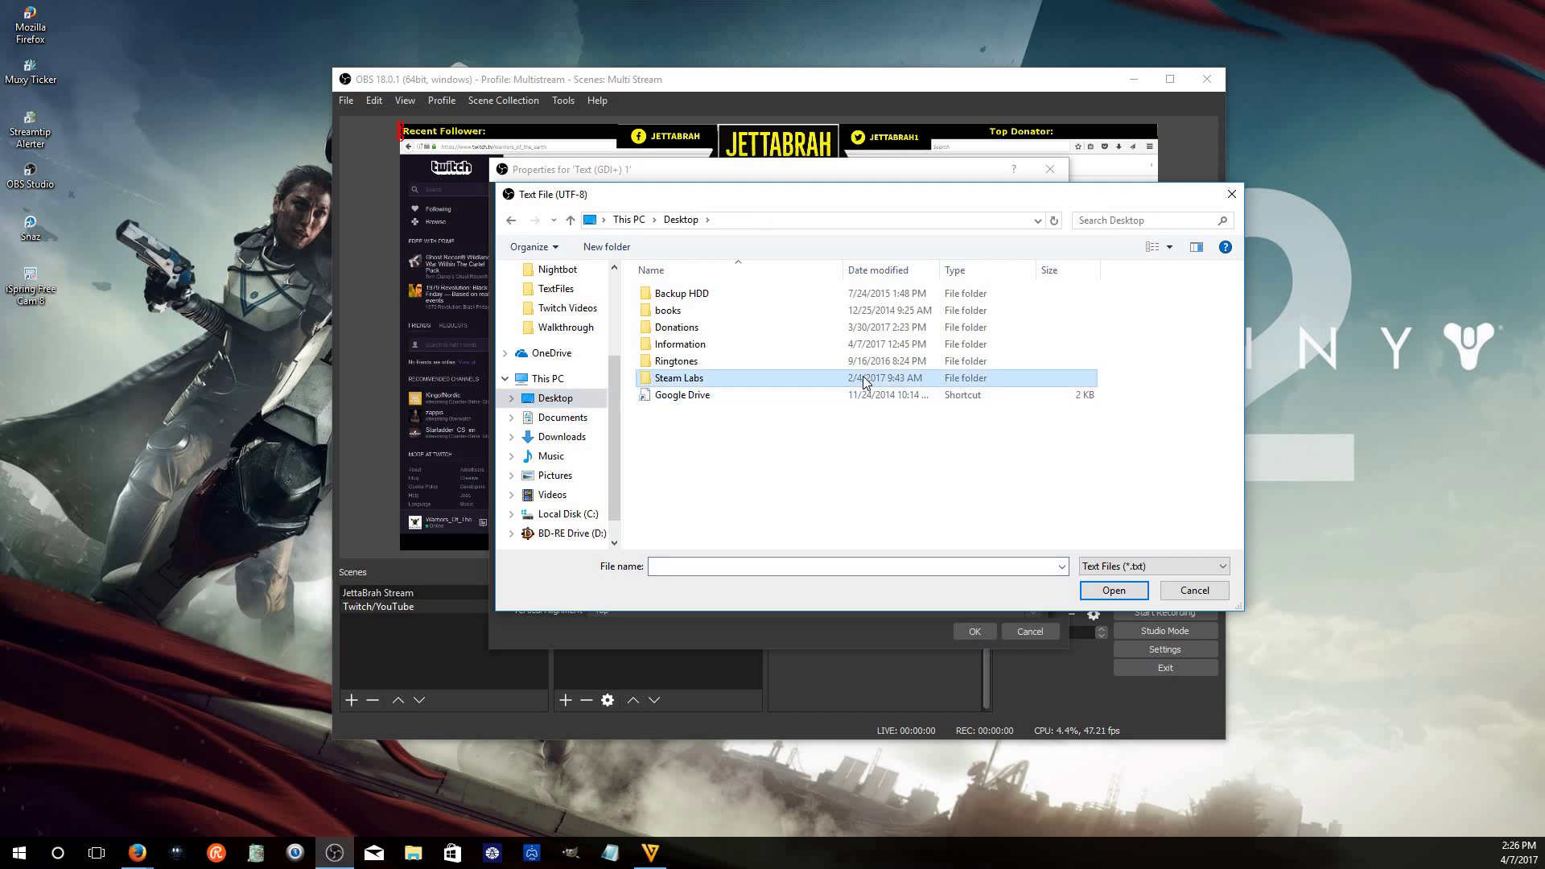
double_click(884, 380)
scroll(744, 455, down, 6)
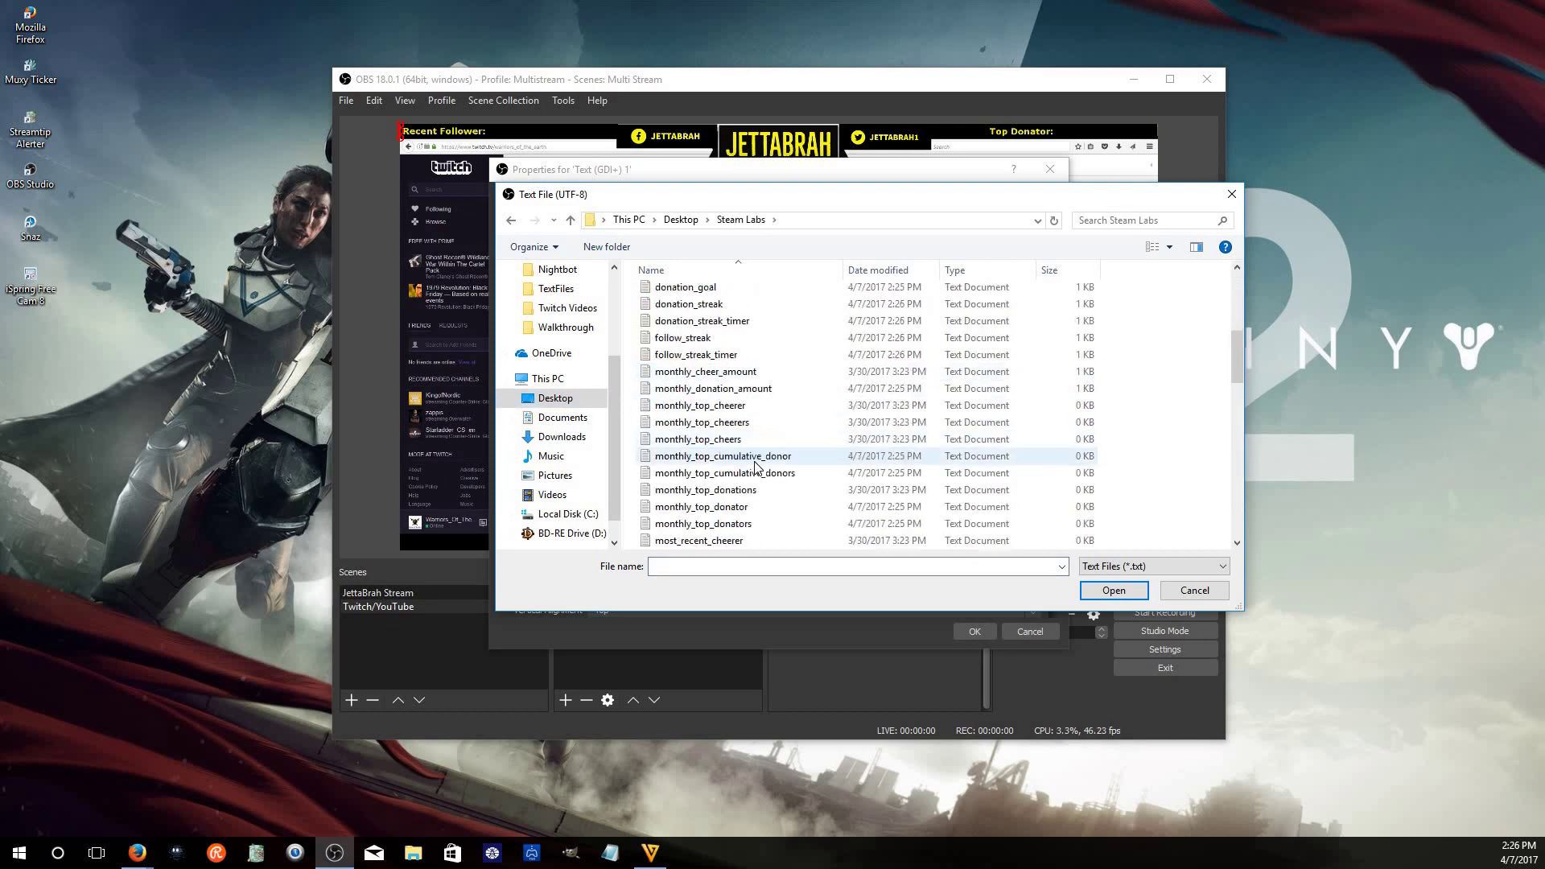
scroll(764, 422, down, 3)
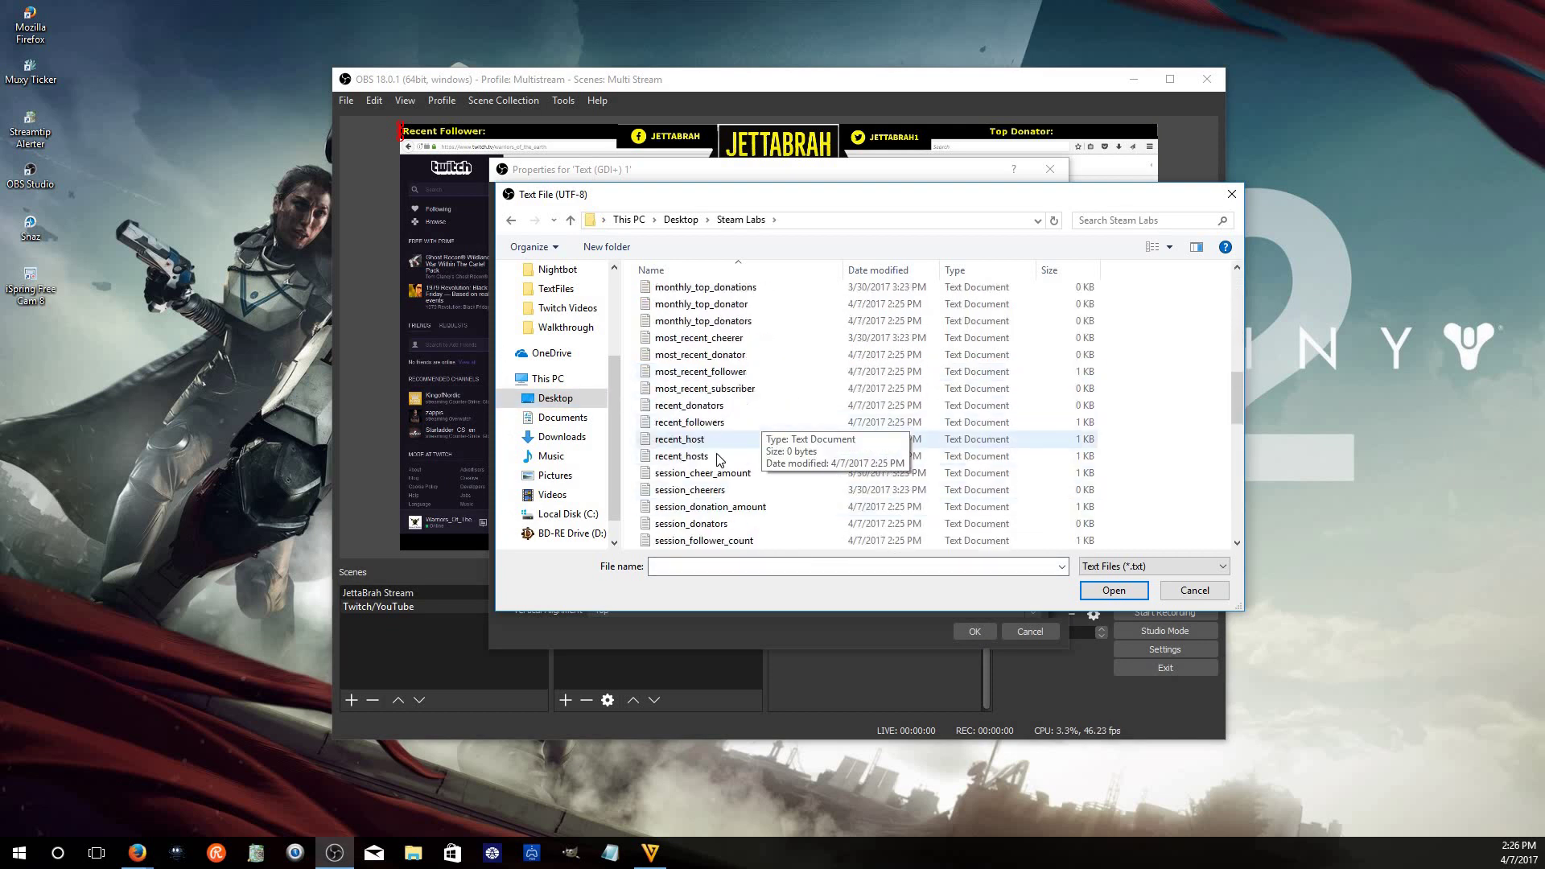
scroll(804, 483, up, 2)
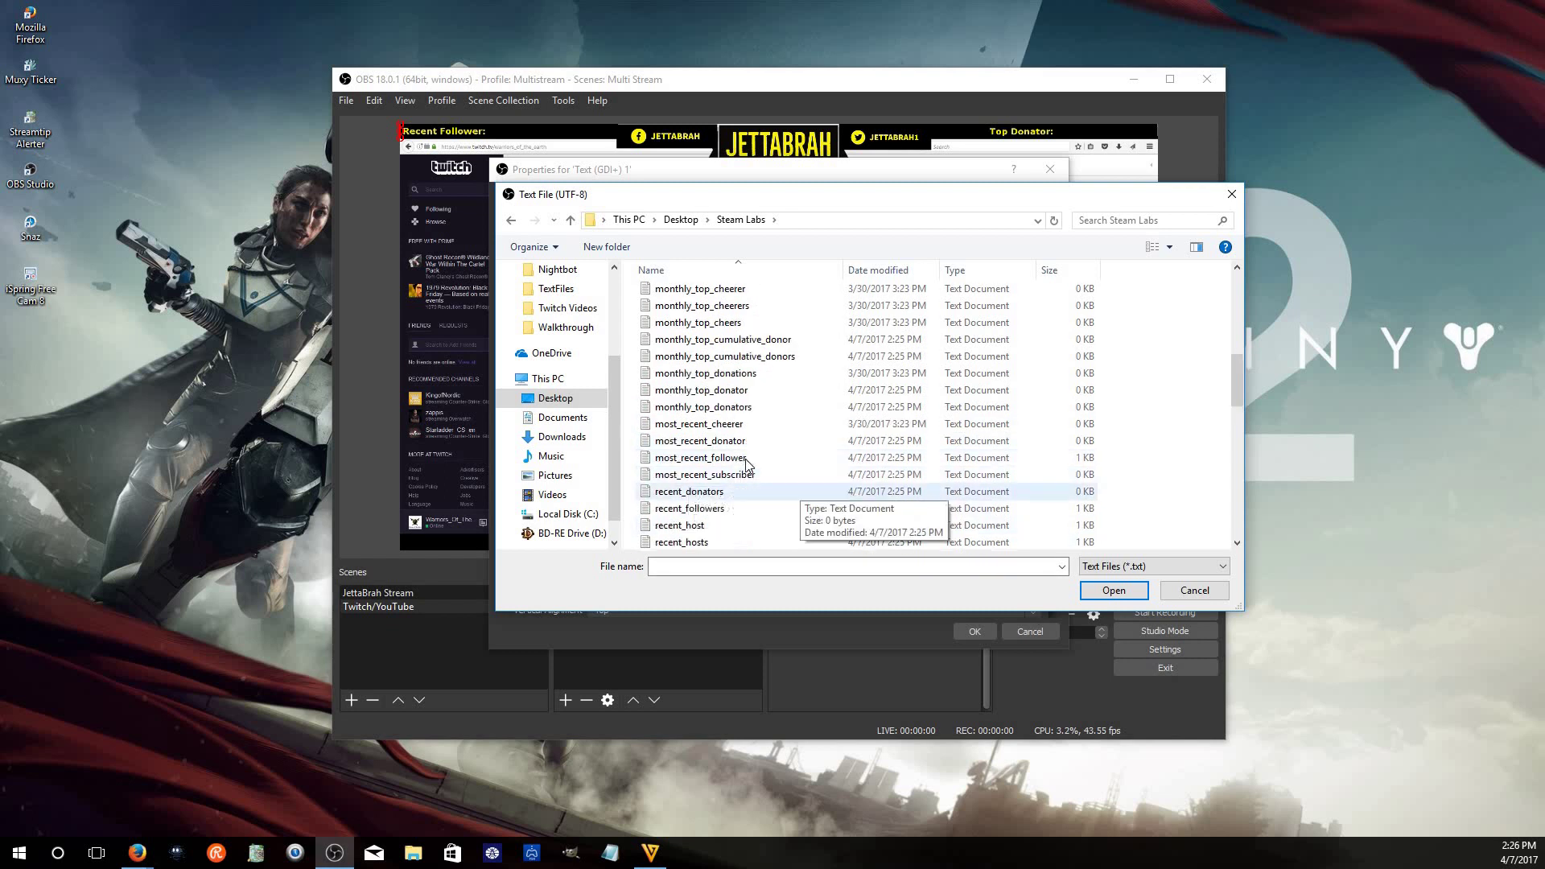
click(1194, 591)
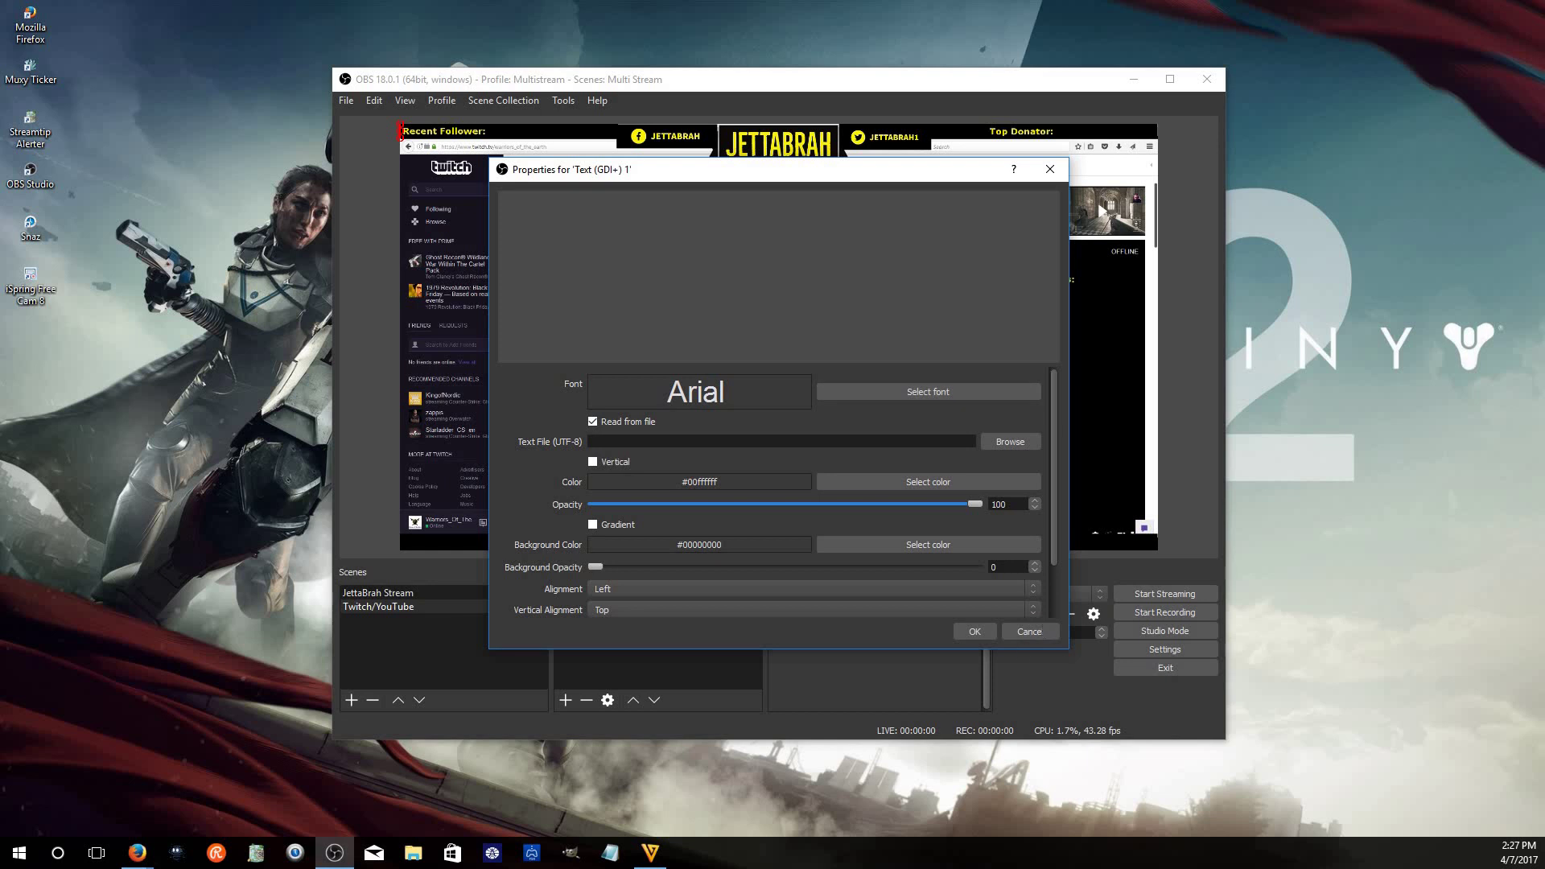
click(1030, 631)
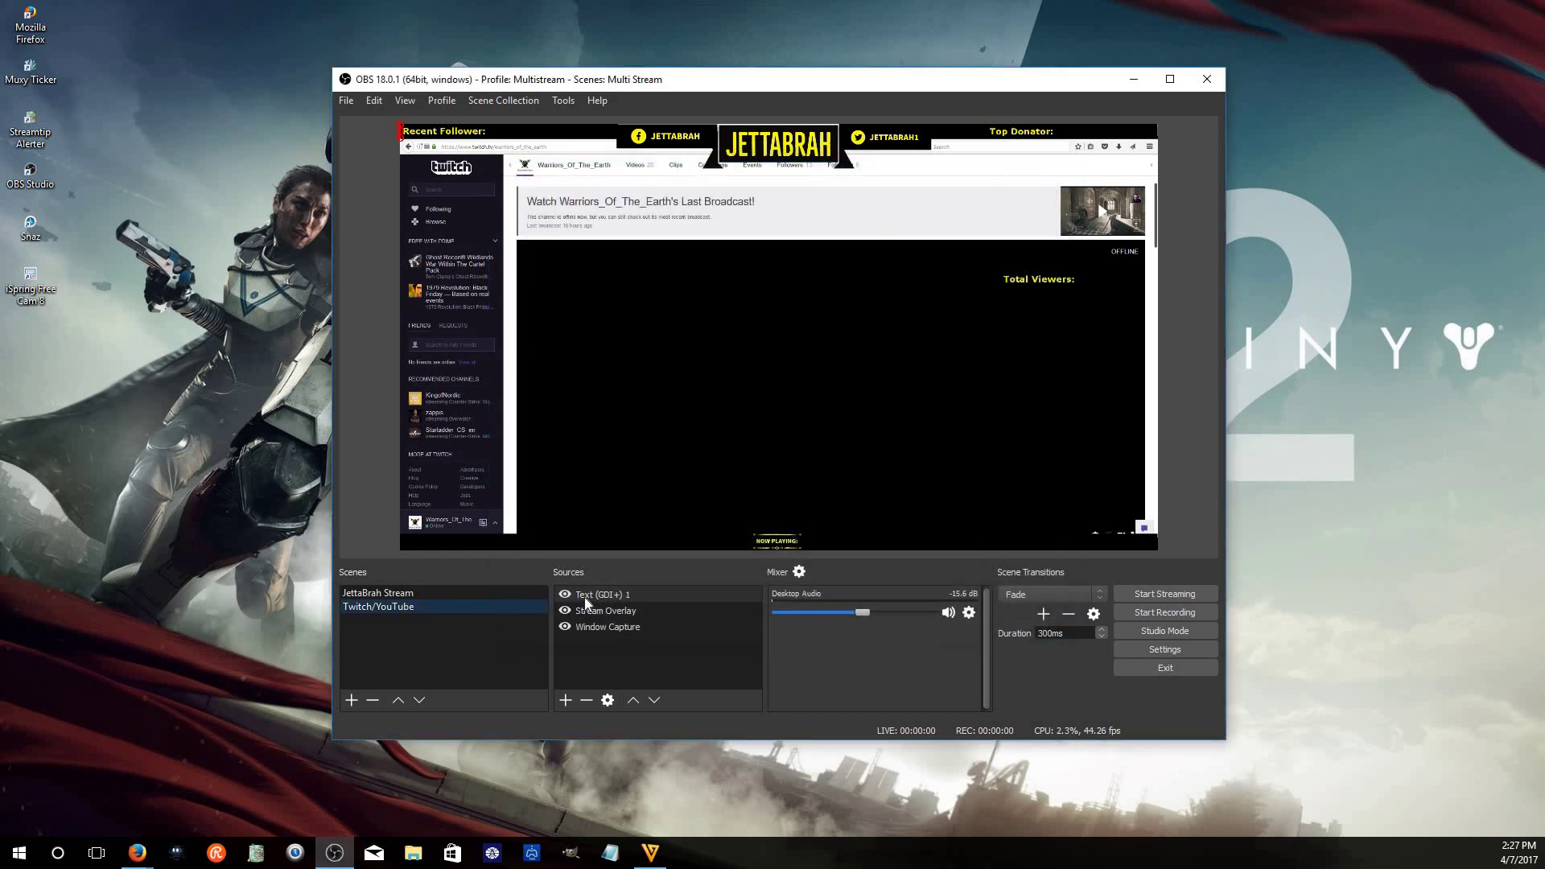
Remove the new Text (GDI+) source from the Twitch/YouTube scene
right_click(584, 597)
key(Escape)
key(Delete)
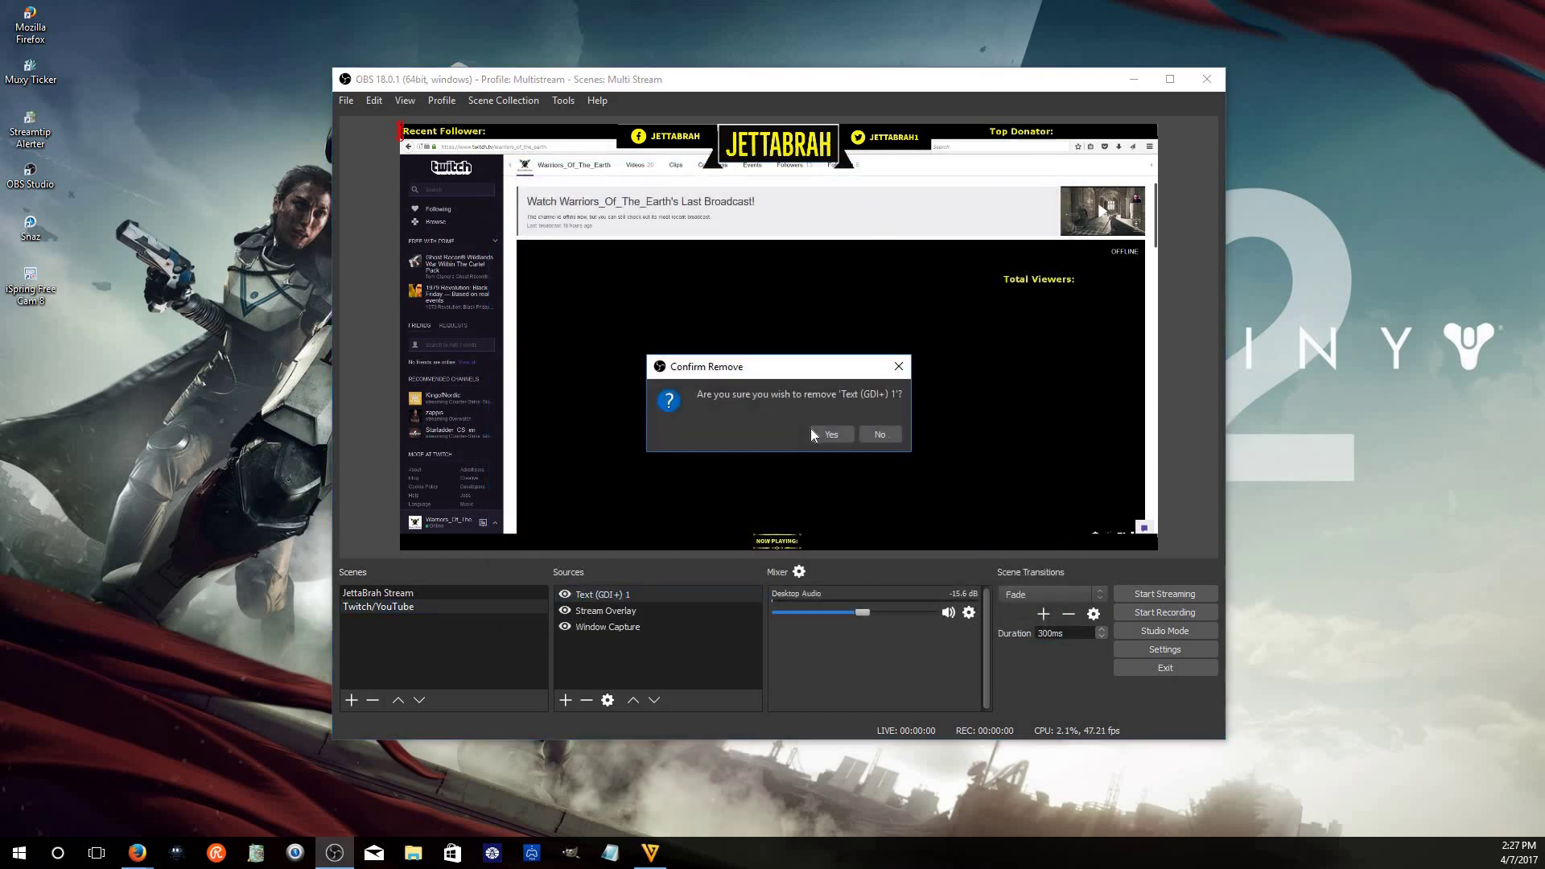
click(824, 435)
Add the existing Muxy Ticker Follow text source and position it beside the Recent Follower label on the overlay
click(568, 700)
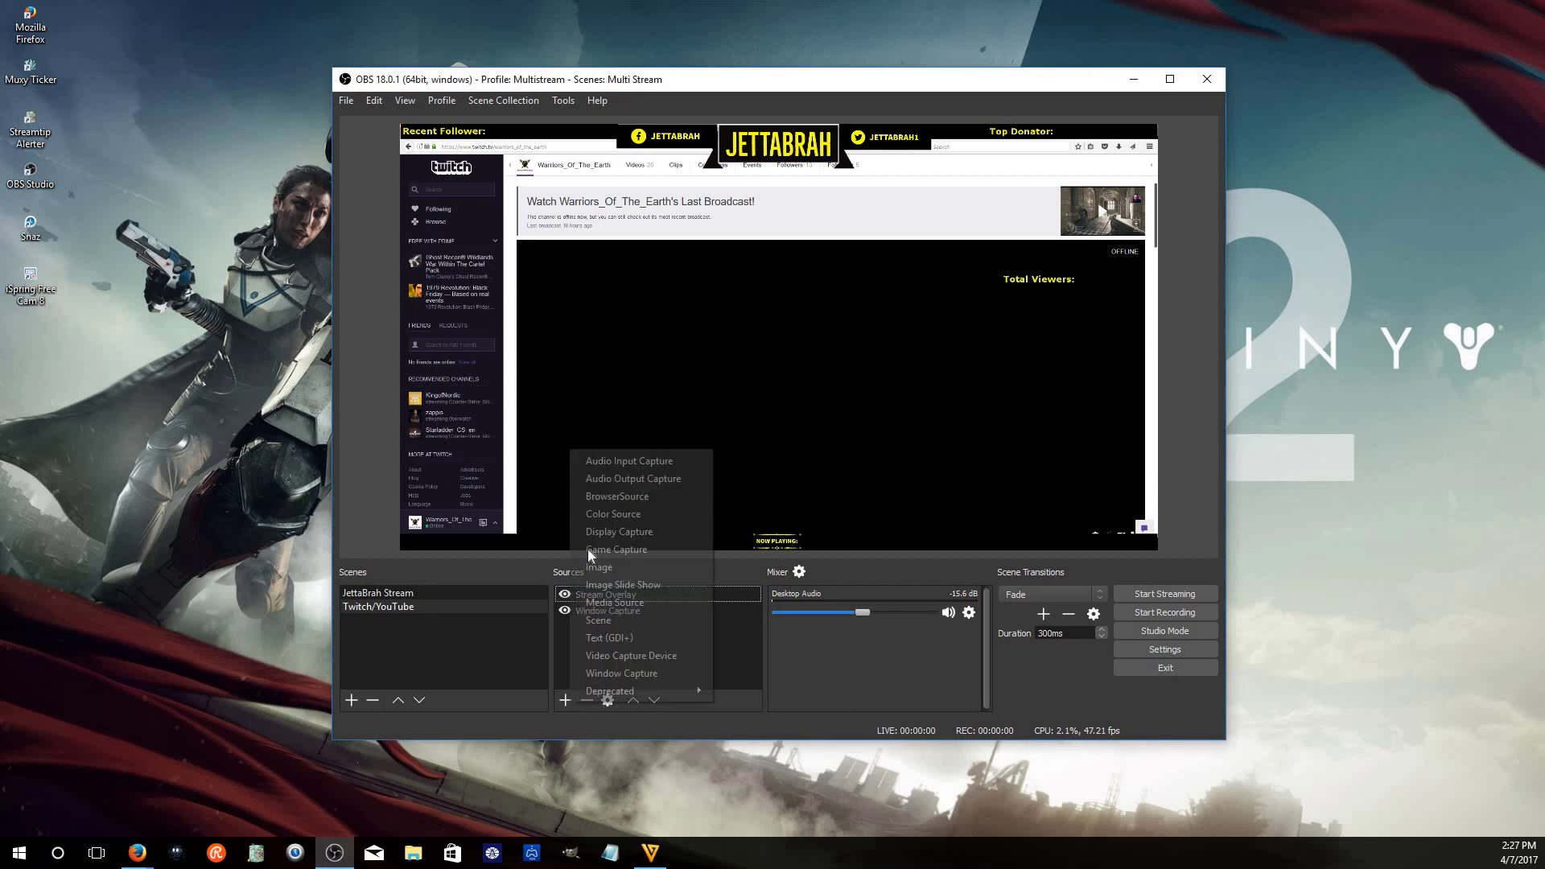
click(642, 636)
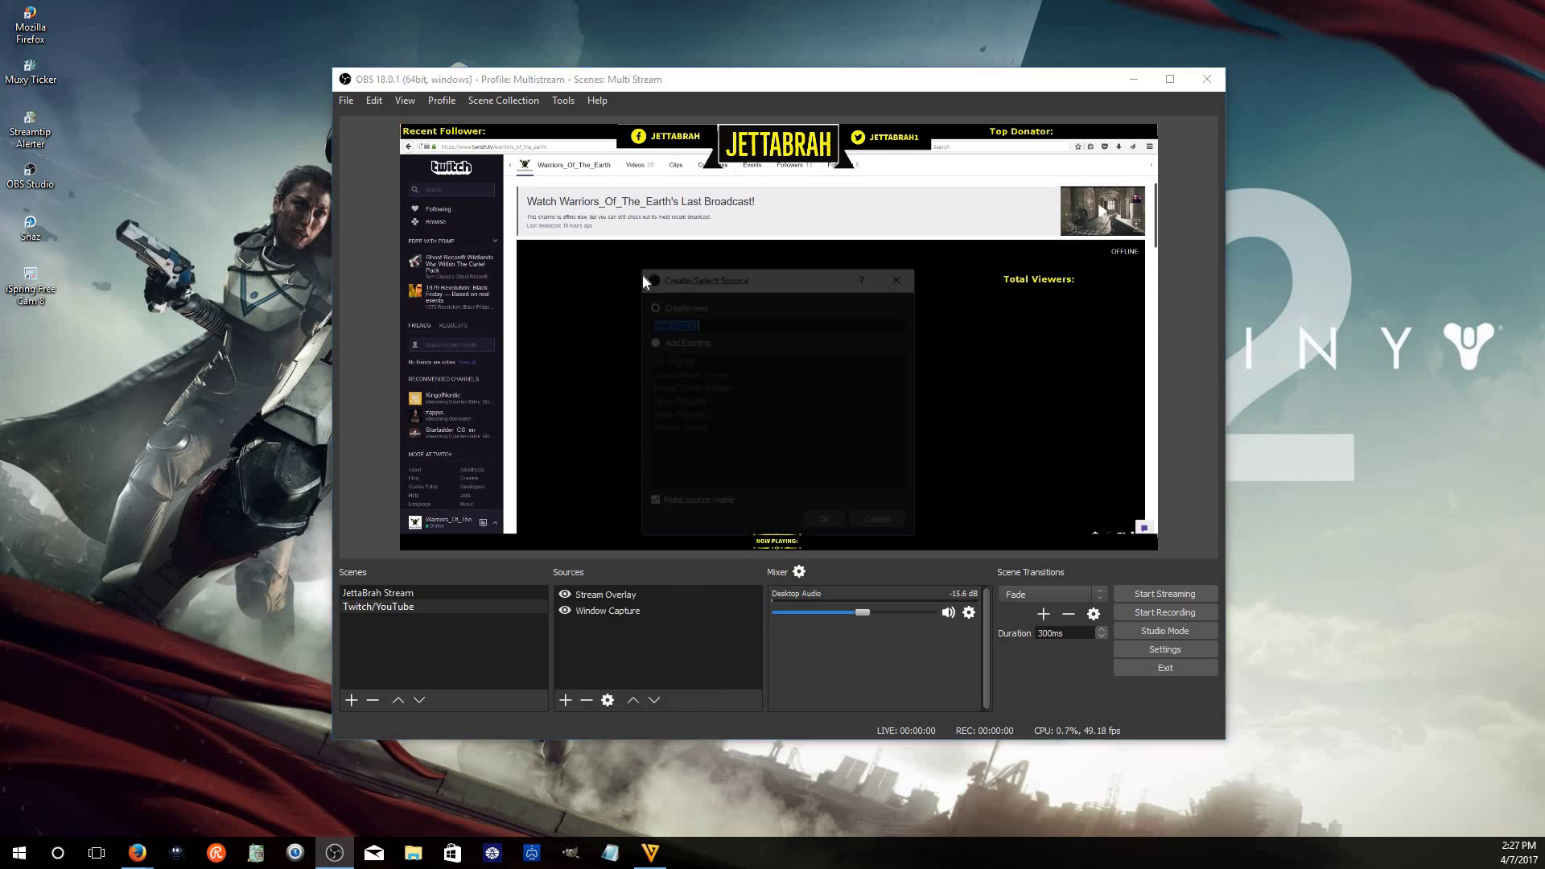
click(683, 387)
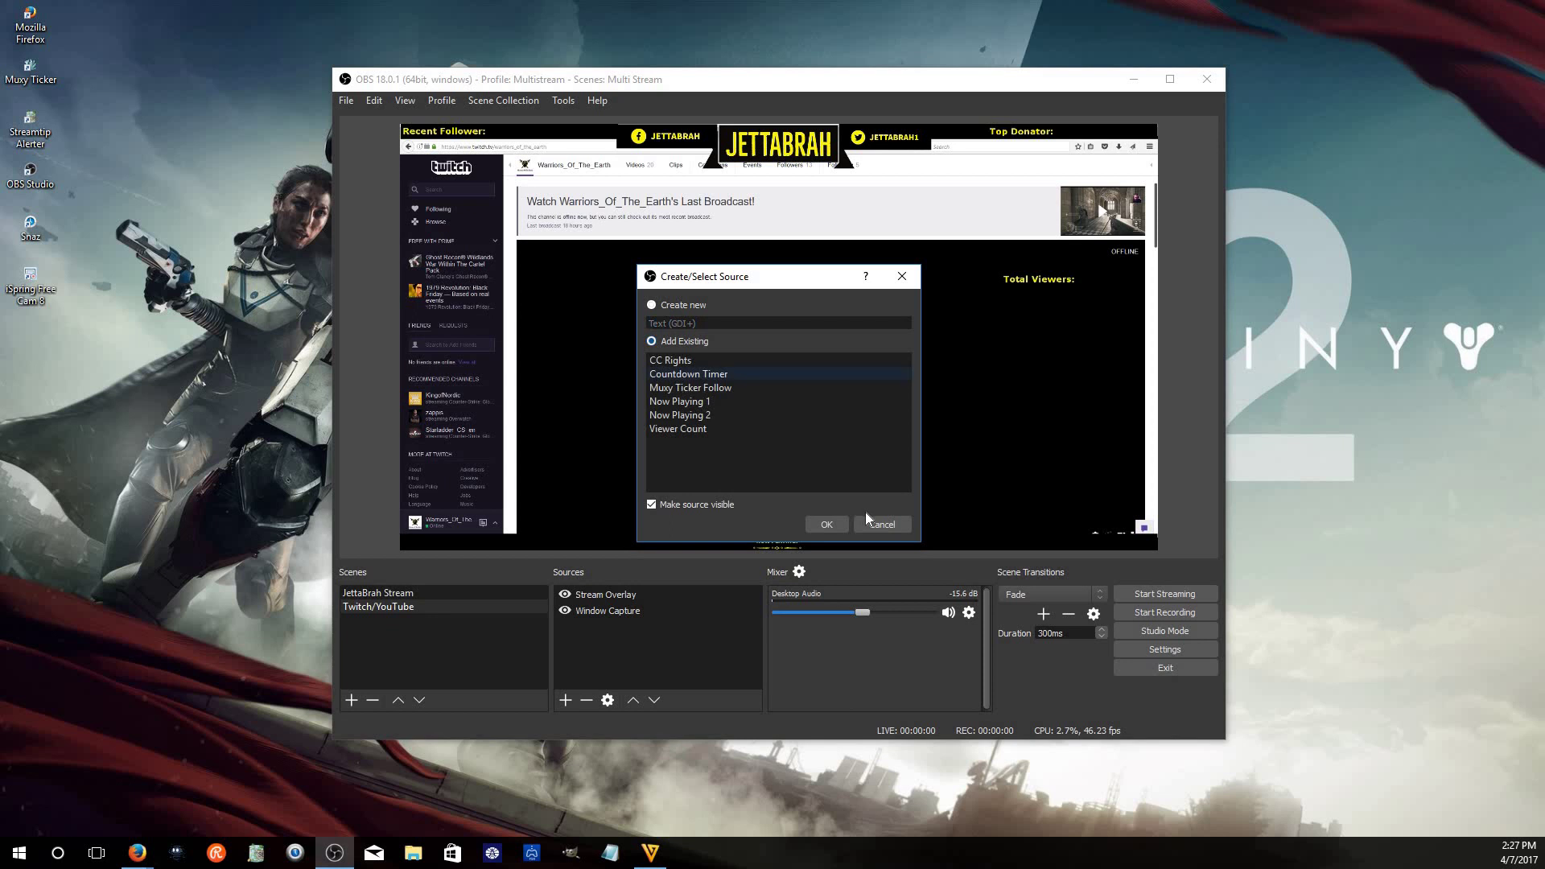
click(829, 523)
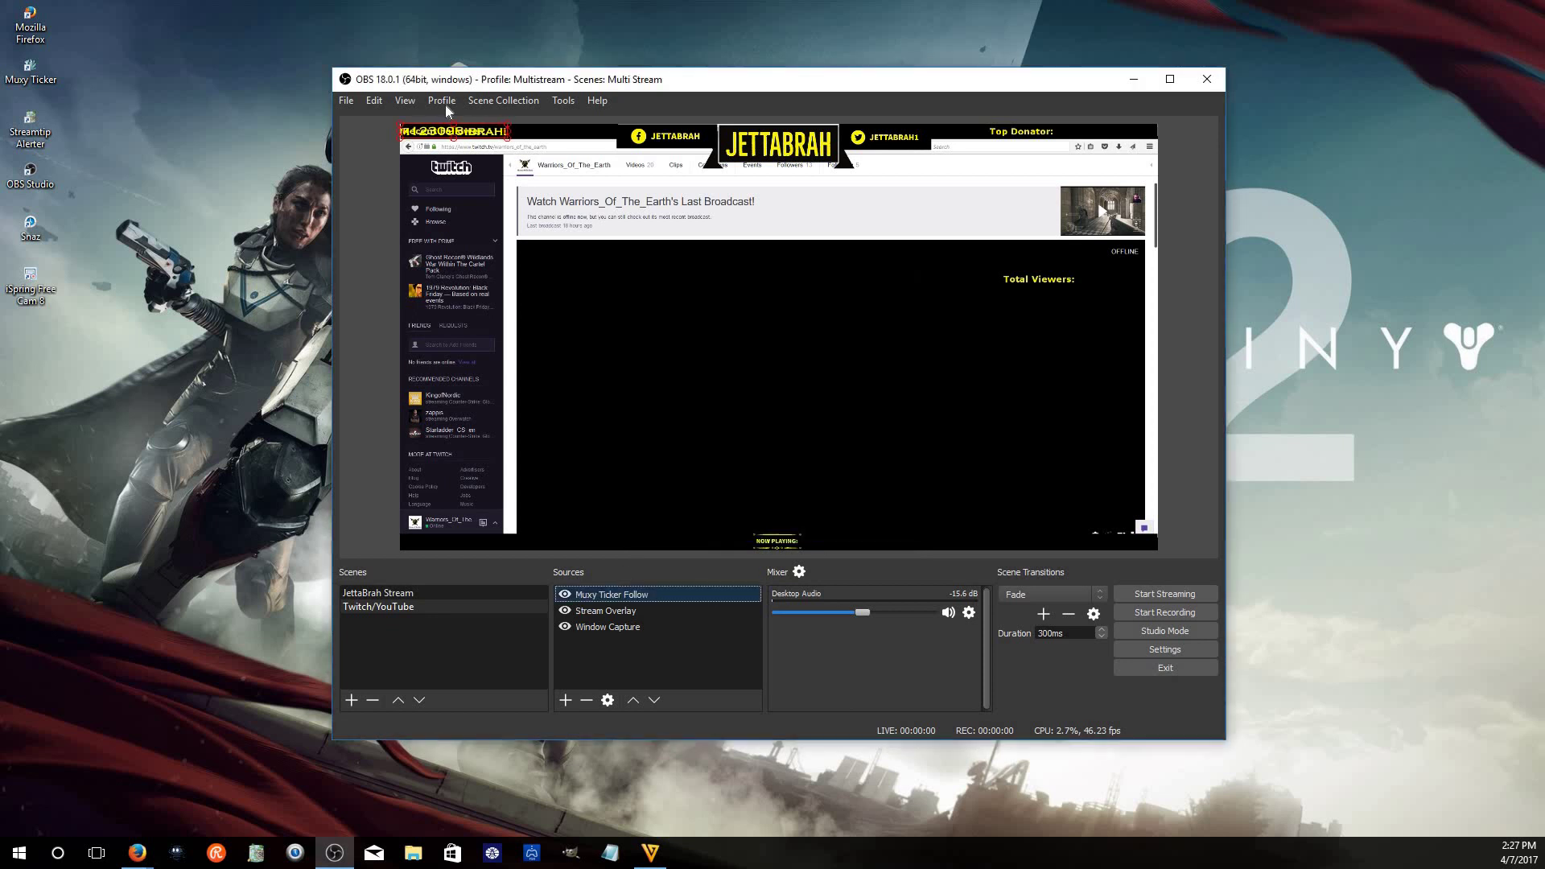
click(556, 130)
mouse_move(557, 130)
mouse_down()
mouse_move(600, 145)
mouse_move(573, 126)
mouse_move(544, 133)
mouse_up()
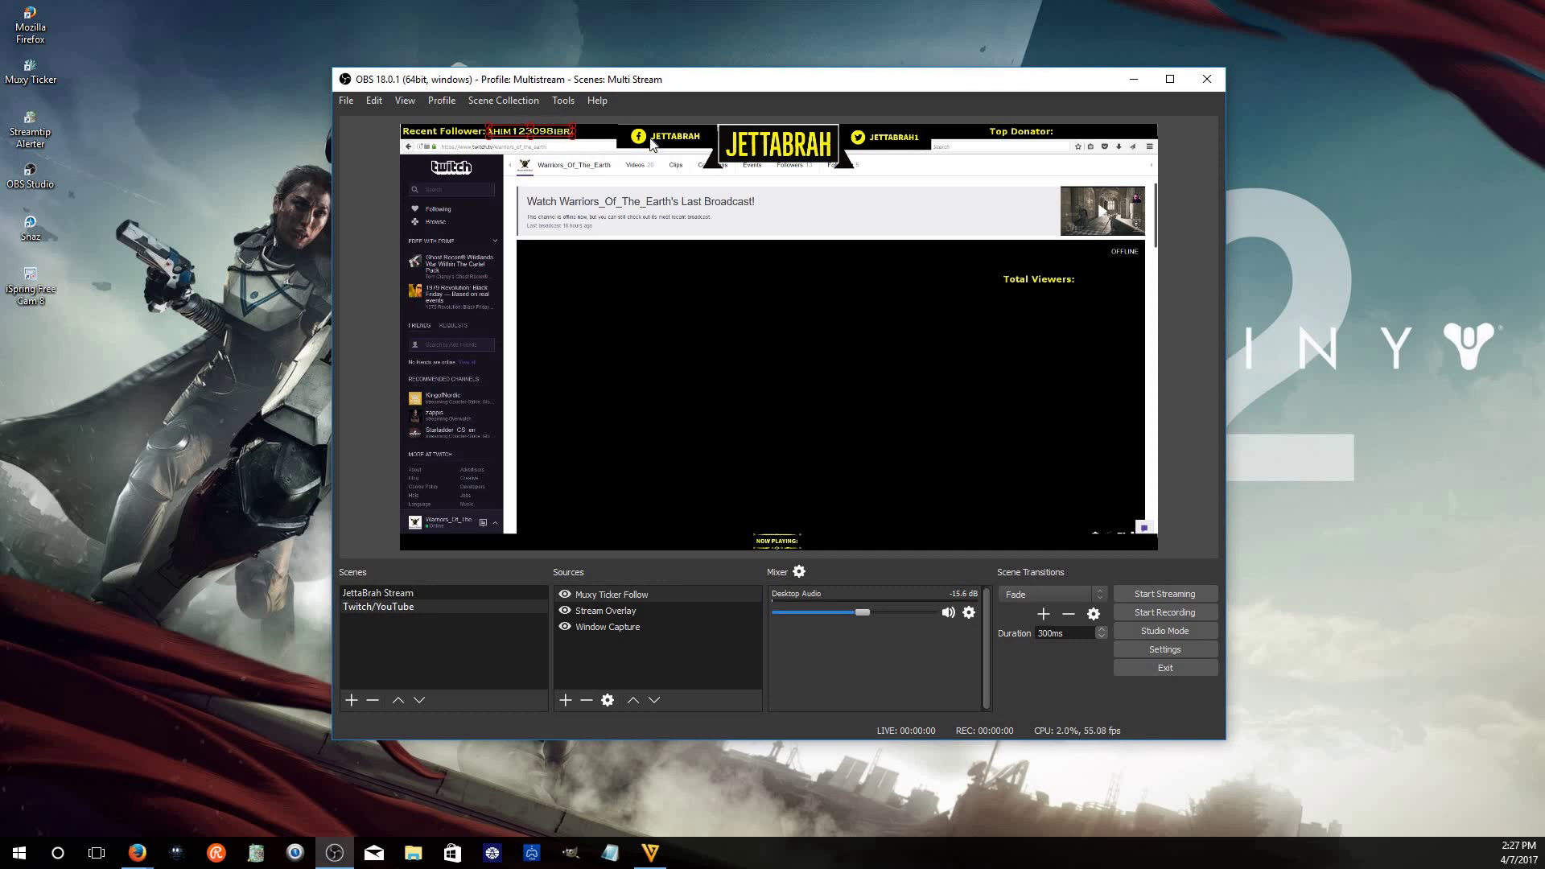
click(806, 231)
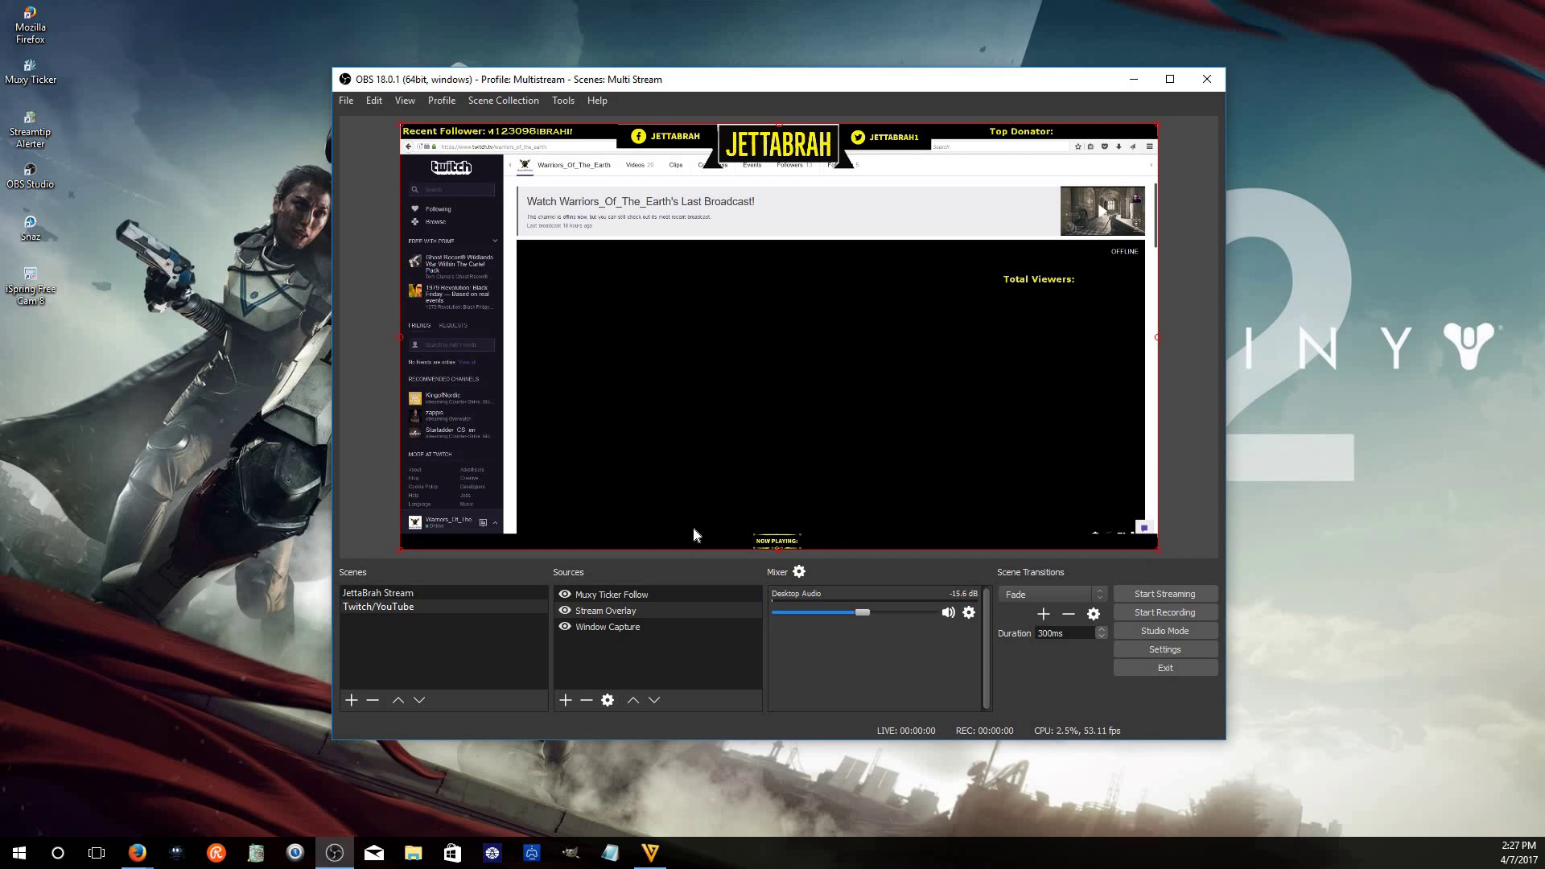
Examine the Muxy Ticker Follow source's filters, including the Scroll settings and the filter types available to add
right_click(591, 593)
mouse_move(689, 611)
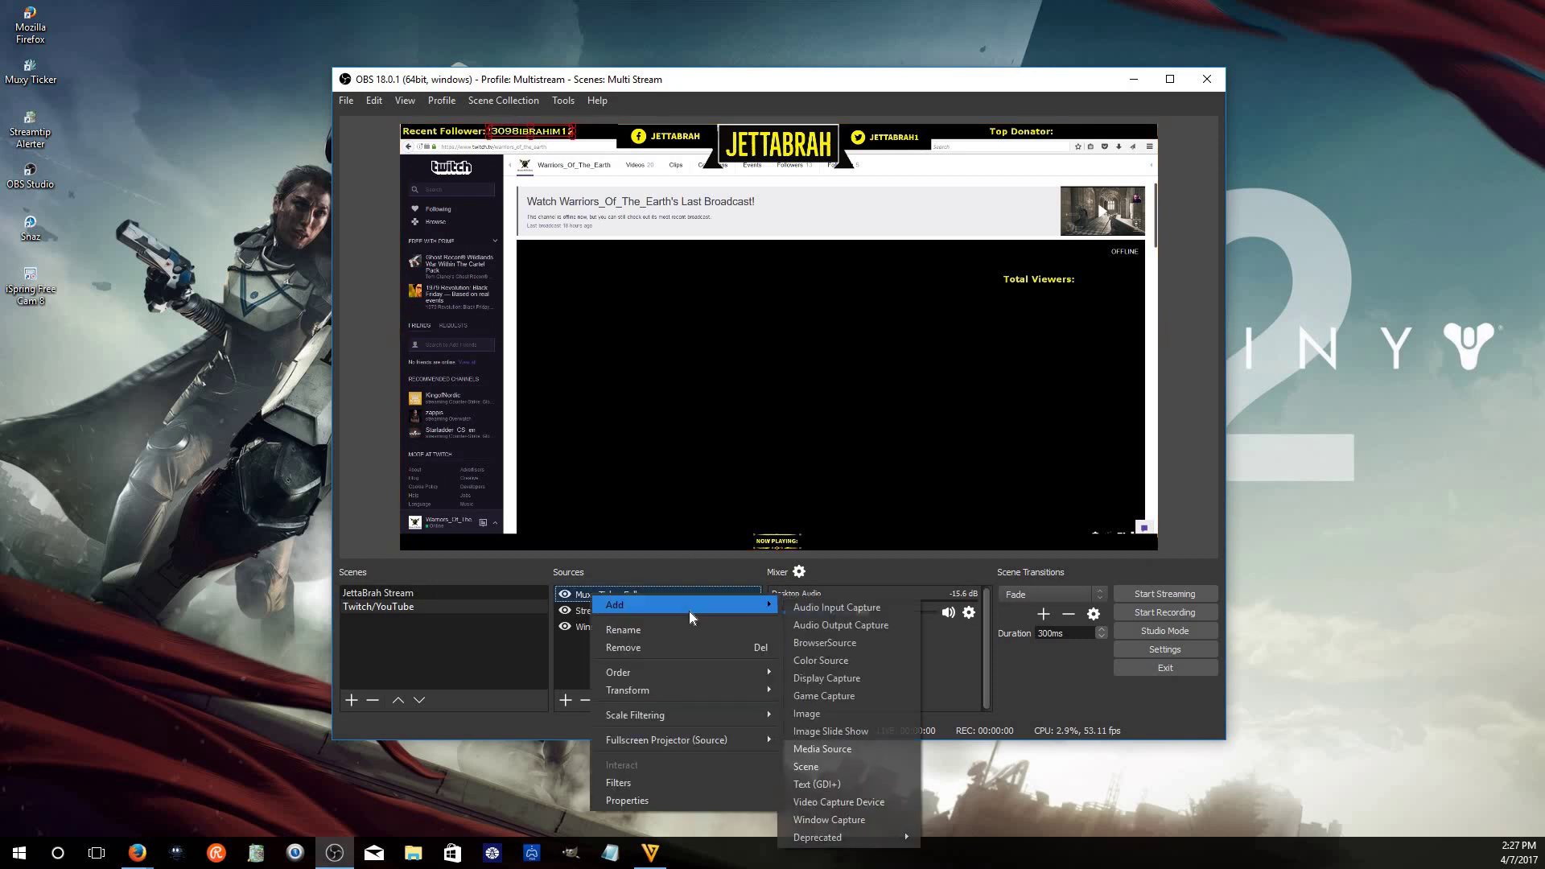
click(684, 782)
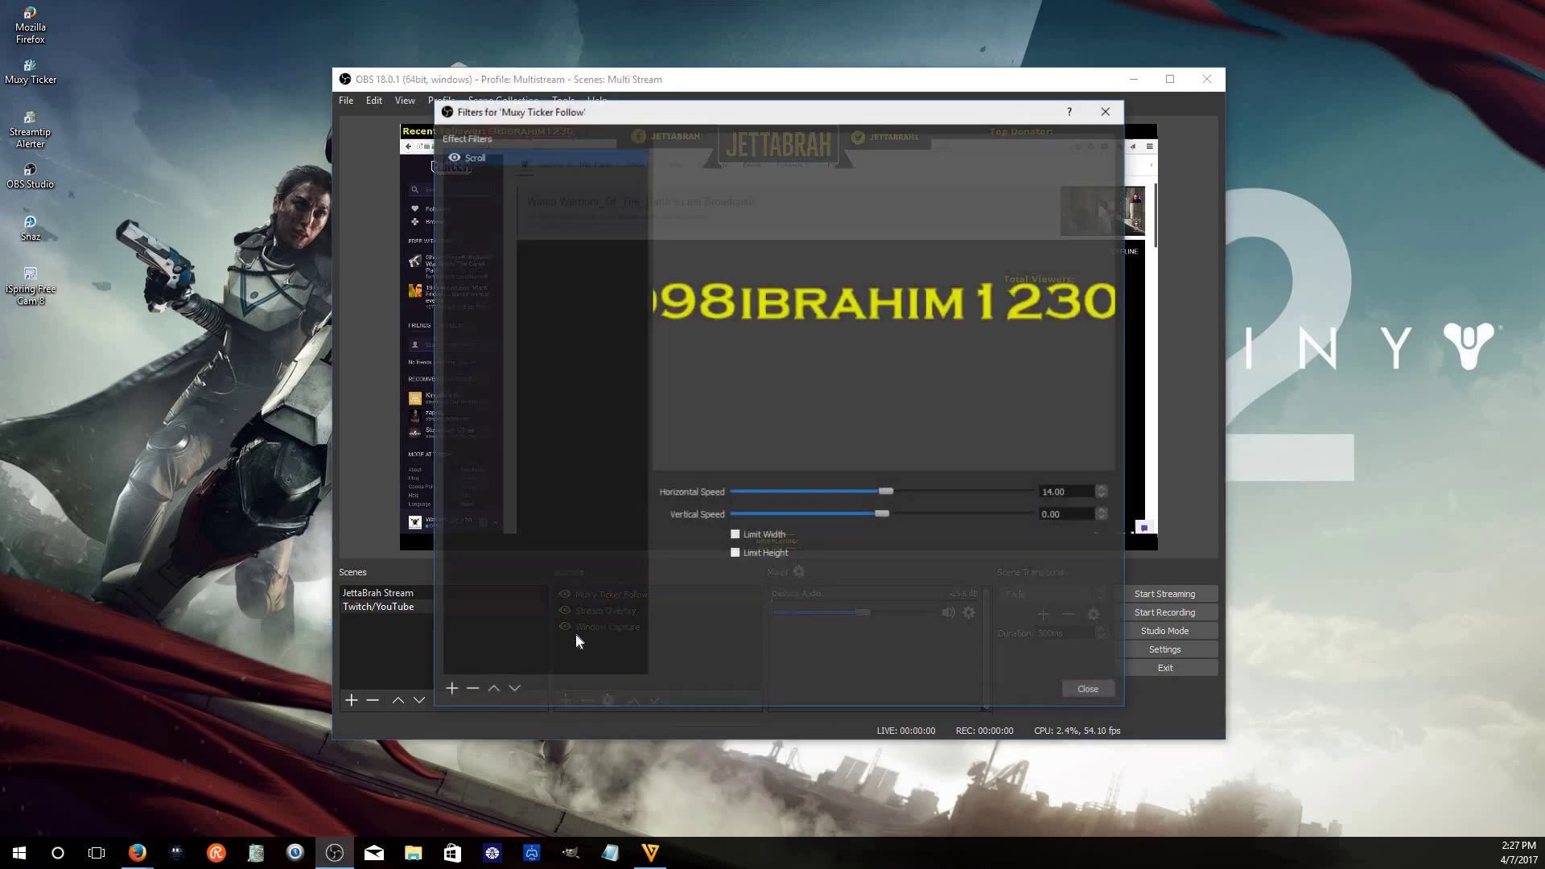
click(450, 690)
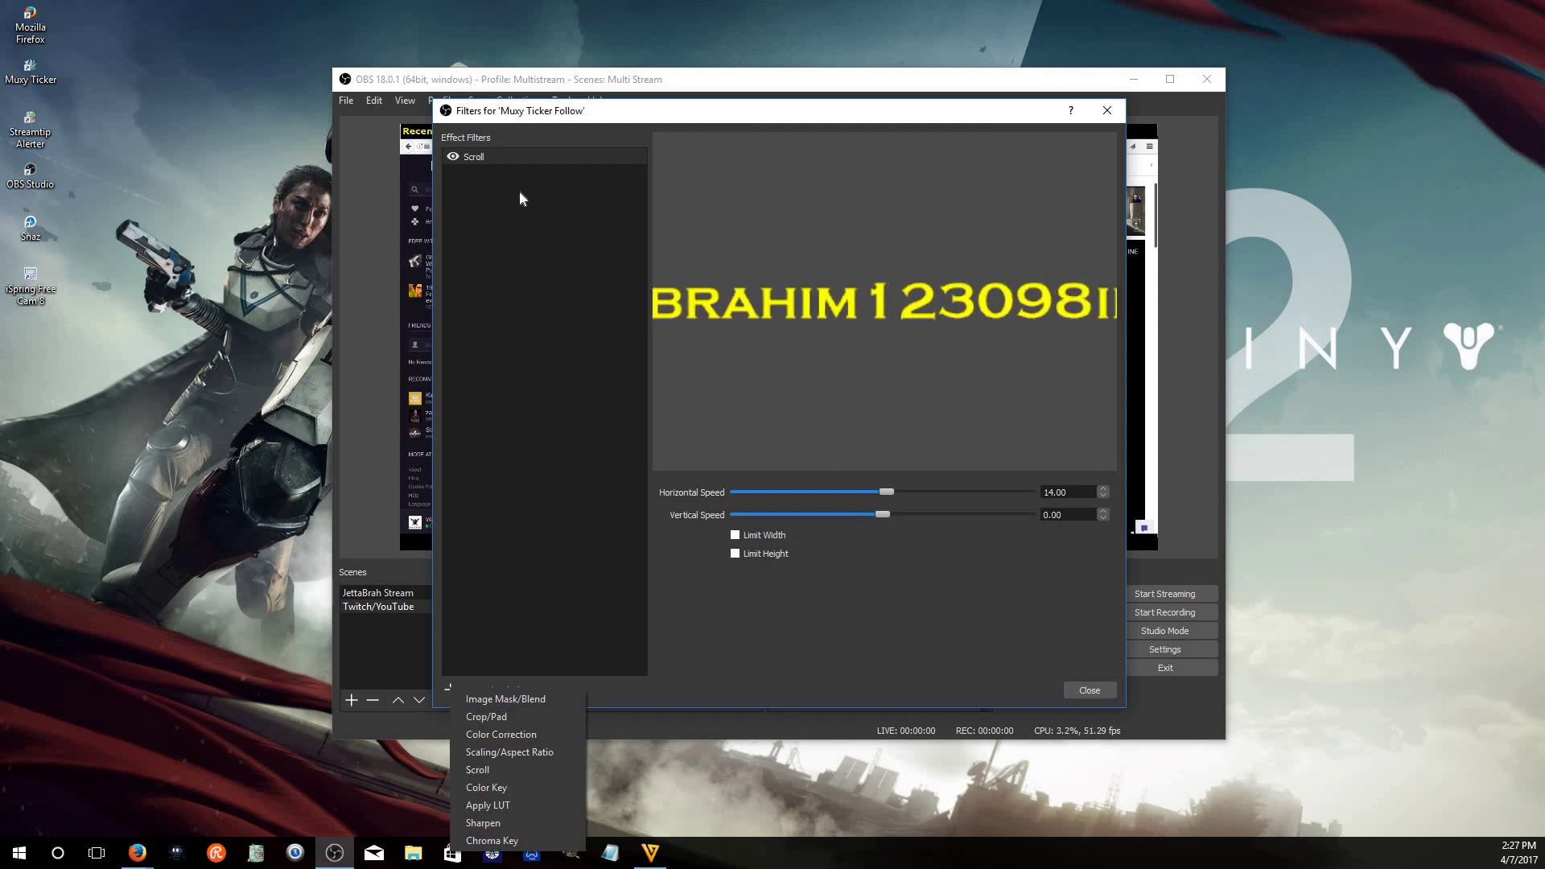
click(737, 330)
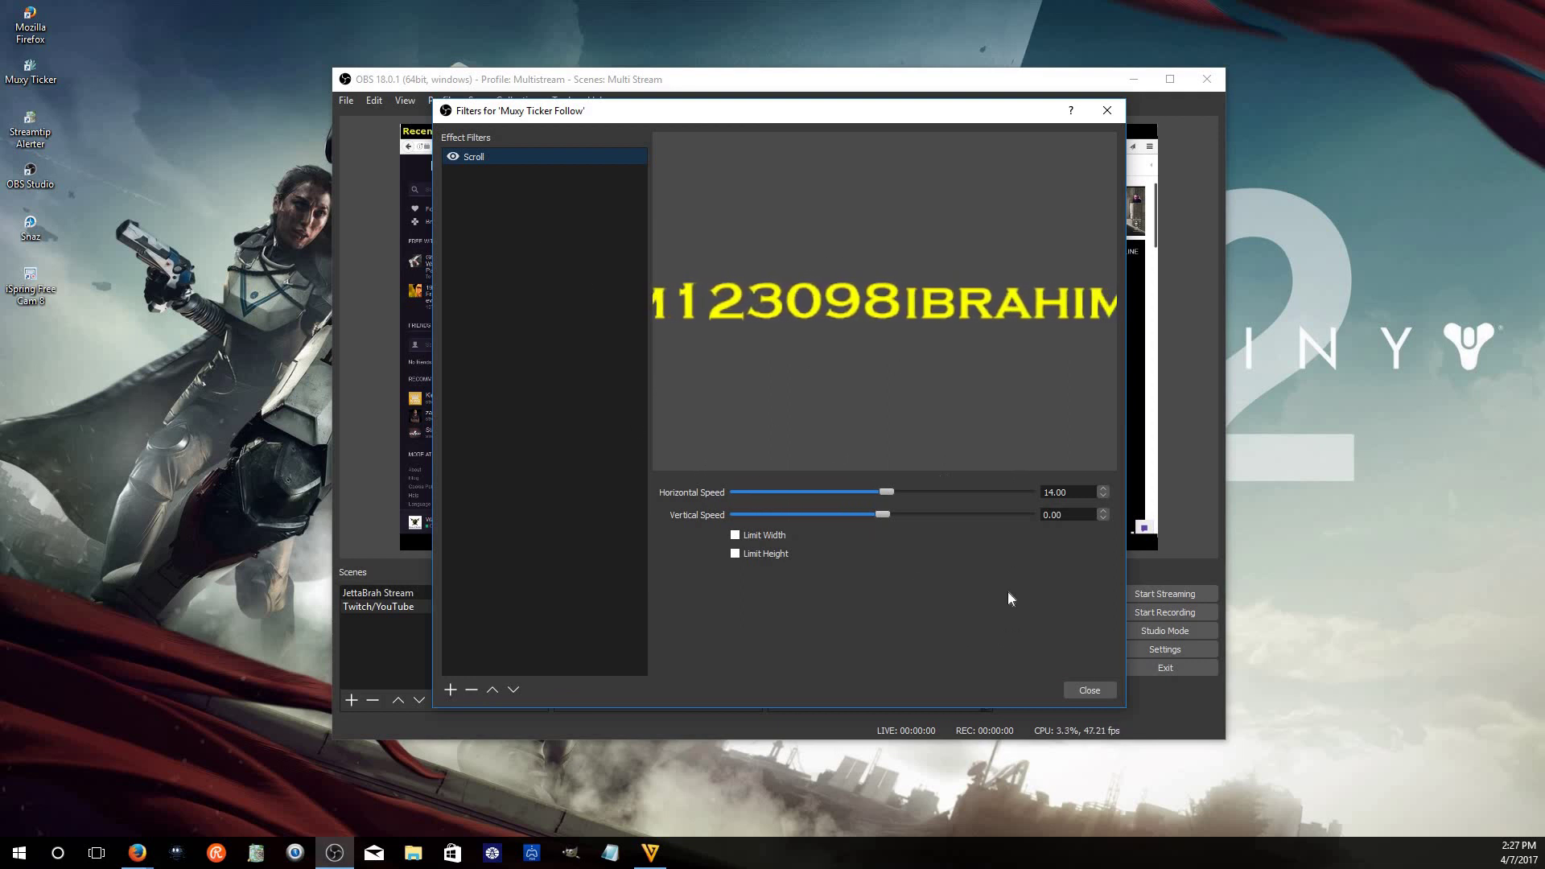
click(1084, 692)
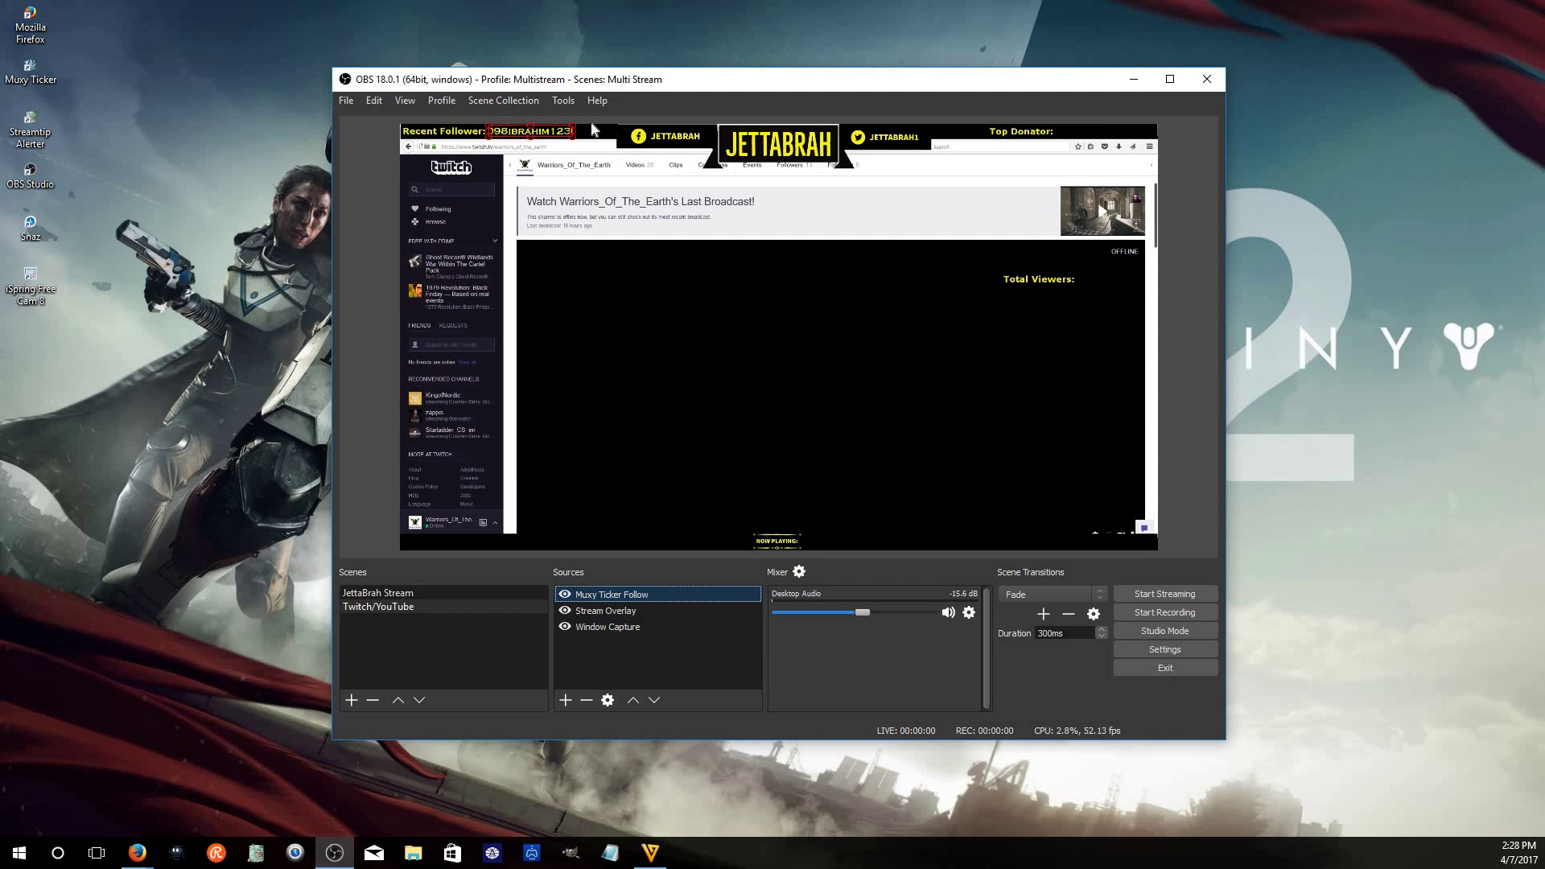
click(567, 269)
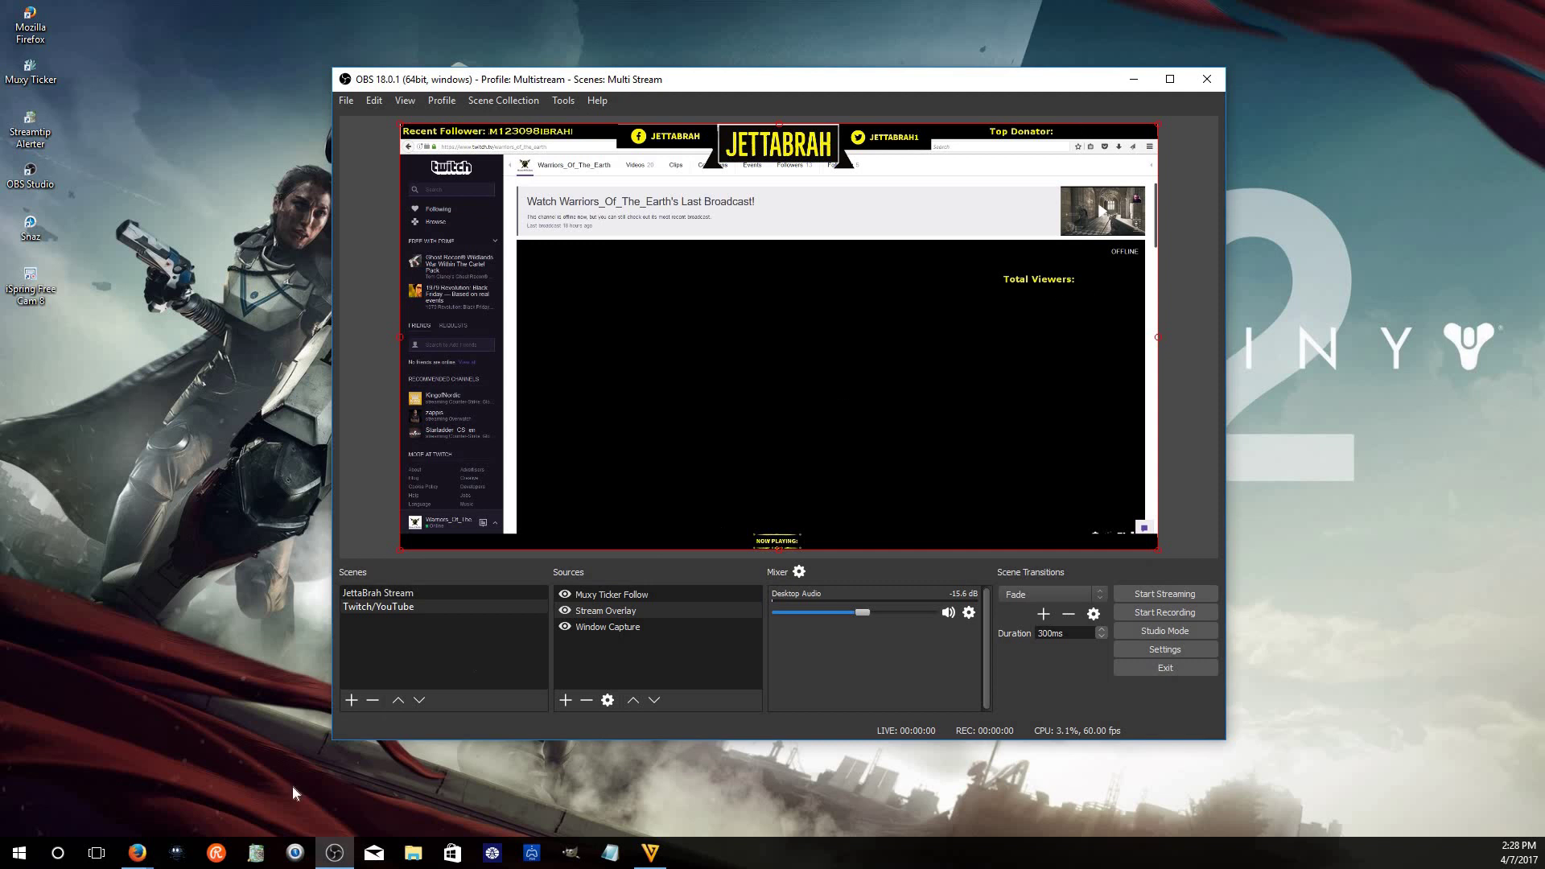
Switch to Firefox and show the Streamtip website
click(334, 854)
click(334, 854)
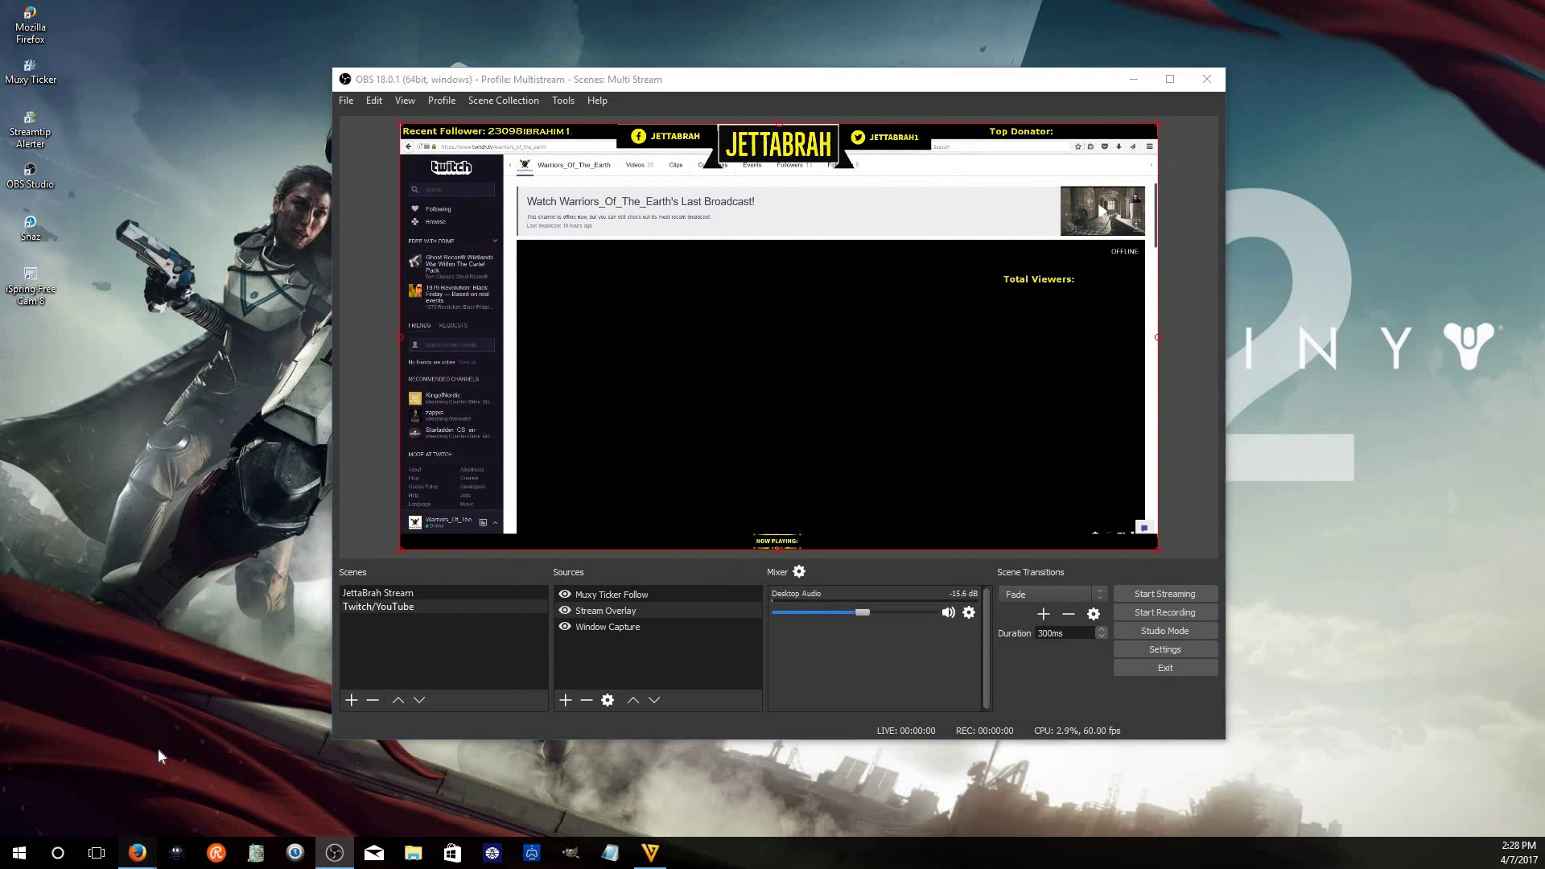
mouse_move(137, 856)
click(80, 747)
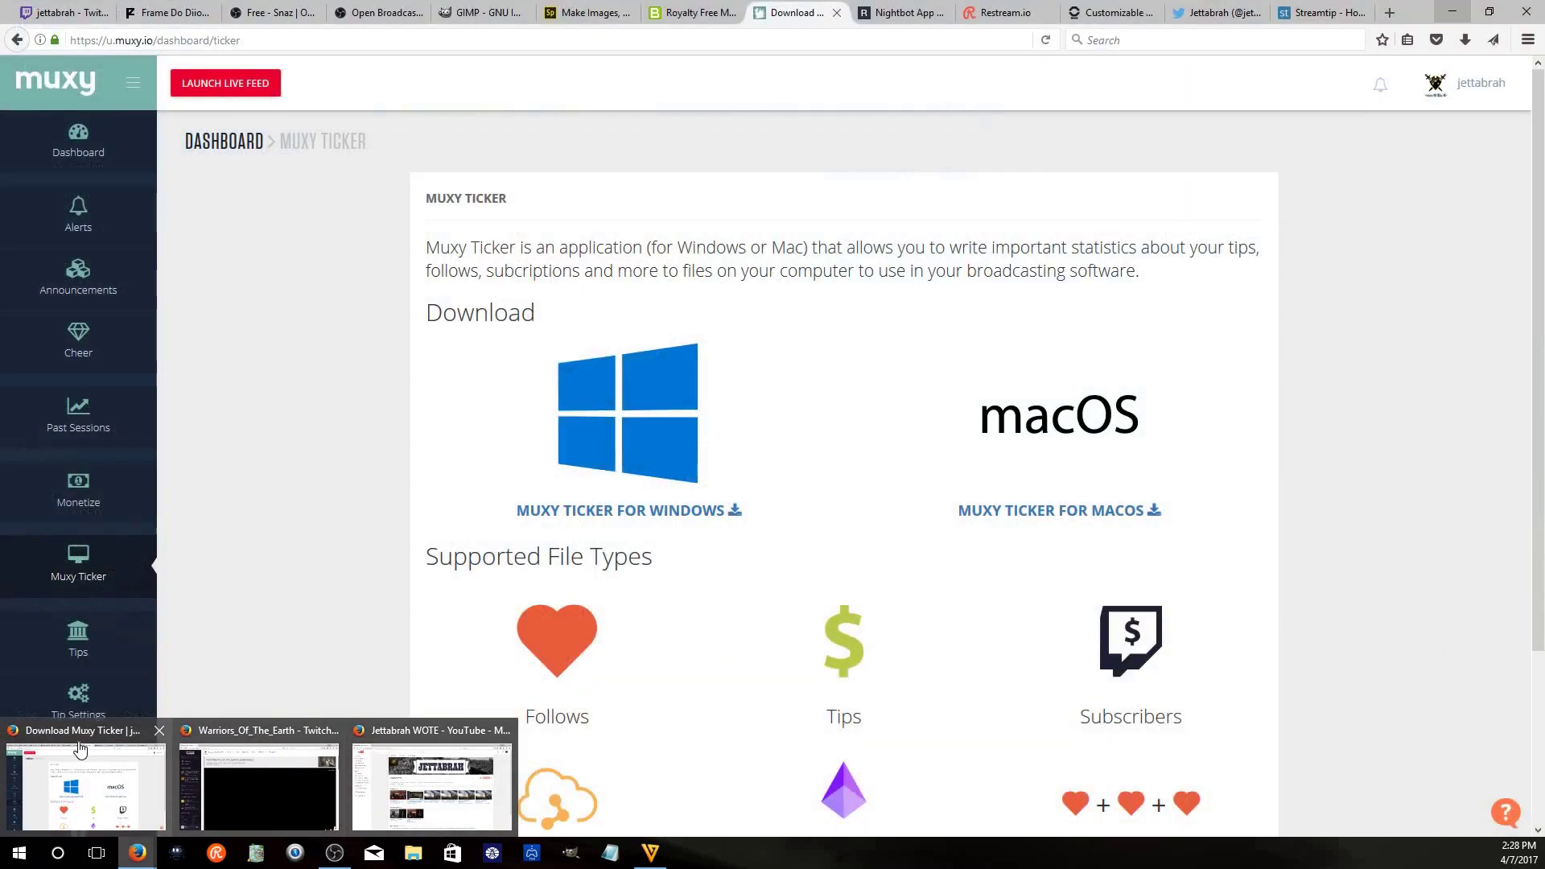
click(1319, 12)
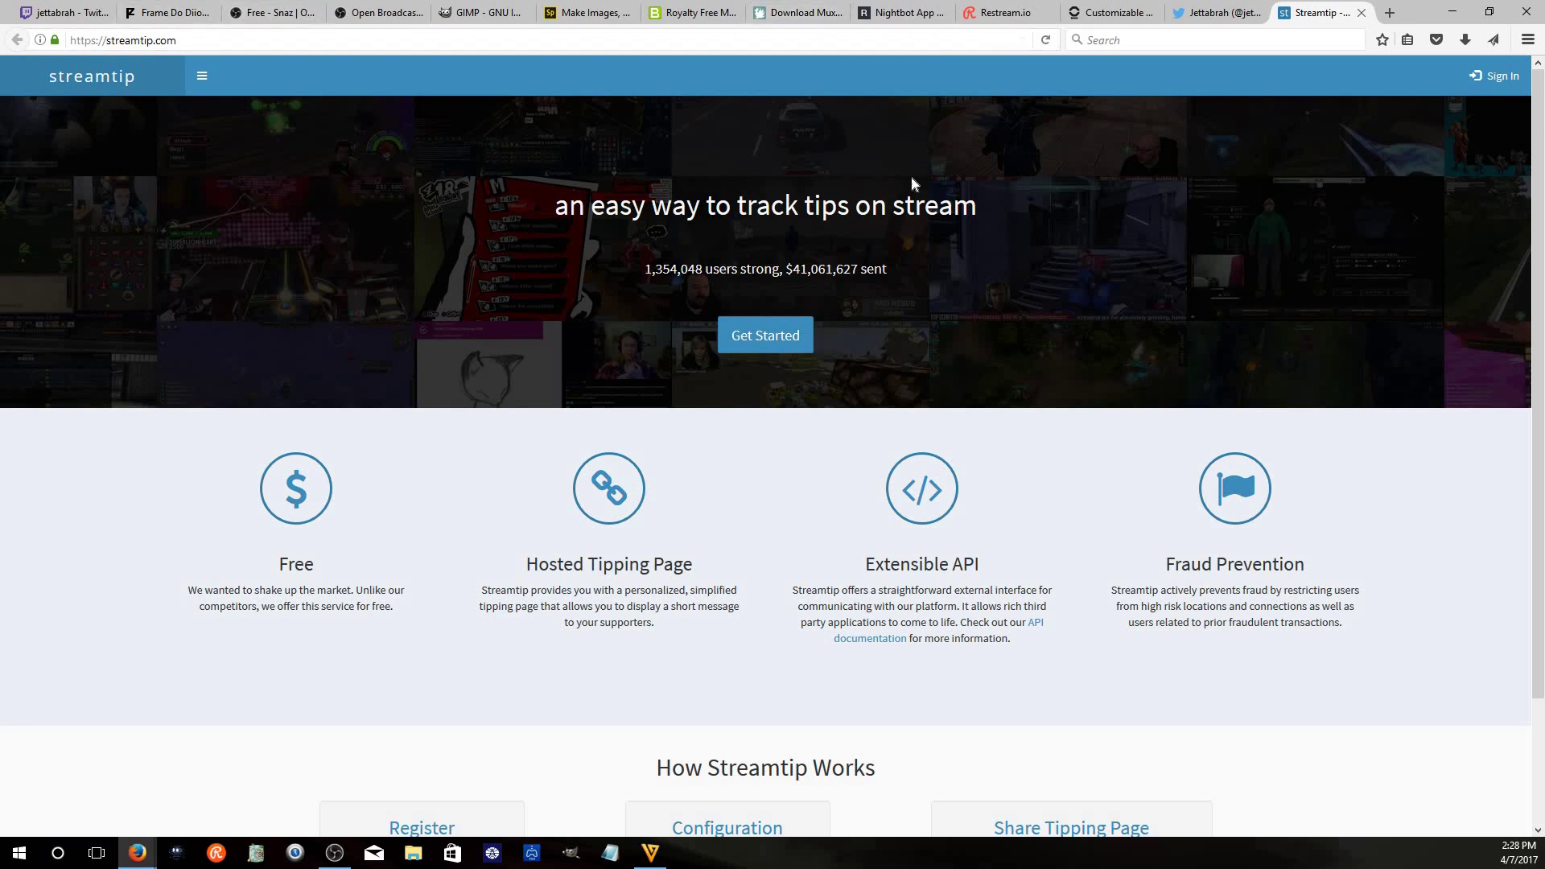
Move the Firefox window out of view and bring it back maximised on Streamtip's Alerts page
drag(1422, 6, 1094, 86)
click(666, 67)
click(679, 45)
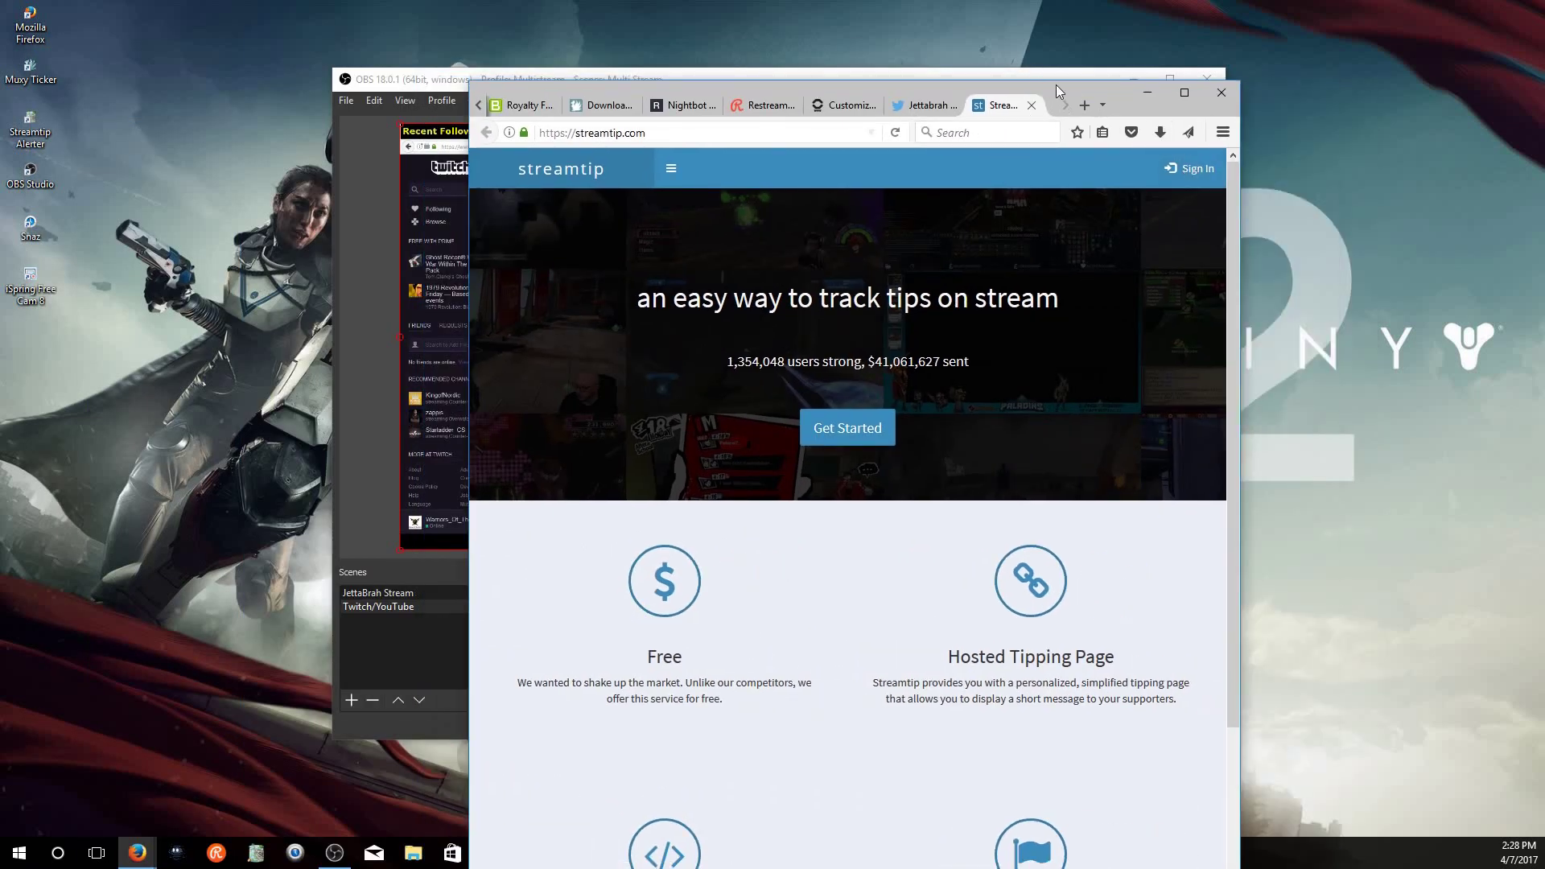
drag(1083, 89, 1544, 48)
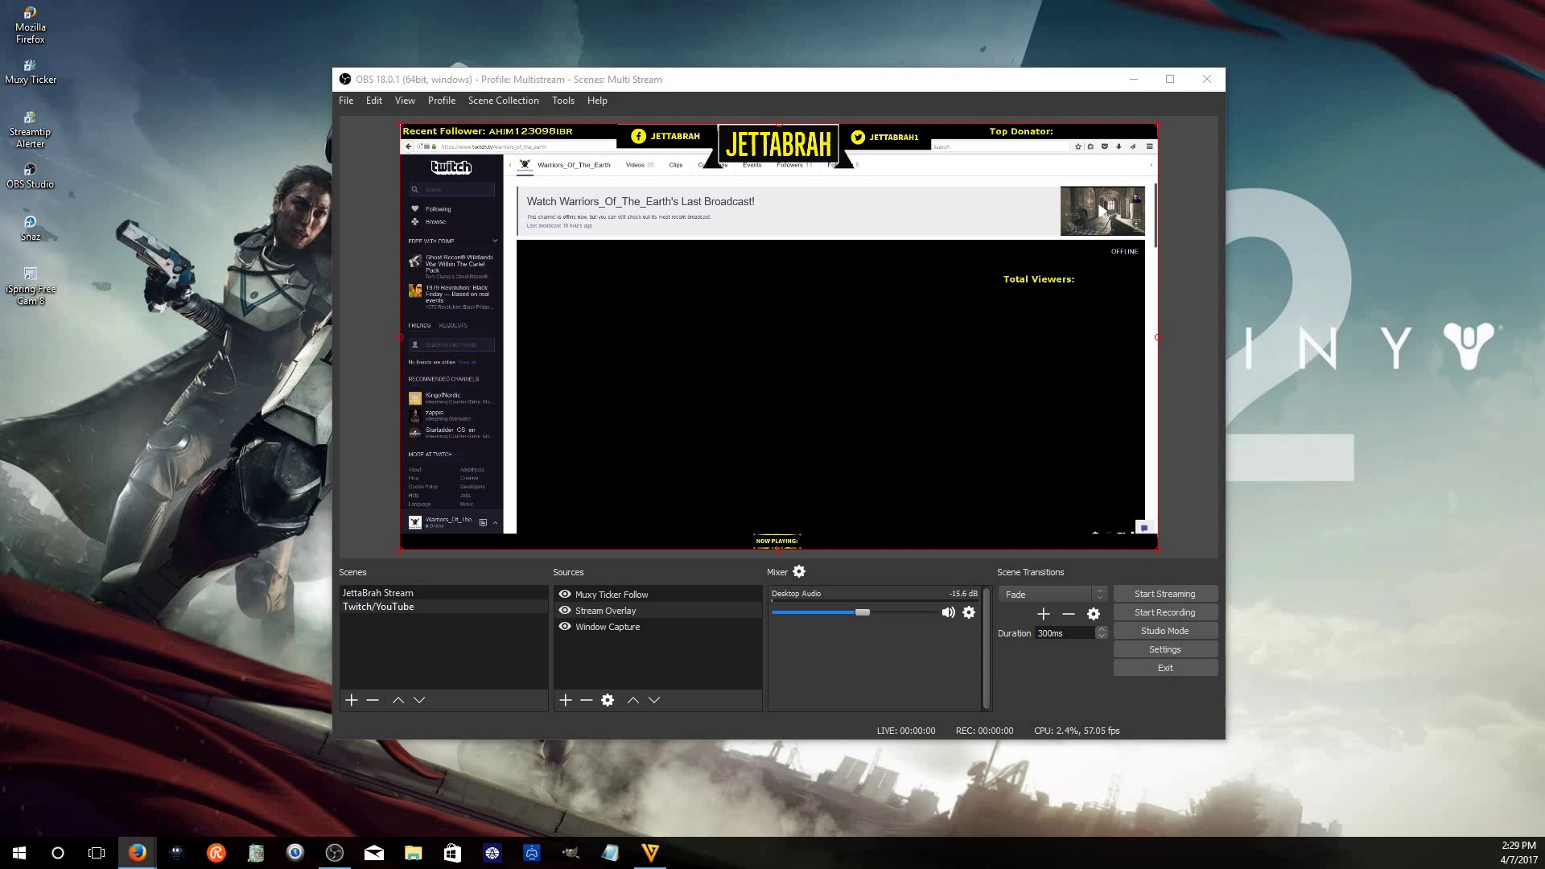
drag(1436, 58, 1186, 6)
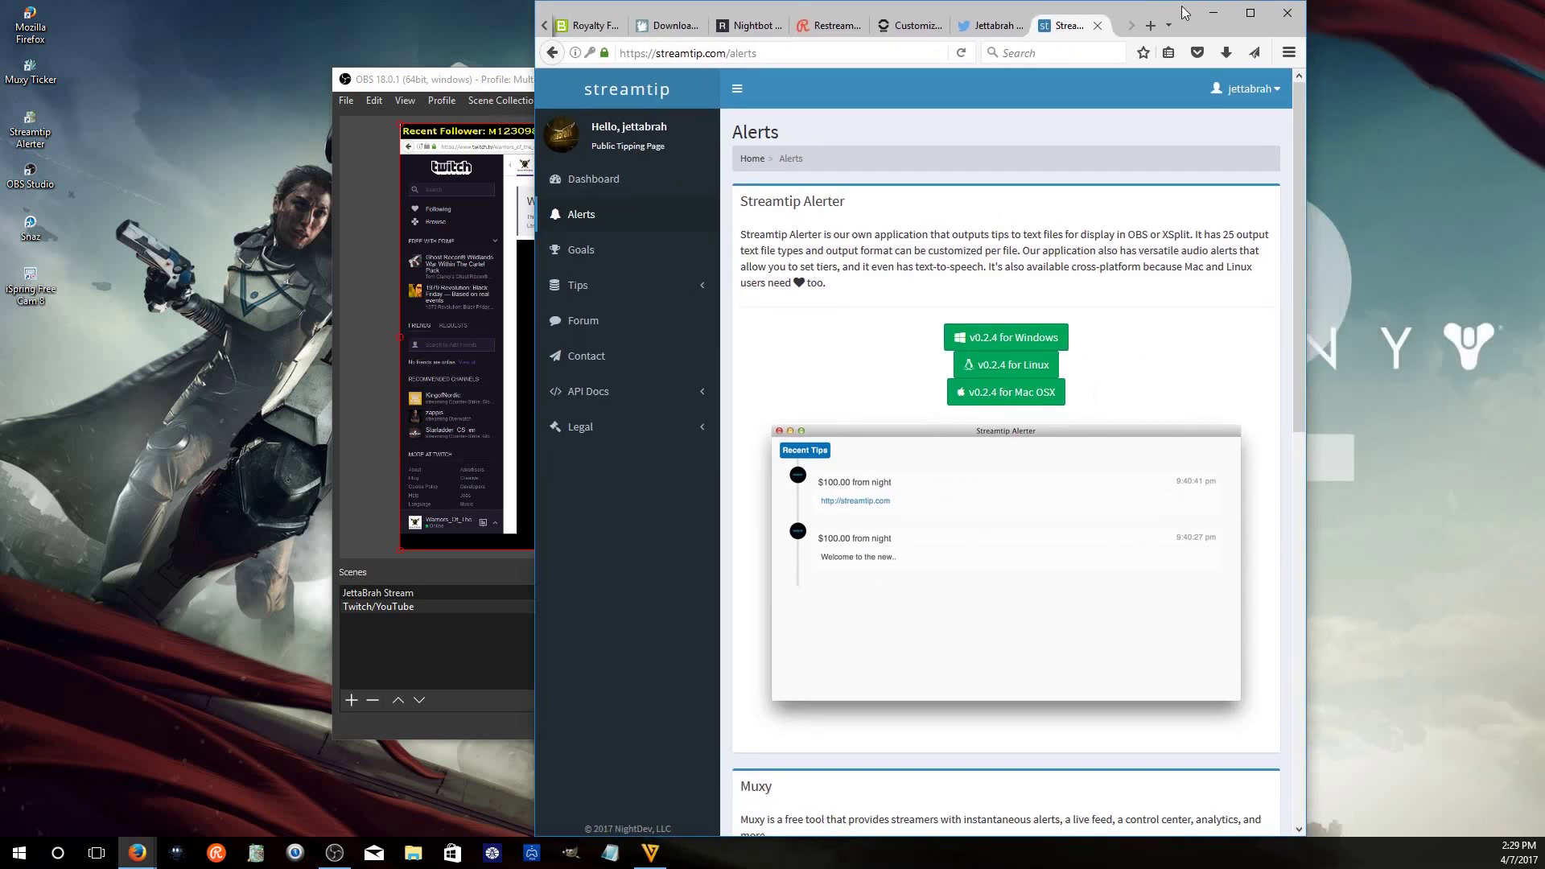
drag(1179, 6, 1179, 12)
double_click(1159, 18)
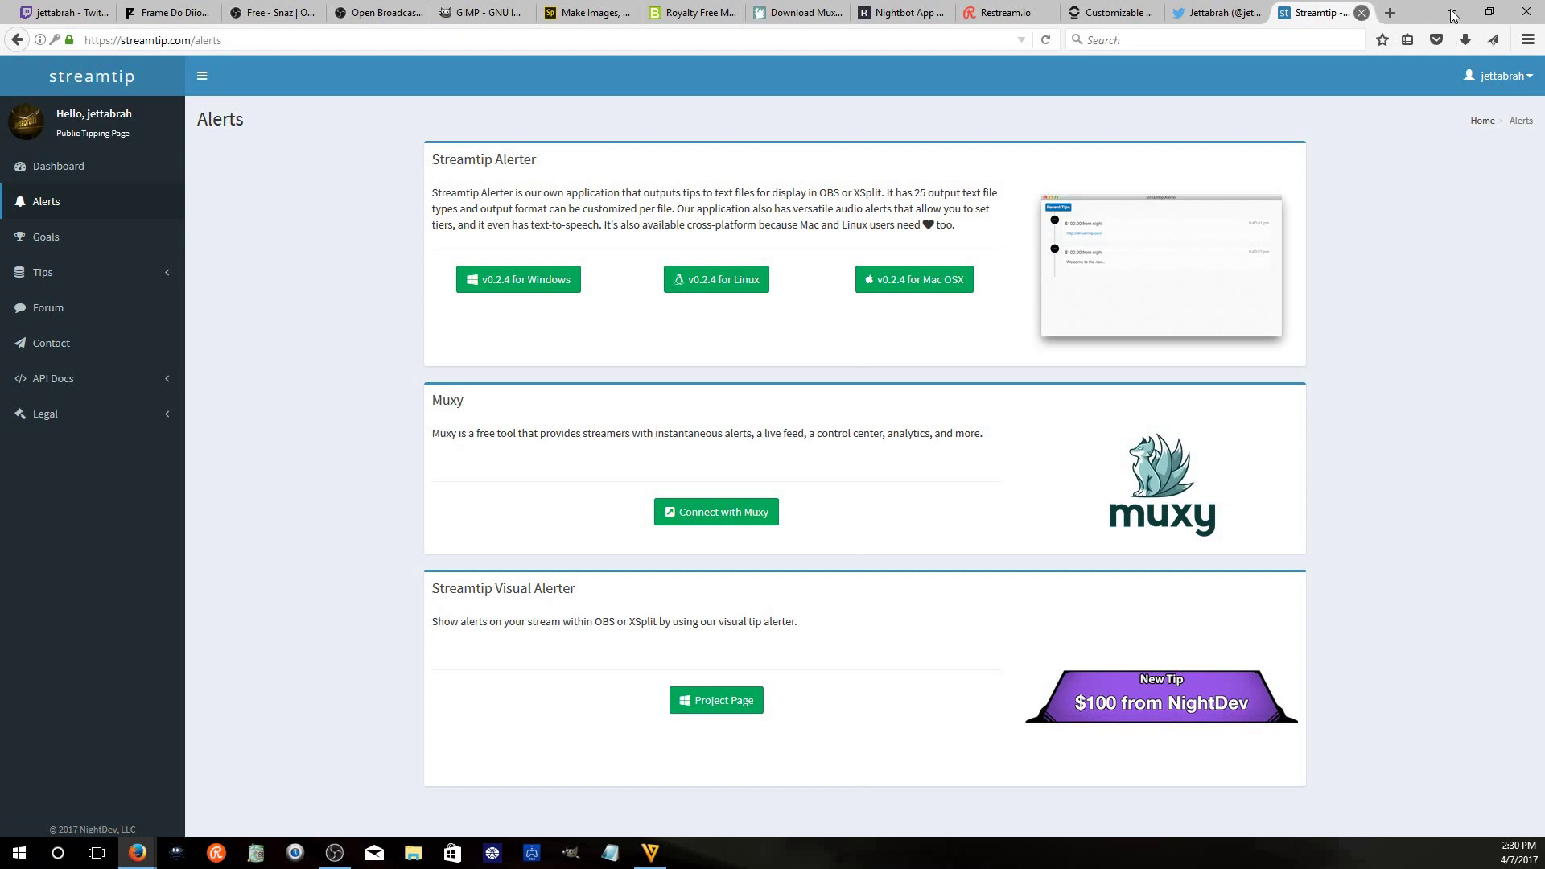
Minimise Firefox and open Streamtip Alerter, moving the OBS window aside to make room for it
click(1361, 13)
click(1452, 12)
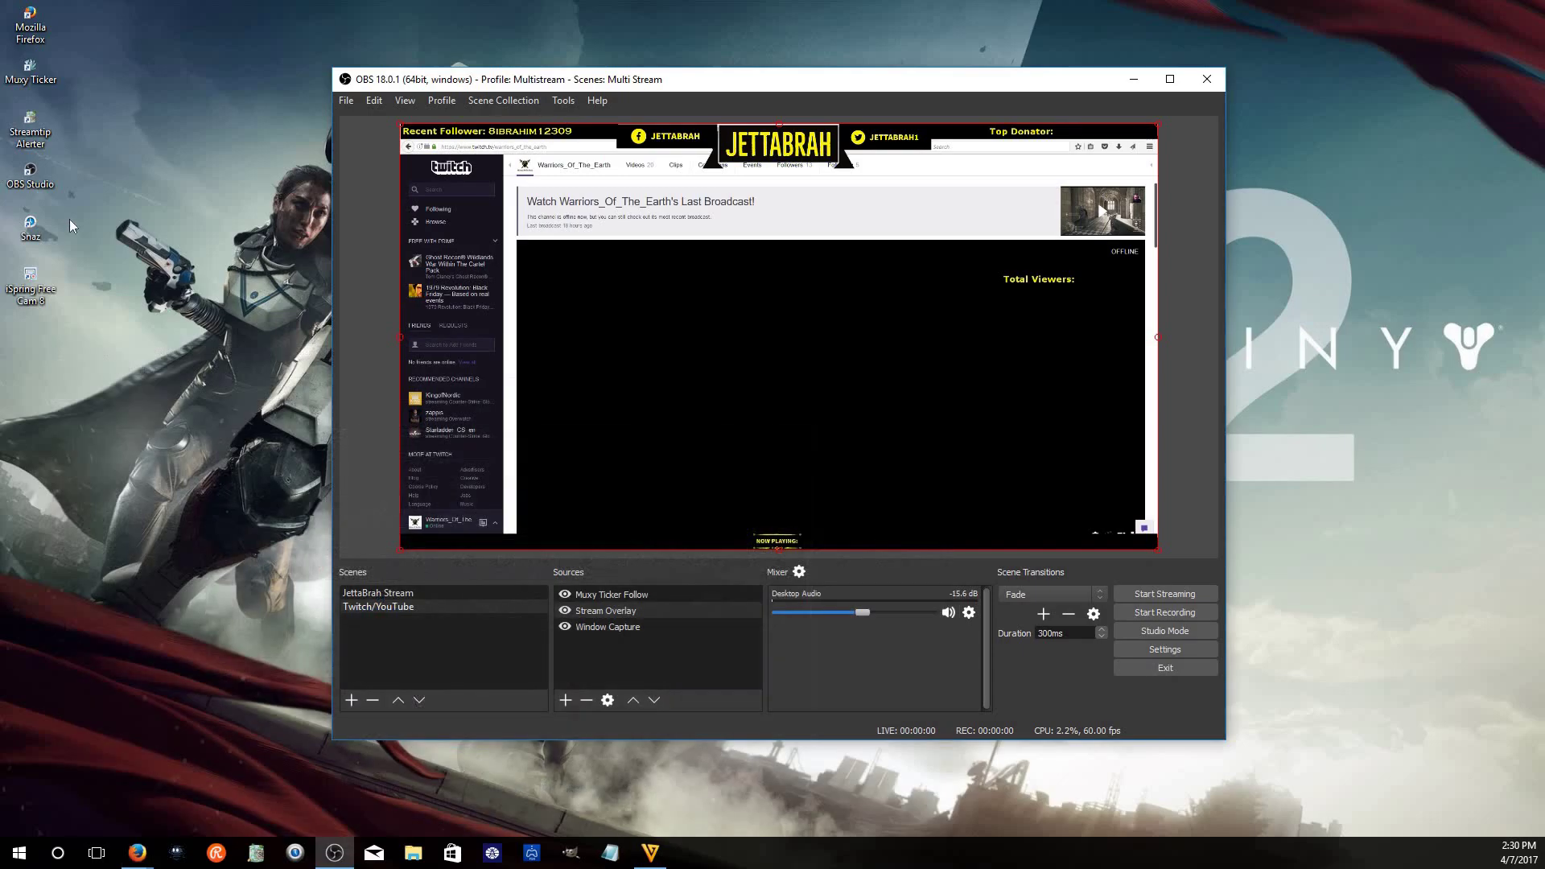
click(30, 131)
drag(558, 83, 1159, 98)
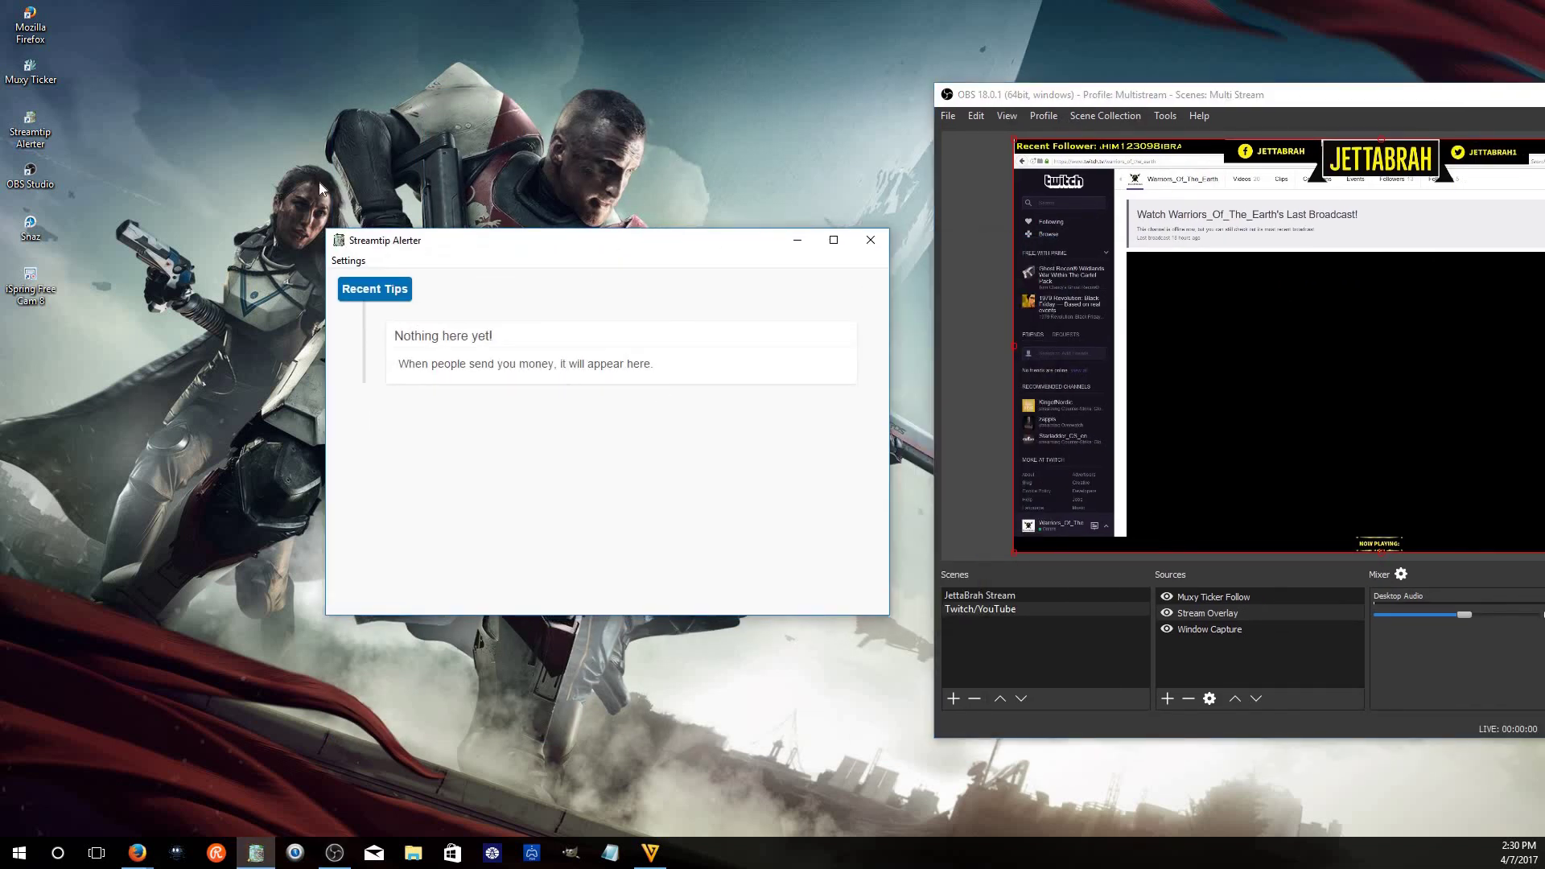
Review Streamtip Alerter's text file settings, including the save directory and the list of output files, and close the settings
click(348, 260)
click(403, 279)
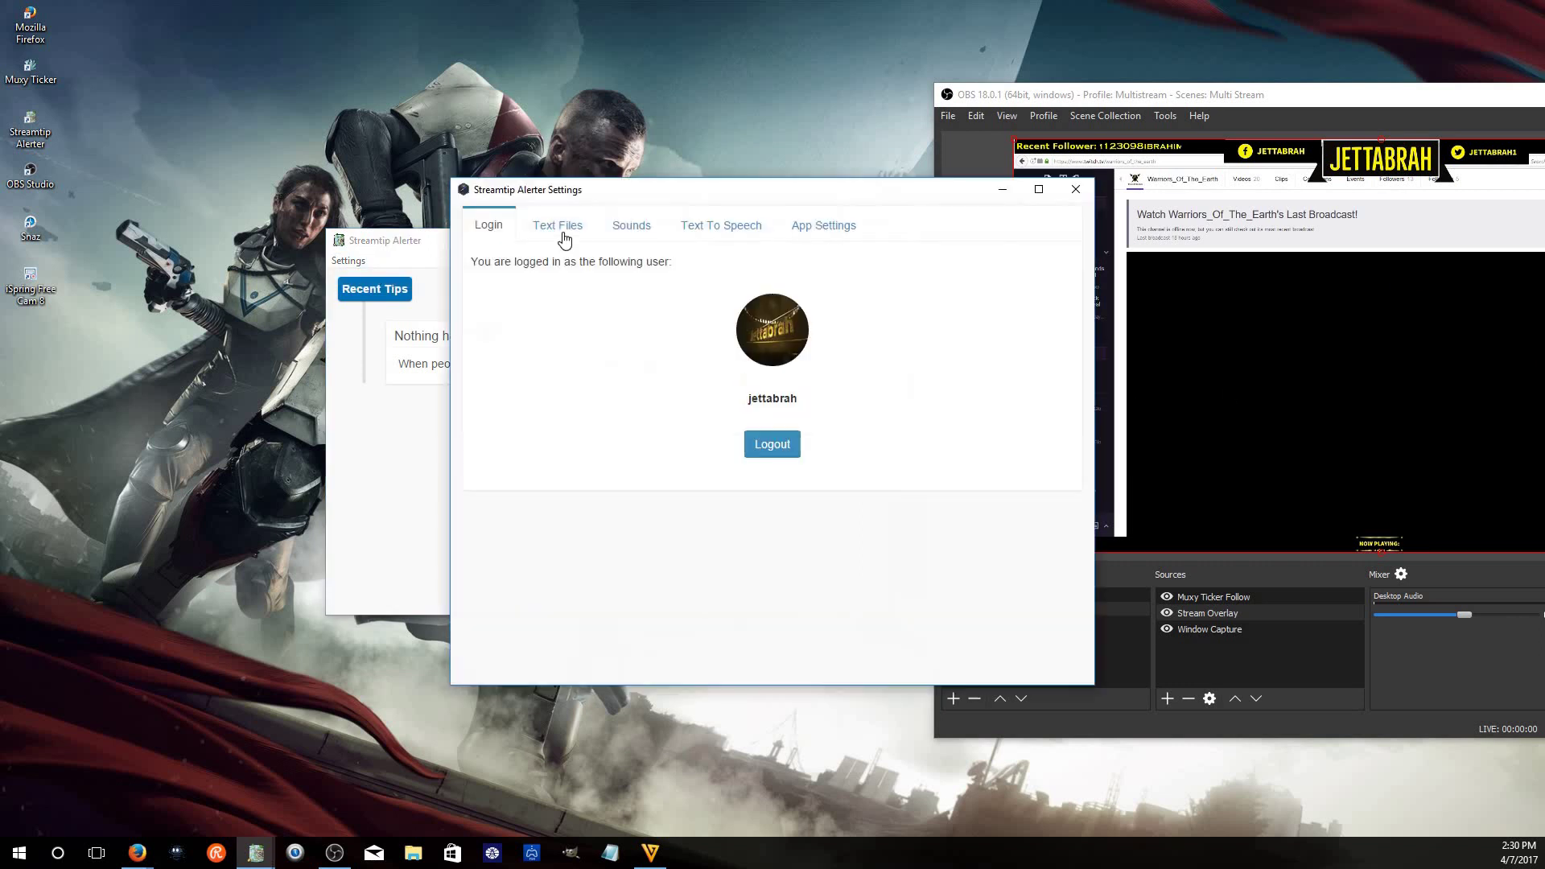
click(549, 231)
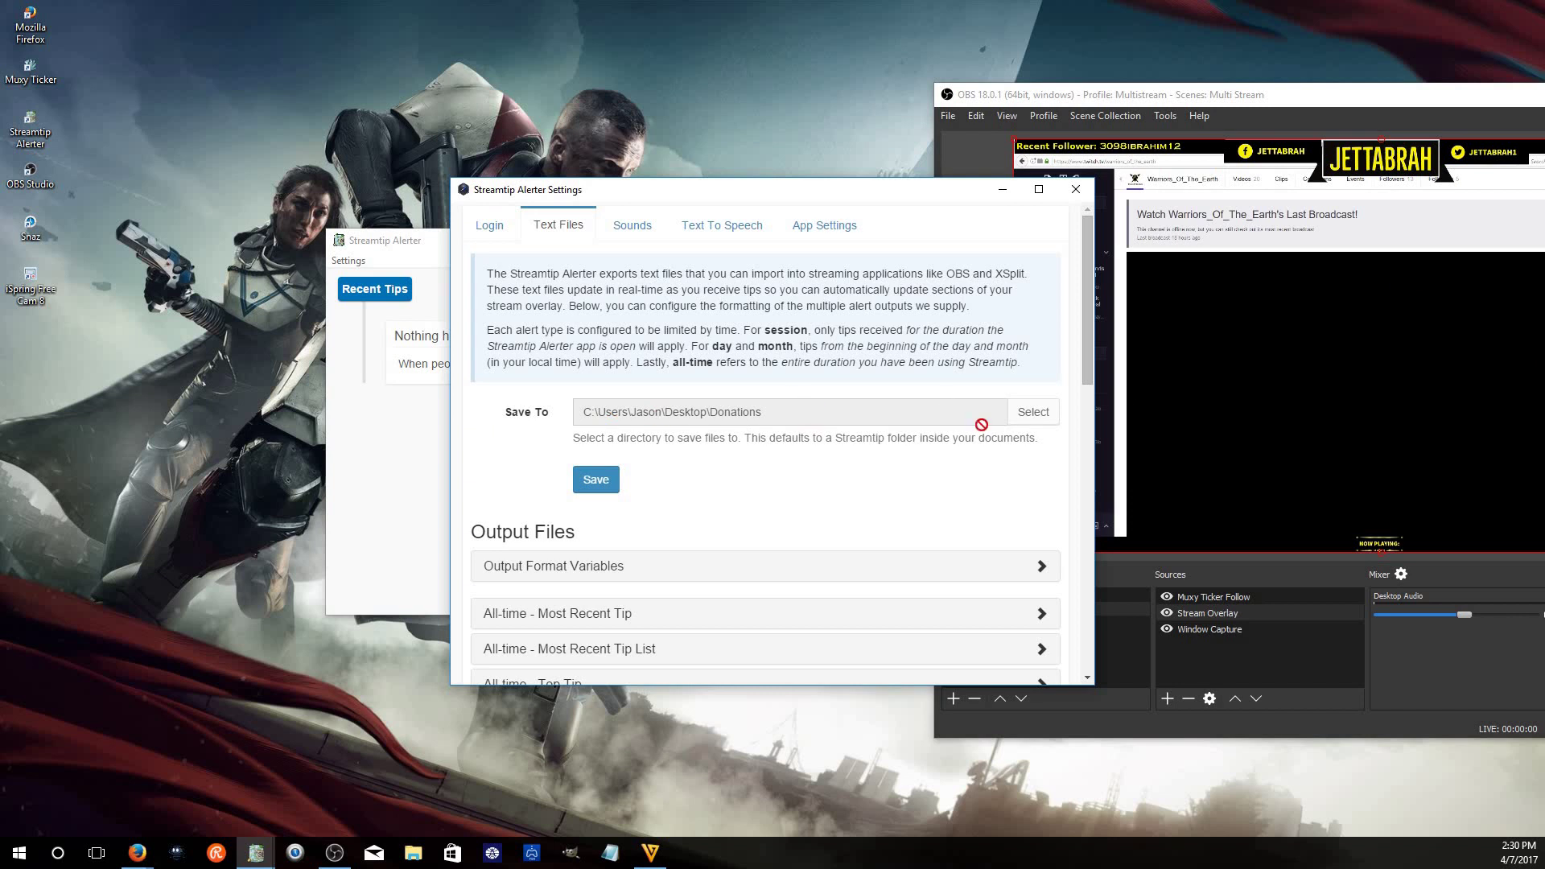
click(1034, 411)
click(760, 493)
key(Return)
scroll(724, 523, down, 7)
scroll(818, 383, up, 4)
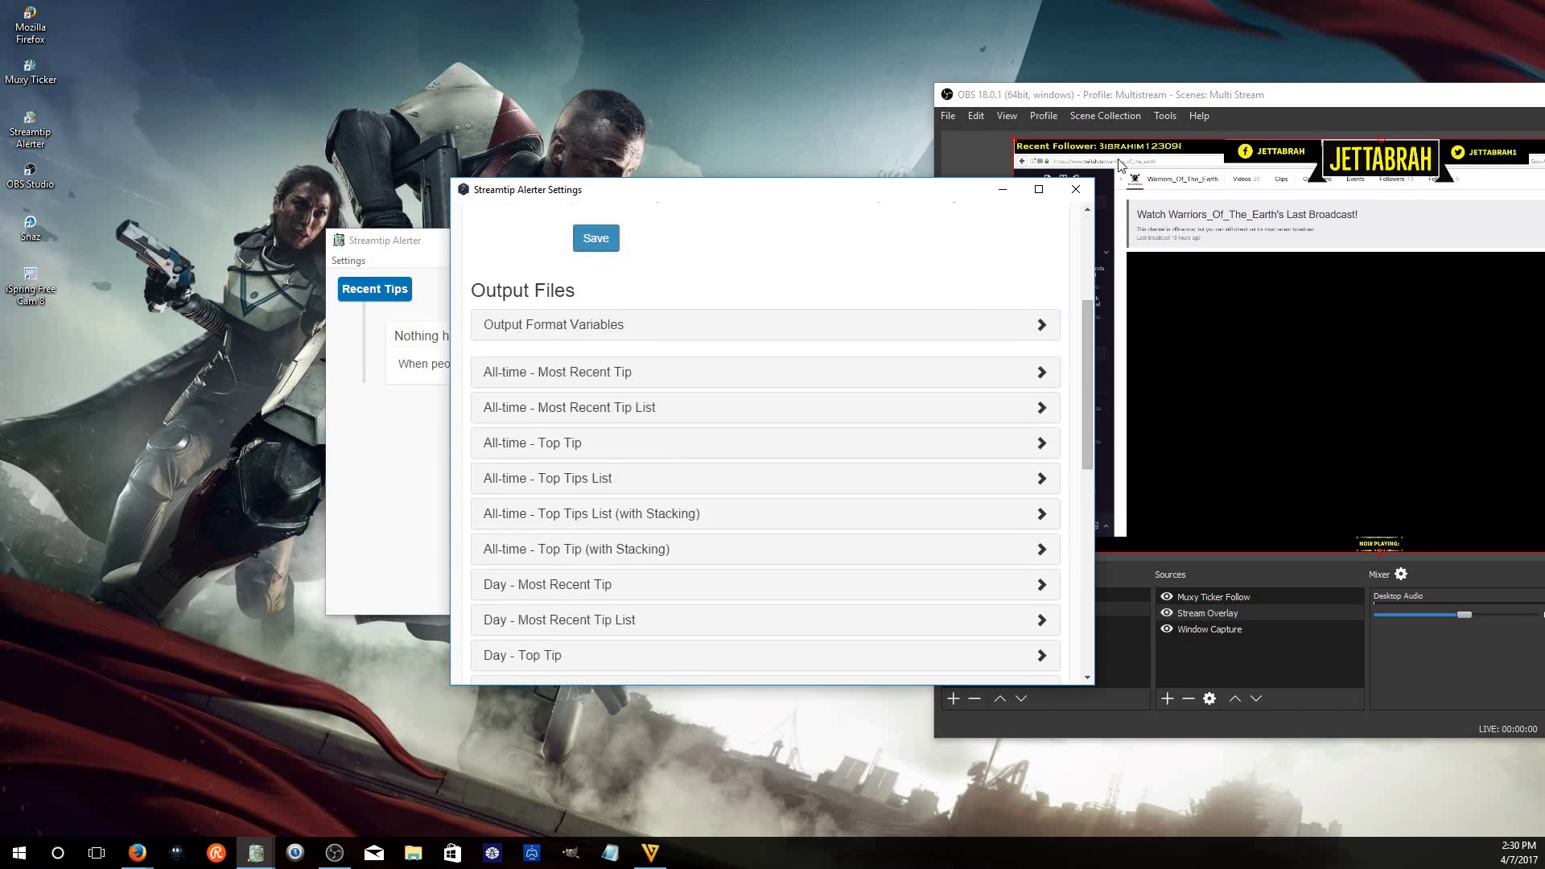
click(1076, 189)
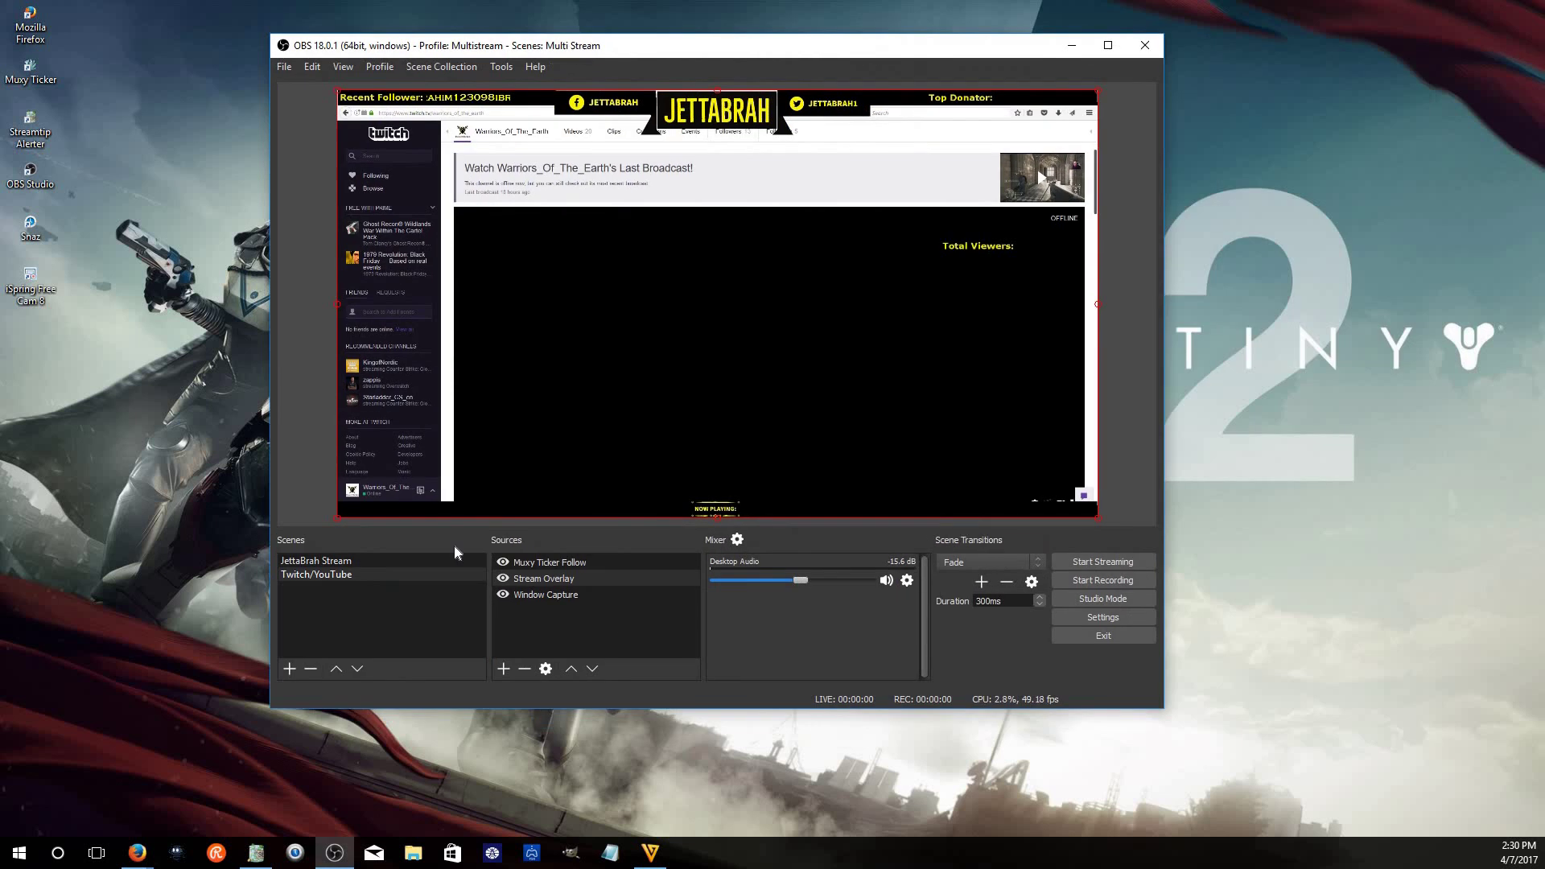
Create a new Text (GDI+) source named Top Donator in the Twitch/YouTube scene
click(504, 669)
click(643, 289)
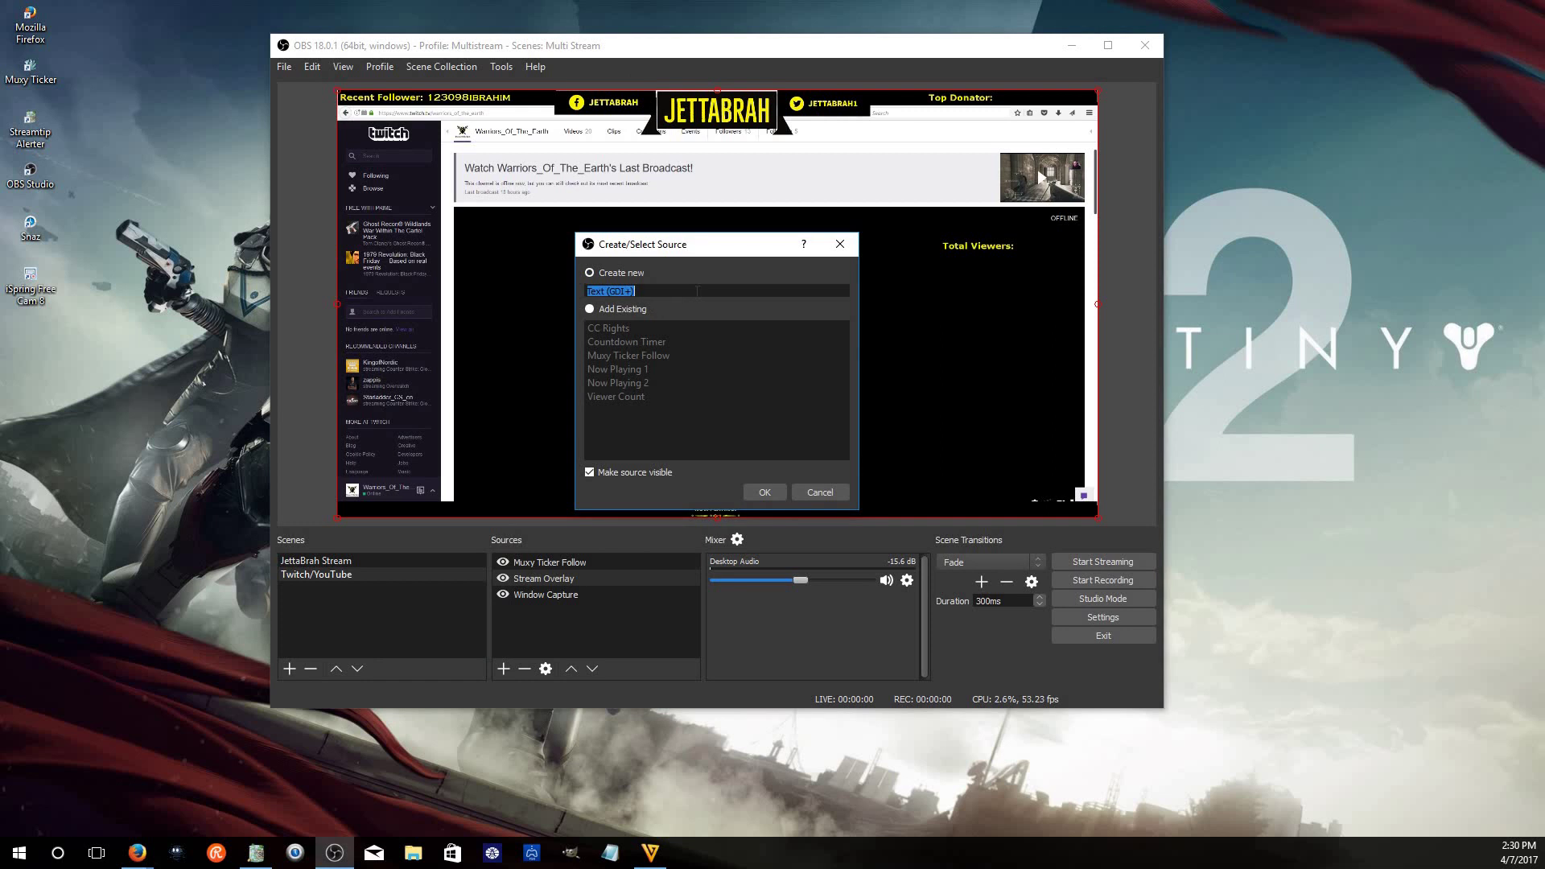
text(Donatri)
key(BackSpace)
key(BackSpace)
key(BackSpace)
key(BackSpace)
key(BackSpace)
key(BackSpace)
key(BackSpace)
text(Top Don)
click(760, 491)
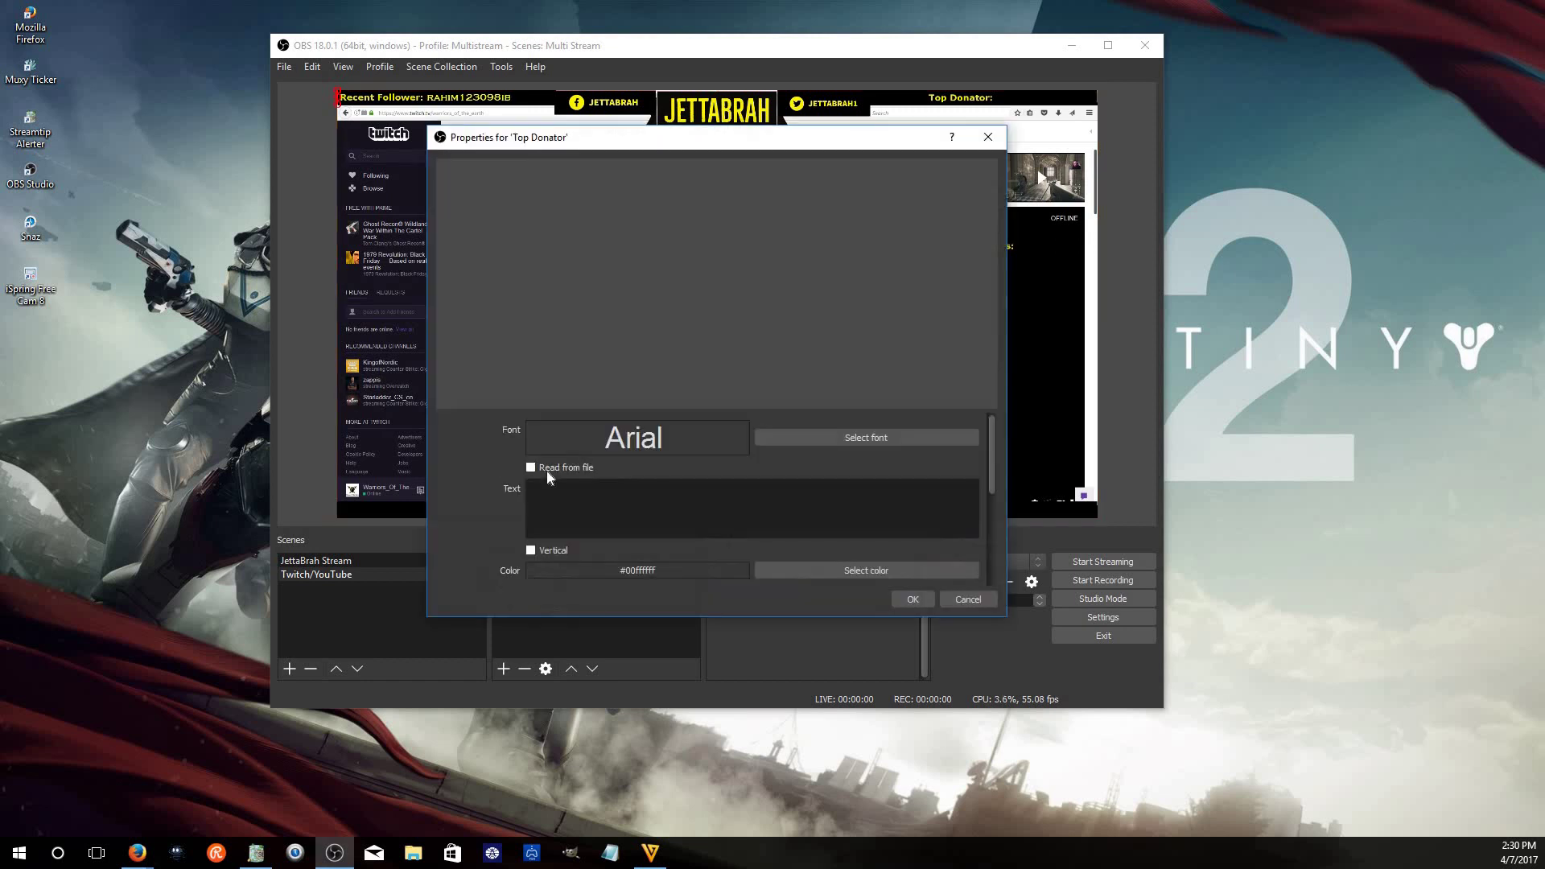
Try reading the Top Donator text from the Steam Labs file all_time_top_donator, cancel the properties and remove the source
click(531, 467)
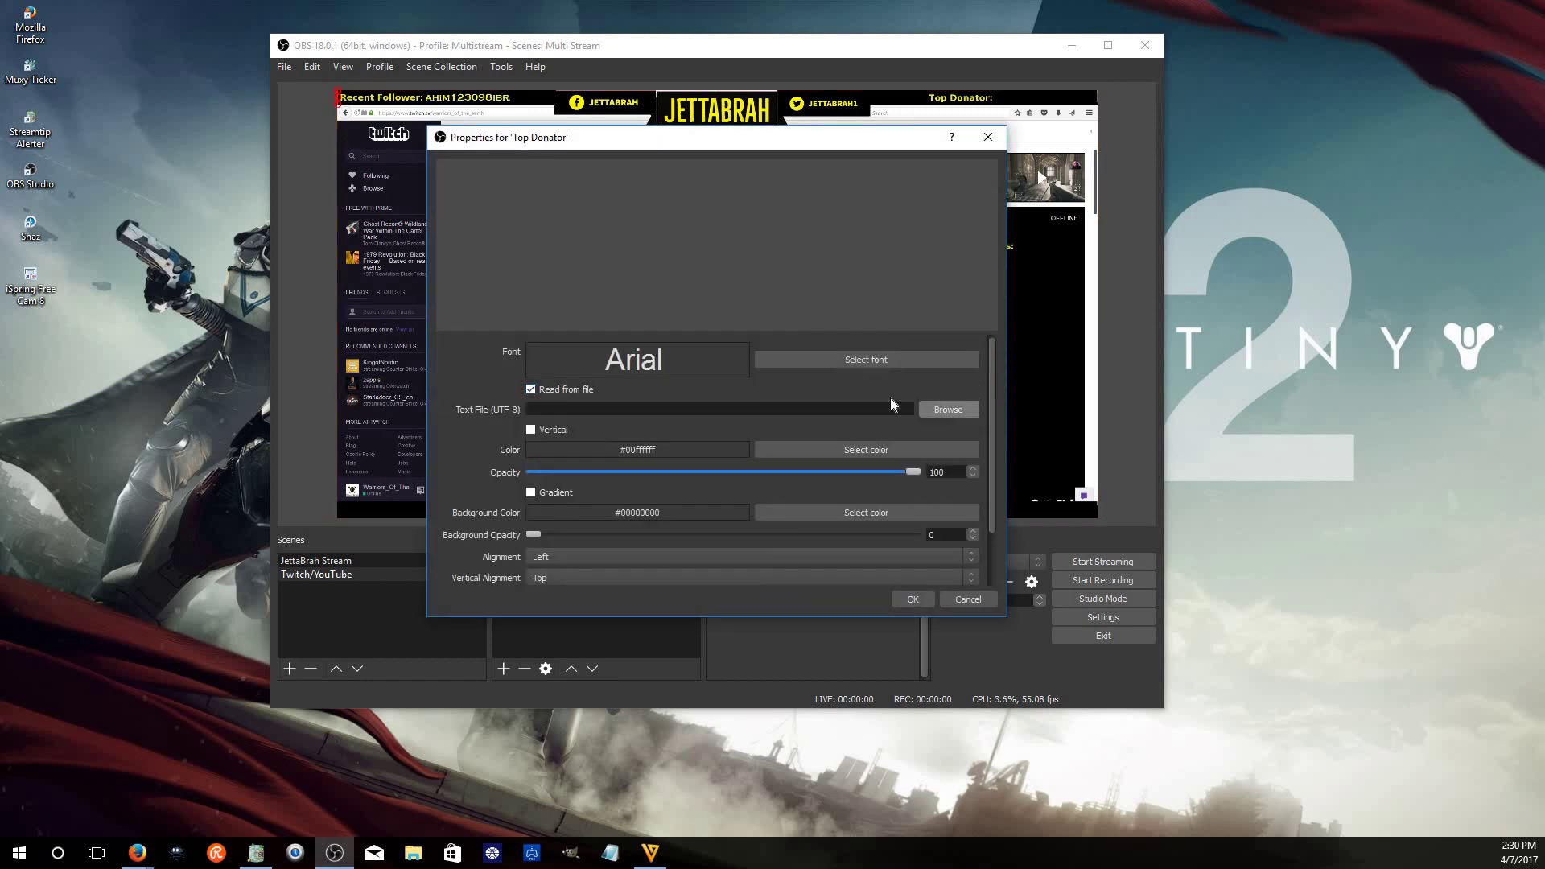
click(943, 408)
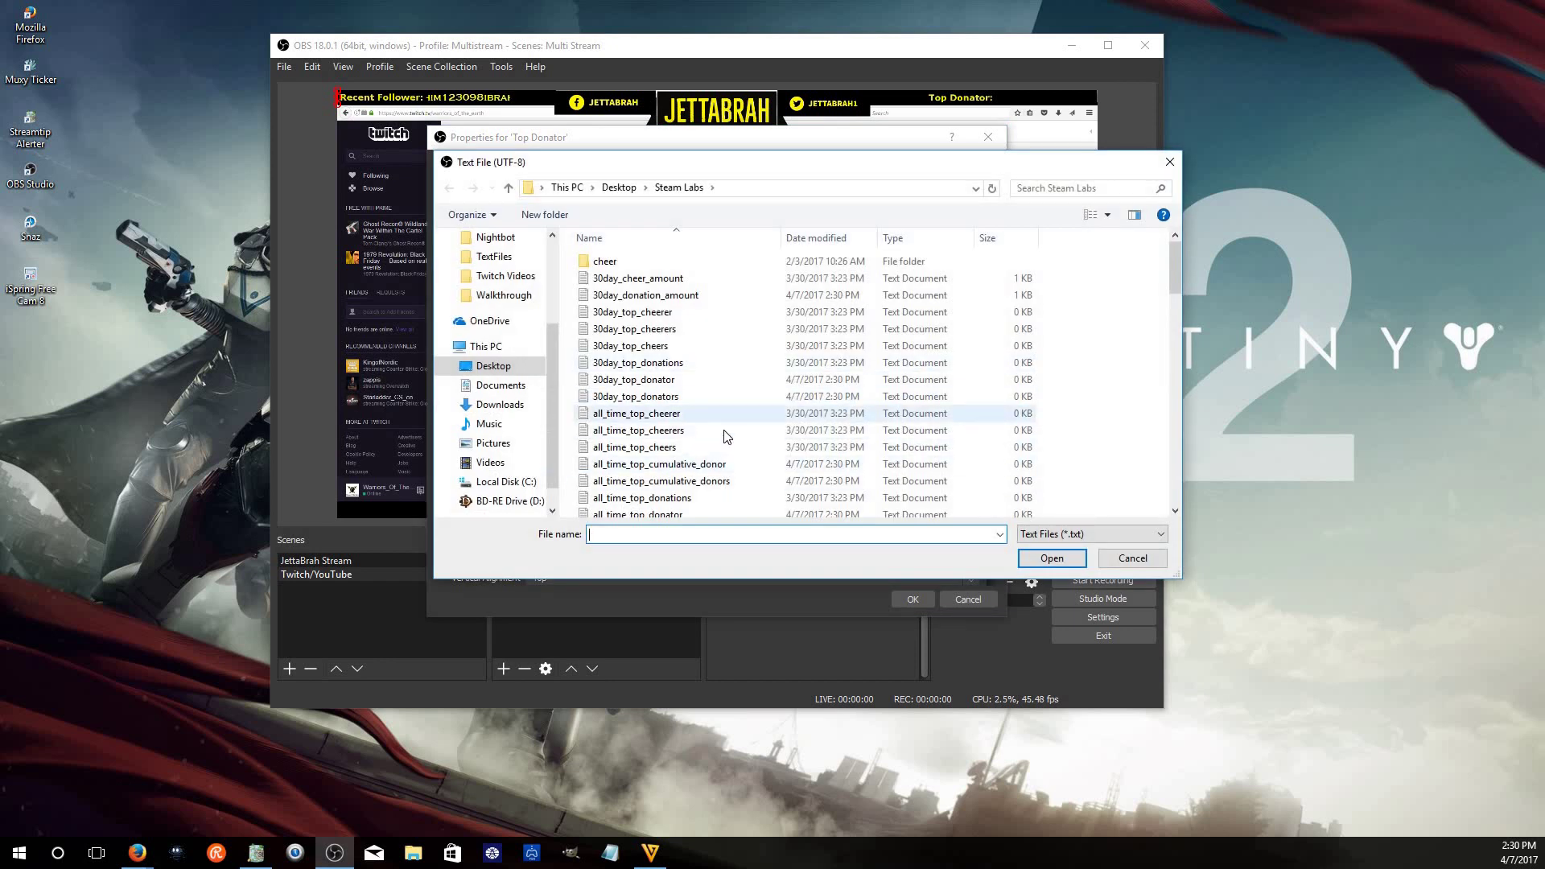
scroll(727, 436, down, 5)
scroll(724, 430, up, 2)
click(714, 366)
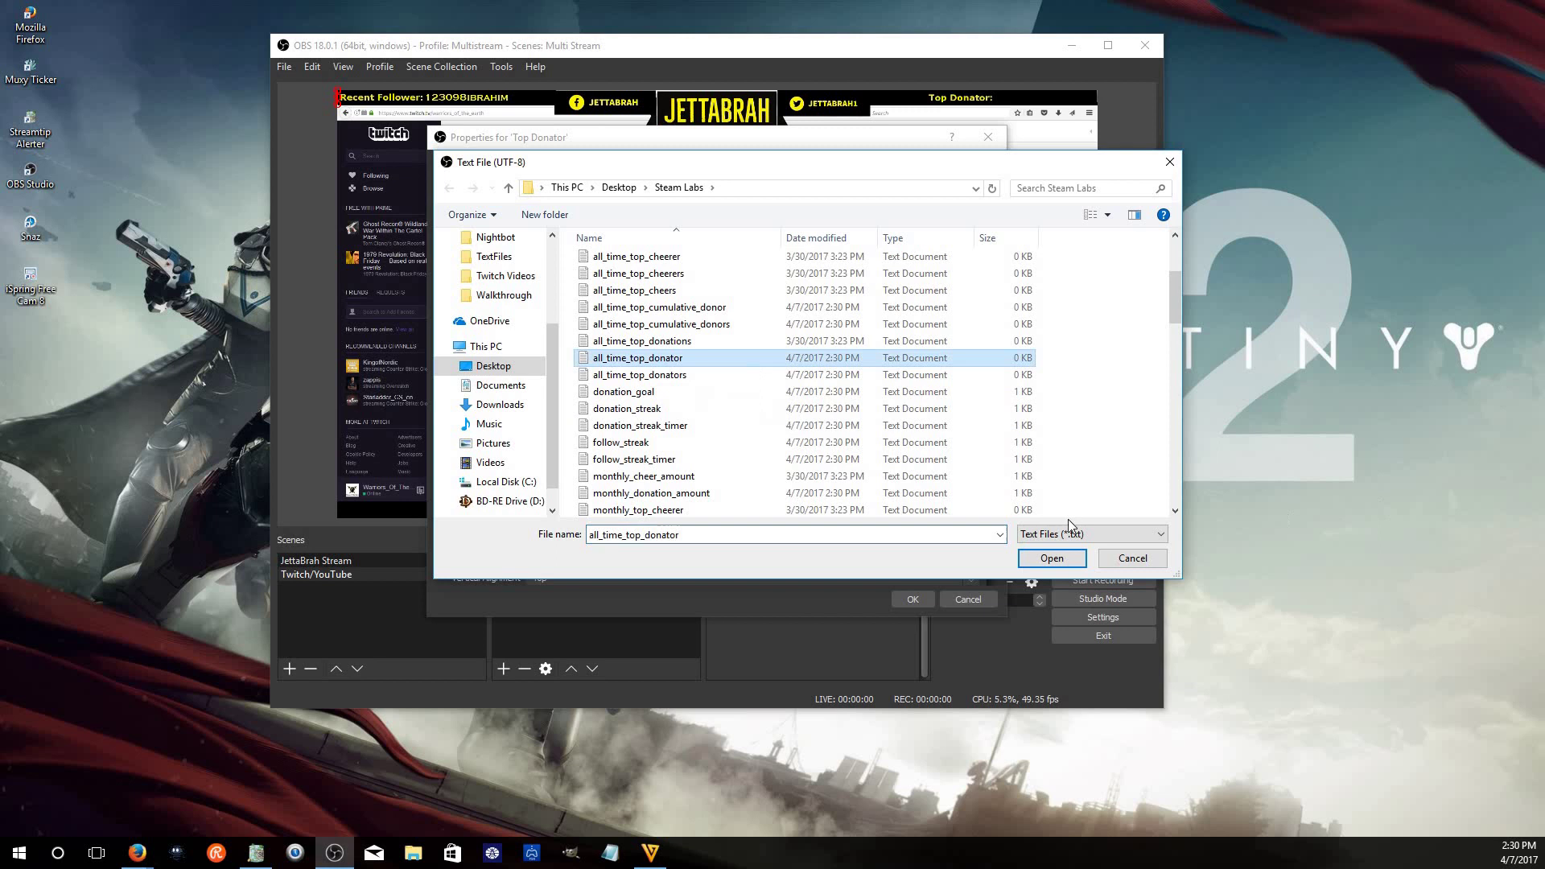
click(1051, 557)
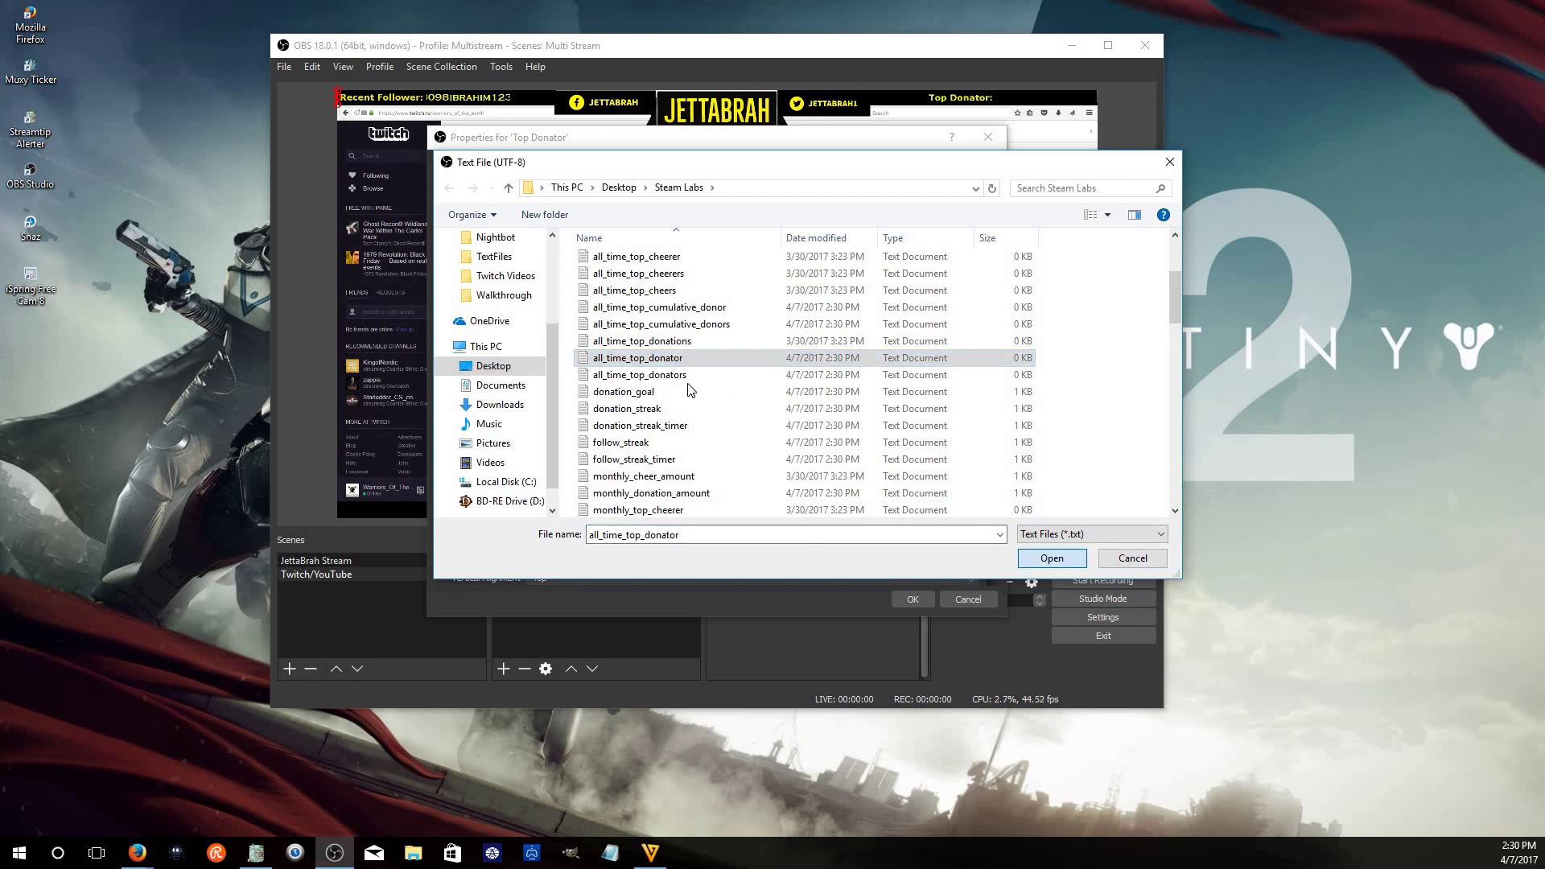
click(972, 600)
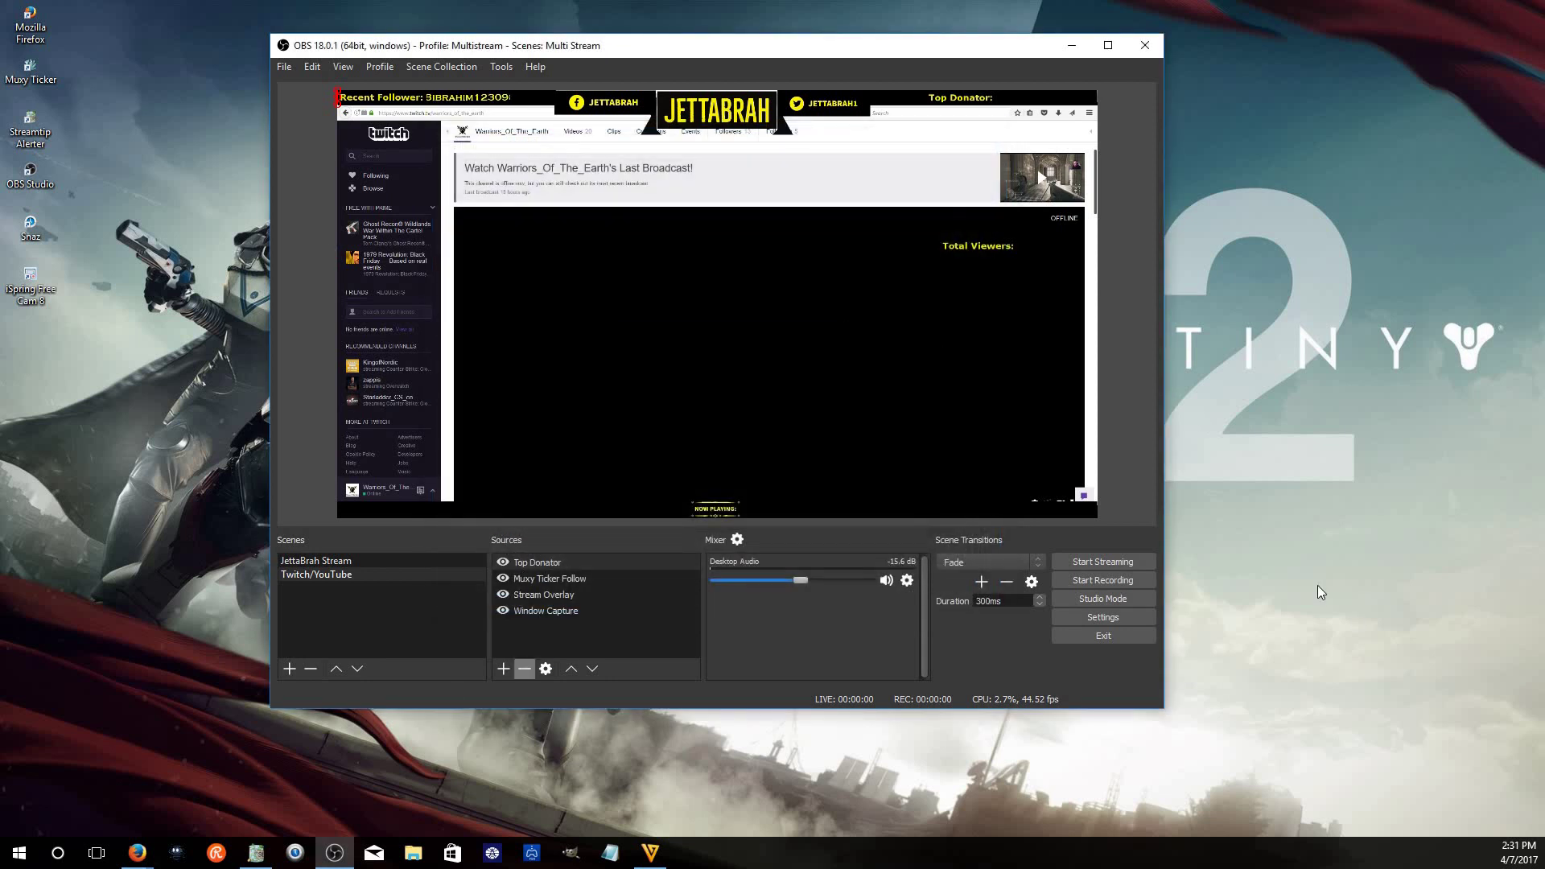
click(524, 669)
click(779, 403)
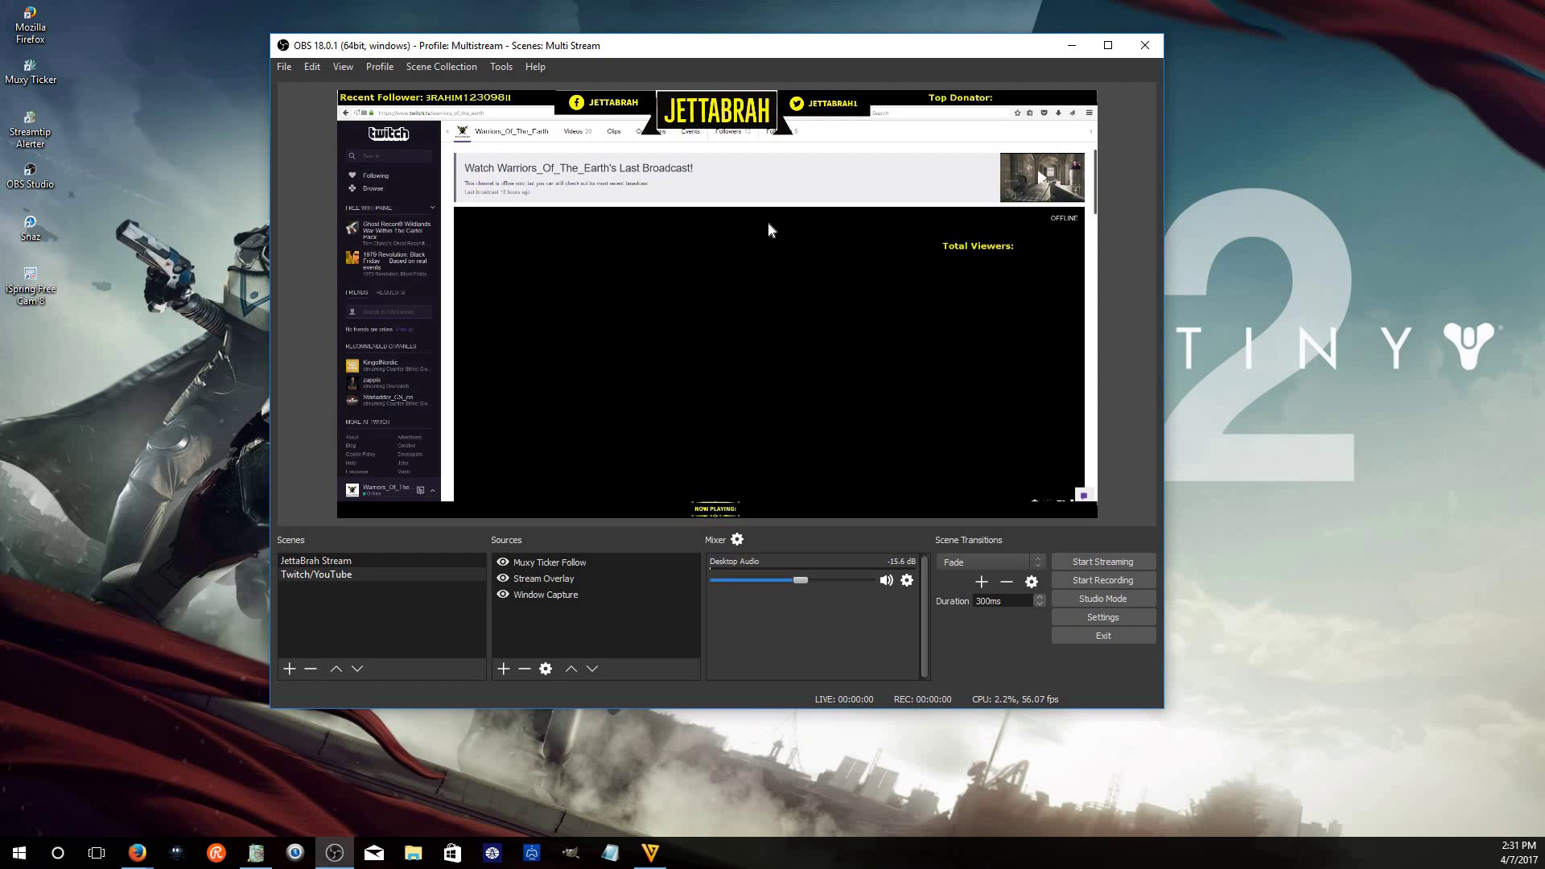
Move the OBS window aside and bring the Streamtip Alerter window fully into view in front of it
drag(1046, 32, 1319, 22)
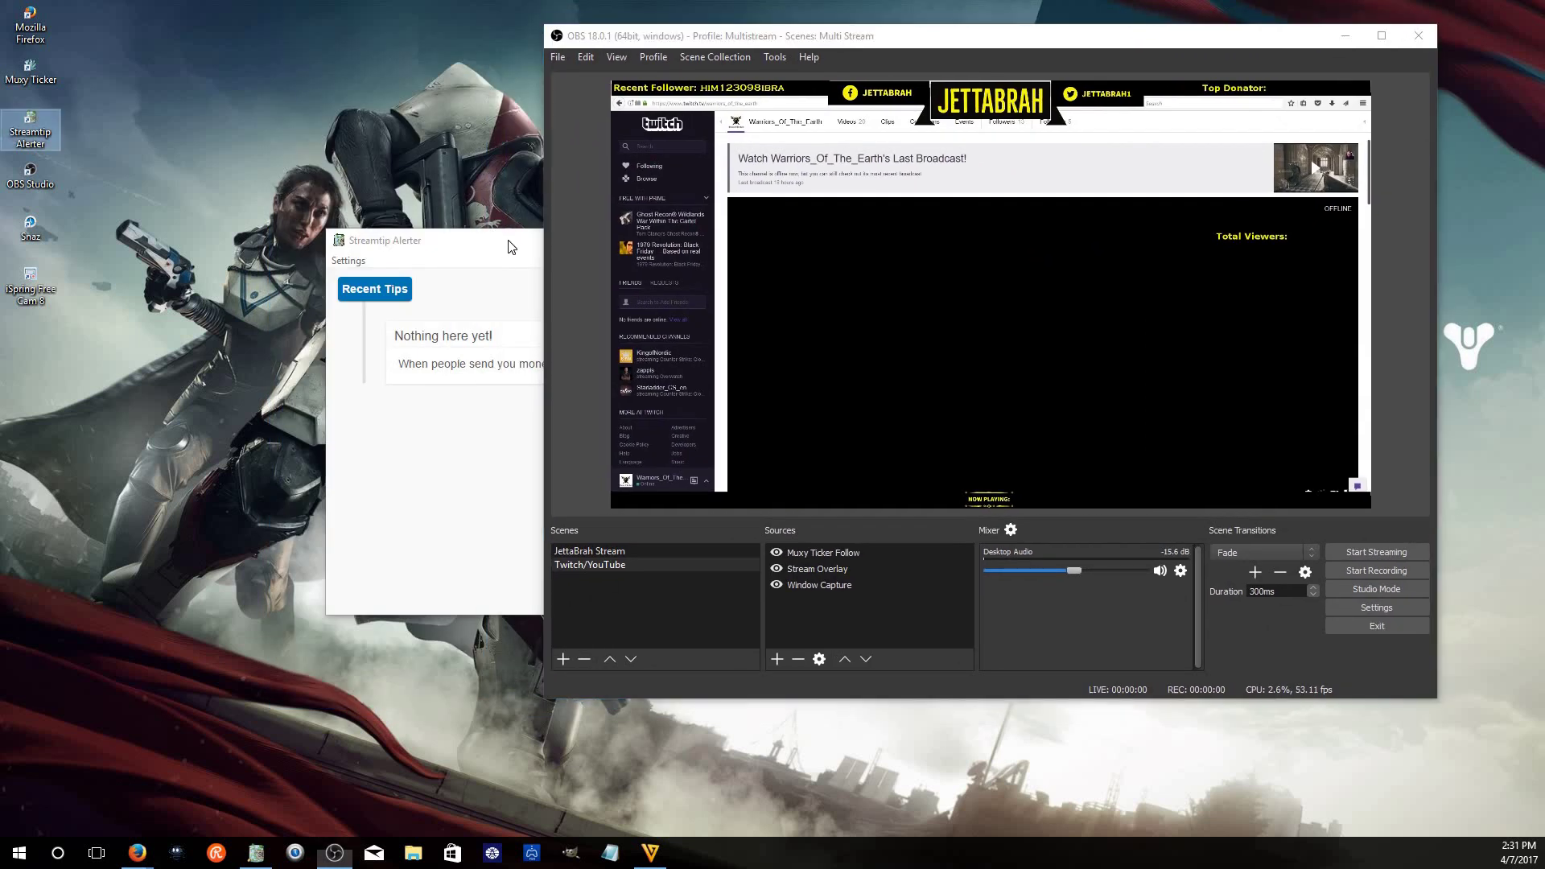
drag(508, 247, 252, 215)
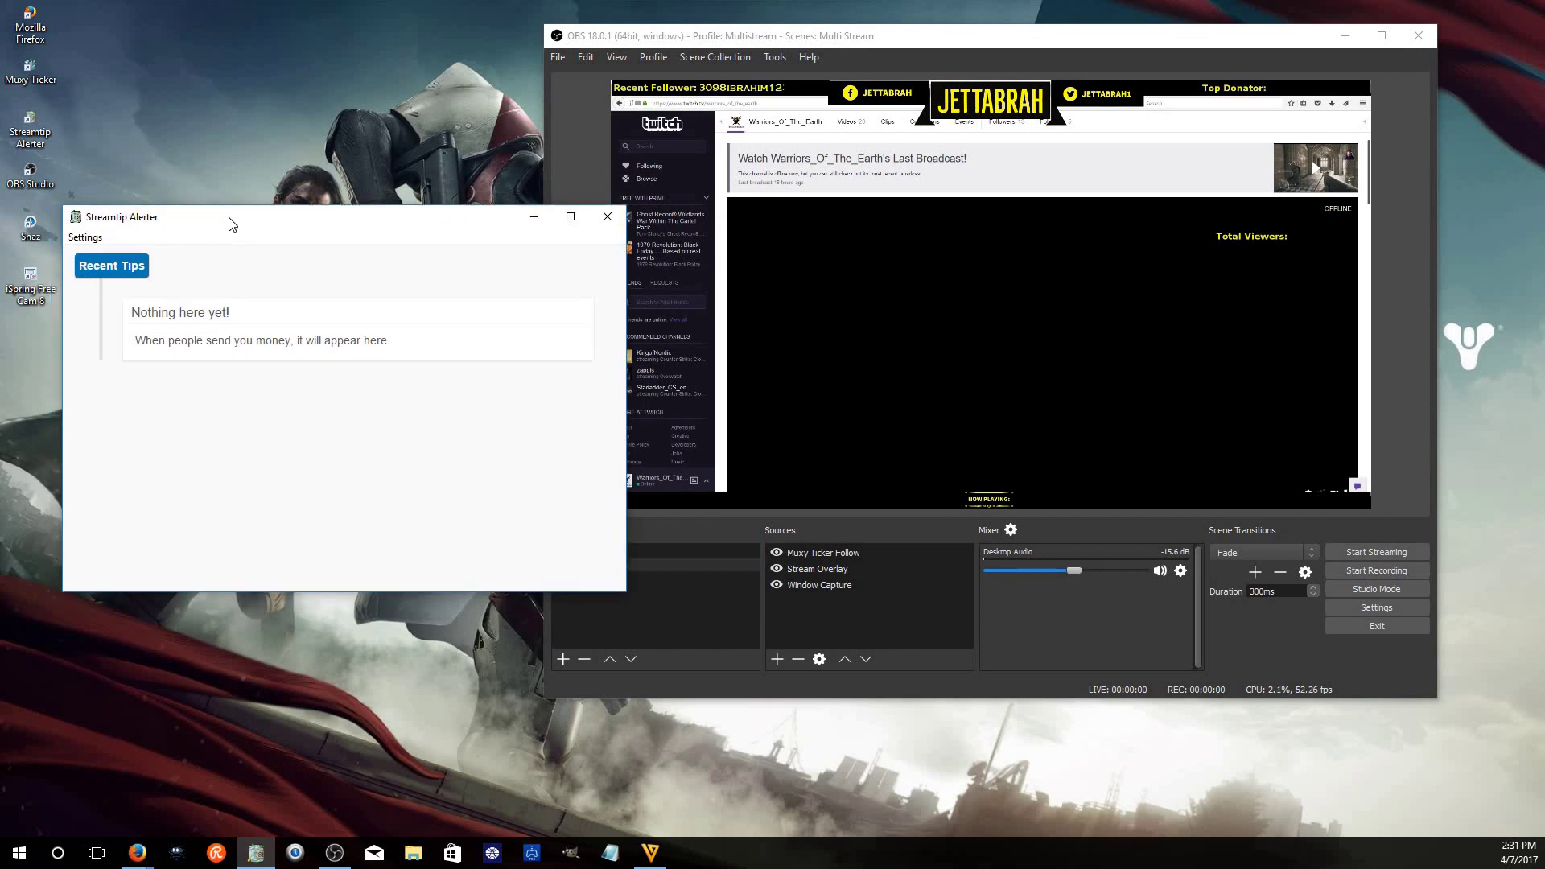
Close Streamtip Alerter and reposition the OBS window nearer the middle of the desktop
click(607, 219)
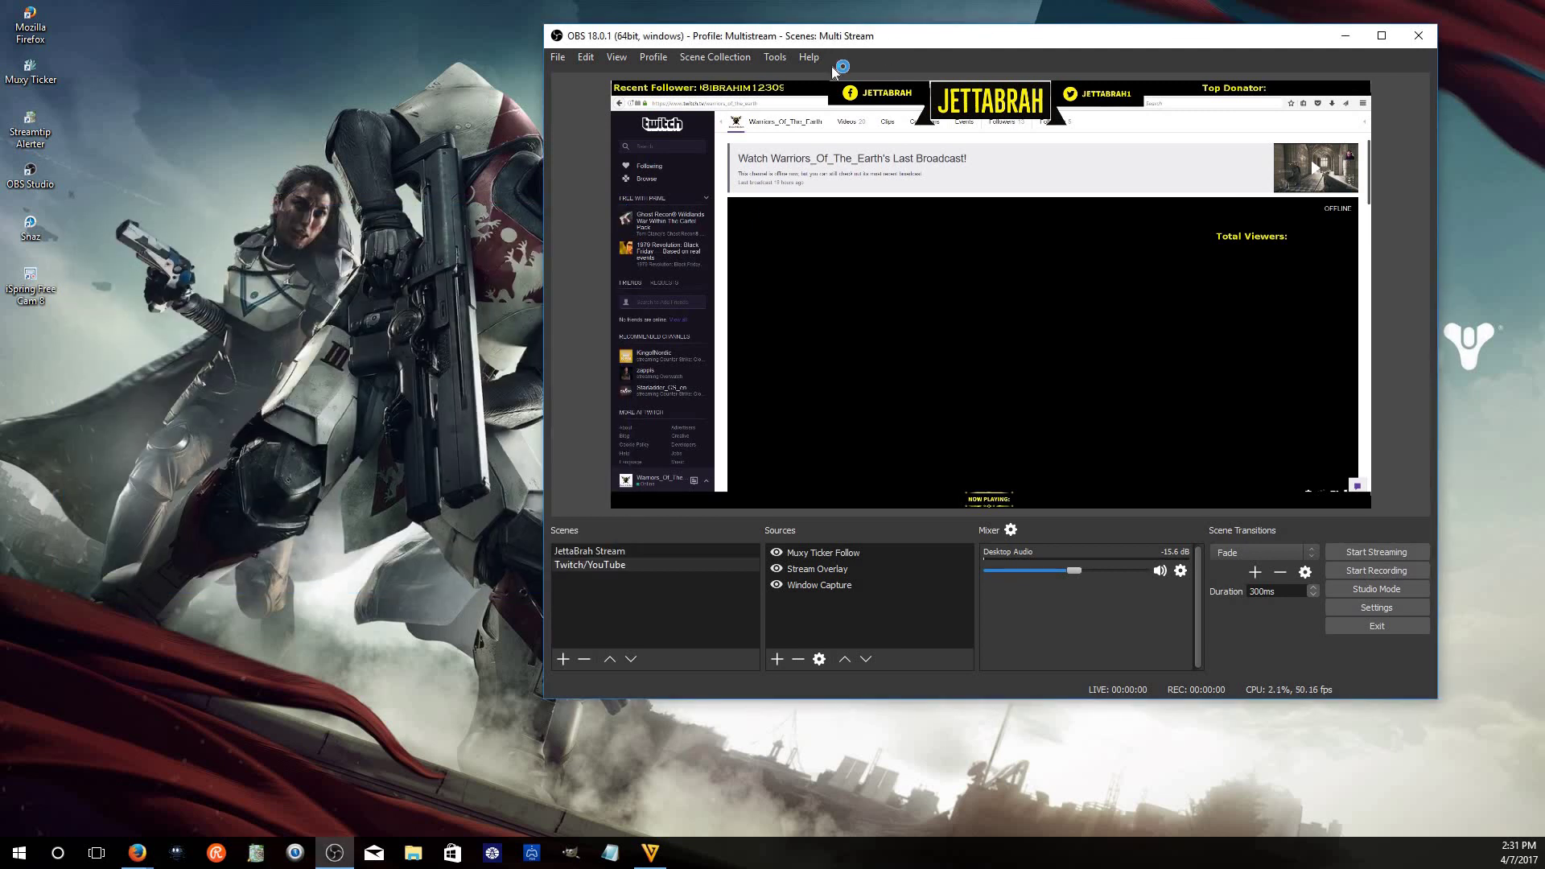
drag(834, 36, 693, 63)
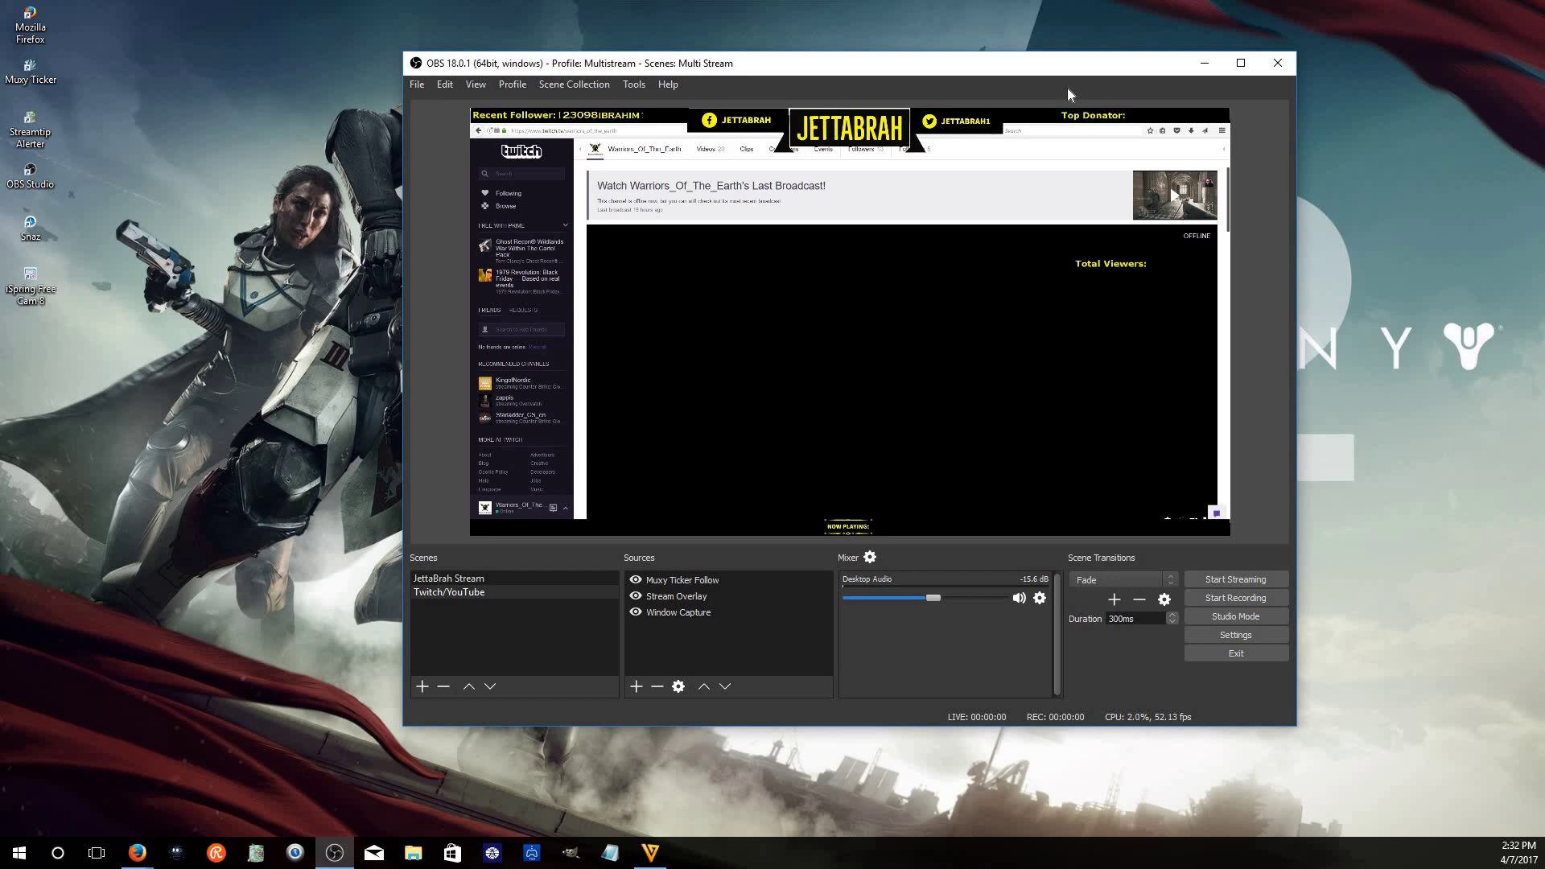
drag(848, 79, 733, 91)
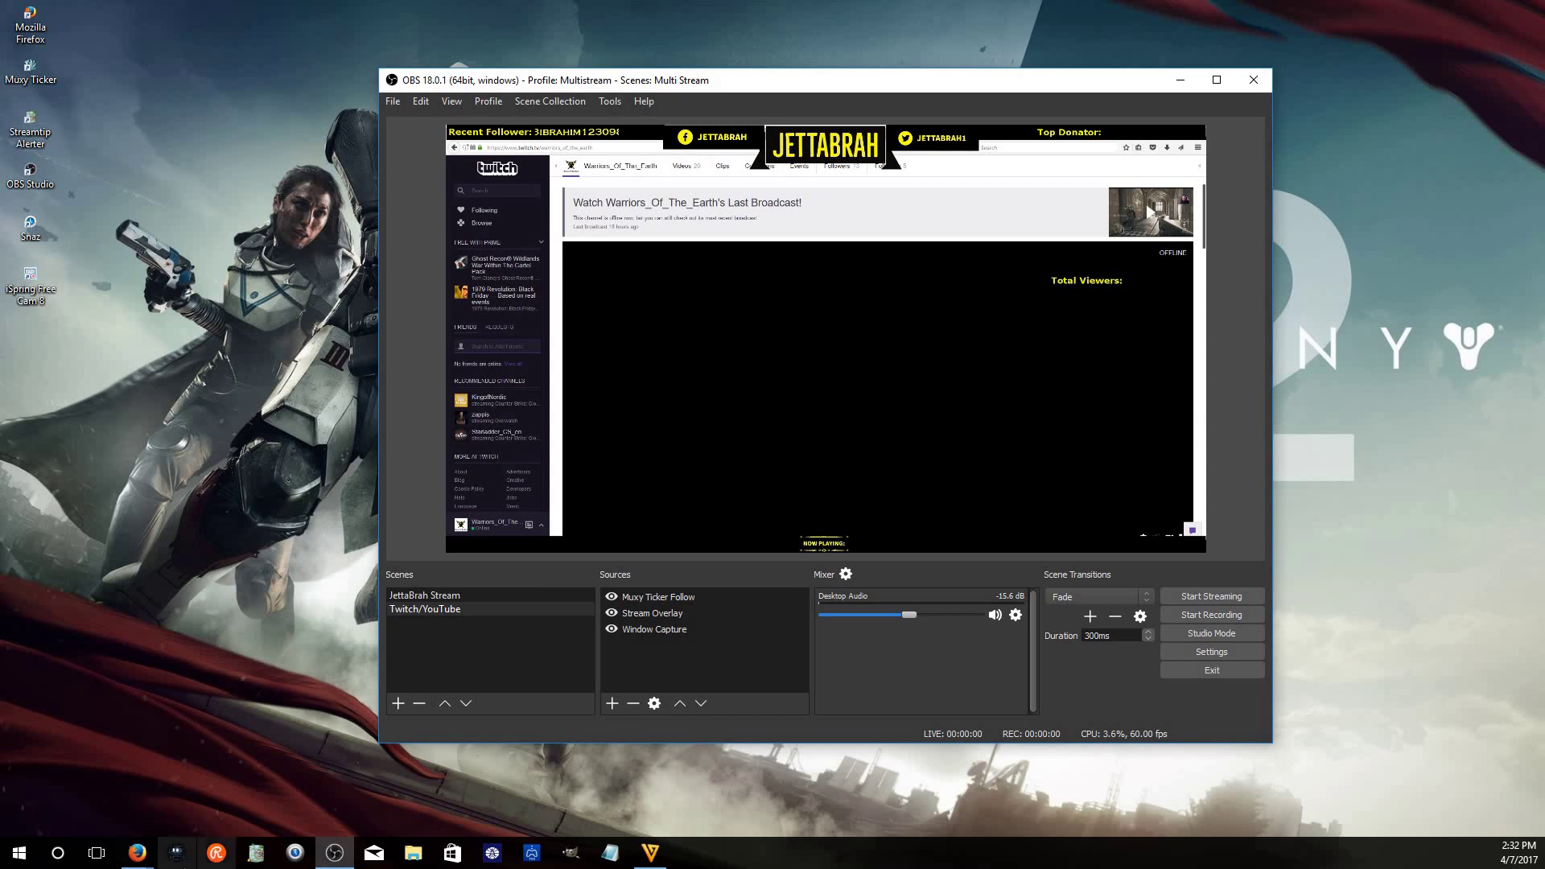
Review the Snaz resource page on the OBS forum in Firefox, including its feature list and download link, and minimise the browser windows
click(137, 852)
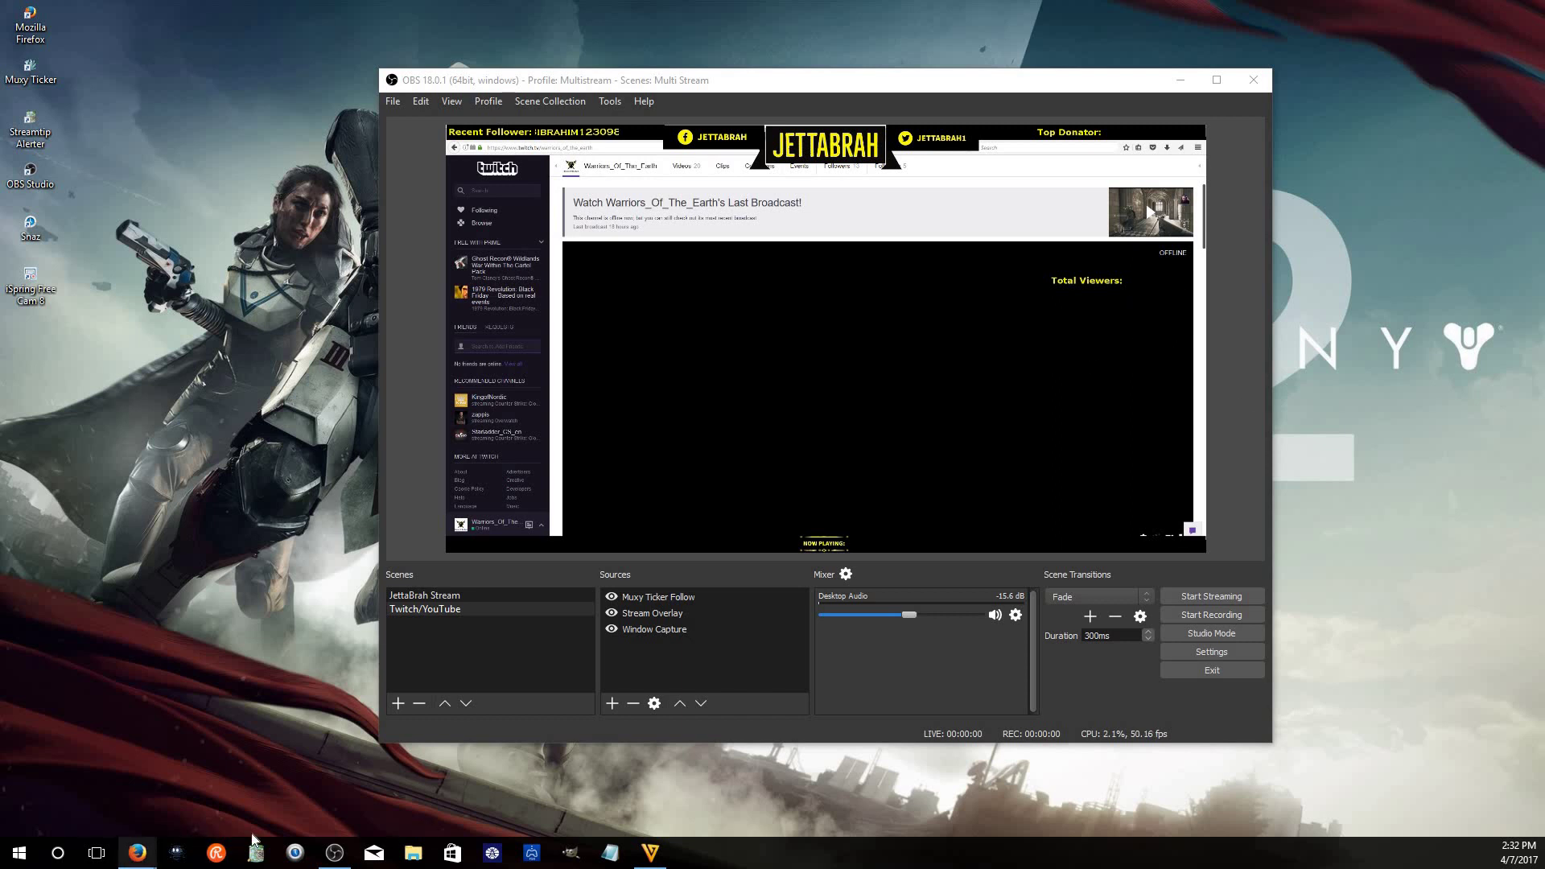
mouse_move(137, 852)
mouse_move(386, 763)
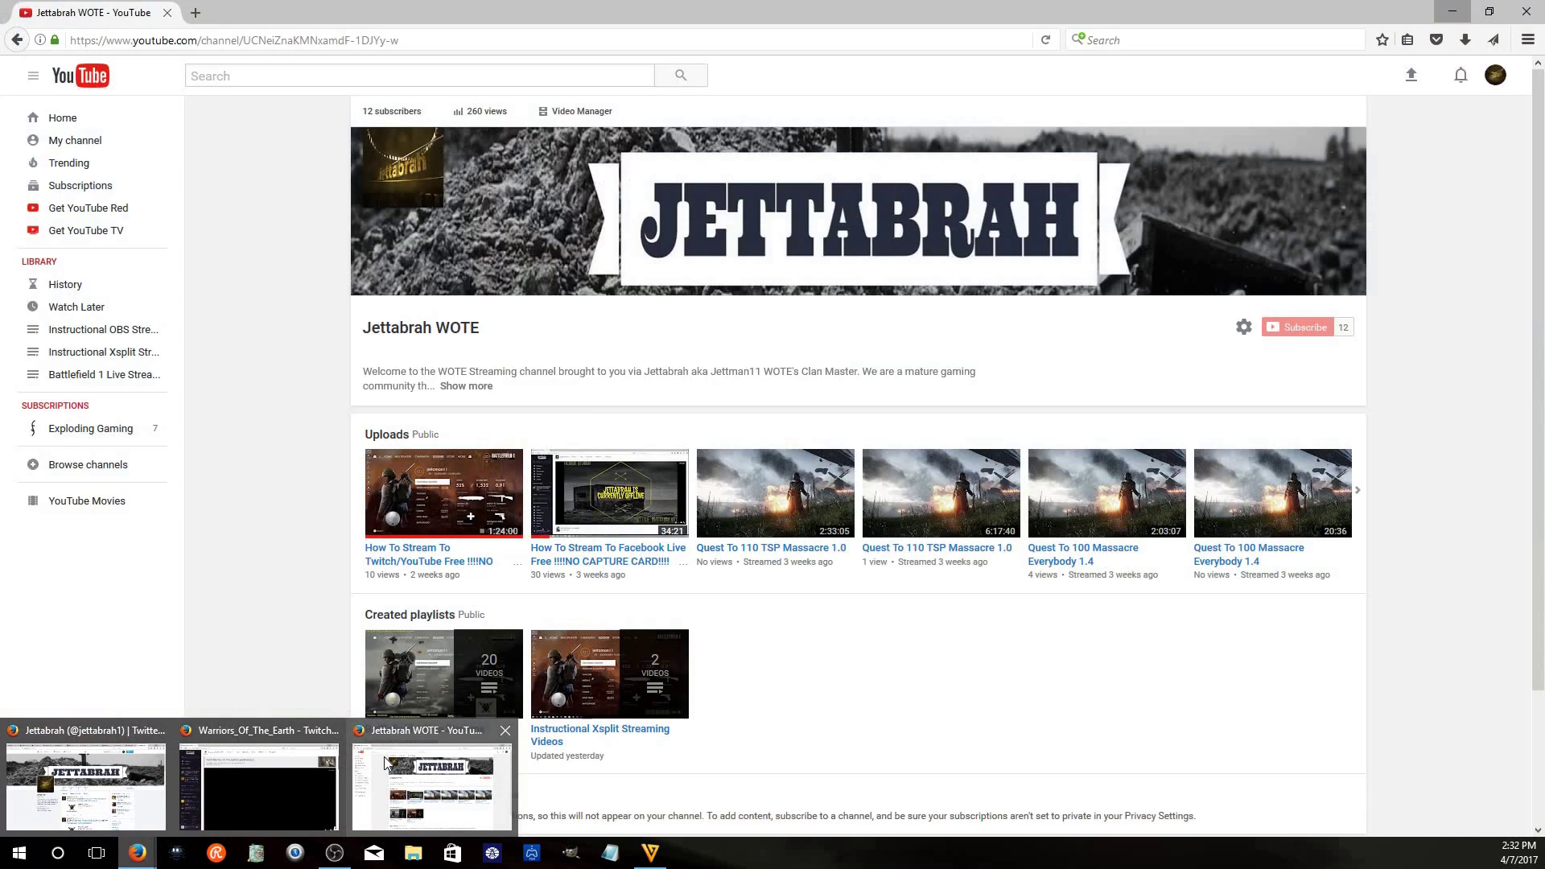
click(79, 746)
click(290, 12)
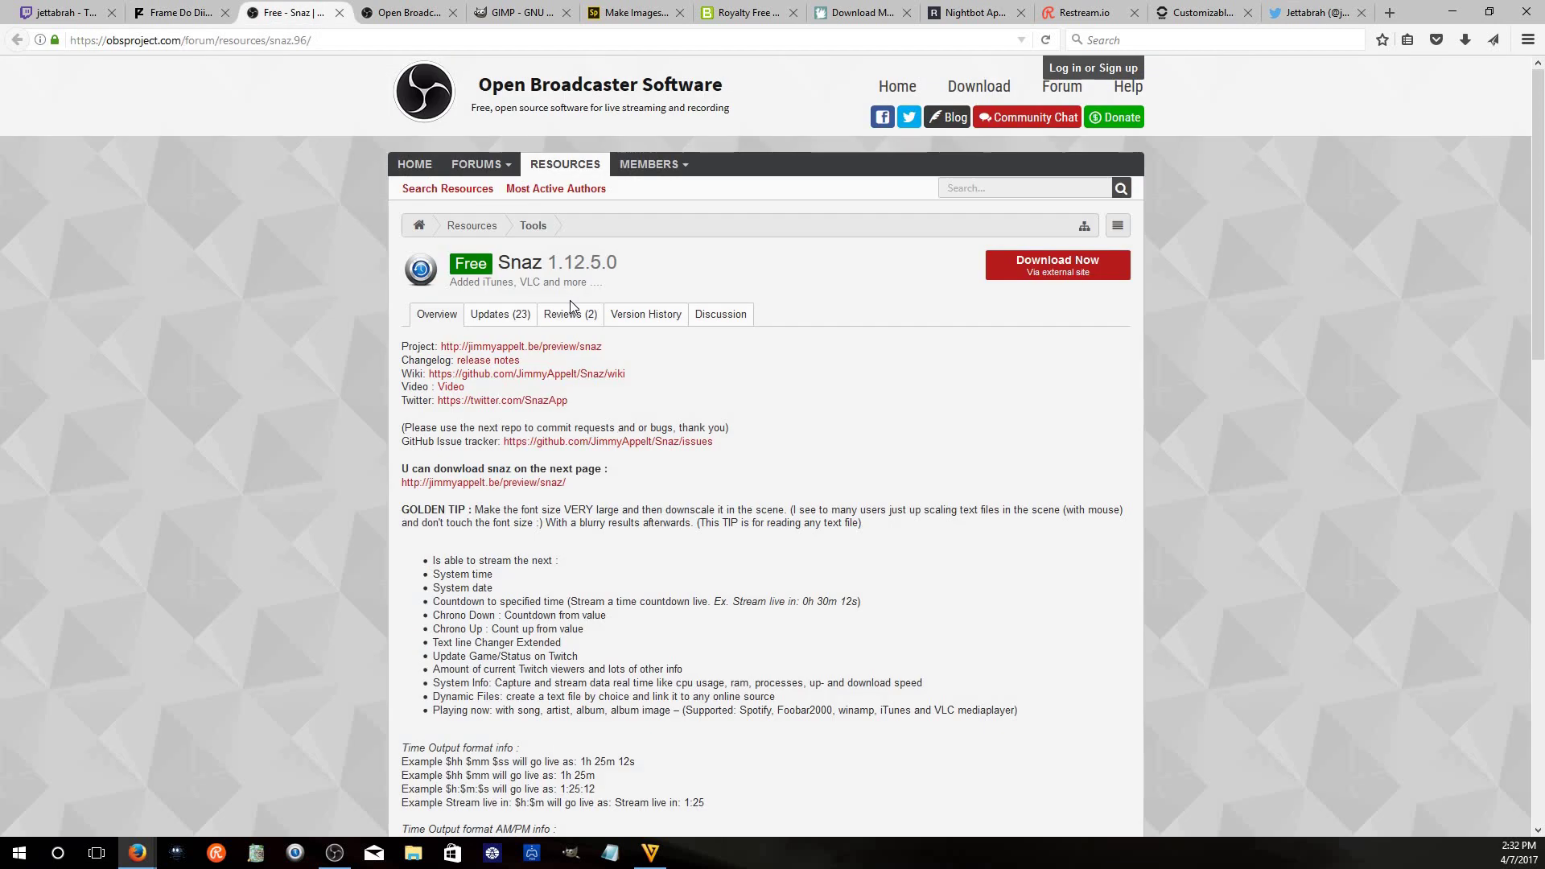
scroll(630, 276, down, 2)
scroll(699, 344, up, 2)
scroll(621, 414, down, 3)
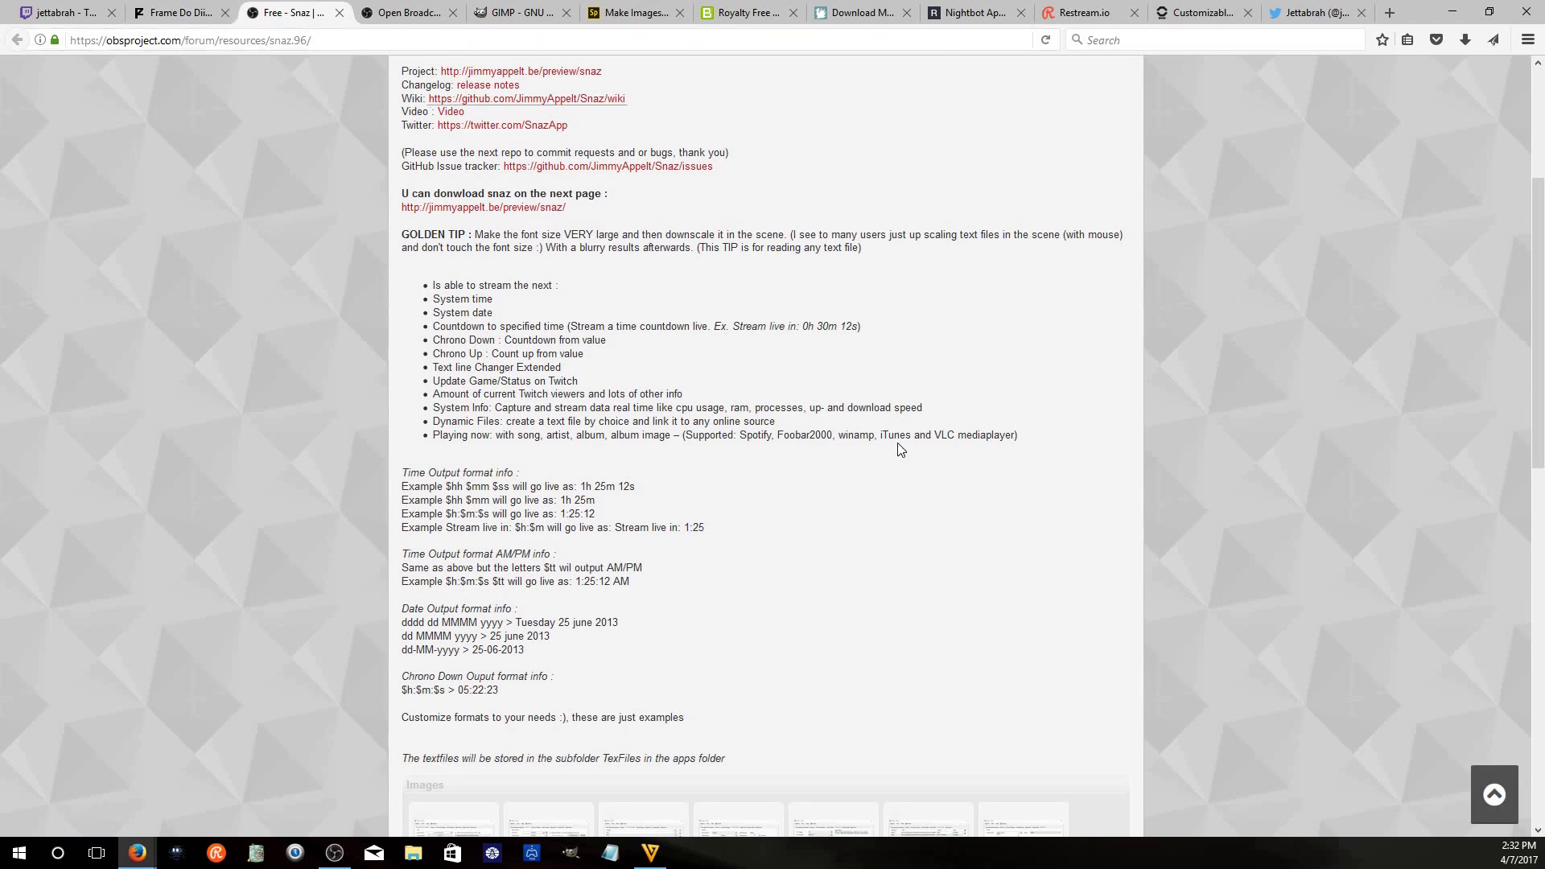
scroll(653, 474, down, 3)
scroll(372, 323, up, 6)
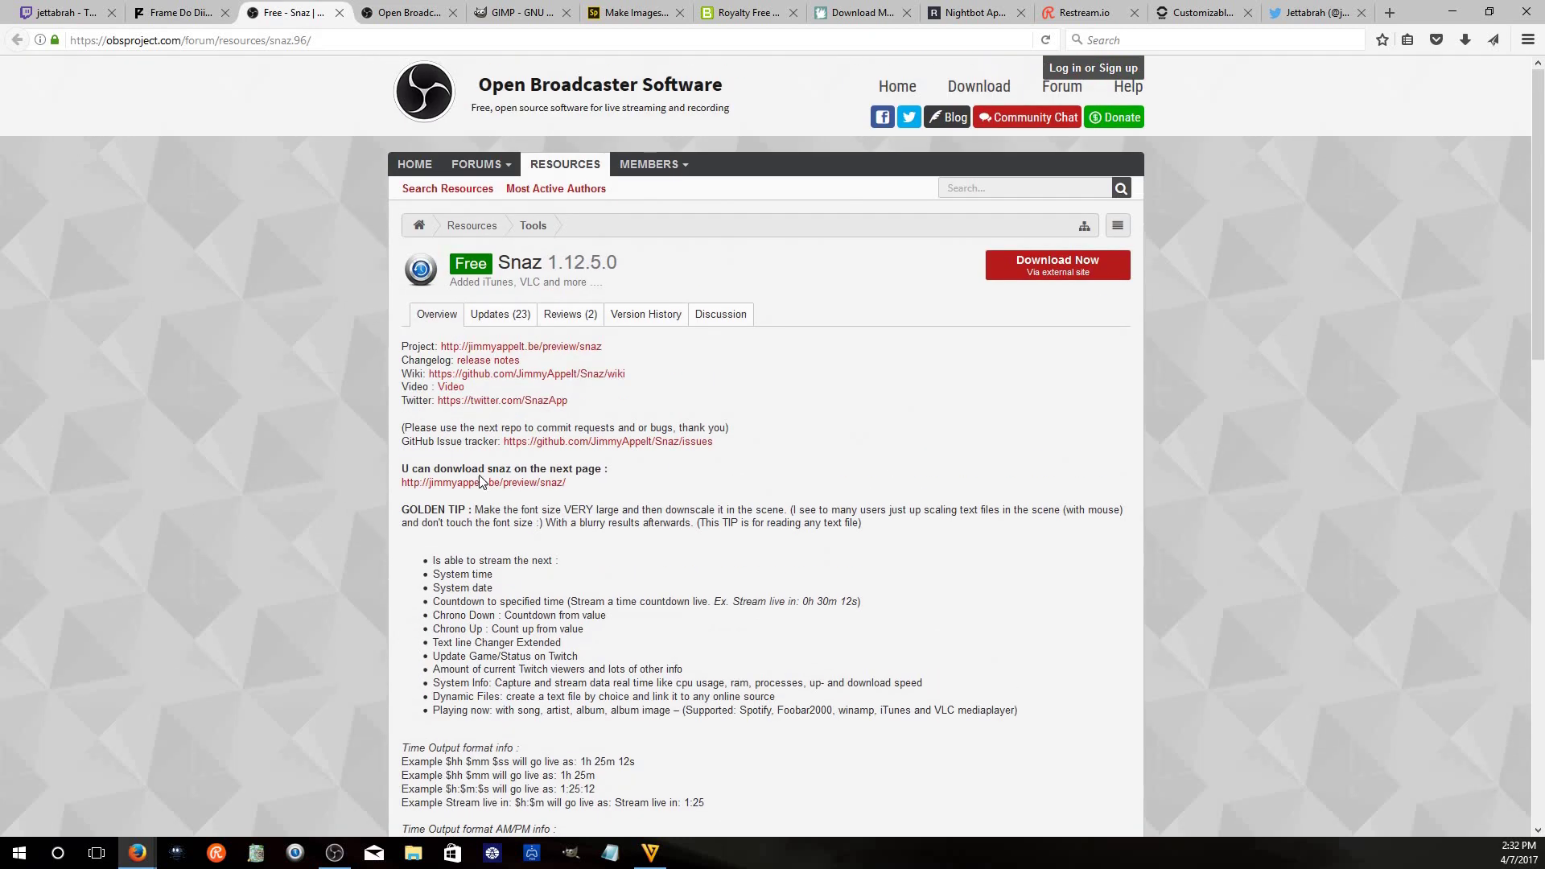
click(1450, 12)
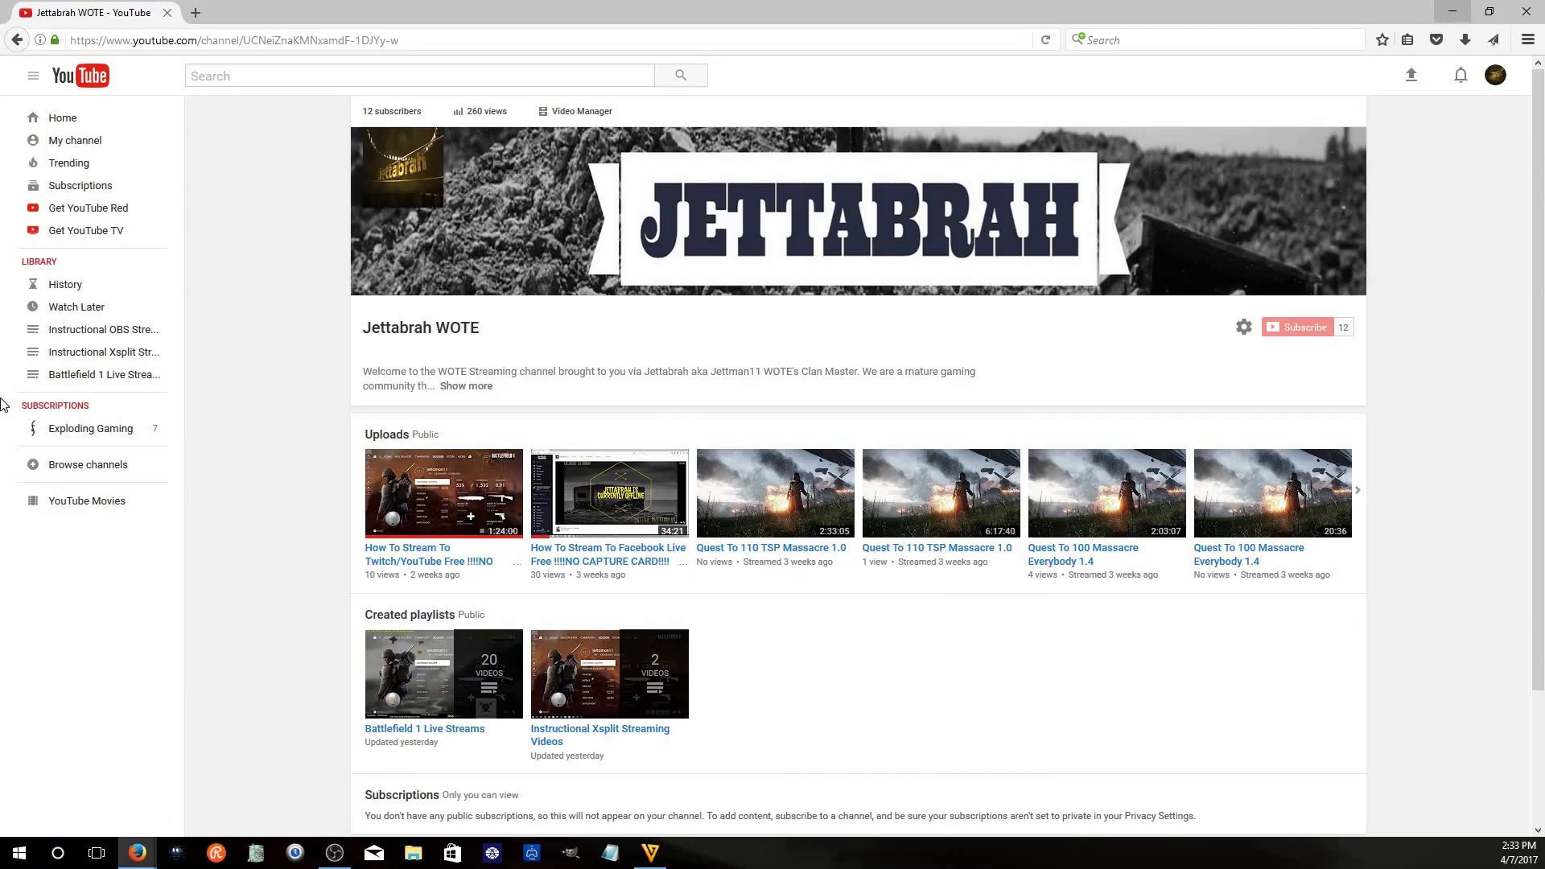
click(1451, 11)
Launch Snaz from the desktop and move its window aside so the OBS sources list is visible
click(24, 230)
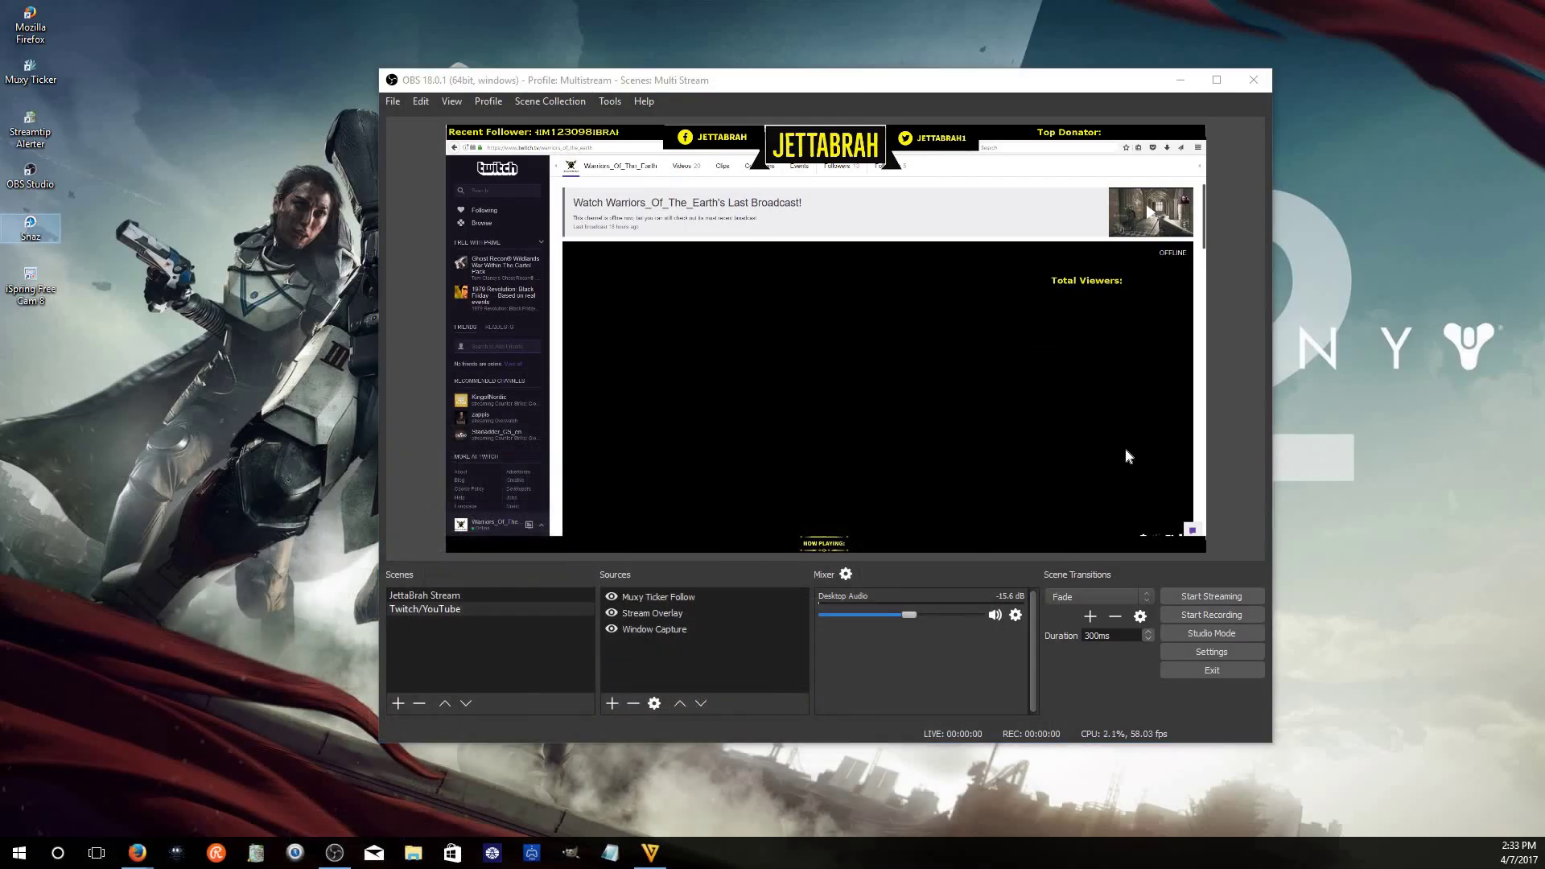
double_click(32, 232)
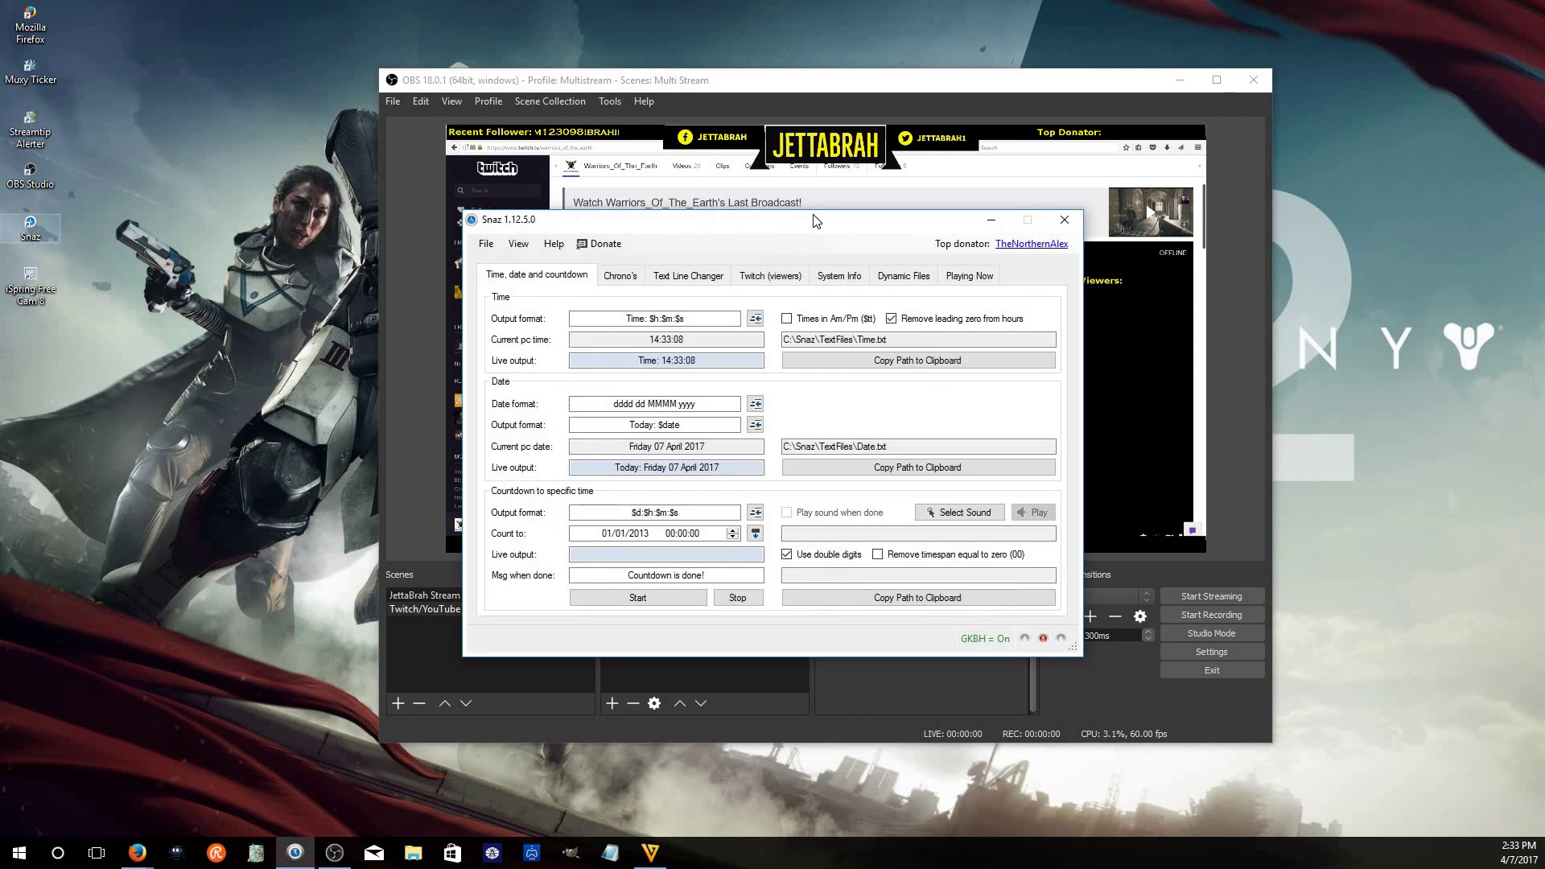
drag(781, 221, 1117, 245)
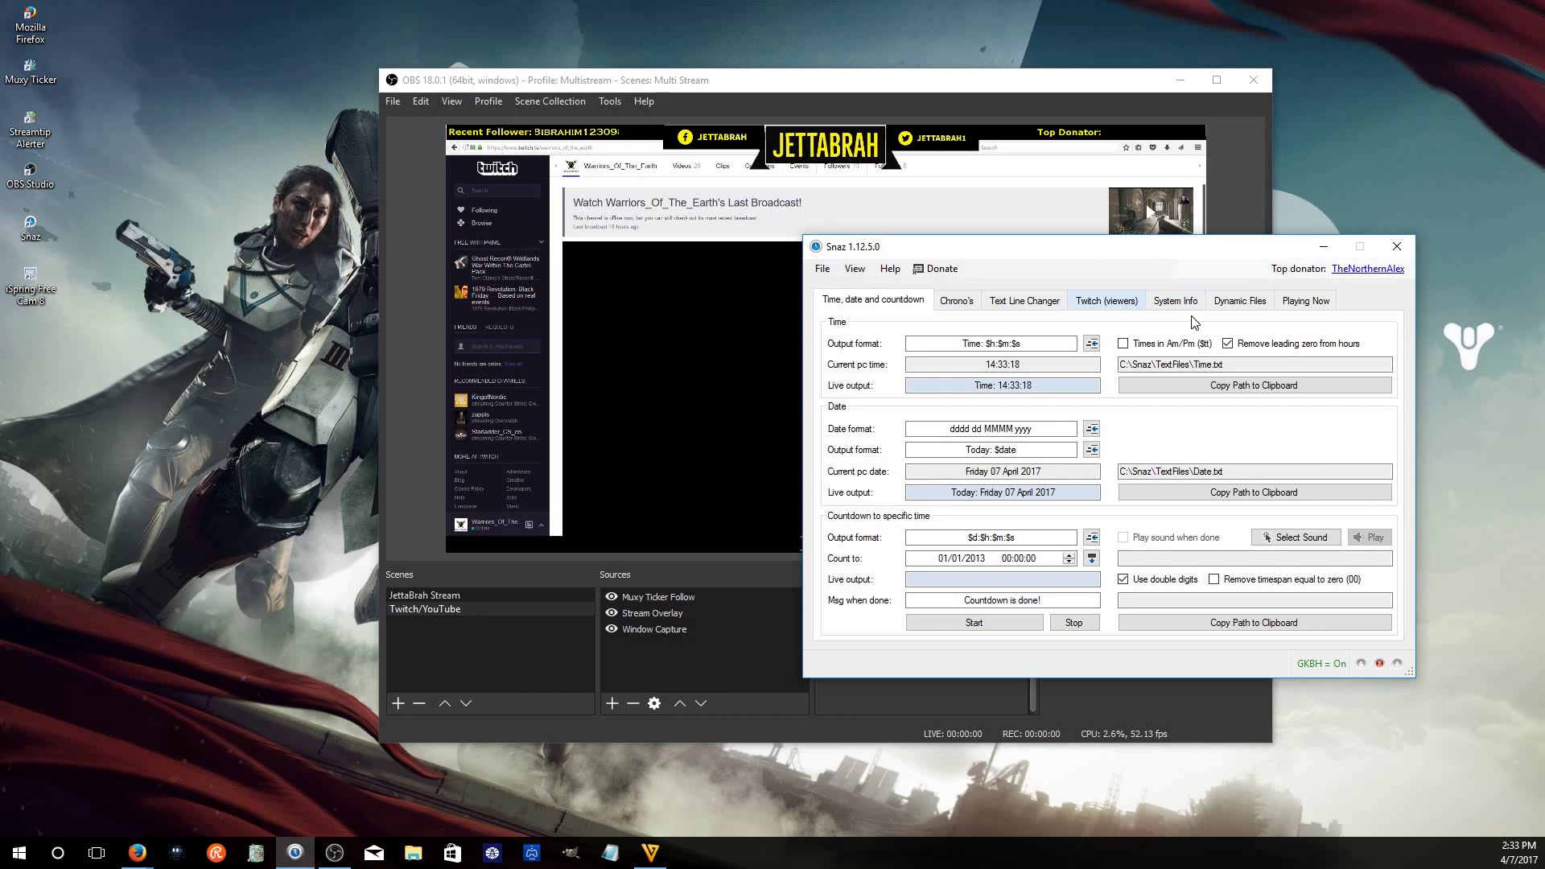
Start Snaz's Twitch viewer output for the channel jettabrah, copy the output file path and minimise Snaz
click(1125, 304)
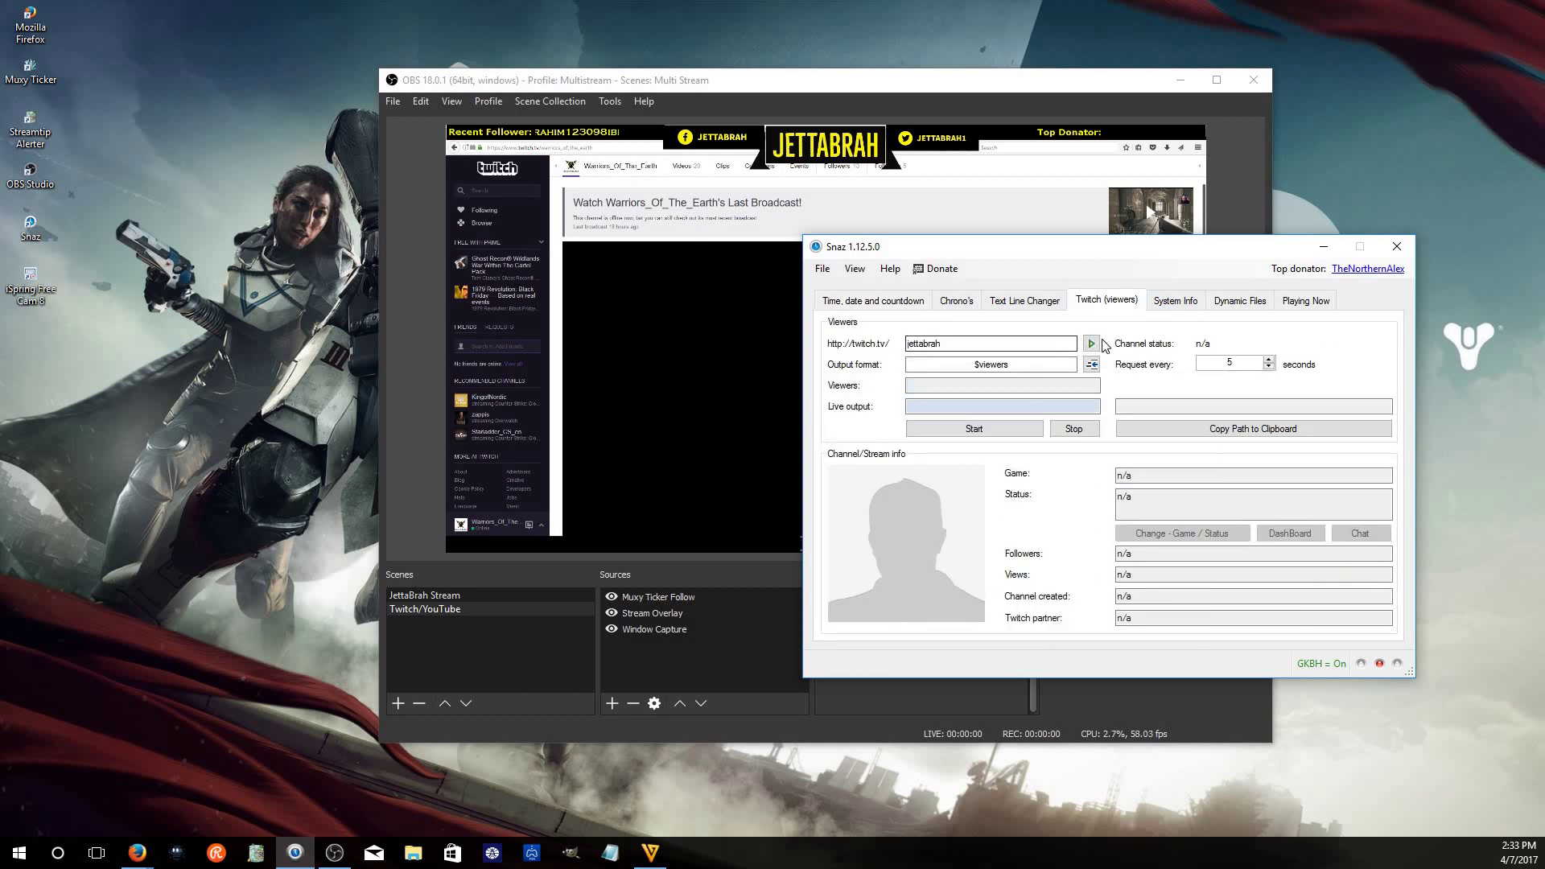
click(1092, 343)
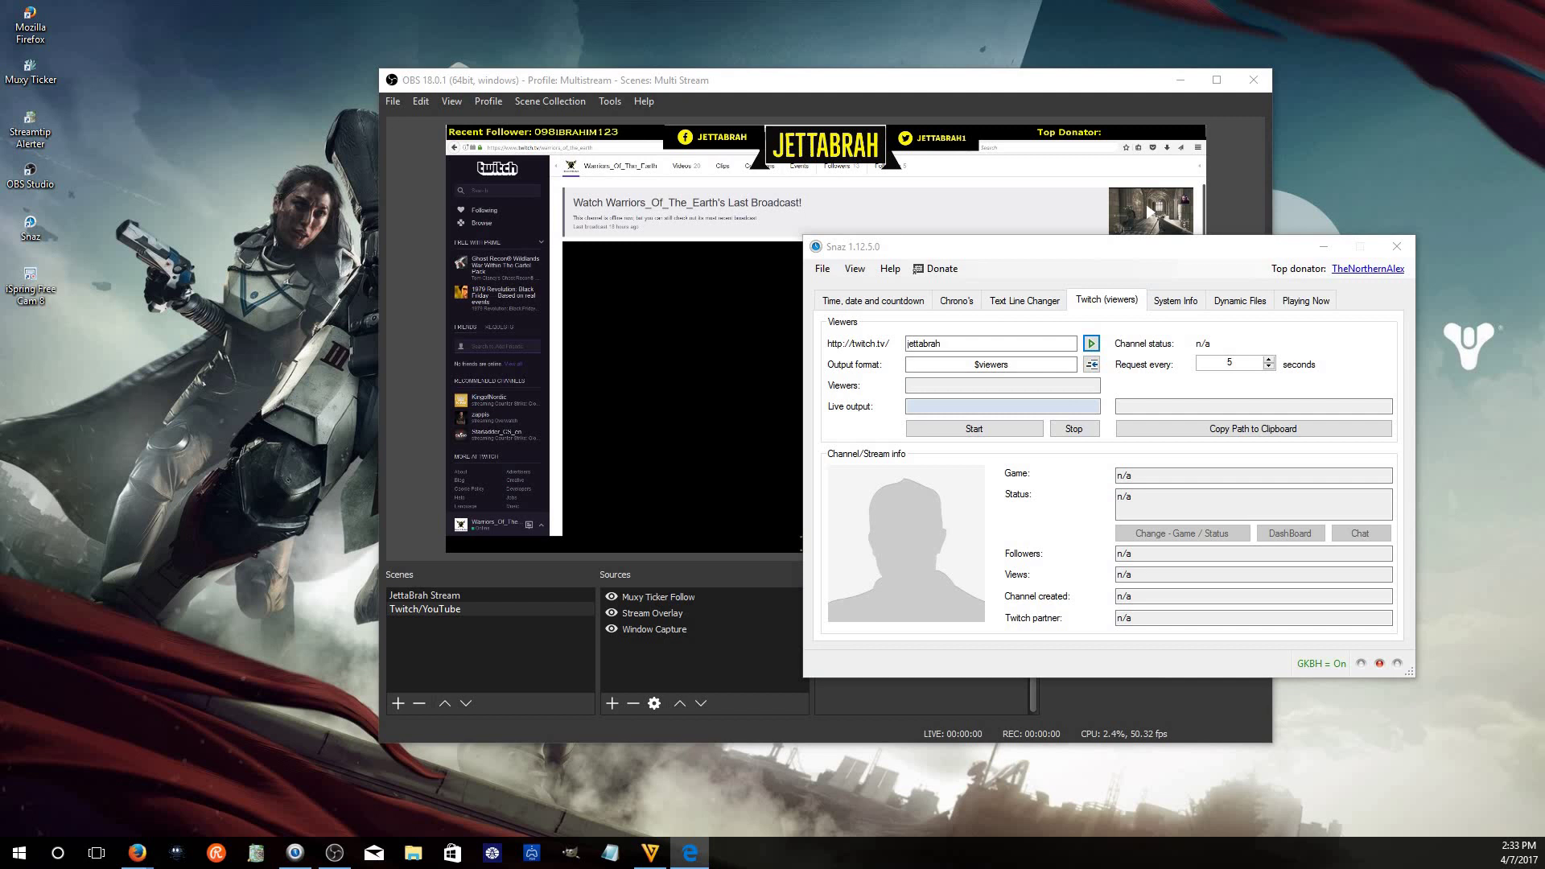
click(973, 429)
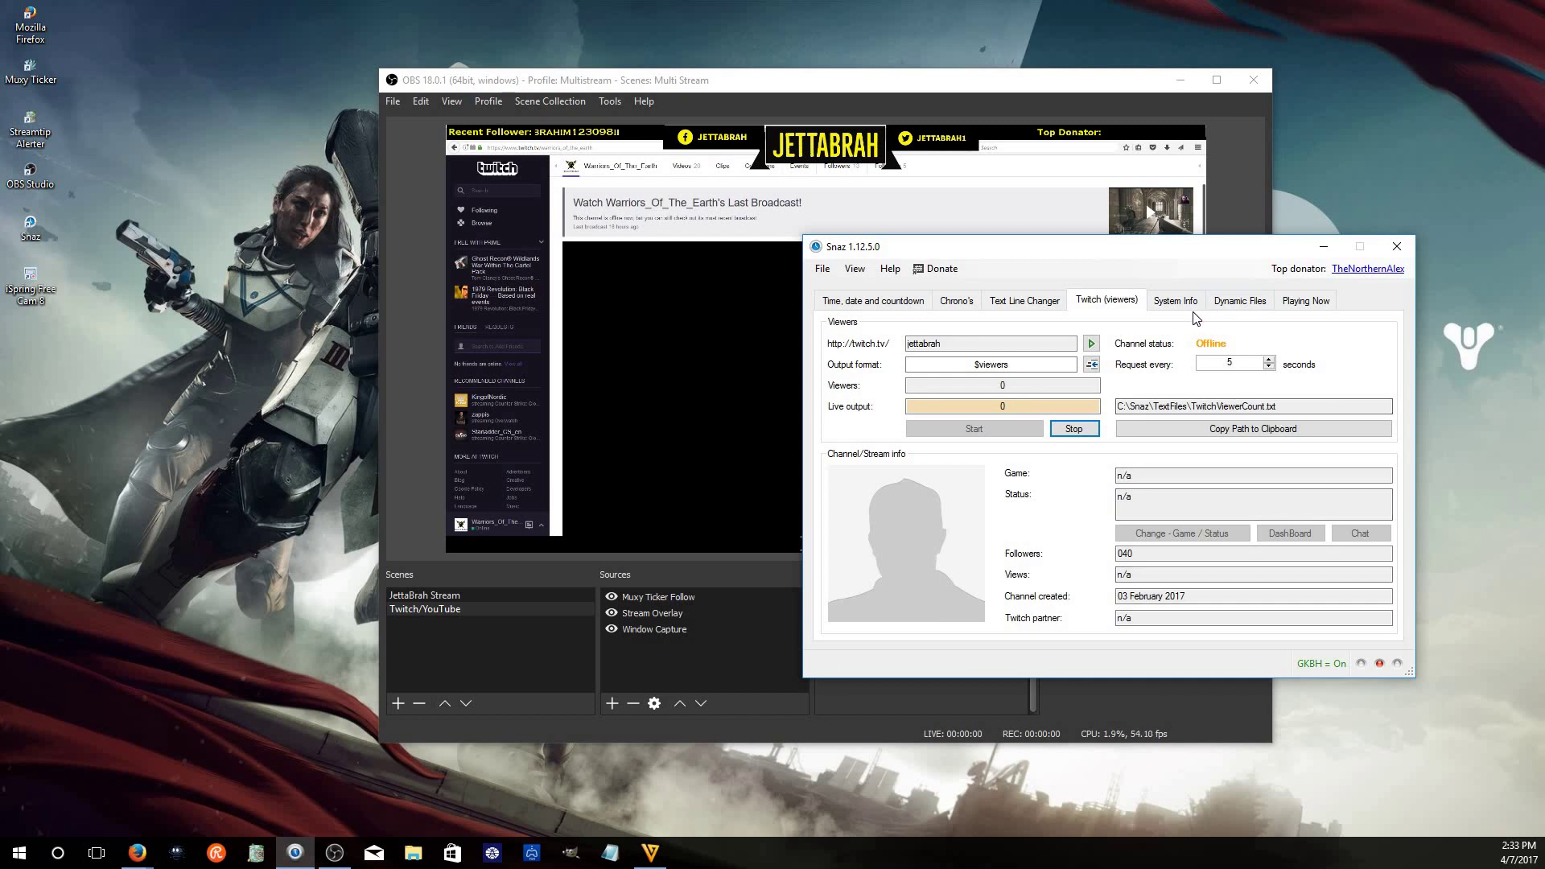
click(1298, 433)
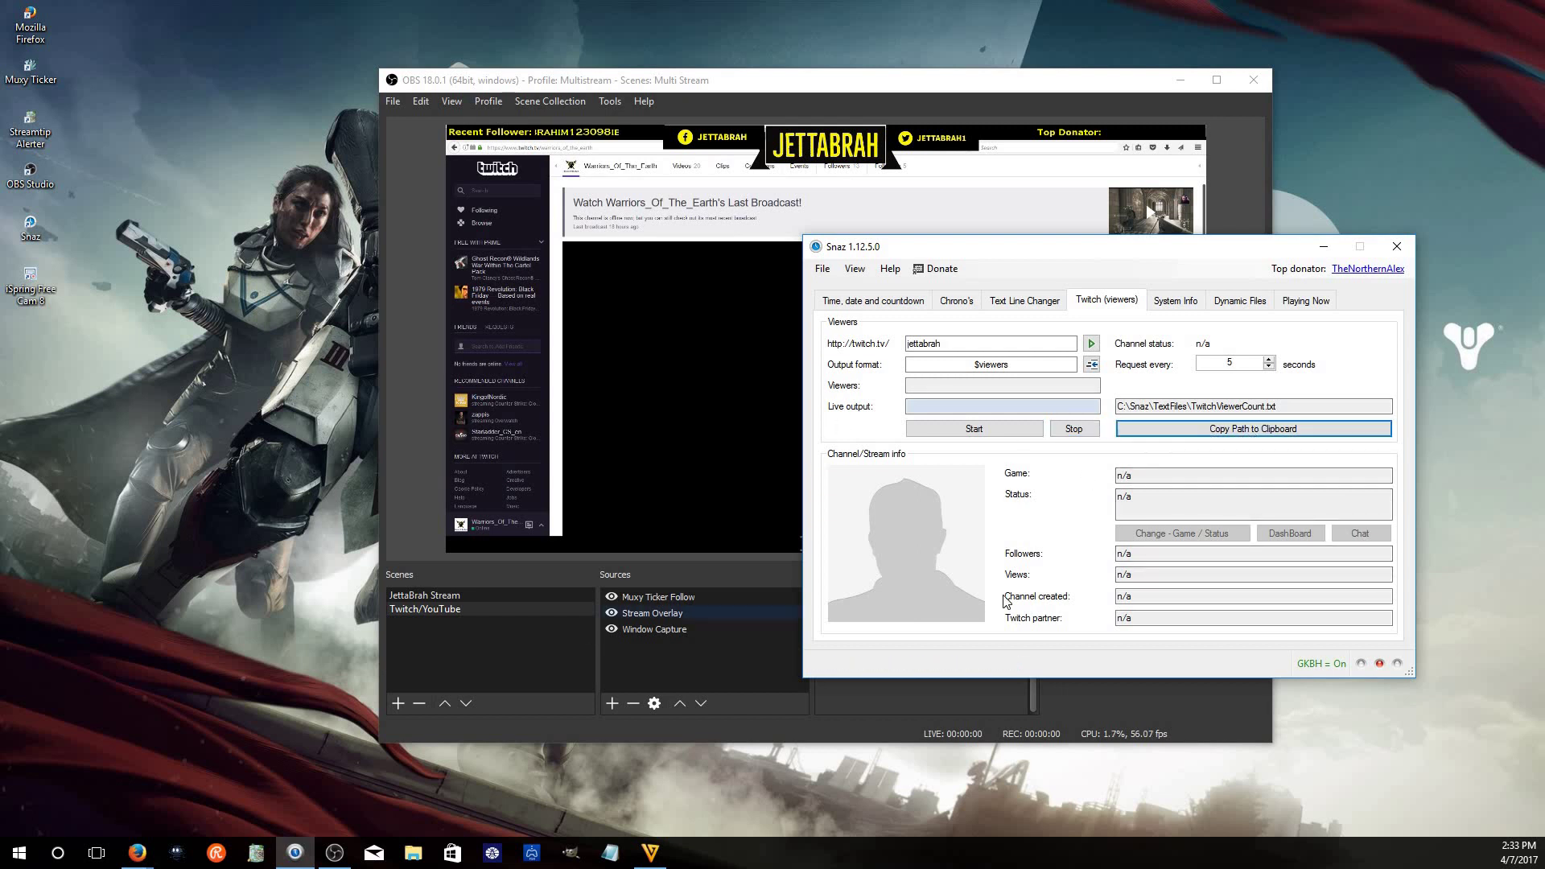
click(1323, 247)
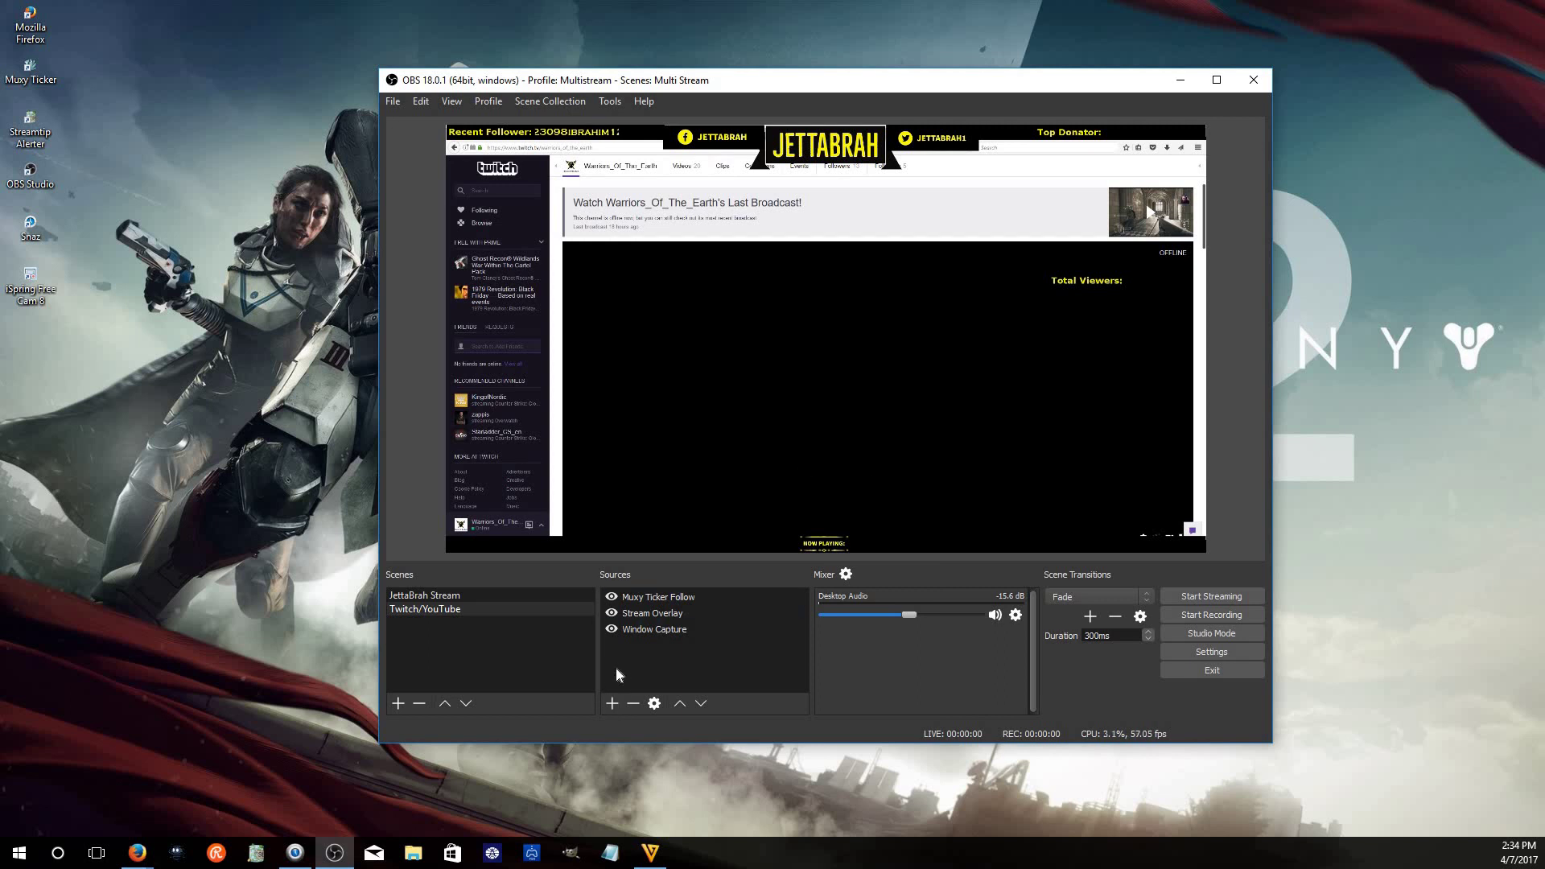
Create a new Text (GDI+) source with the default name in the Twitch/YouTube scene
click(612, 704)
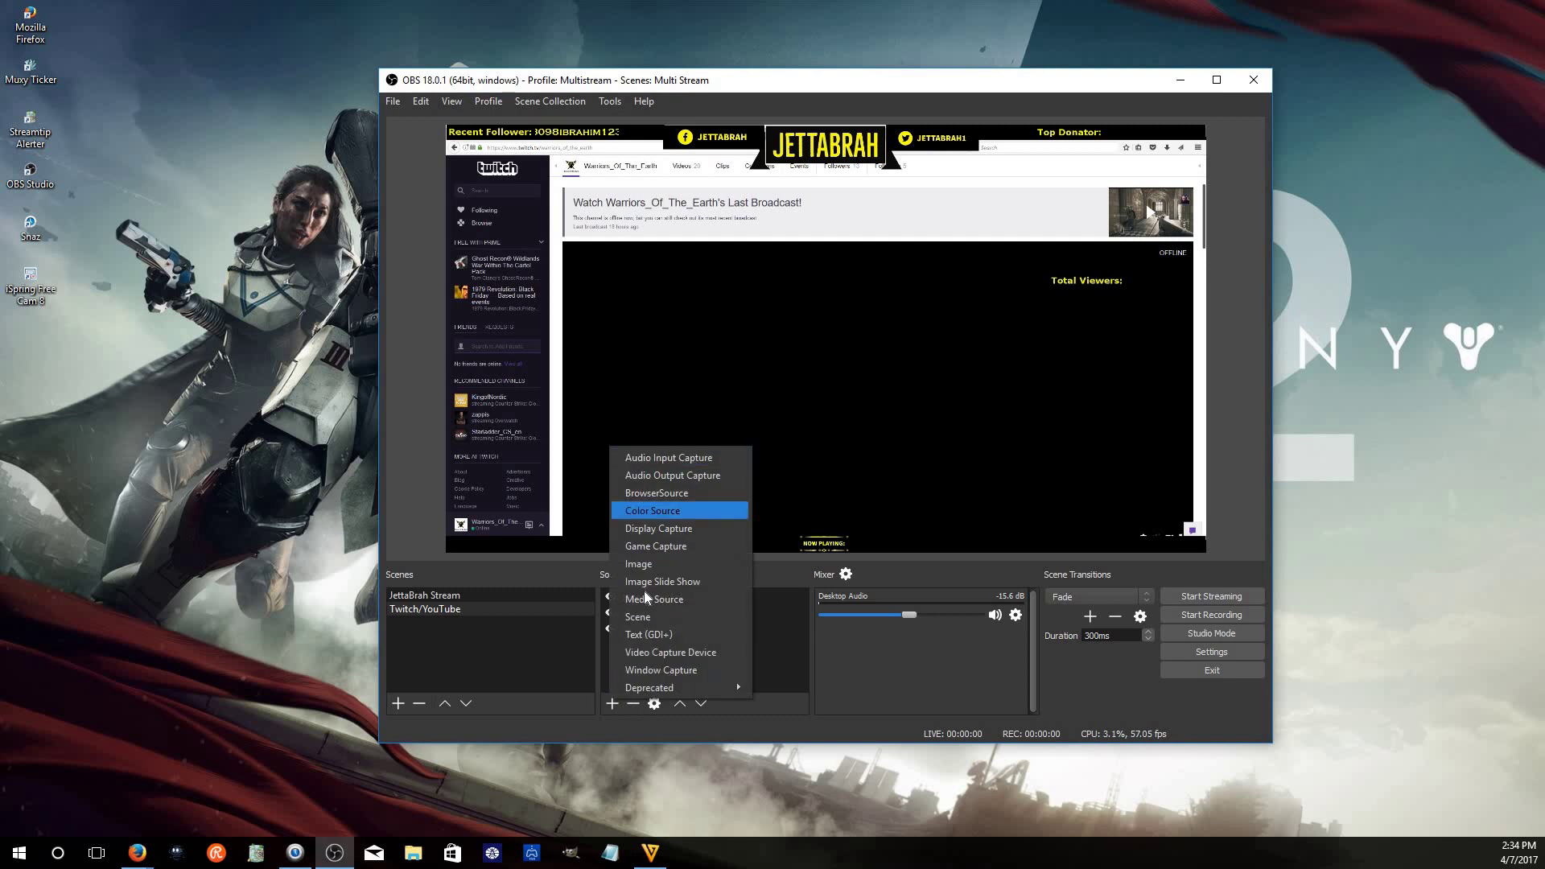
click(668, 635)
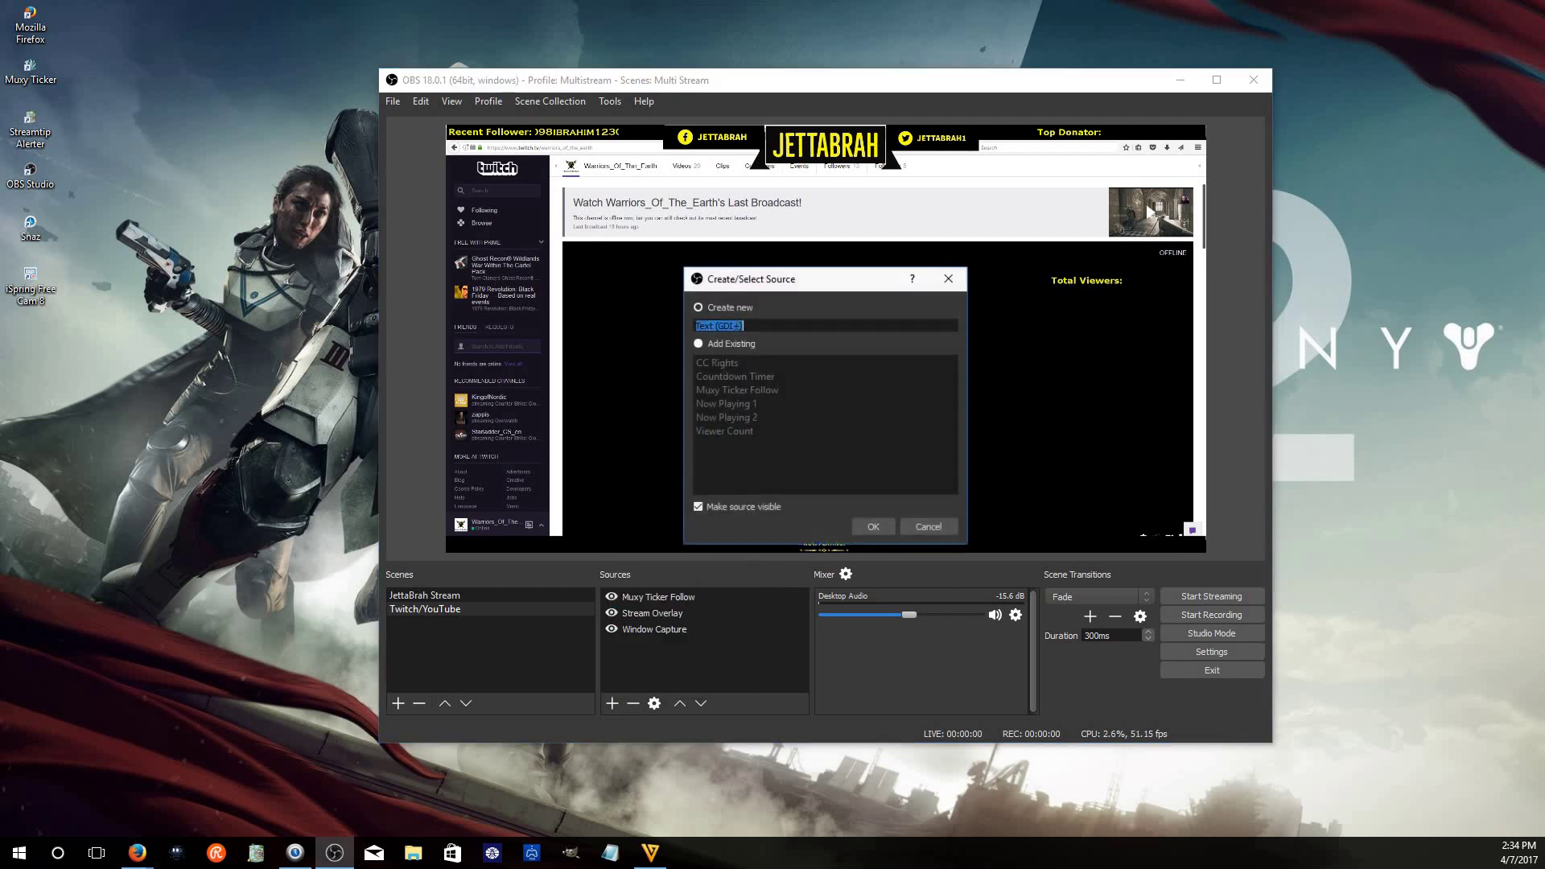
click(697, 344)
click(698, 308)
click(873, 525)
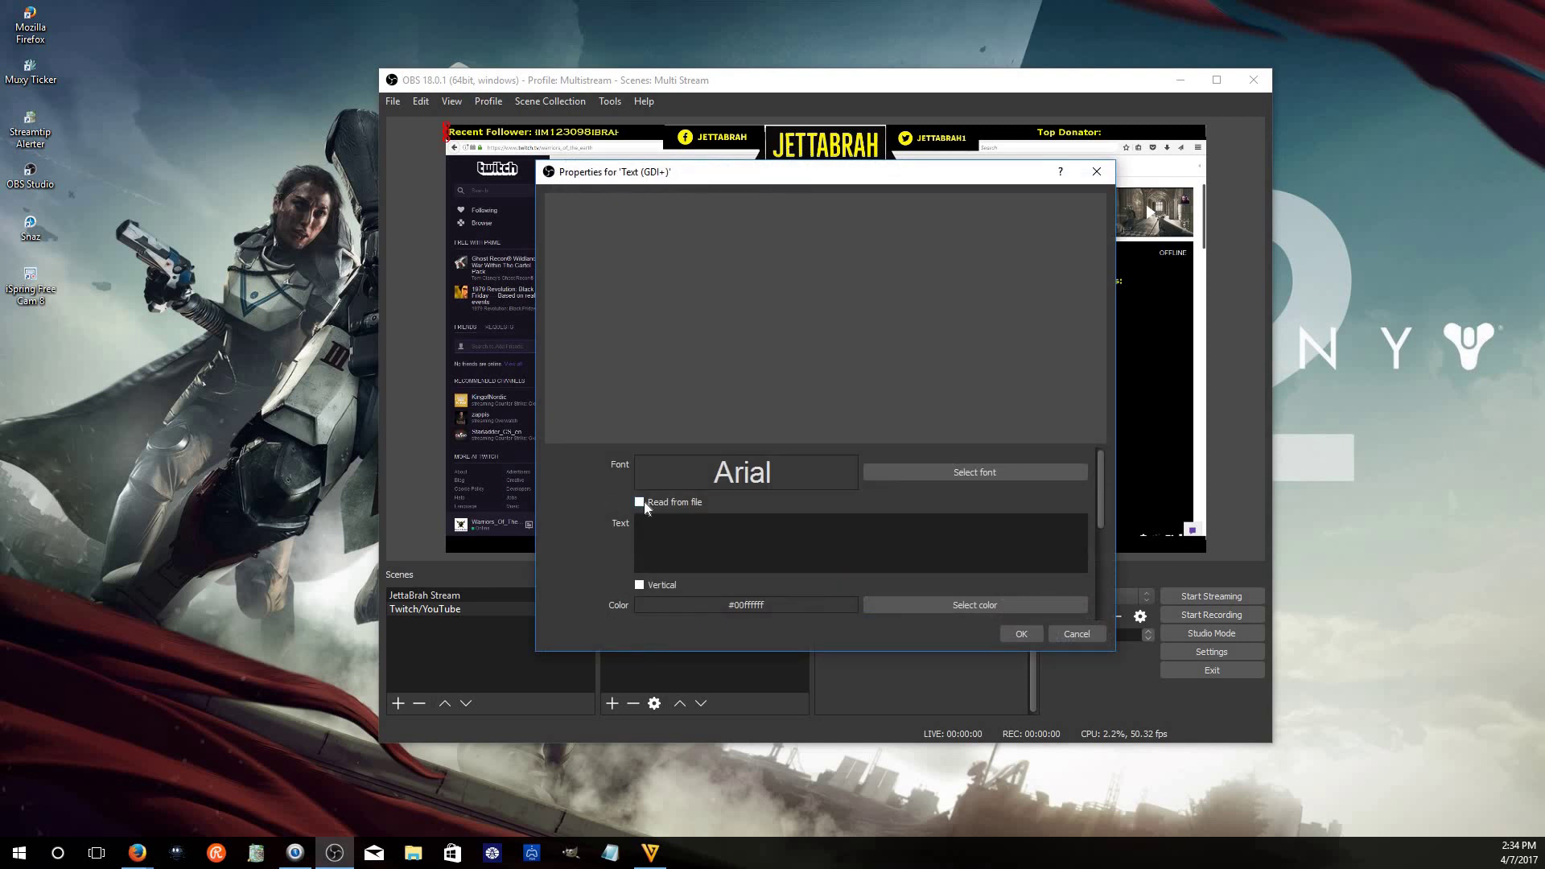
Set the new text source to read from the file C:/Snaz/TextFiles/TwitchViewerCount.txt
click(643, 500)
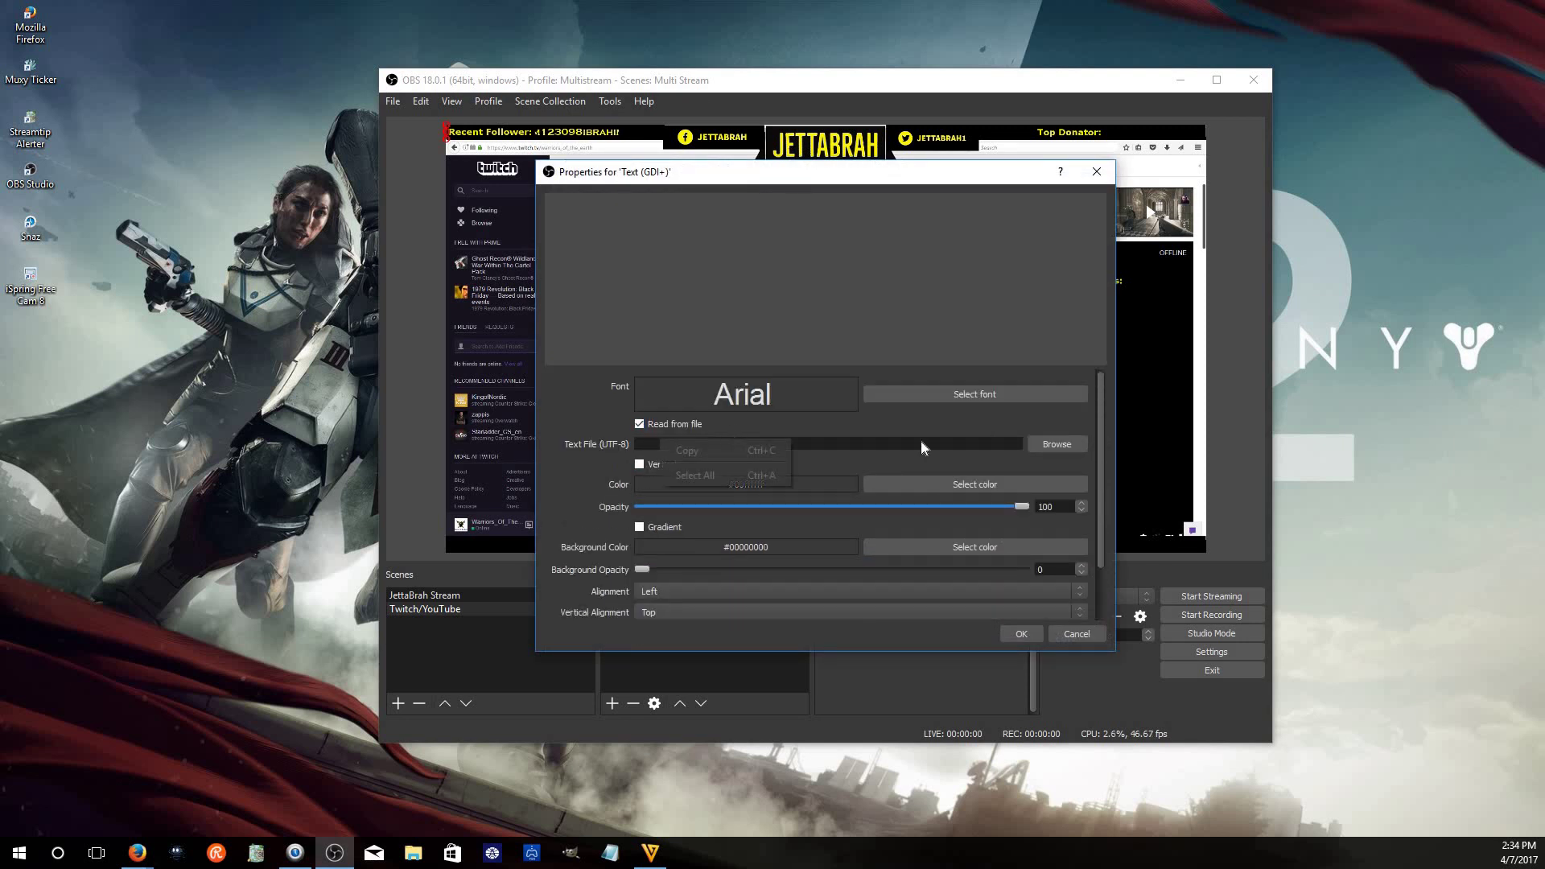
click(1046, 445)
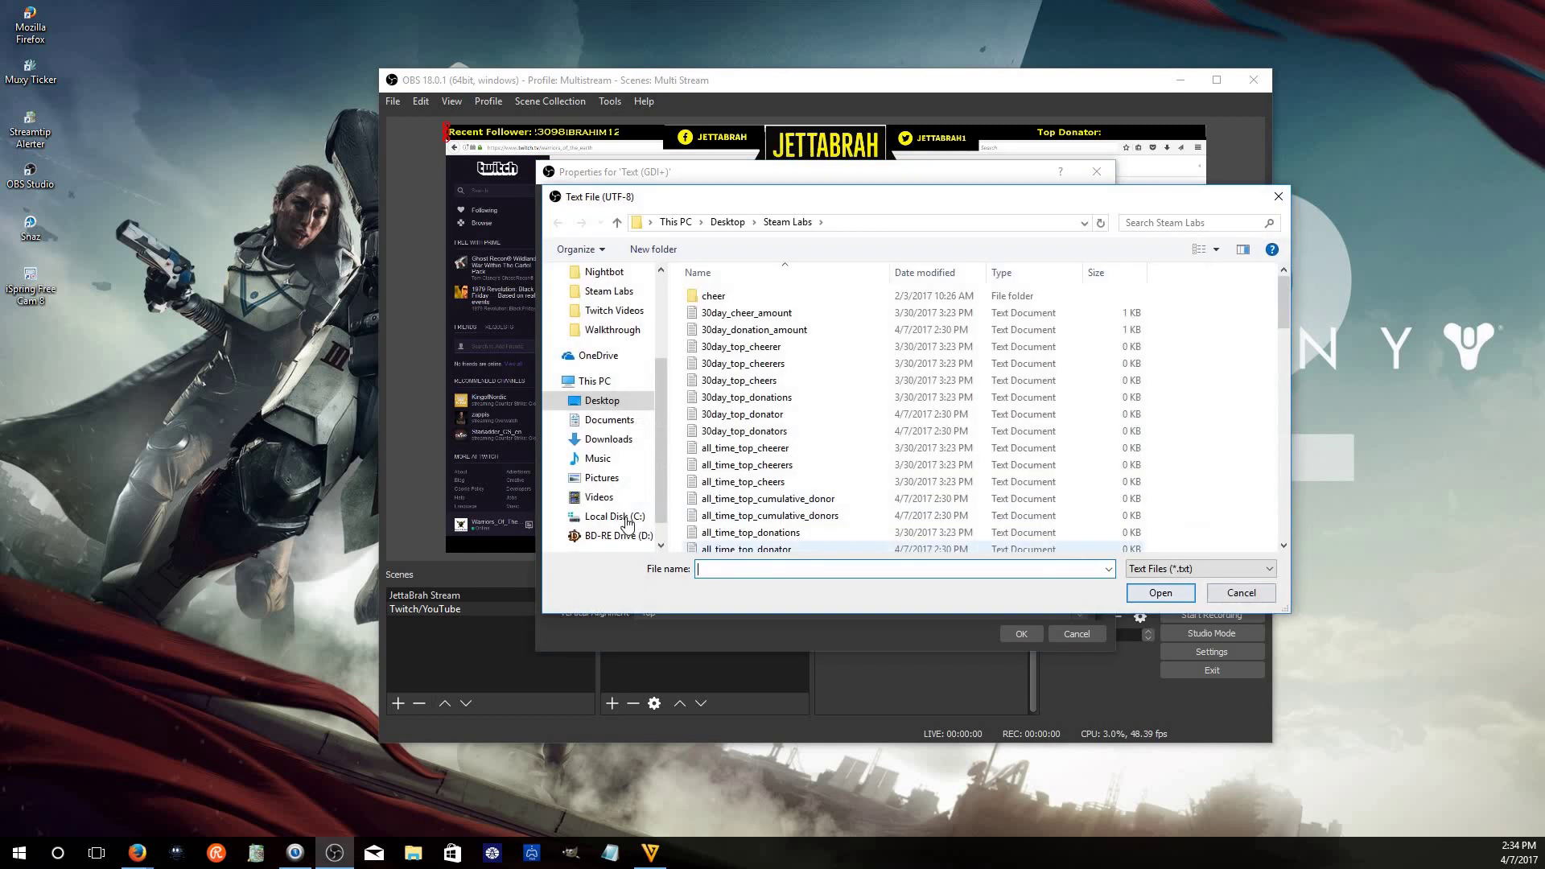
click(614, 516)
click(776, 481)
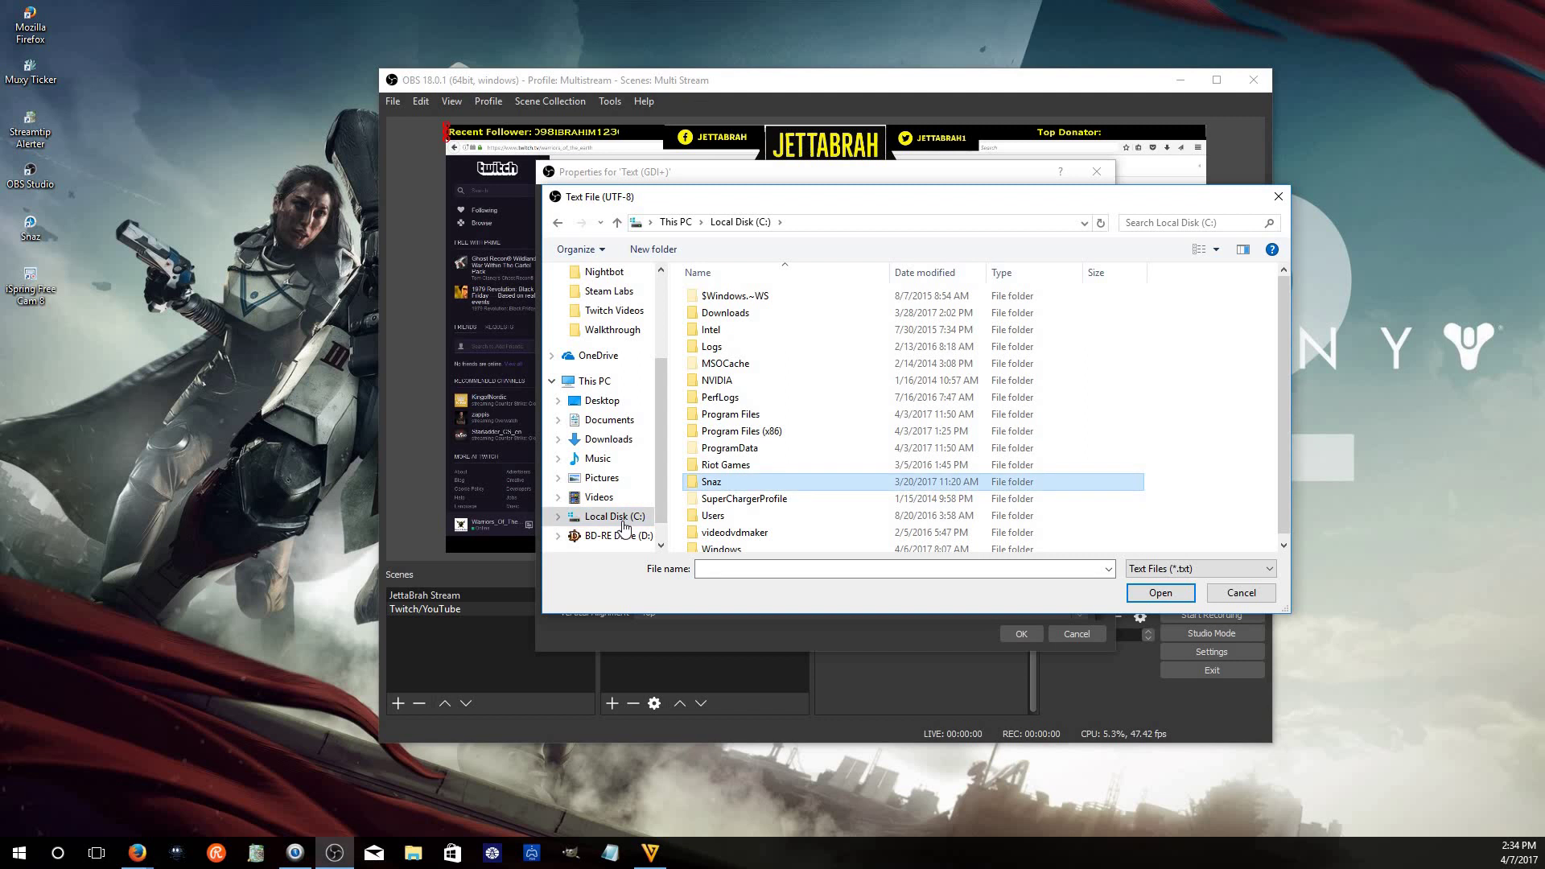
double_click(776, 481)
click(740, 346)
double_click(741, 342)
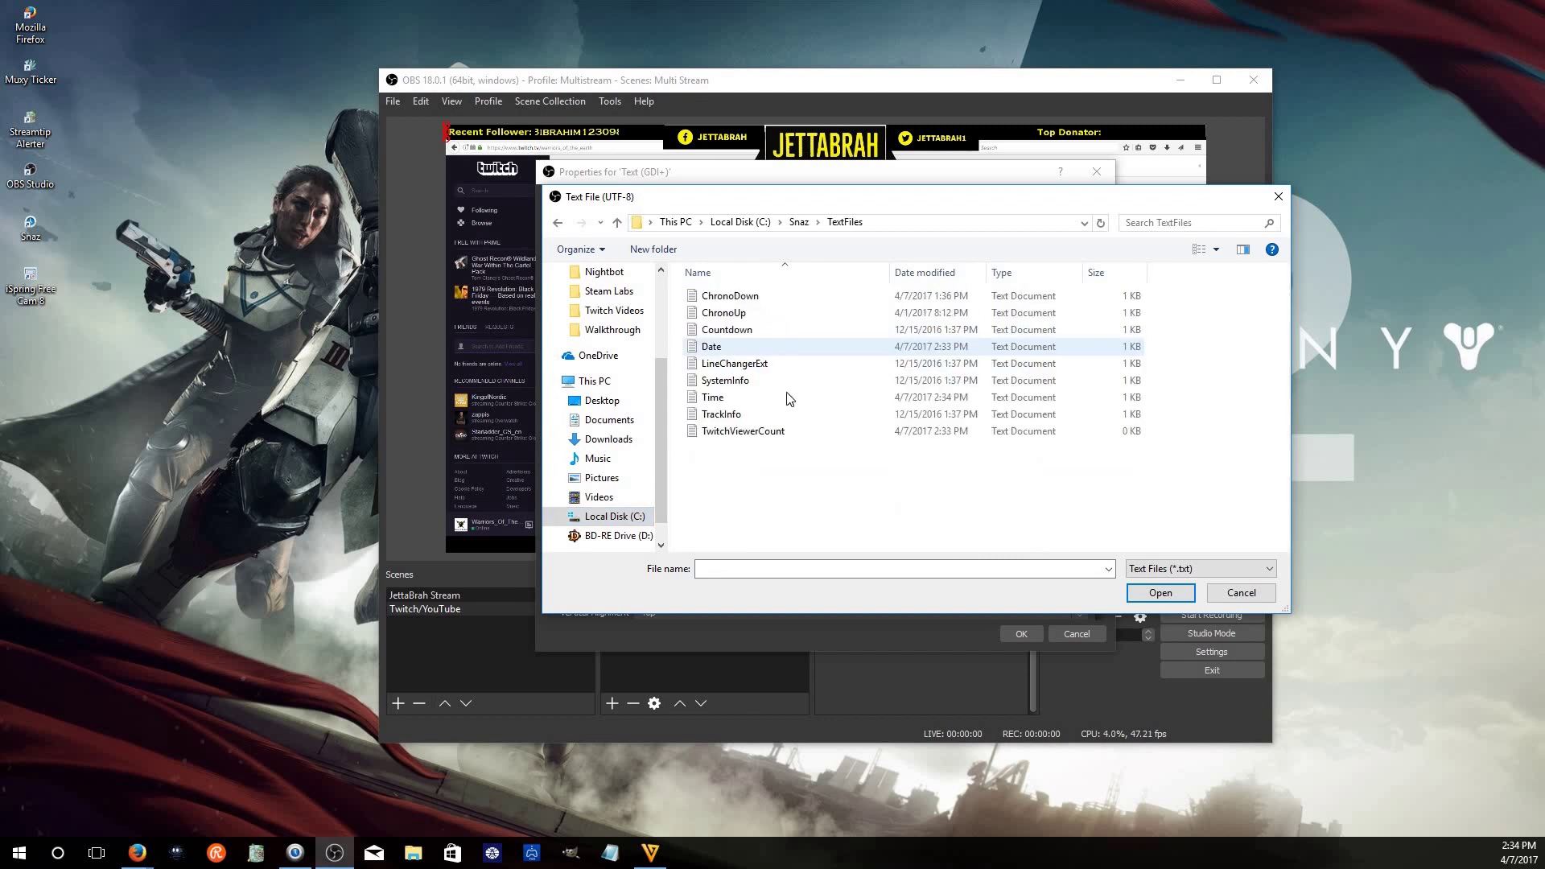
double_click(761, 433)
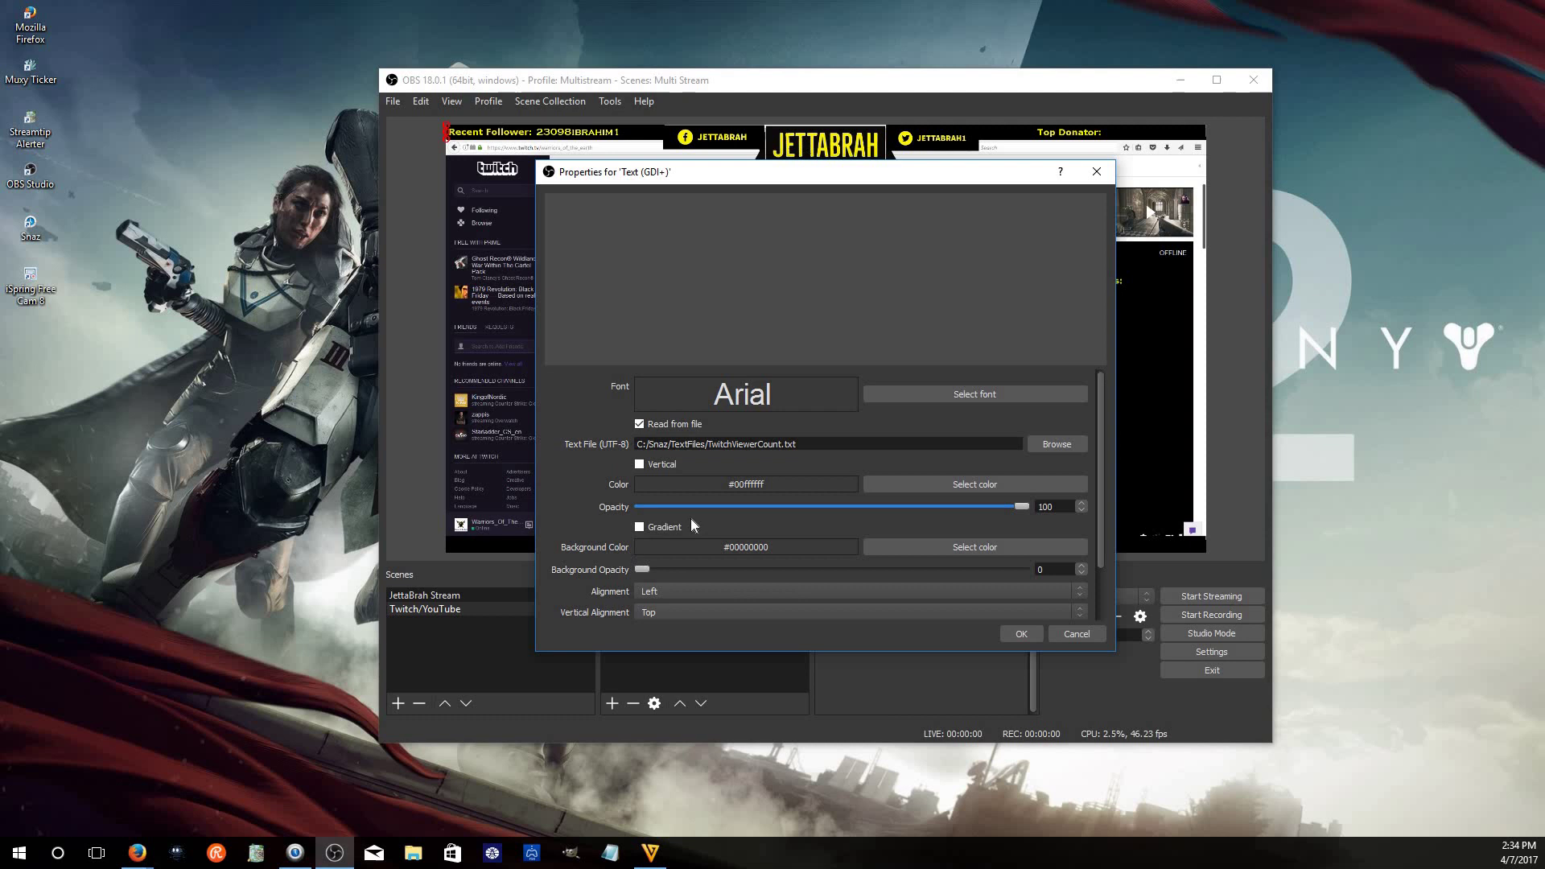
Cancel the text source's properties and remove the source from the scene
click(1076, 634)
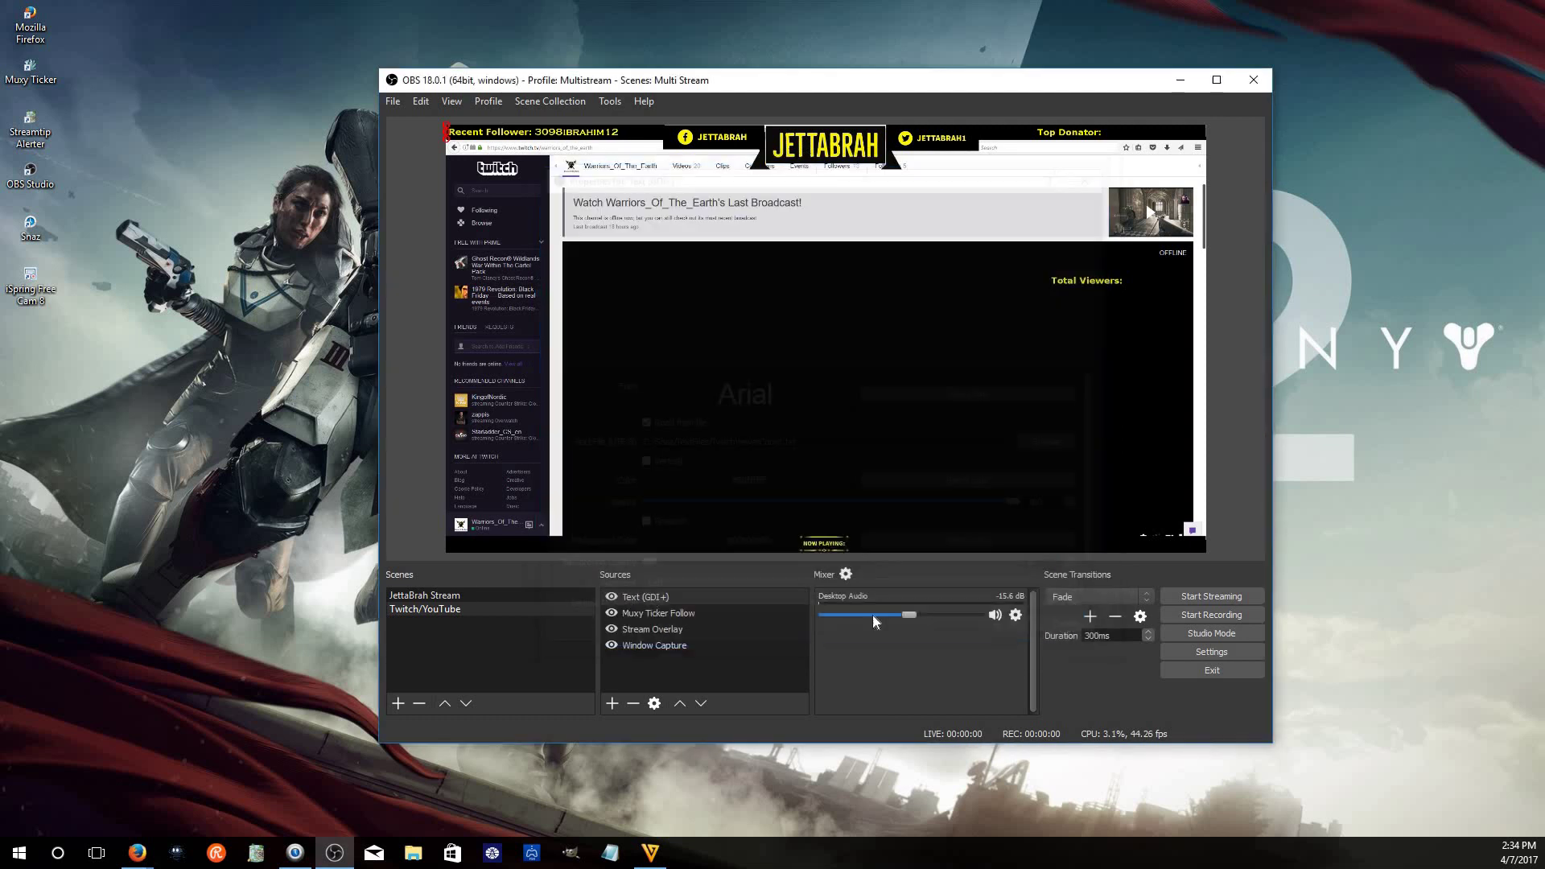
click(633, 703)
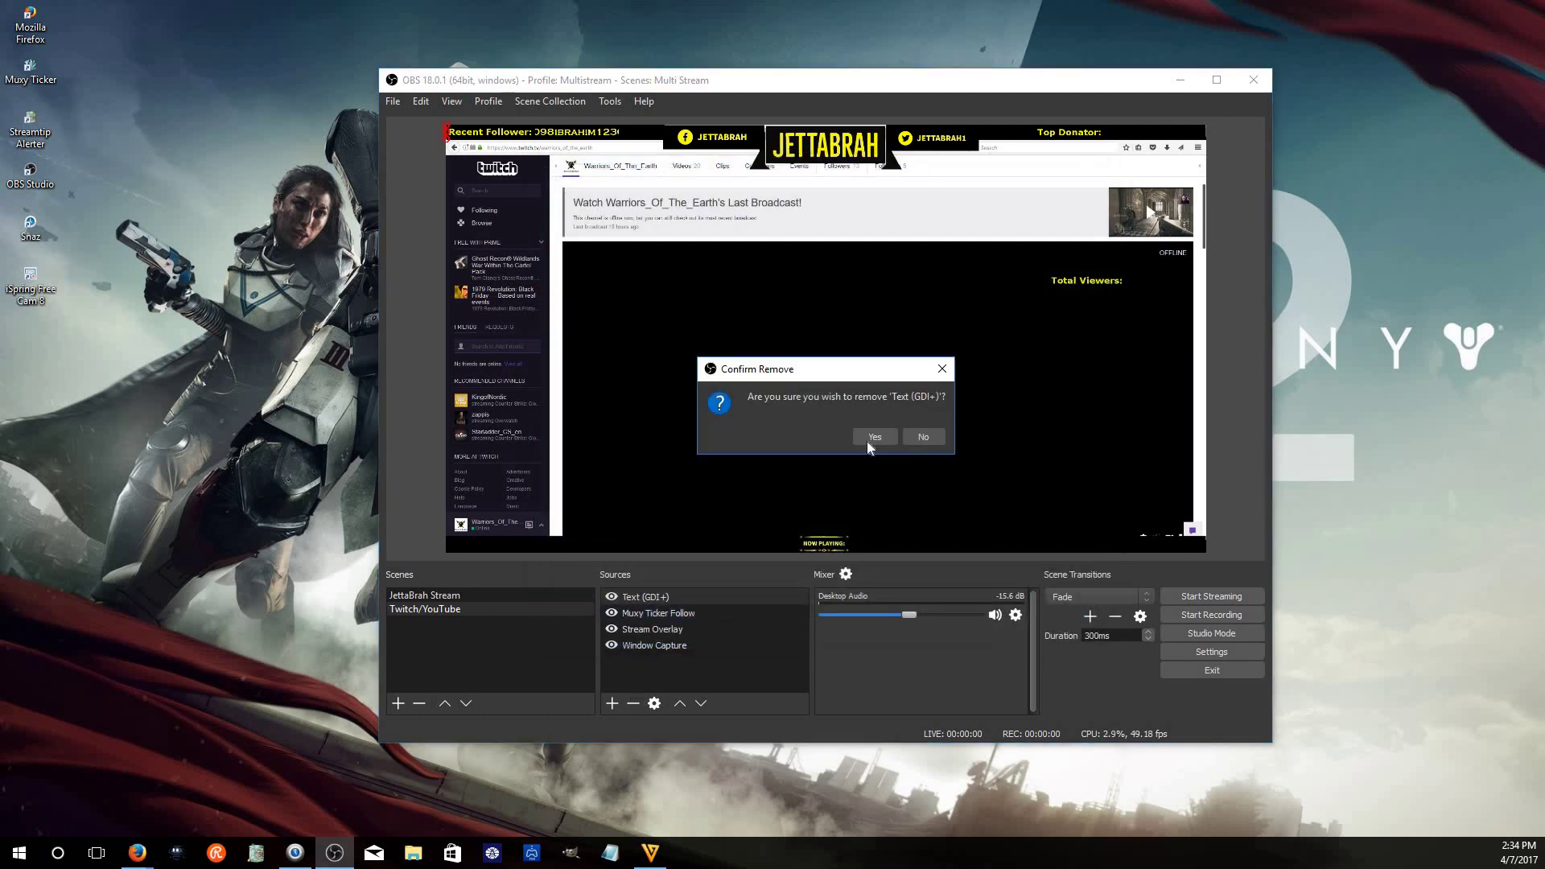
key(Return)
Add the existing Viewer Count text source to the Twitch/YouTube scene
click(620, 702)
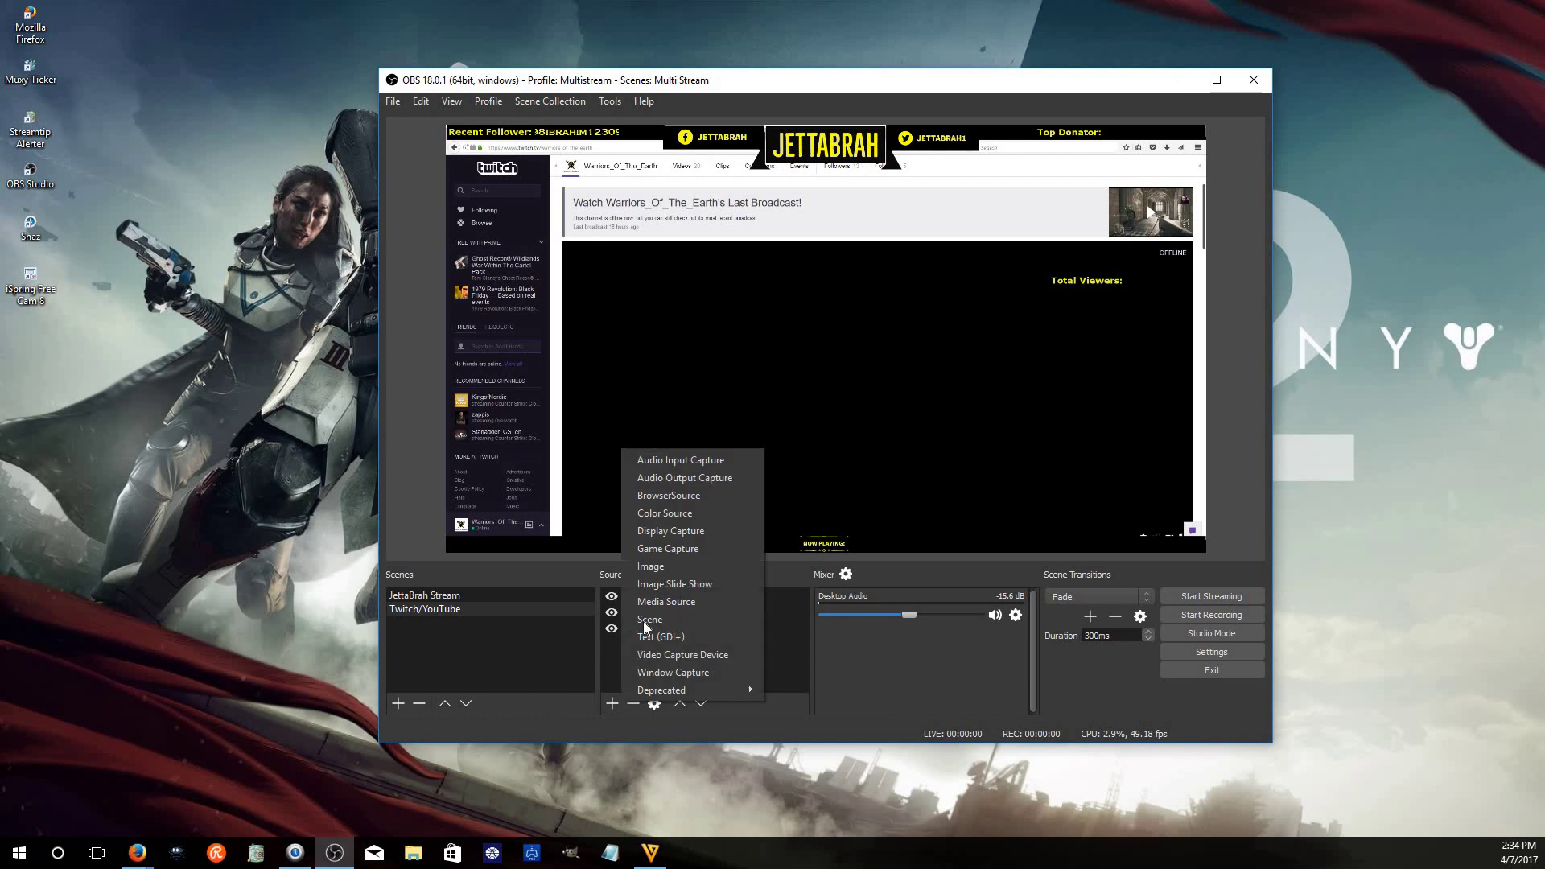
click(687, 636)
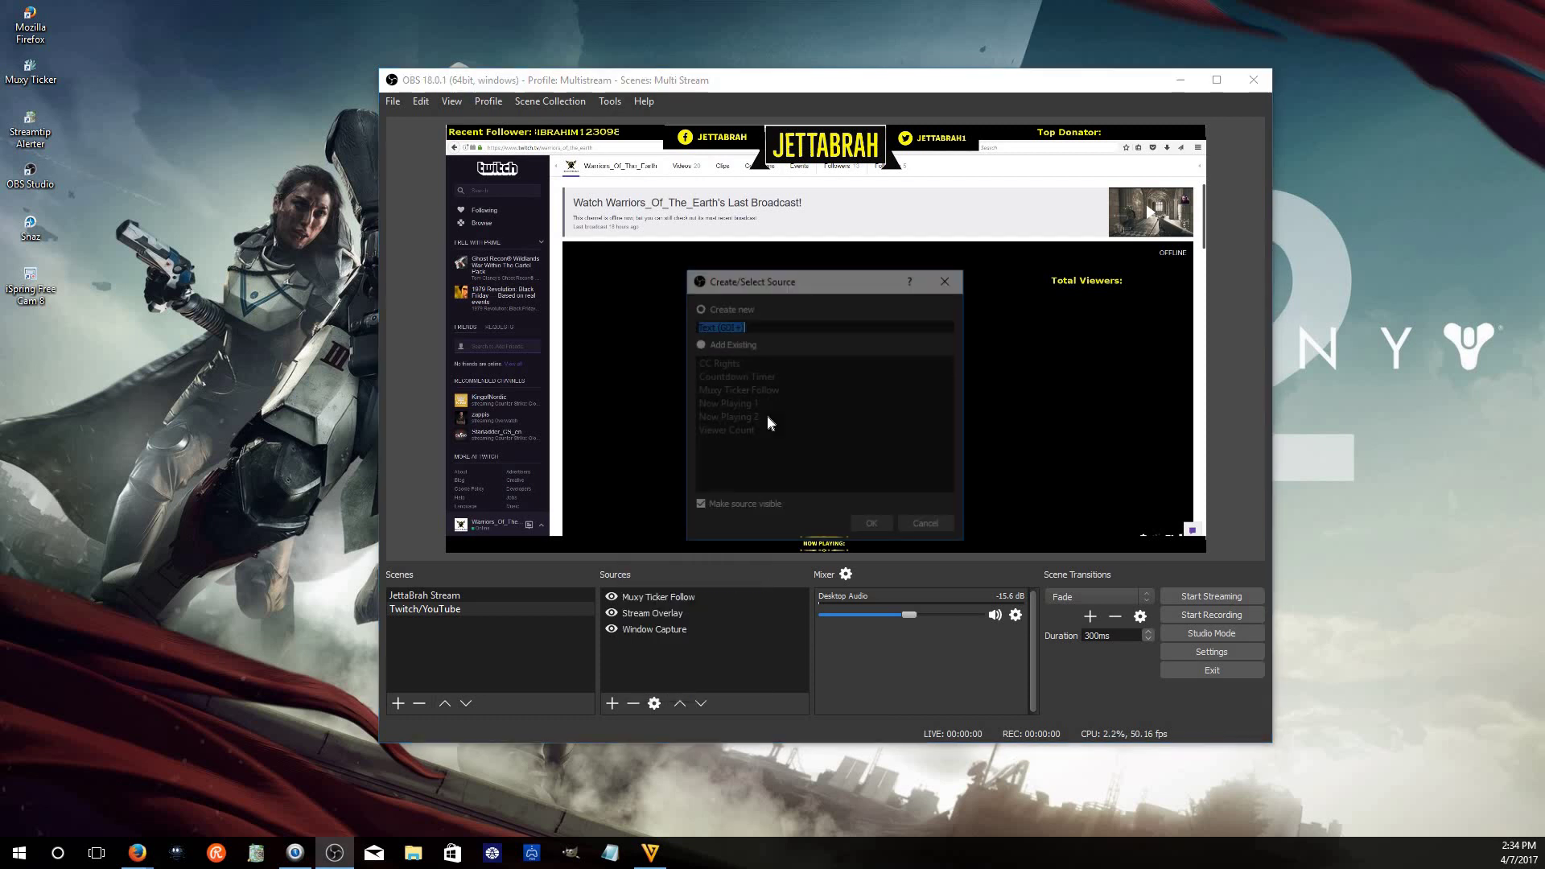
click(697, 342)
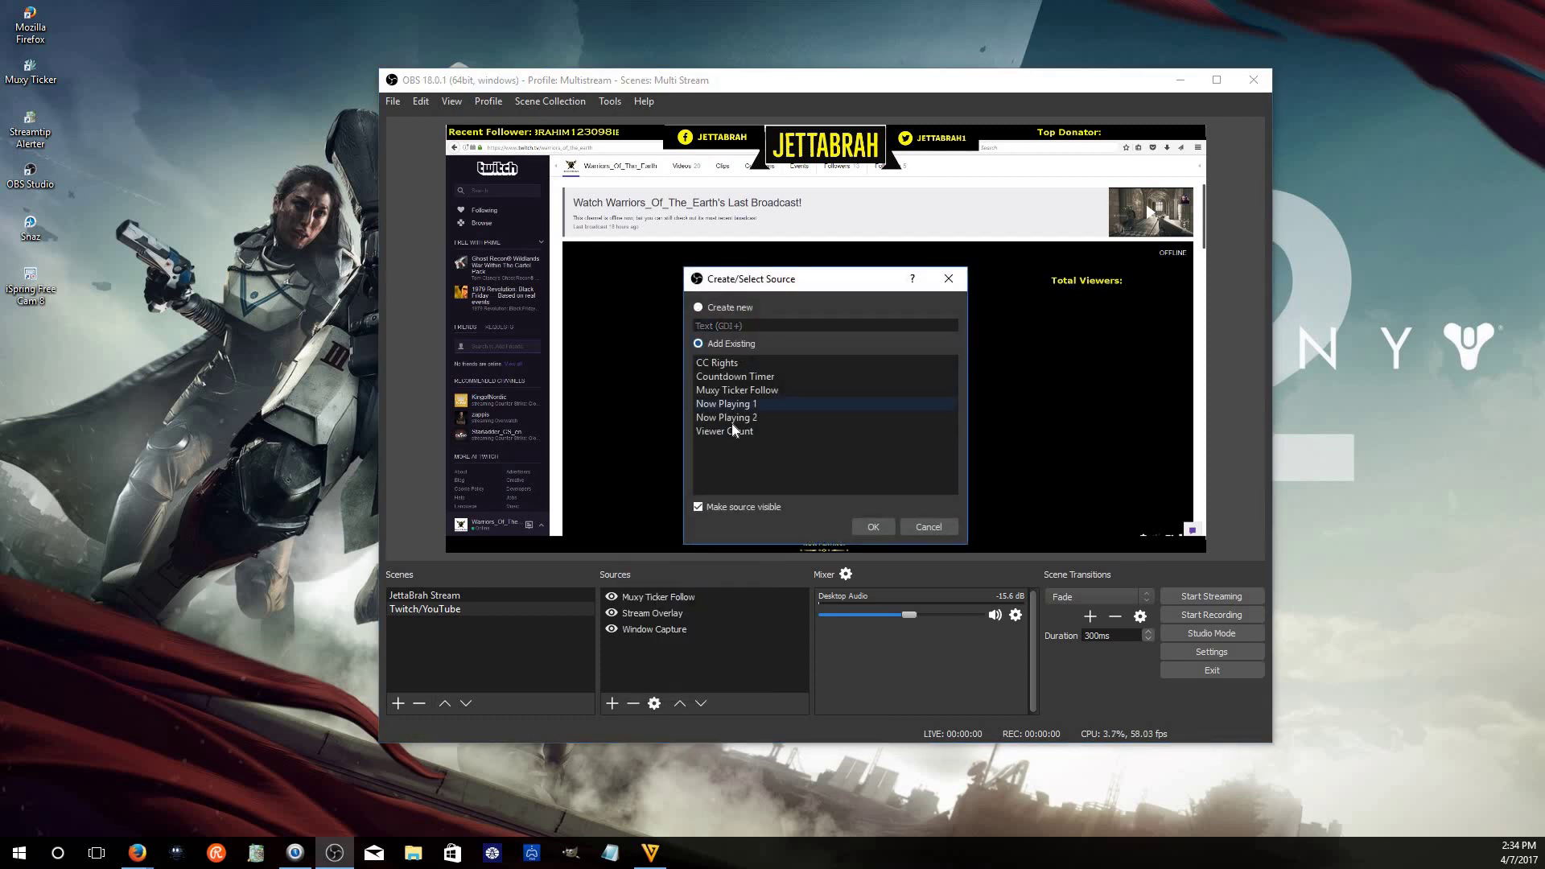
click(733, 432)
click(873, 525)
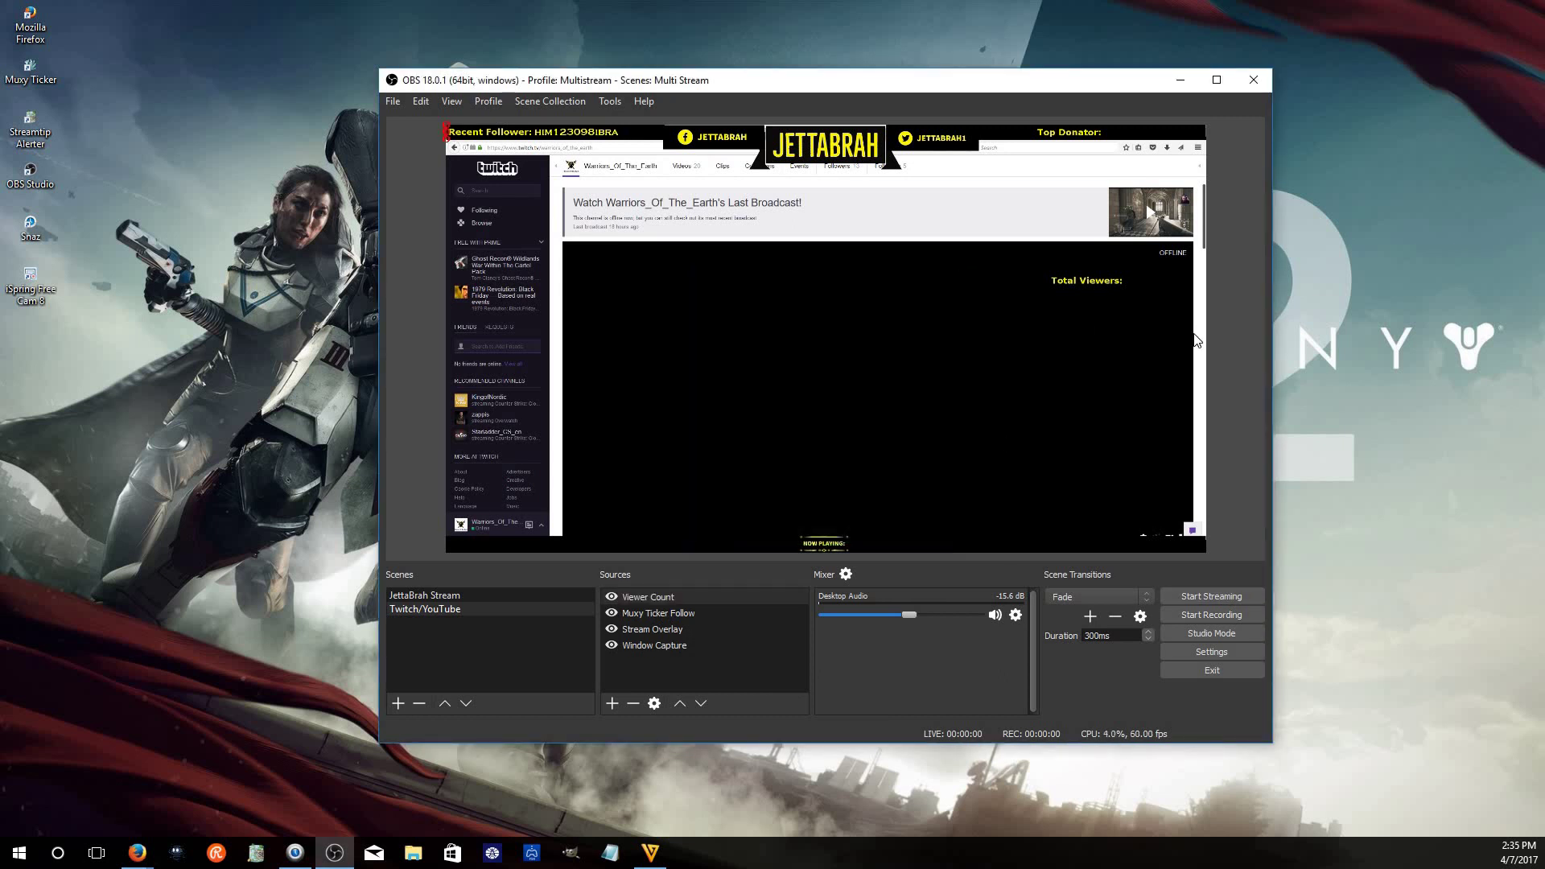
click(702, 667)
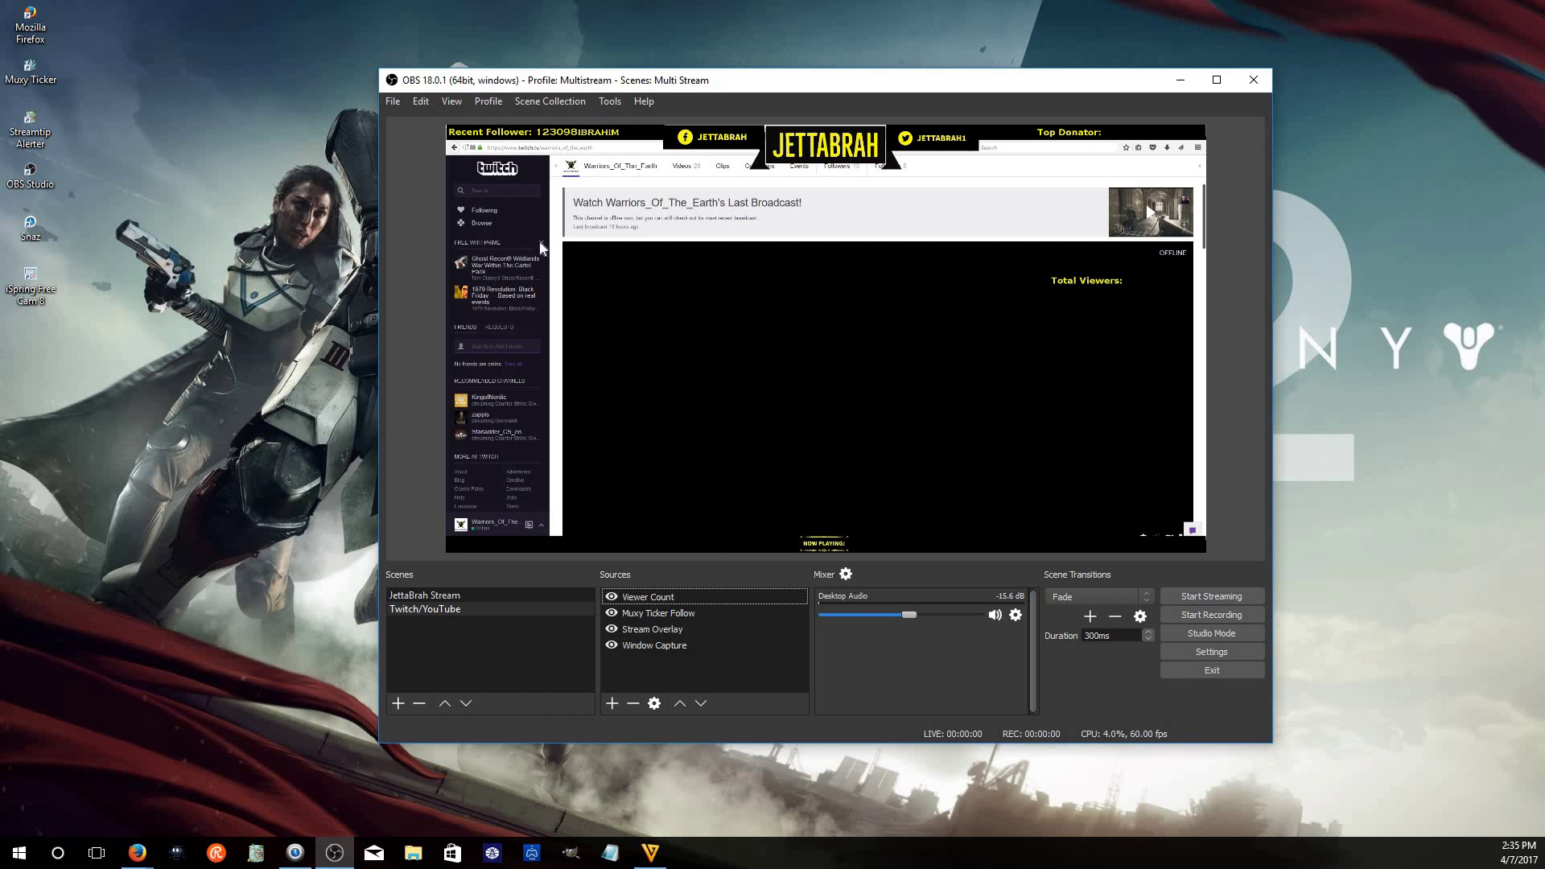
Restore Snaz, start the Twitch viewer output for jettabrah again and move the window clear of the preview's viewer label
click(295, 852)
click(1017, 428)
drag(1159, 248, 1432, 348)
drag(1161, 337, 952, 319)
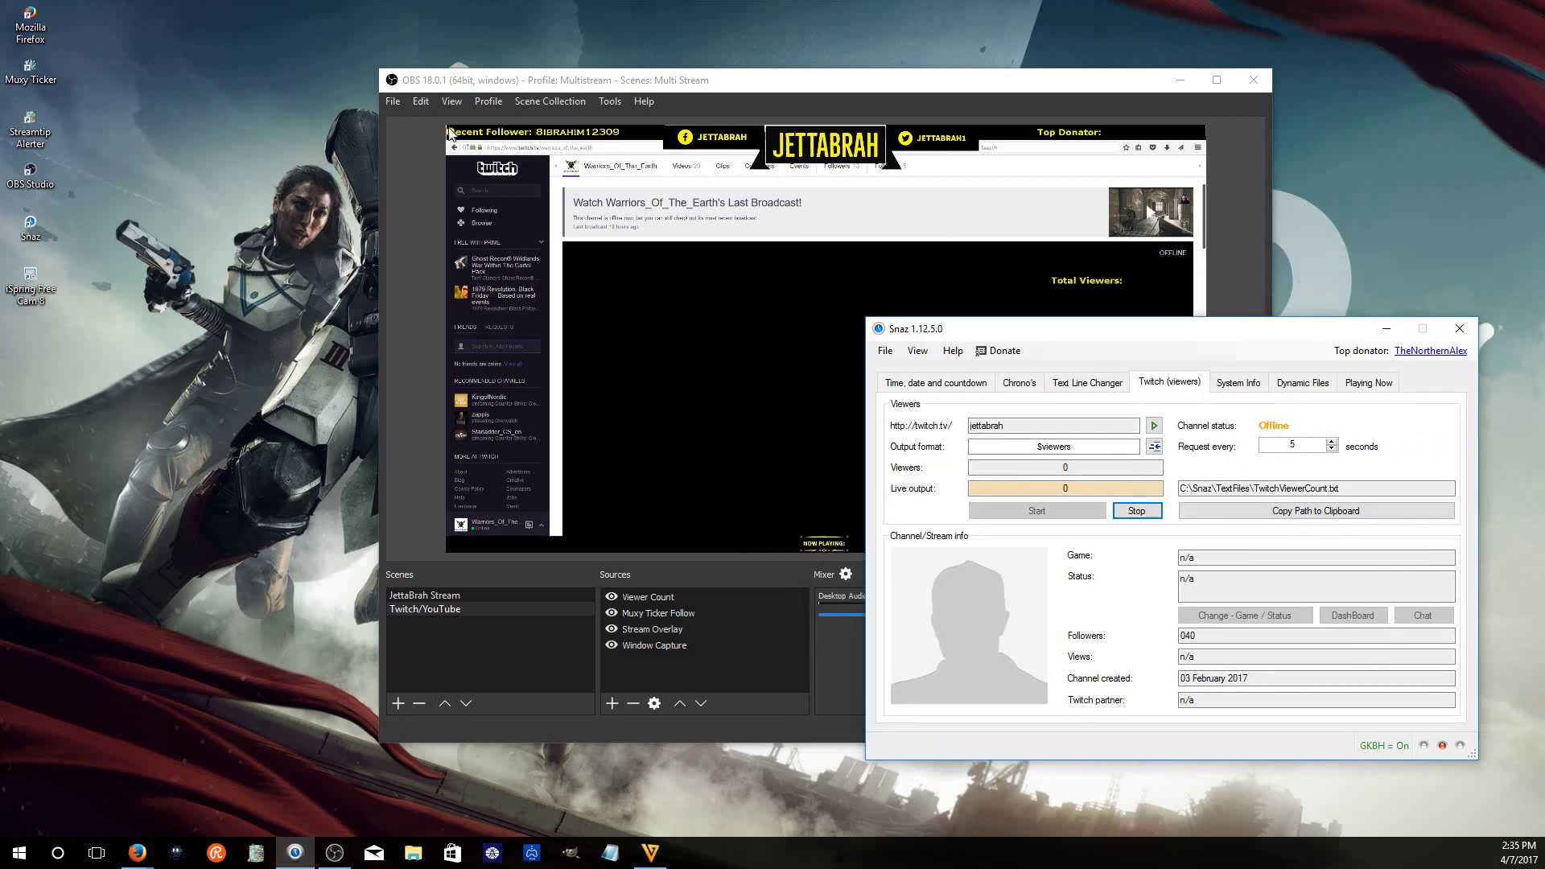
Return to OBS and check the Viewer Count text beside the Total Viewers label in the preview
click(556, 170)
click(1141, 276)
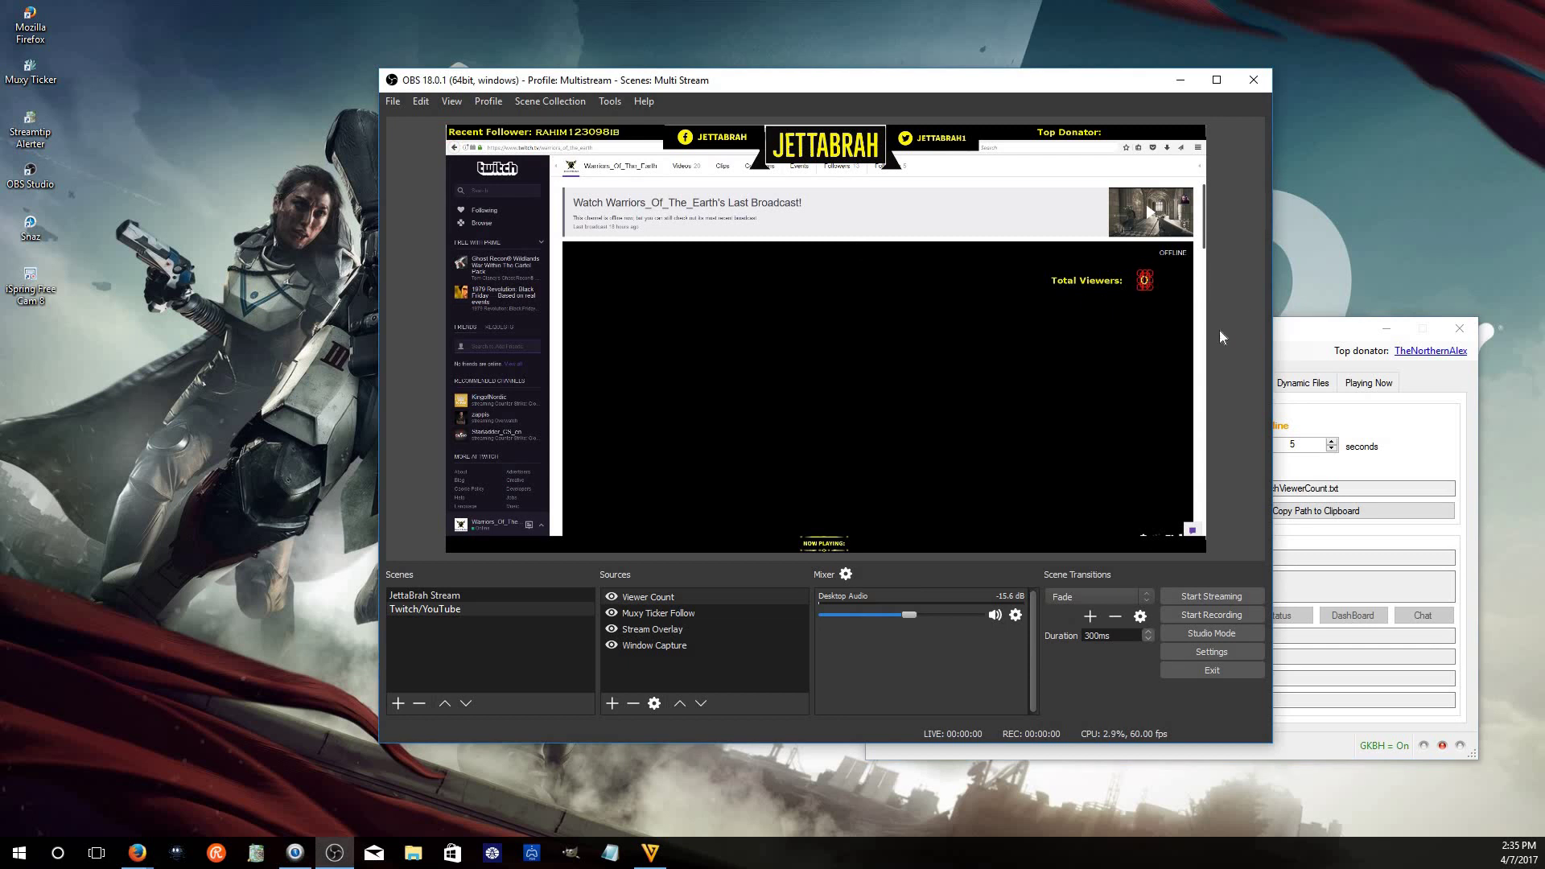
click(1199, 338)
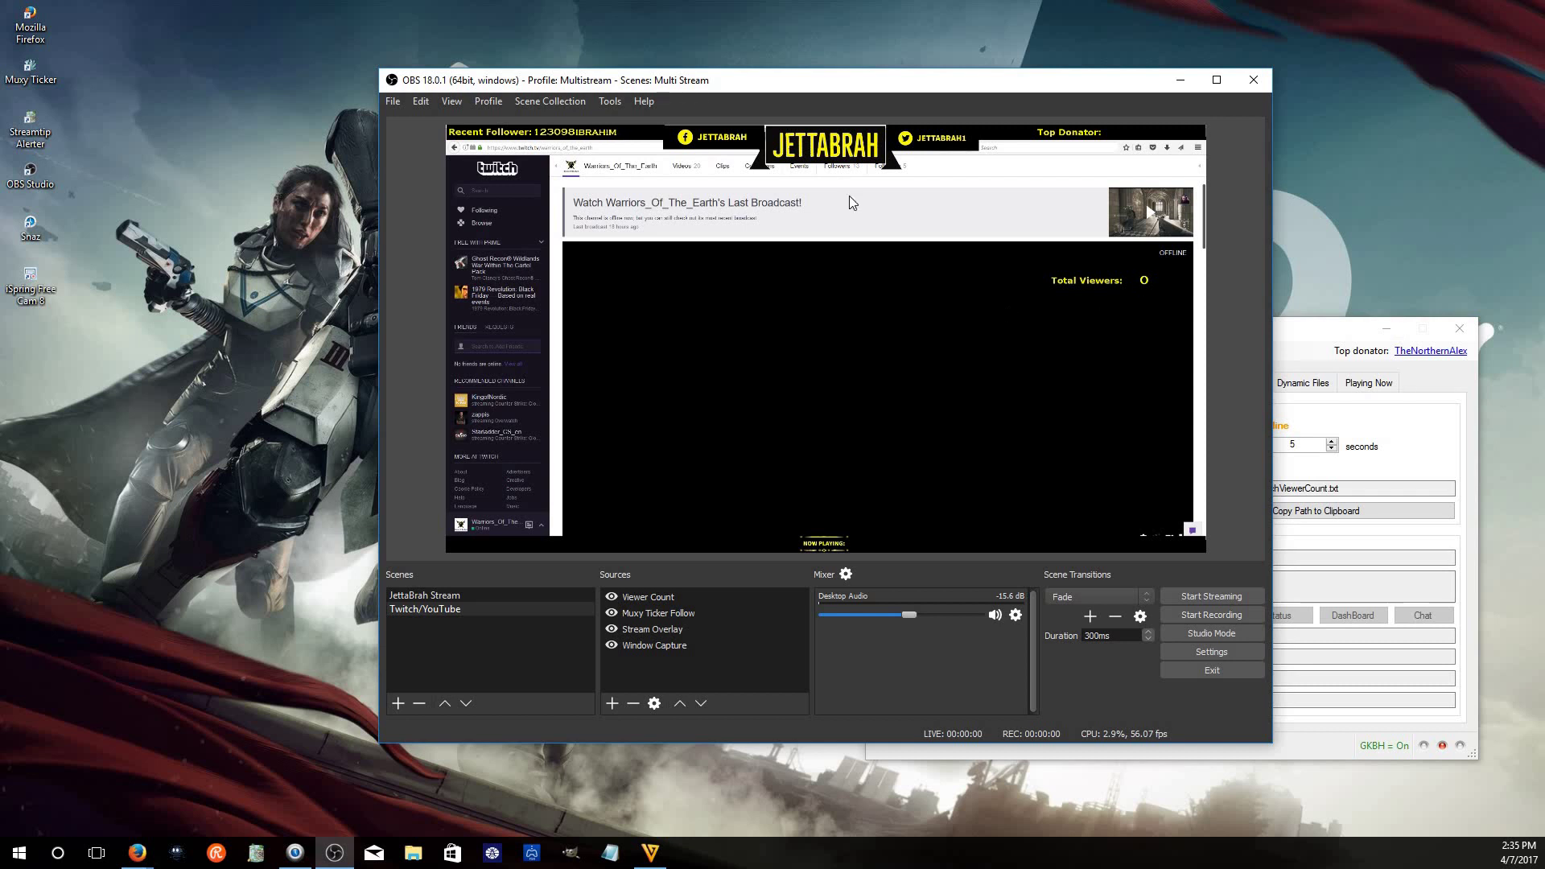
Bring Snaz forward and minimize it, then switch to the Restream.io dashboard in Firefox
click(1297, 348)
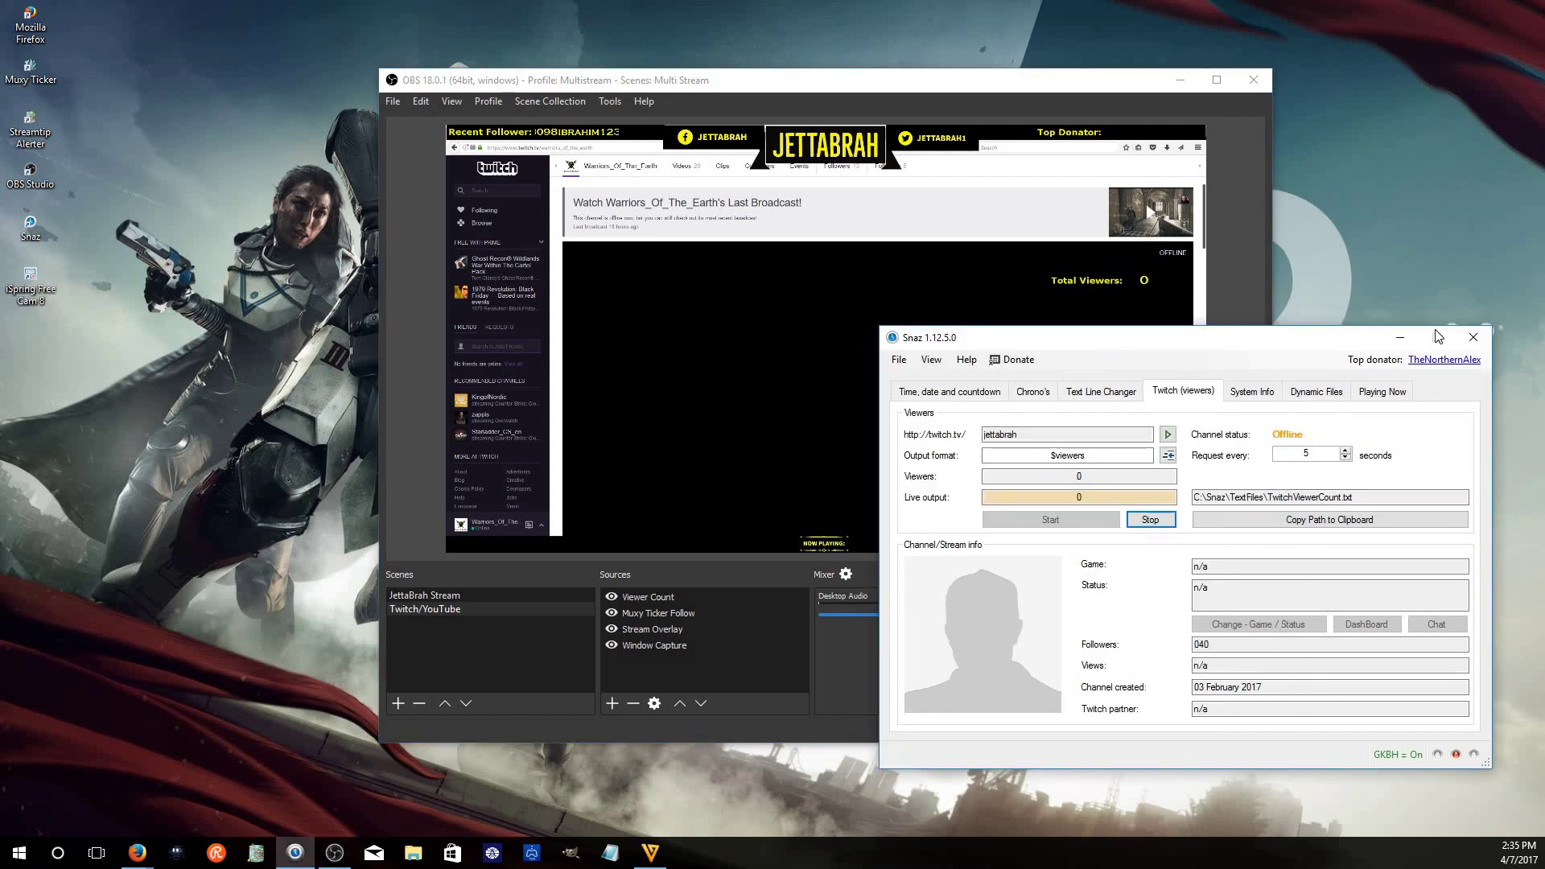
click(1400, 337)
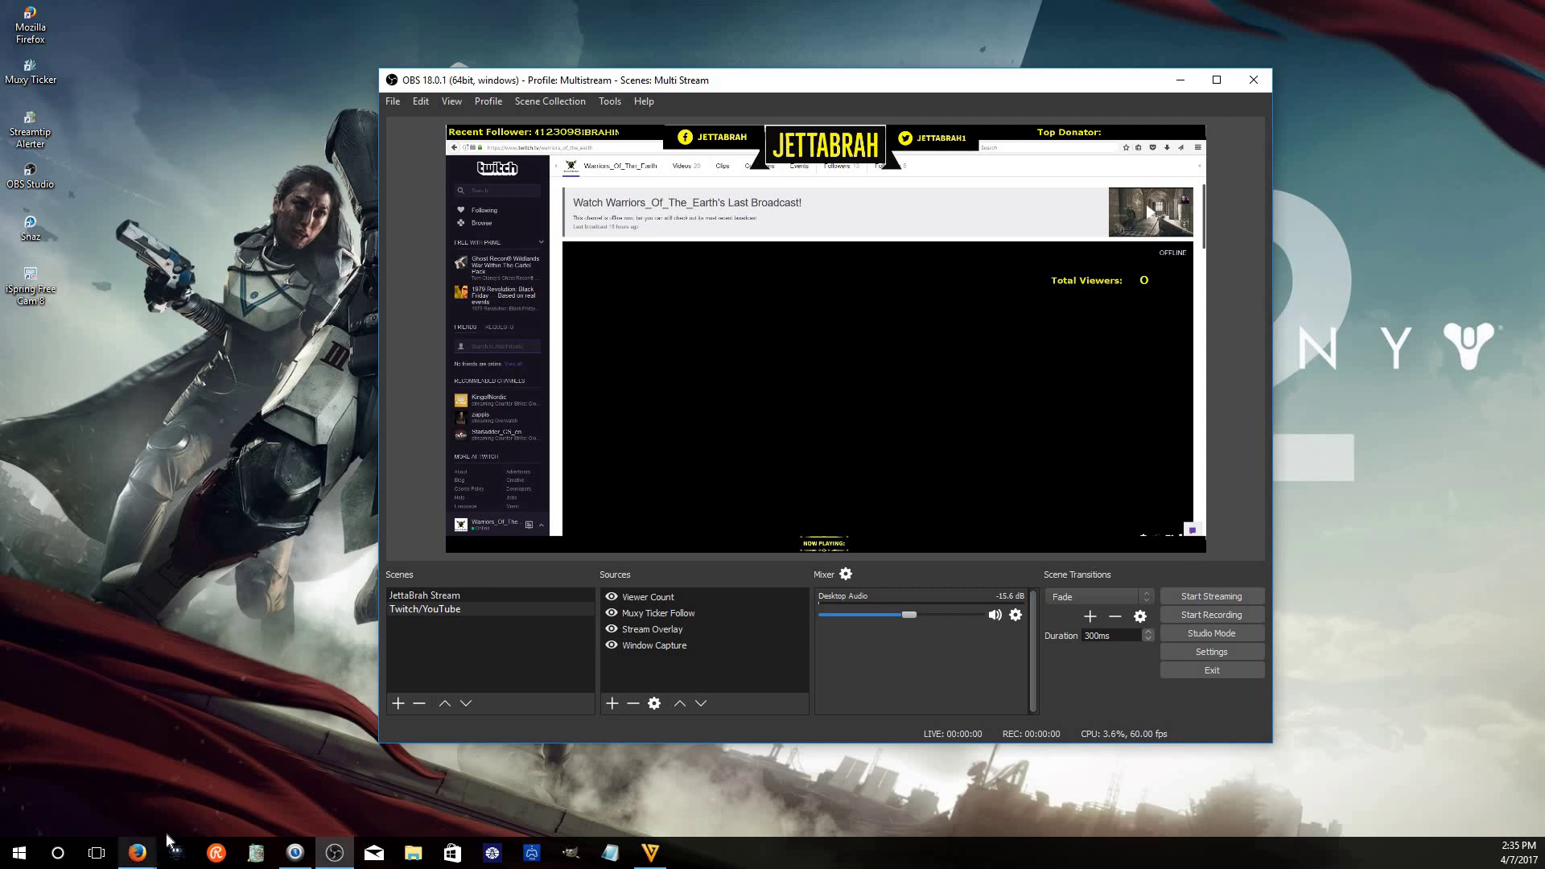
mouse_move(137, 852)
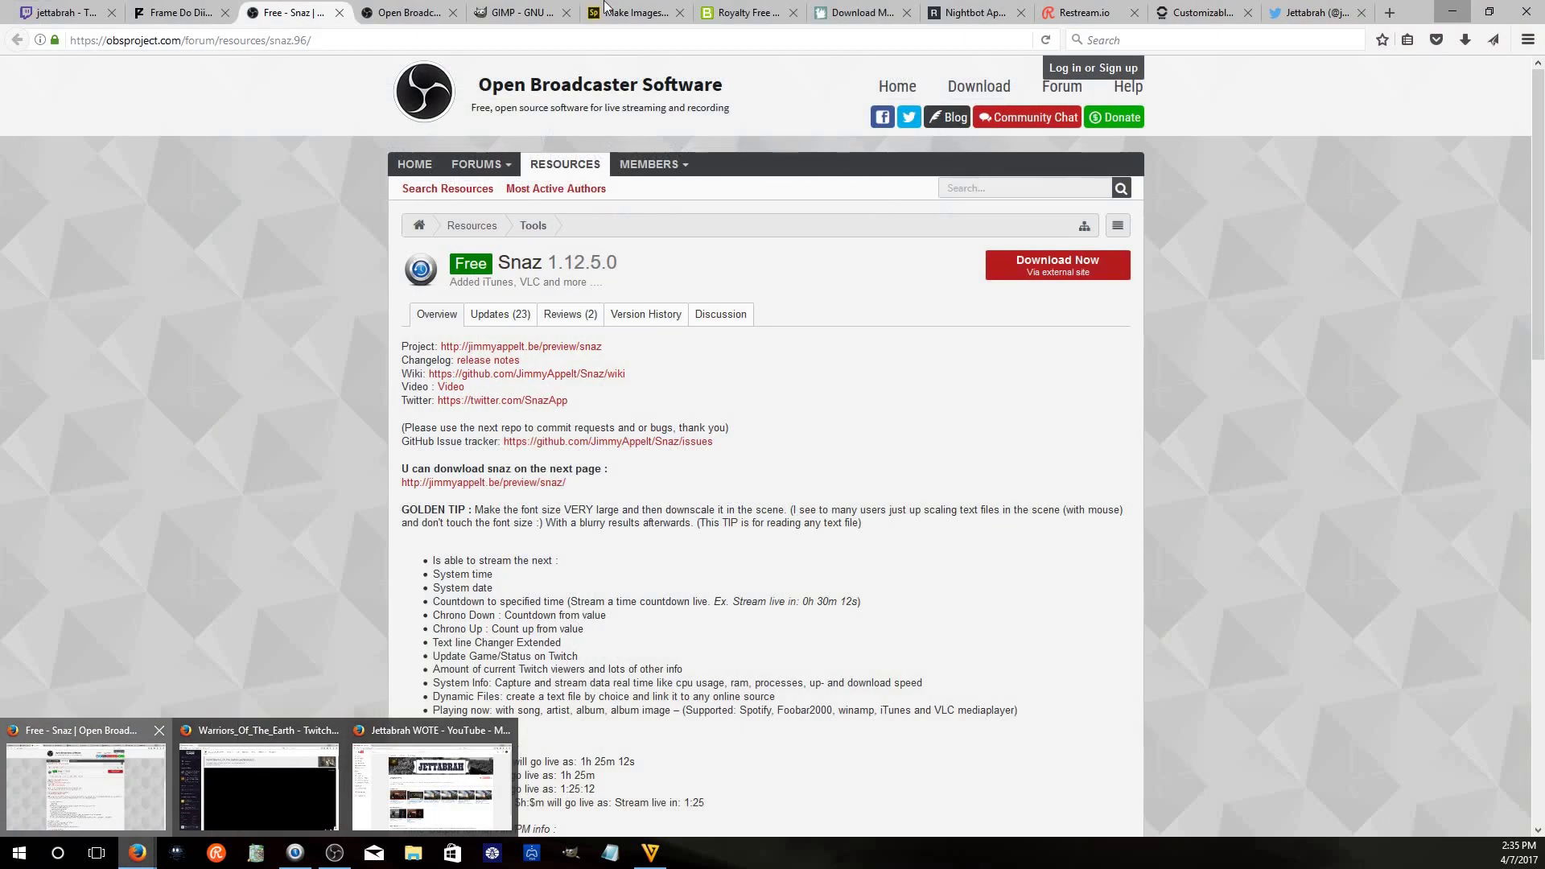
click(152, 784)
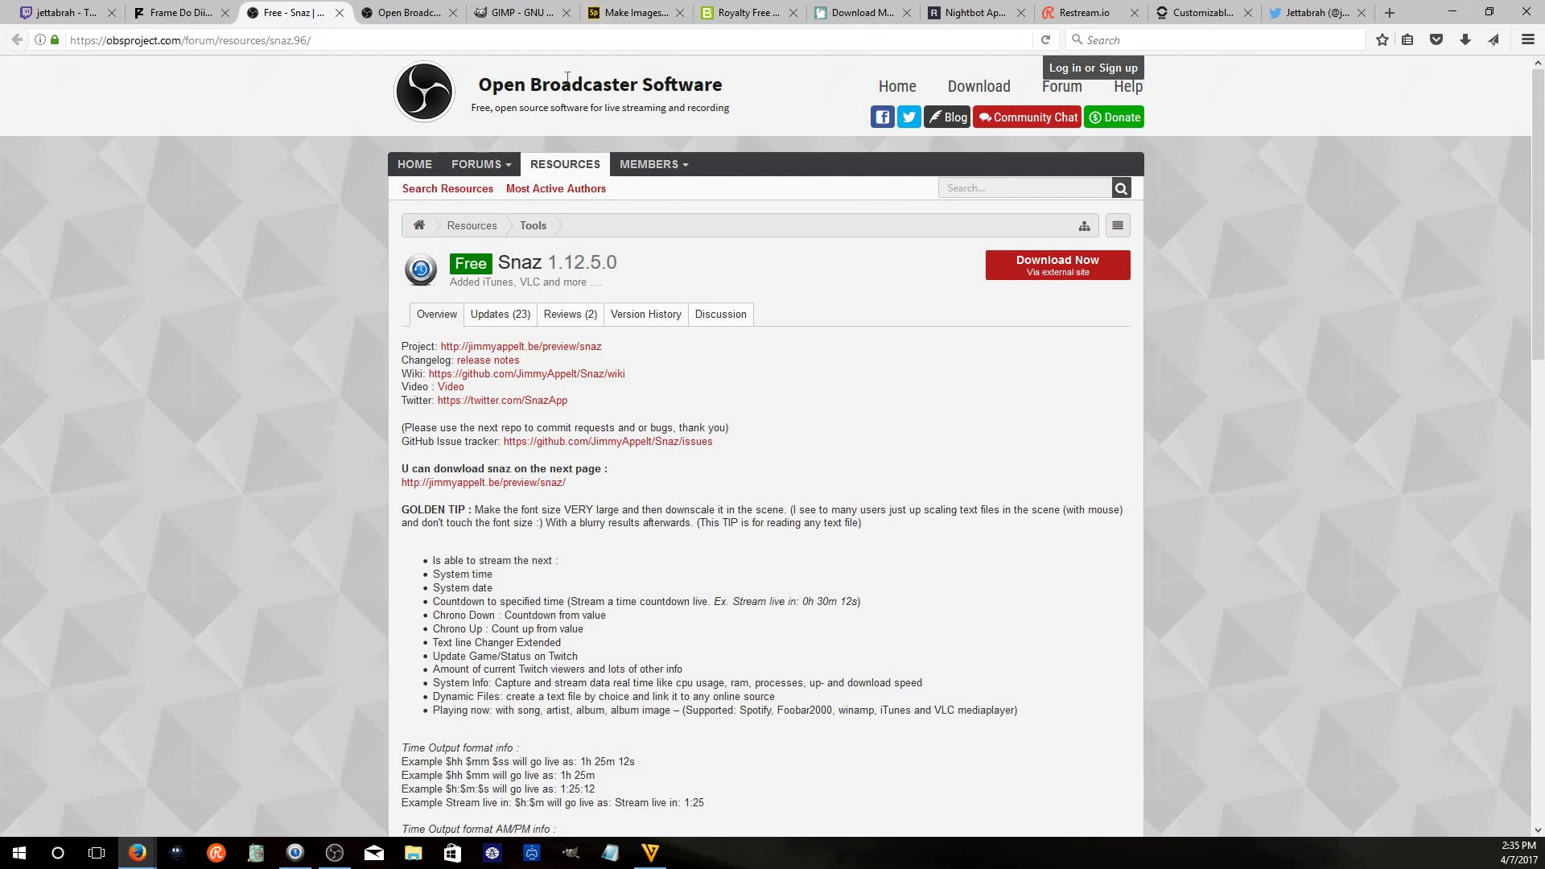
click(1078, 12)
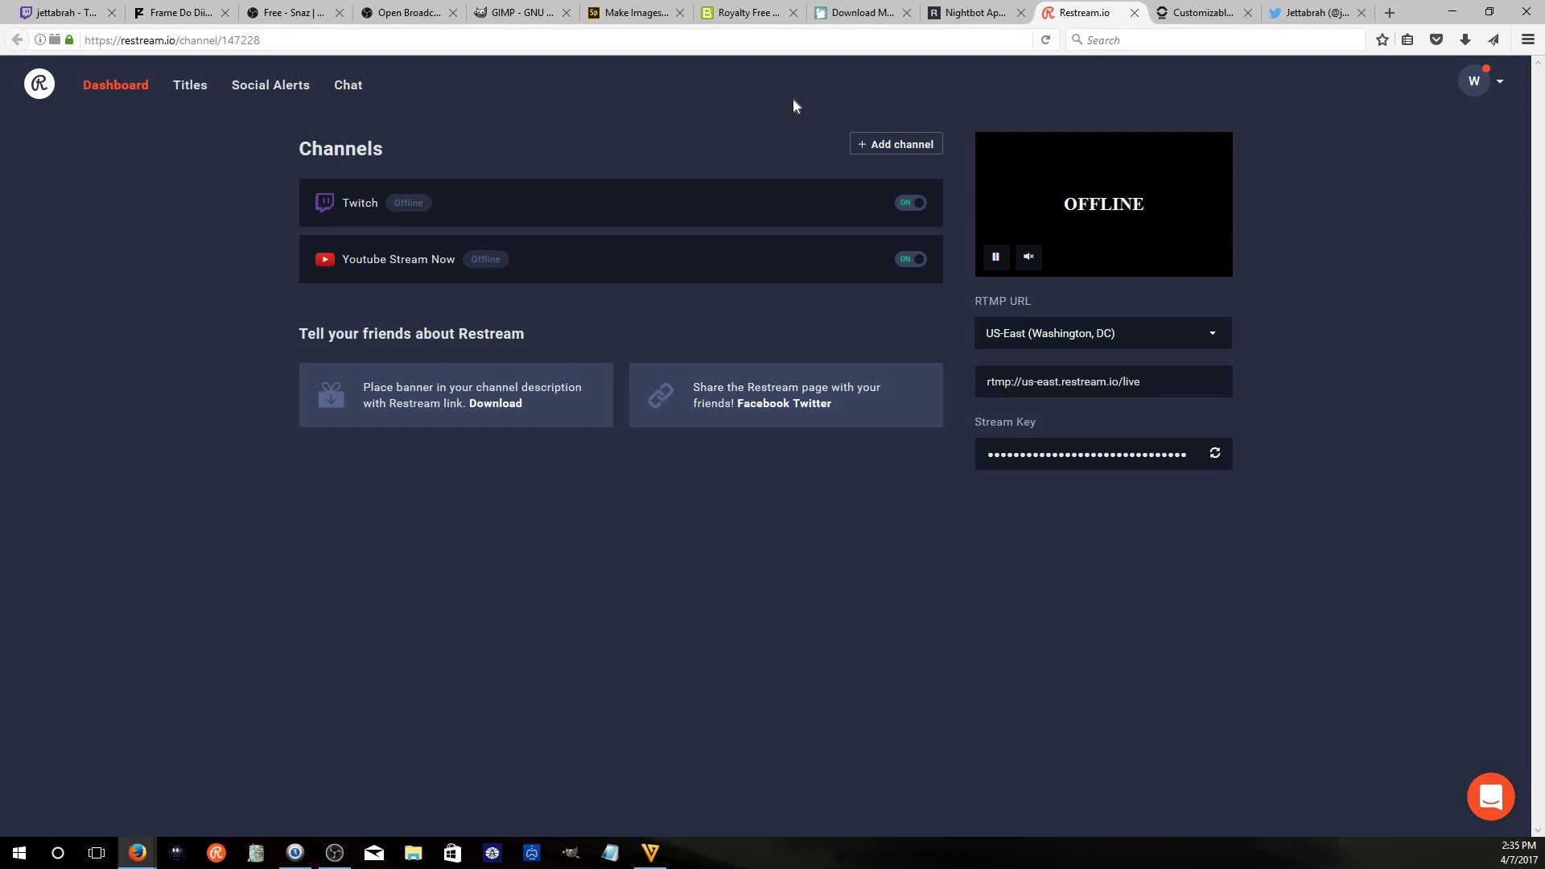
Examine the platforms Restream offers for a new channel and the RTMP server locations, without changing anything
click(893, 144)
click(924, 148)
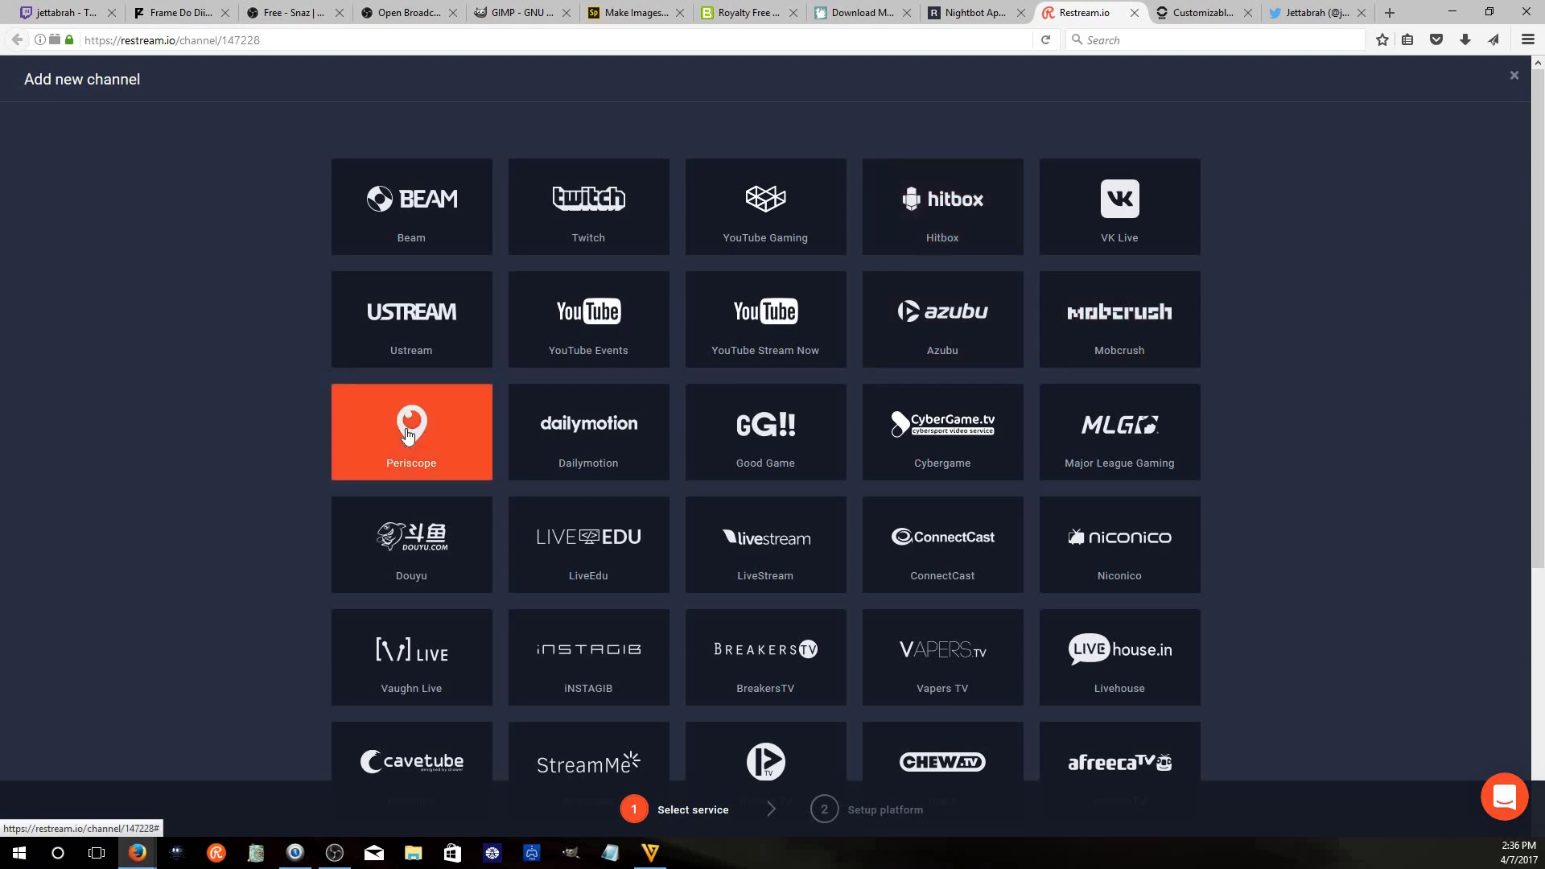
scroll(409, 431, down, 2)
scroll(409, 435, down, 2)
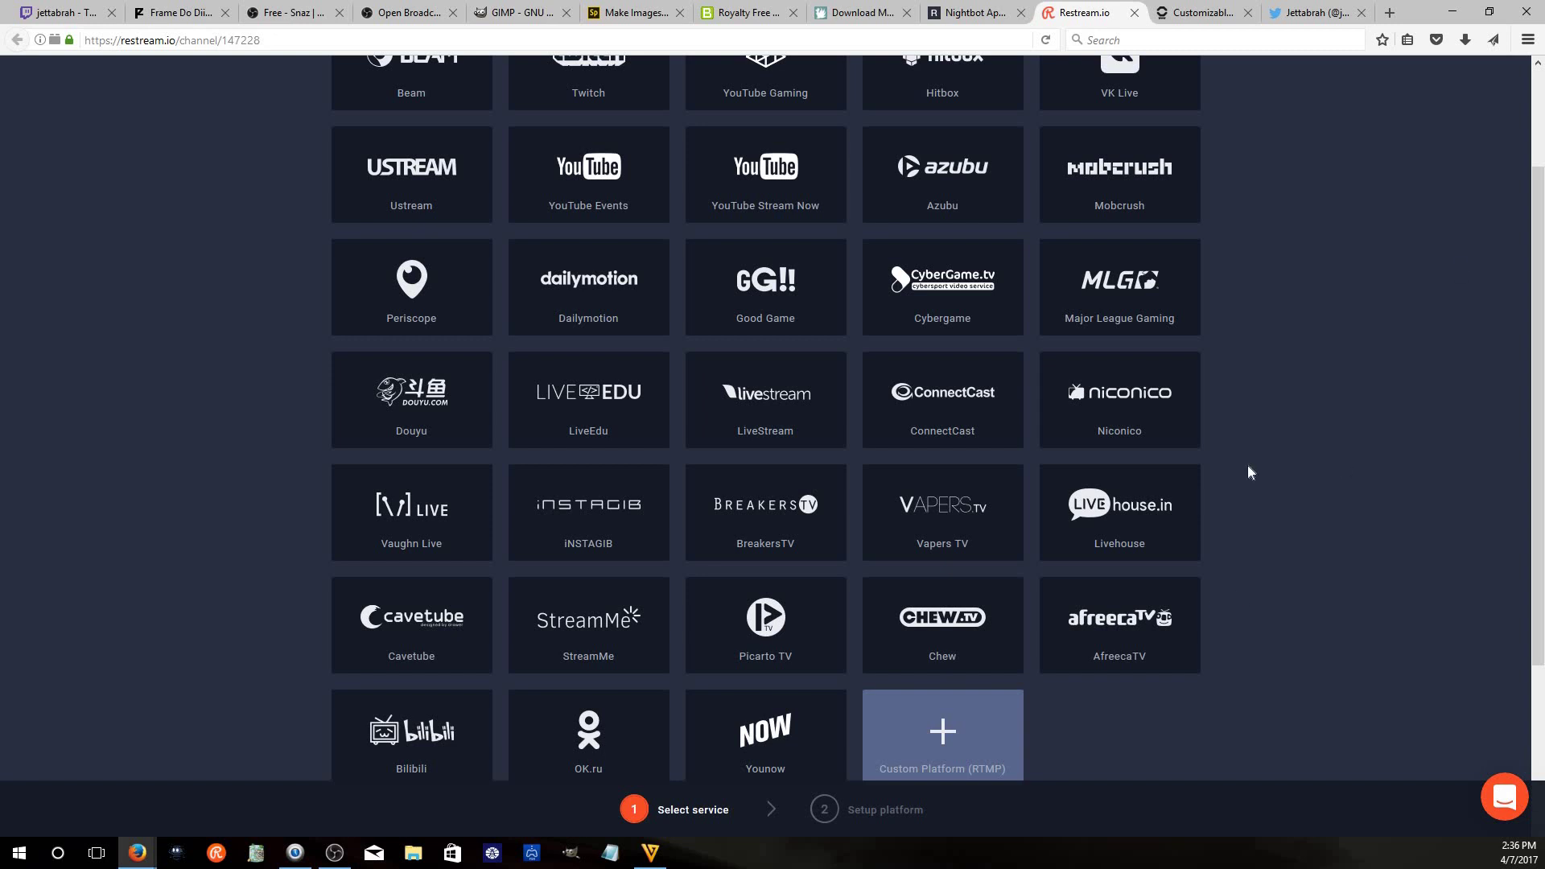
scroll(1166, 593, down, 4)
scroll(217, 425, down, 1)
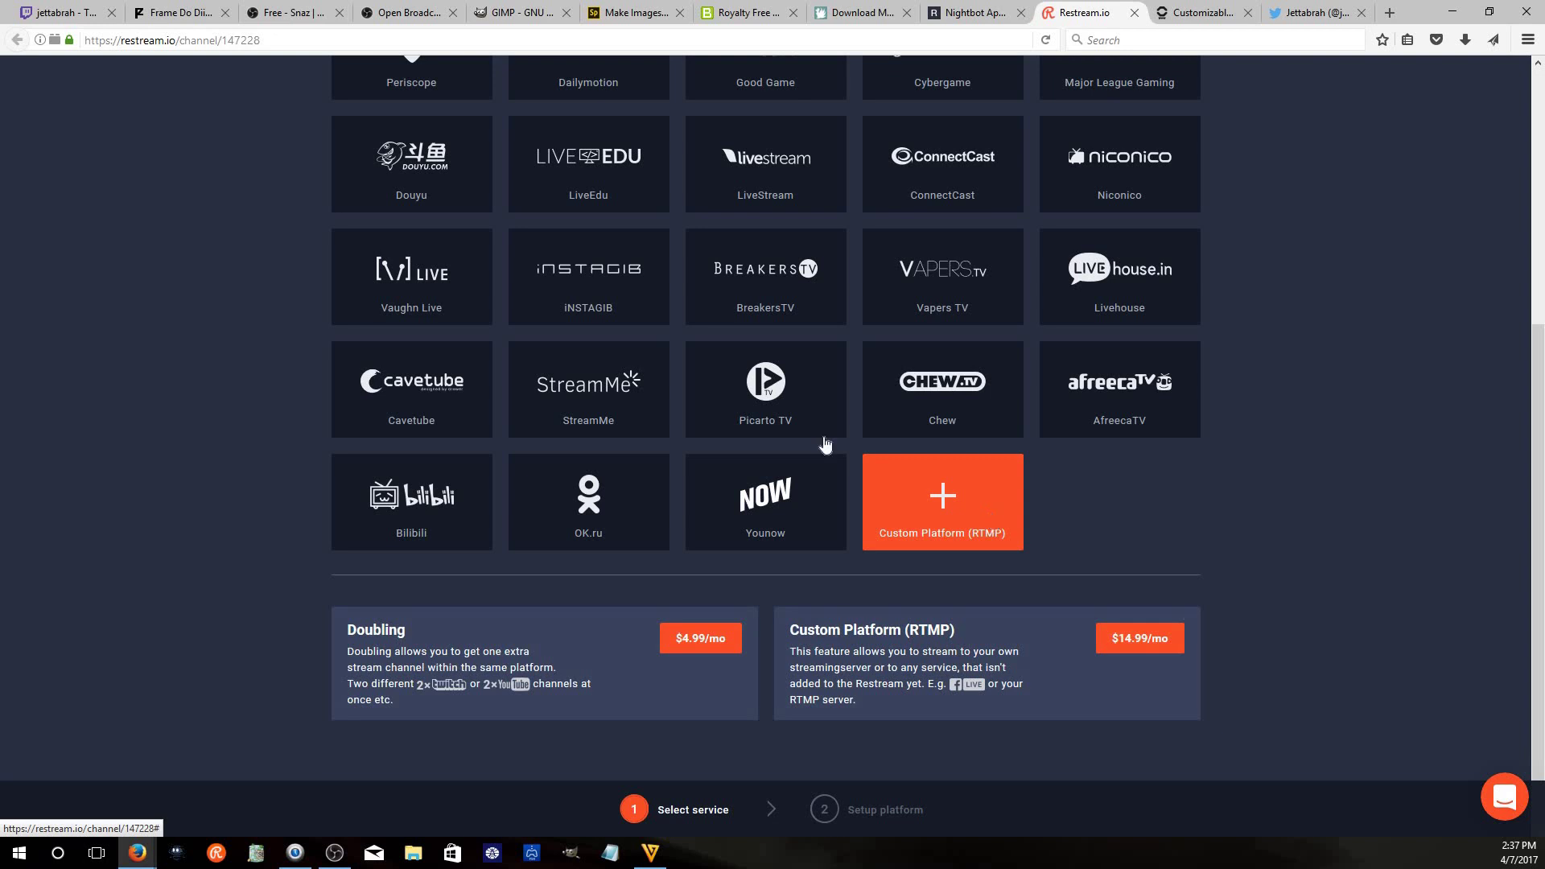
scroll(885, 169, up, 3)
scroll(792, 148, up, 2)
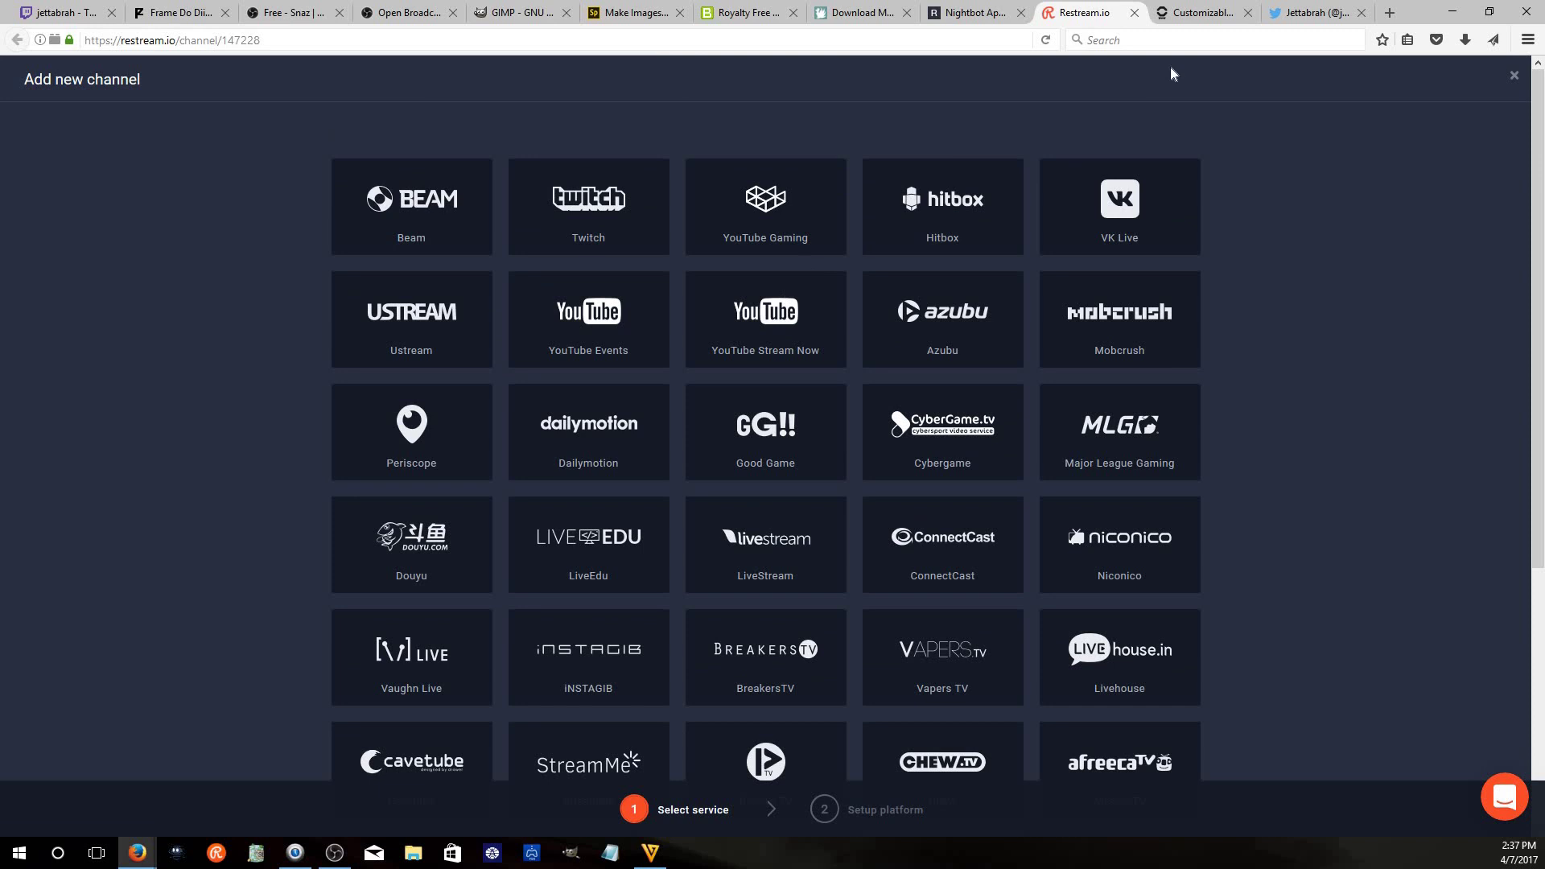
click(1512, 77)
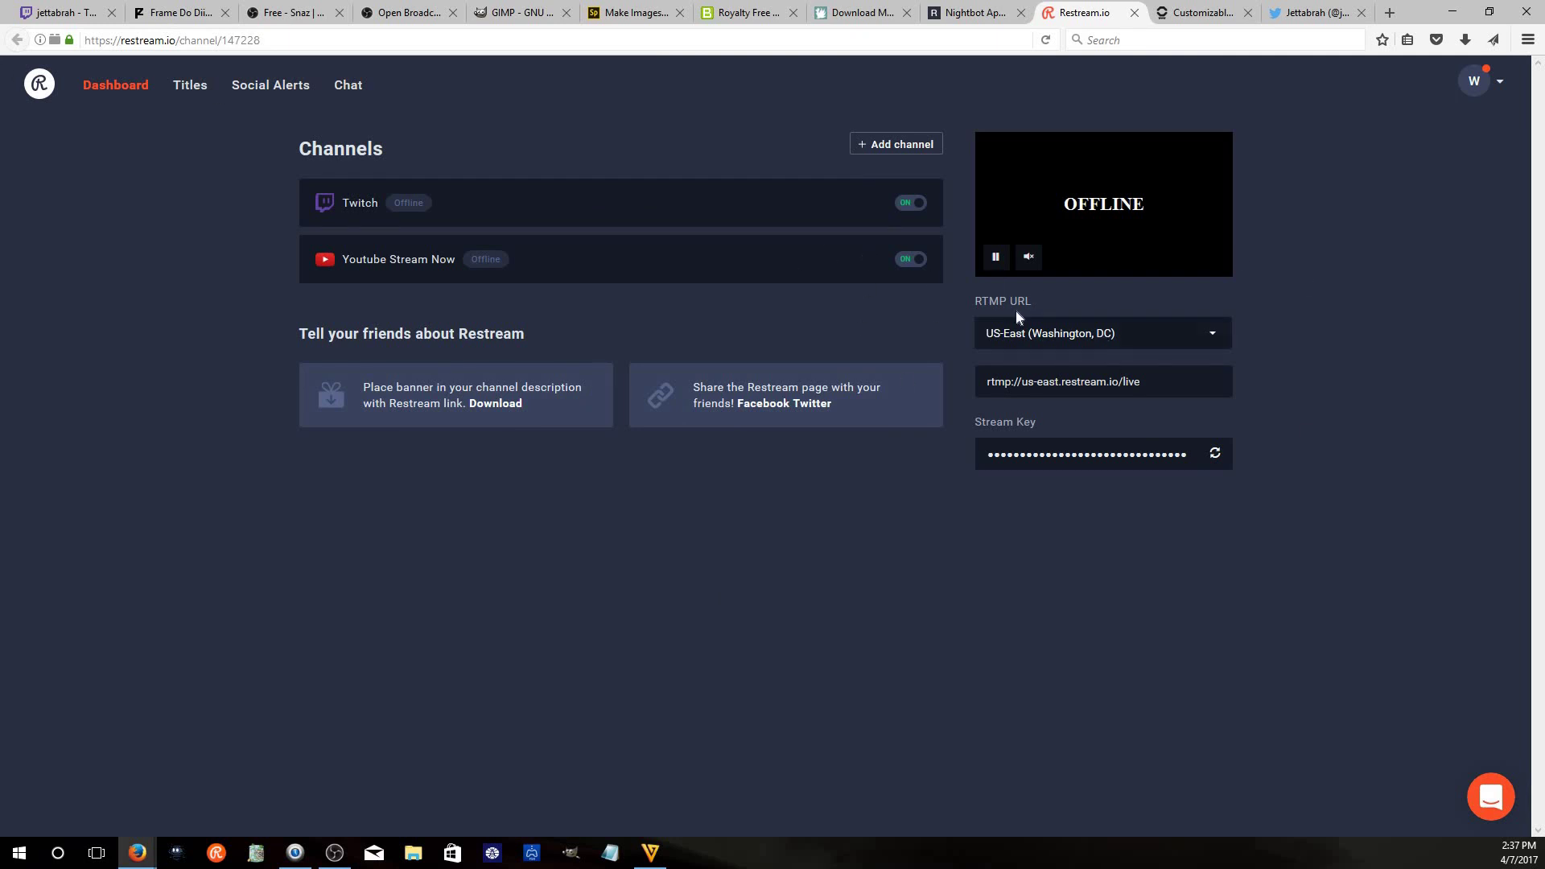
click(1155, 339)
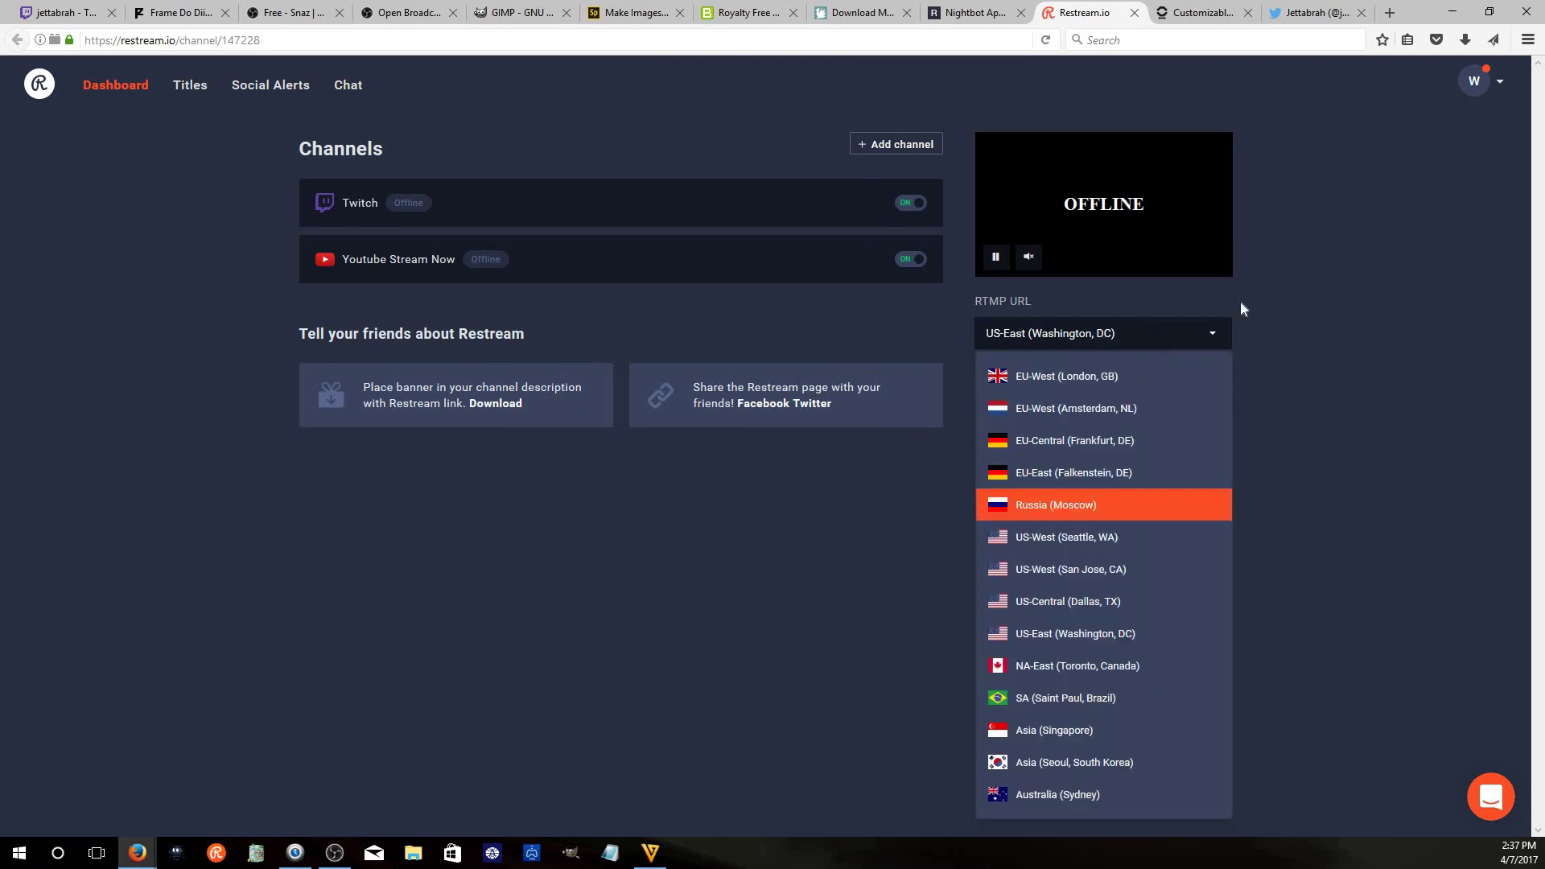
click(1385, 301)
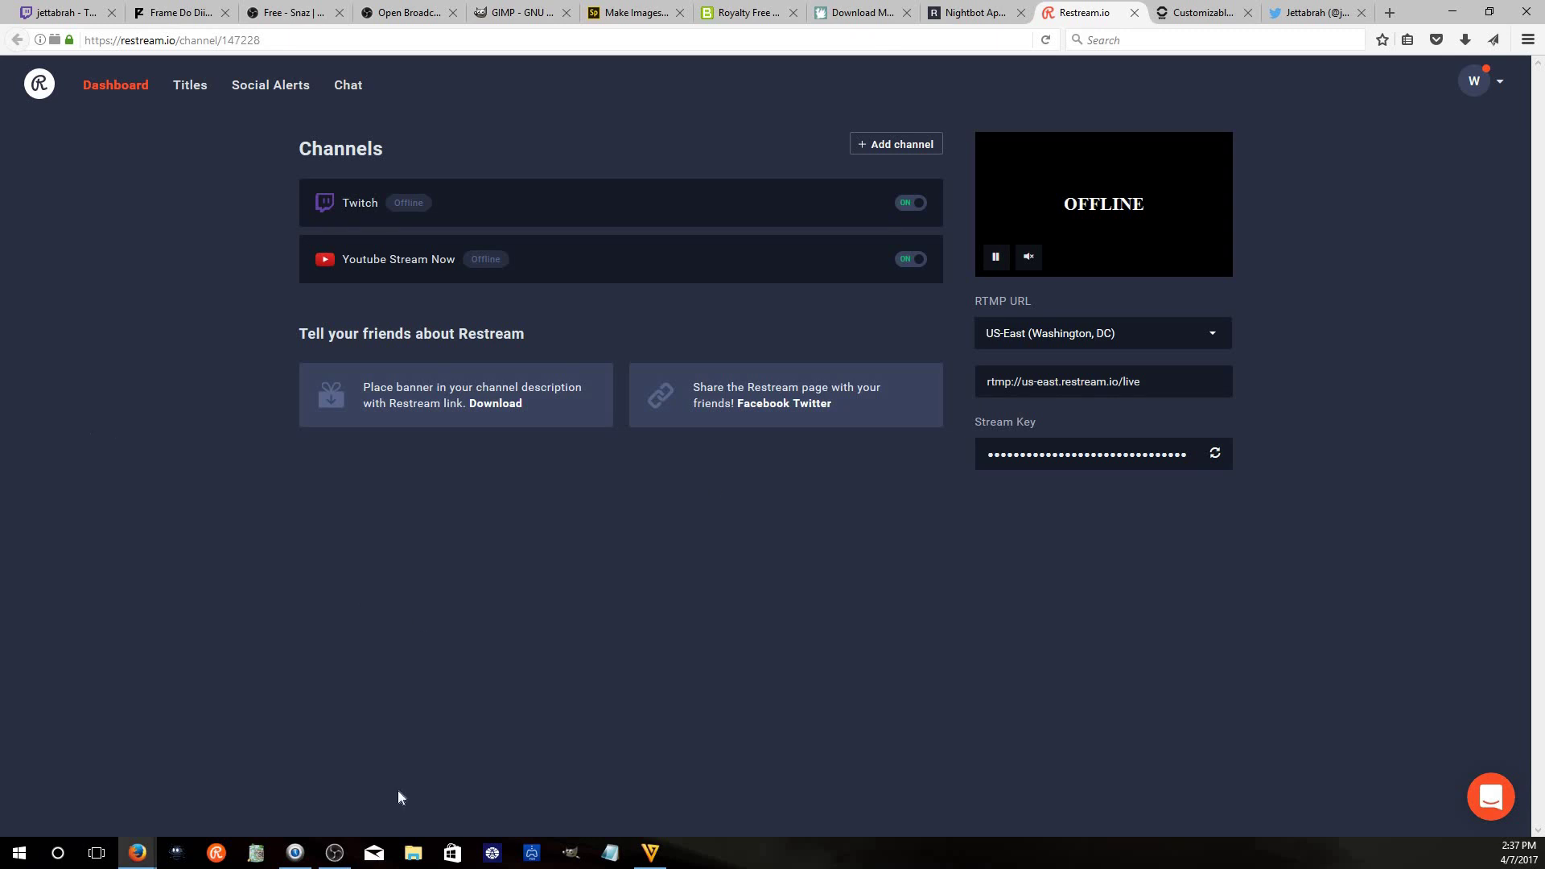
In the OBS stream settings, set the service to Restream.io and the server to US-East (Washington, DC)
click(334, 855)
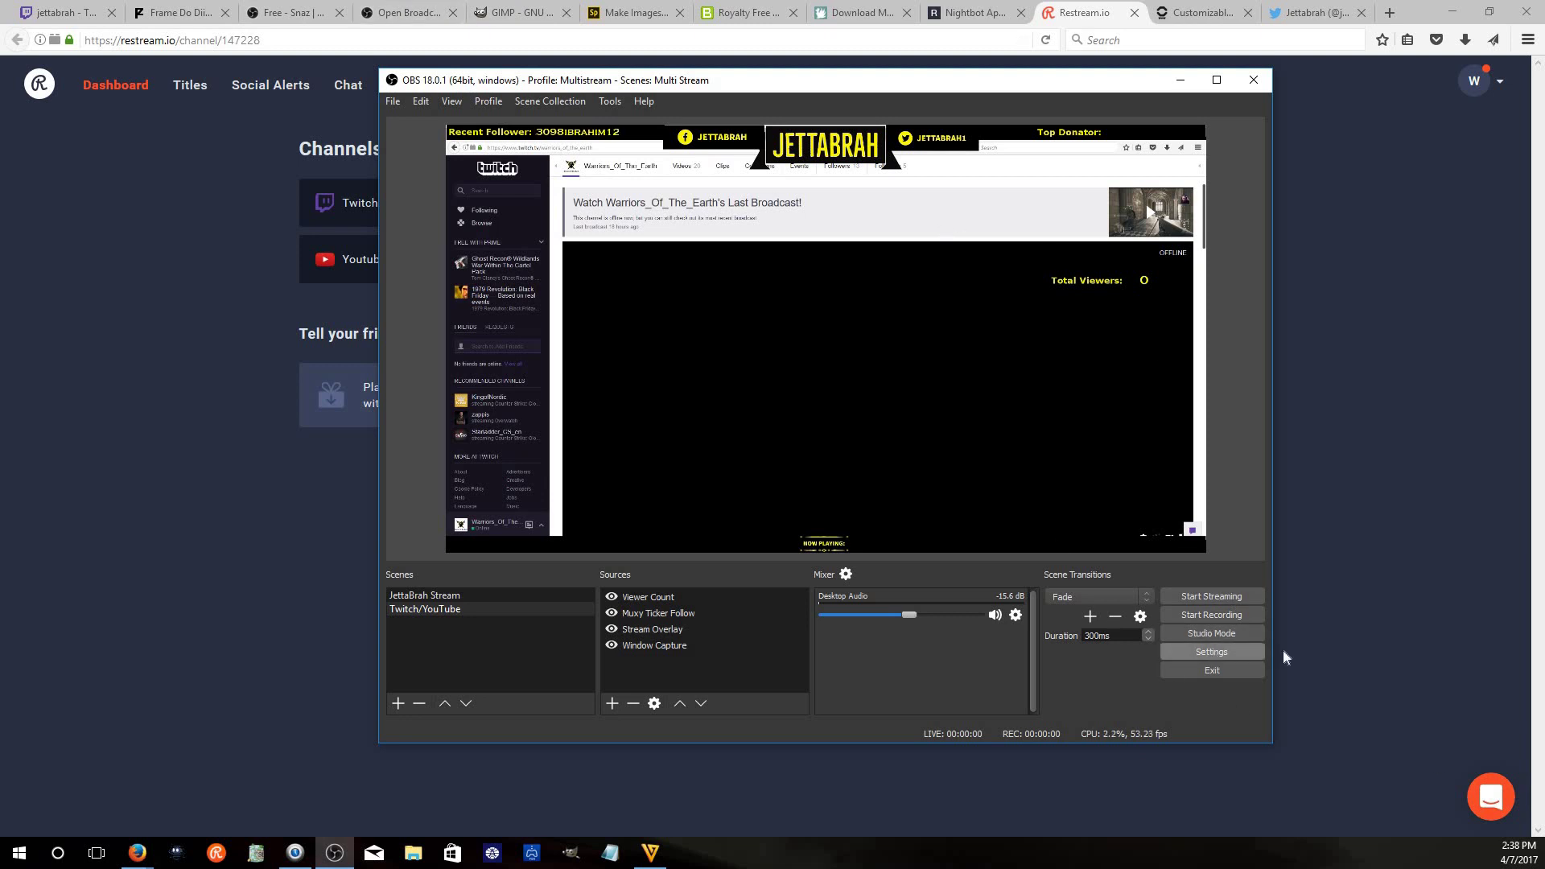
click(1211, 652)
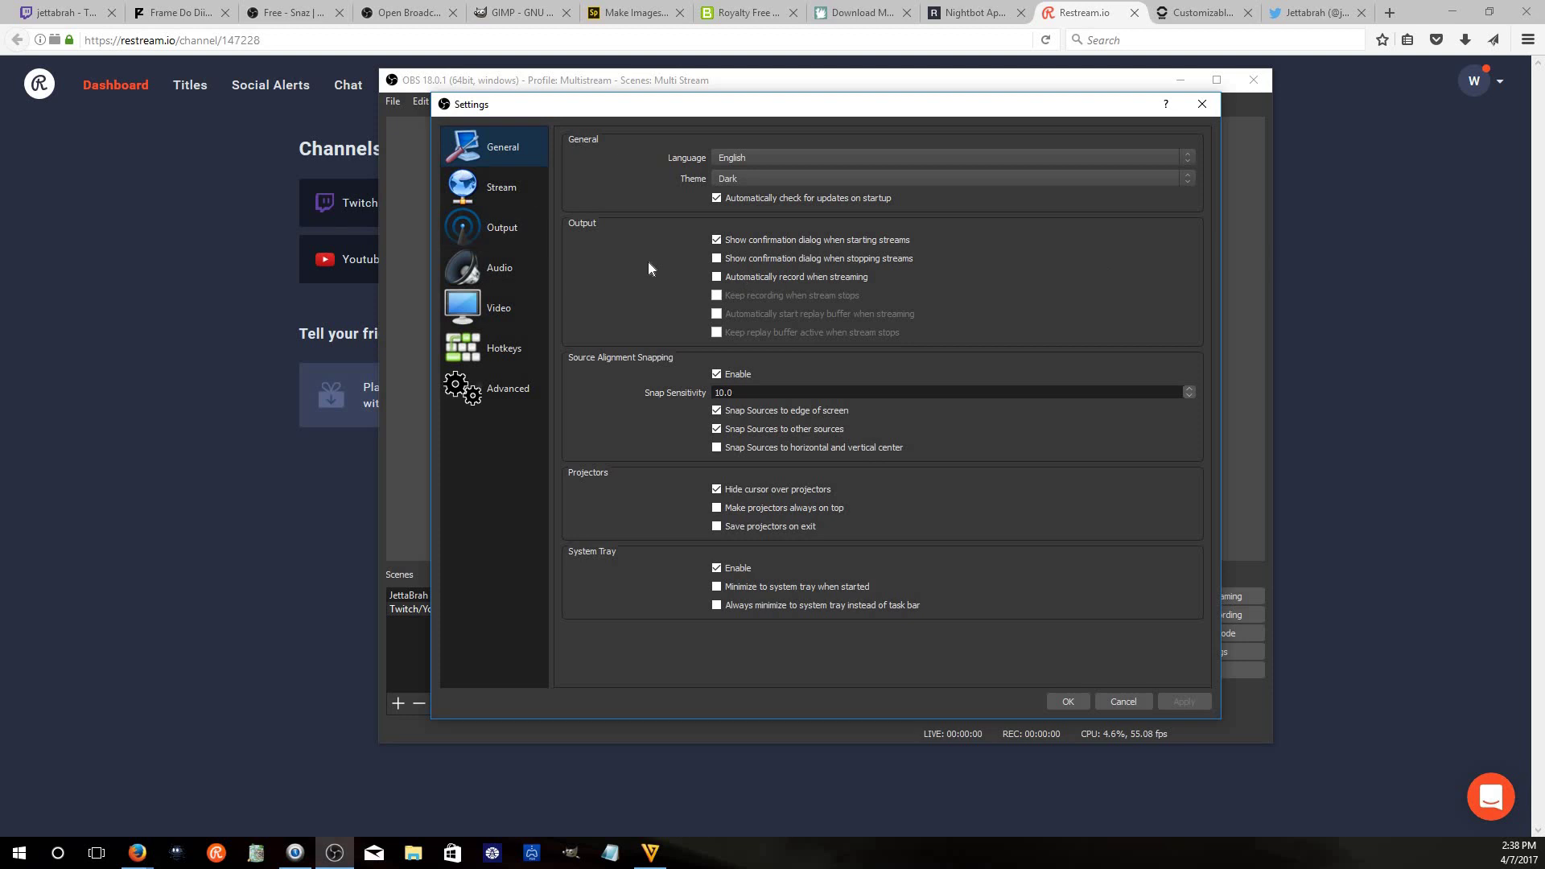
click(521, 183)
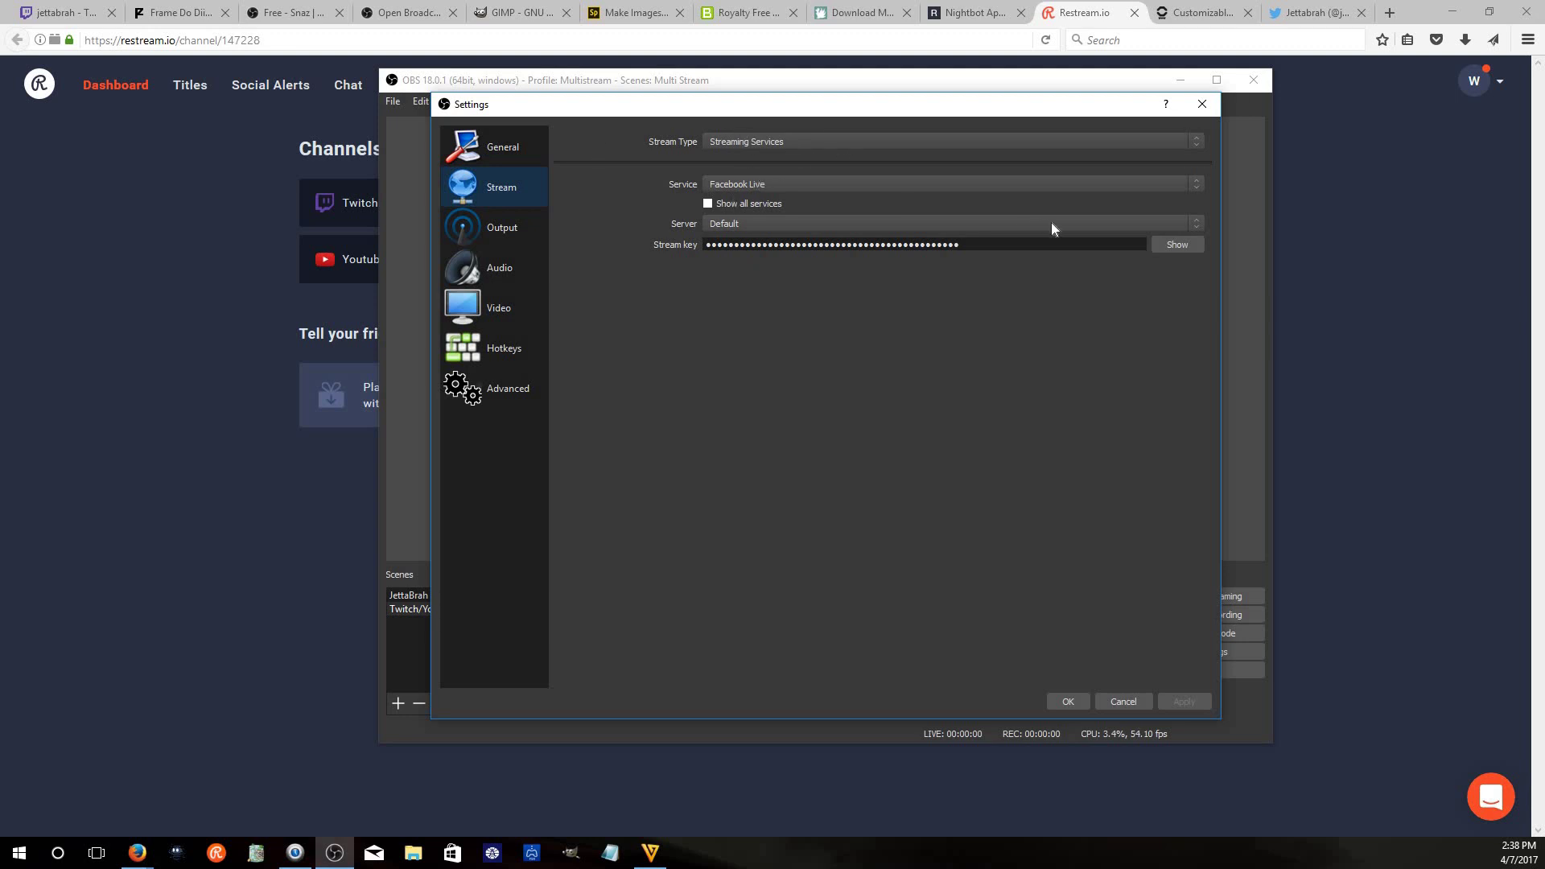
click(1033, 185)
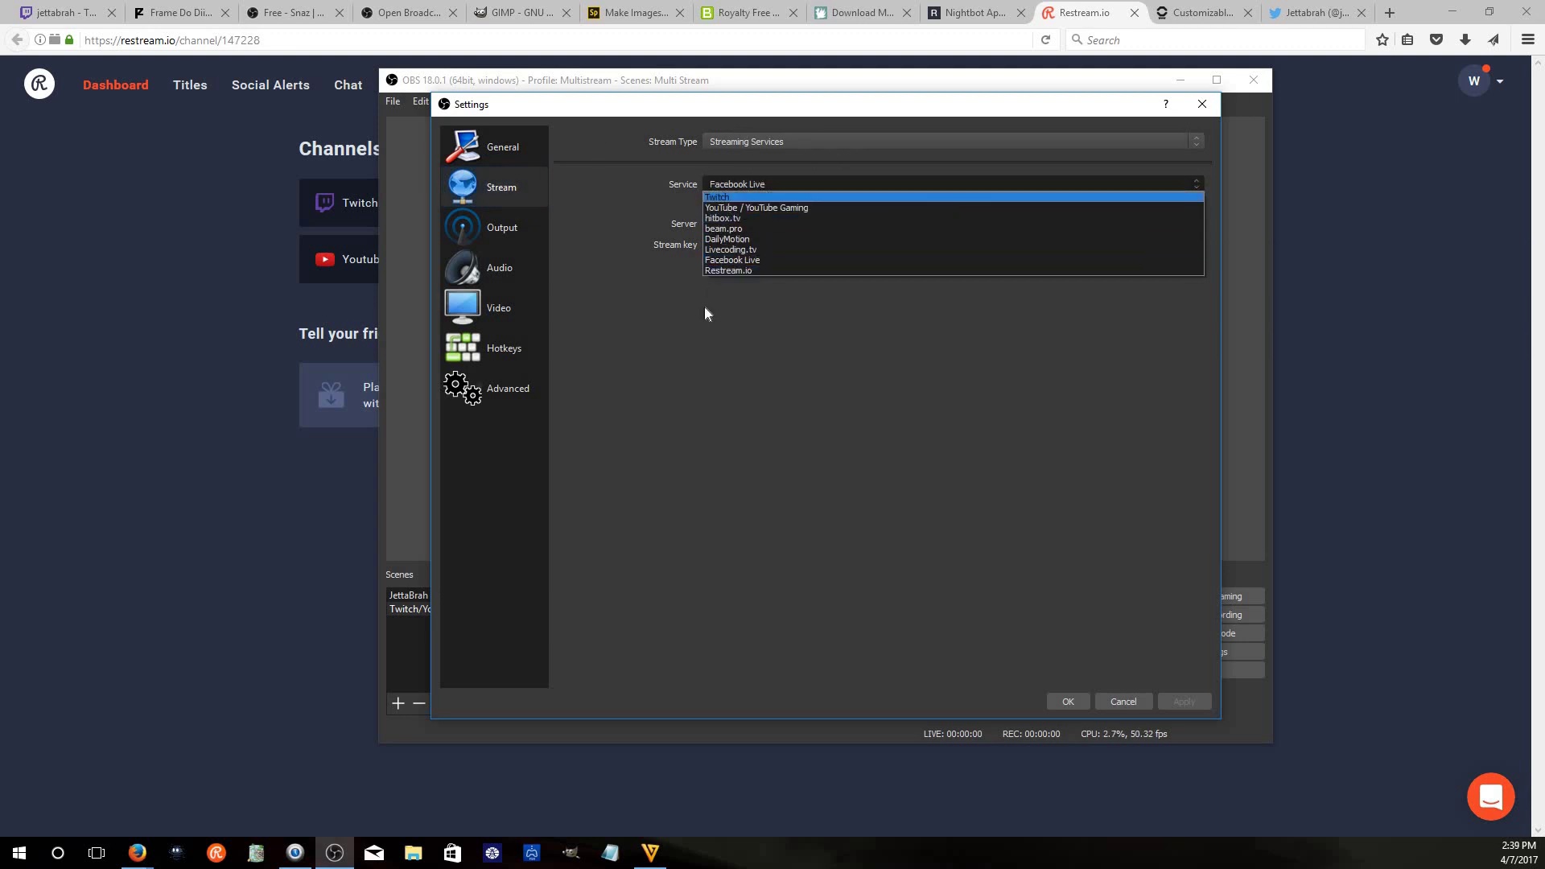
click(747, 271)
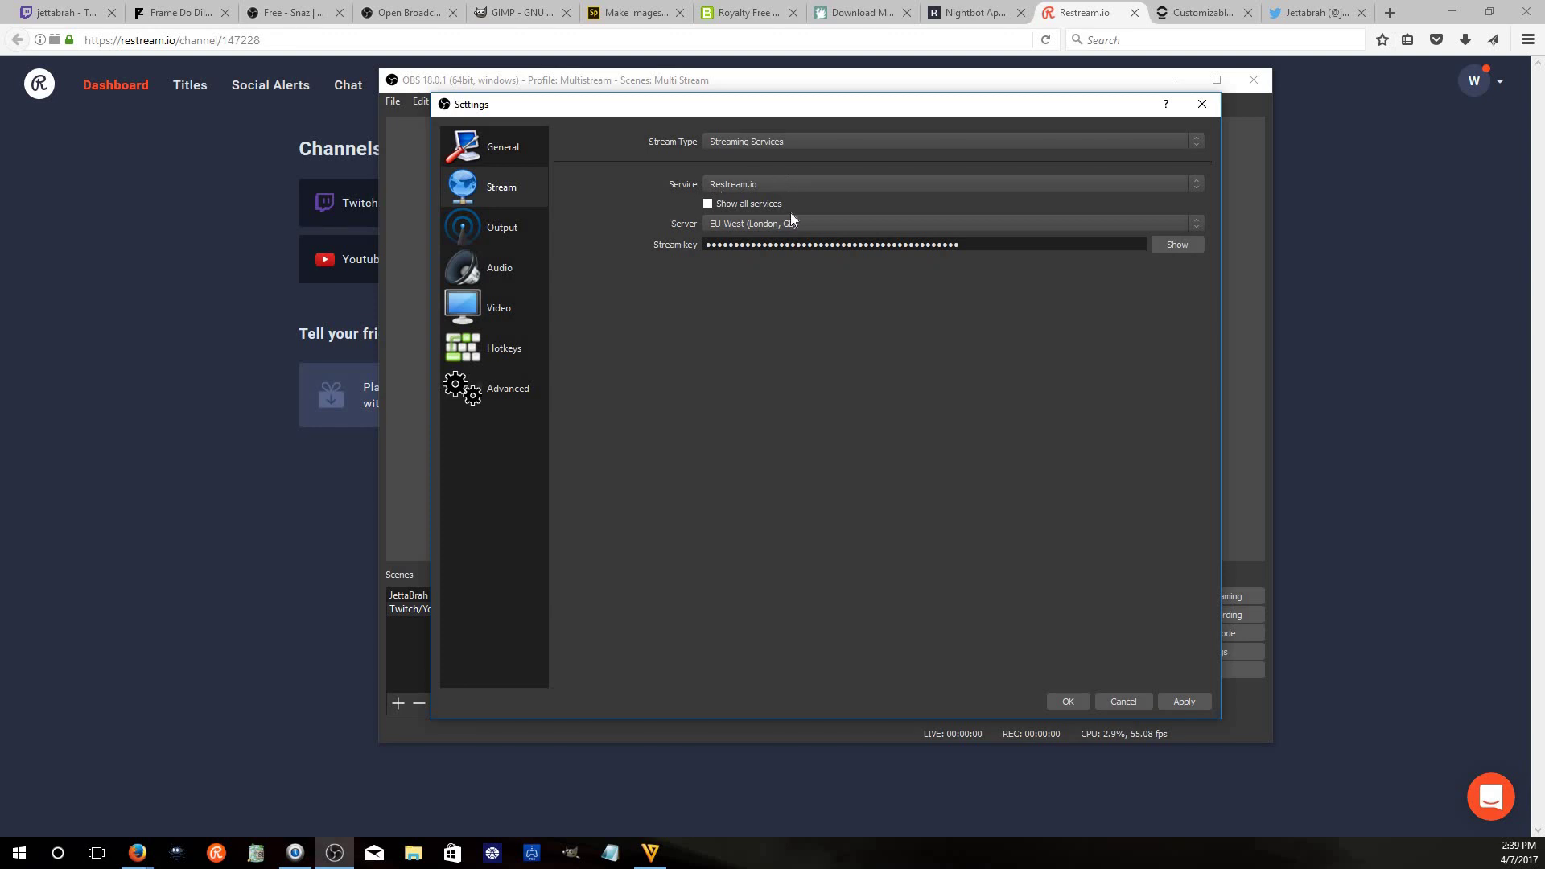
click(761, 224)
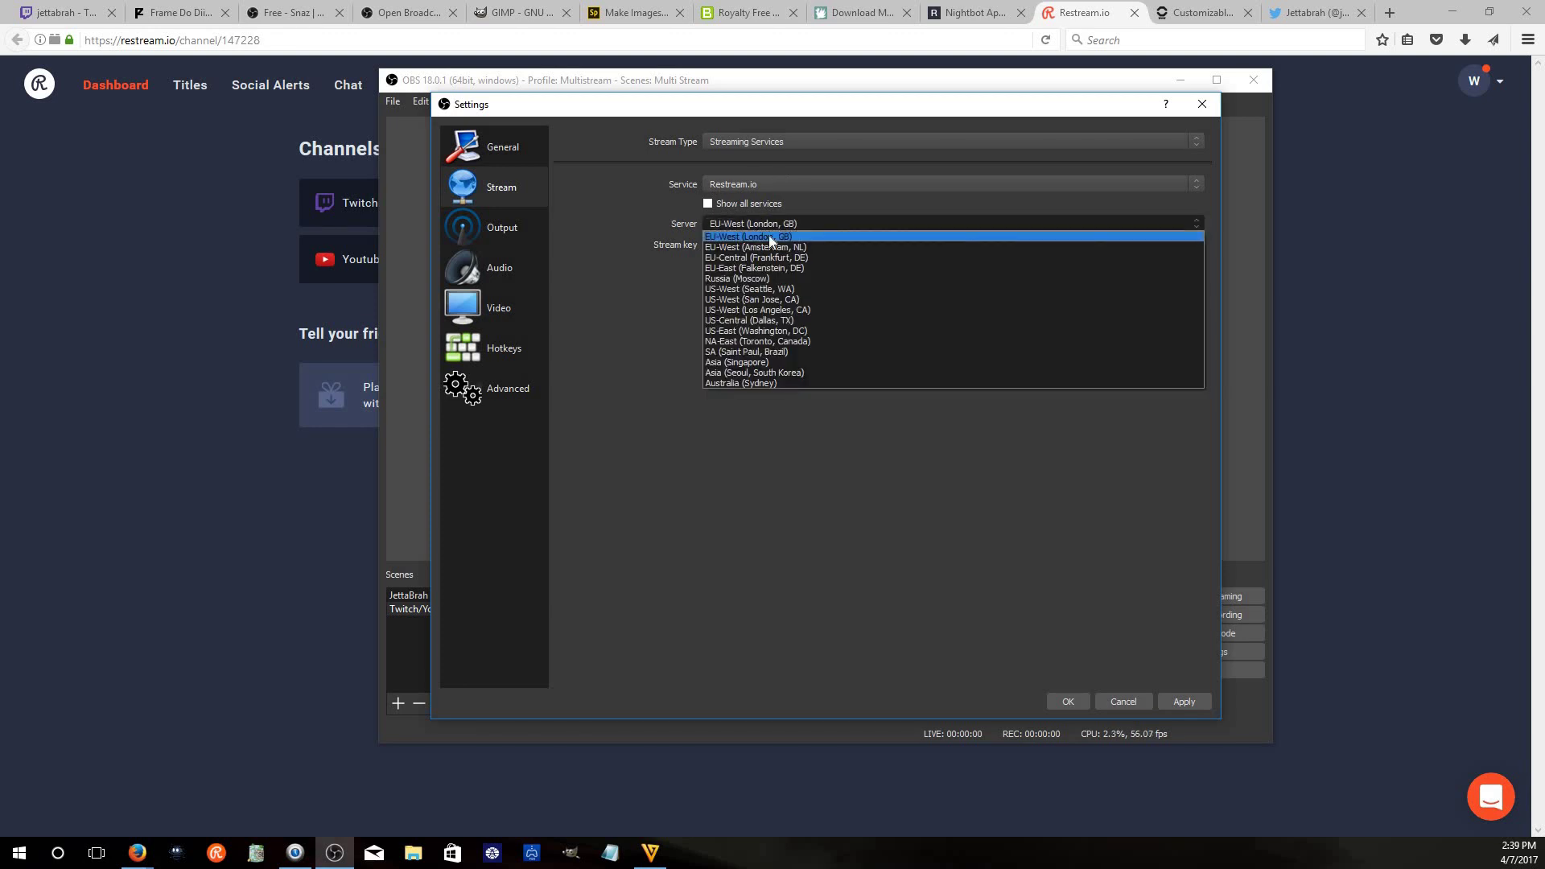
click(802, 331)
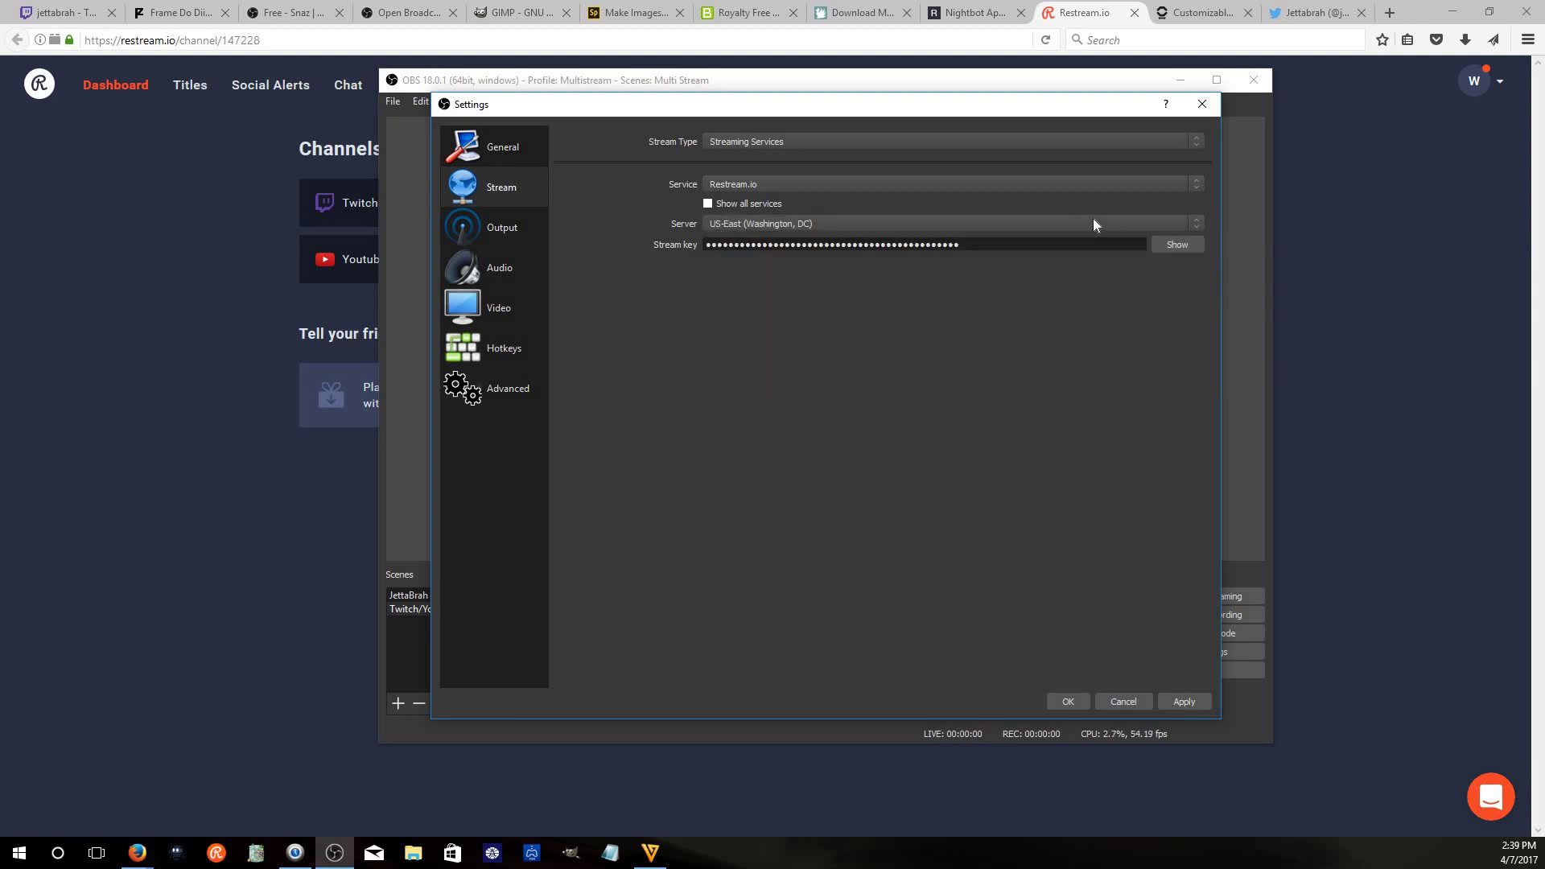
Return to the Restream dashboard, reveal the current stream key and generate a new one
click(1452, 260)
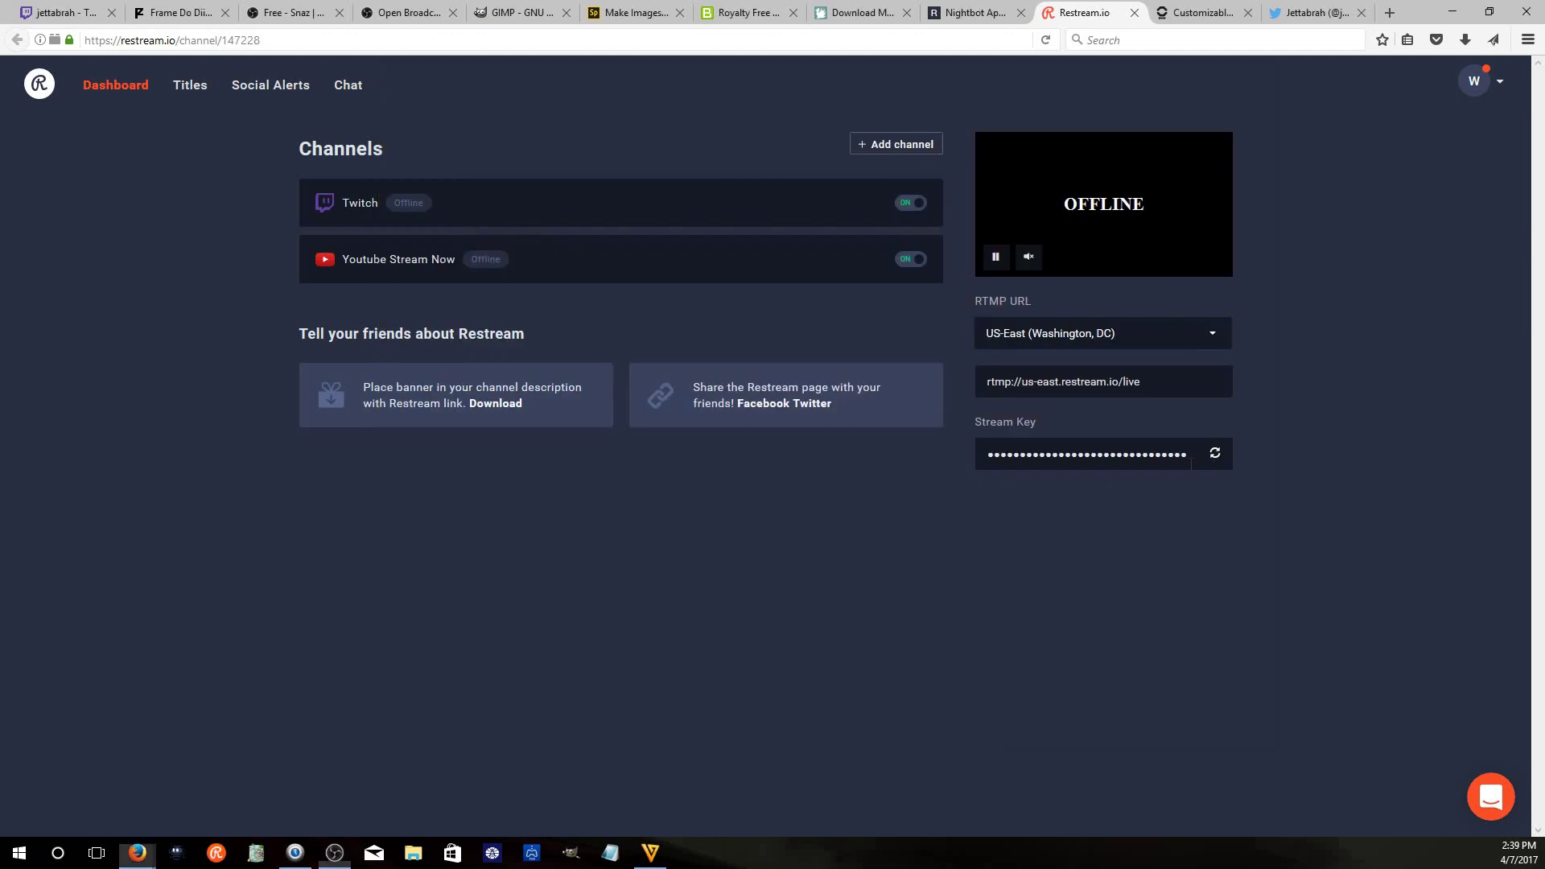
click(1095, 461)
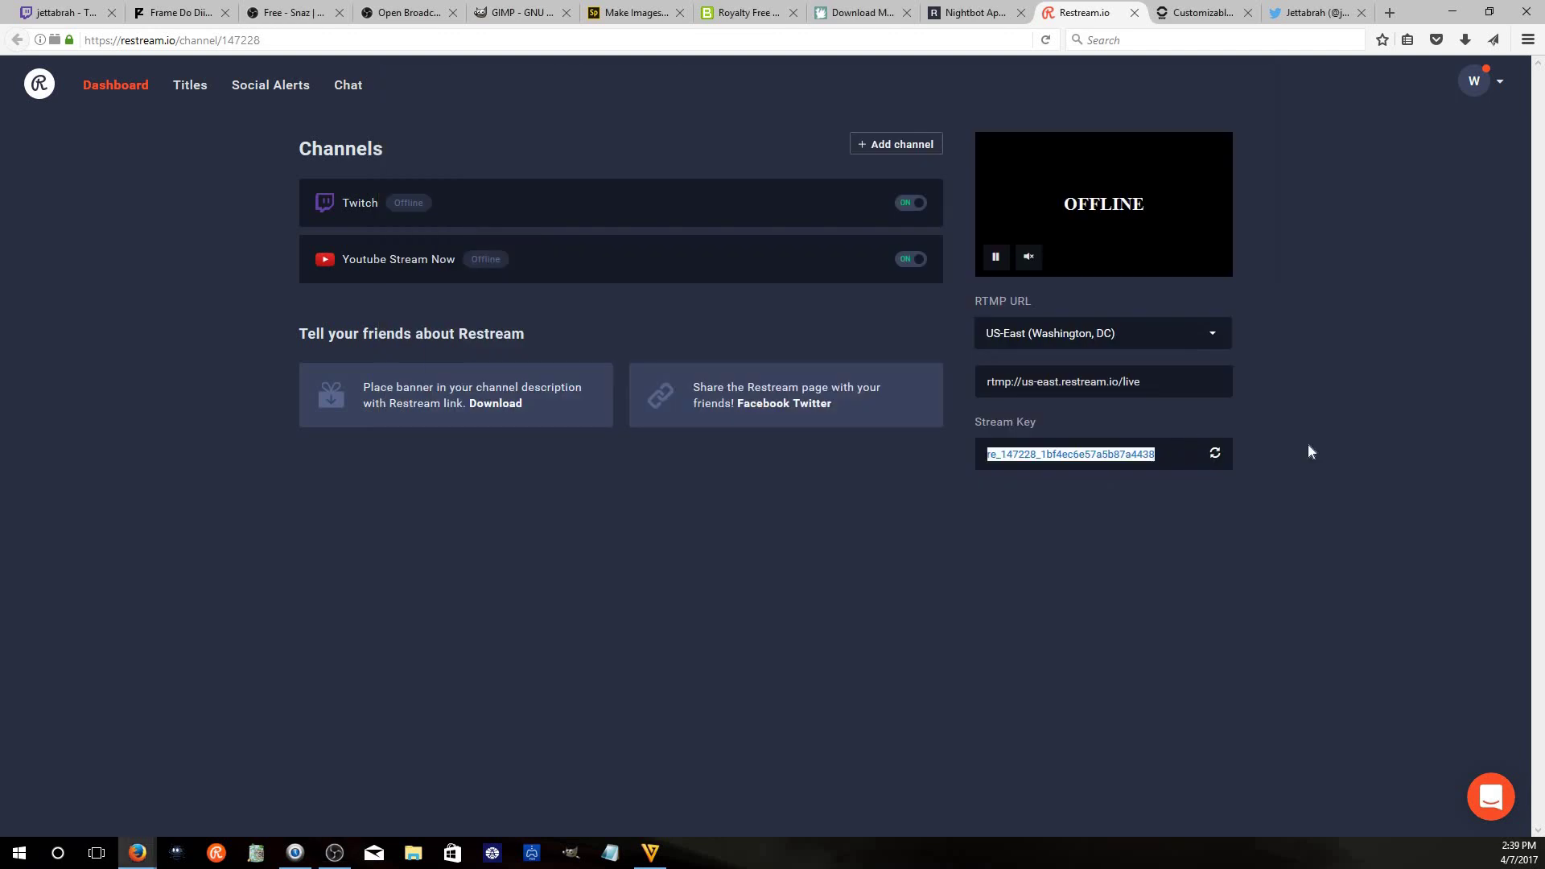
click(1280, 444)
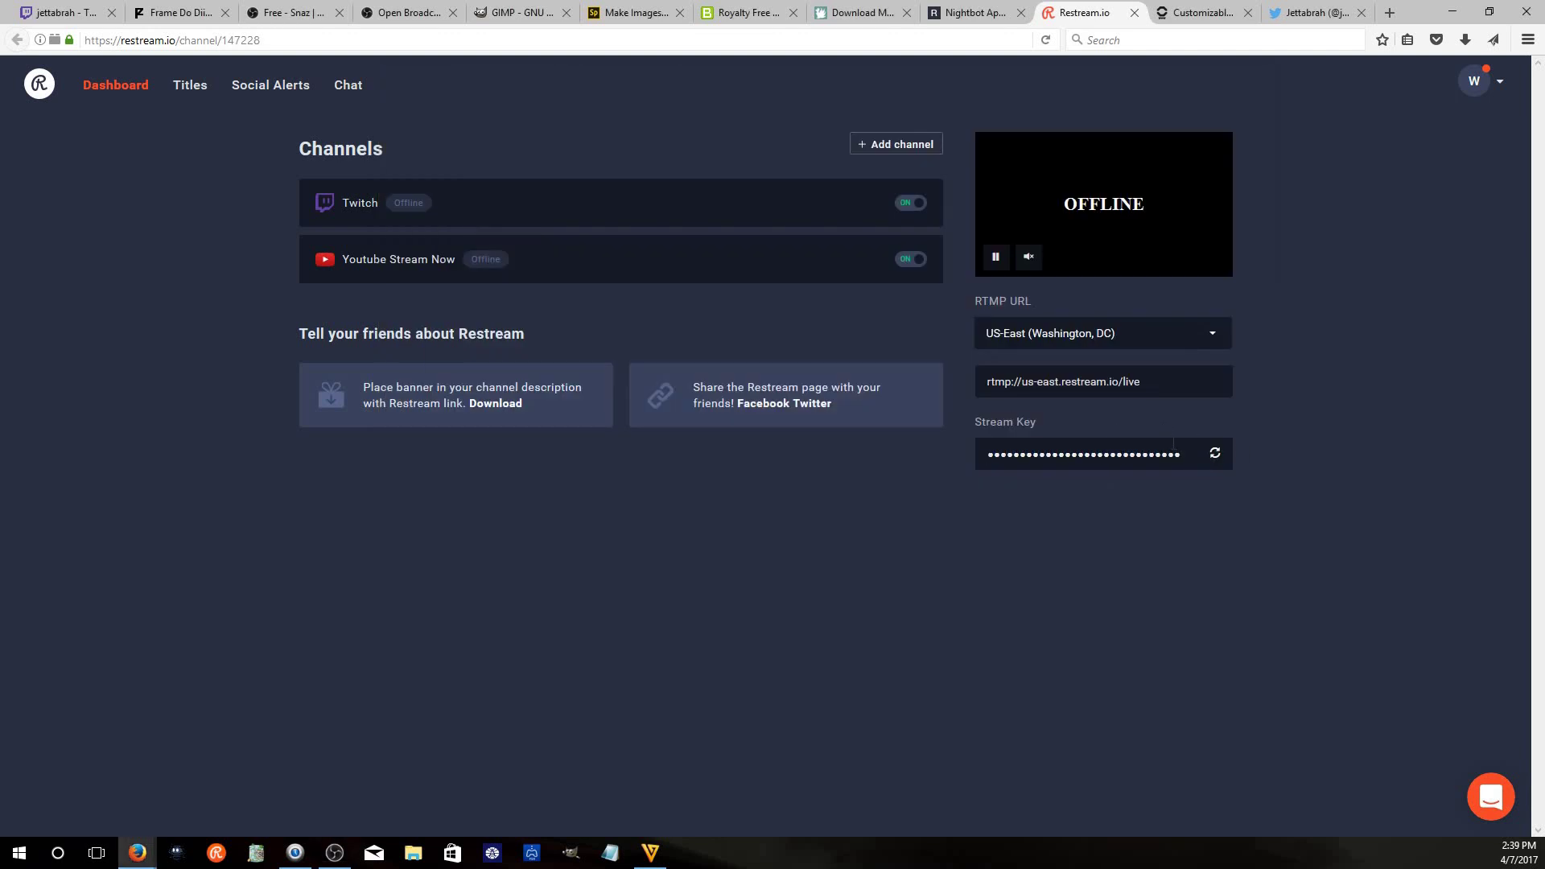
click(1223, 451)
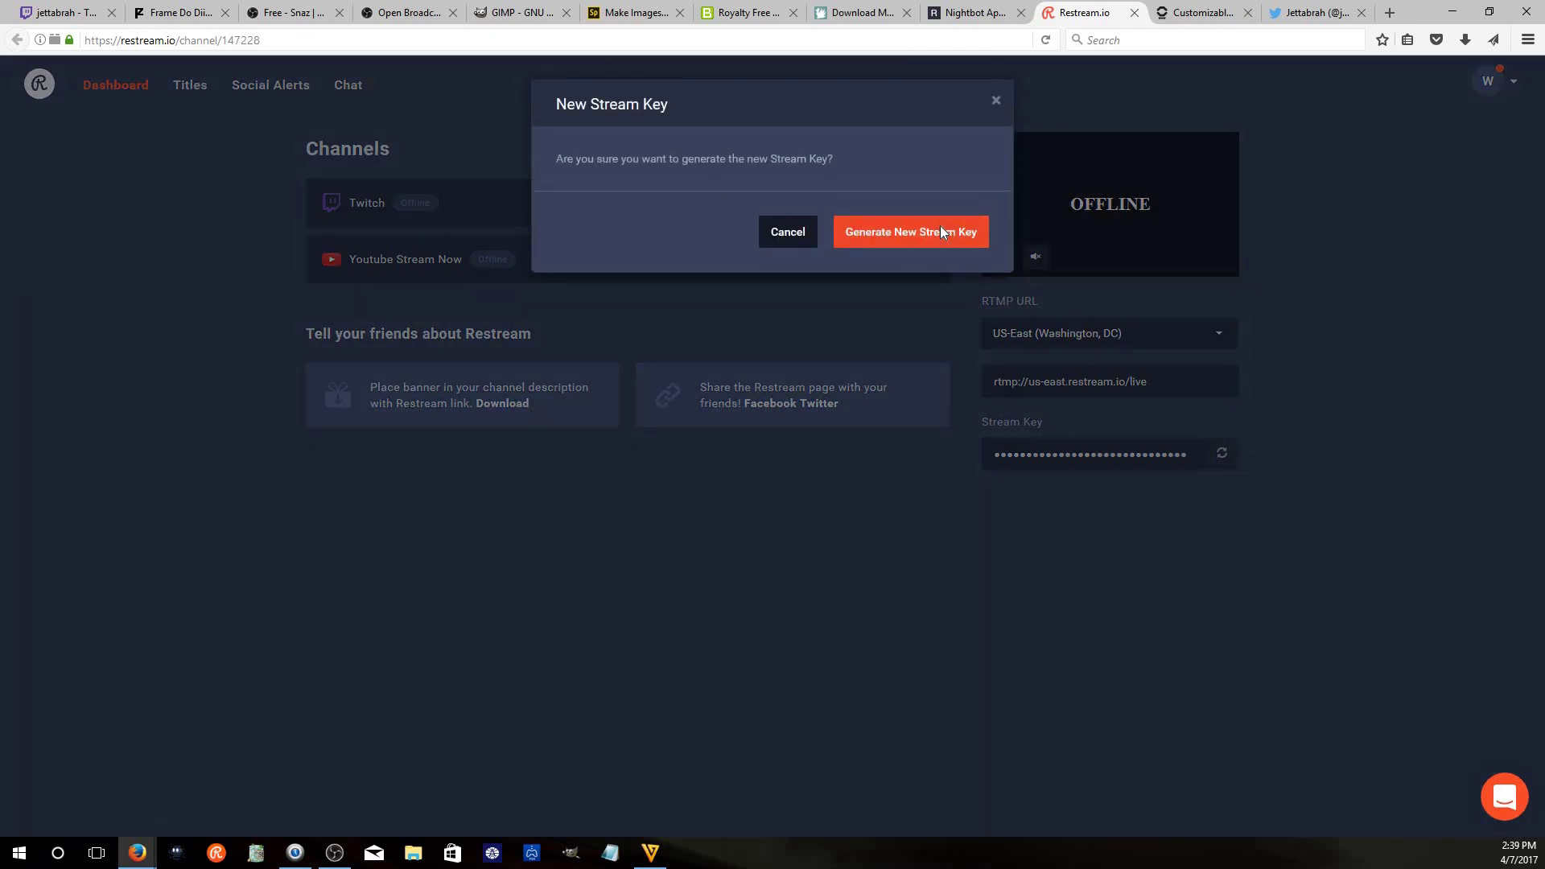
click(941, 233)
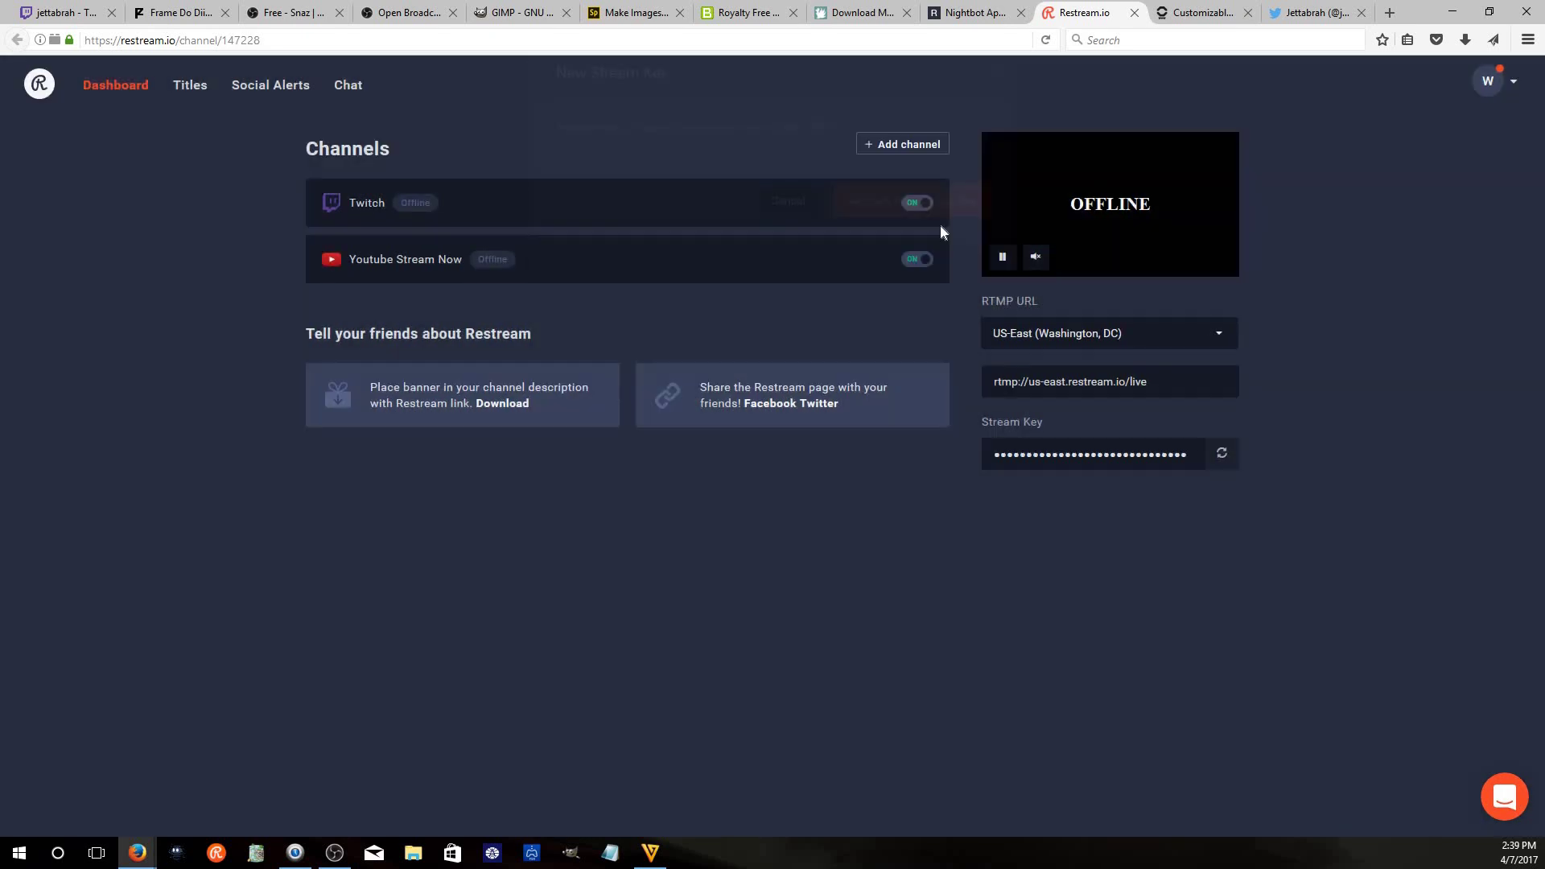
click(1388, 14)
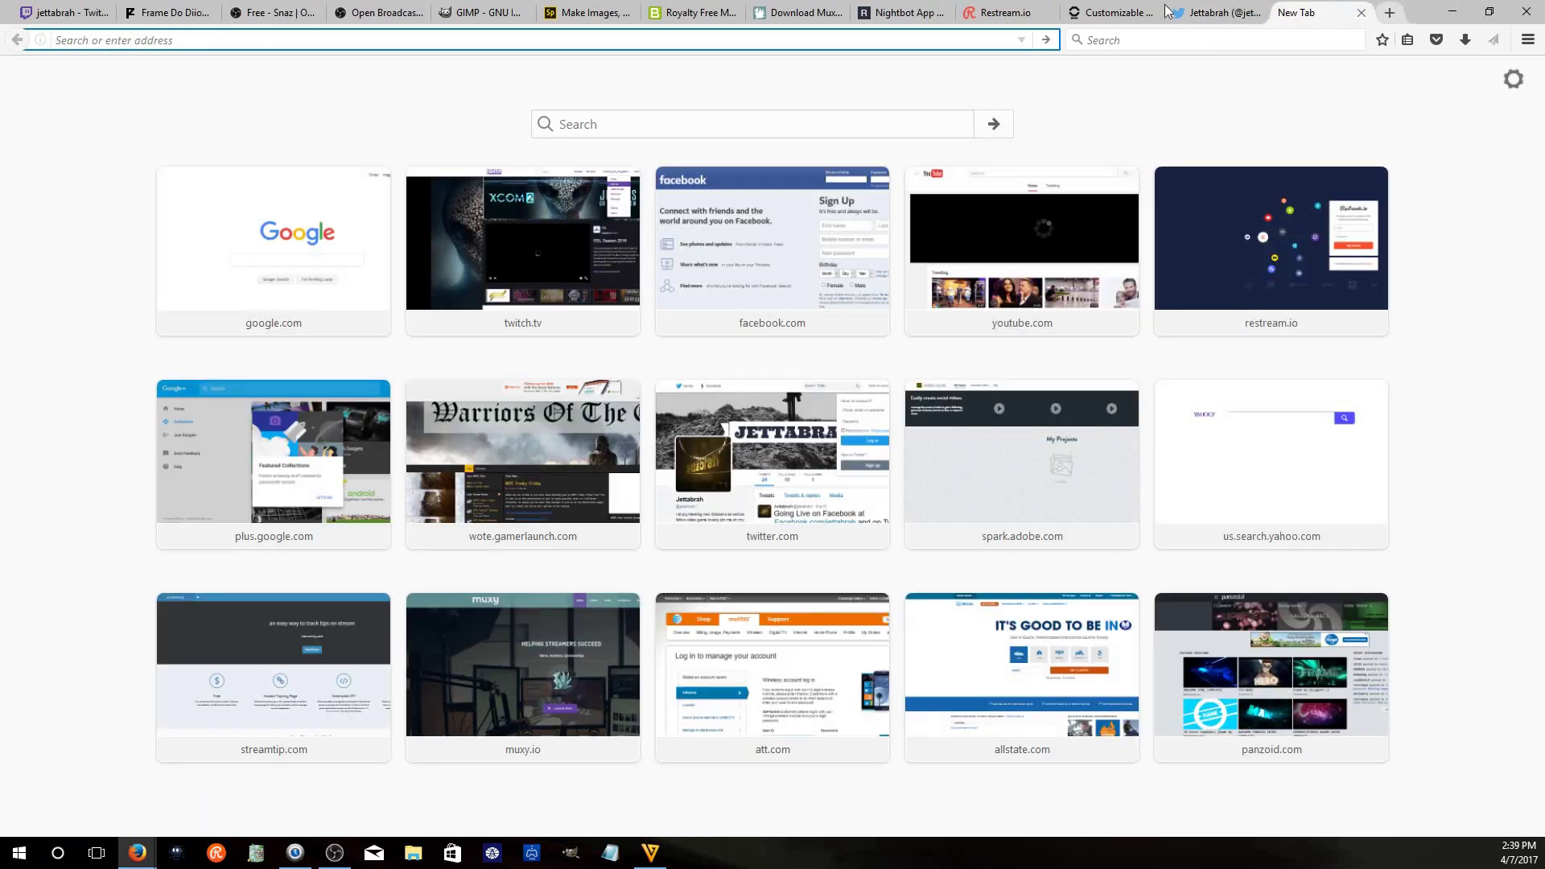
click(1361, 12)
click(1396, 8)
click(1390, 12)
click(1361, 13)
click(1361, 13)
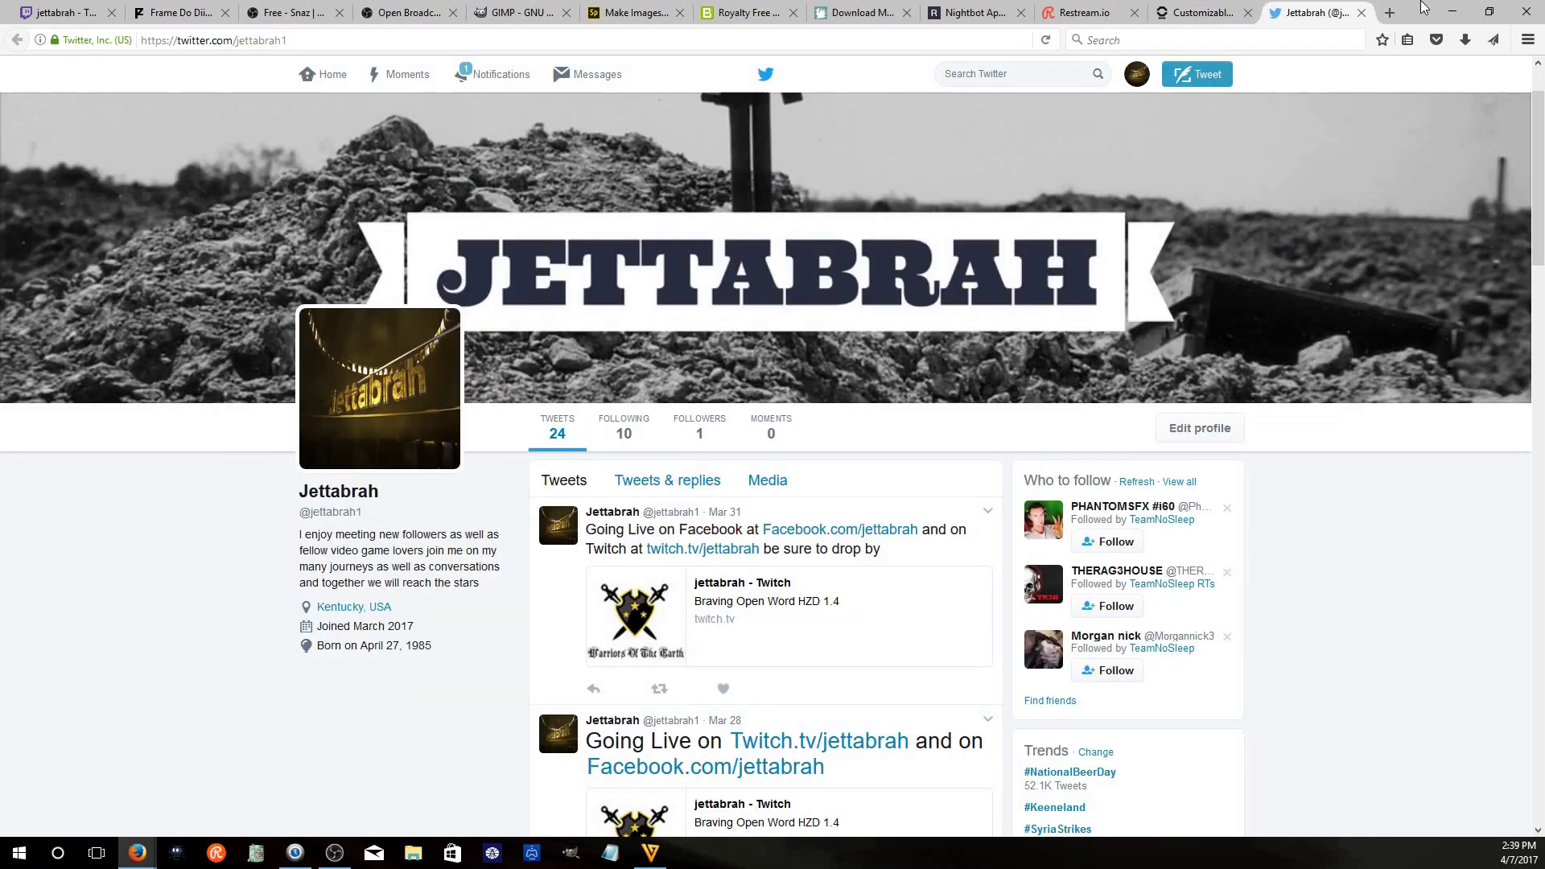
Restore the maximized Firefox window, move it clear of the OBS settings and return to the OBS Settings dialog
double_click(1420, 8)
drag(1170, 11, 1544, 1)
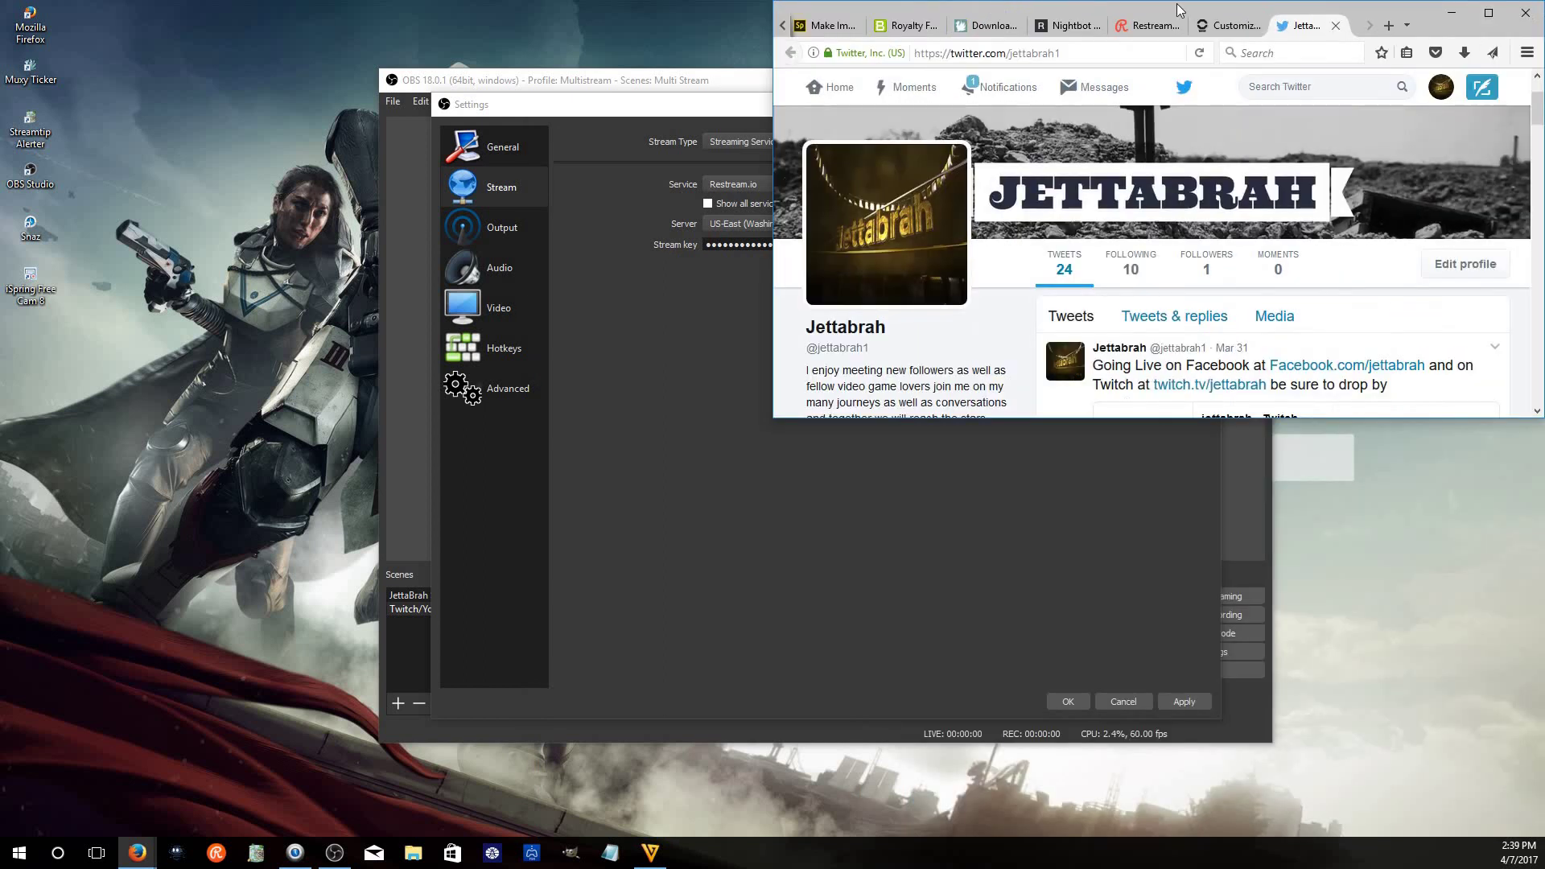
click(1451, 13)
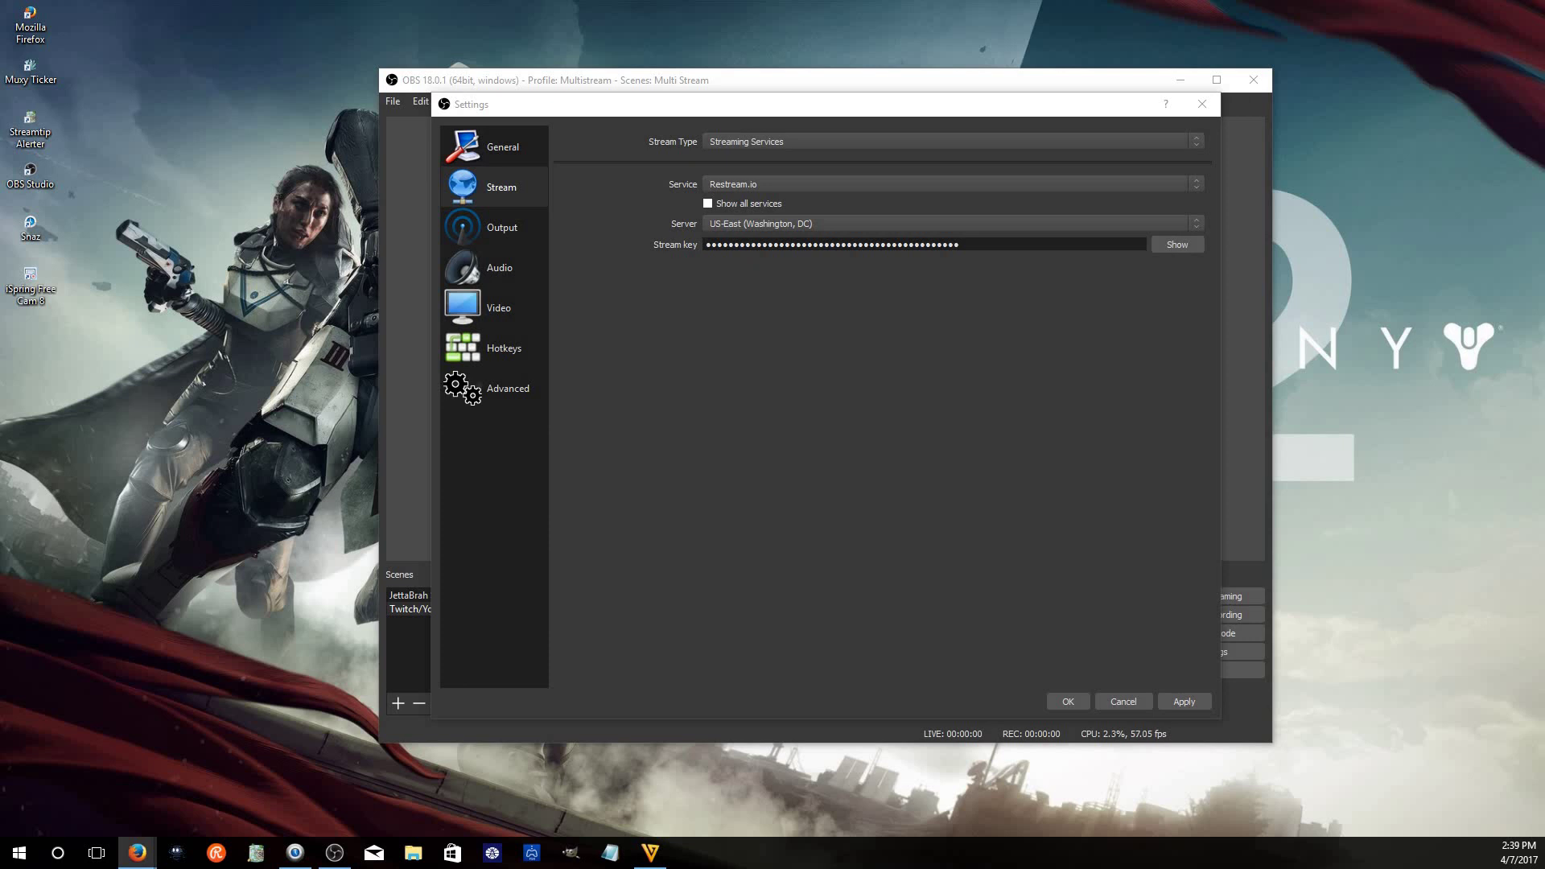
click(137, 853)
click(136, 852)
key(alt+Tab)
key(alt+Tab)
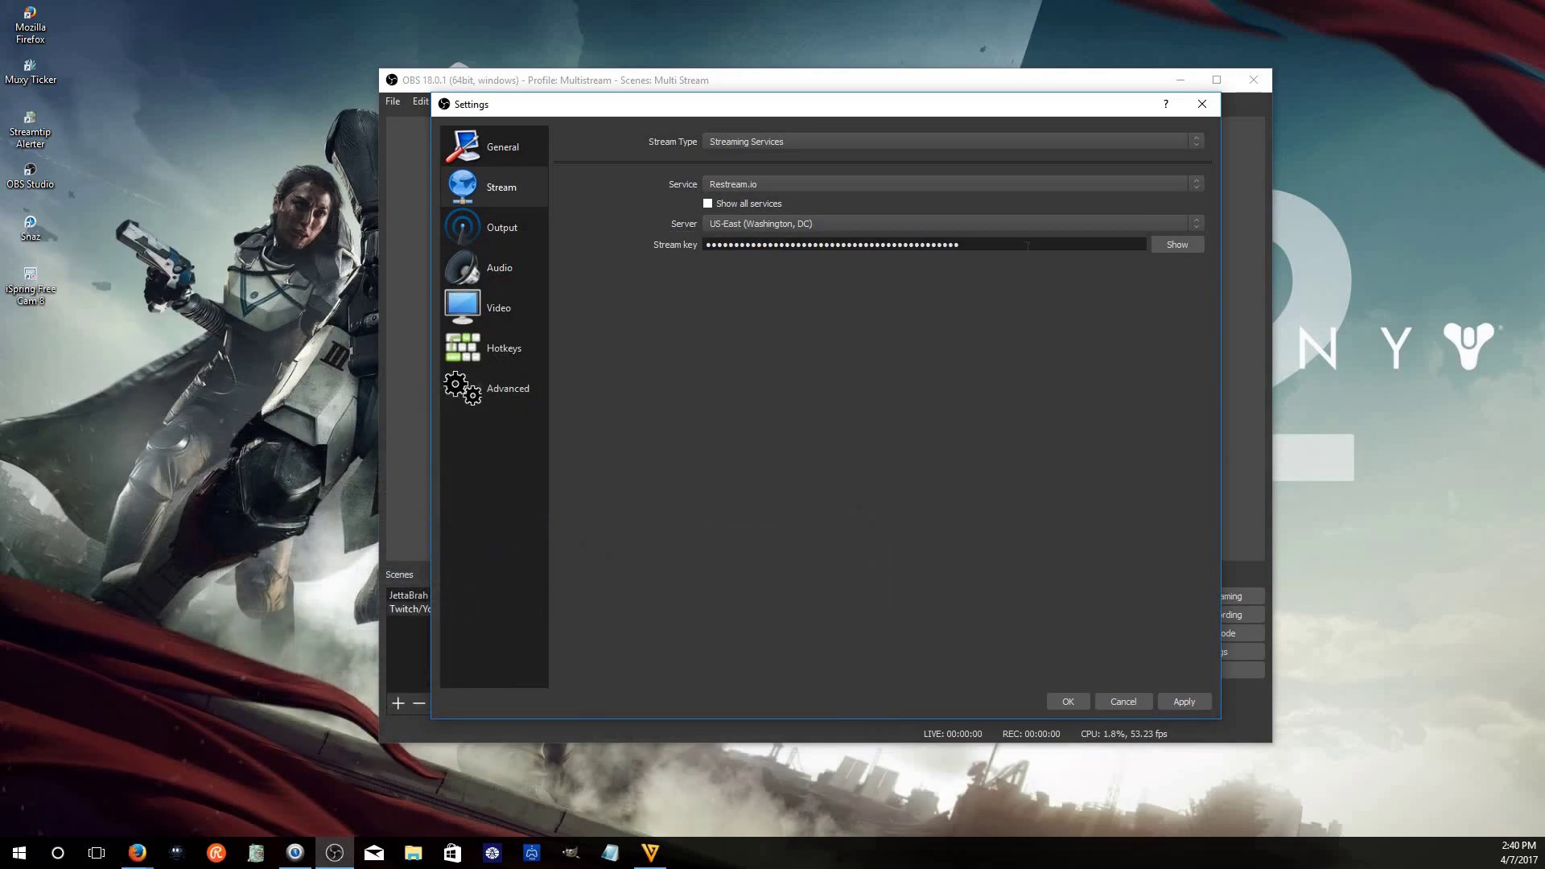
Replace the stream key in the OBS stream settings with the newly generated Restream key and mask it again
click(1178, 246)
key(ctrl+a)
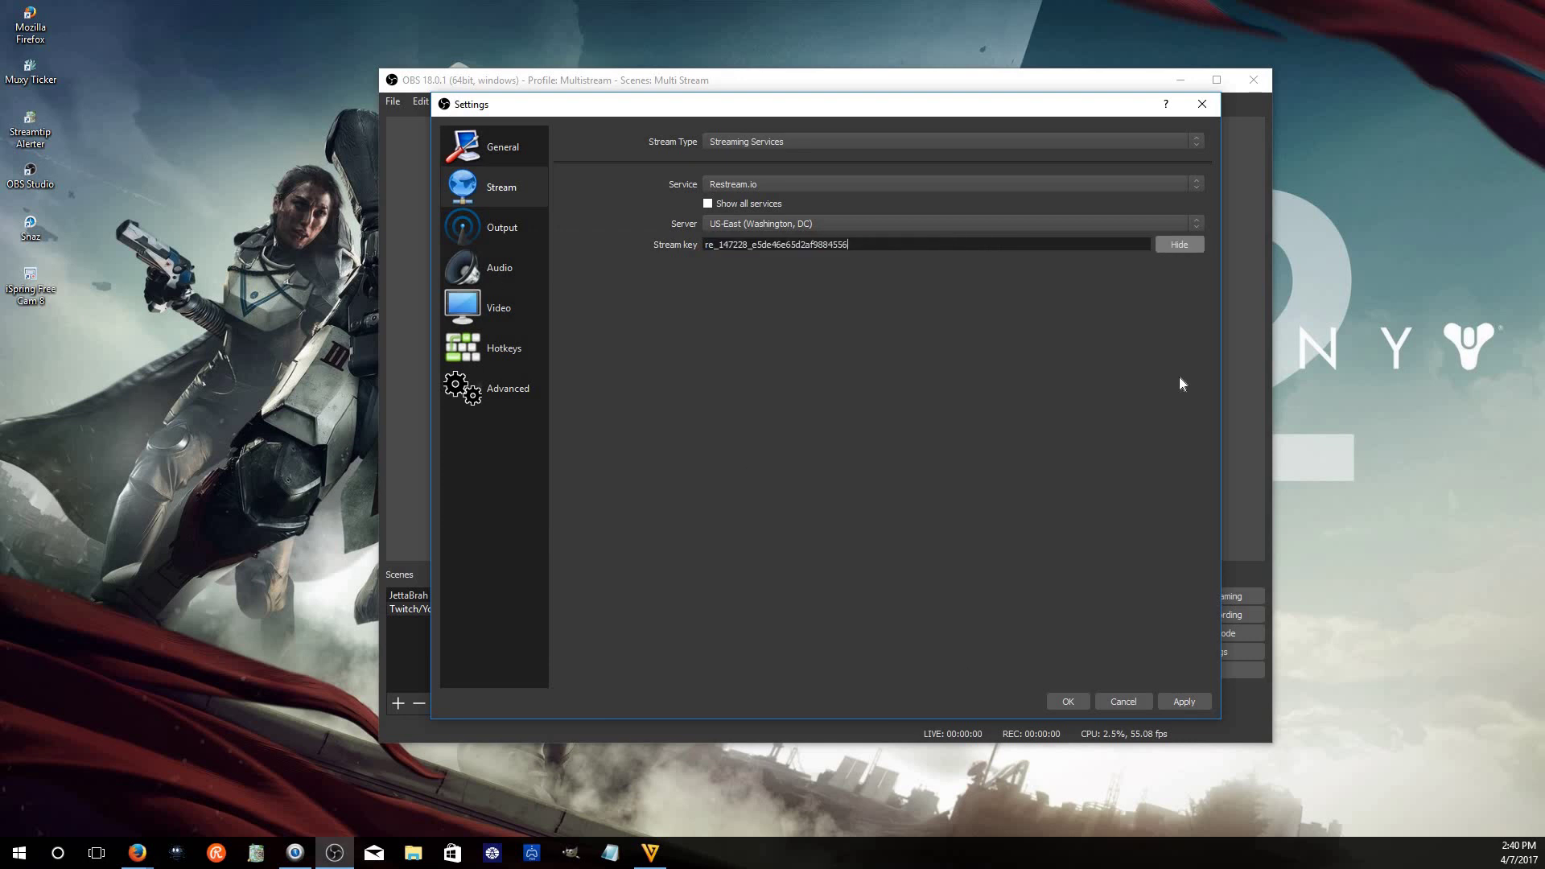
click(1180, 244)
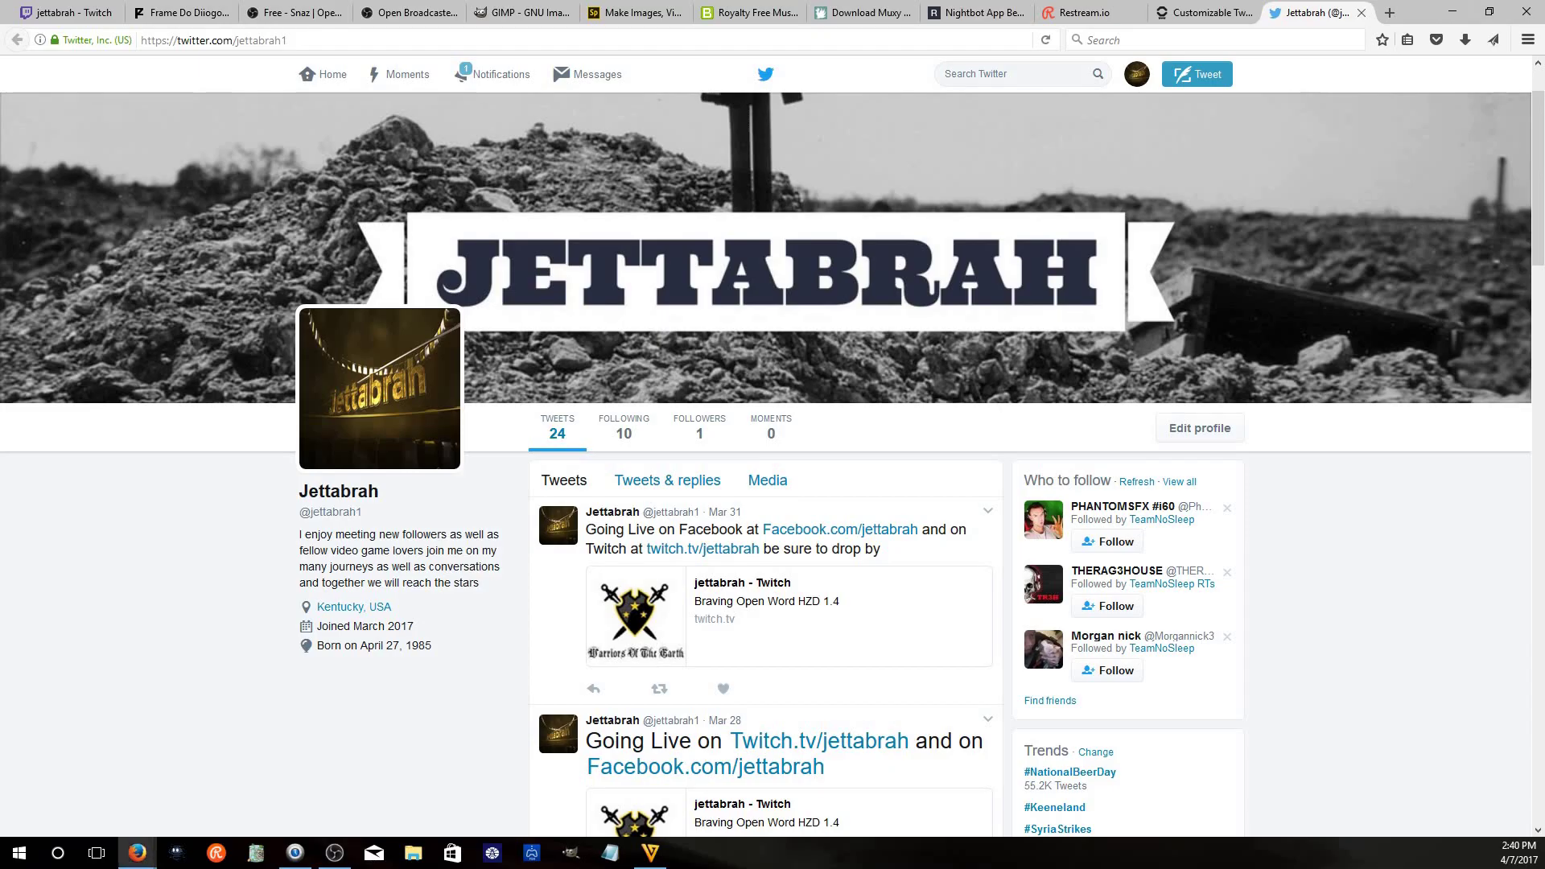
Move the Firefox window off the main screen and bring the Settings dialog back over the OBS window
double_click(1418, 9)
drag(1062, 35, 1544, 48)
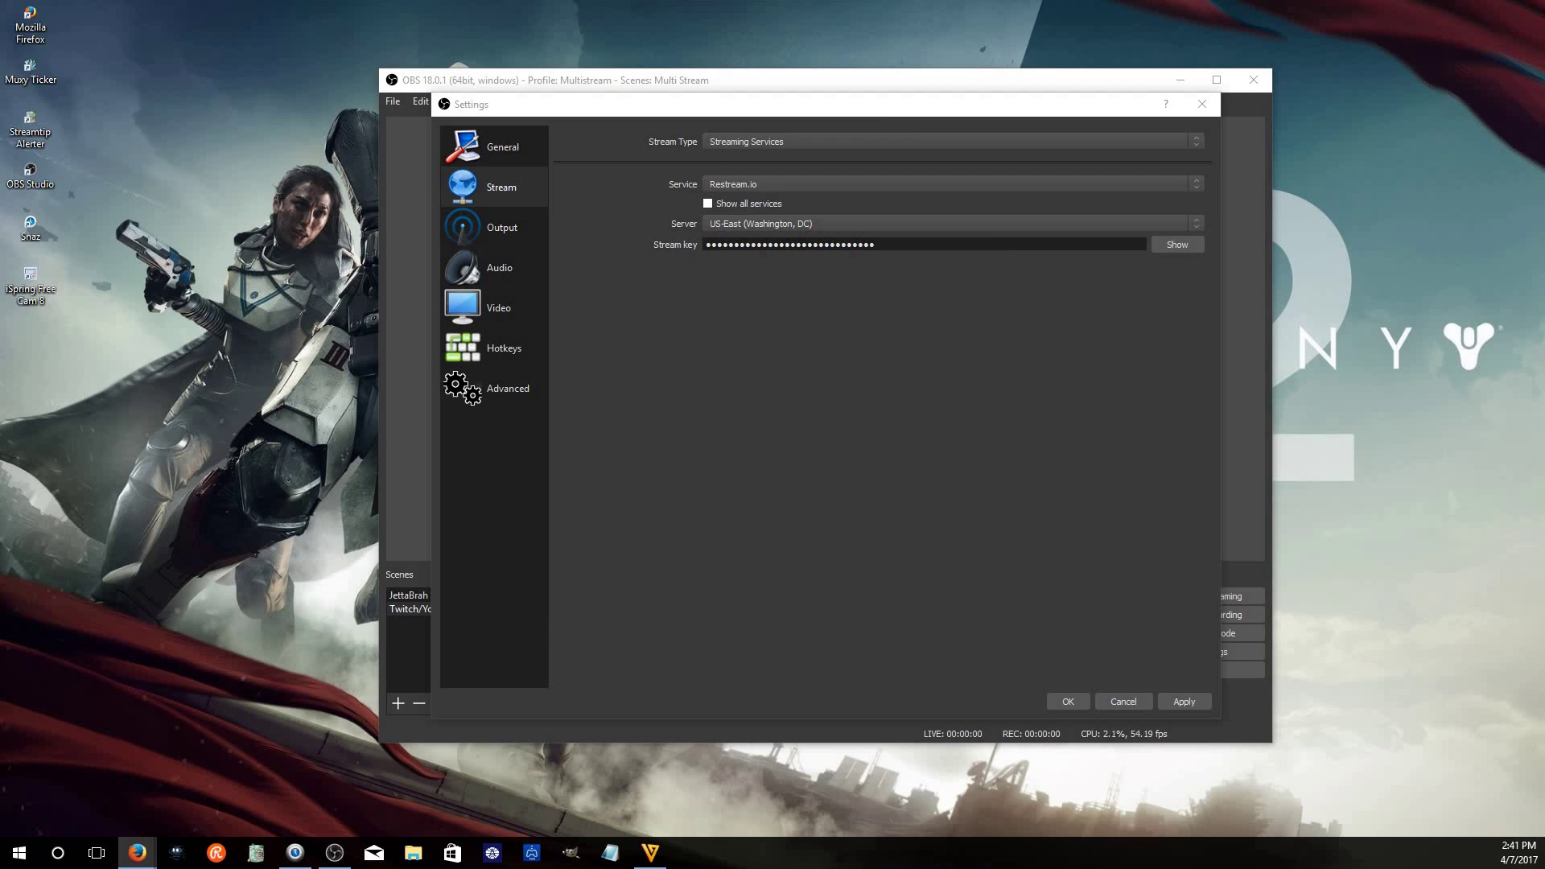
drag(943, 108, 1544, 173)
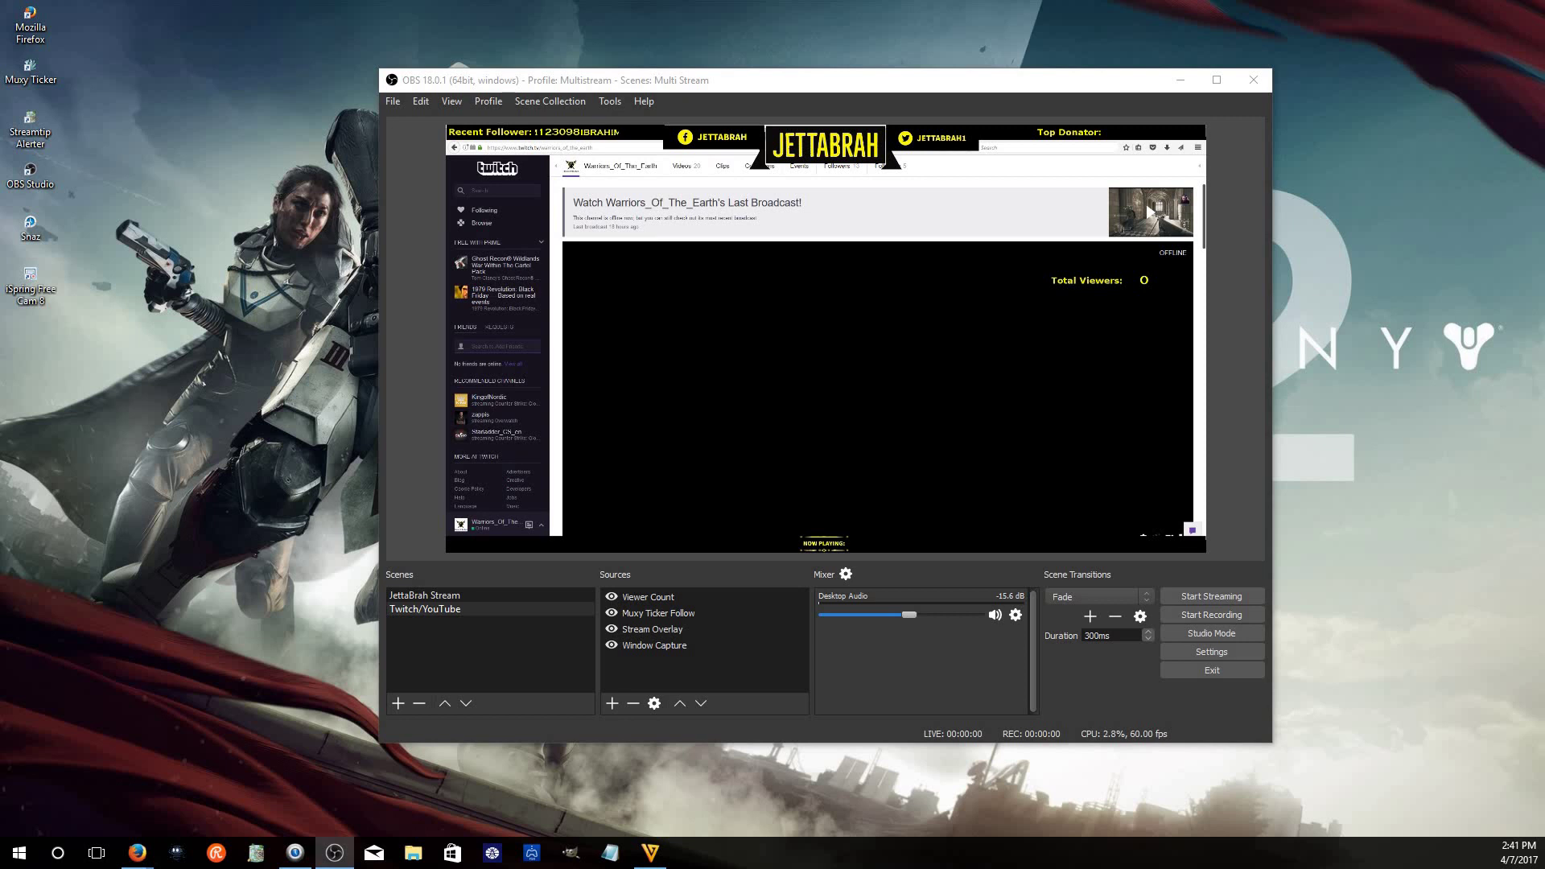
drag(1544, 79, 993, 110)
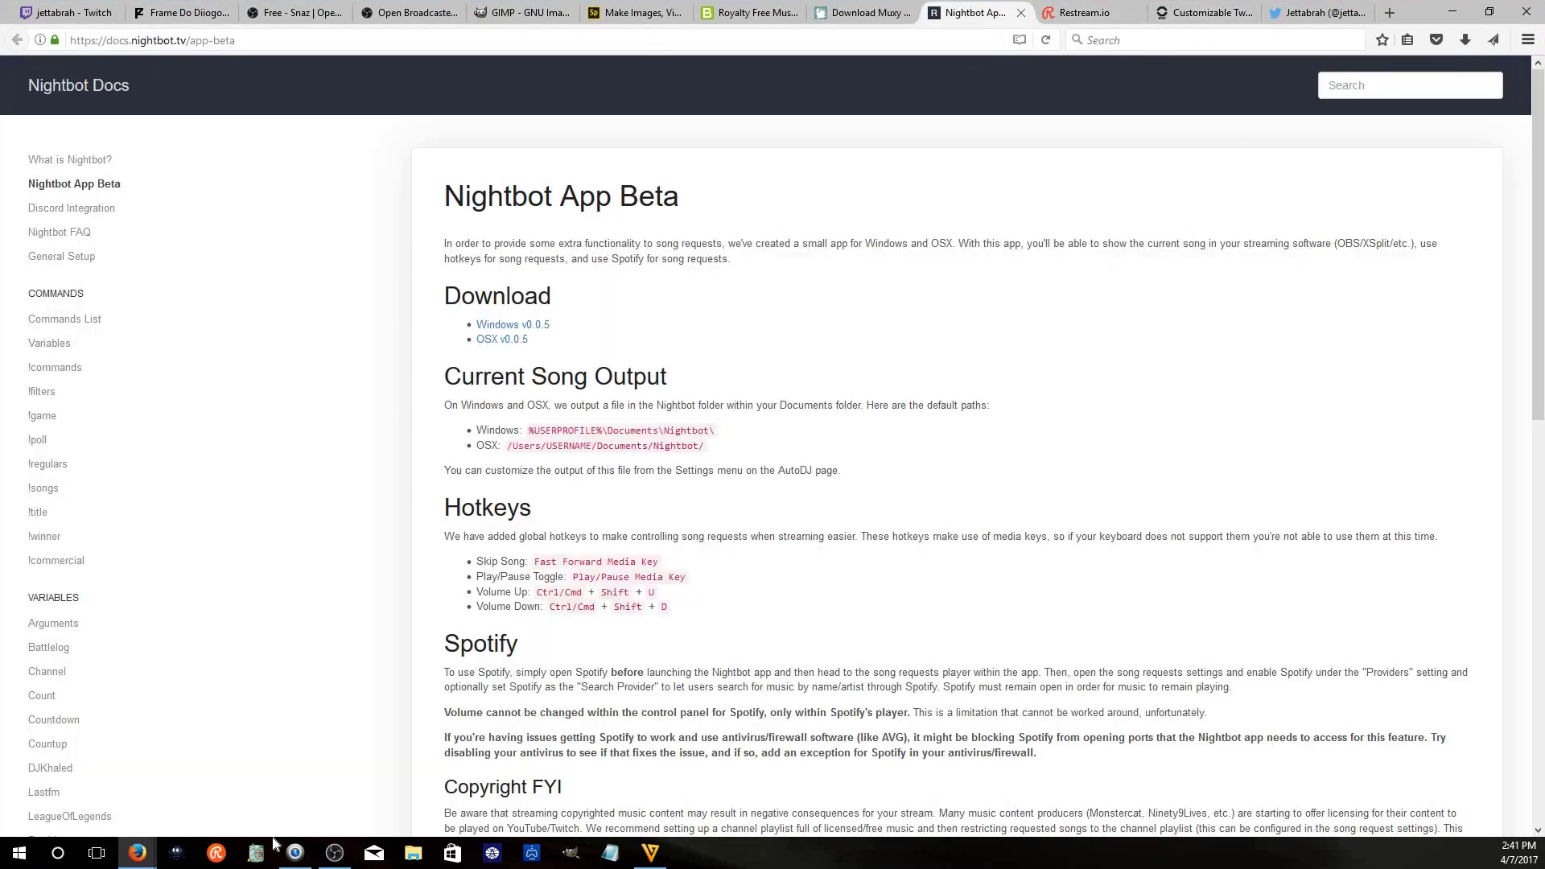
click(334, 853)
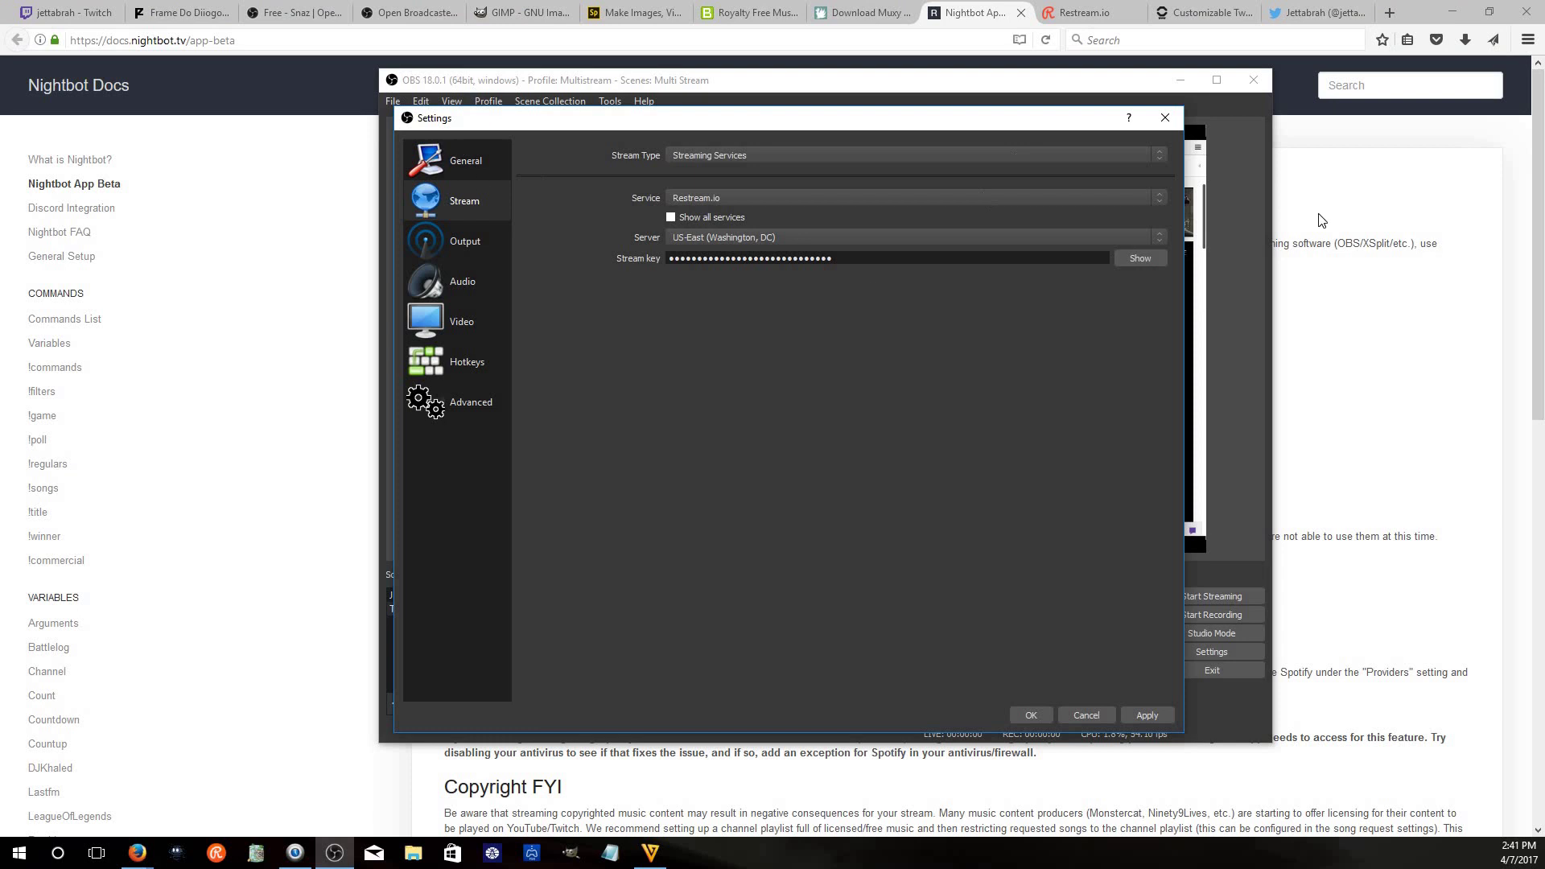
Apply the Restream.io stream settings, view the Output settings and return to the Stream settings
click(1153, 719)
click(473, 240)
click(471, 198)
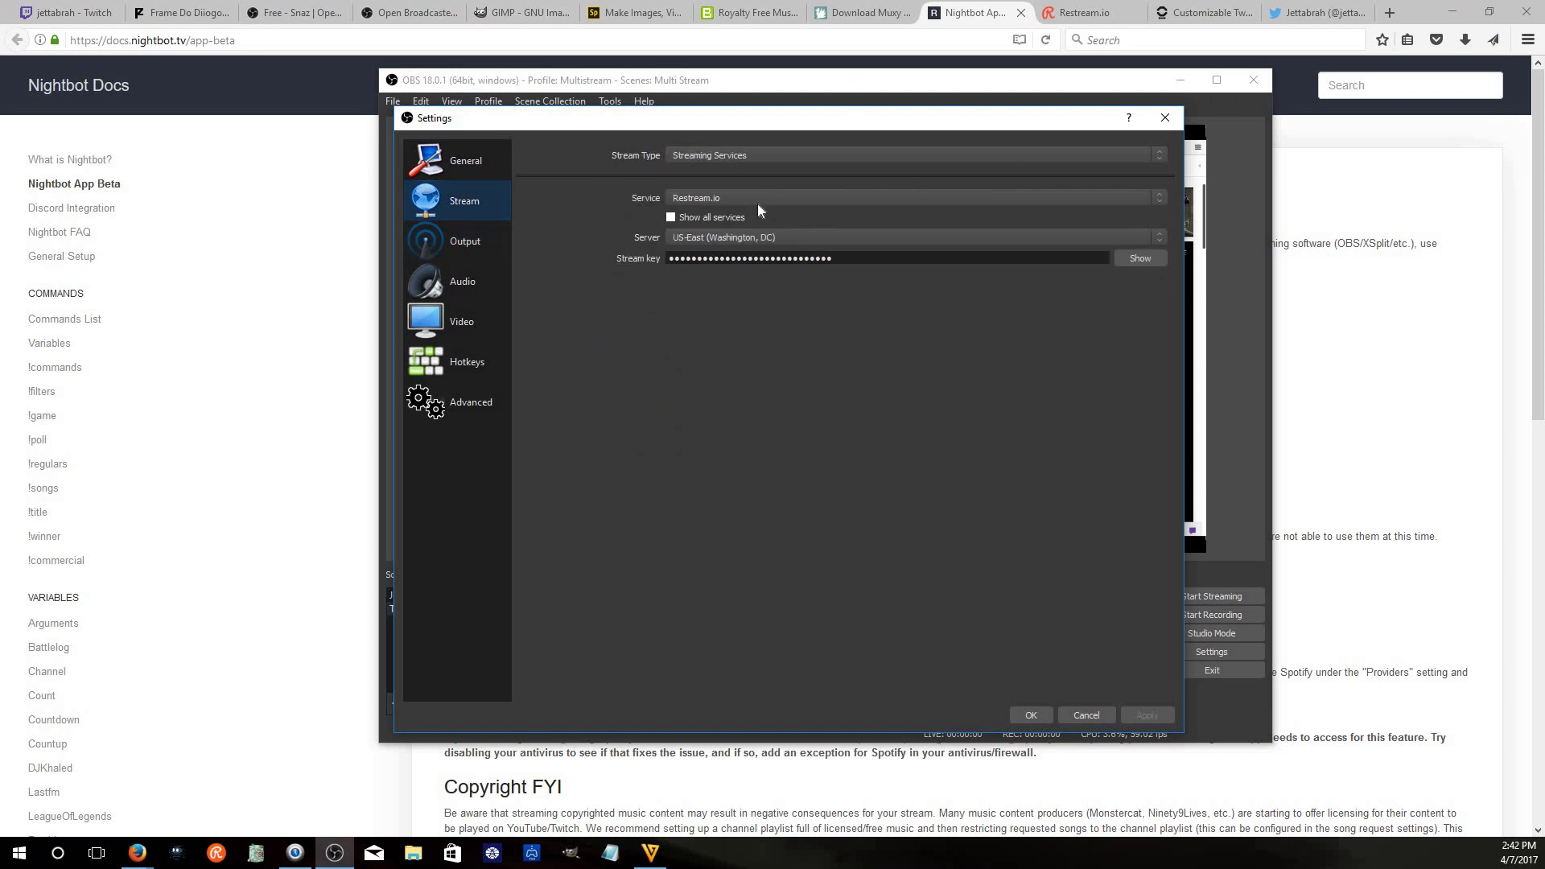
In the streaming output settings, keep NVENC H.264 as the encoder and enable enforcing the streaming service encoder settings
click(456, 244)
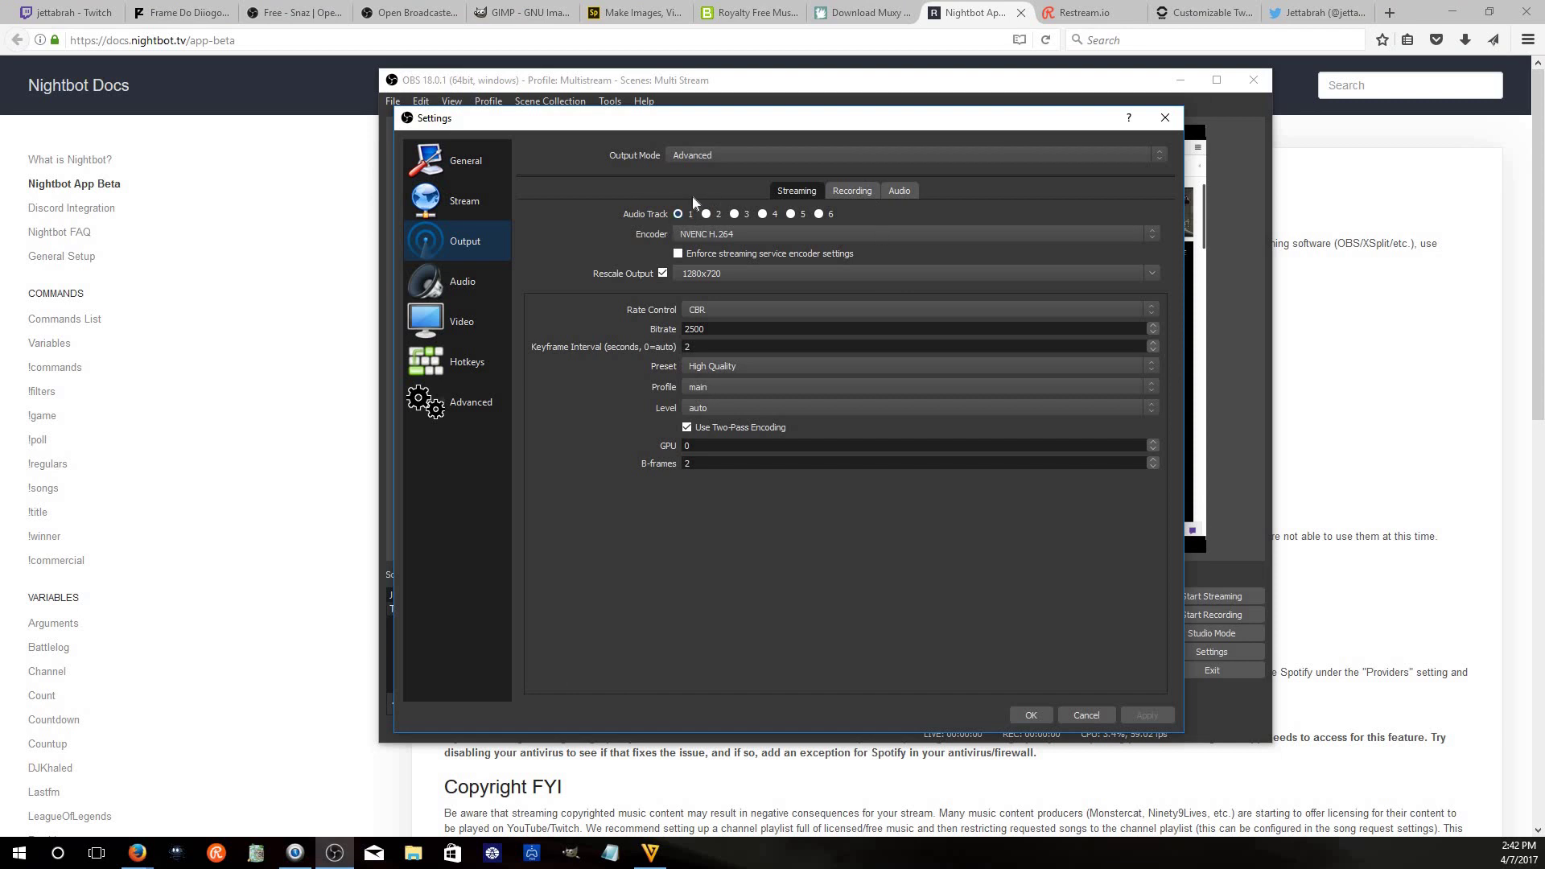
click(707, 230)
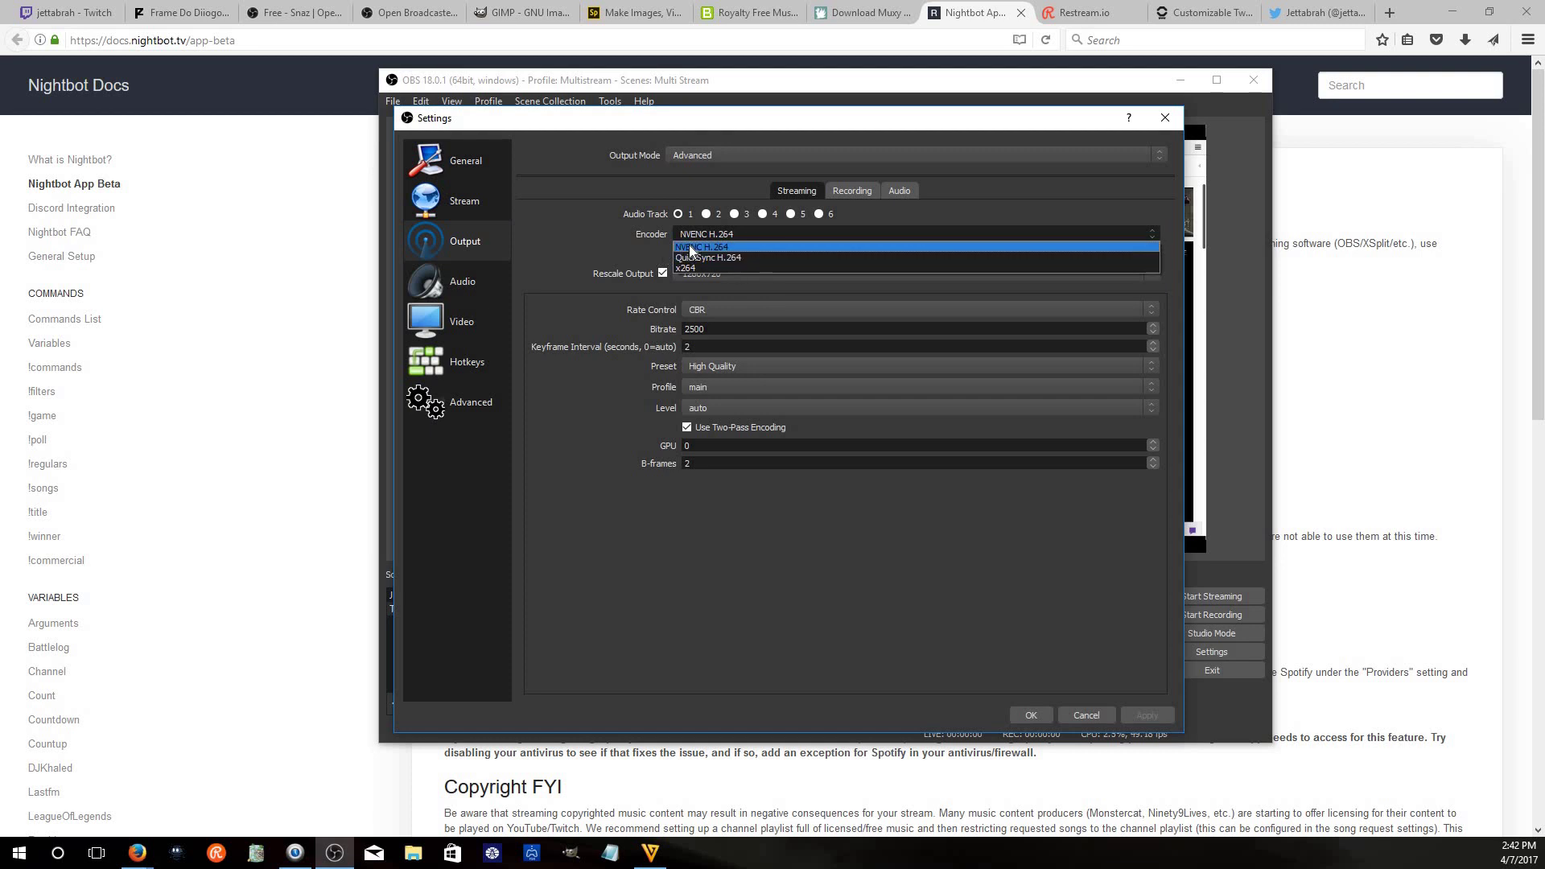
click(719, 251)
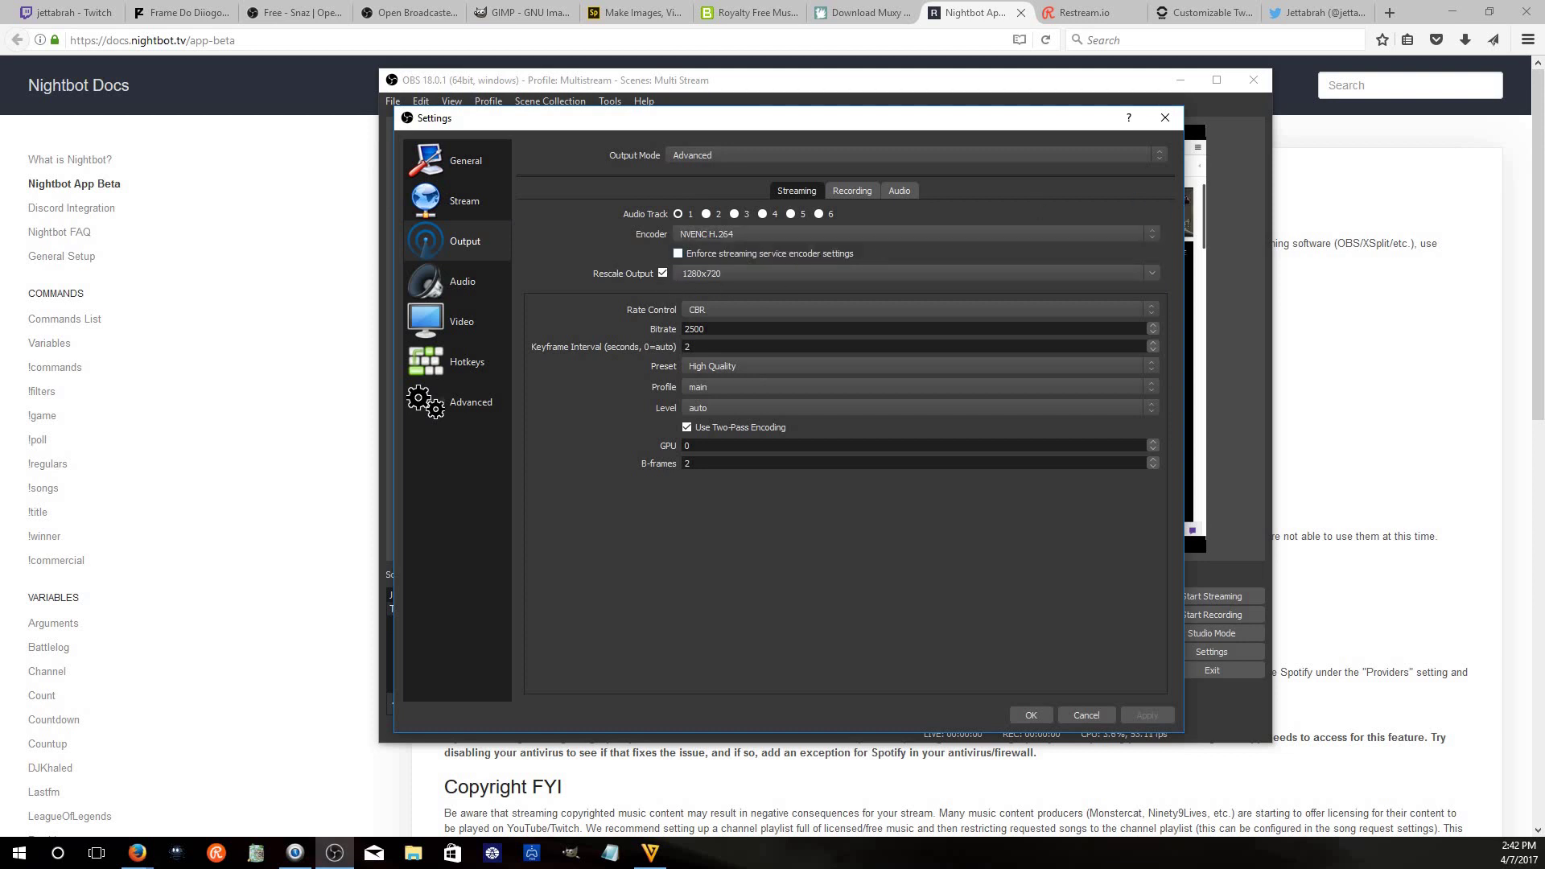
click(770, 253)
Compare the output settings for audio track bitrates with the streaming encoder settings
click(898, 190)
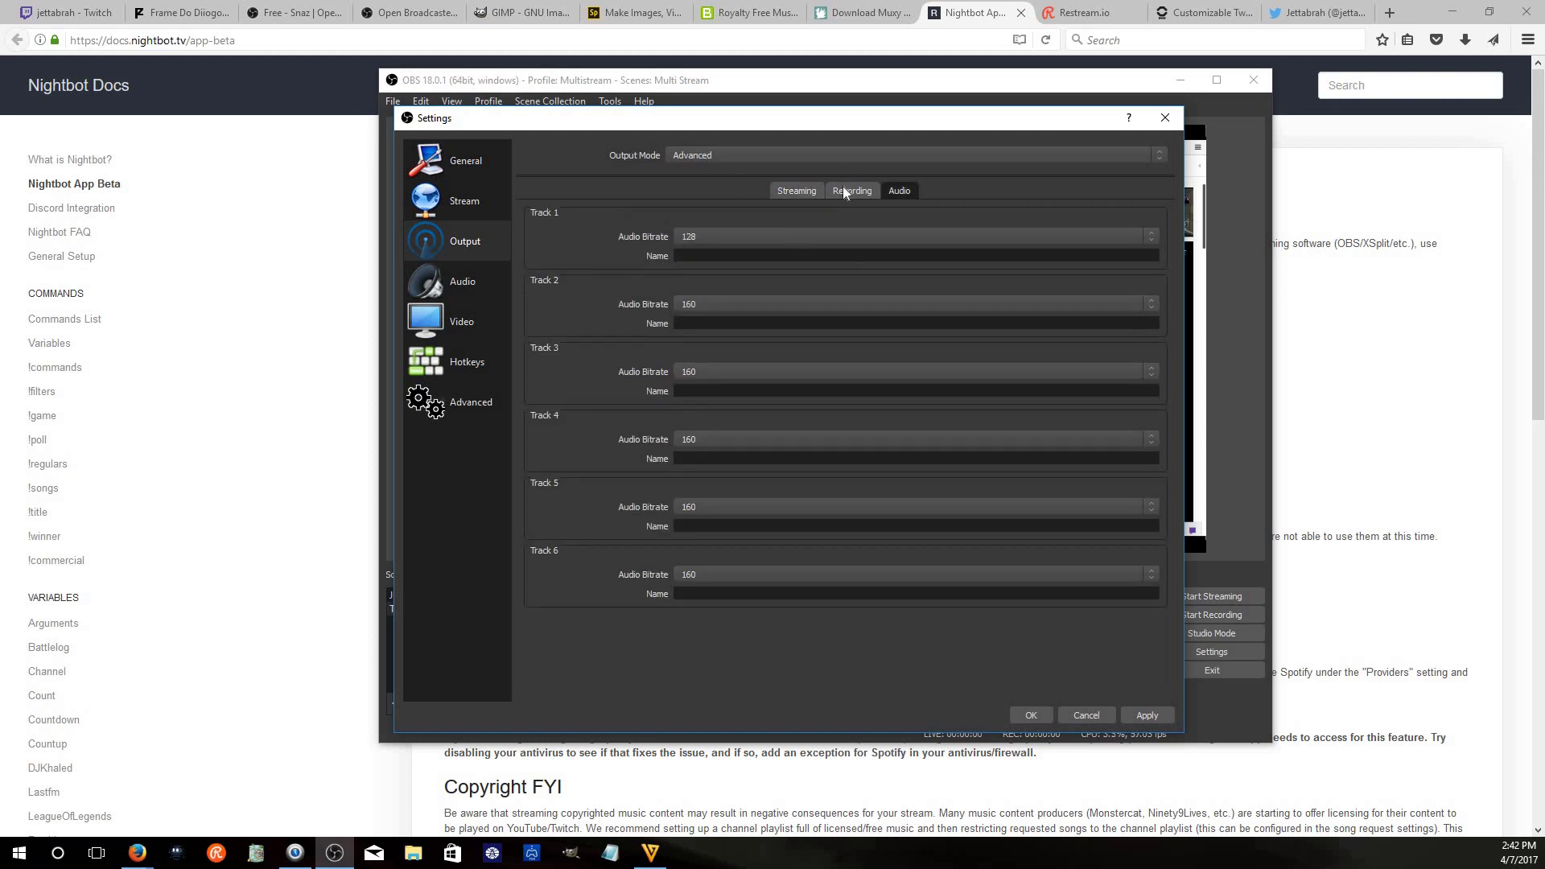
click(813, 190)
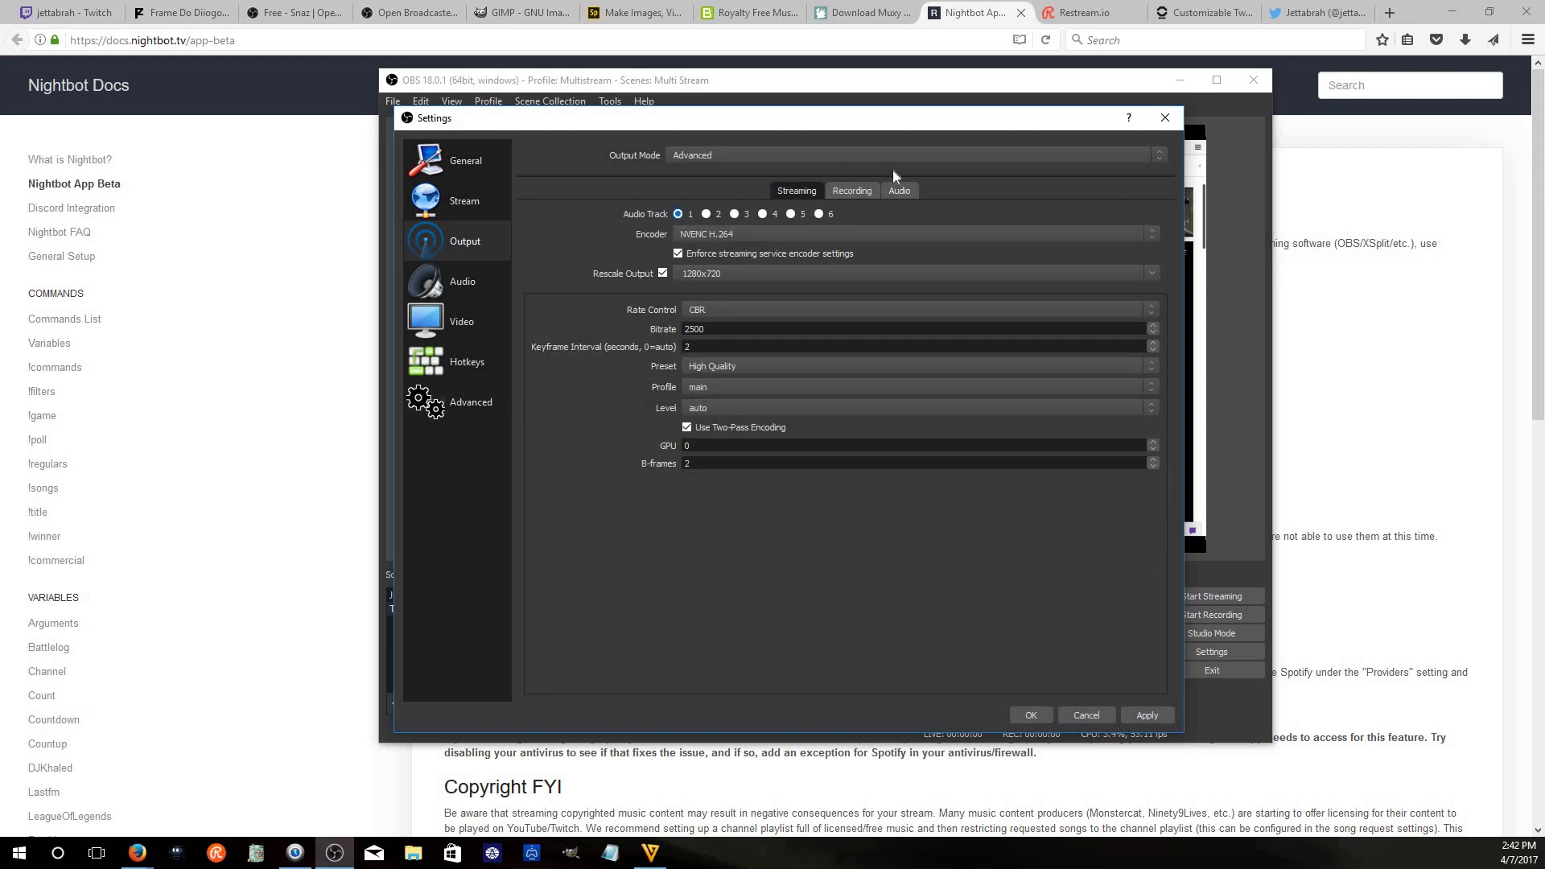
click(890, 193)
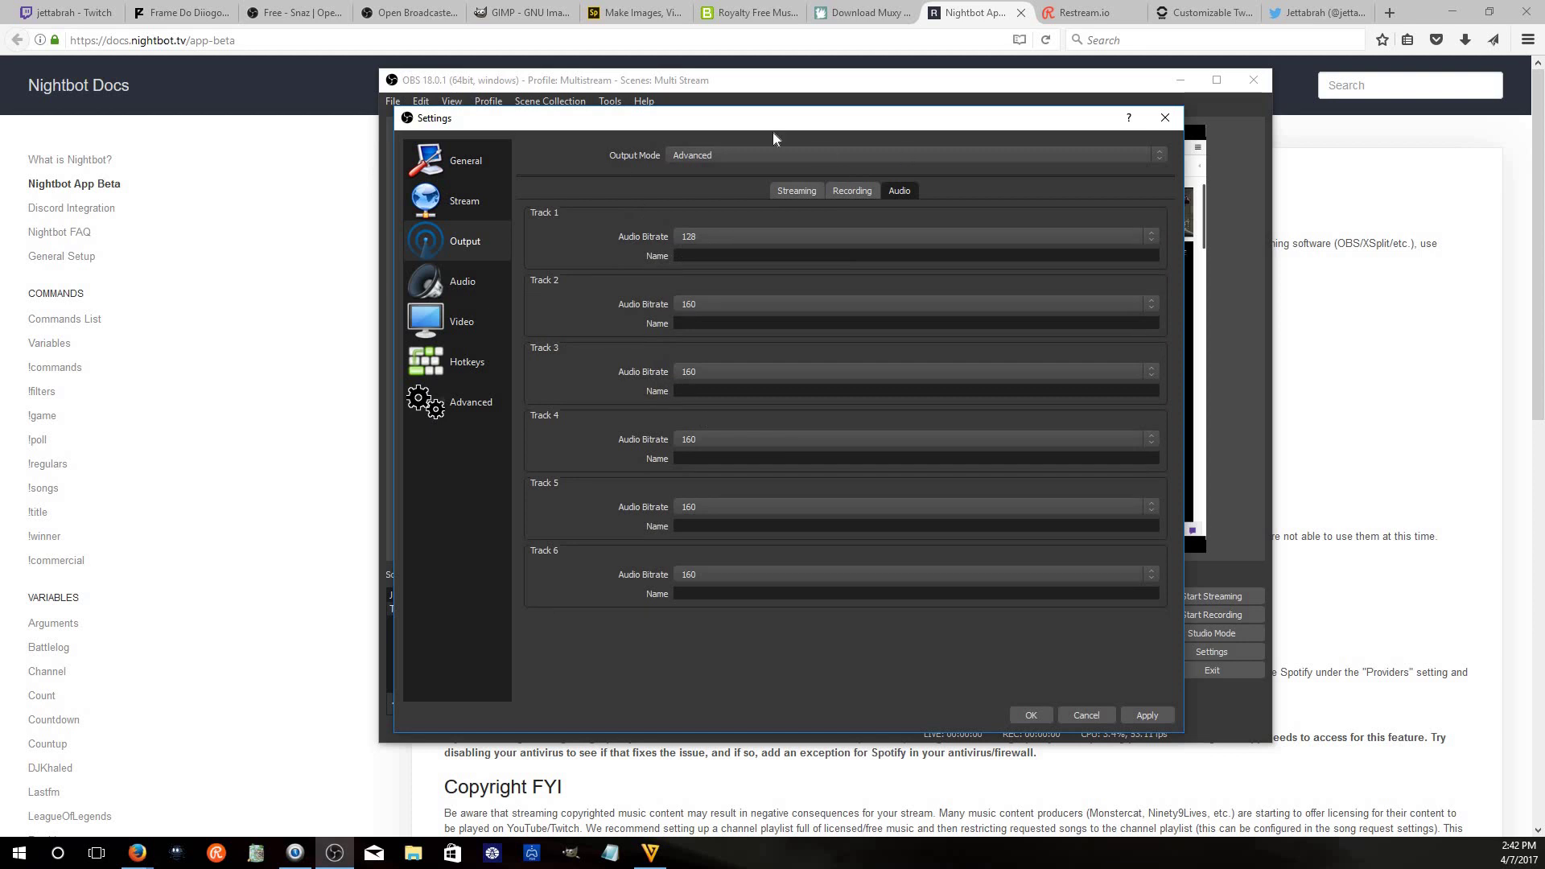
click(789, 189)
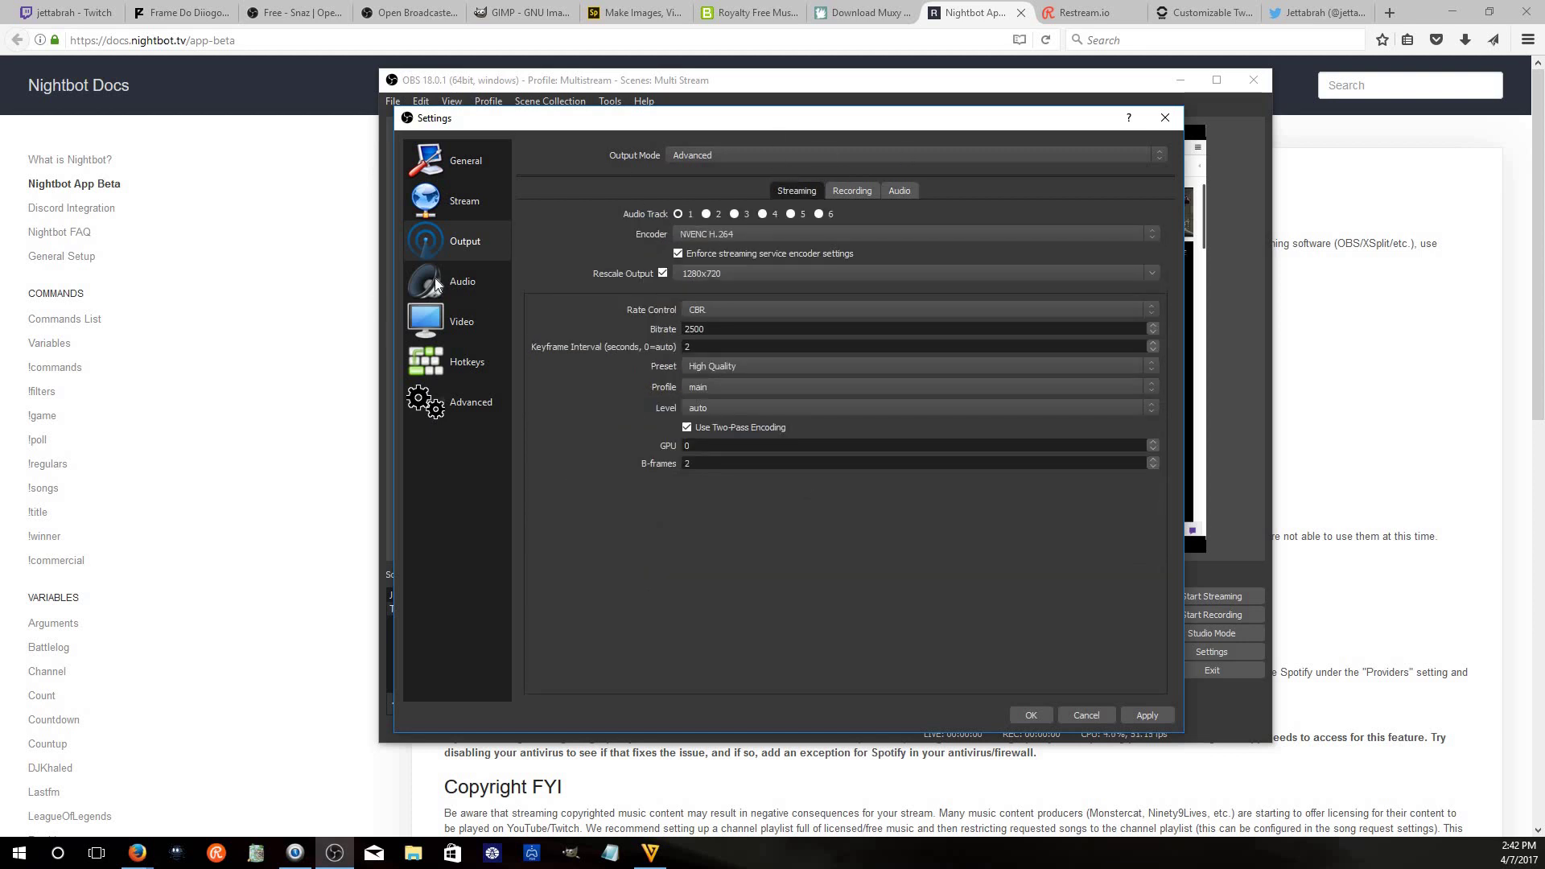
Check the desktop audio device and the video resolution settings, and accept the Settings dialog
click(435, 283)
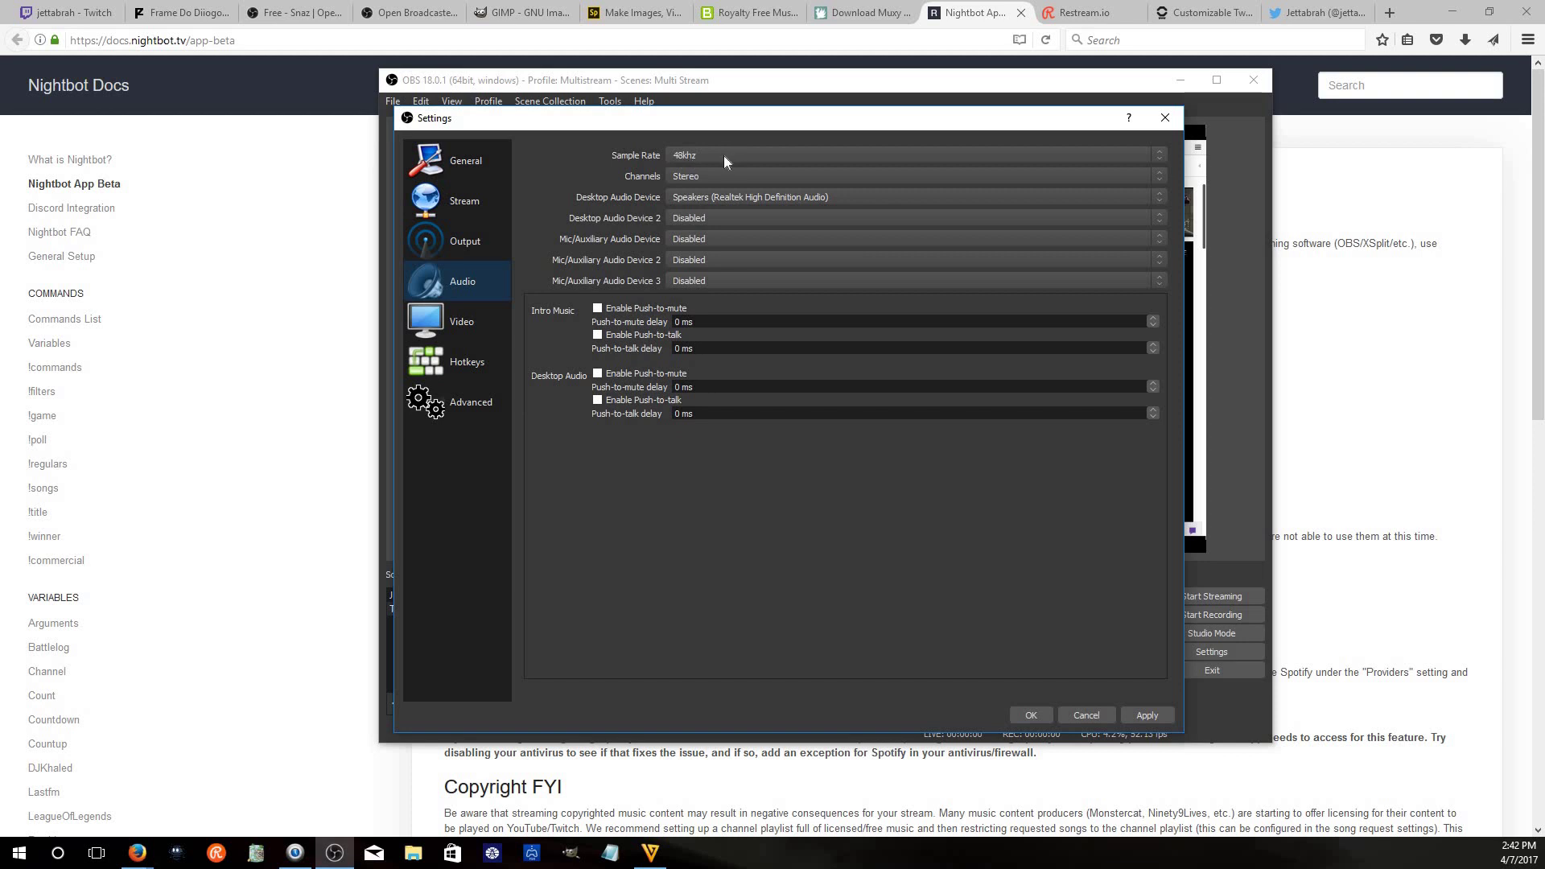
click(705, 196)
click(700, 200)
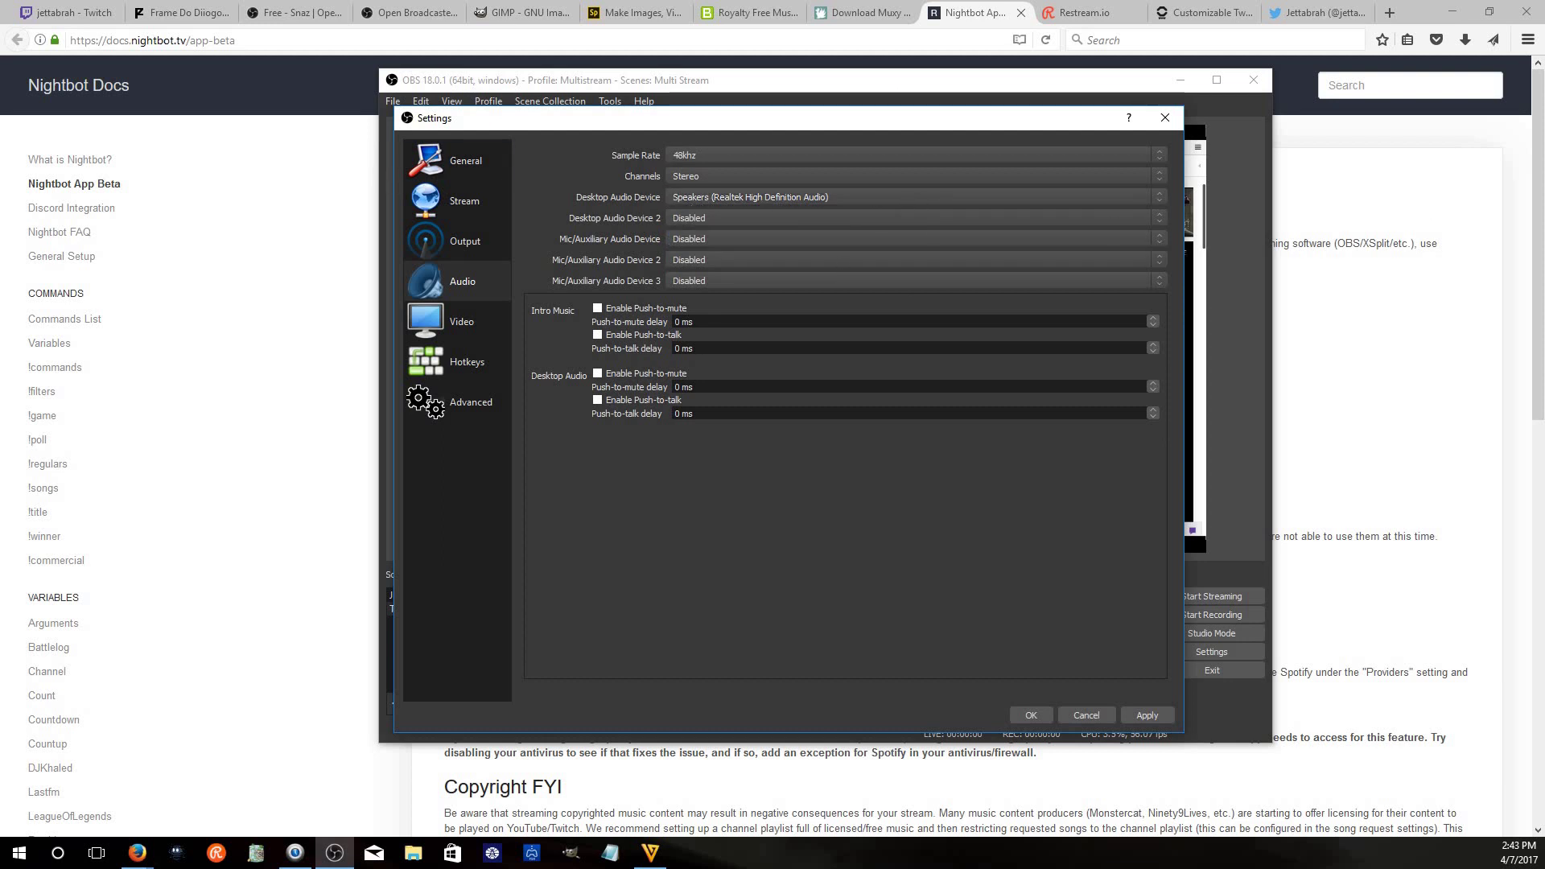
click(470, 326)
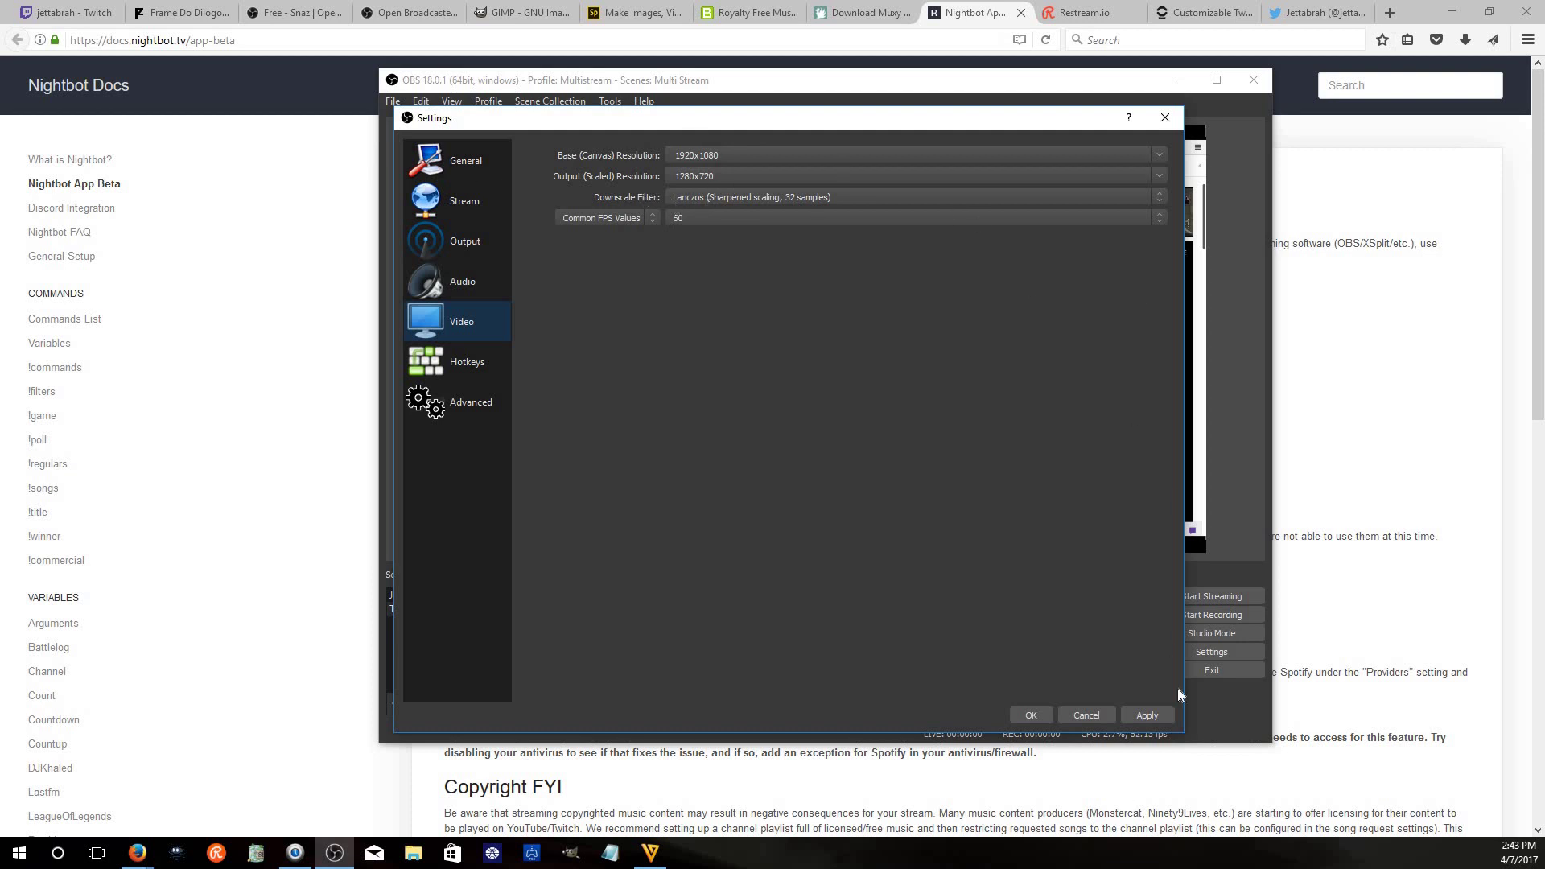
click(1031, 714)
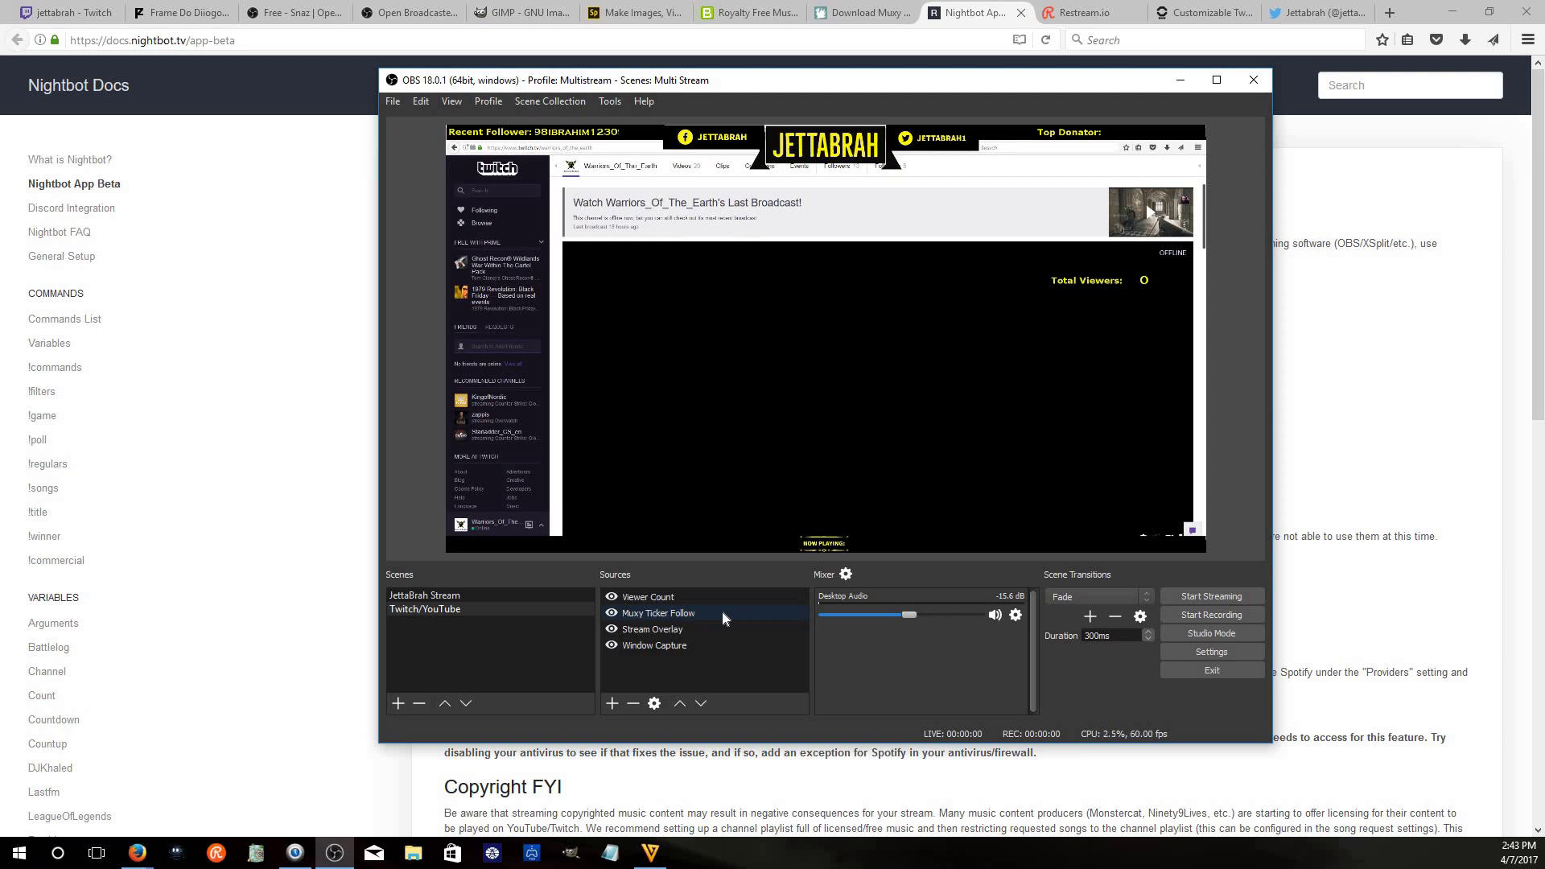
Switch to Restream.io in Firefox, browse the services for a new channel, view the iNSTAGIB setup form and close it
click(1078, 12)
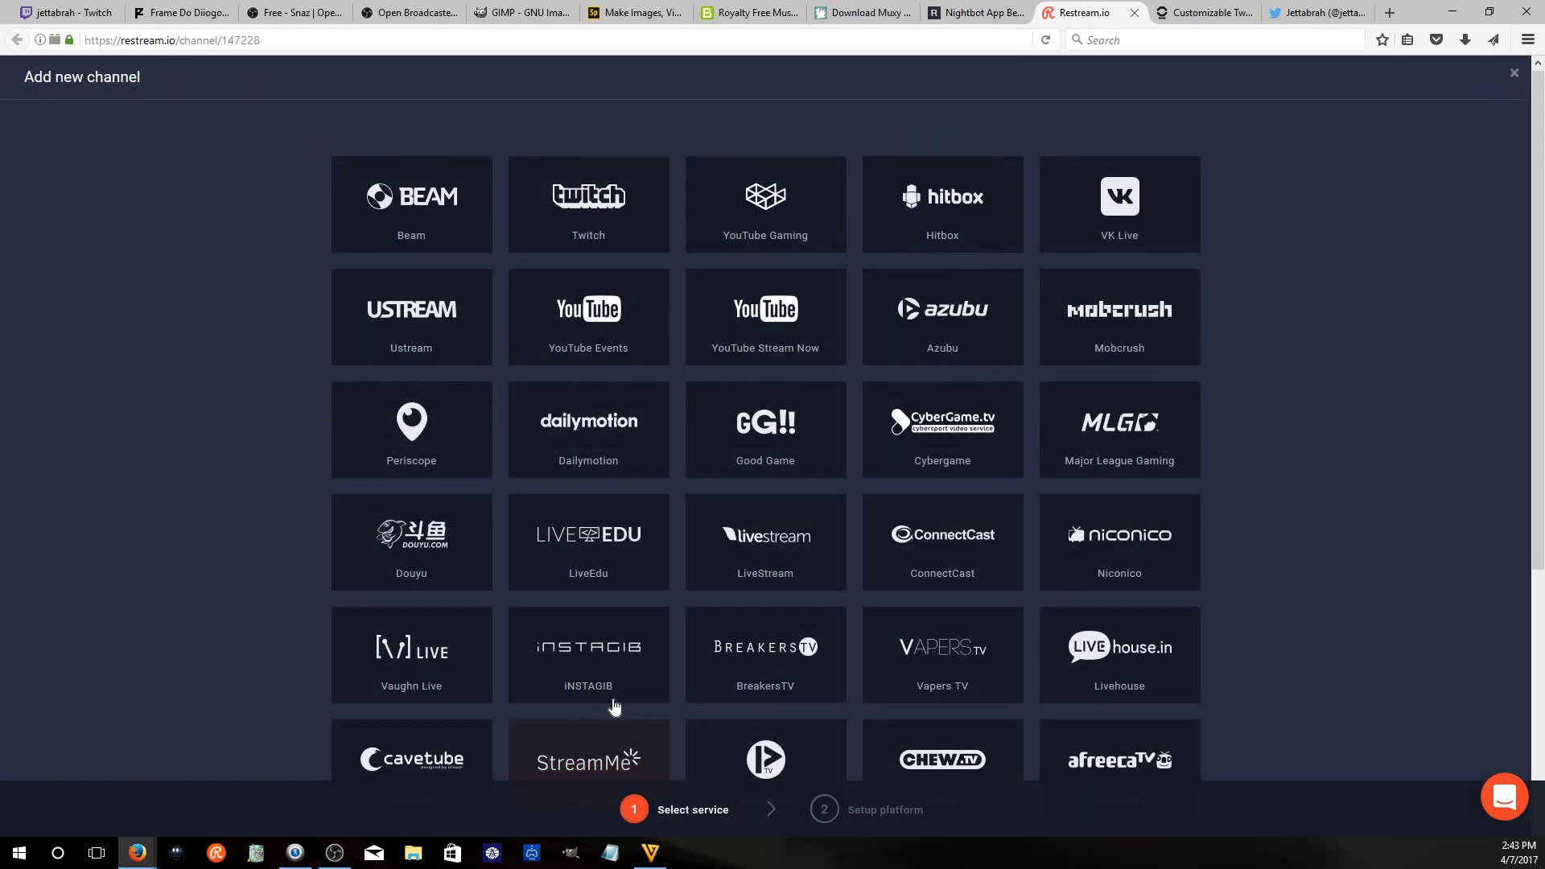
scroll(628, 676, down, 5)
scroll(515, 580, up, 3)
click(587, 653)
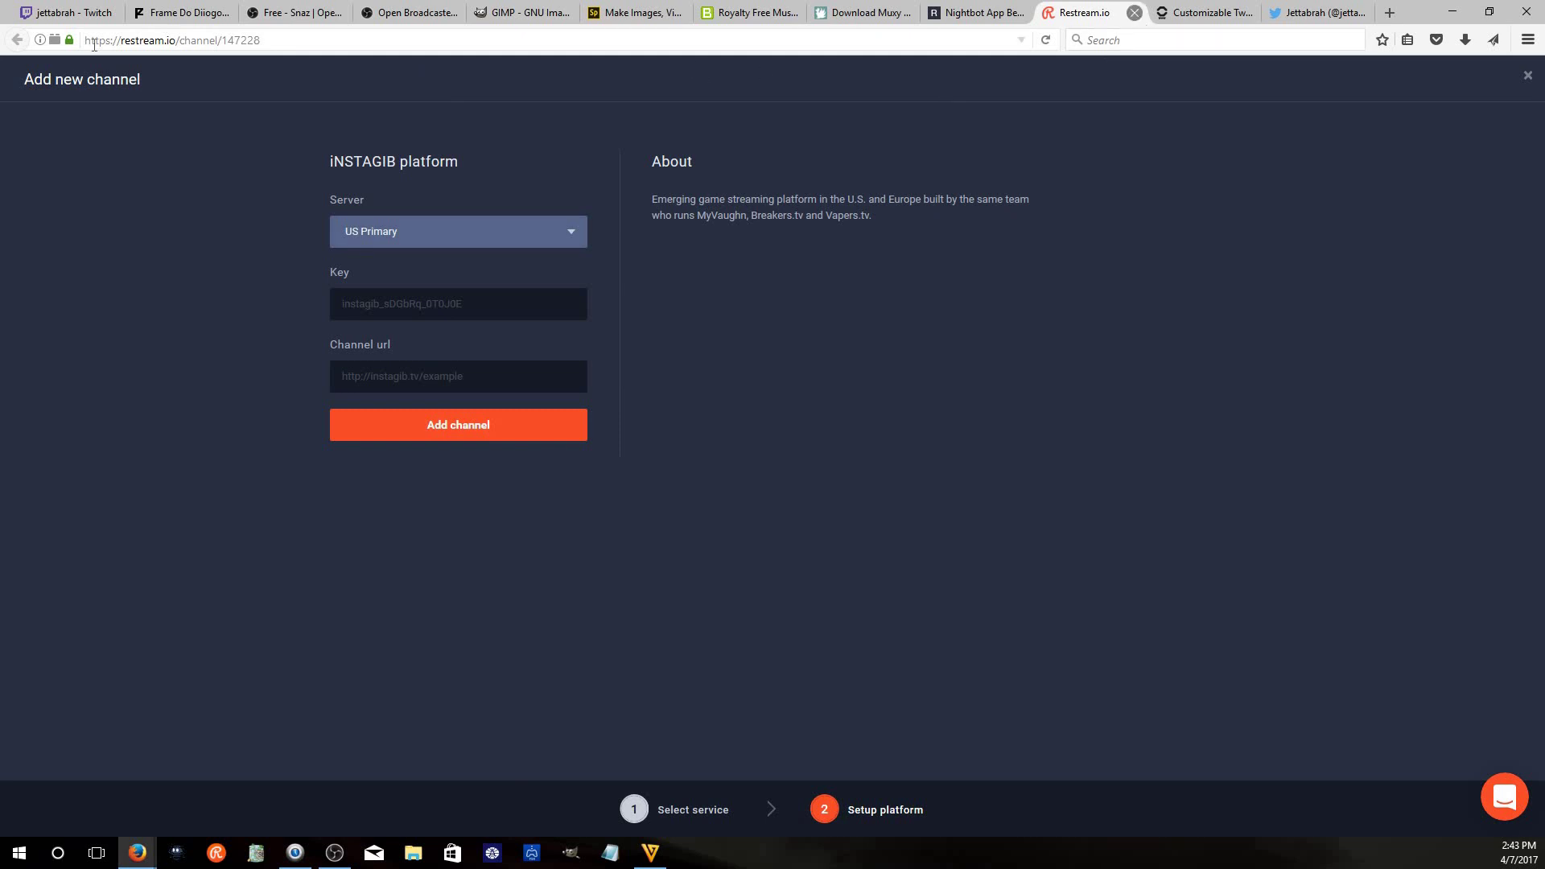
click(1527, 75)
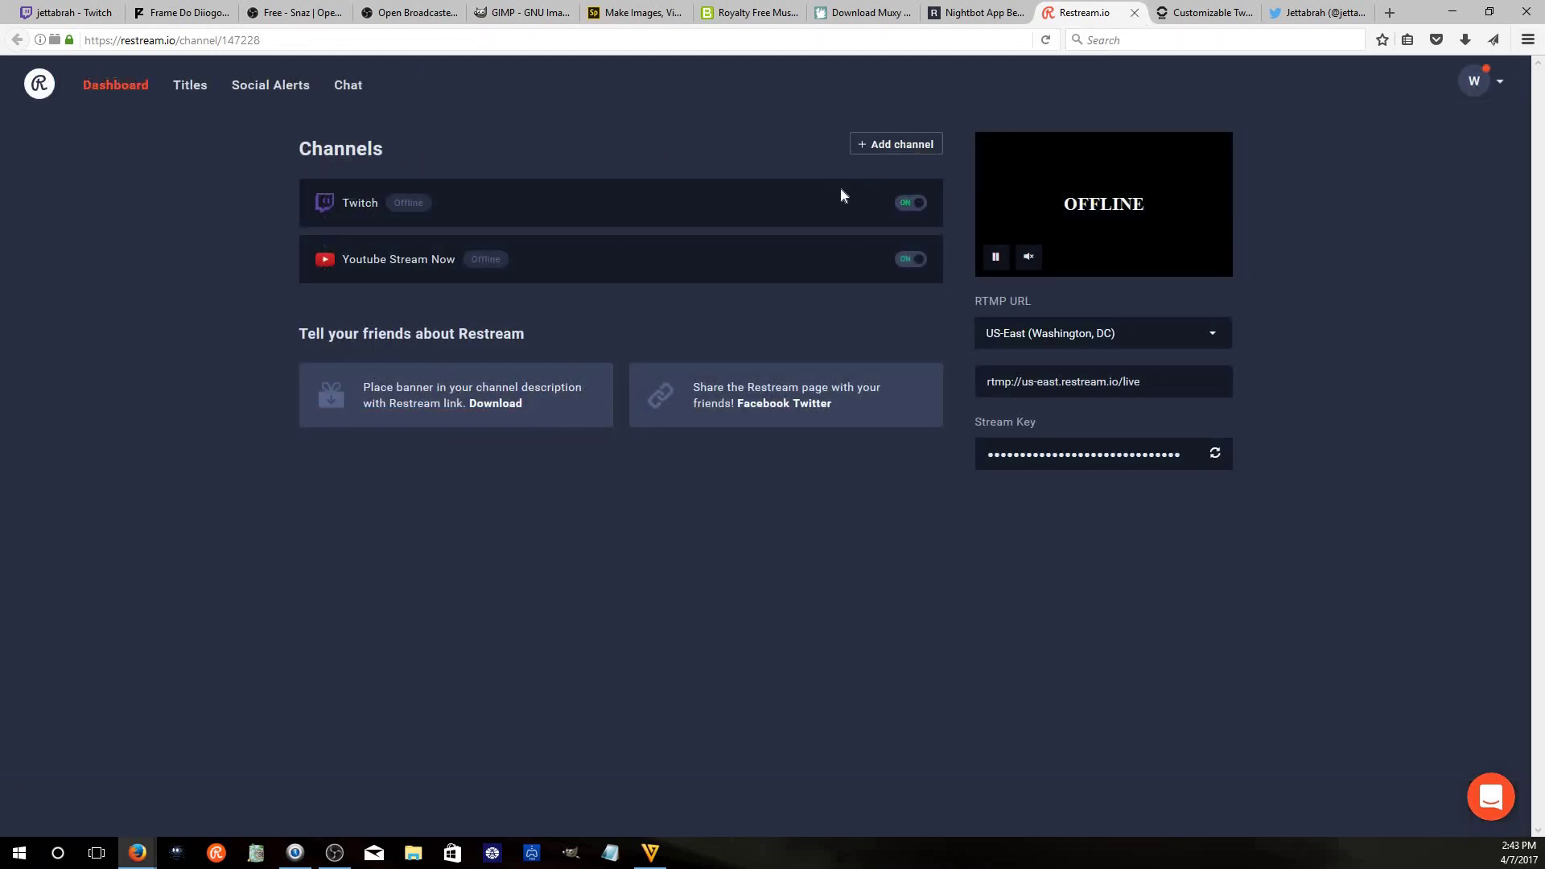
View the Twitch channel's transcoding settings on the Restream dashboard, check the profile options and close them without saving
click(865, 203)
mouse_move(869, 201)
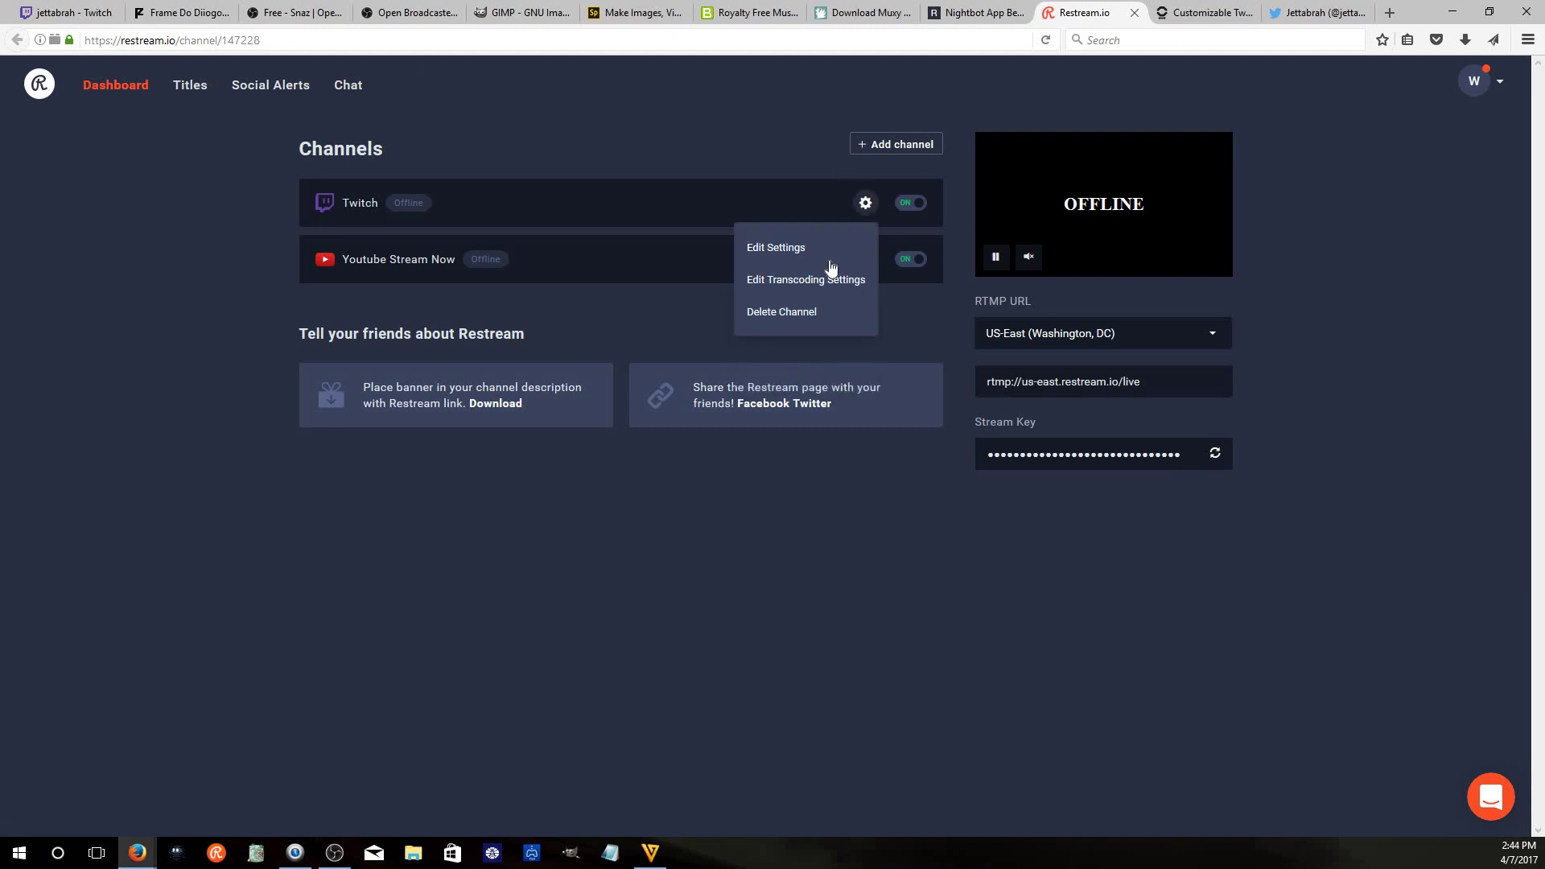
click(837, 282)
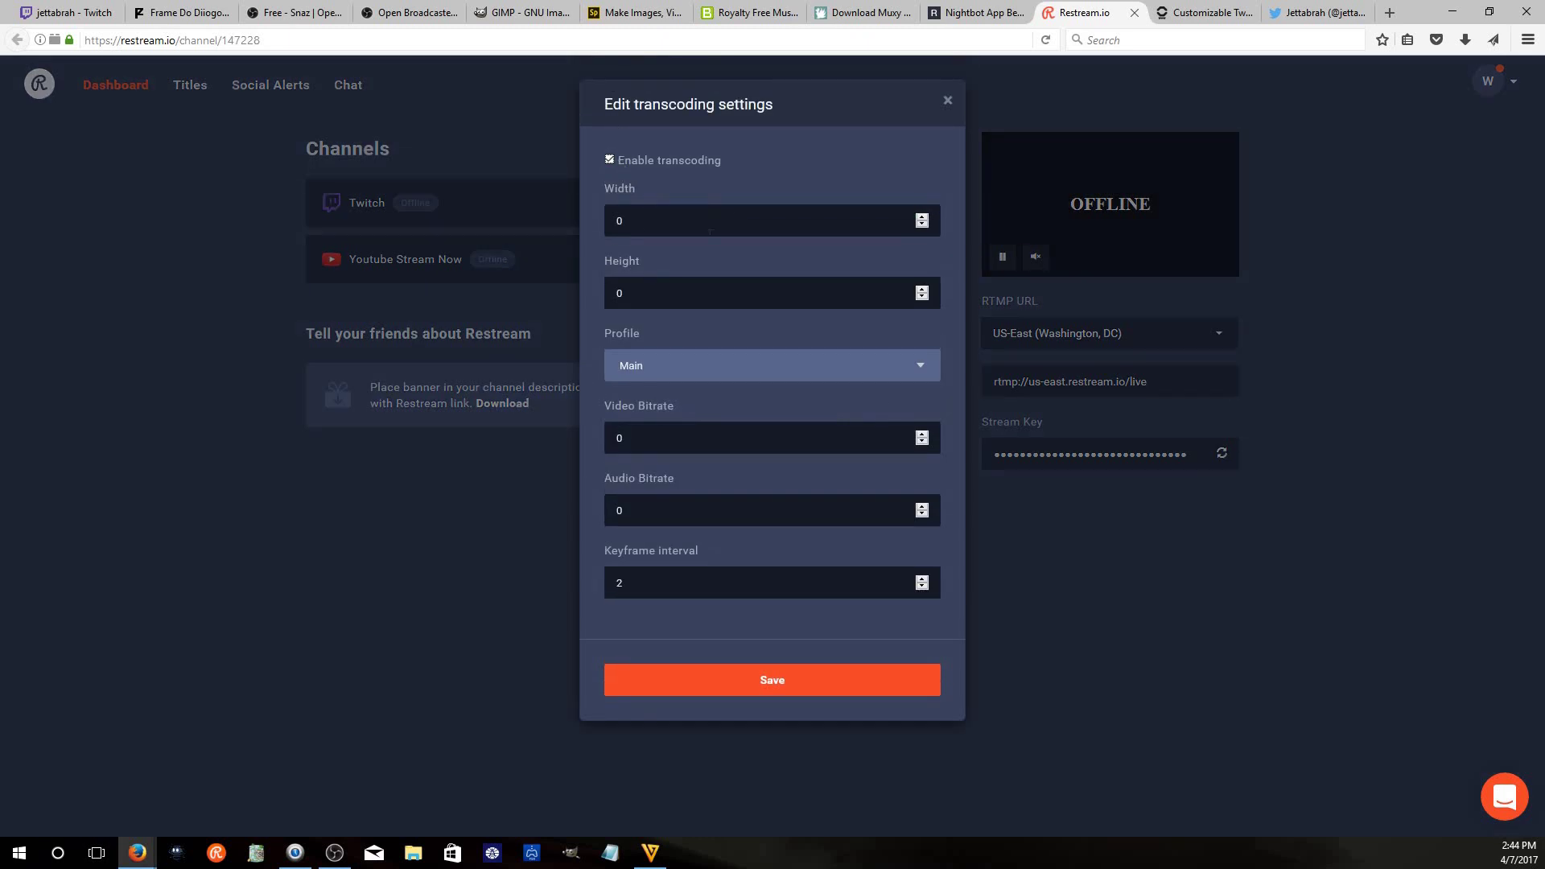
click(739, 384)
click(728, 400)
click(724, 441)
click(949, 106)
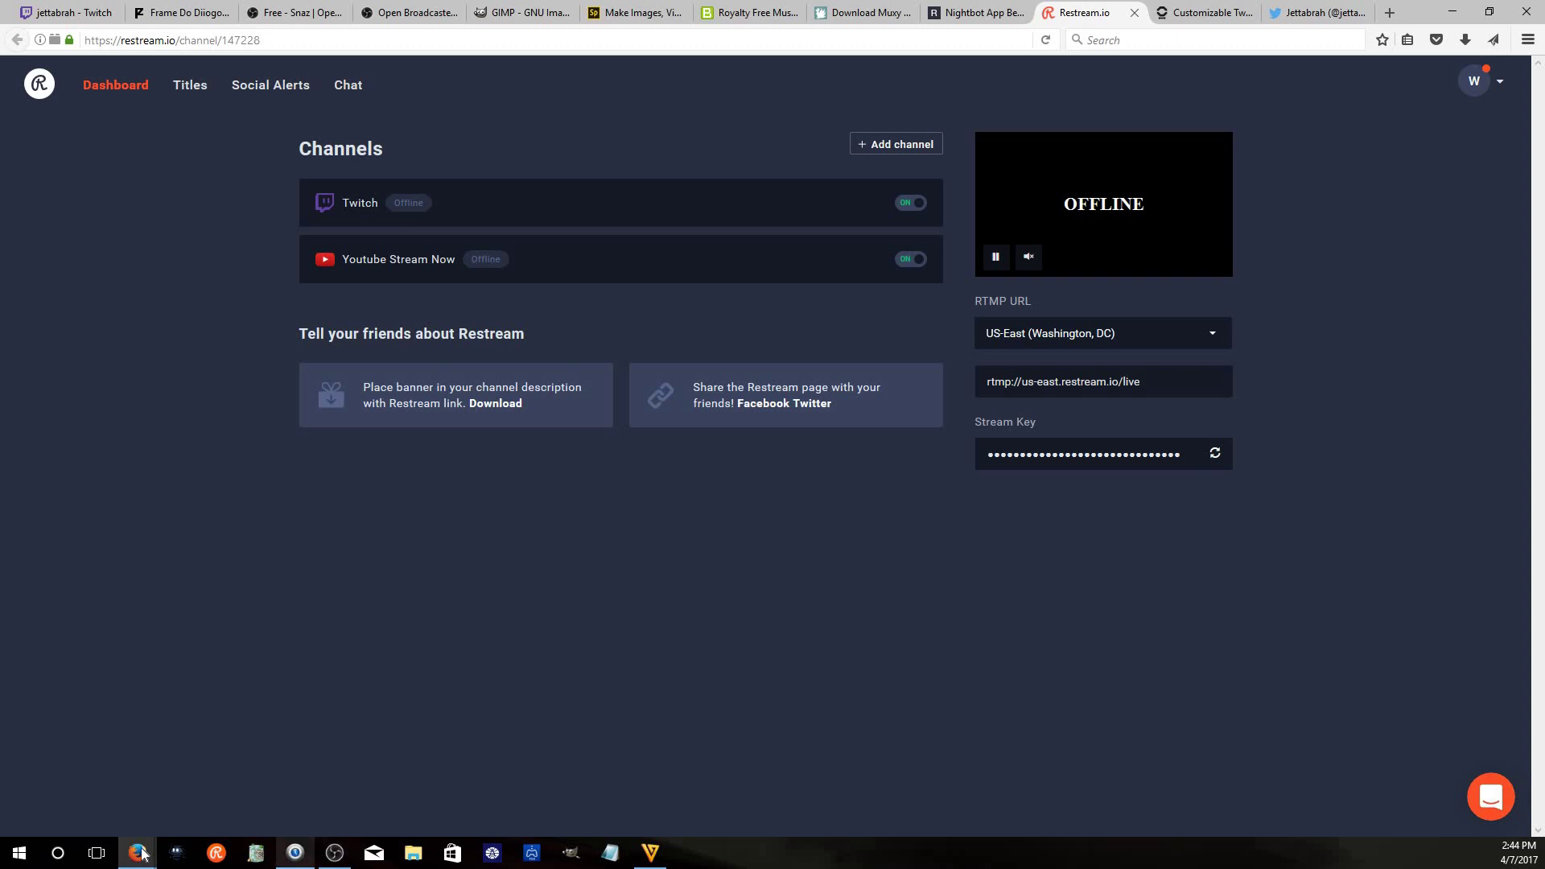
Bring OBS to the front, revisit the Nightbot App Beta page in Firefox and minimize the browser
mouse_move(142, 854)
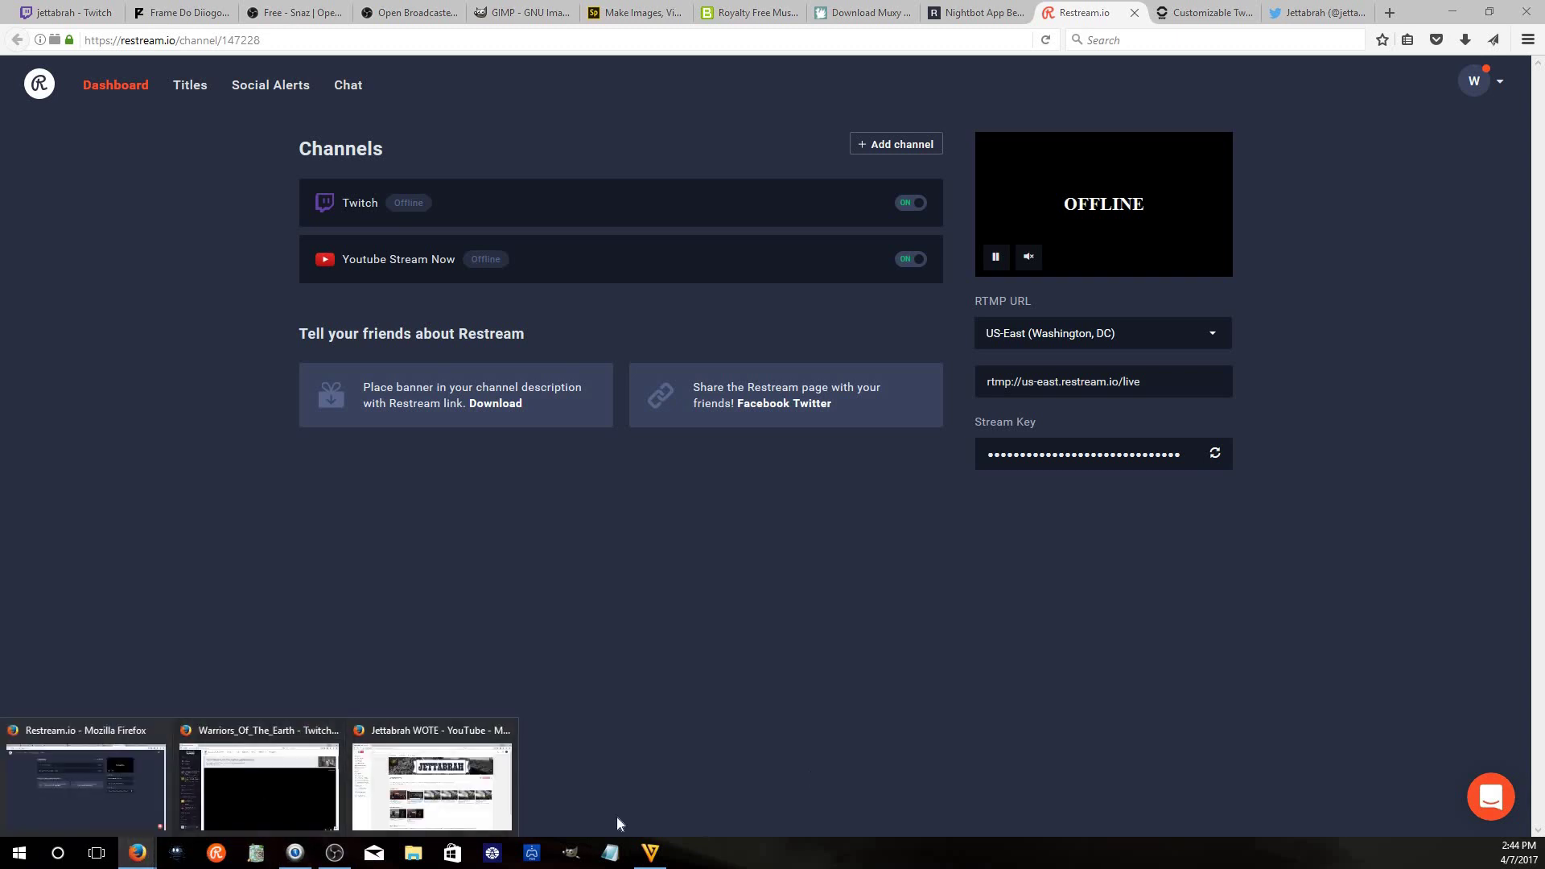
click(338, 854)
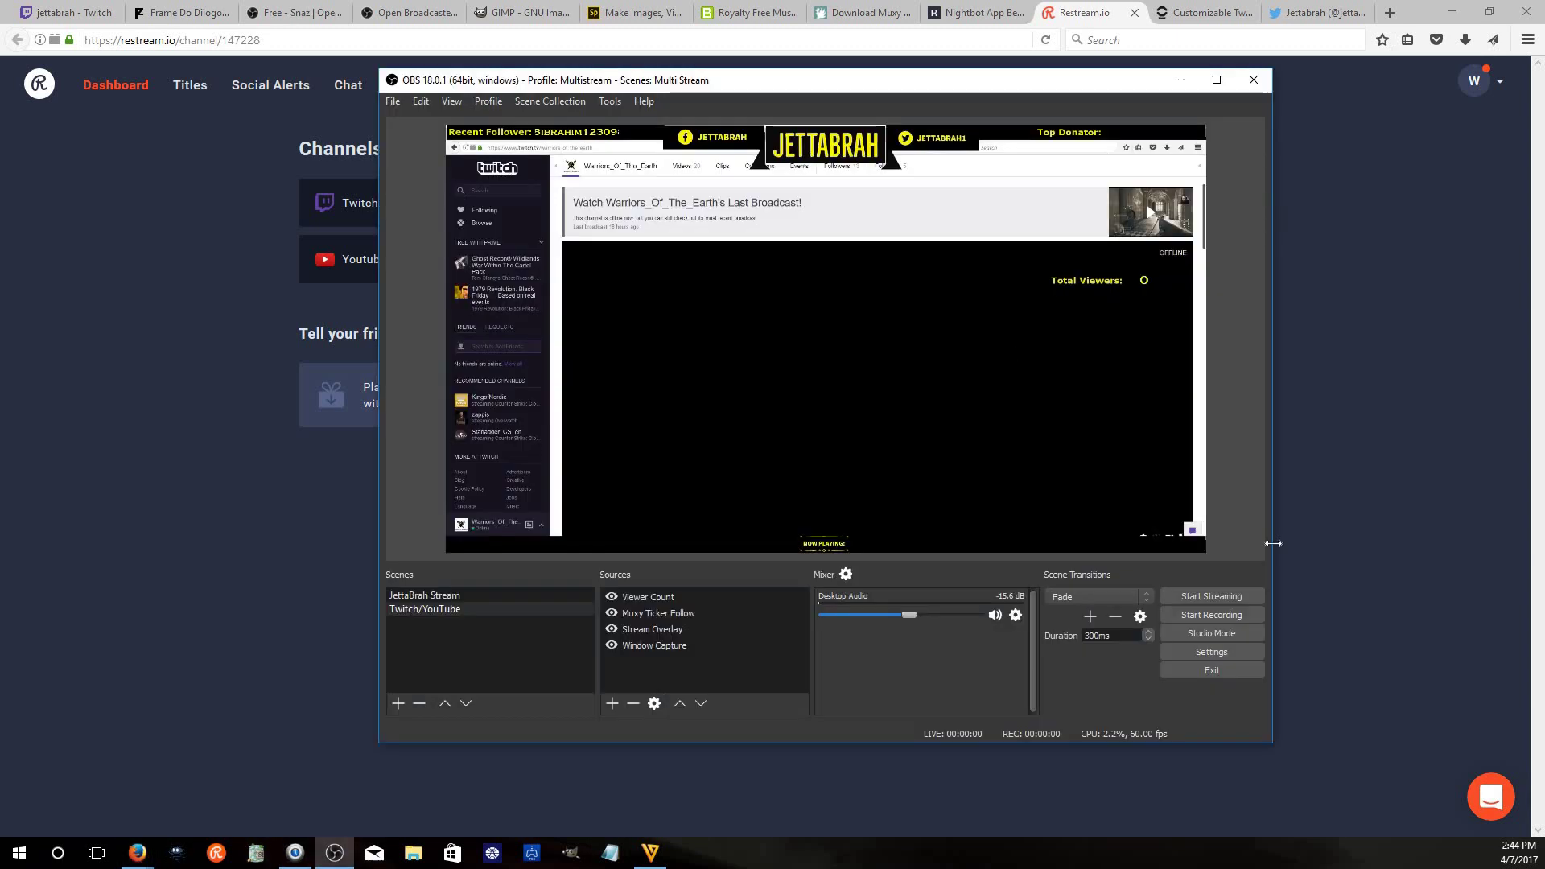
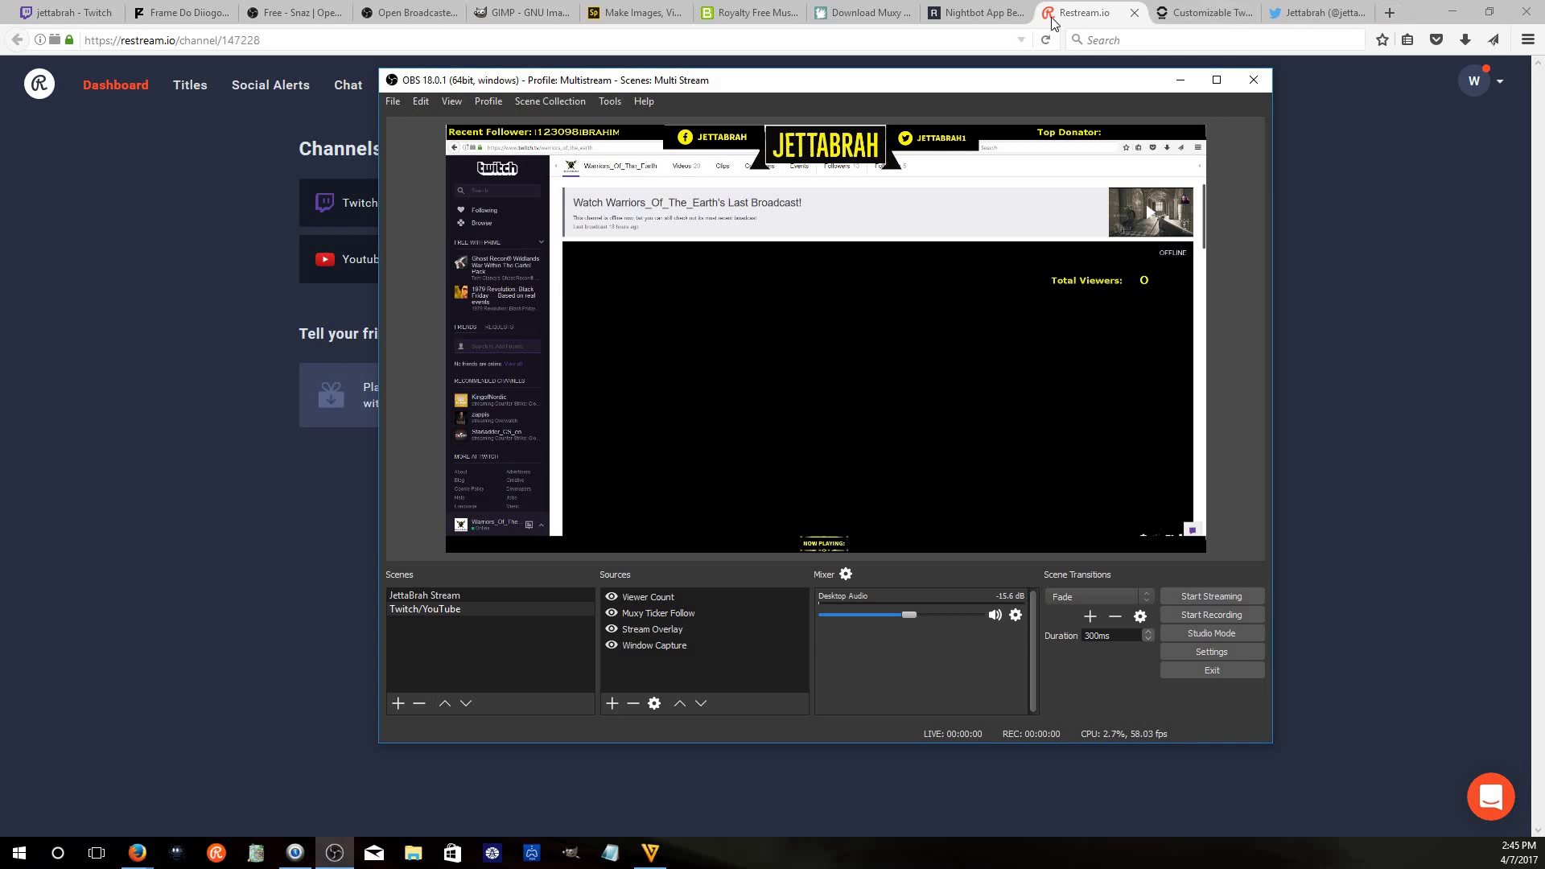
click(998, 13)
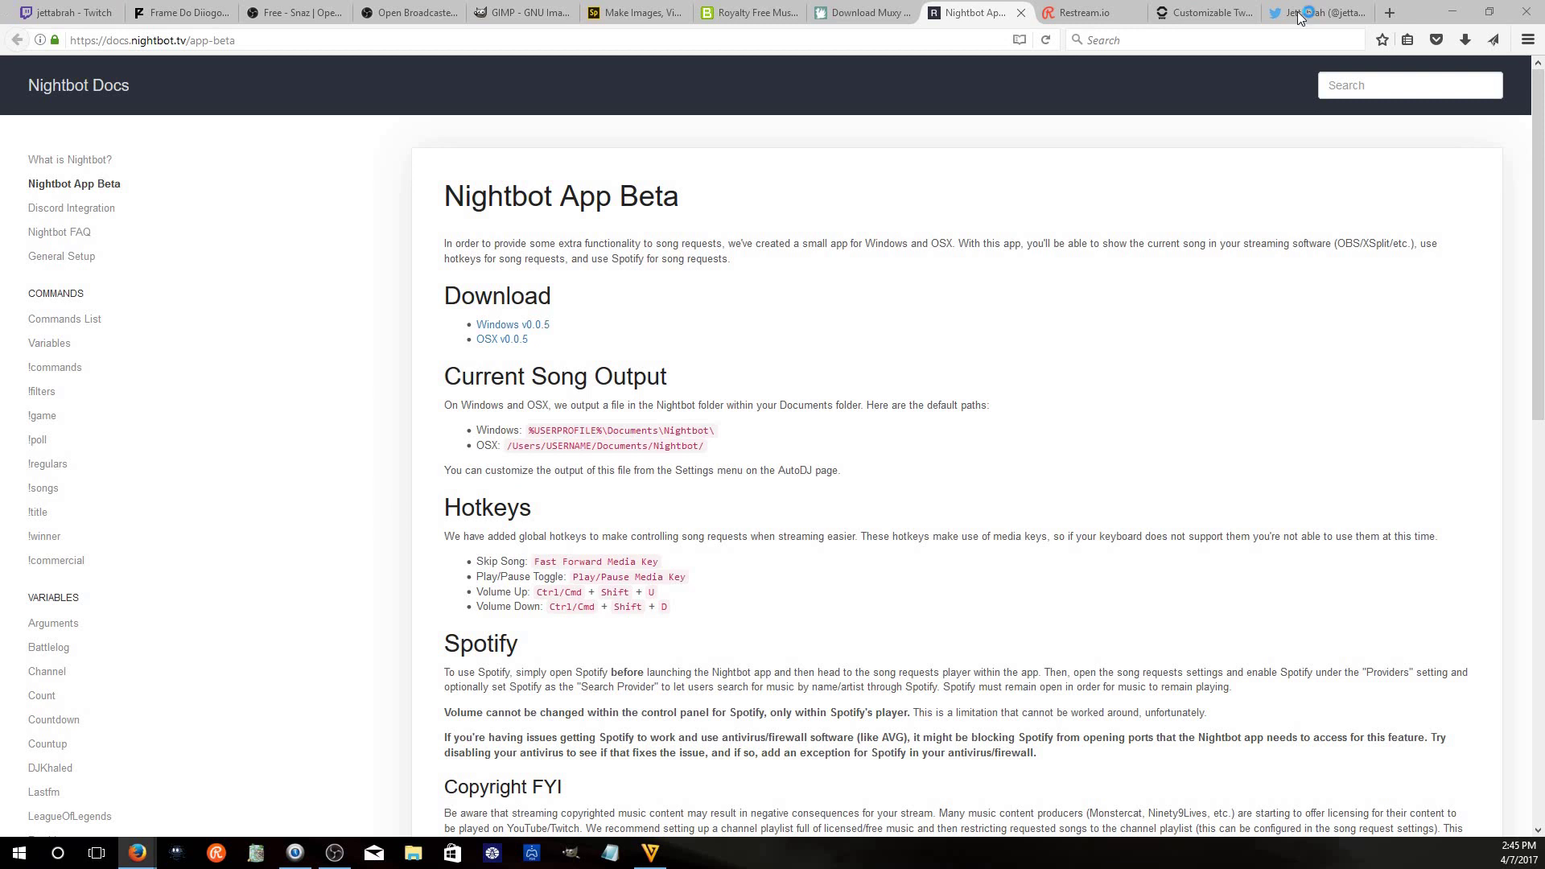
click(1452, 12)
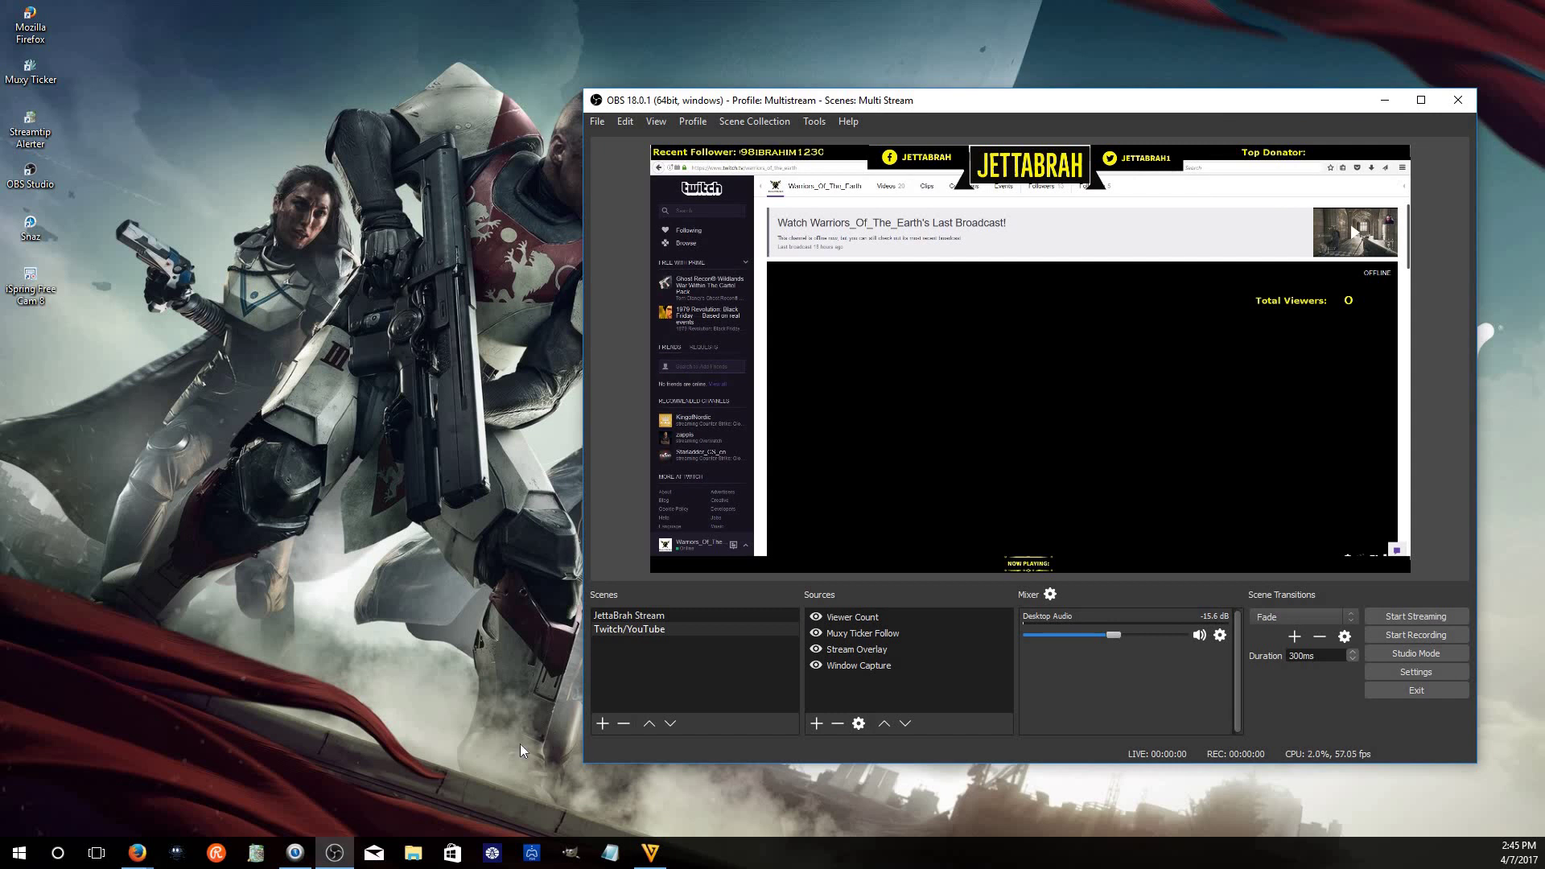
Switch to the Nightbot app, move its window away from the OBS sources and look through its dashboard
click(903, 630)
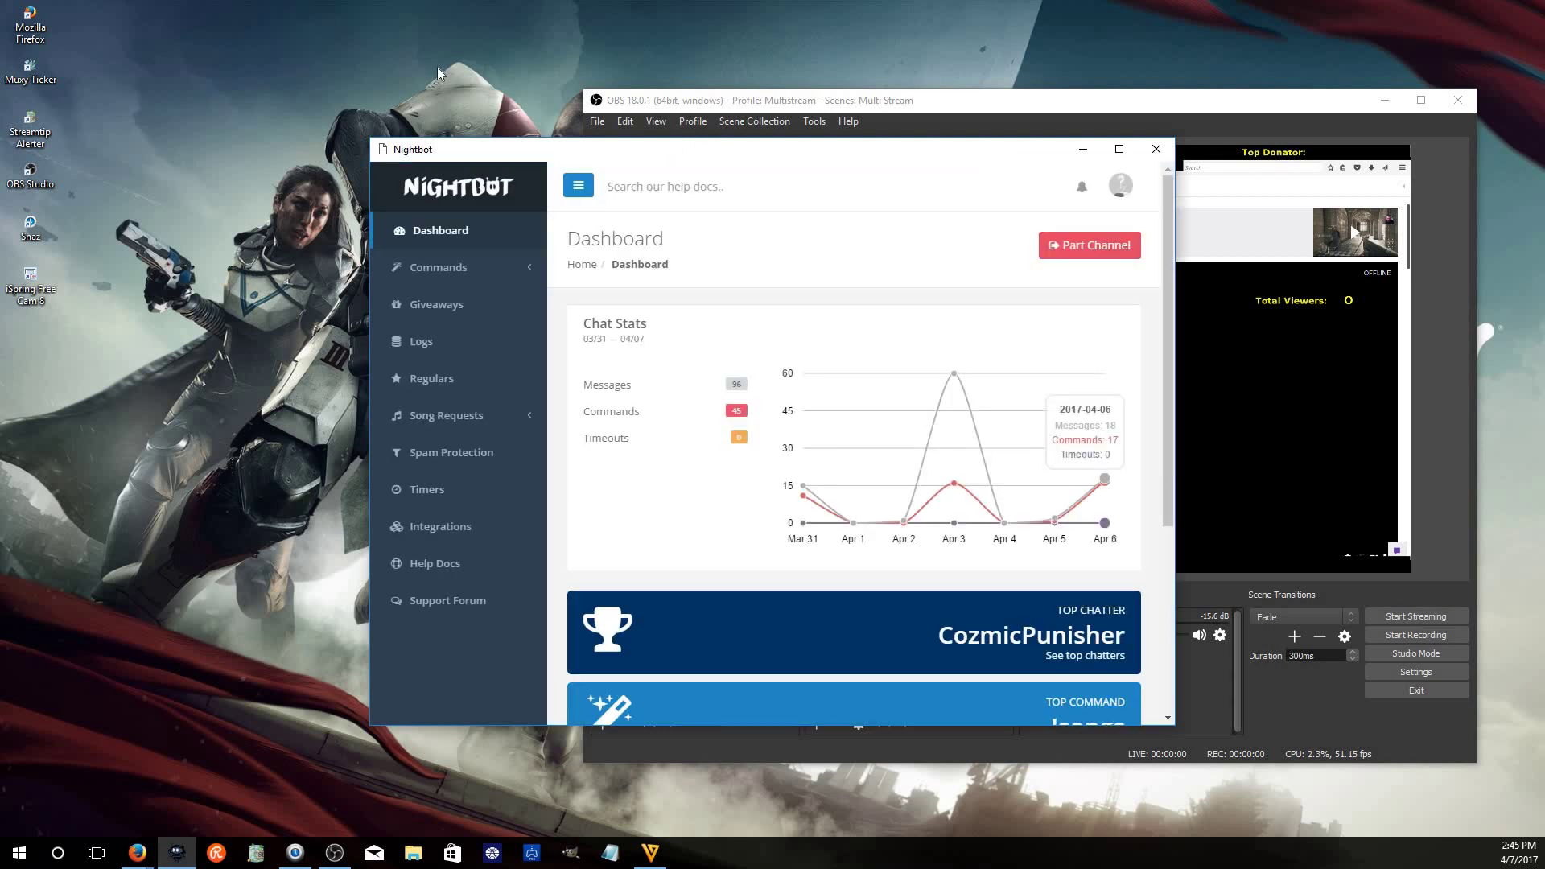
drag(700, 150, 457, 73)
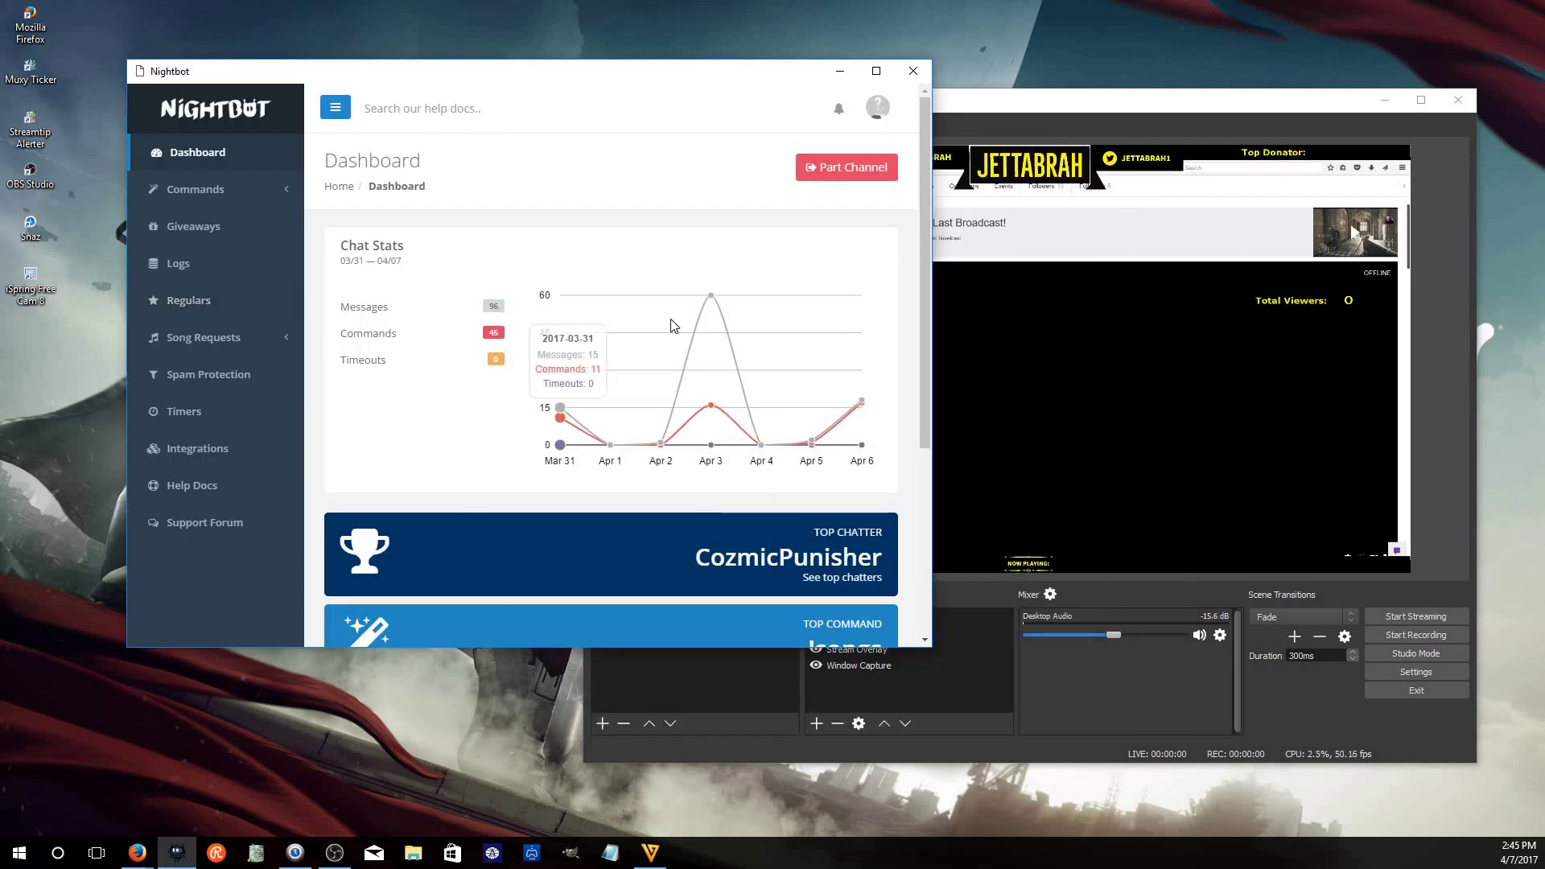
scroll(486, 565, down, 2)
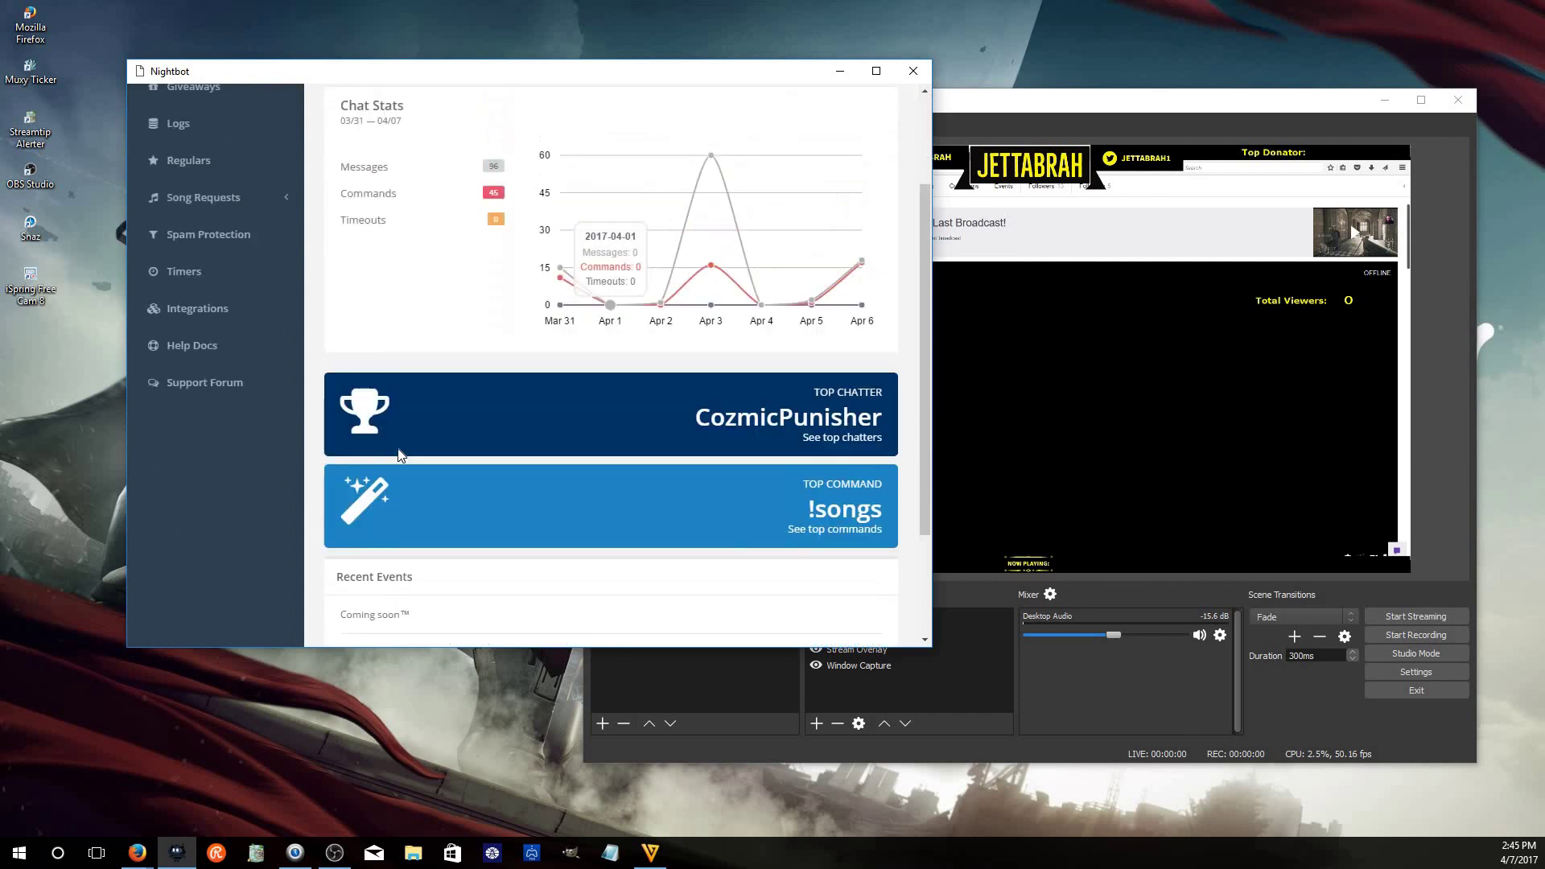
scroll(399, 443, up, 2)
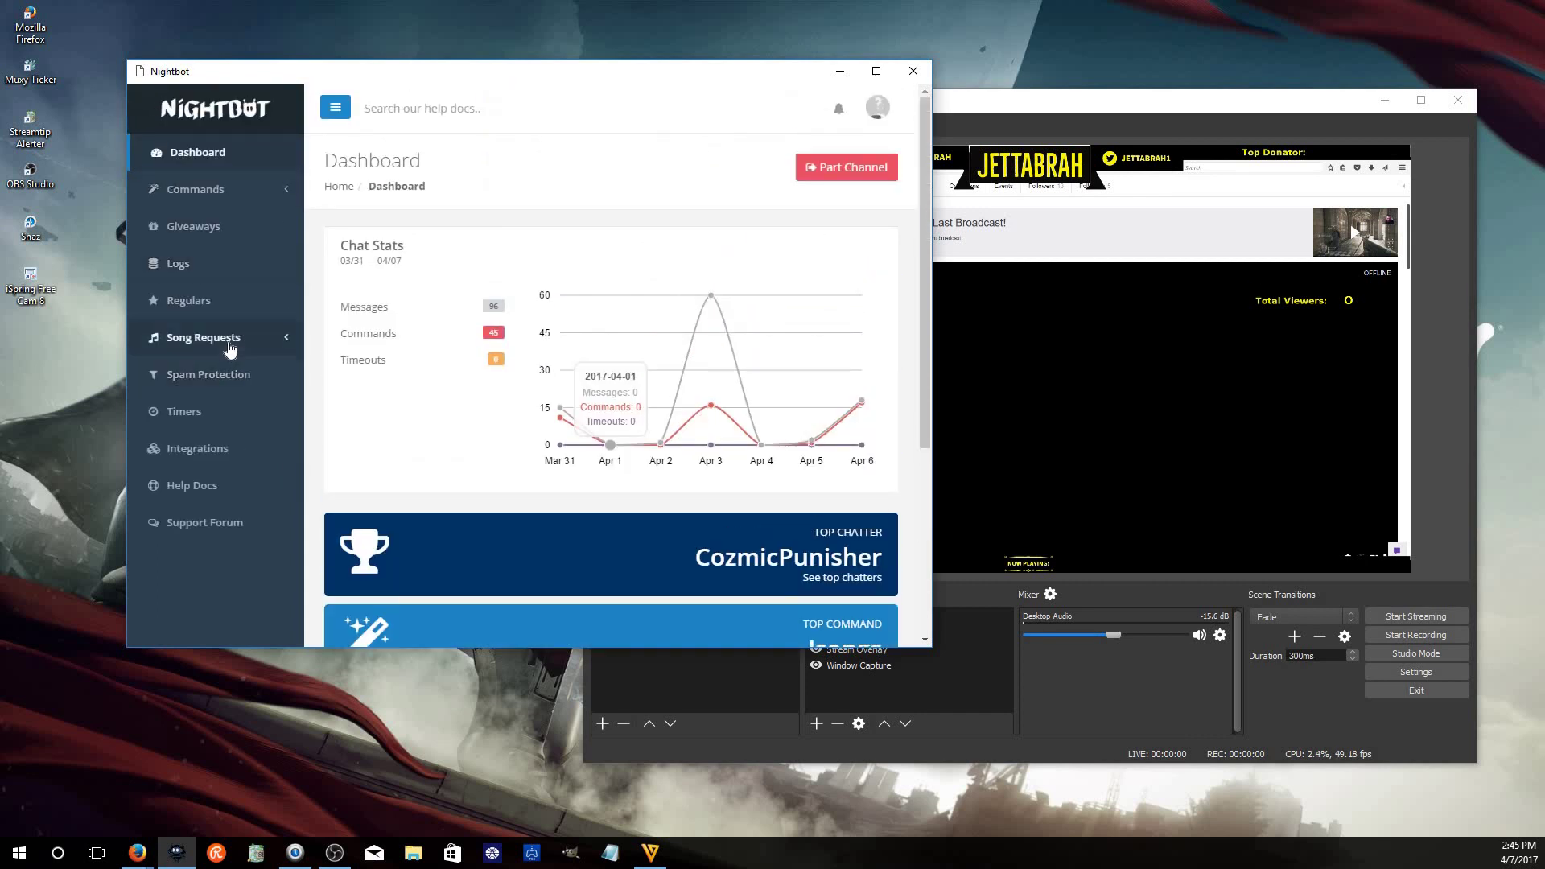
View the song requests playlist in Nightbot and open the AutoDJ page
click(204, 338)
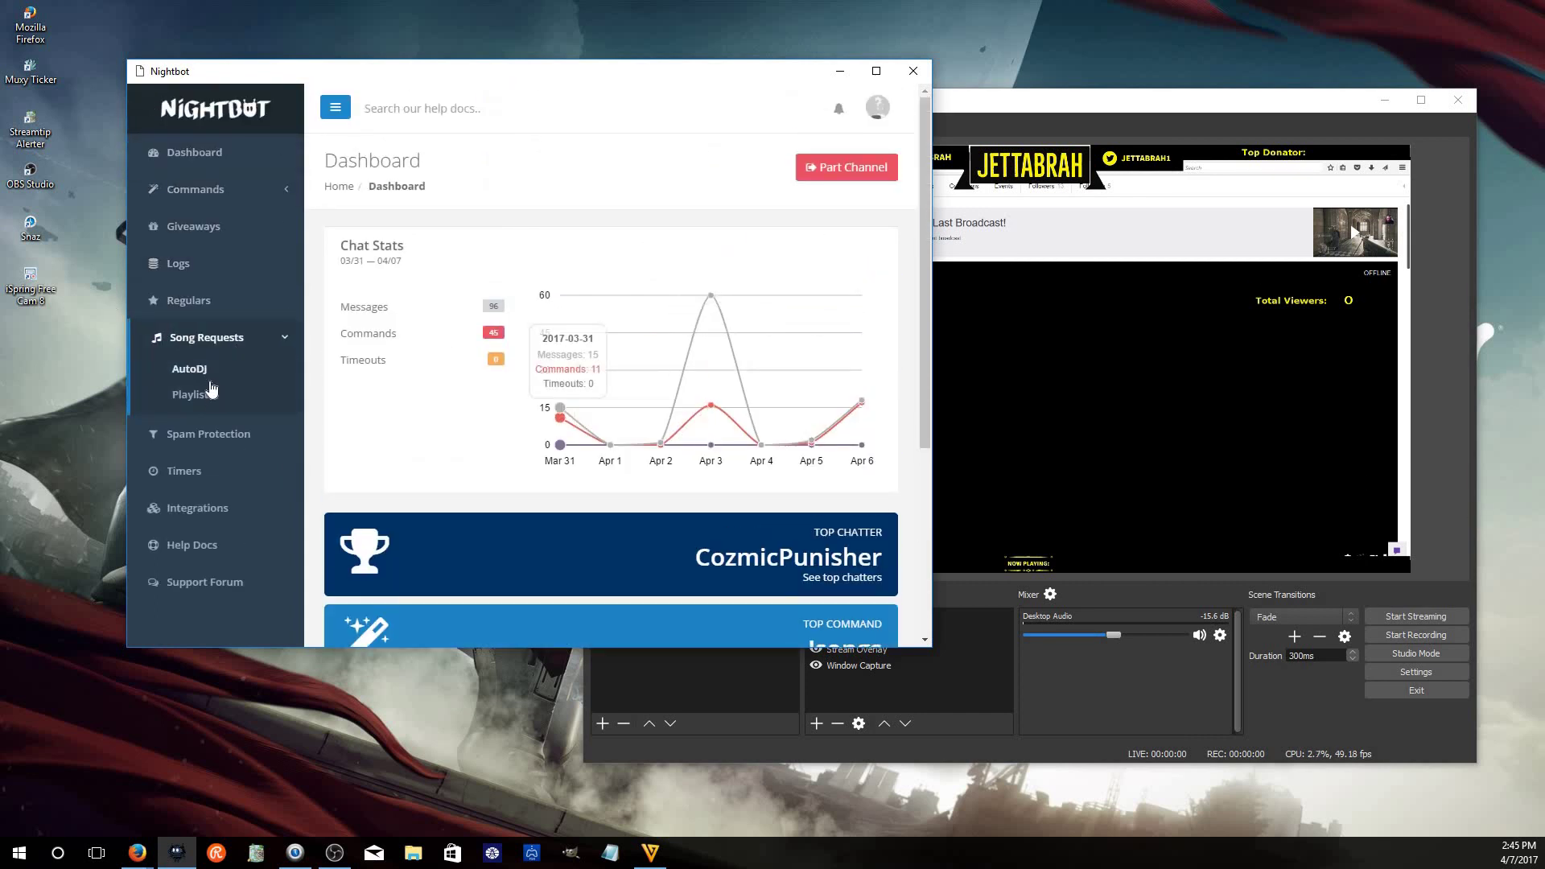
click(194, 399)
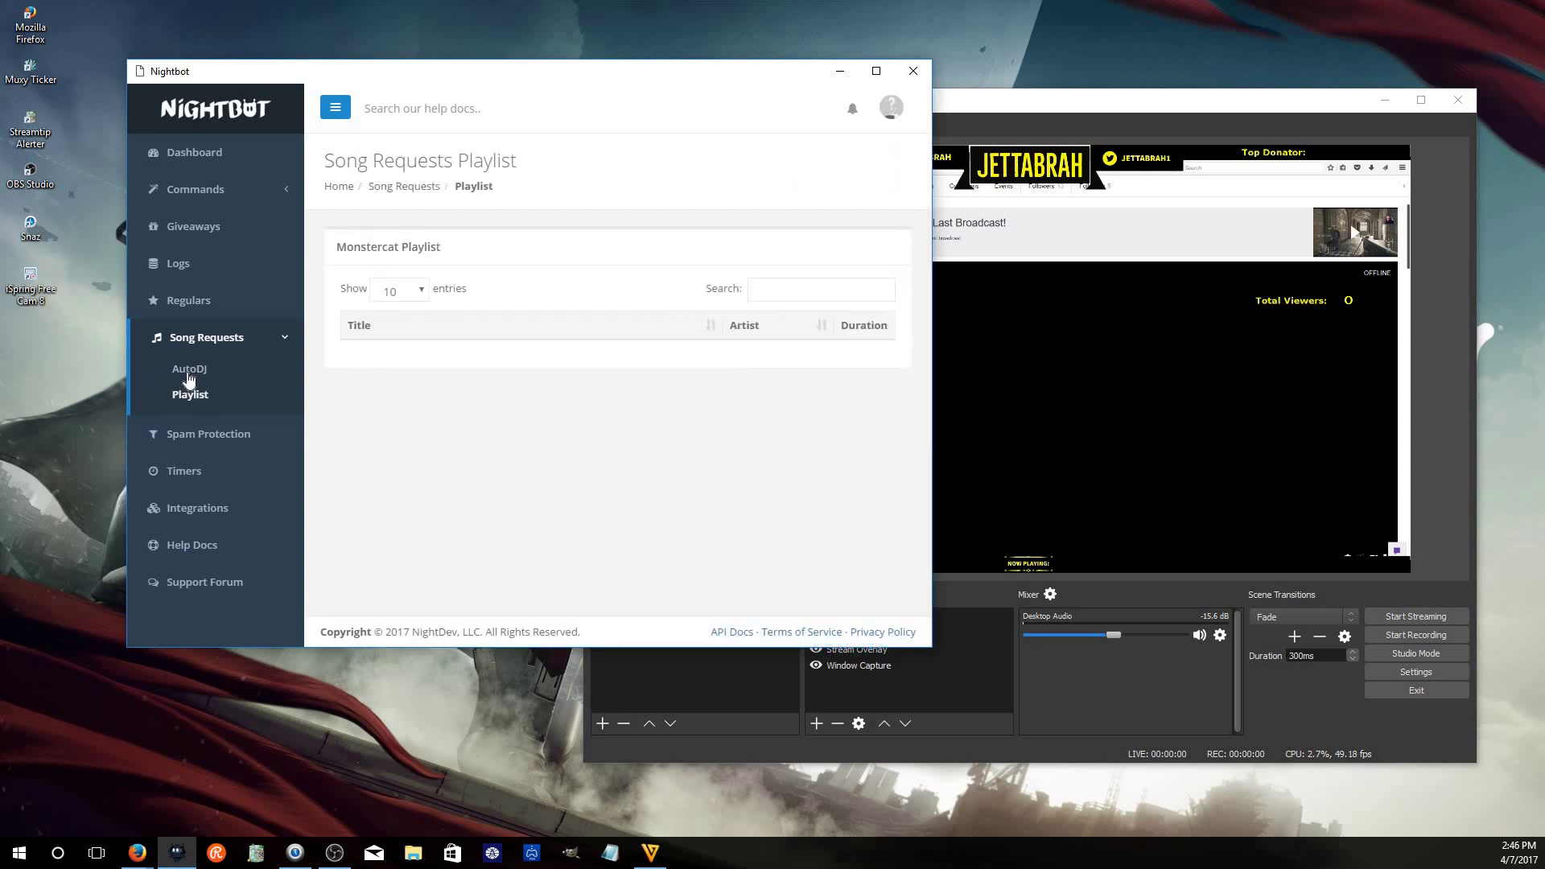
click(190, 370)
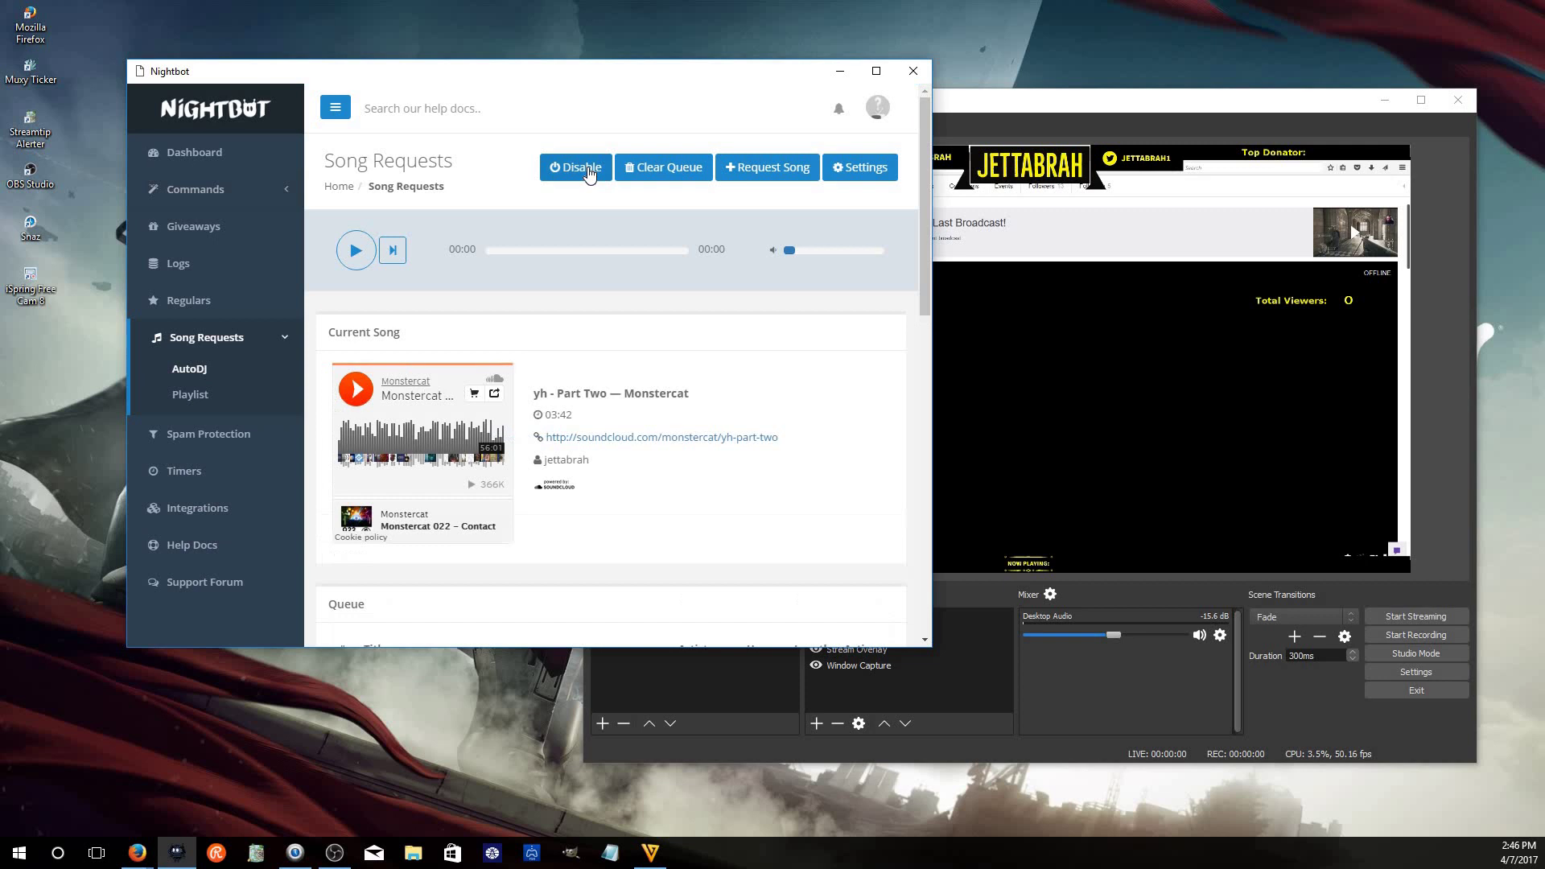
Open the song request settings and check the playlist options, keeping Monstercat selected
click(867, 169)
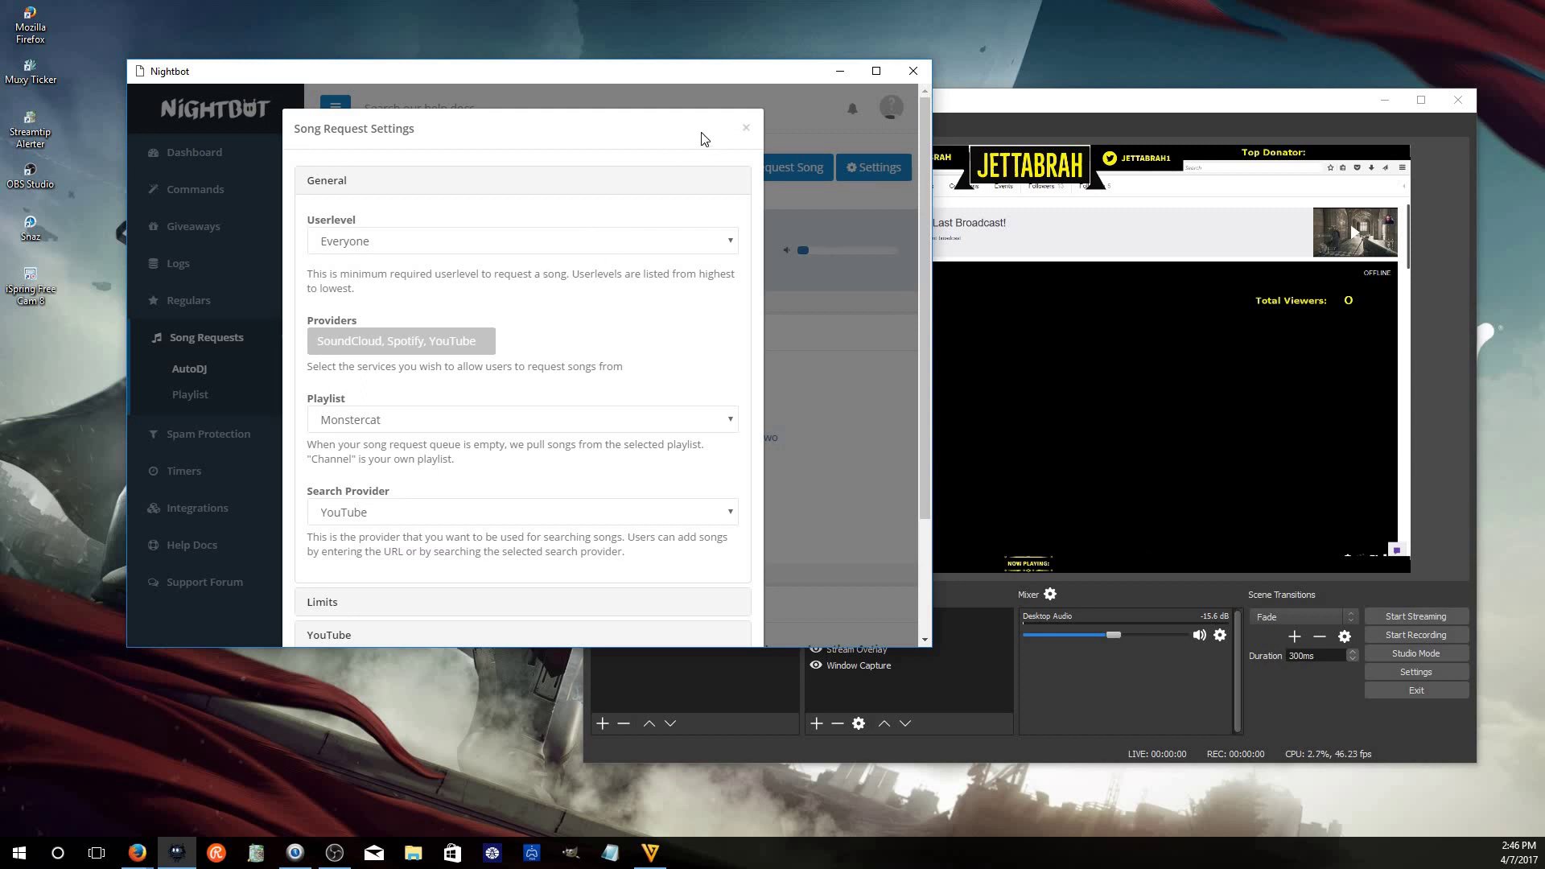
drag(702, 139, 837, 472)
key(Escape)
click(355, 251)
click(860, 168)
scroll(464, 279, down, 2)
click(450, 268)
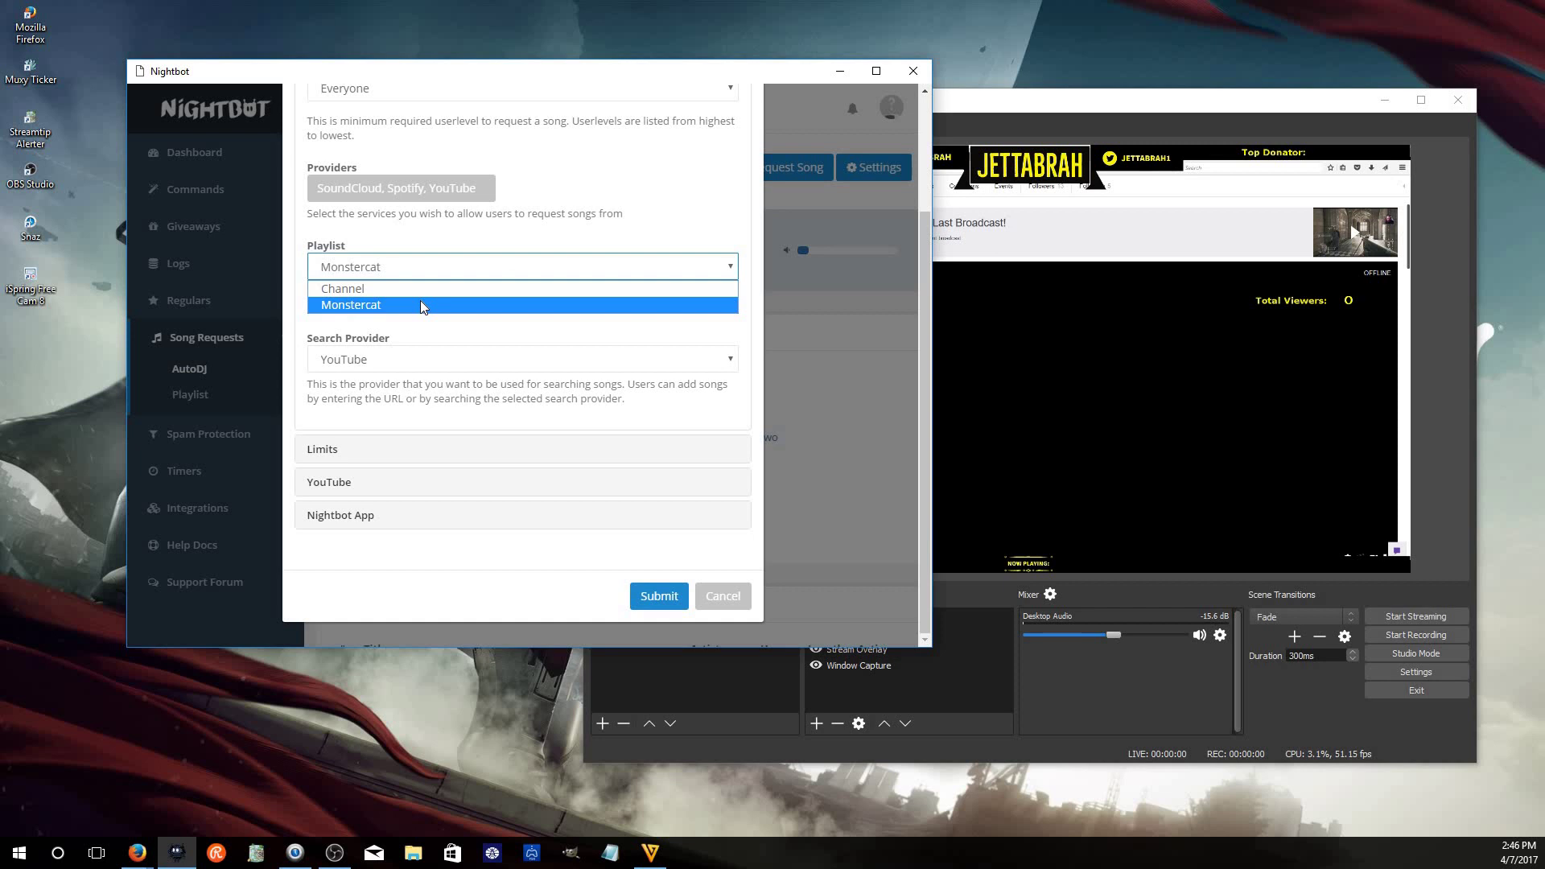
click(515, 348)
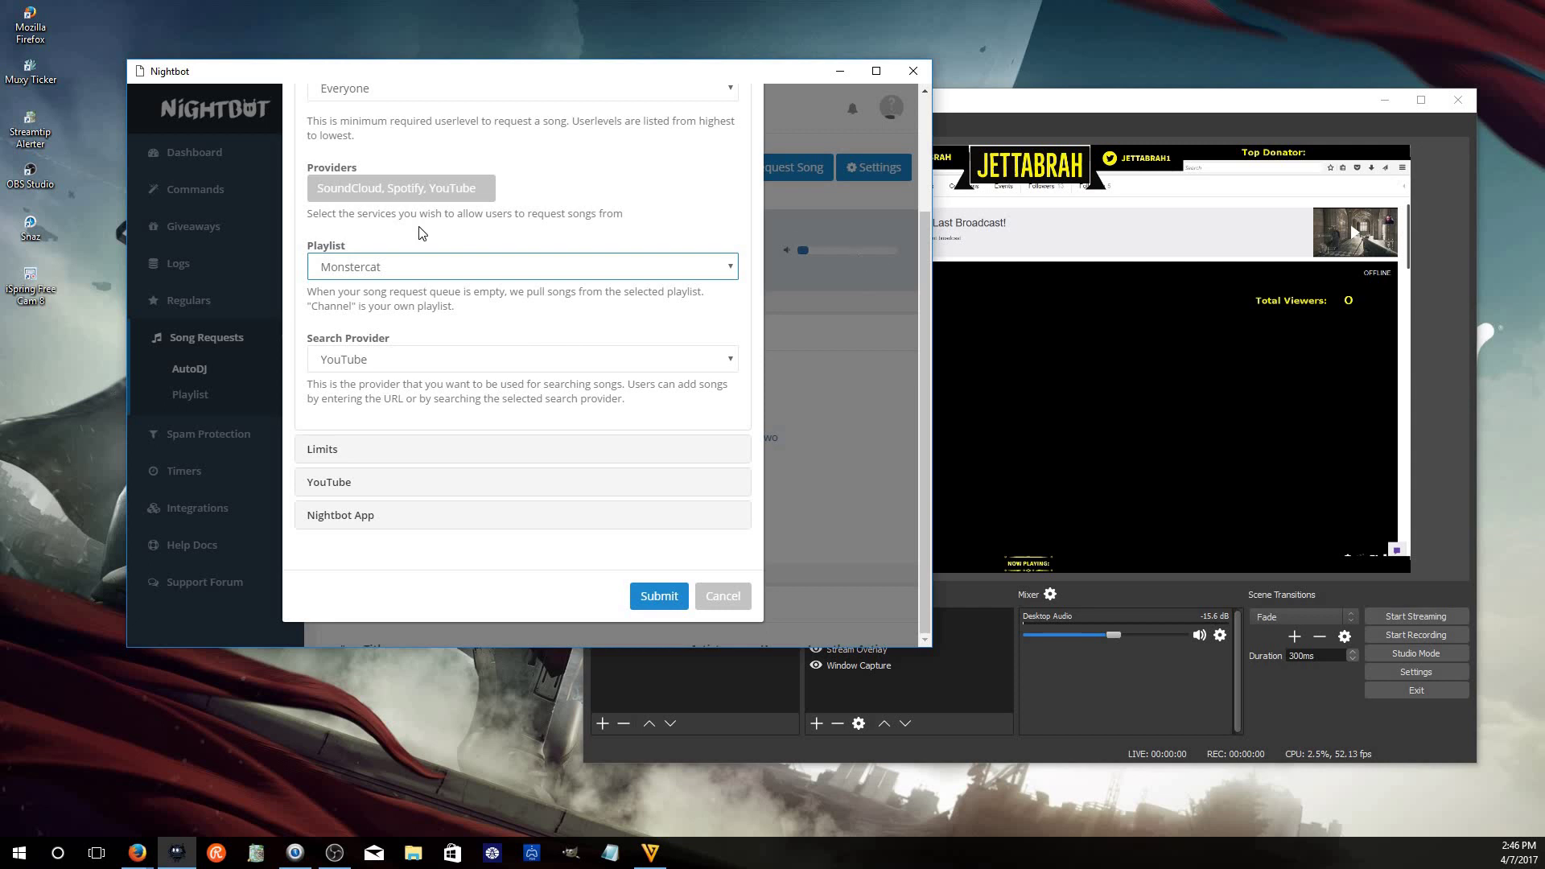
Check the search provider options in the general song request settings, keeping YouTube selected
scroll(354, 256, up, 2)
scroll(402, 263, down, 1)
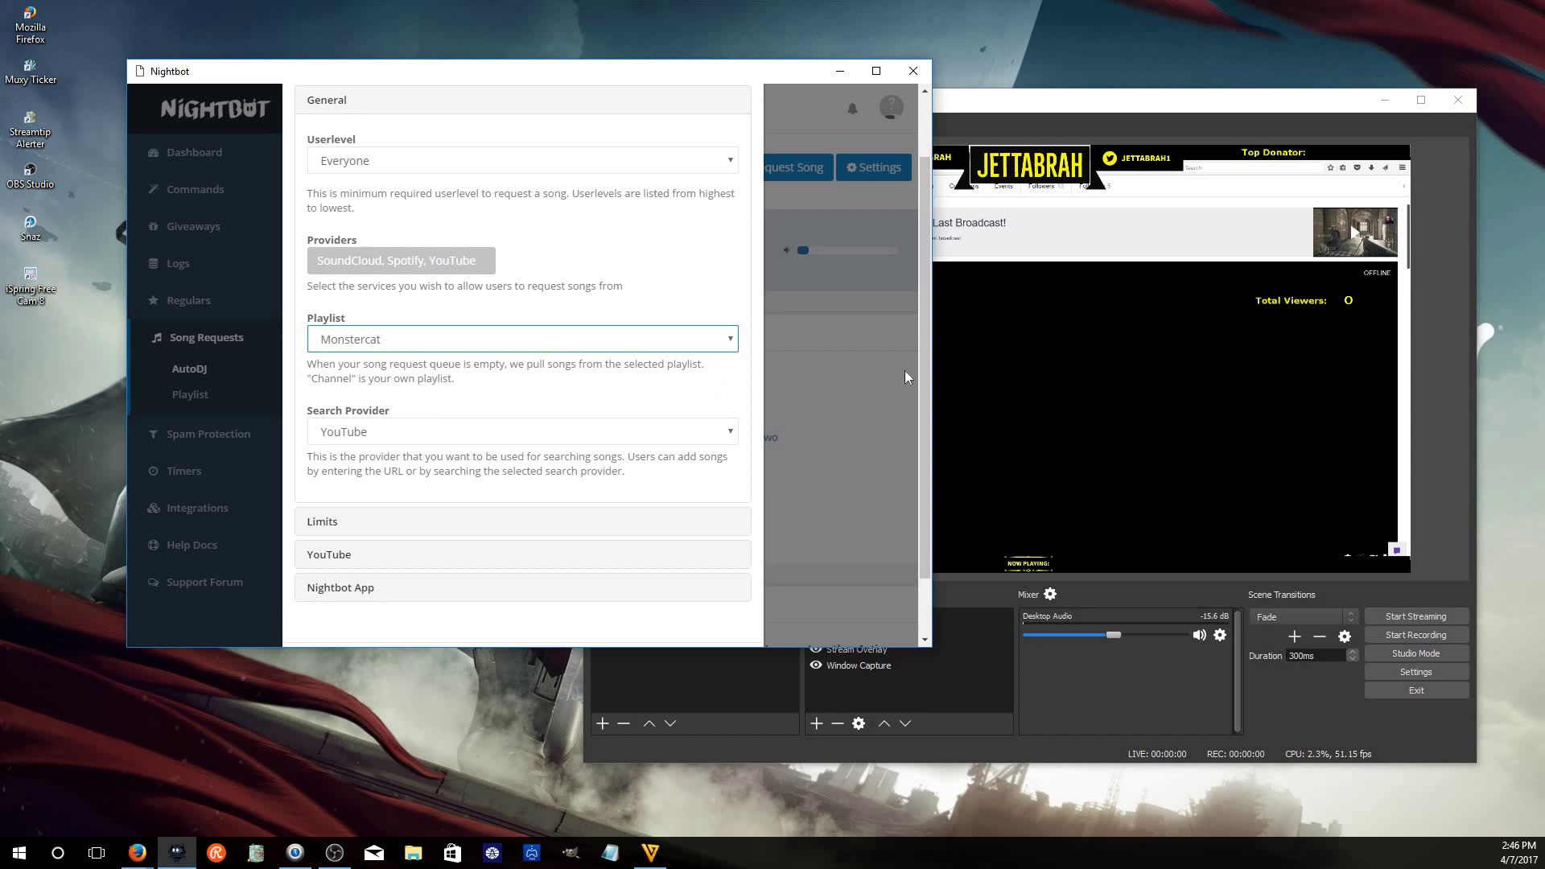
click(420, 445)
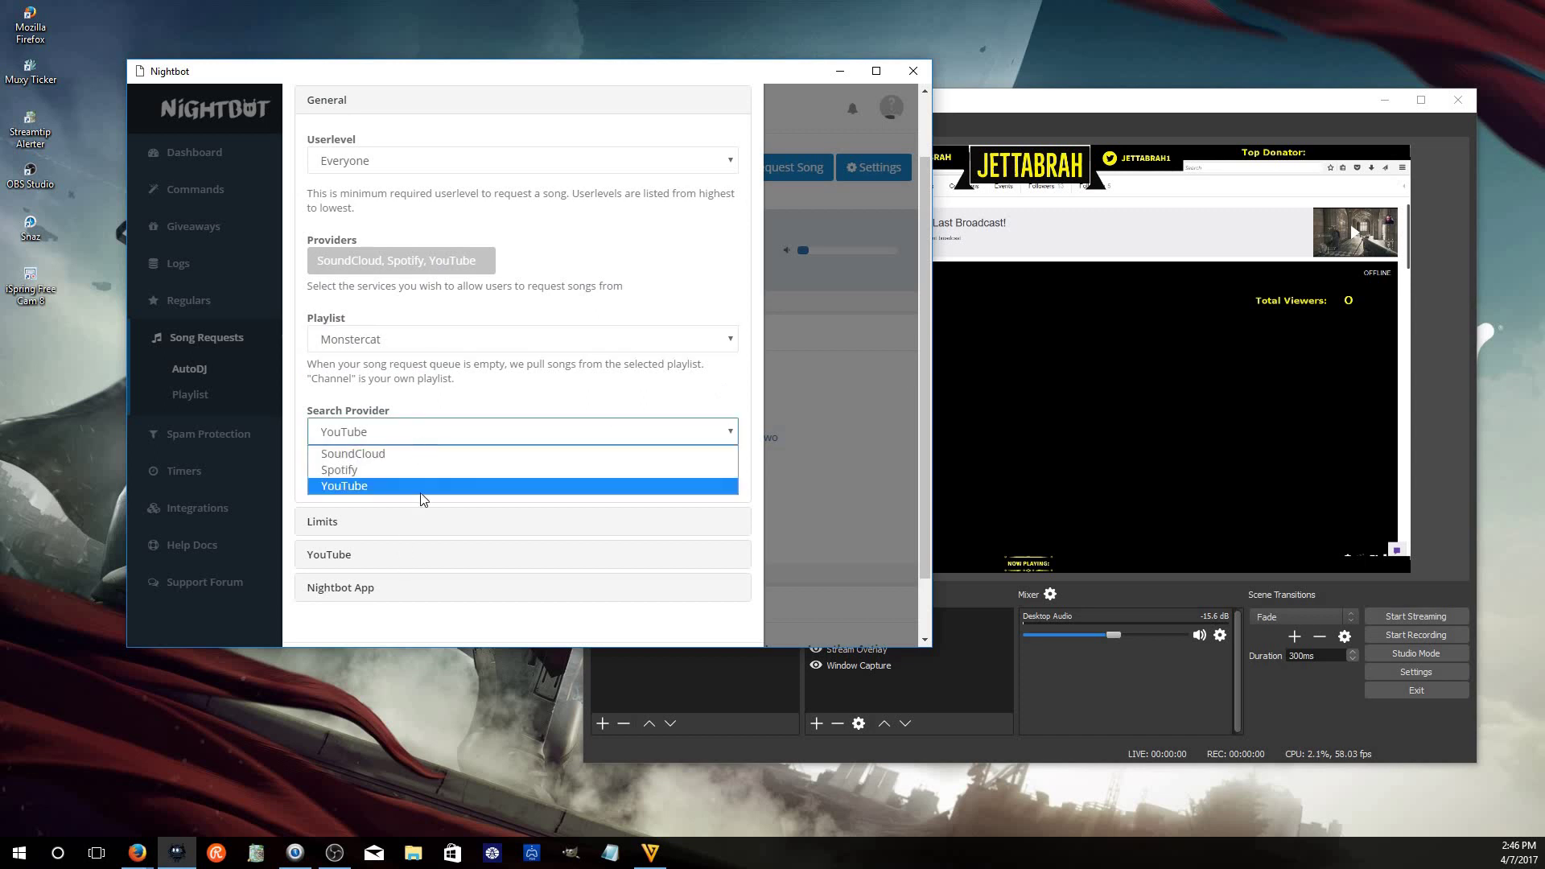
click(414, 493)
Review the song request limits for queue length, playlist restriction, user limit and exempt userlevel, and collapse that section
click(438, 521)
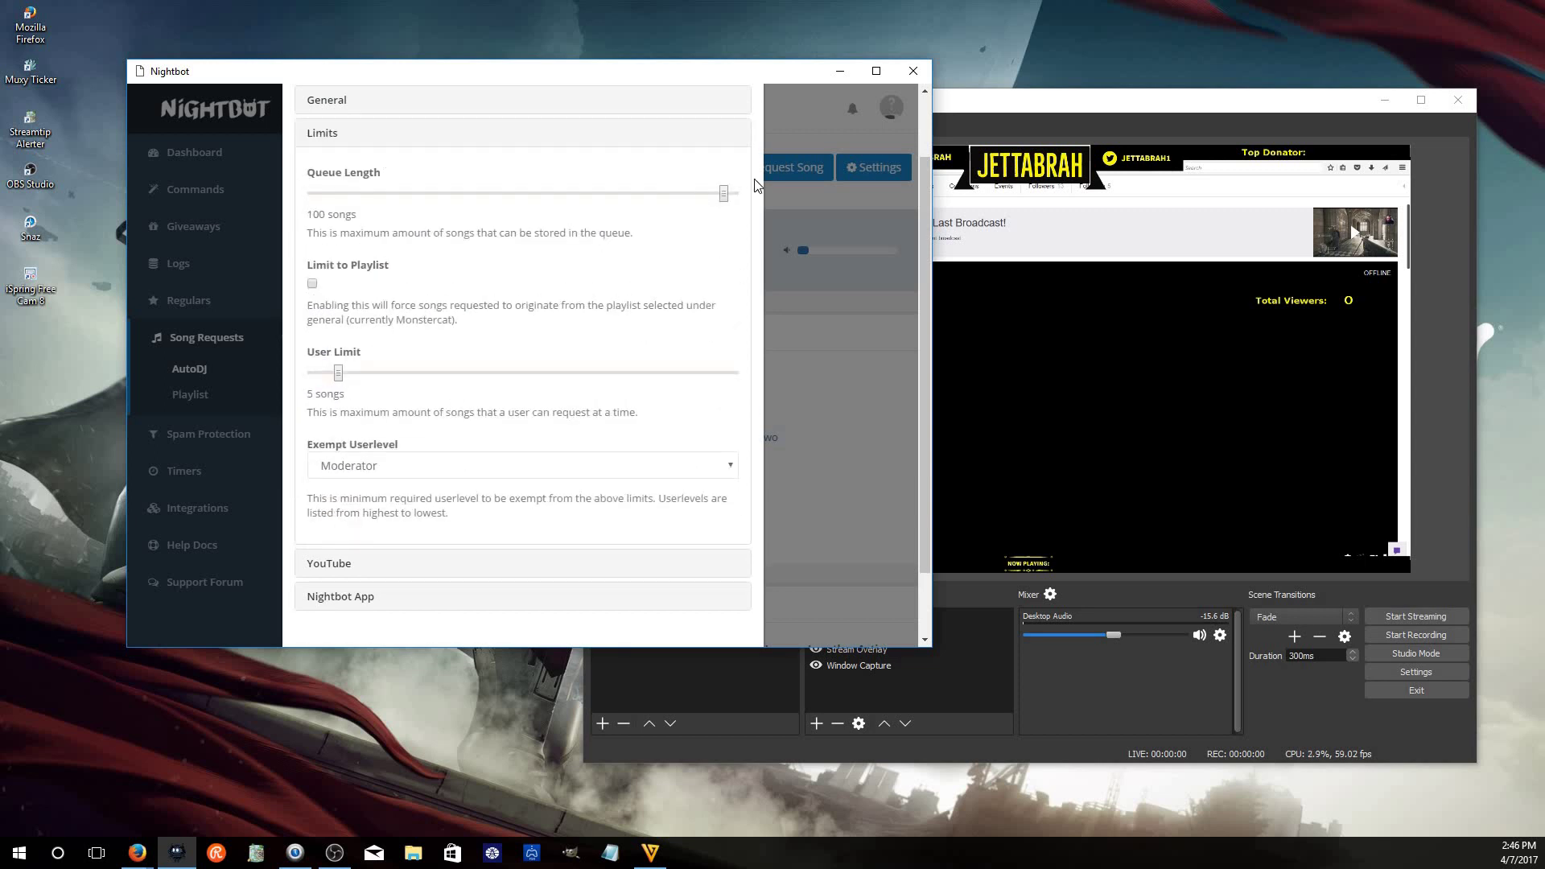
drag(728, 191, 1, 286)
scroll(361, 260, down, 1)
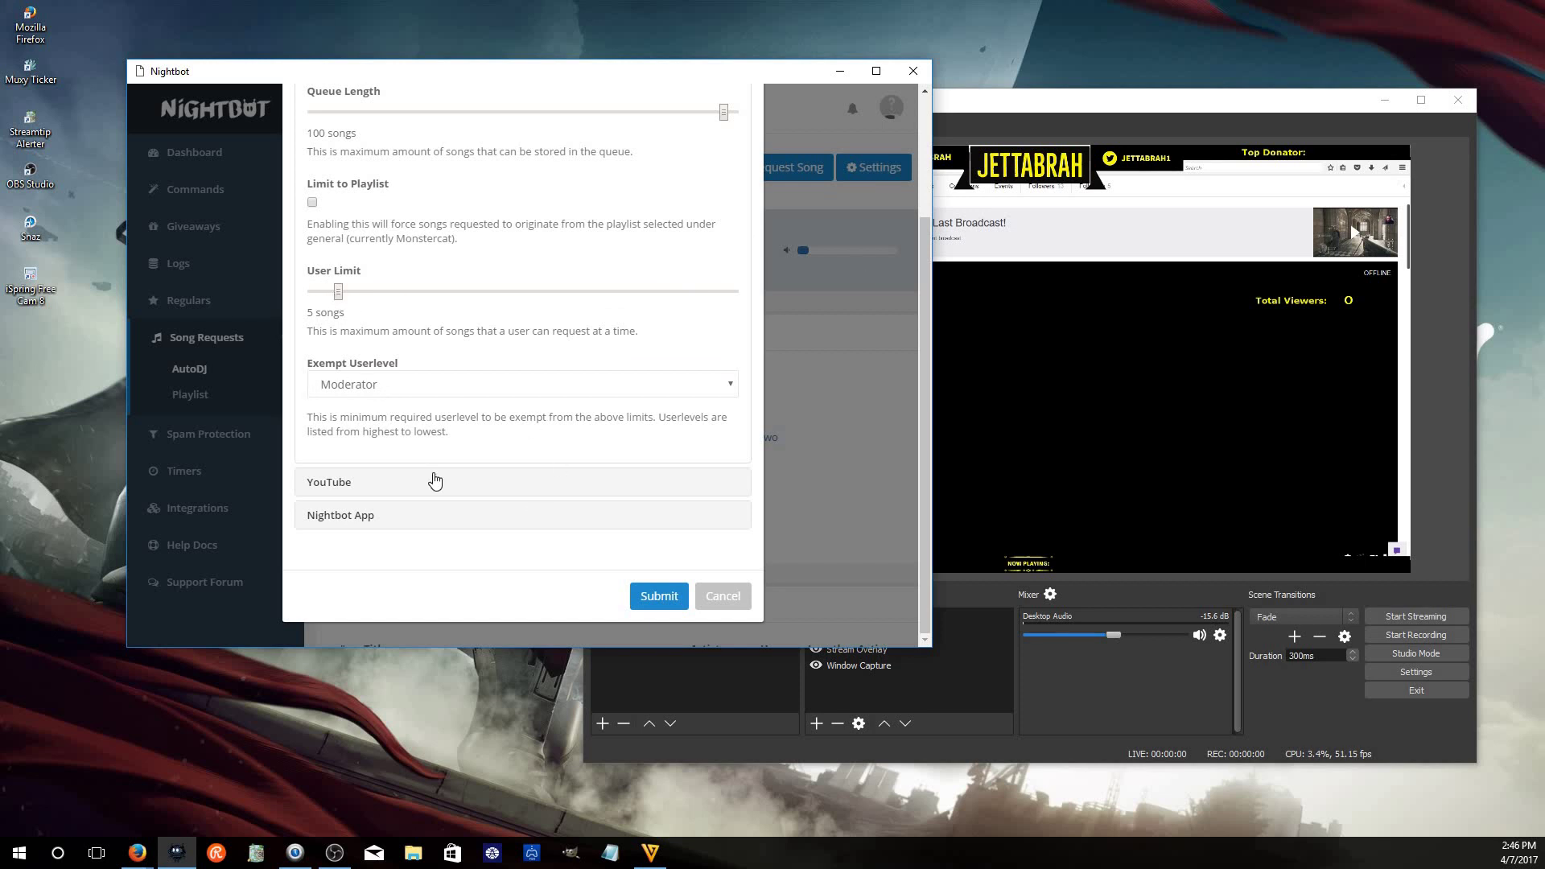
scroll(415, 208, up, 2)
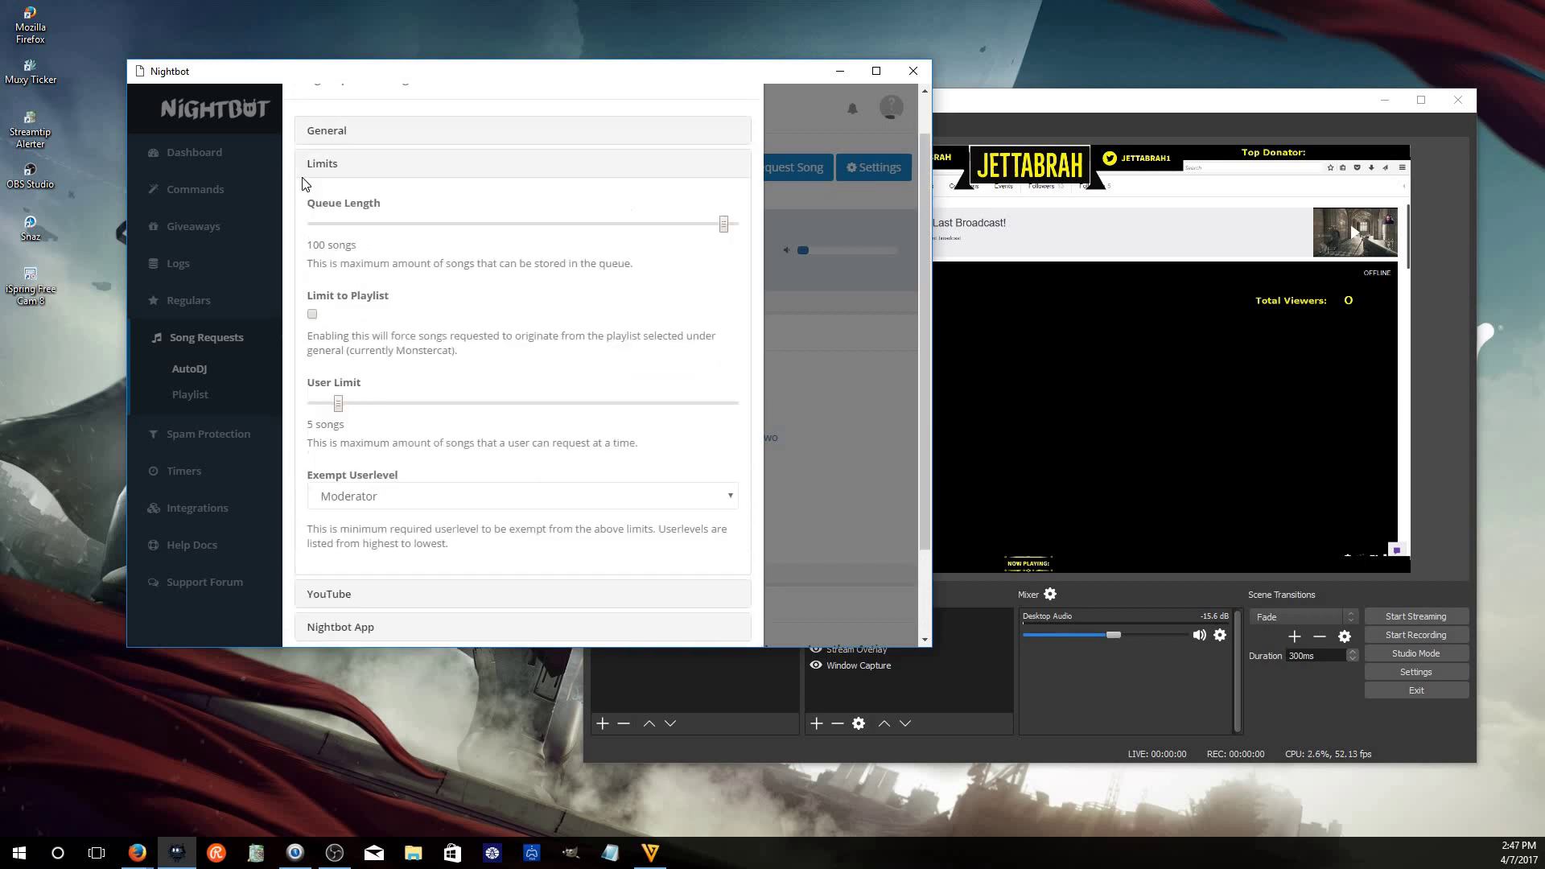
click(358, 220)
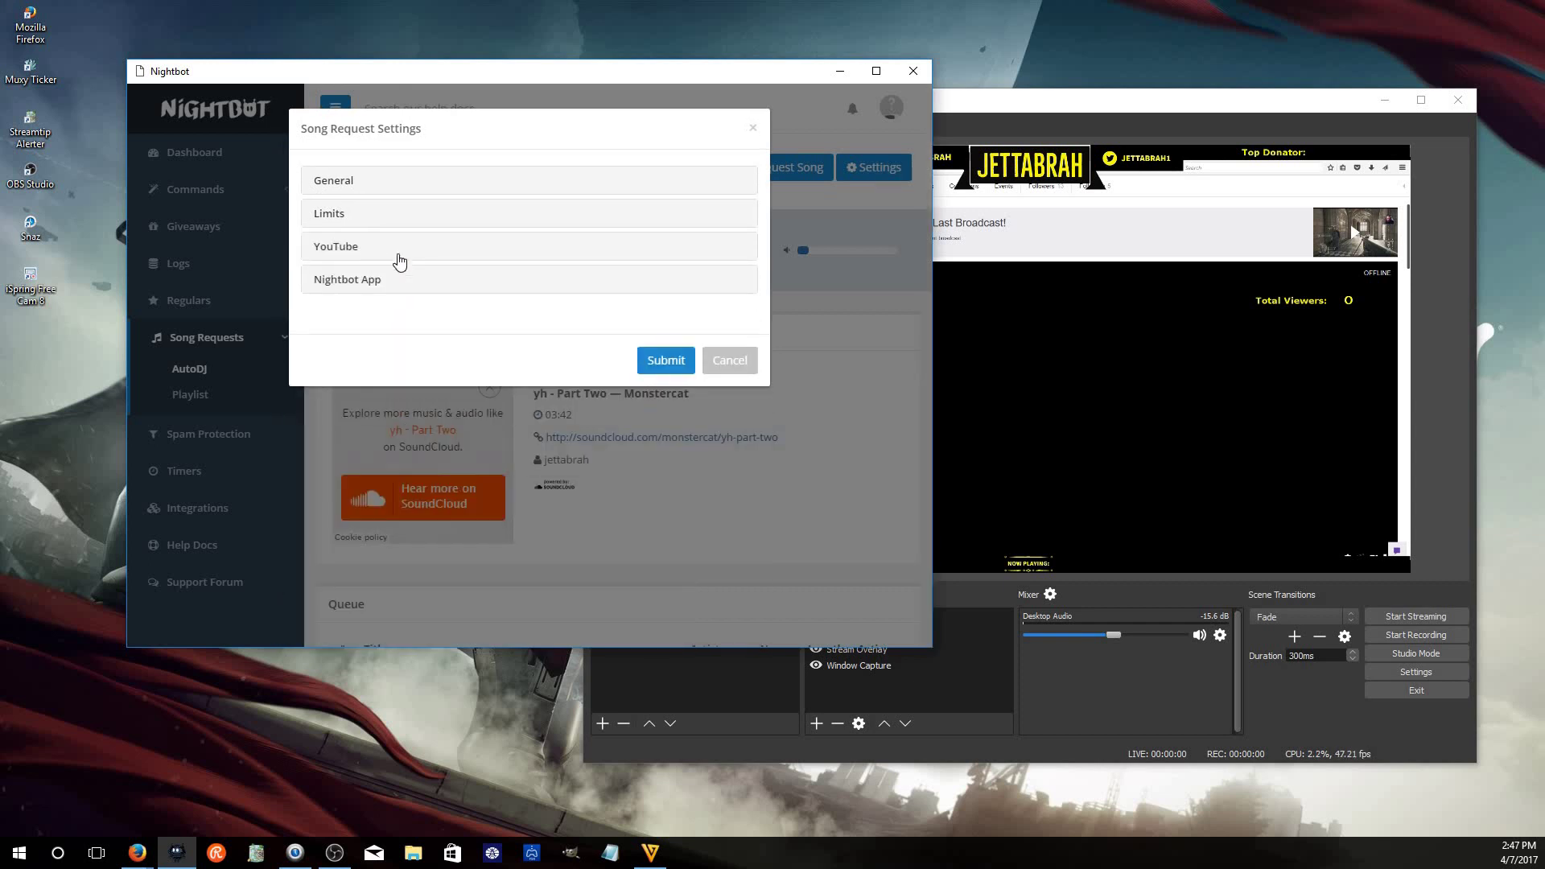
Review the YouTube restrictions and the Nightbot App text file format, and close the song request settings
click(401, 256)
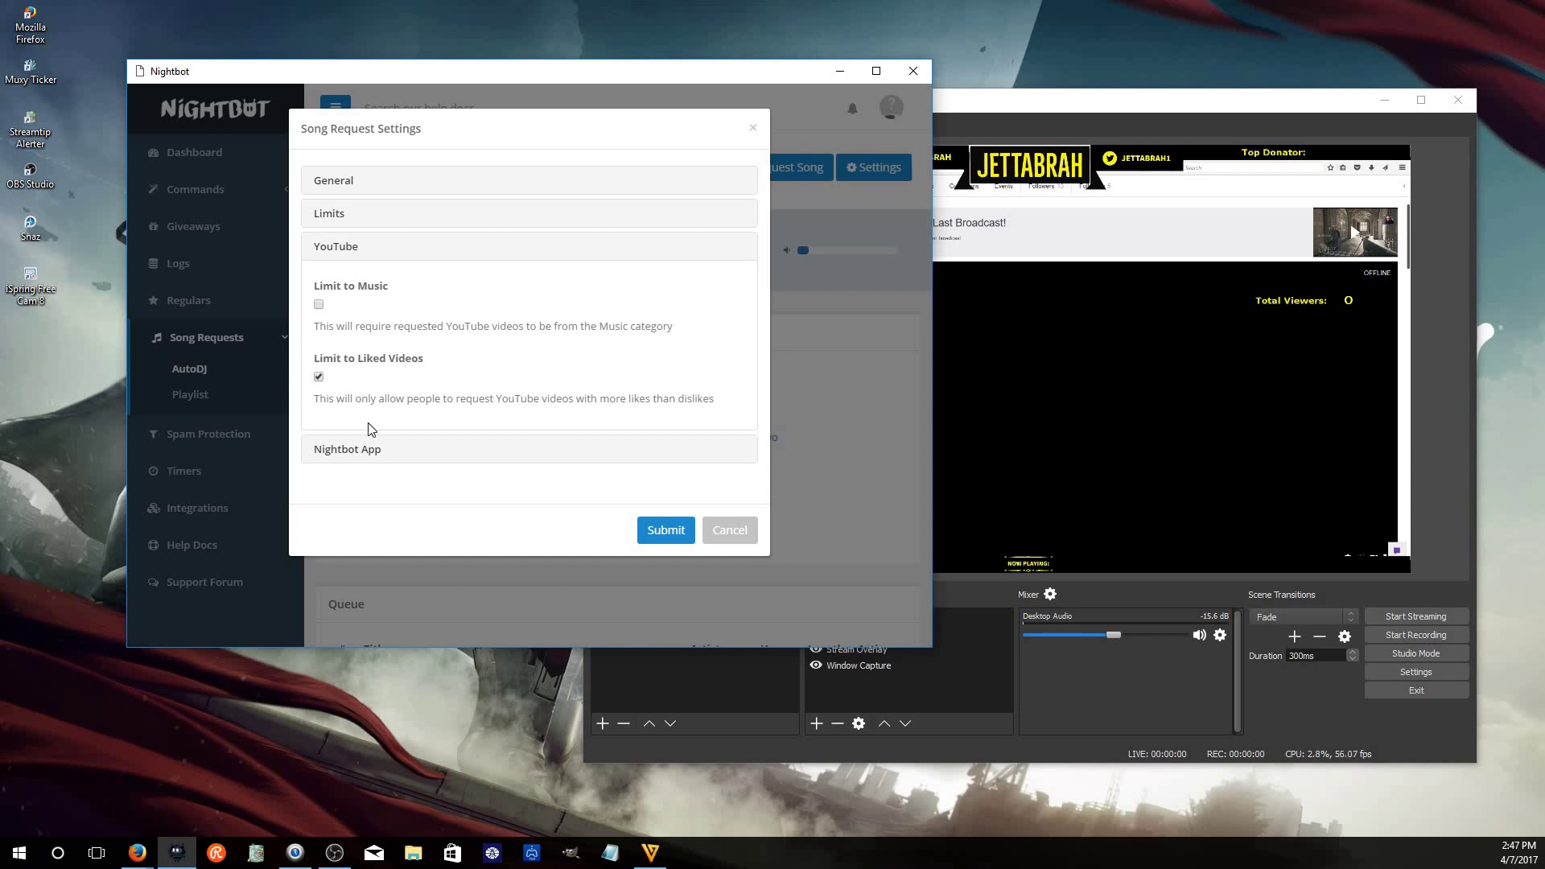
click(375, 449)
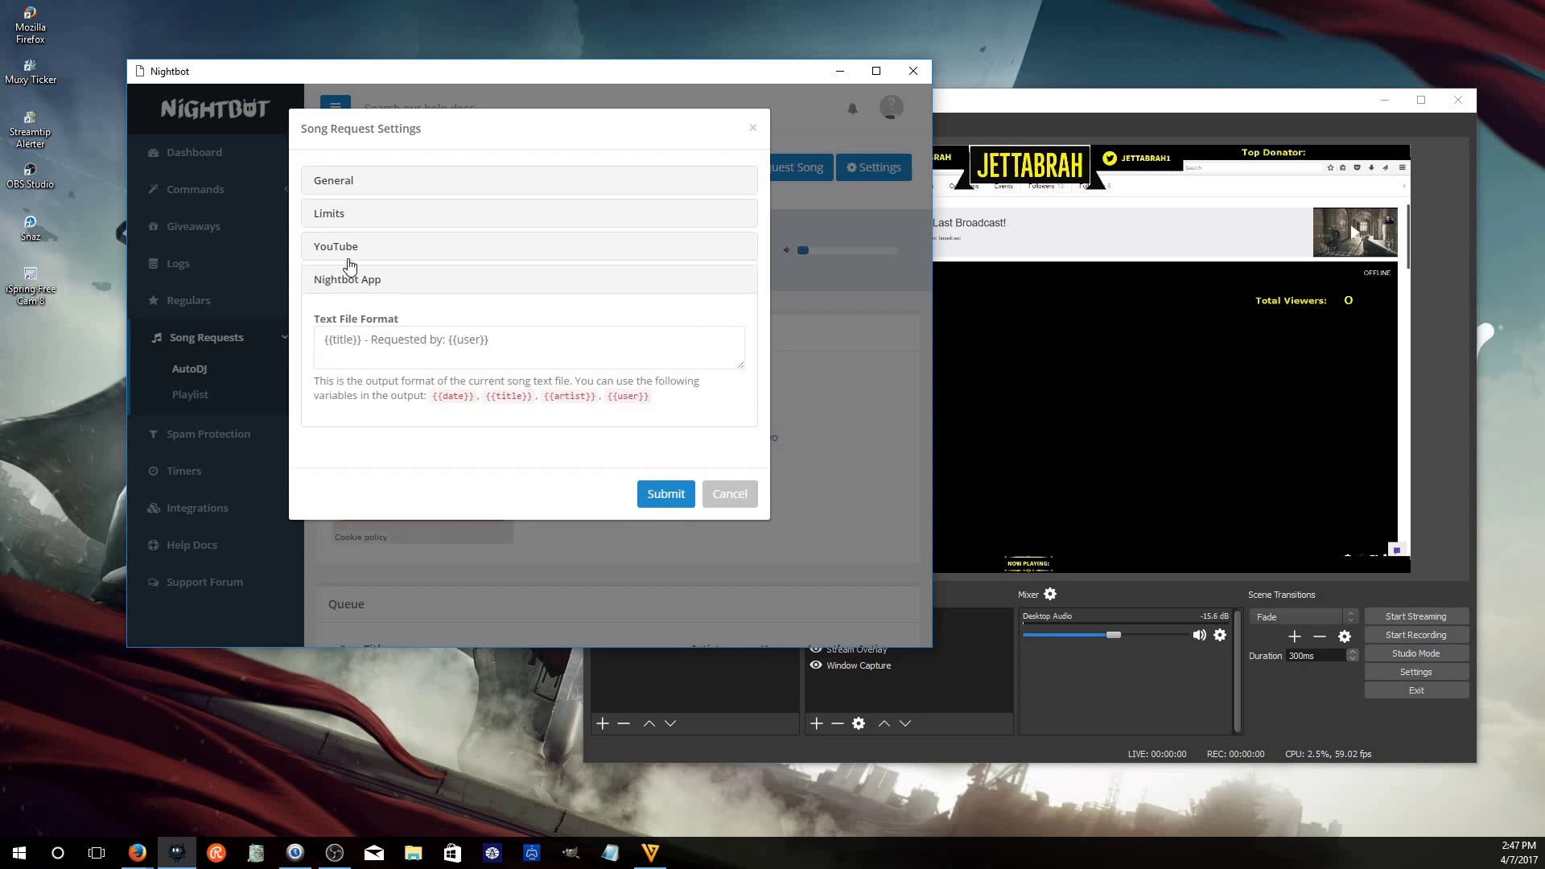
click(453, 279)
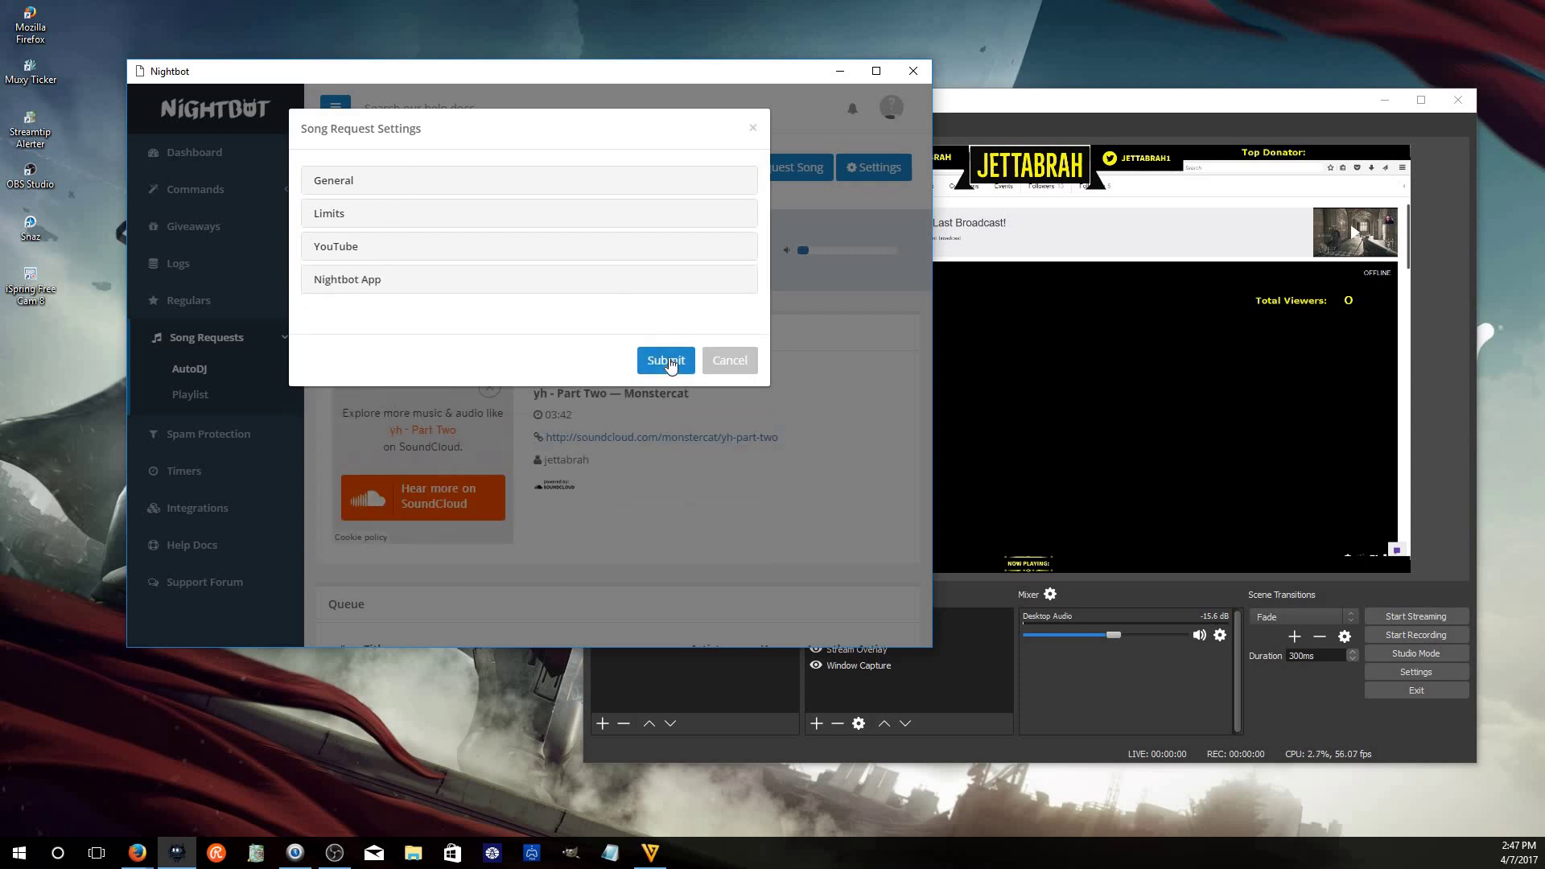
key(Escape)
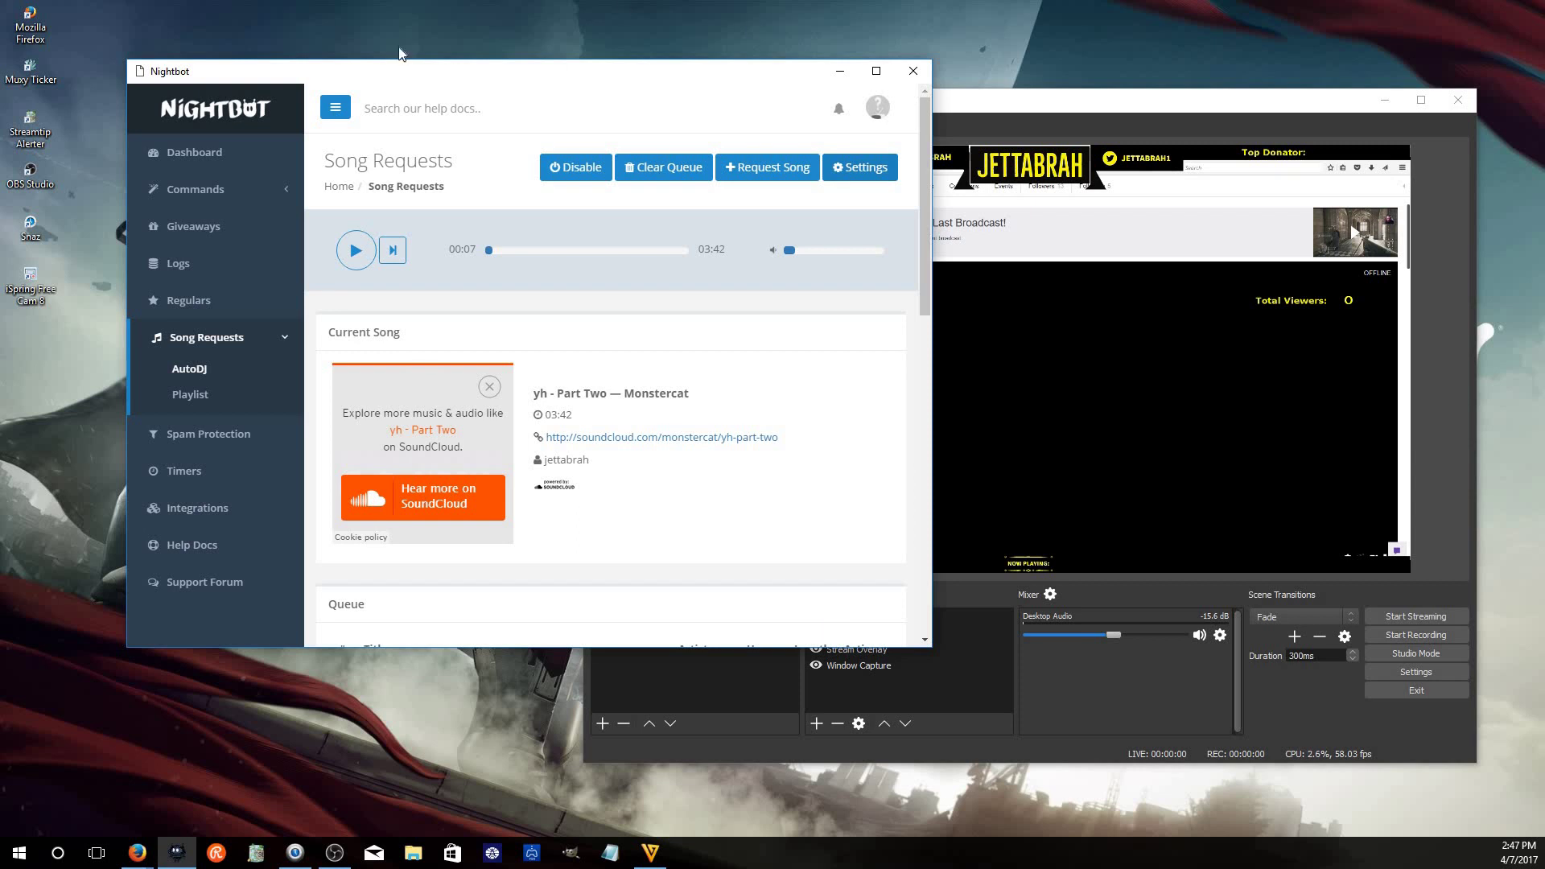
Minimize Nightbot to return to OBS and create a new Text (GDI+) source with the default name in the Twitch/YouTube scene
click(840, 71)
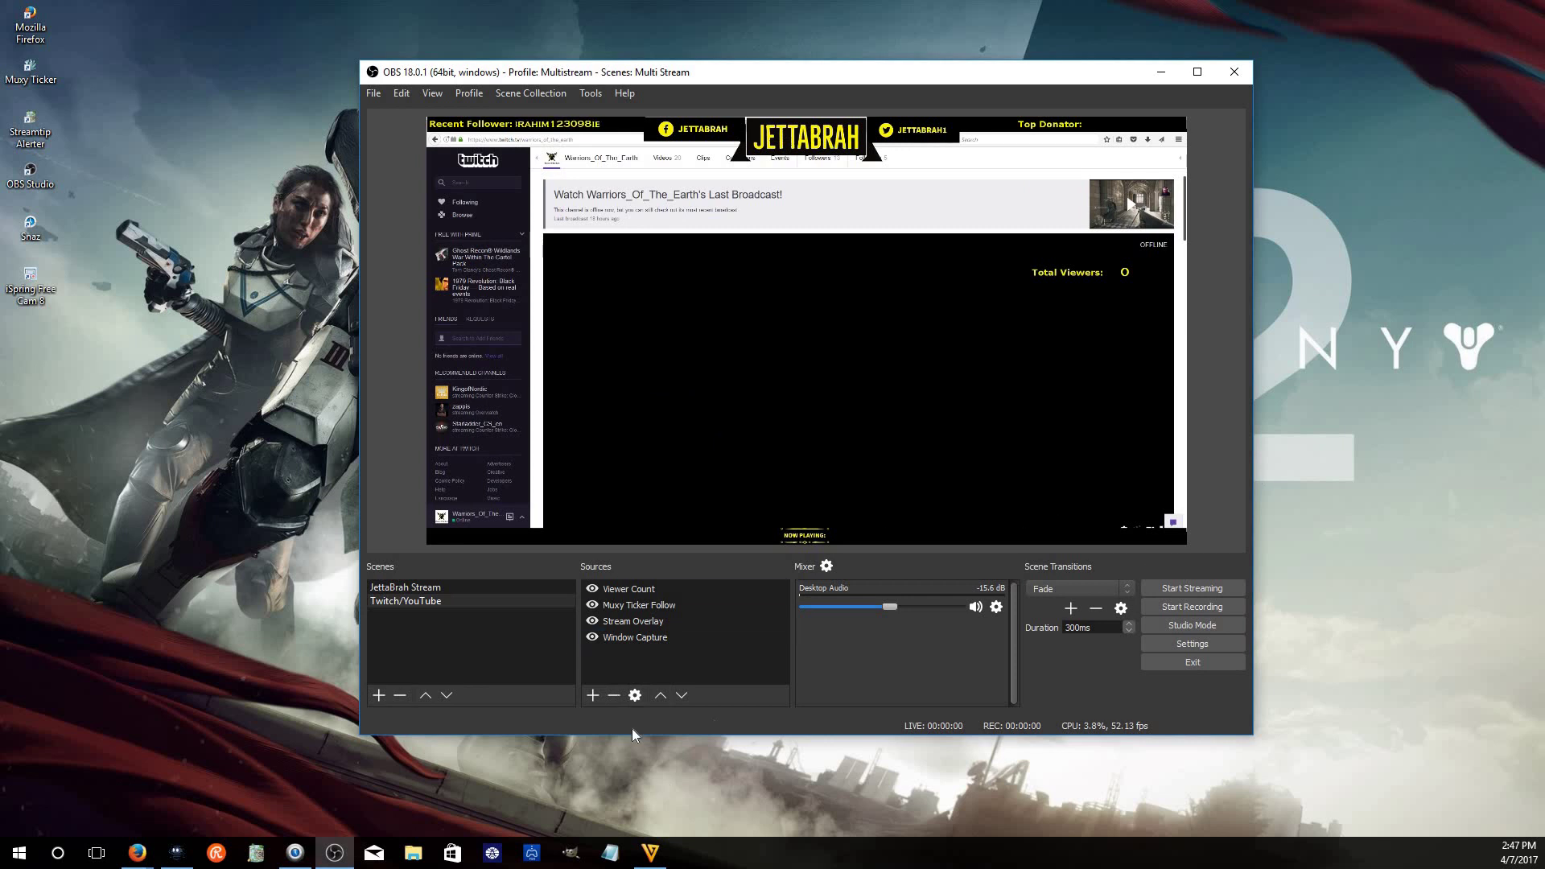
click(593, 696)
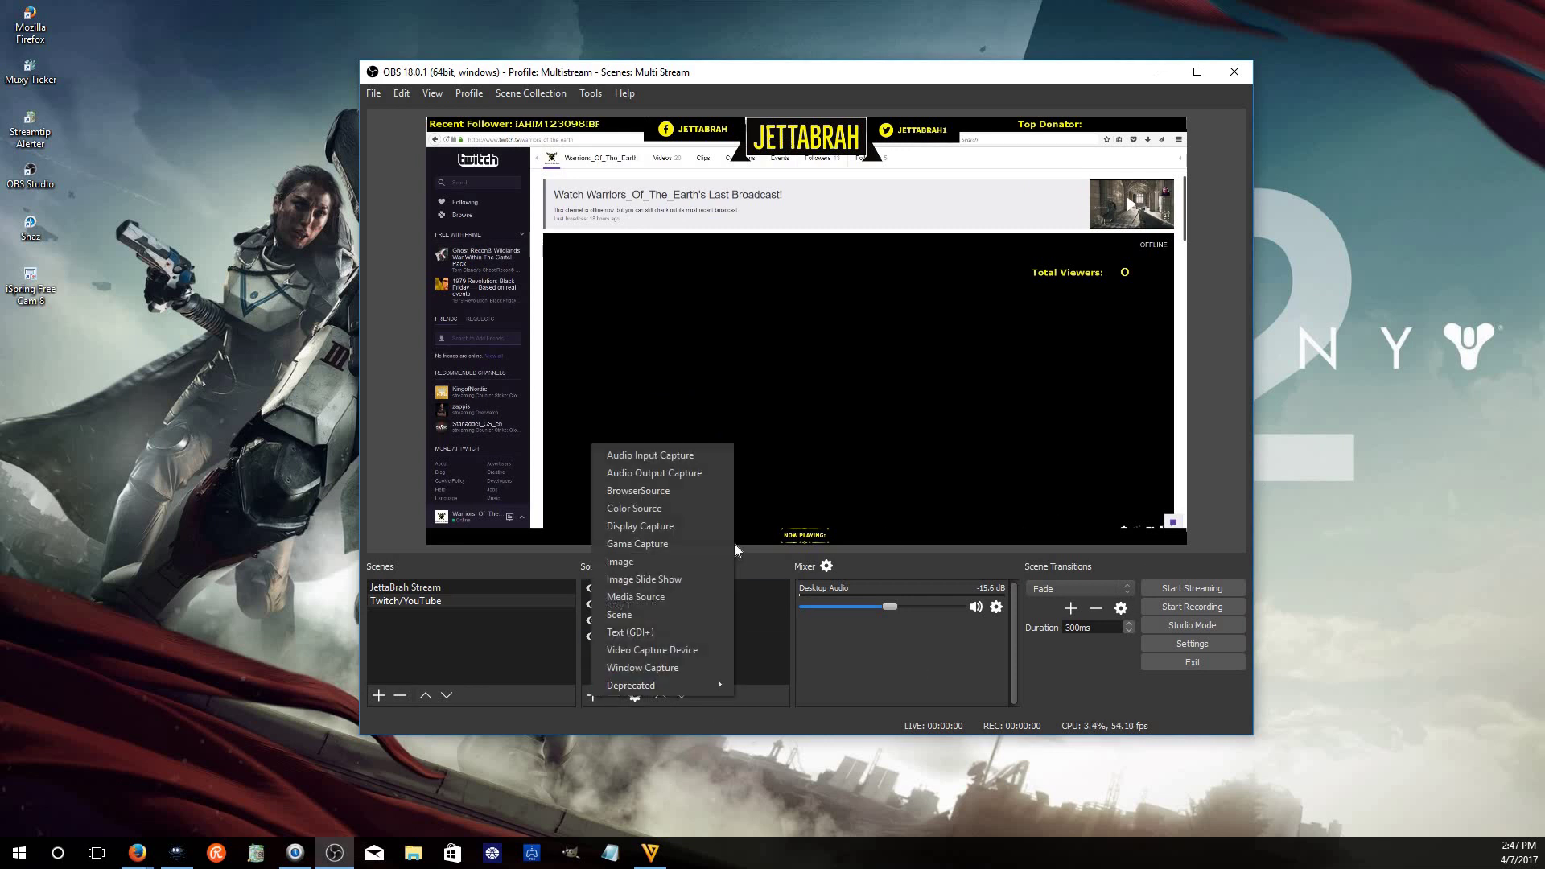
click(704, 631)
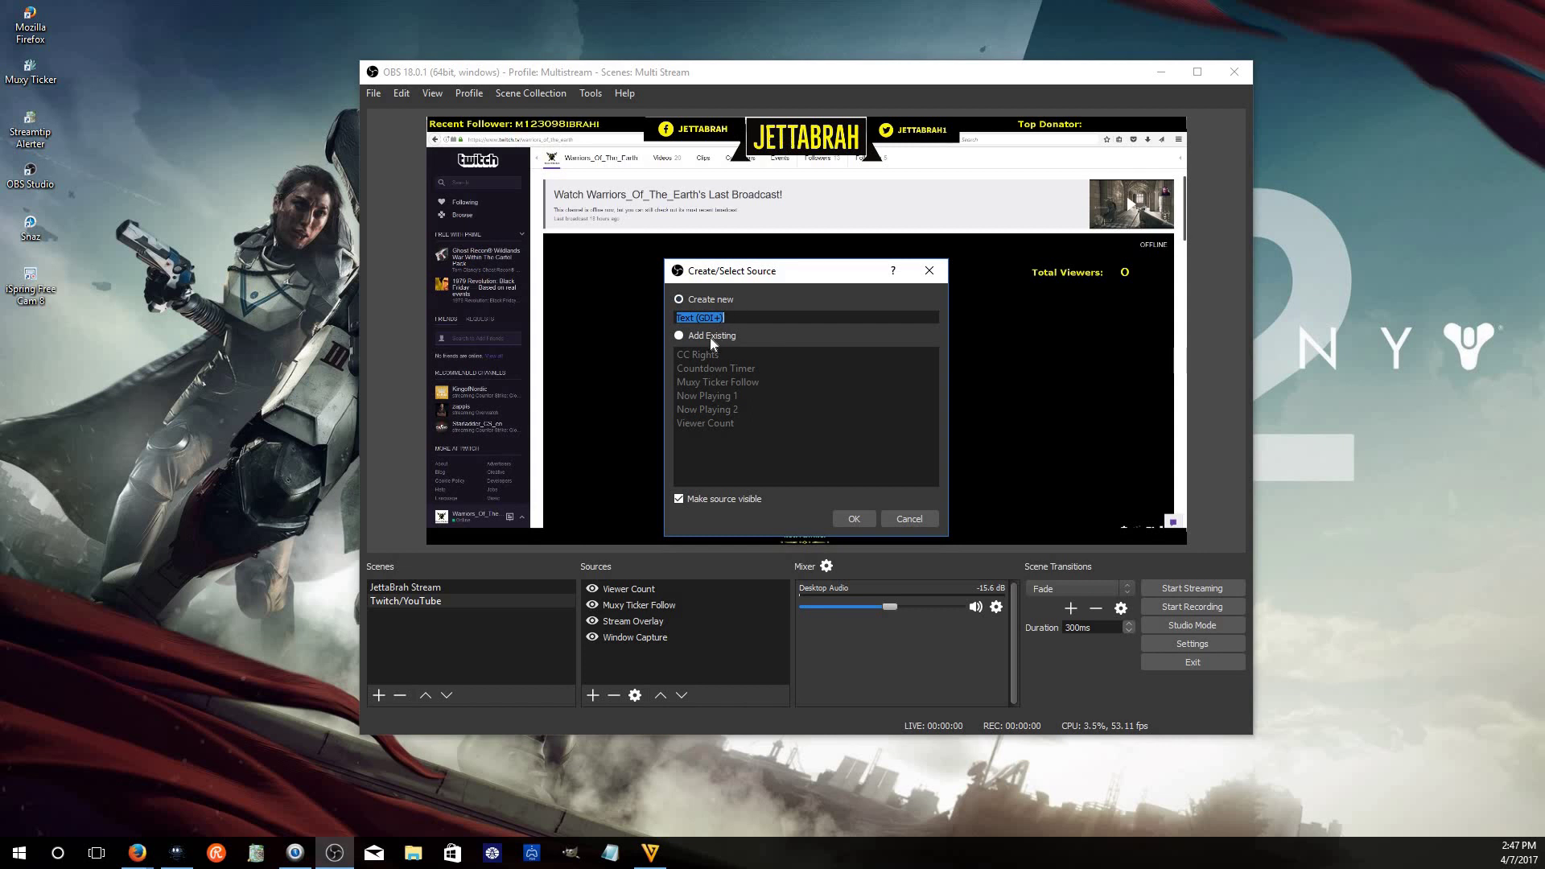
click(857, 512)
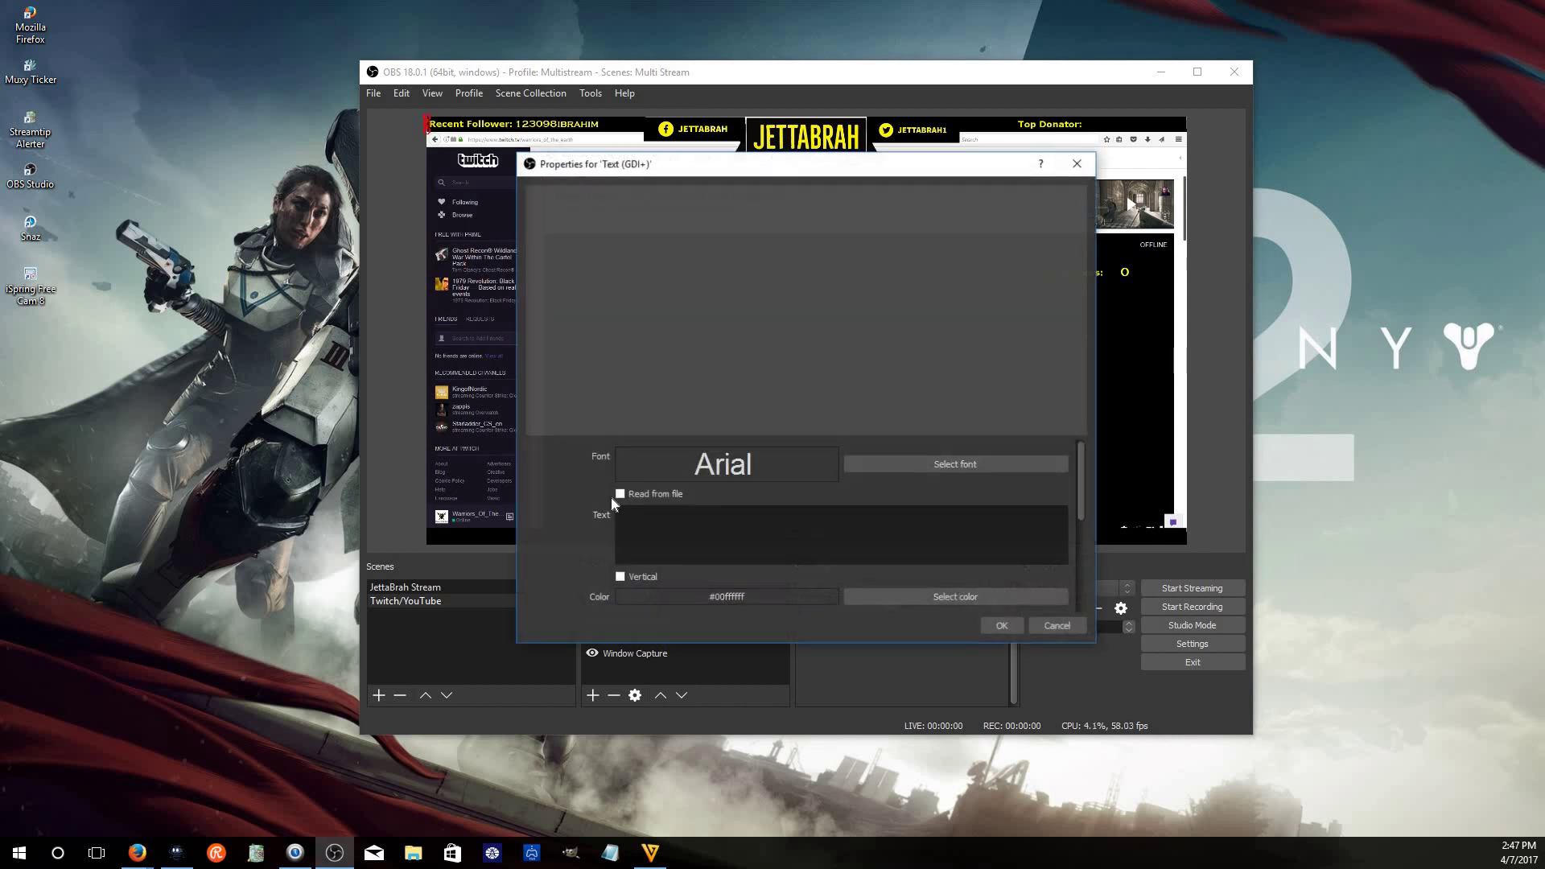
Try to make the text source read from the current_song file in the Documents > Nightbot folder
click(619, 494)
click(1067, 434)
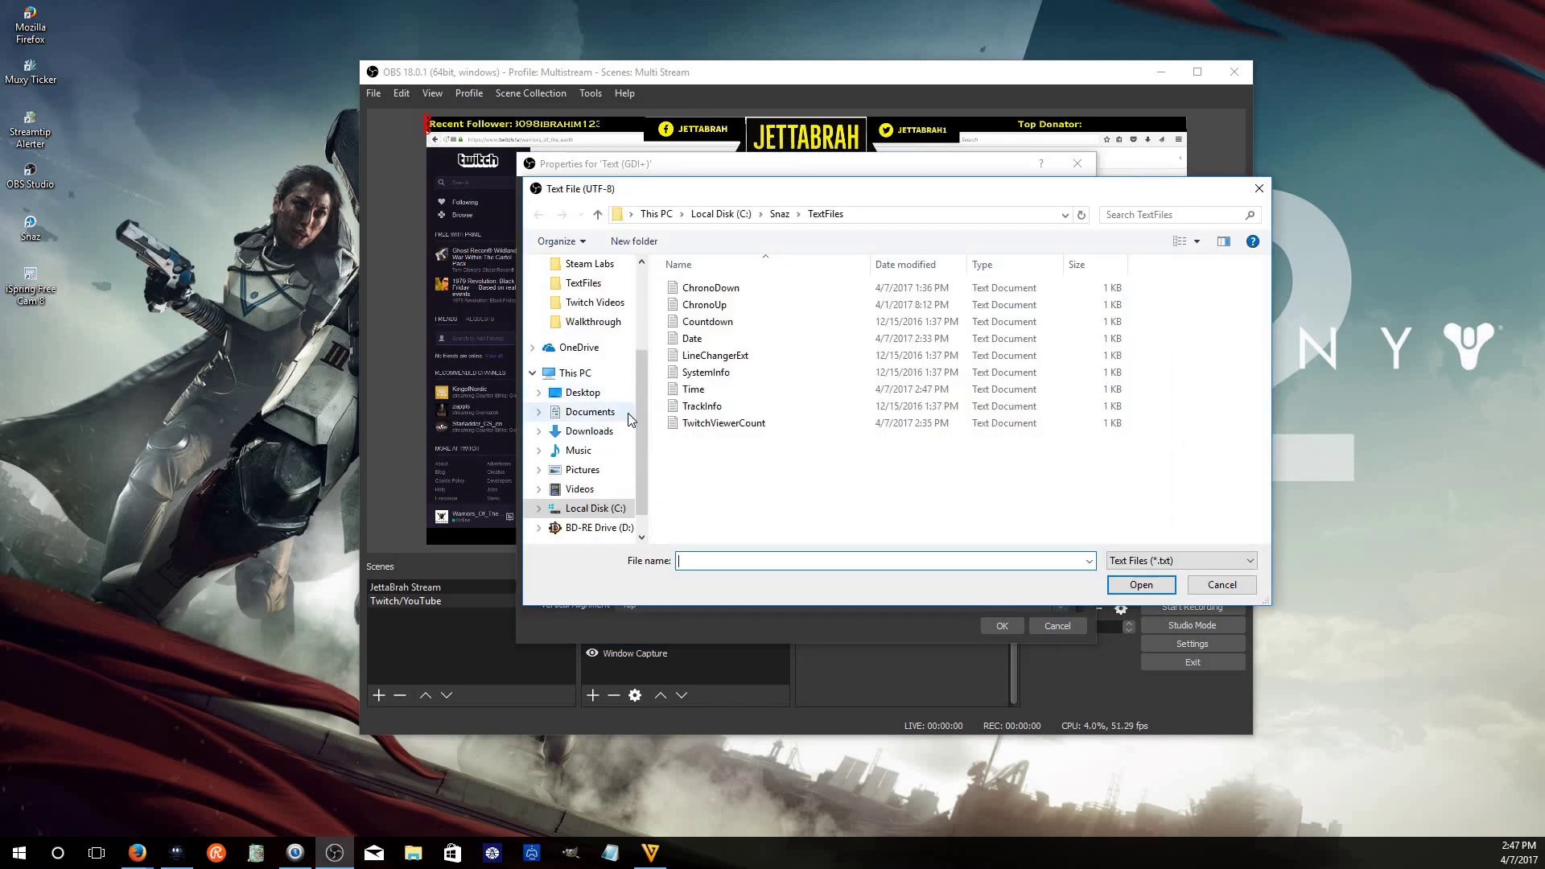
click(599, 412)
scroll(778, 440, down, 3)
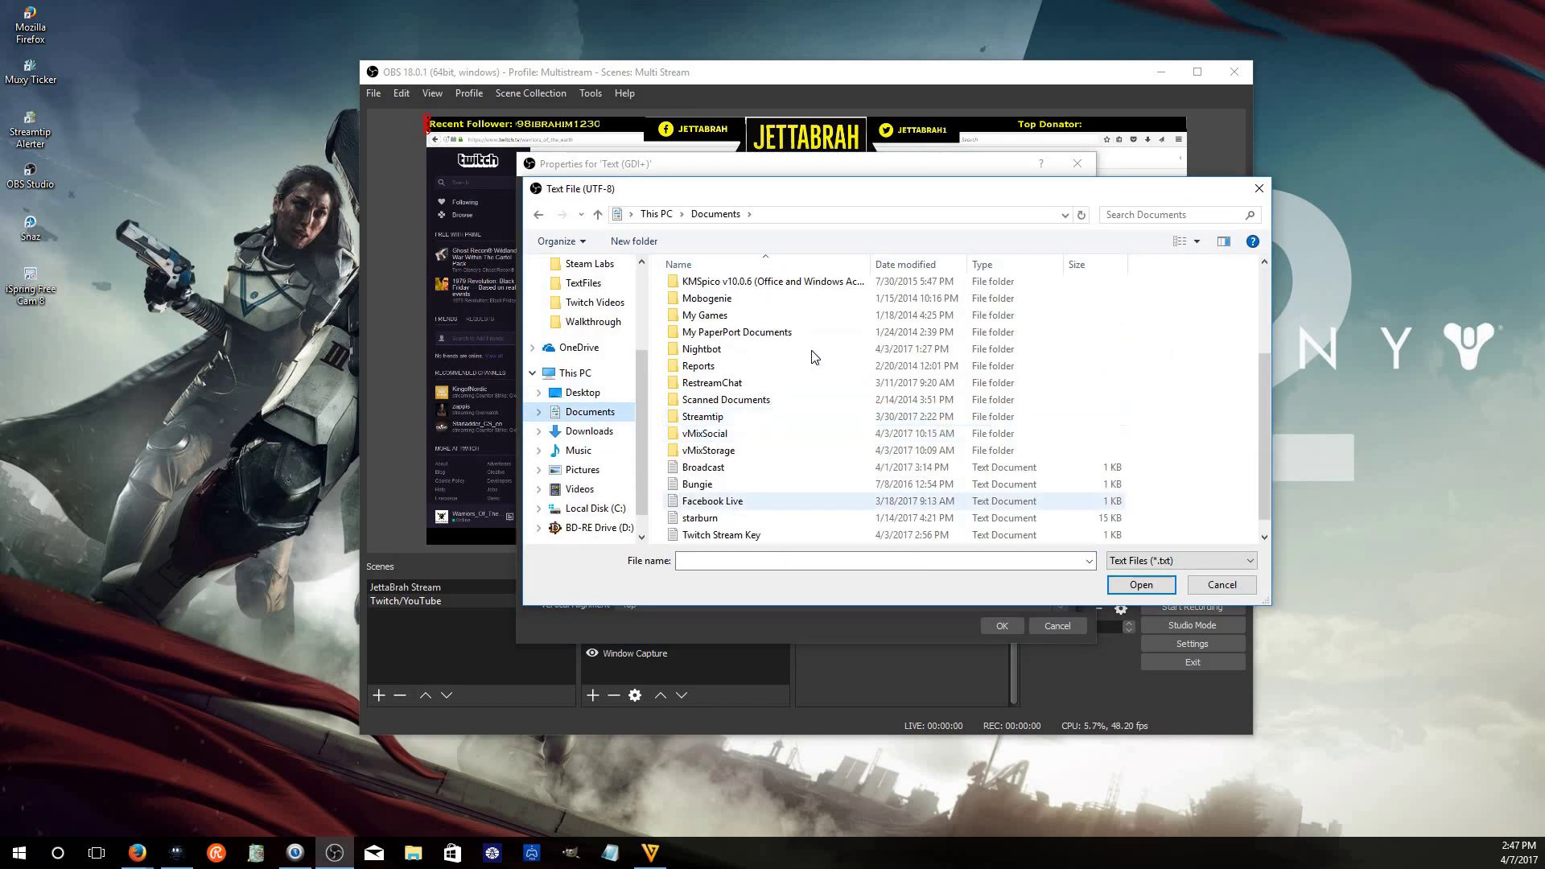
click(925, 351)
key(Return)
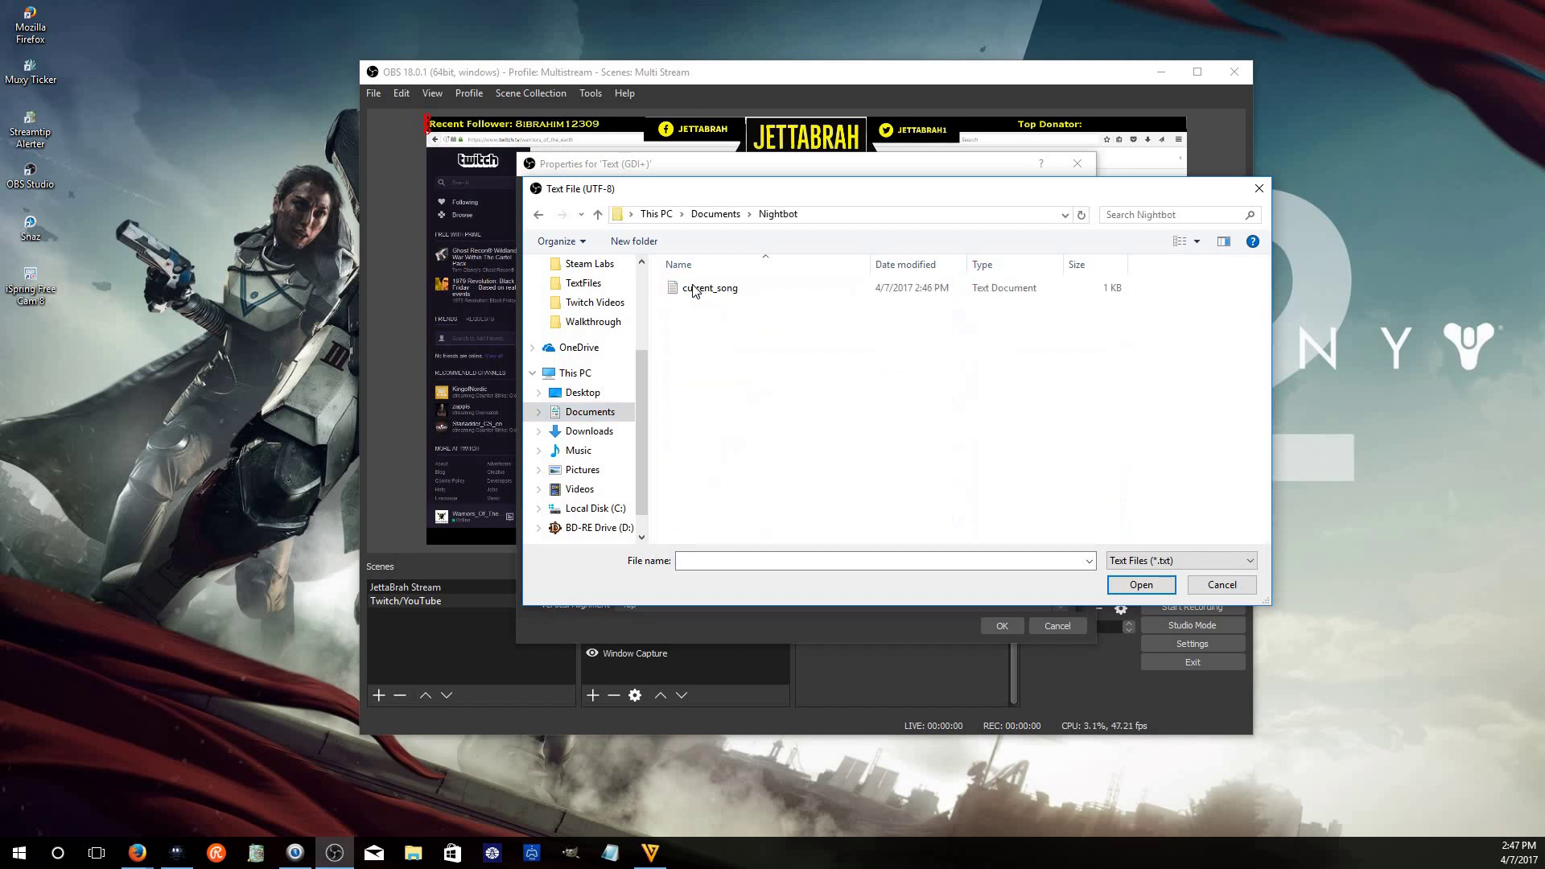
click(708, 291)
click(1247, 584)
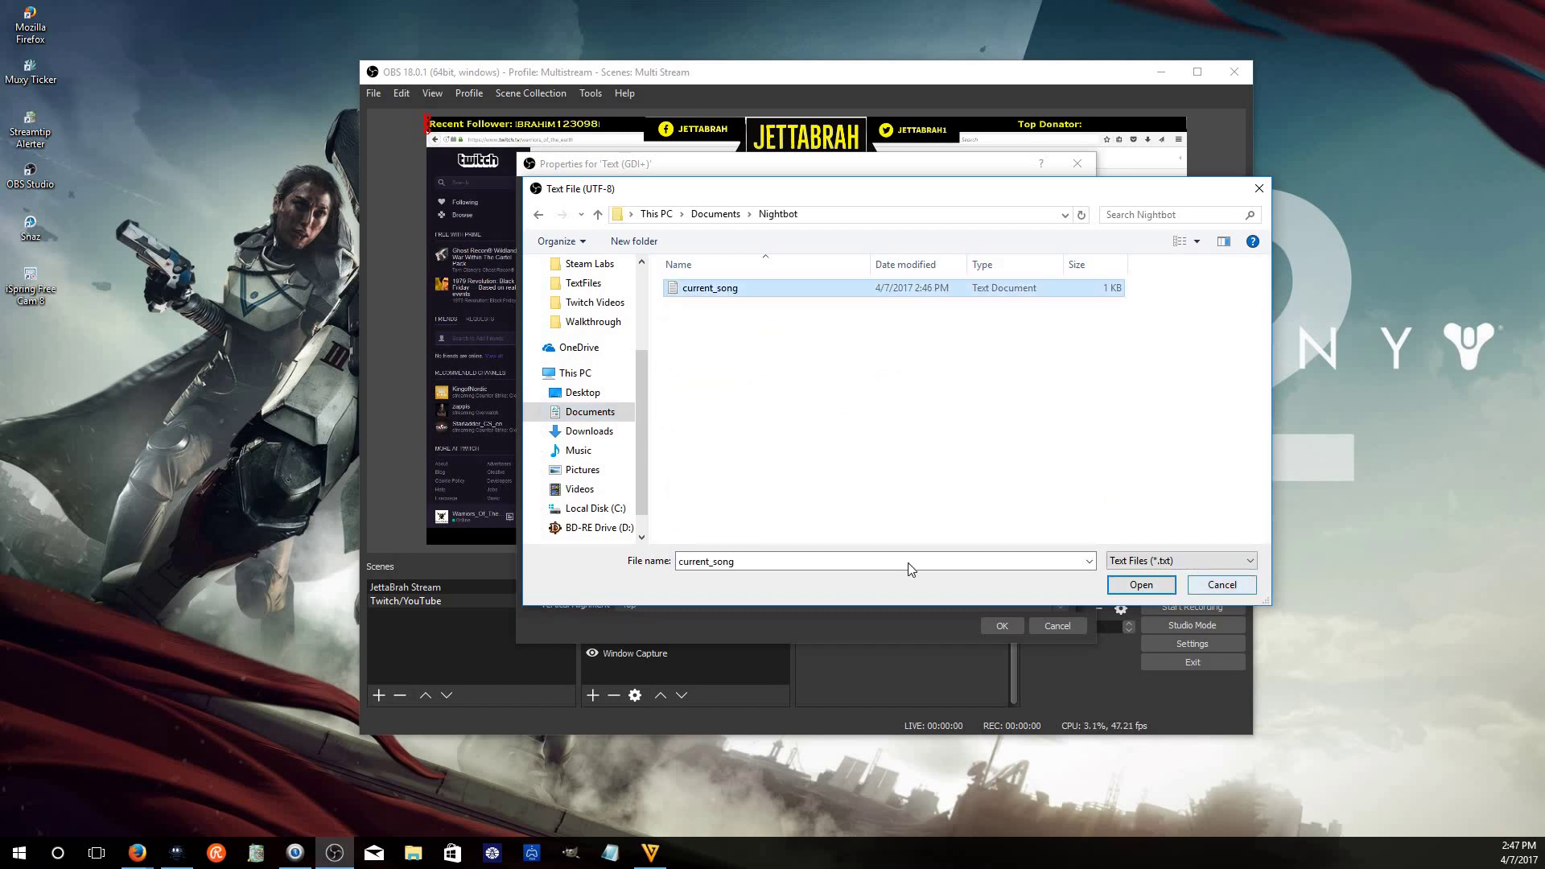
click(1069, 630)
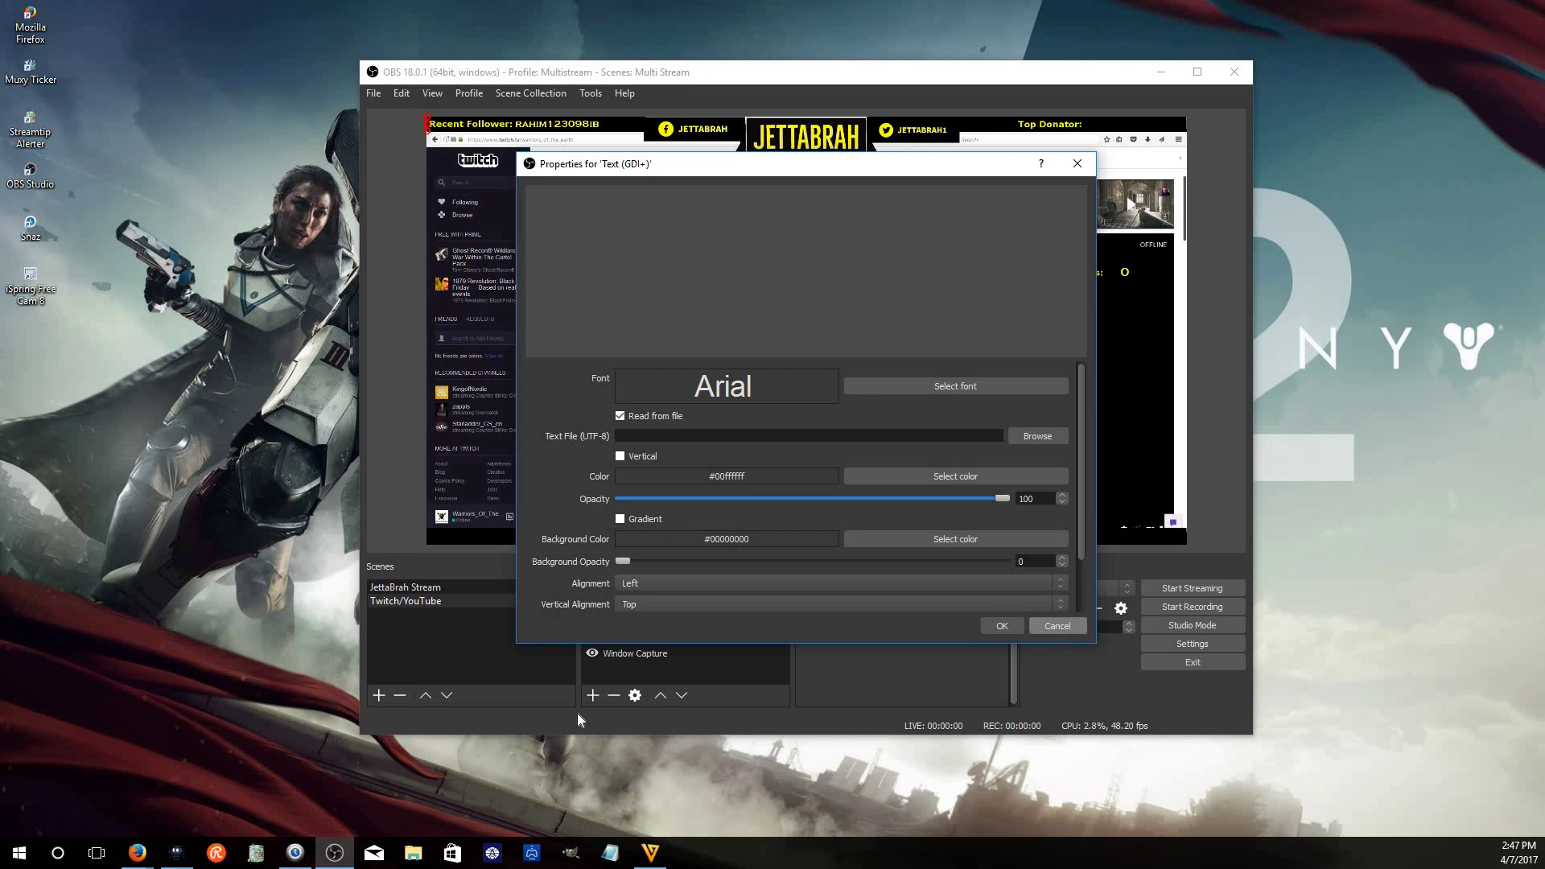
Add the existing Now Playing 1 text source to the scene and place it in the overlay's lower bar beside the Now Playing label
click(593, 694)
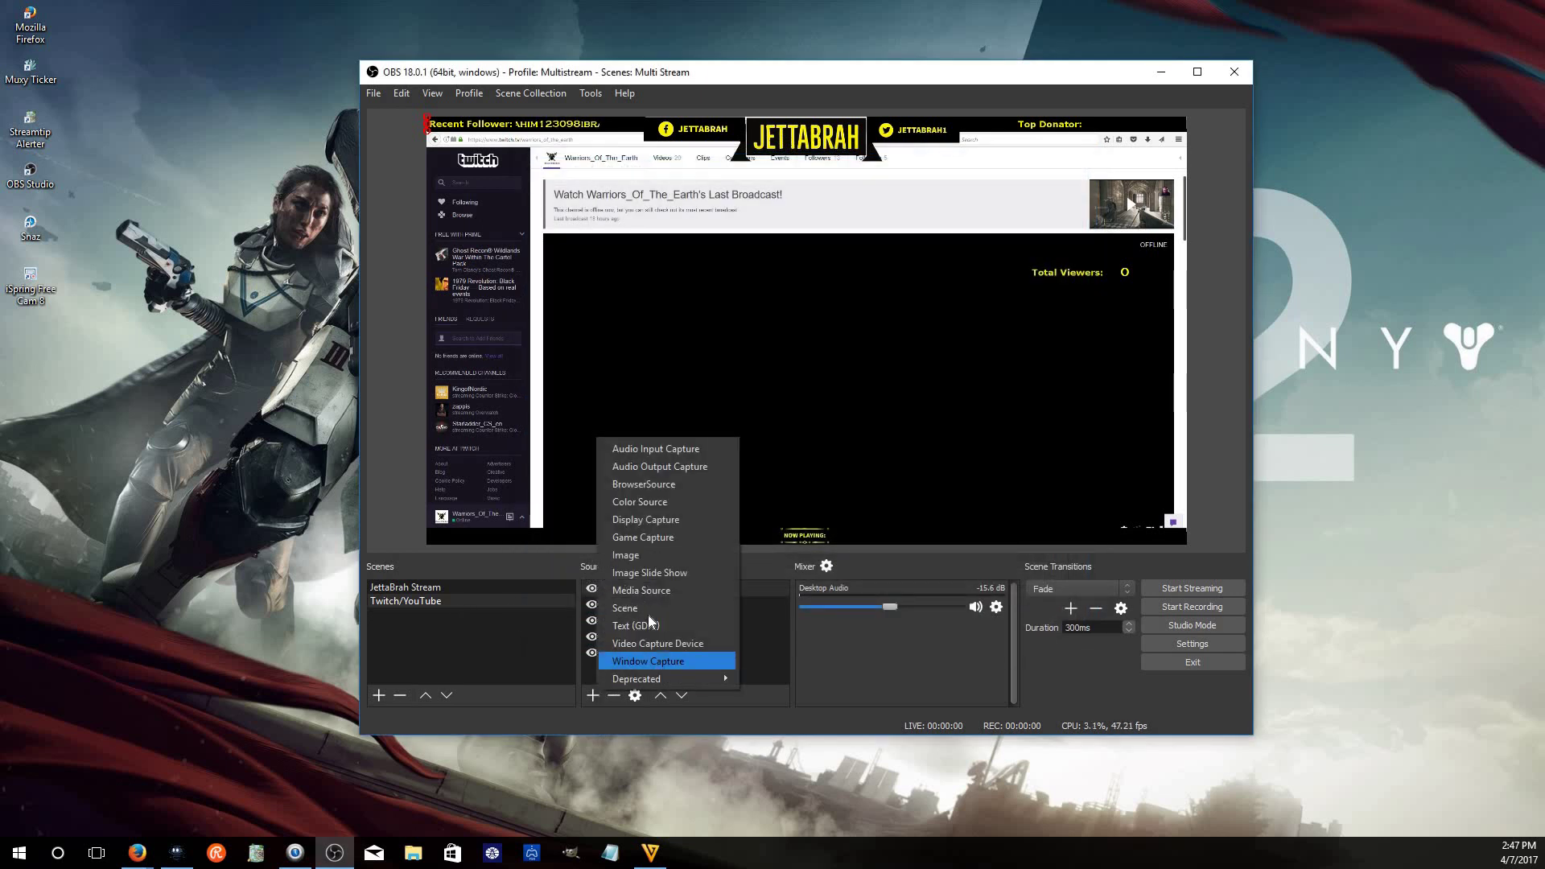
click(662, 630)
click(688, 336)
click(742, 396)
click(852, 518)
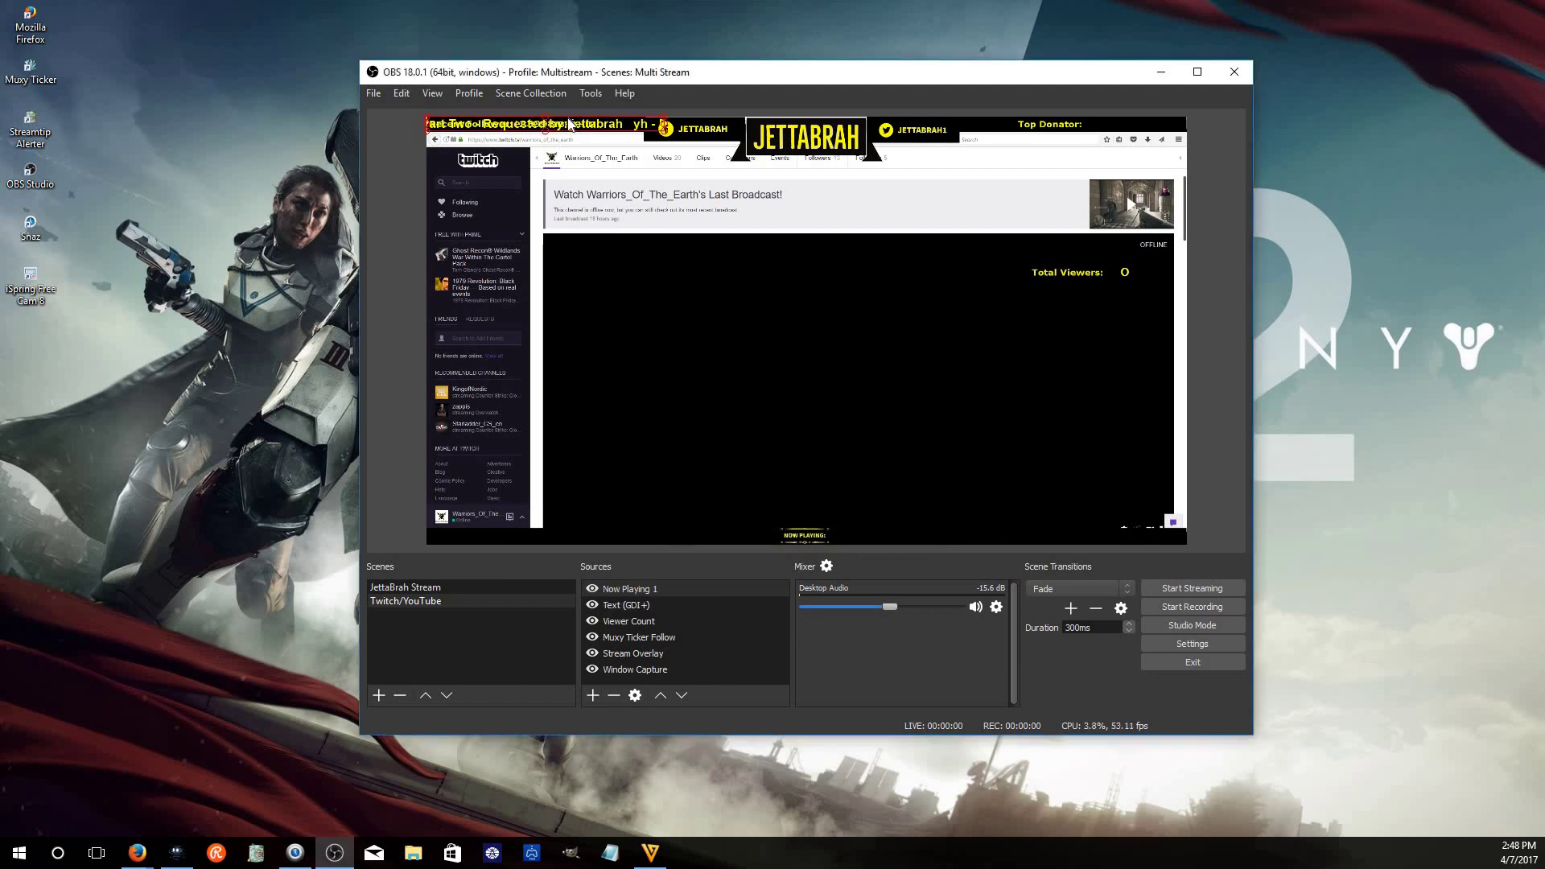
drag(568, 123, 669, 535)
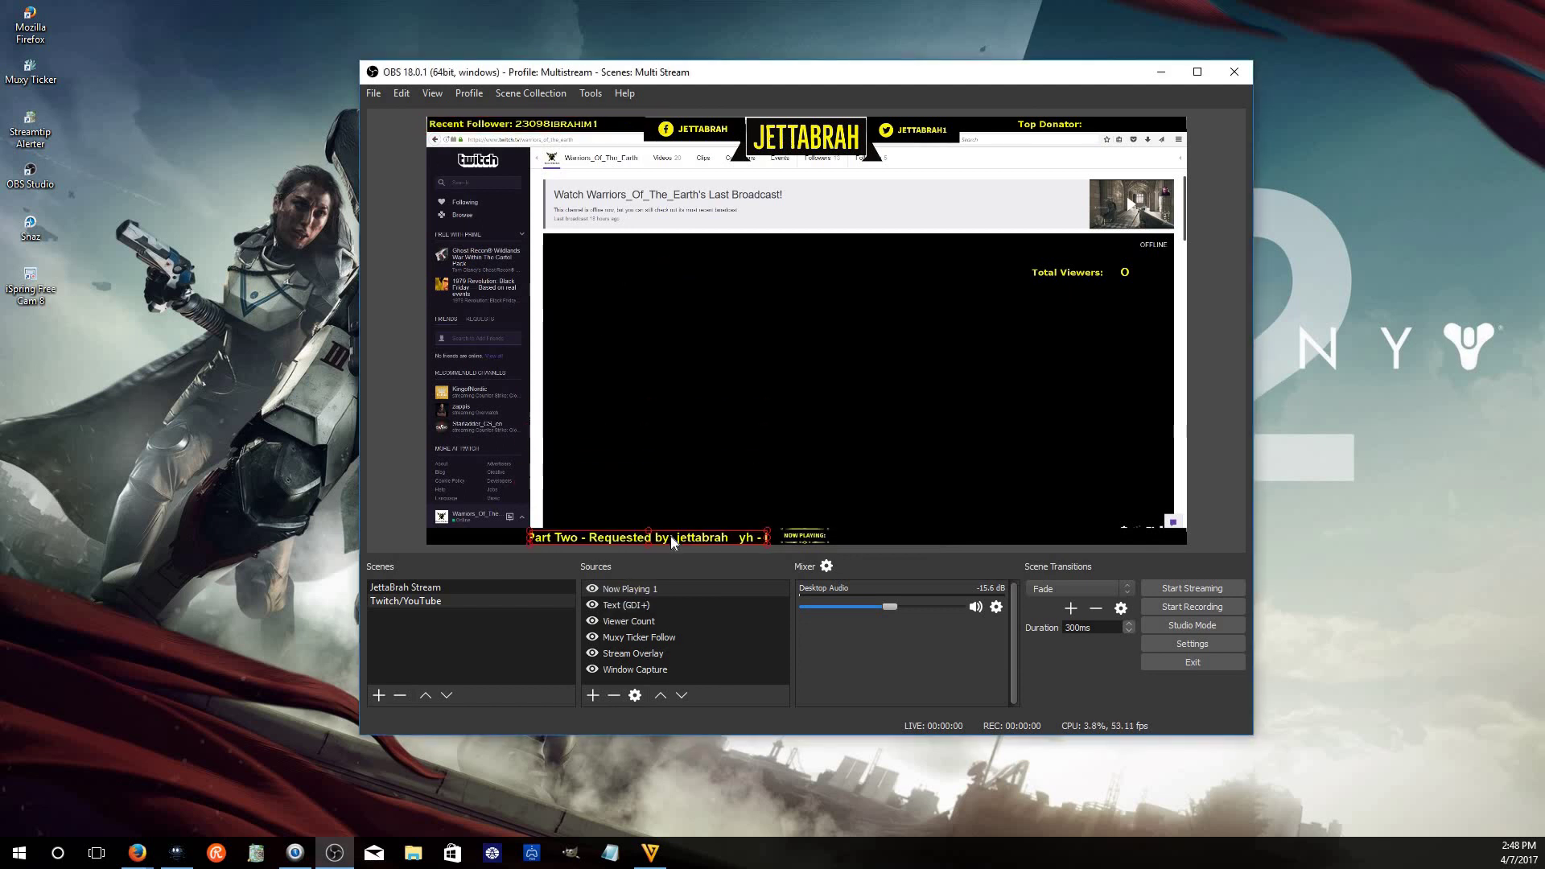
click(852, 509)
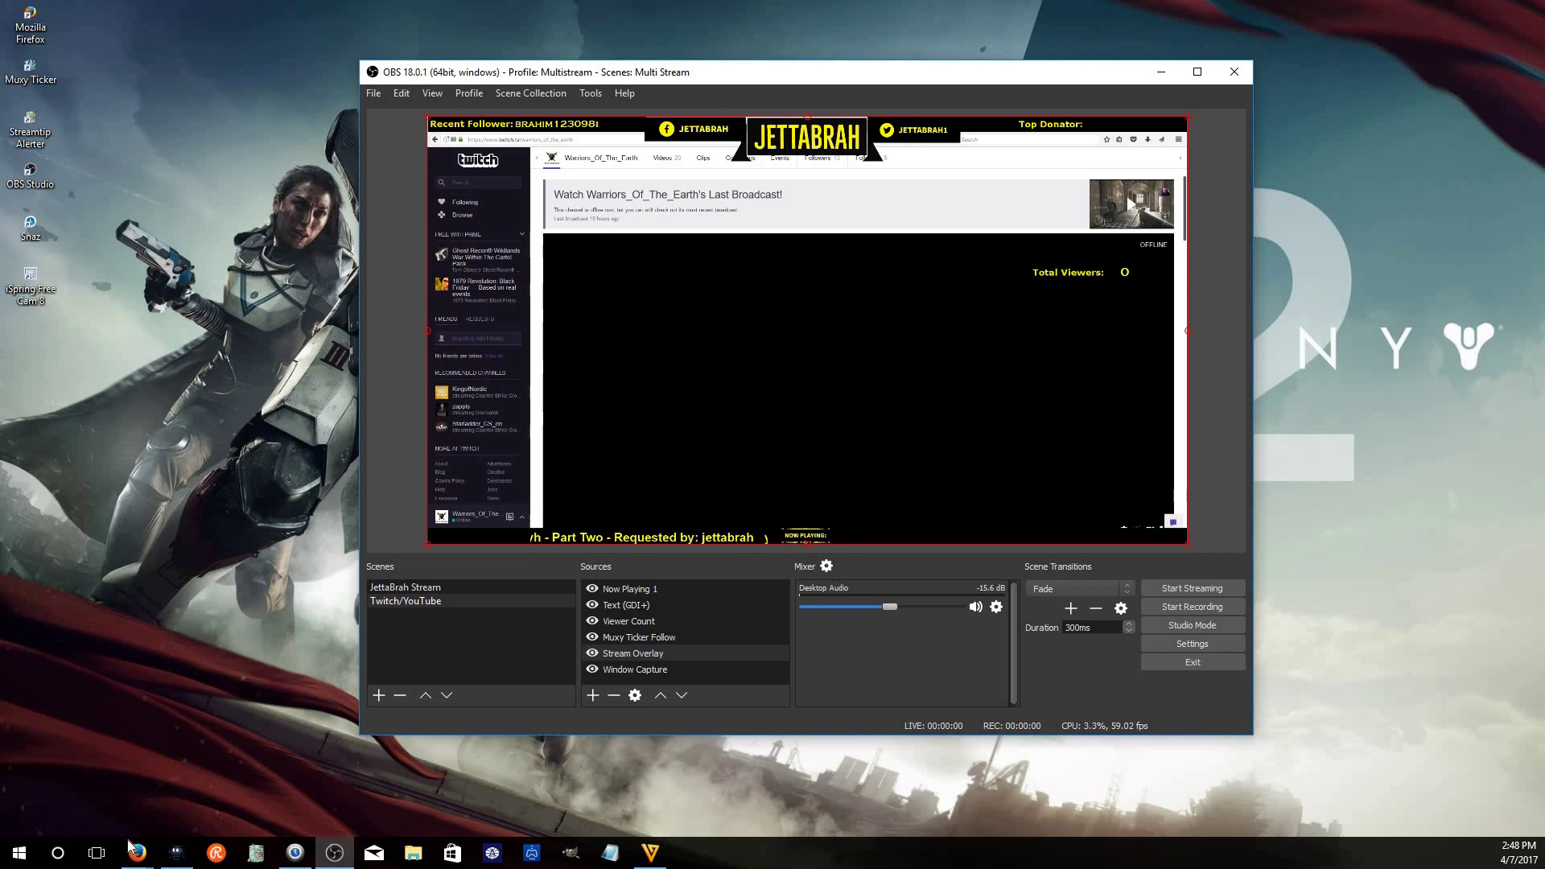
Switch to Firefox to look through the jettabrah and Warriors_Of_The_Earth Twitch channel pages, and minimize the browser
mouse_move(137, 852)
click(242, 776)
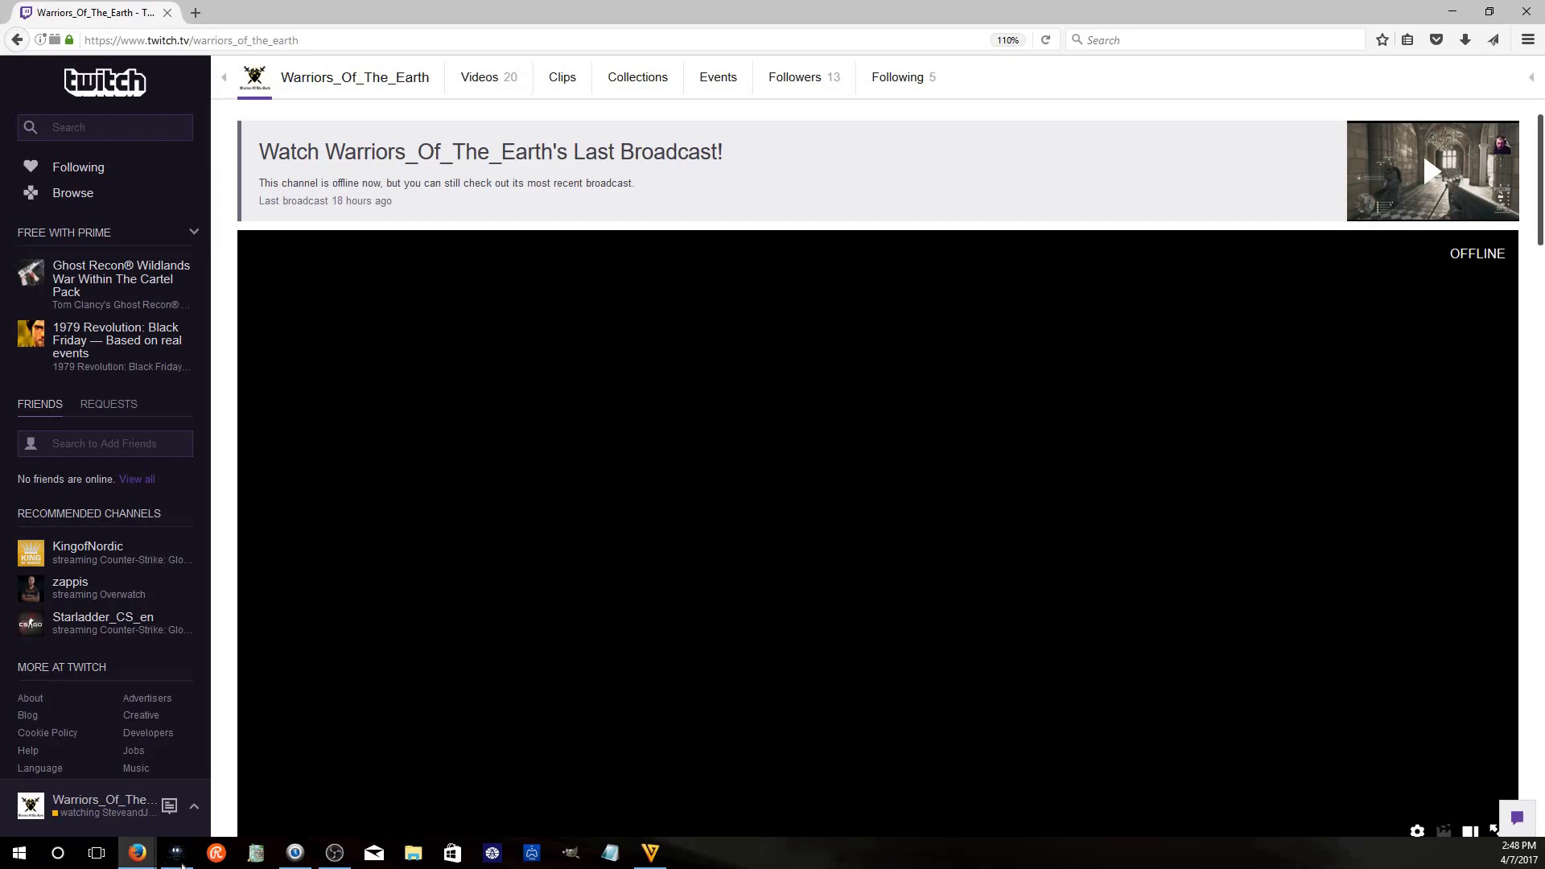
mouse_move(182, 865)
click(85, 772)
click(25, 8)
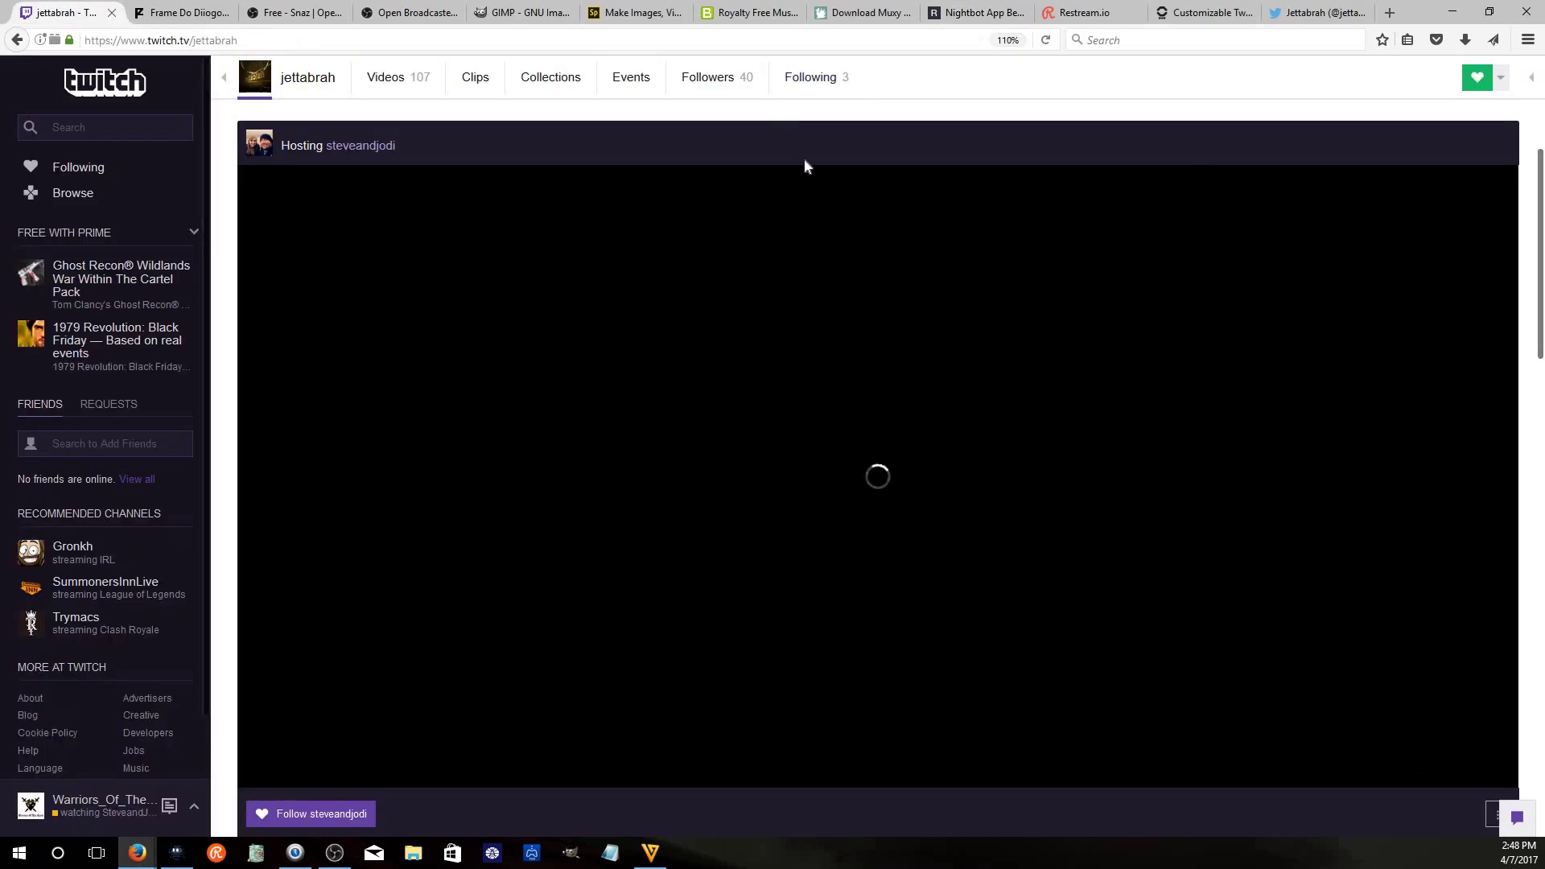
scroll(866, 268, down, 3)
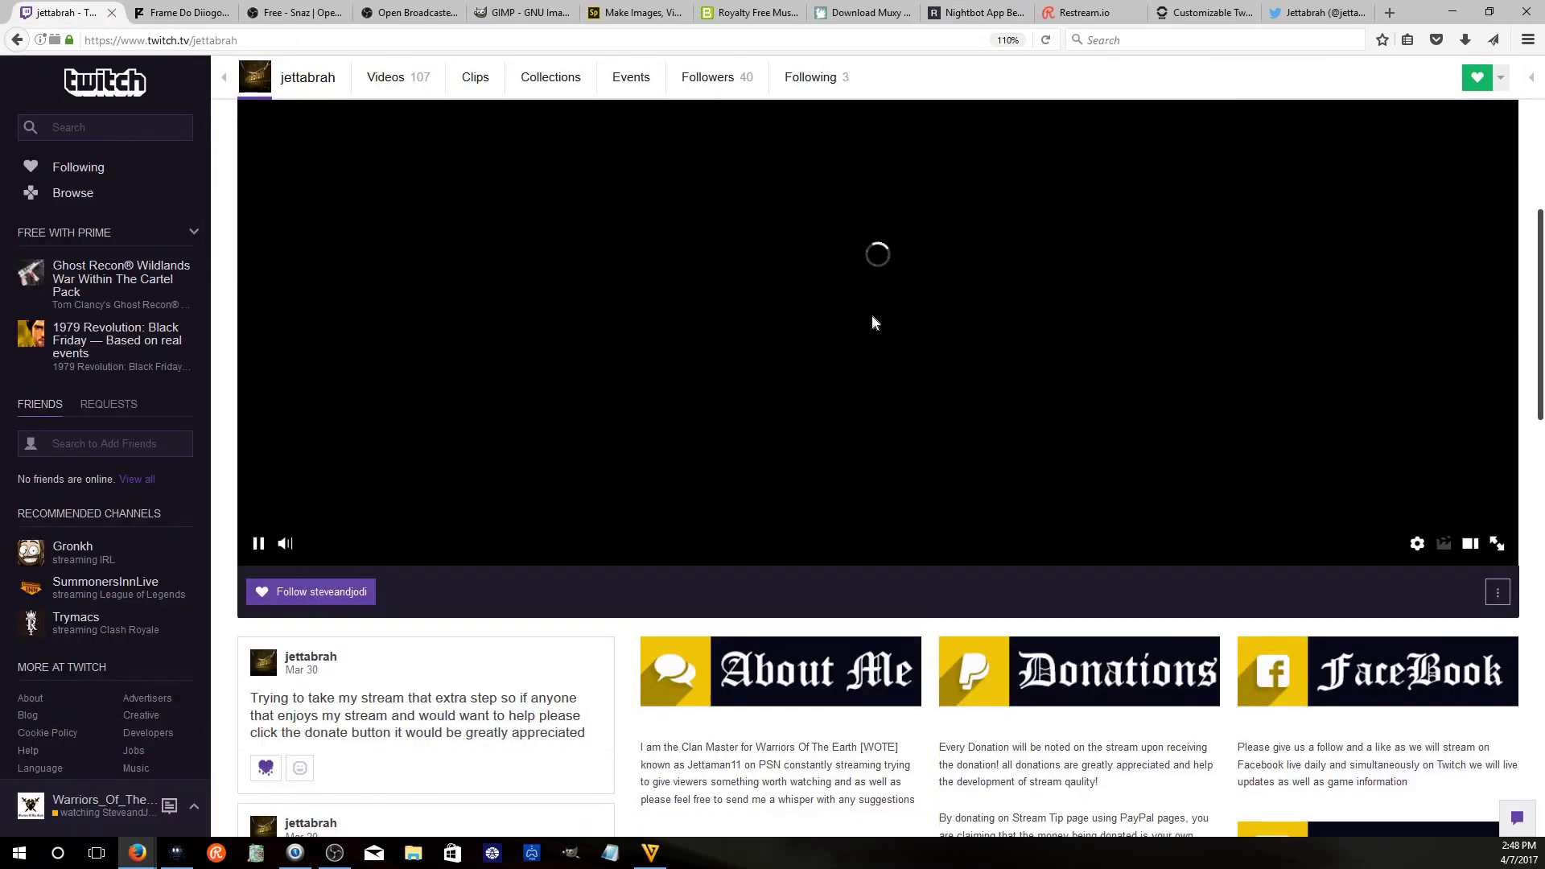
scroll(874, 323, down, 5)
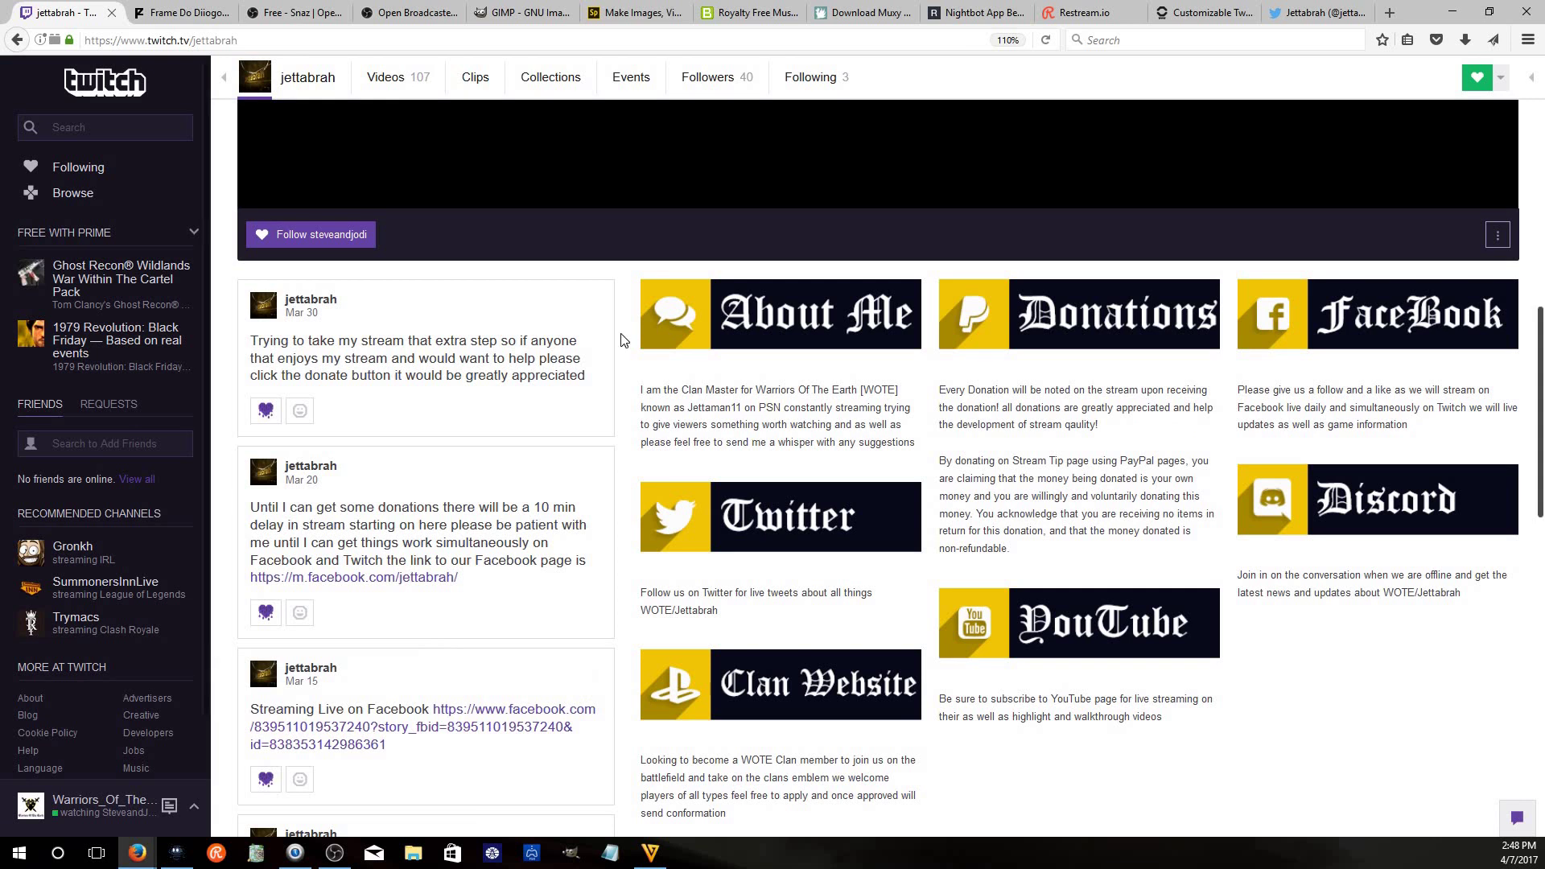
scroll(586, 306, up, 5)
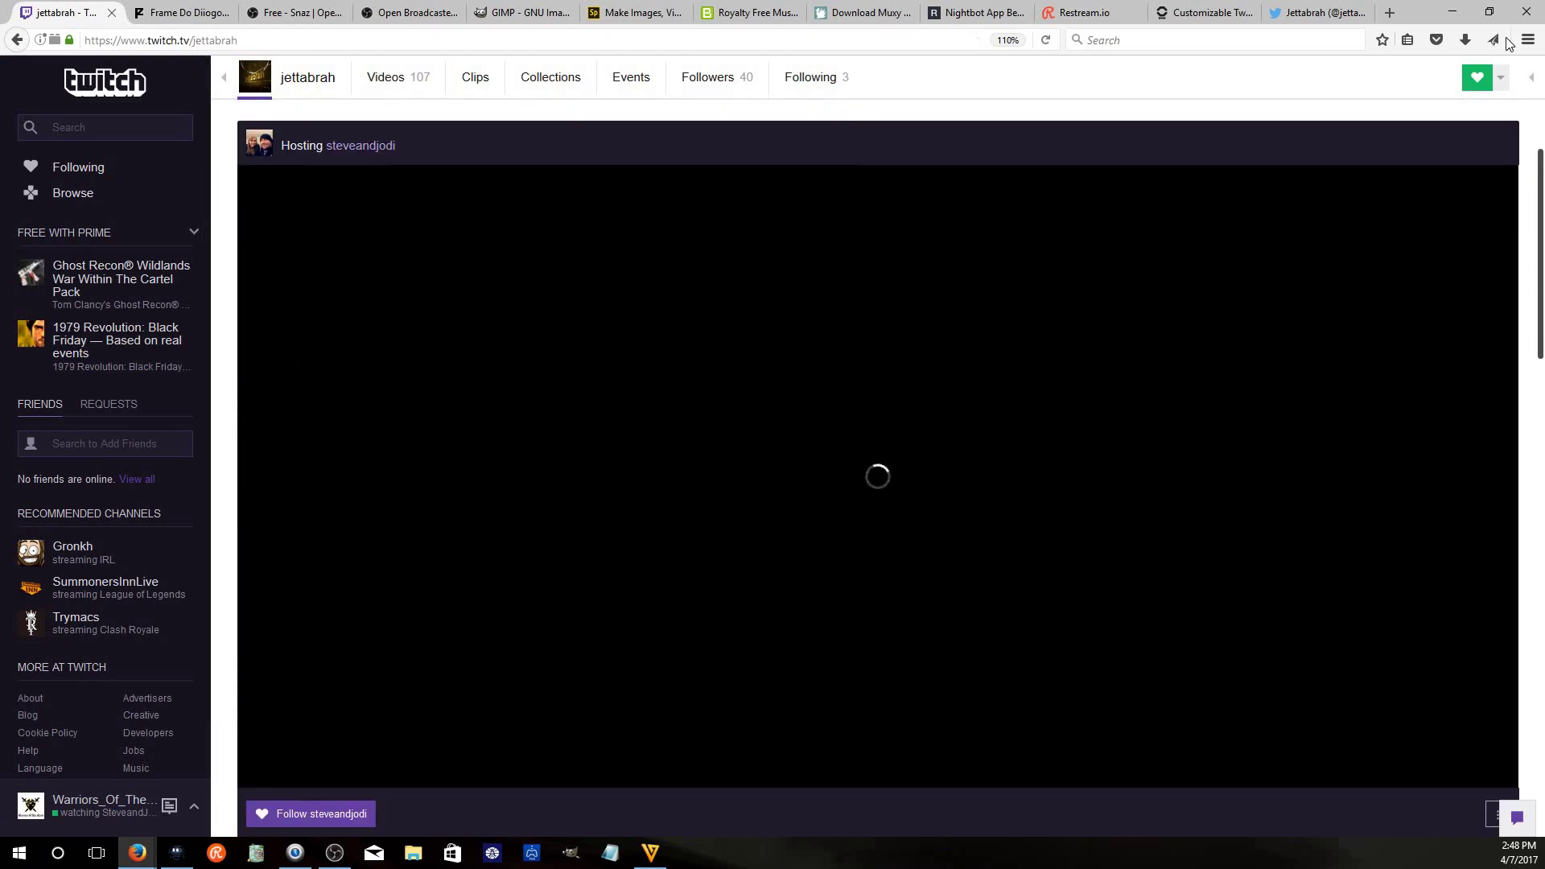
click(1528, 40)
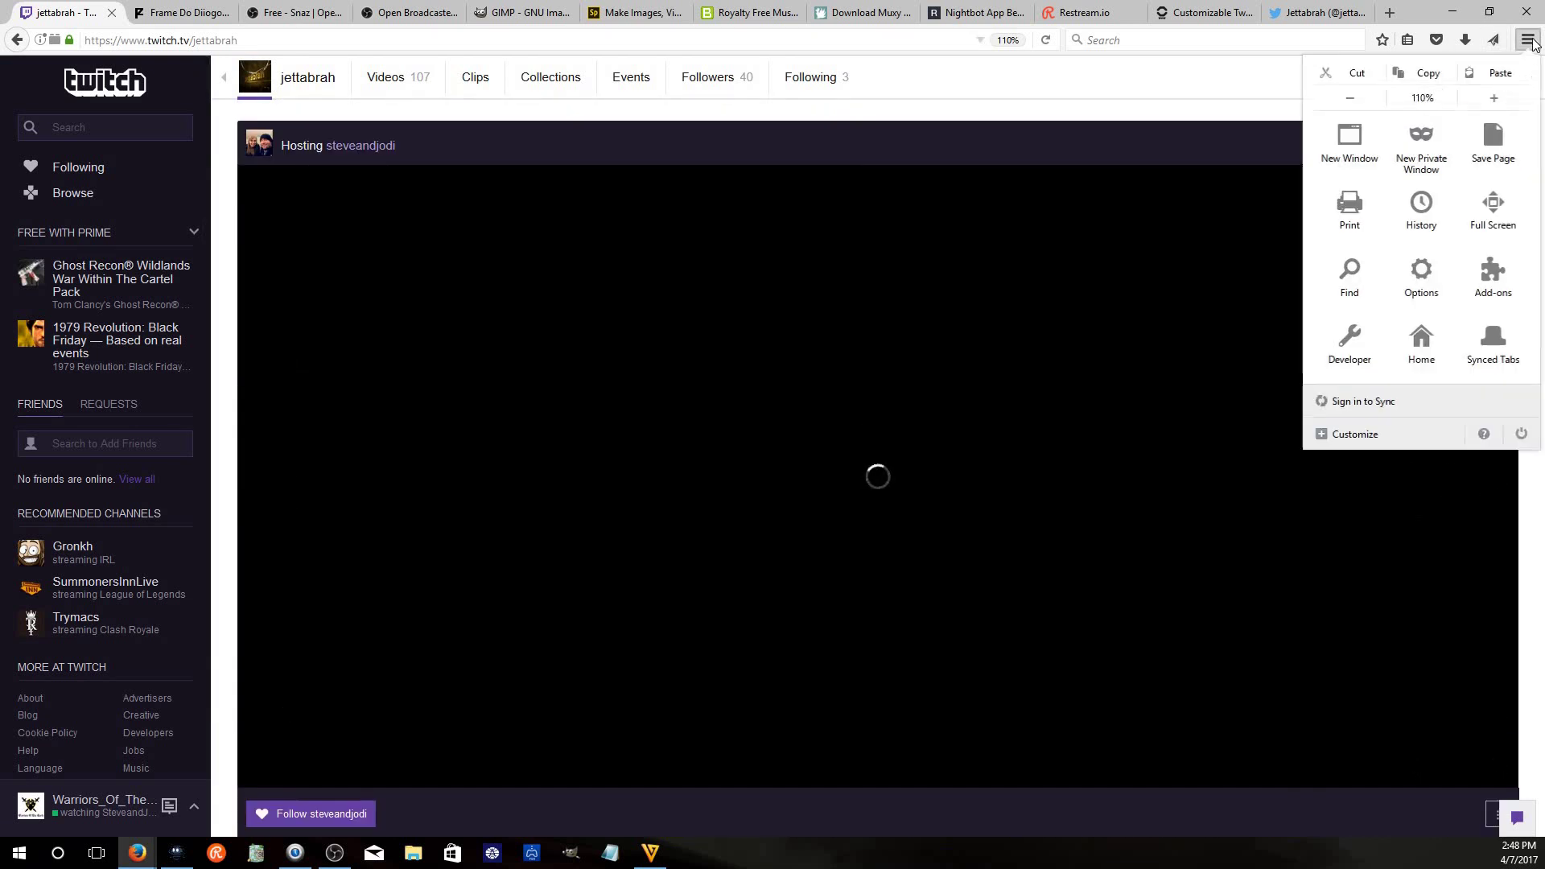
click(1199, 122)
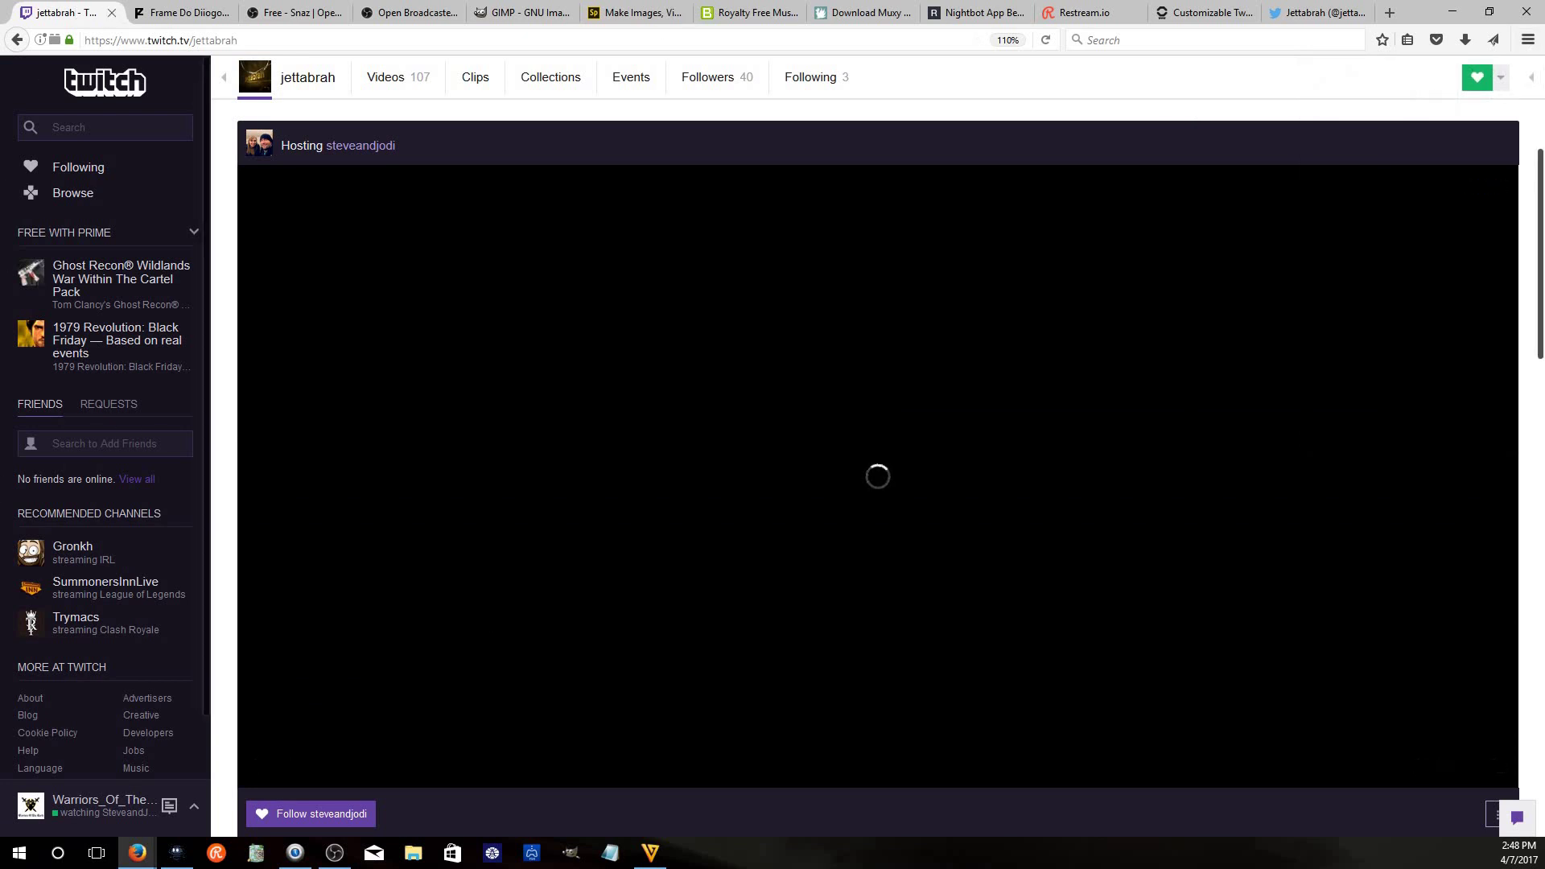
scroll(931, 735, down, 1)
scroll(914, 731, up, 3)
scroll(914, 733, down, 3)
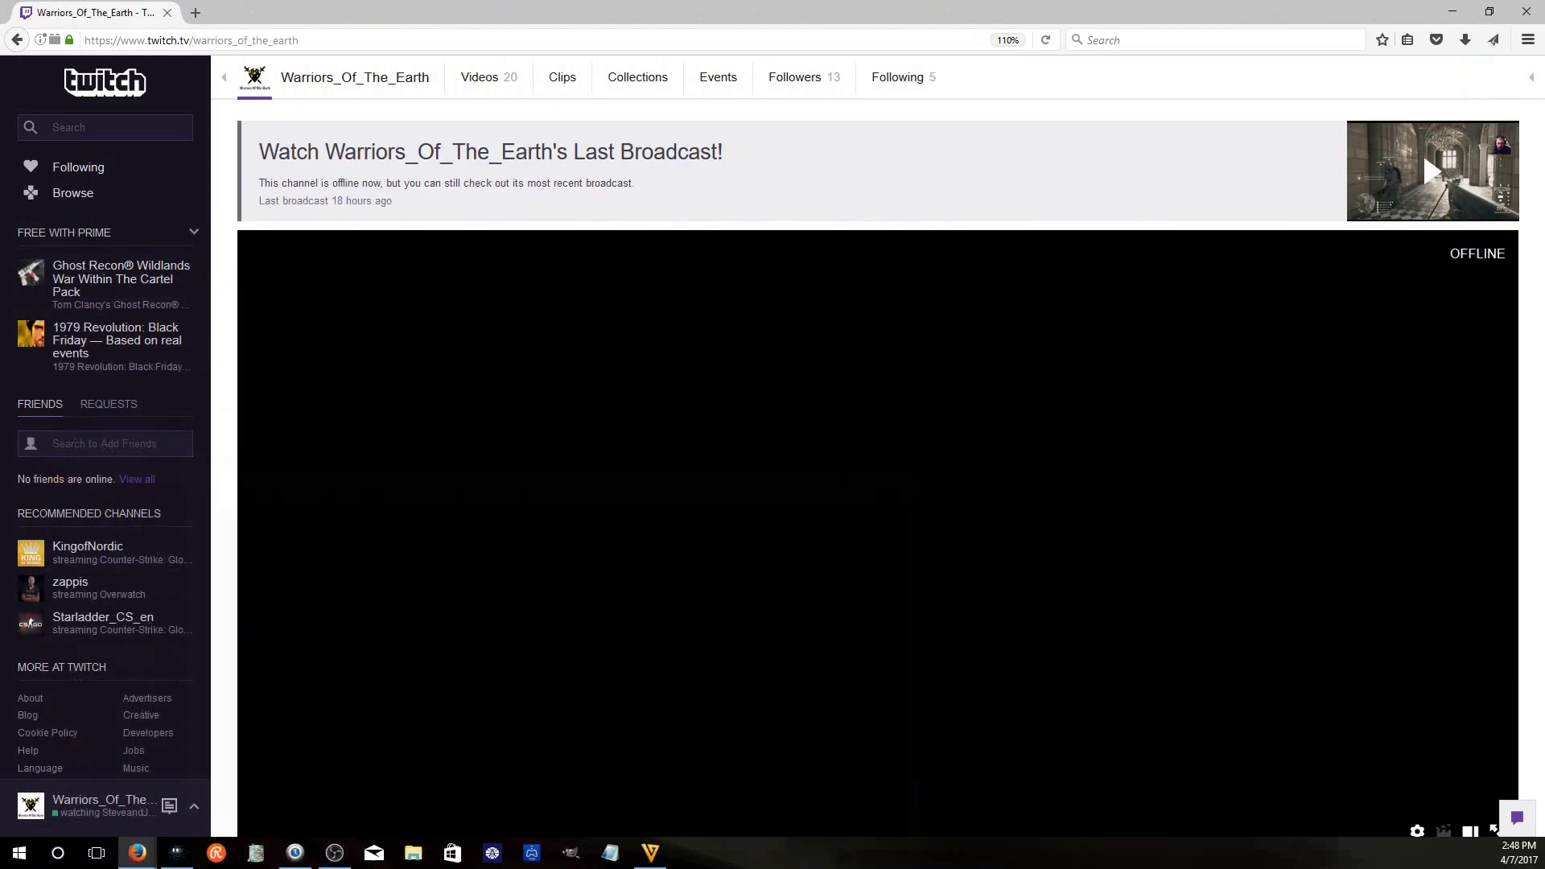
click(1458, 15)
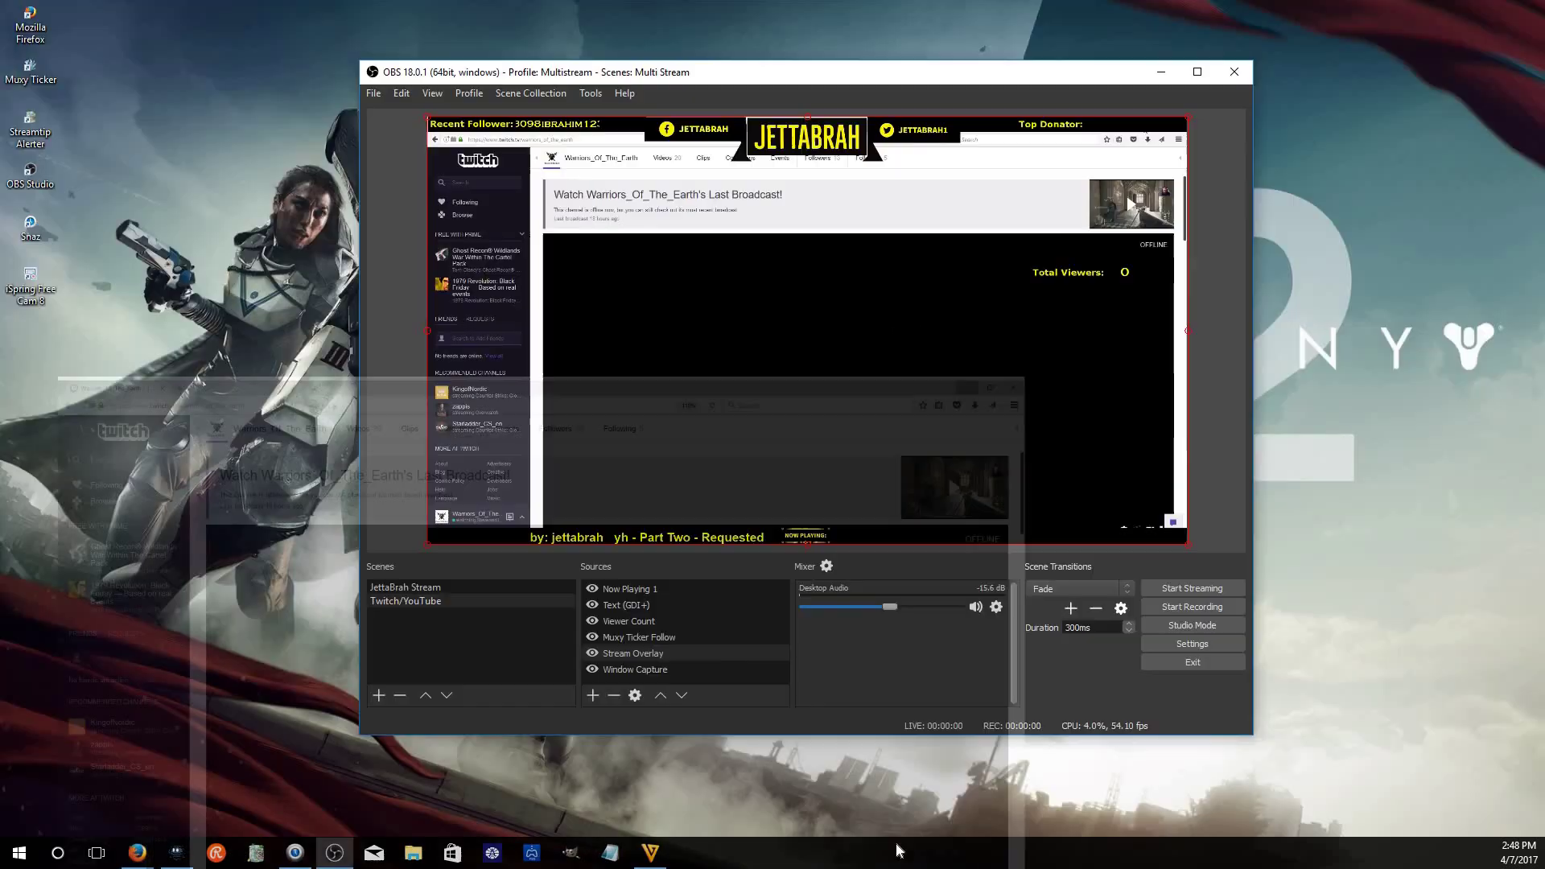
Open Notepad, move its window clear of the OBS scene list and write the example command "!songsrequest slipknot devil and I"
click(612, 857)
drag(506, 133, 933, 358)
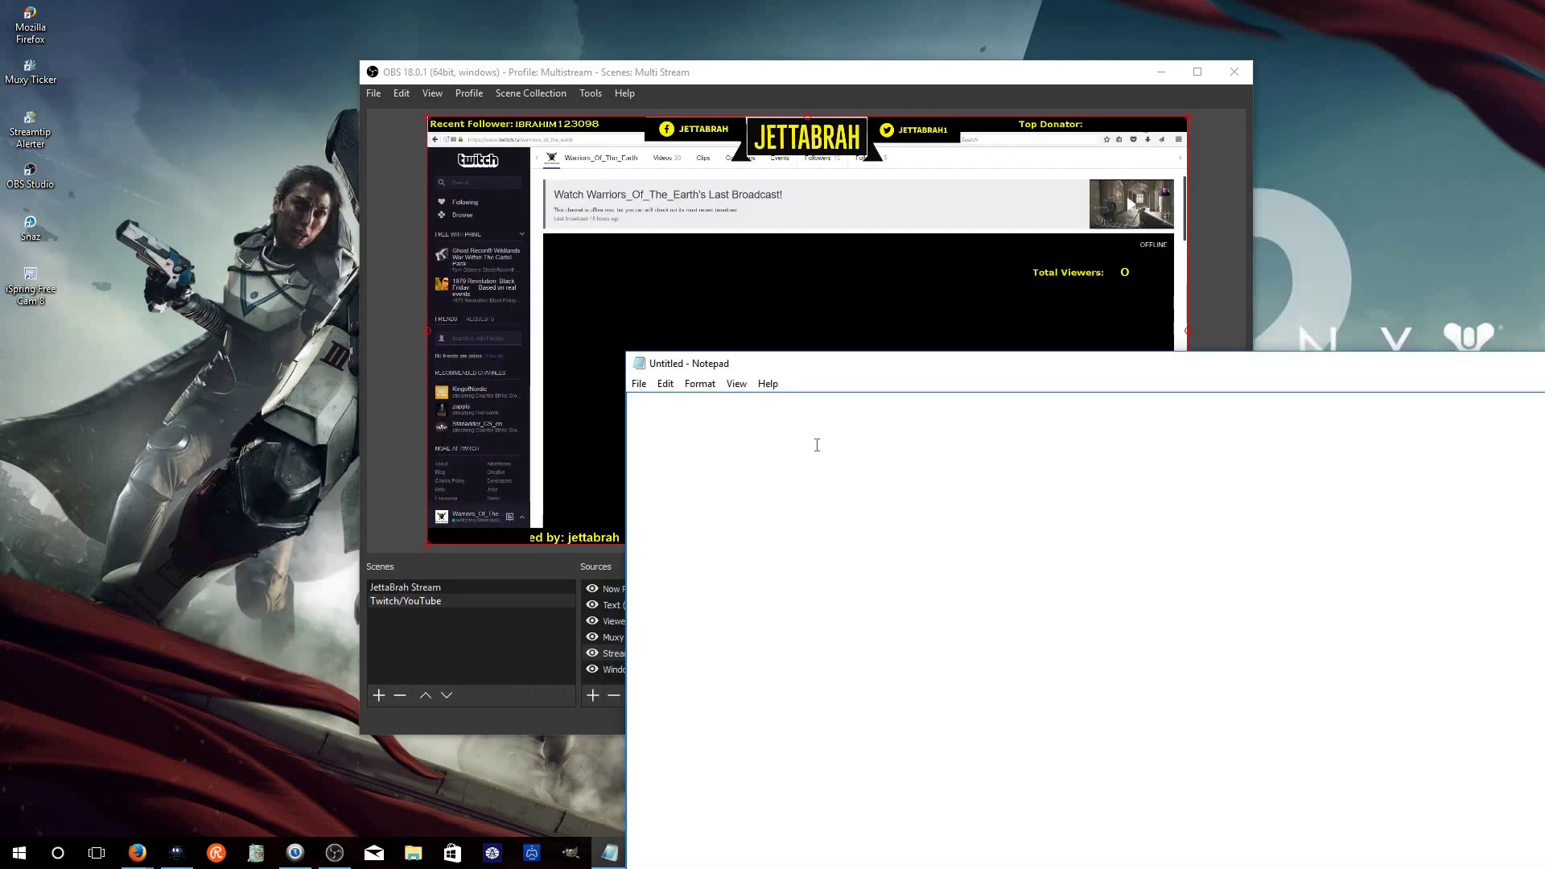
text(@)
key(BackSpace)
text(!songsrequest slipknot)
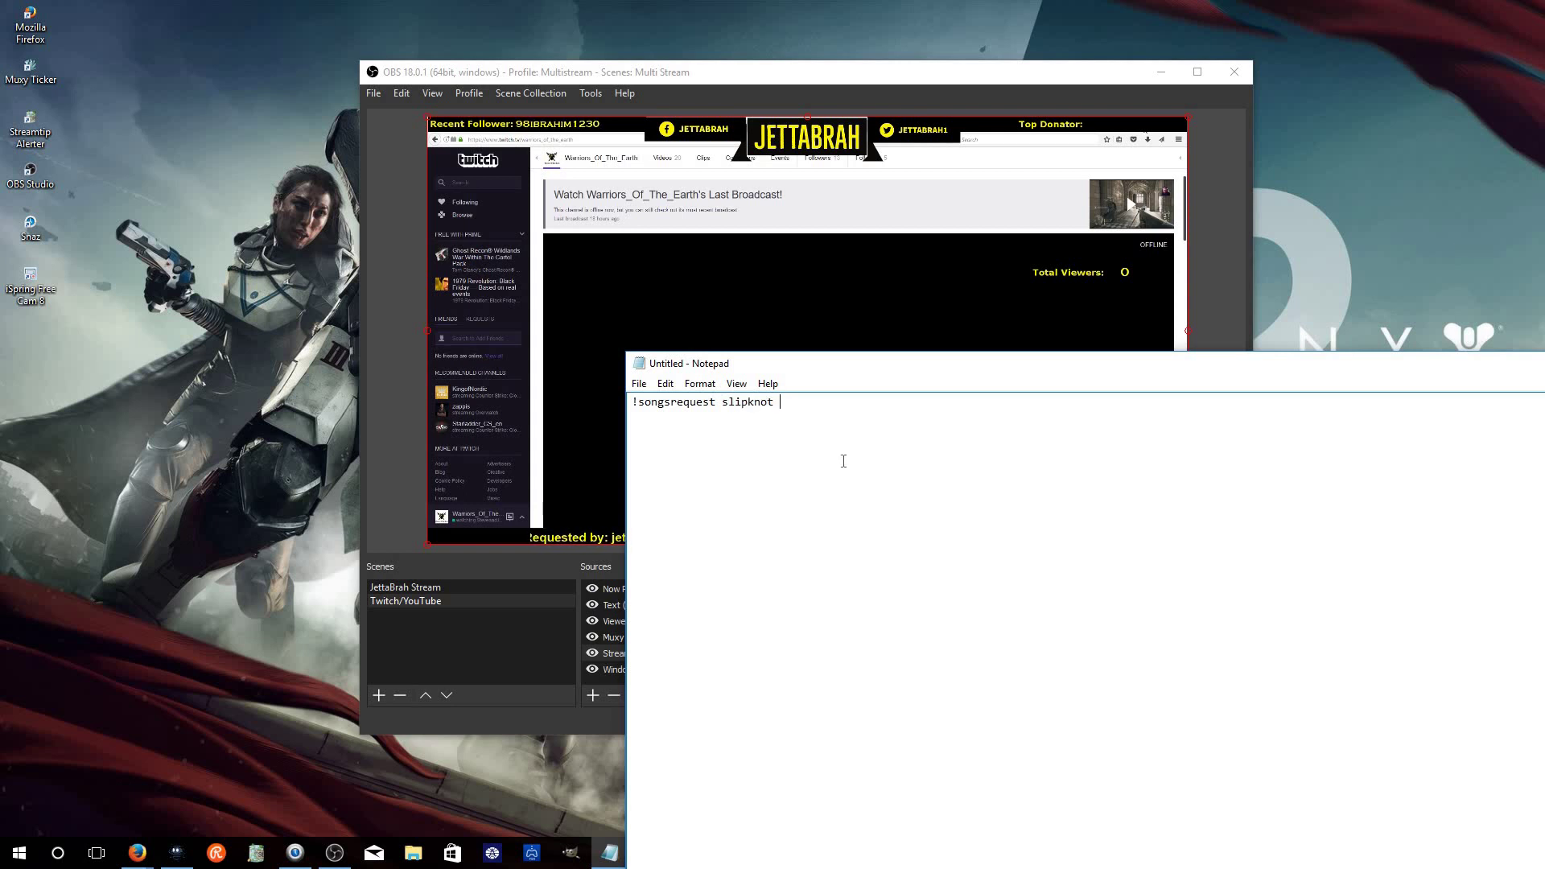
text(l and )
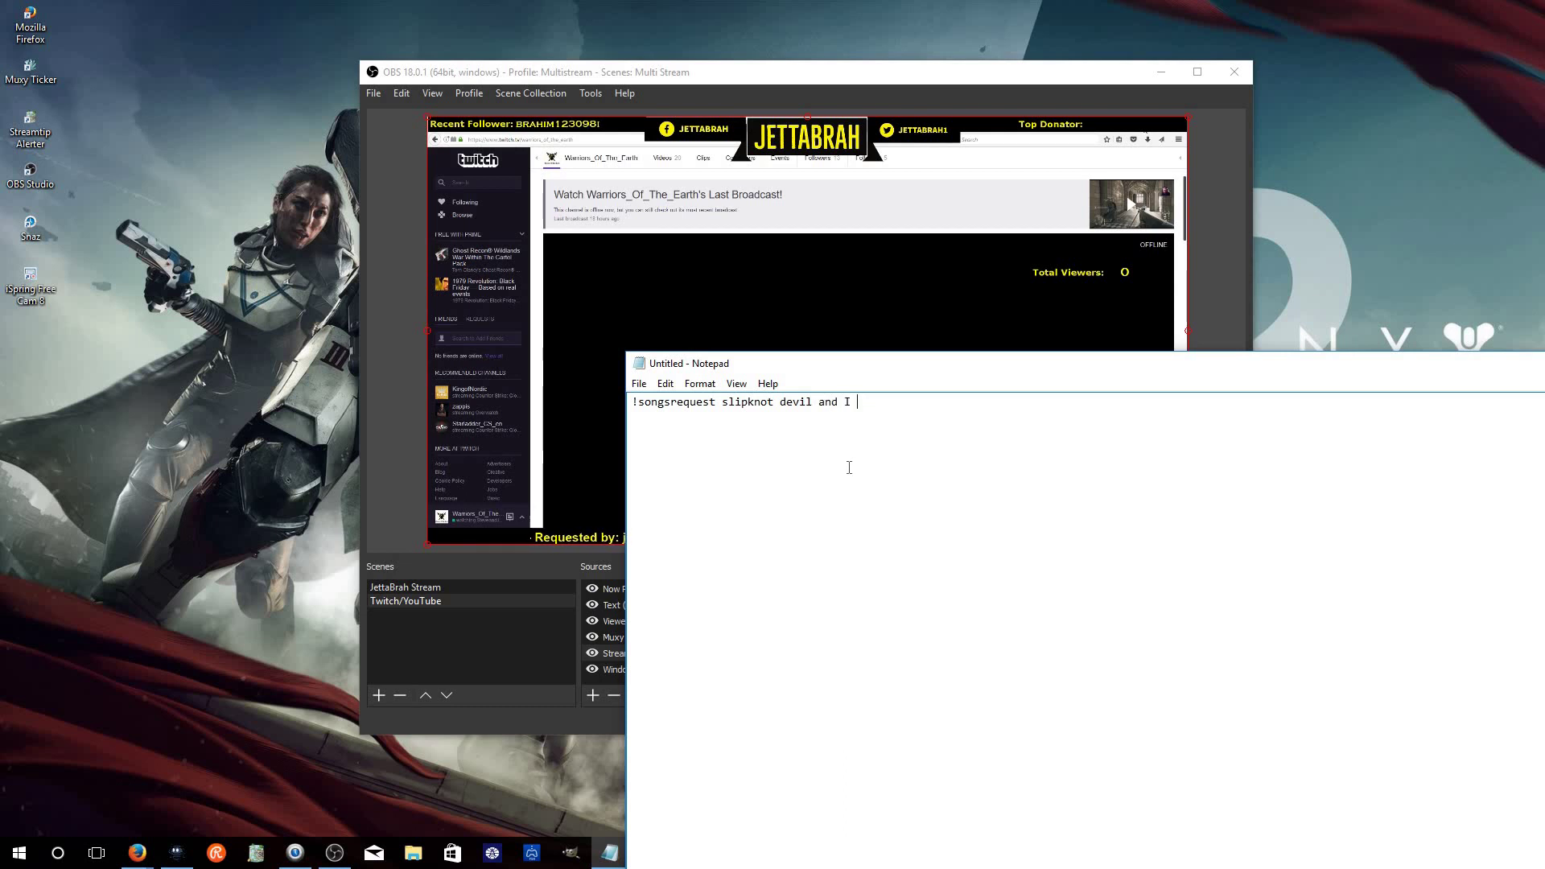
Finish the example command in Notepad, then request "slipknot devil and I" in Nightbot's song queue and close Nightbot
text(I)
click(177, 852)
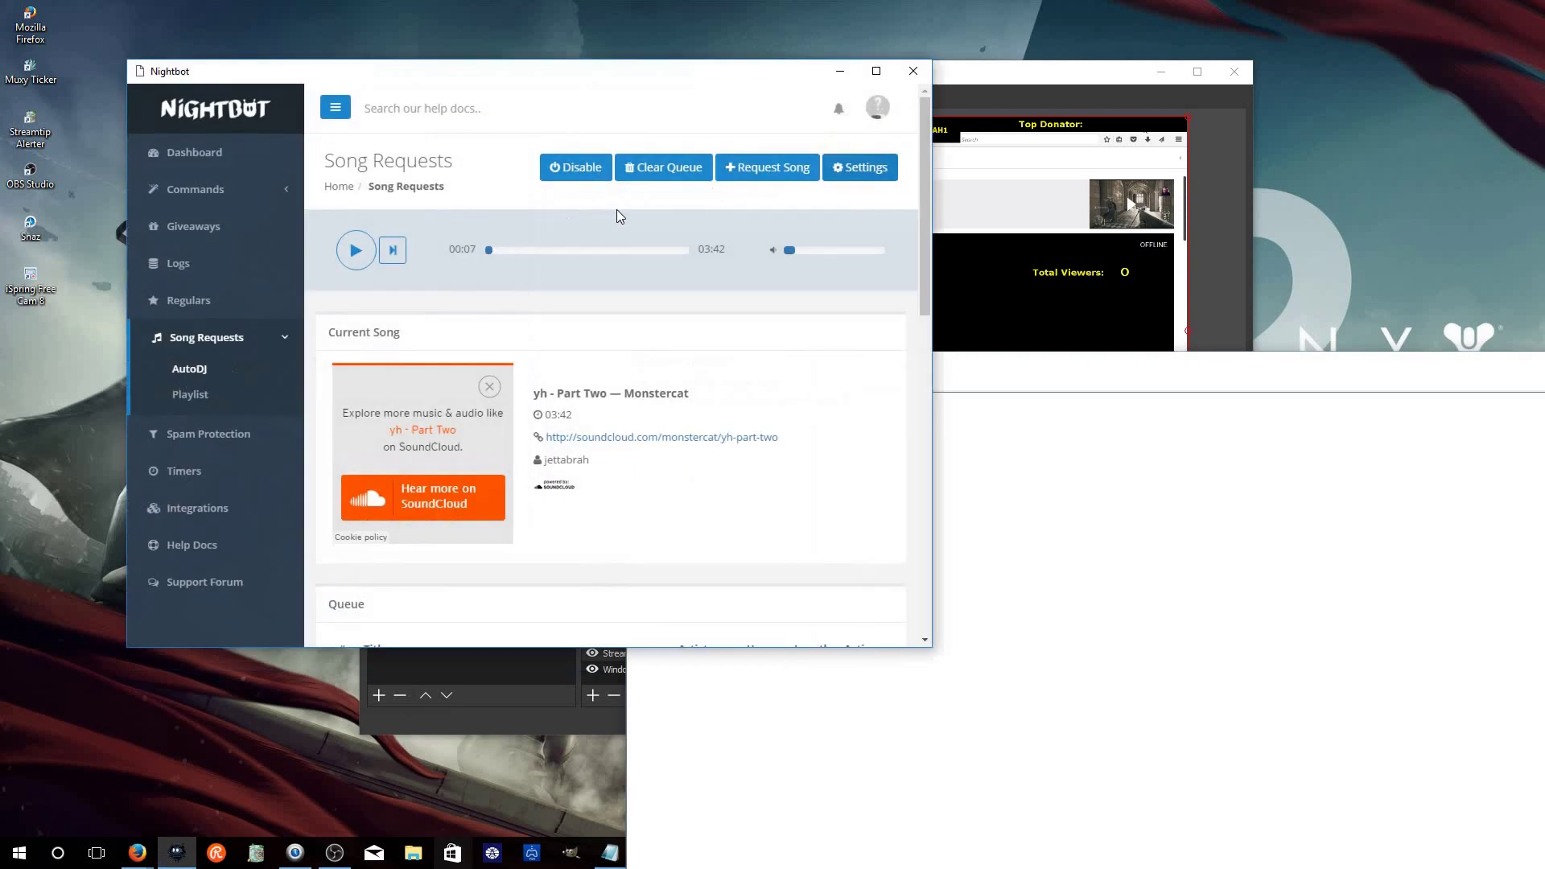
click(807, 178)
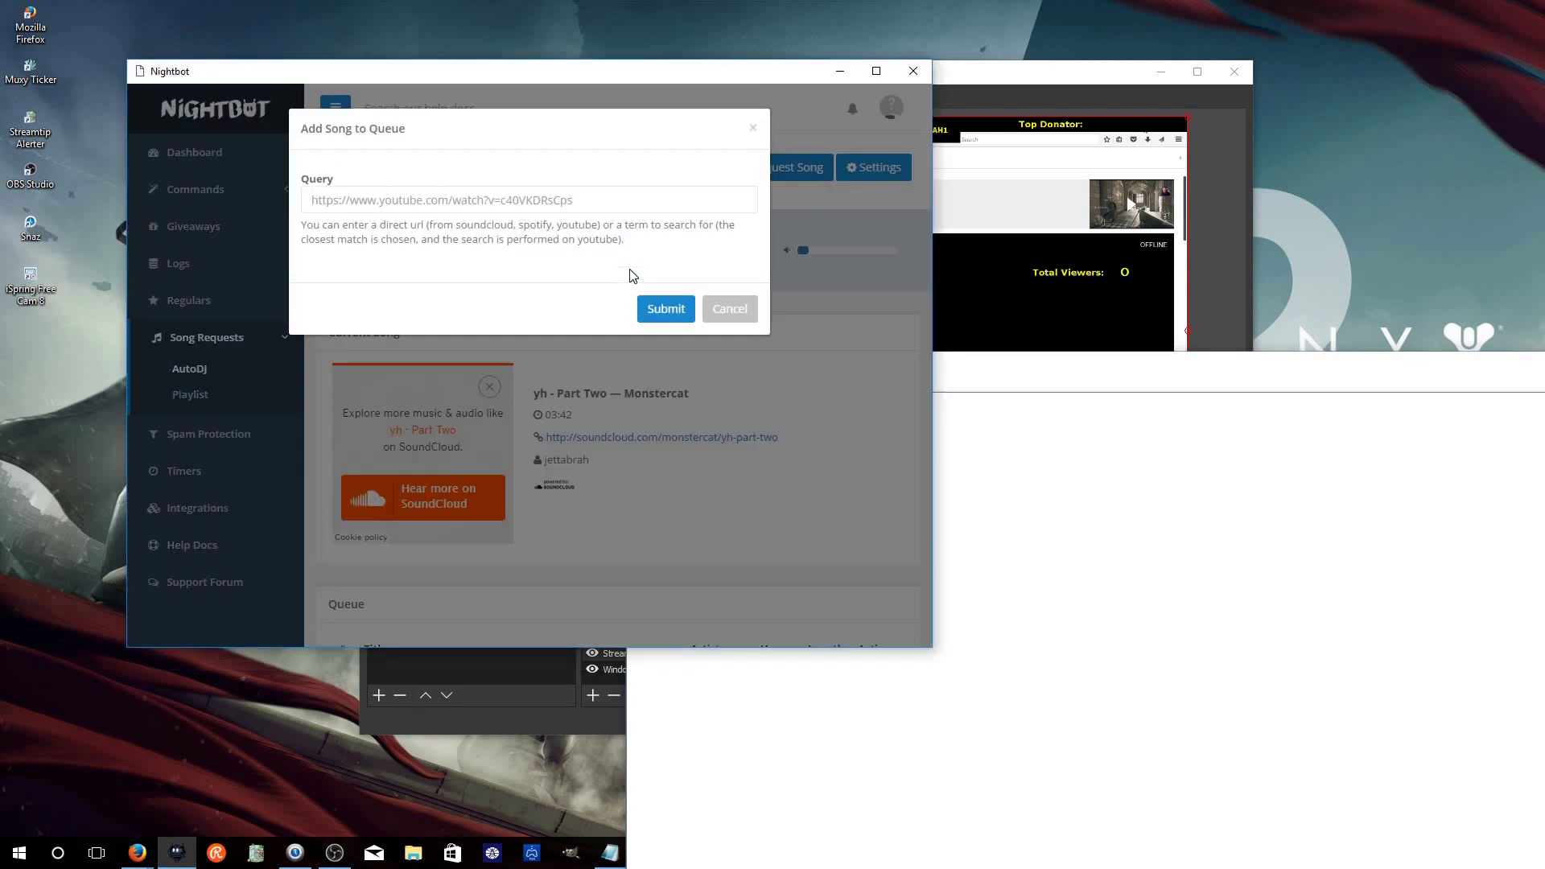
click(599, 194)
text(slipknot devil and I)
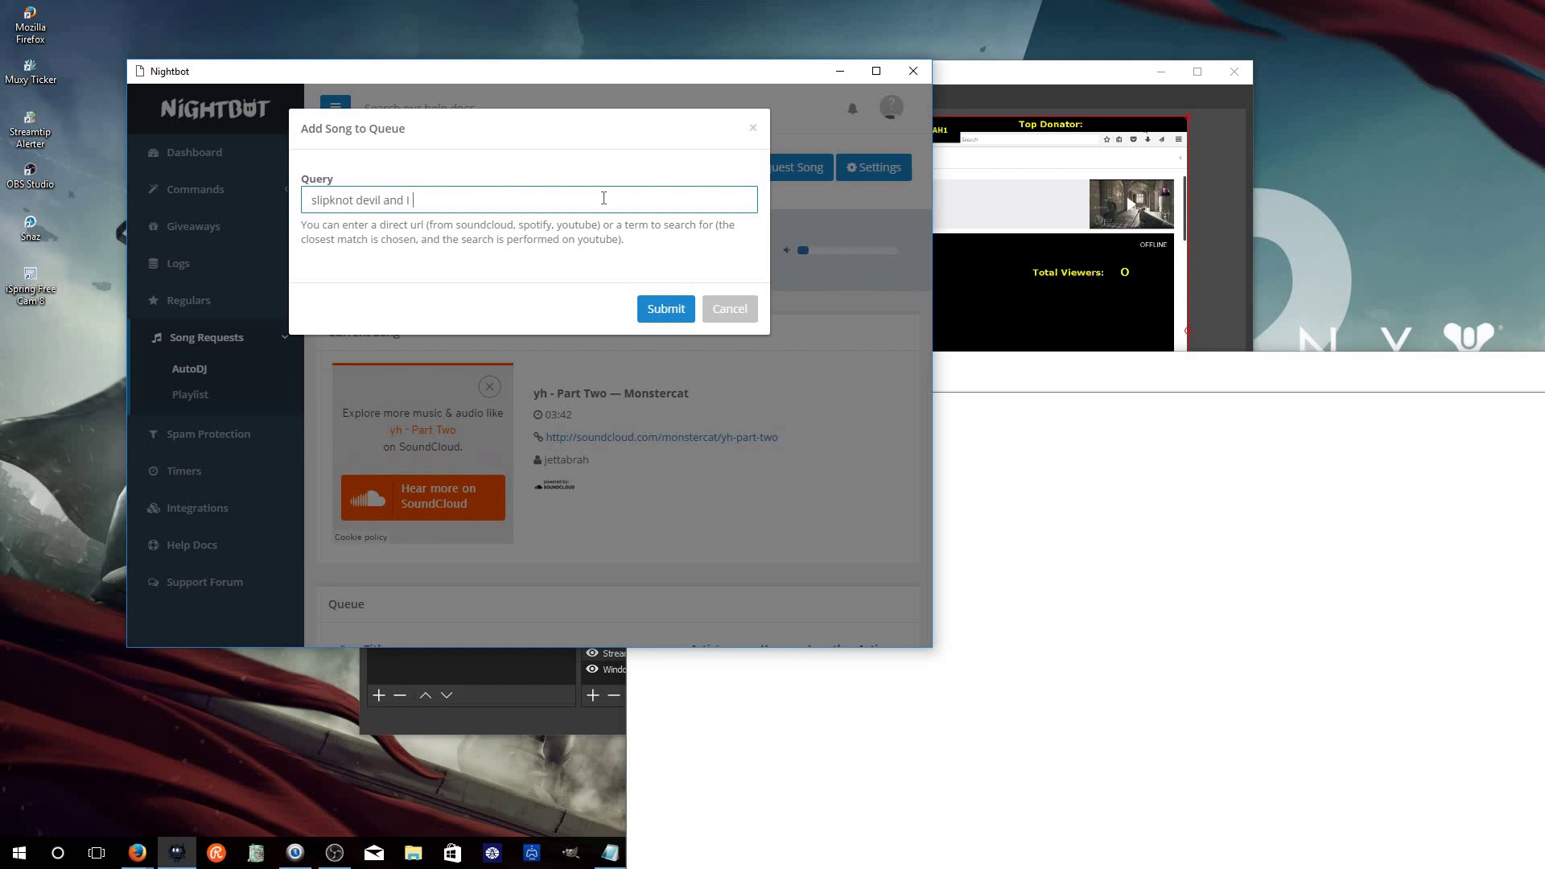
click(666, 309)
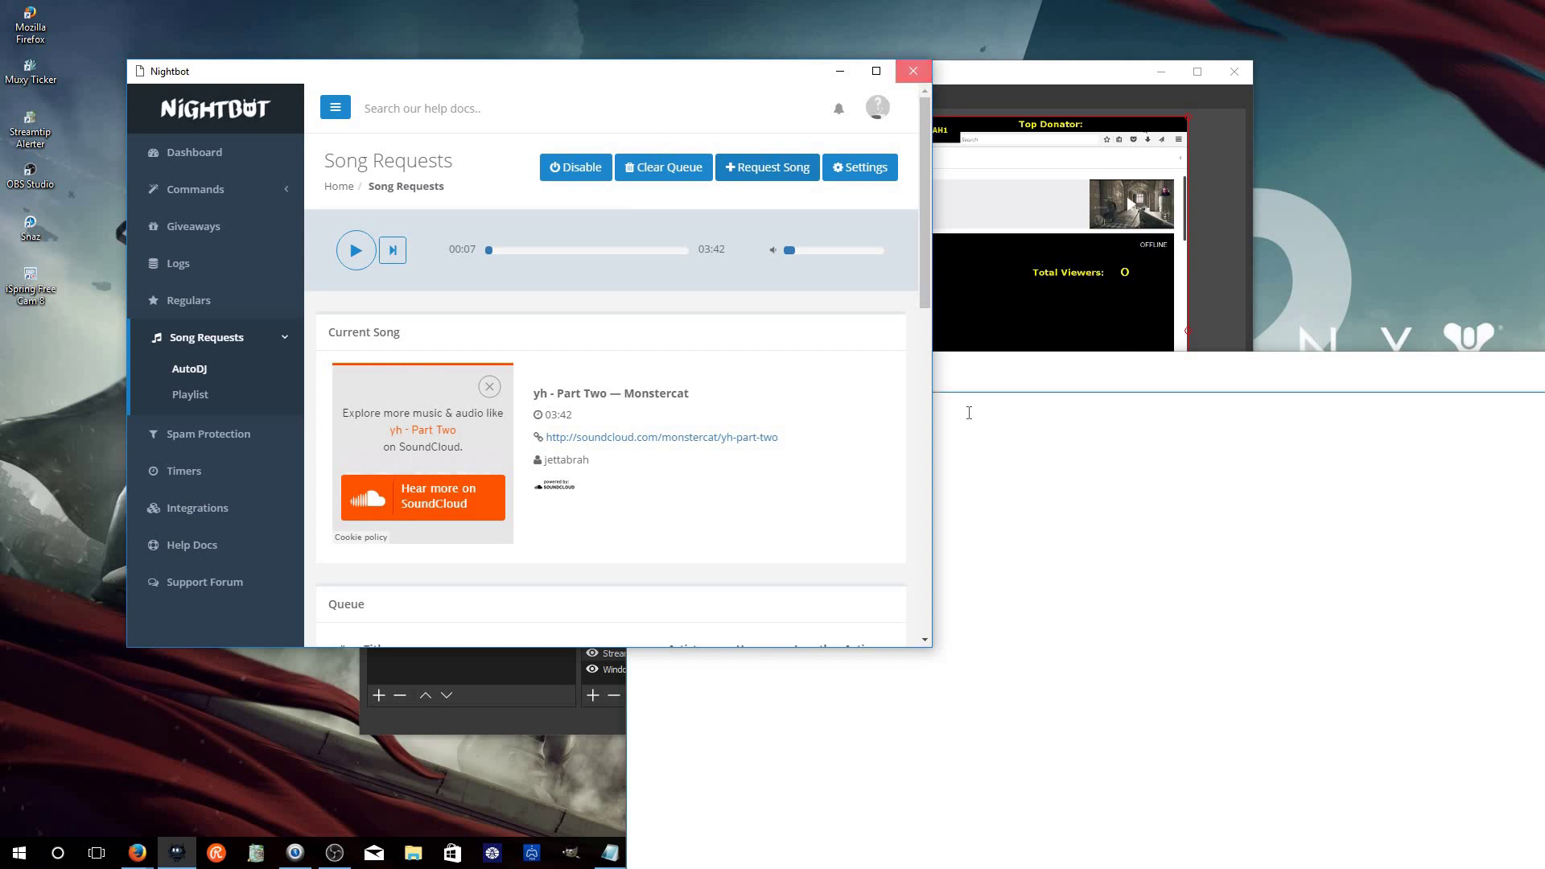
click(912, 73)
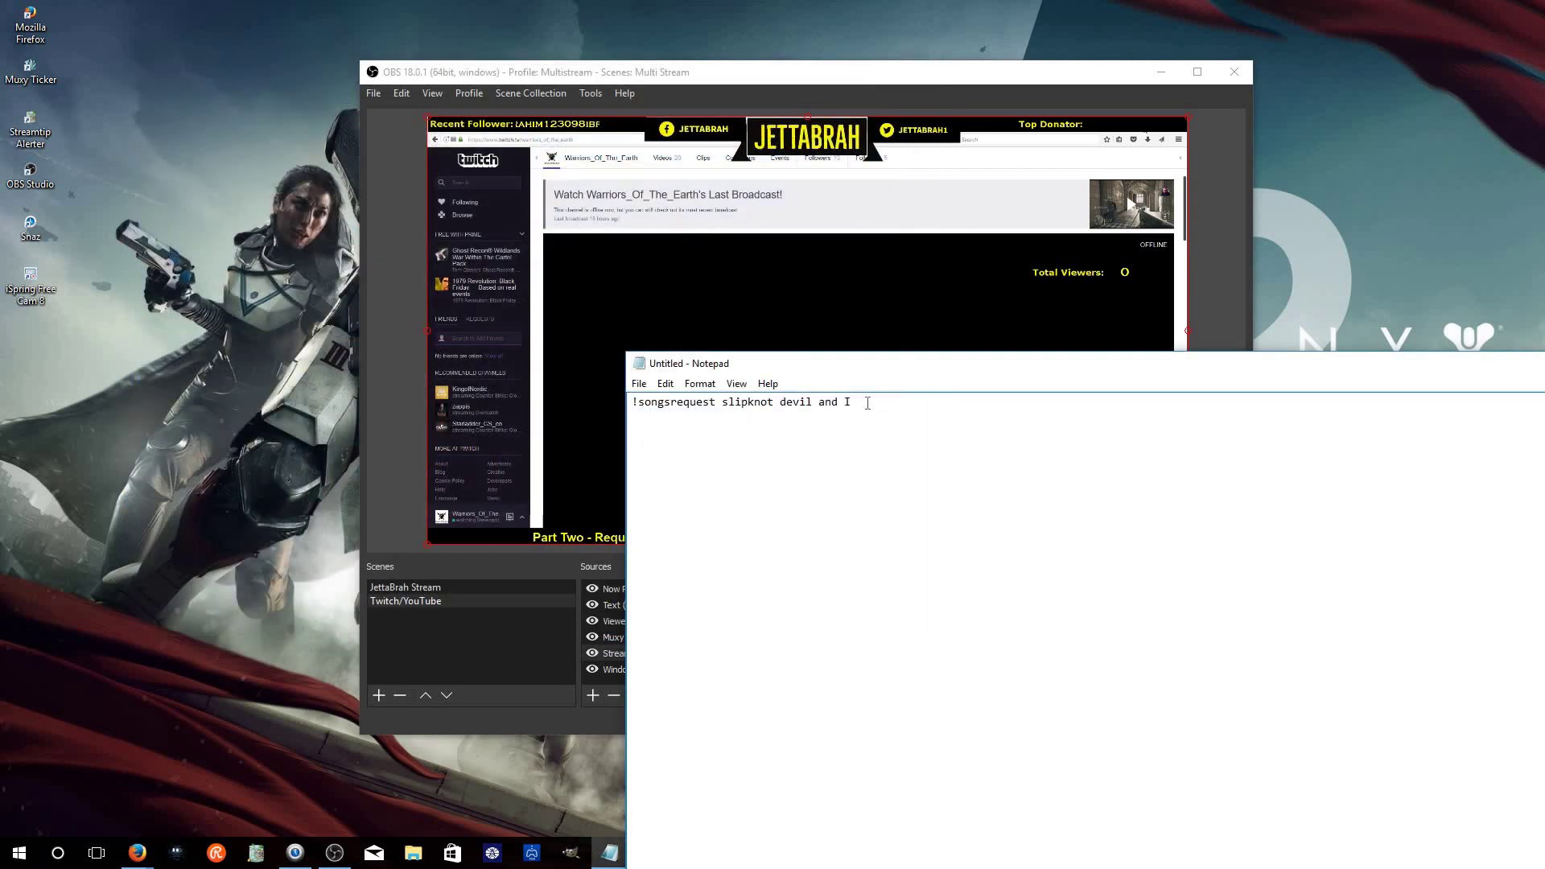
Highlight the !songsrequest part of the Notepad example, bring the window fully into view and close it without saving
drag(716, 403, 632, 403)
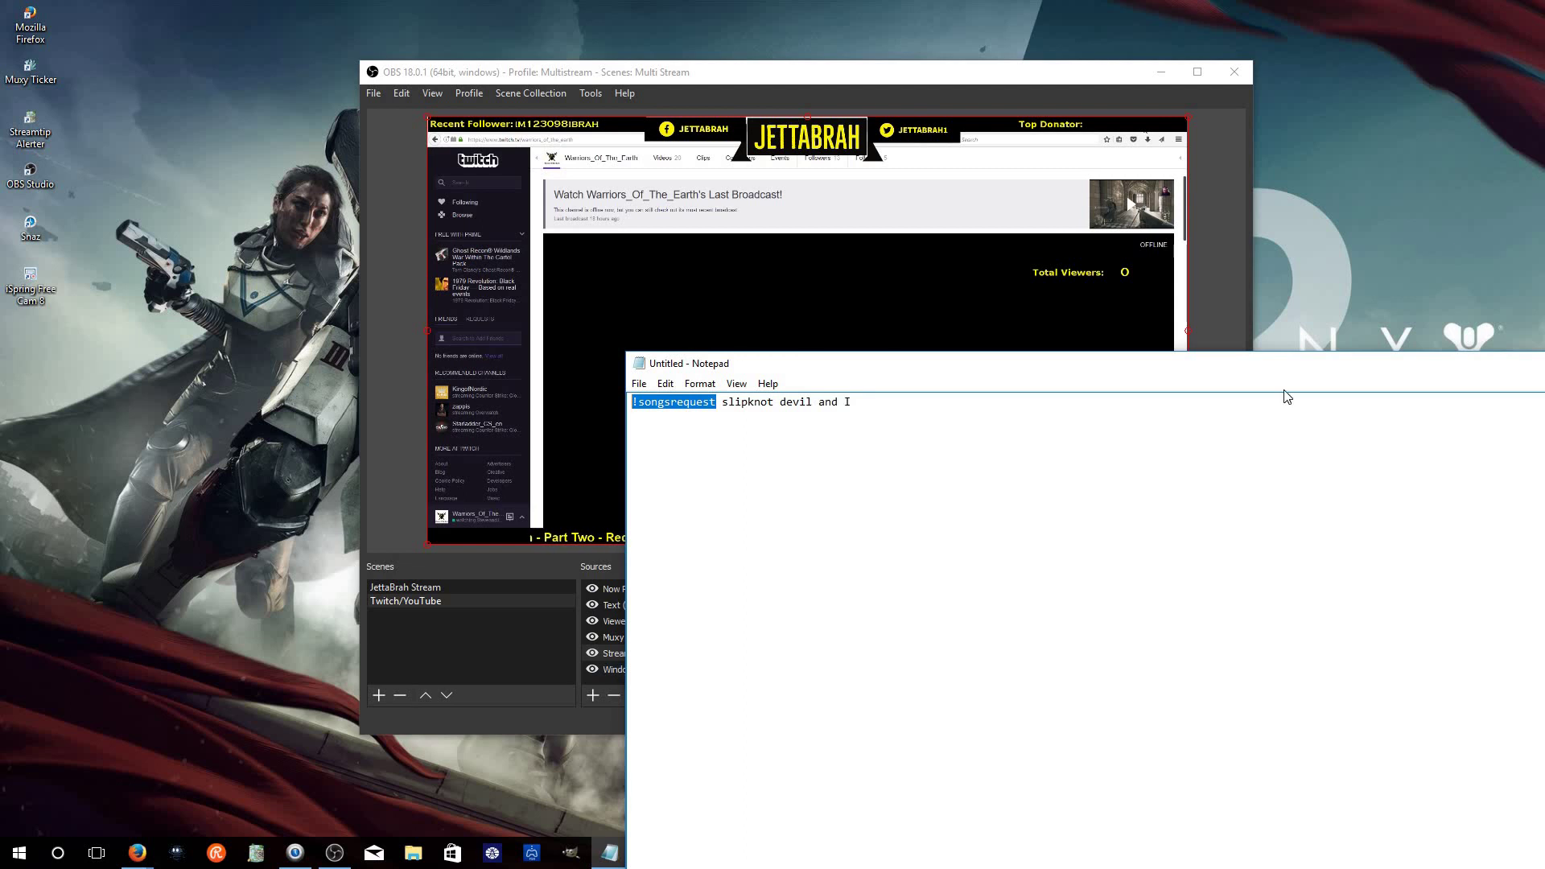
drag(1107, 363, 673, 326)
click(1319, 326)
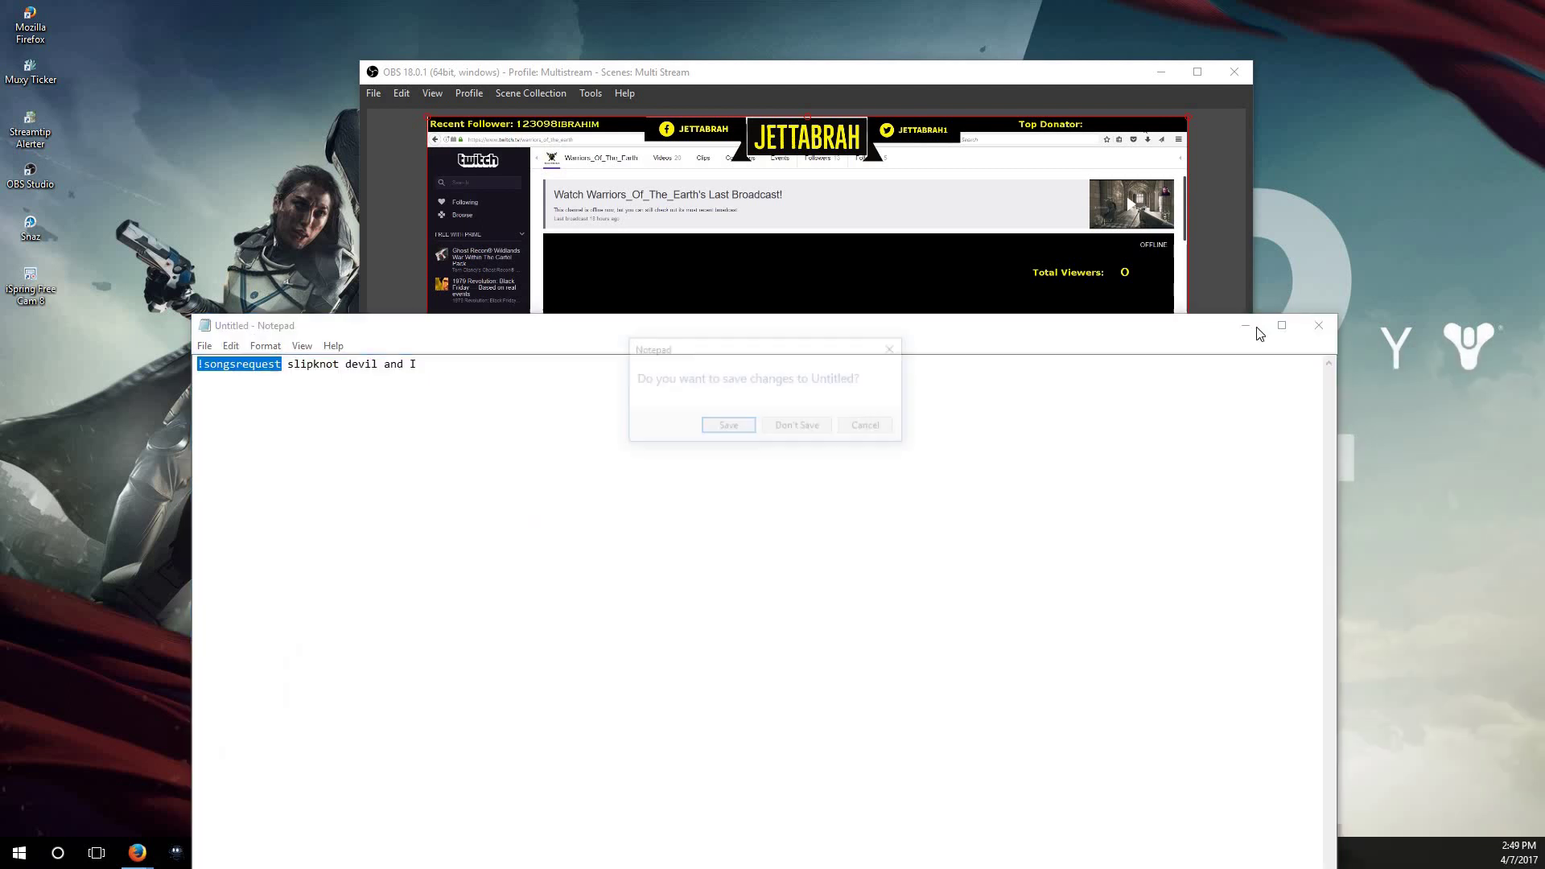
click(814, 432)
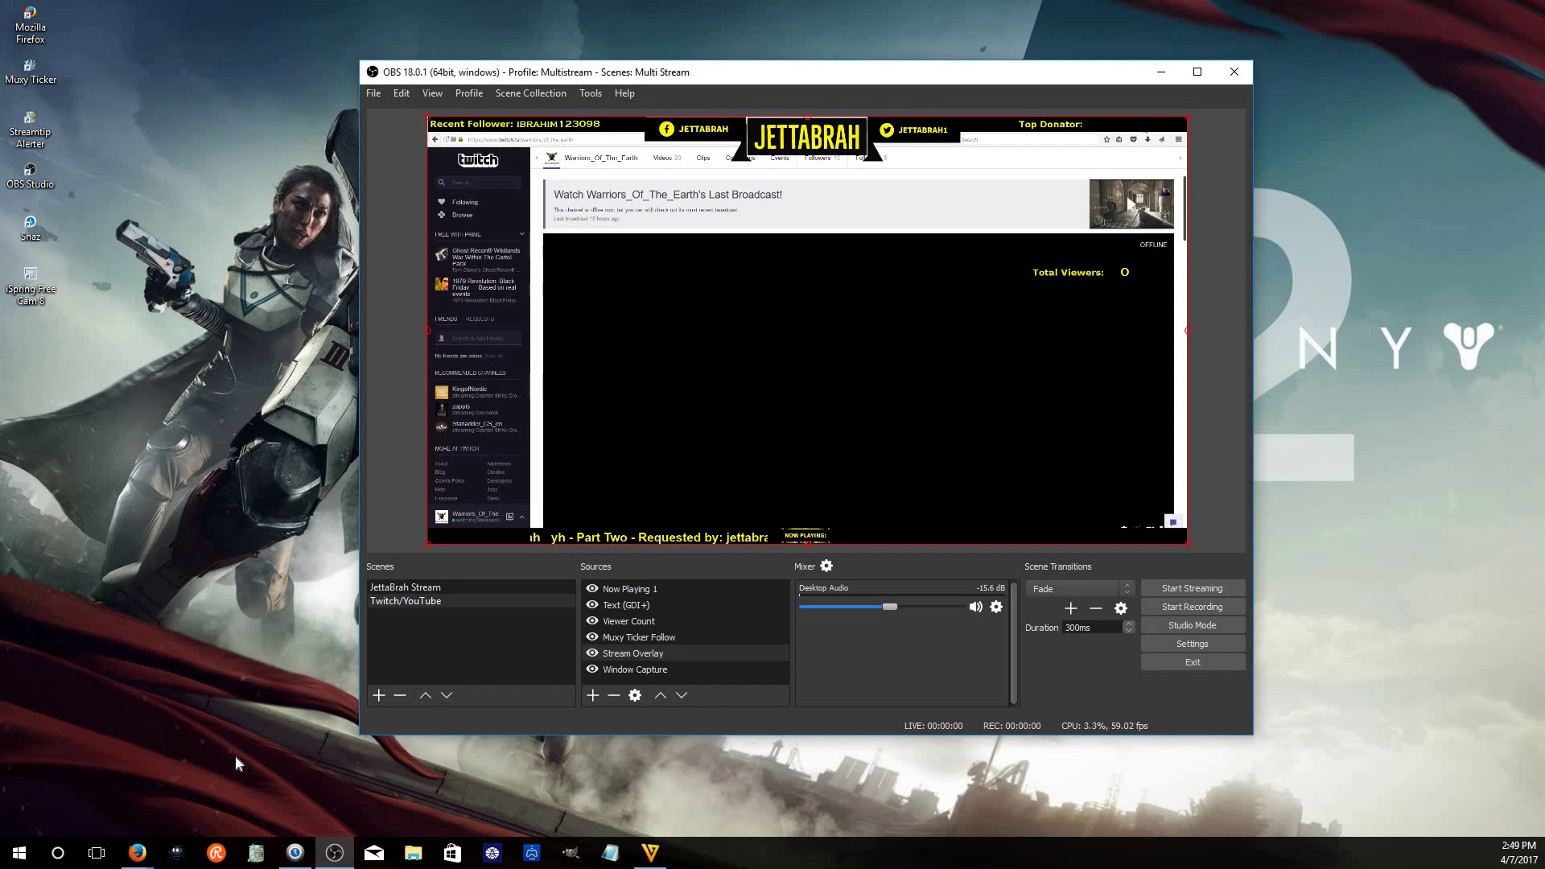
Reopen Nightbot, look through the custom channel commands with their messages and user levels, and close the window
click(177, 852)
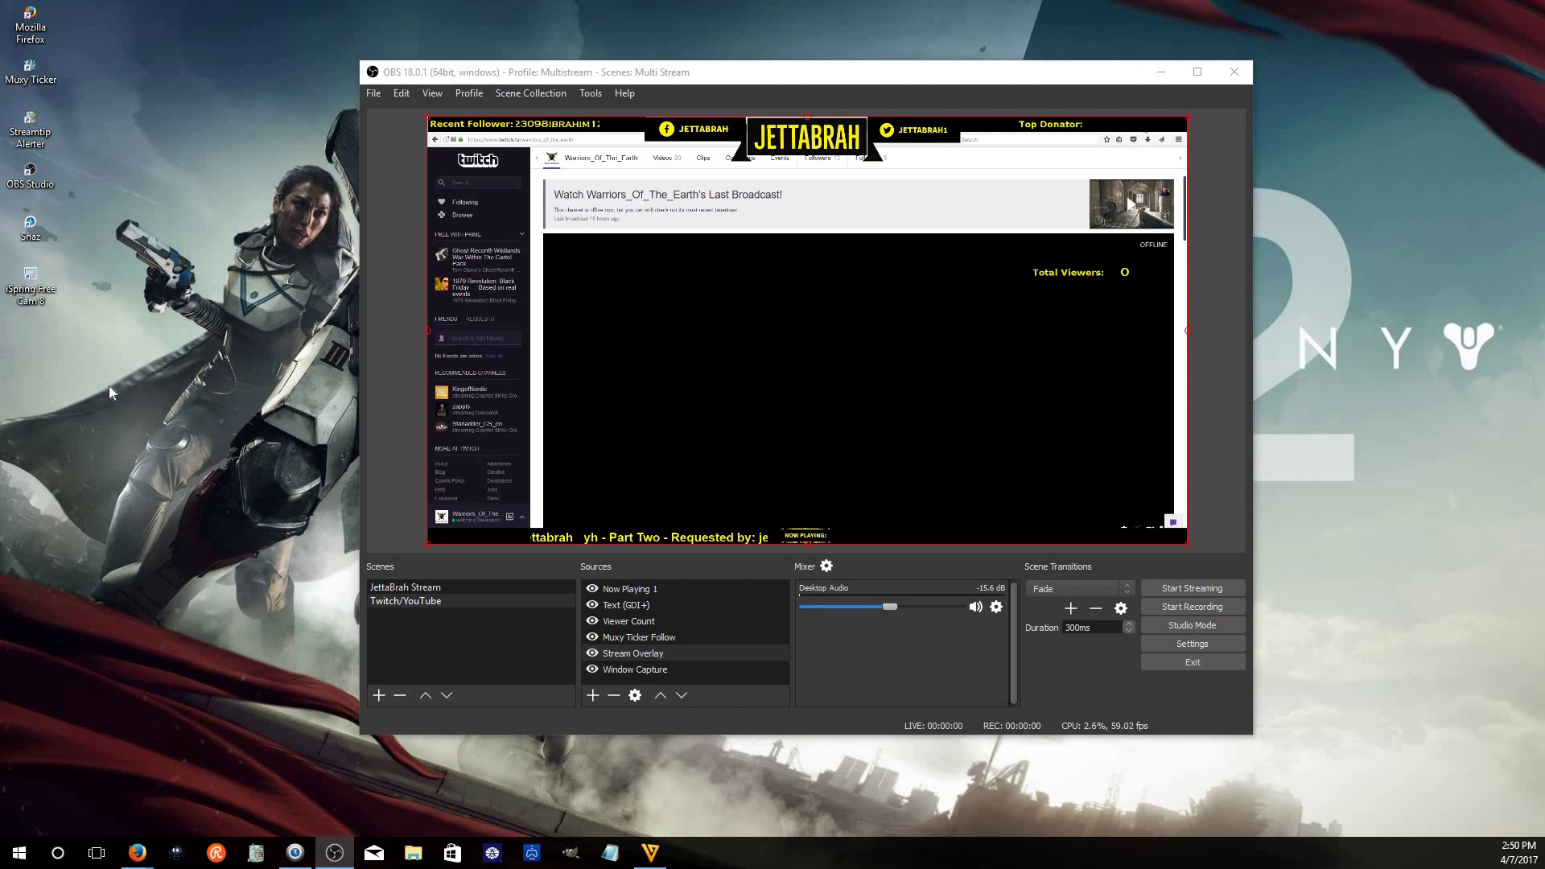
click(177, 852)
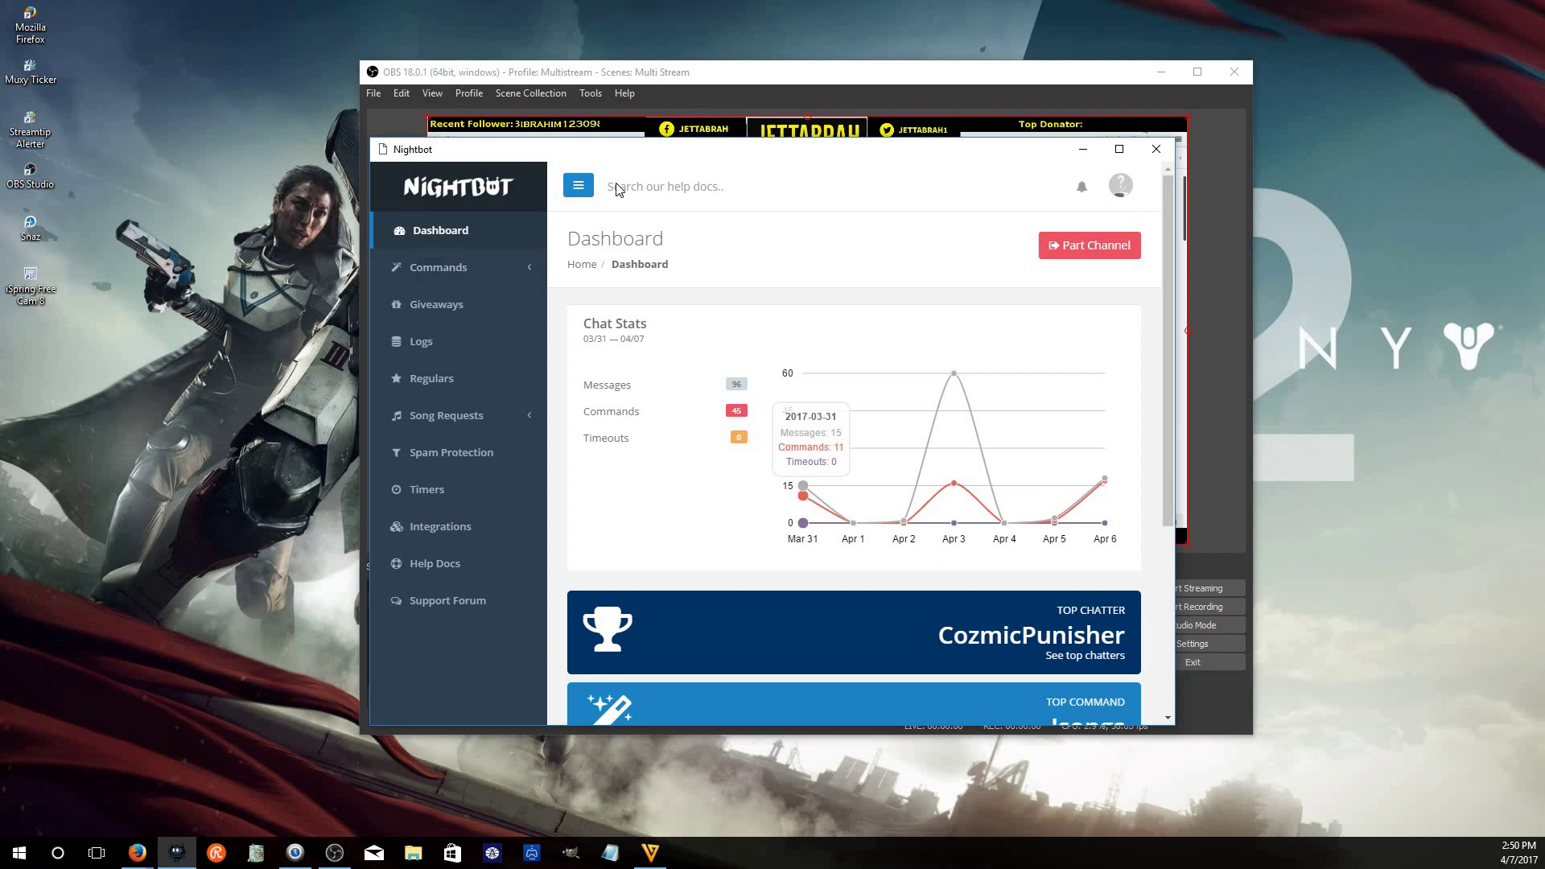
click(471, 272)
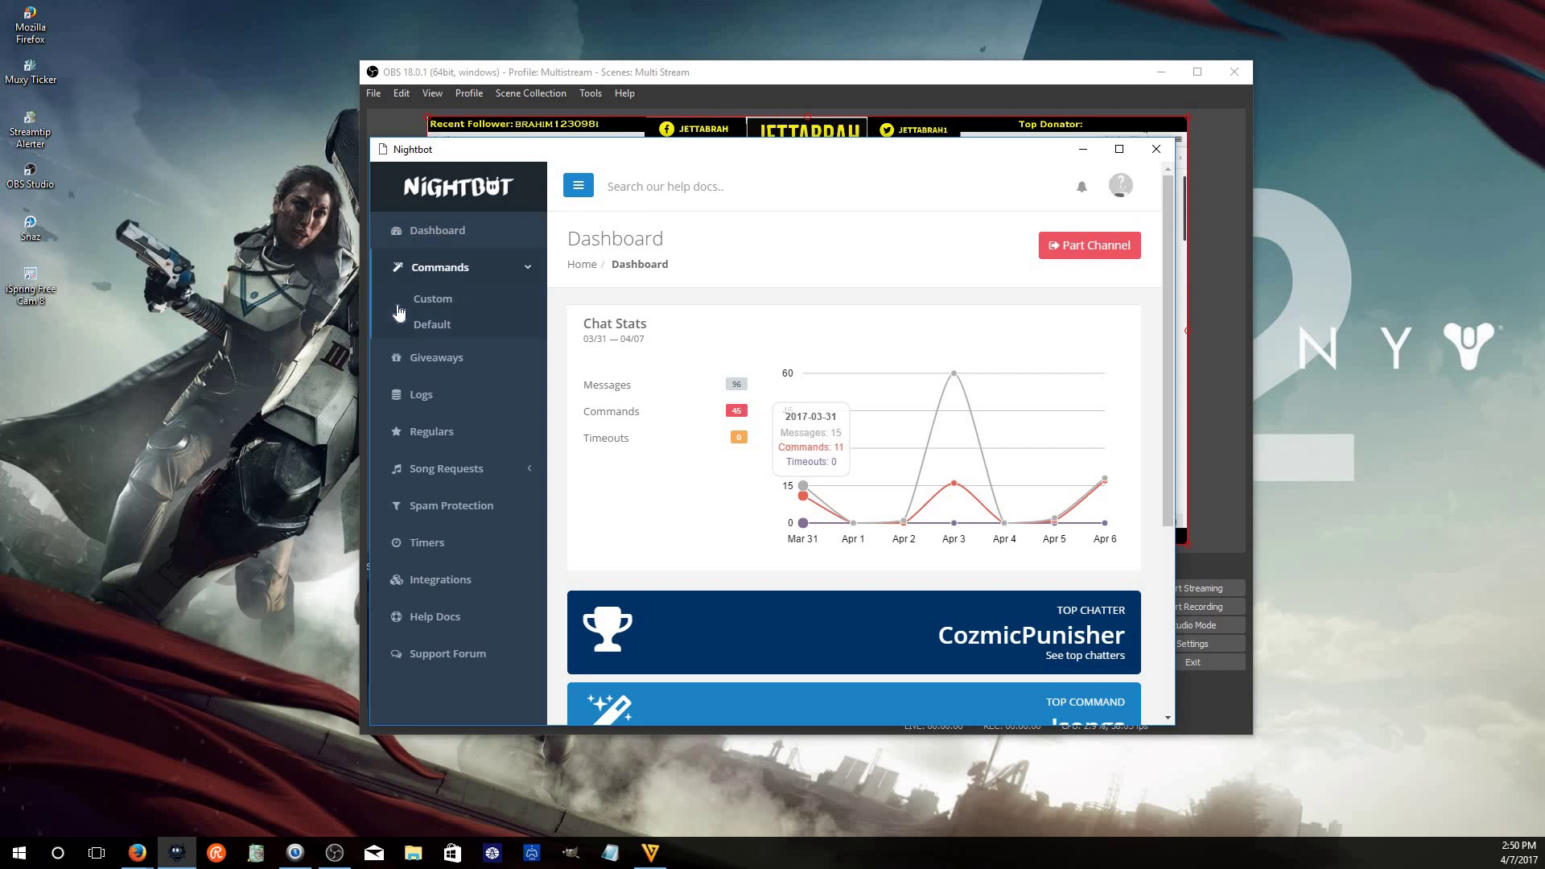
click(437, 299)
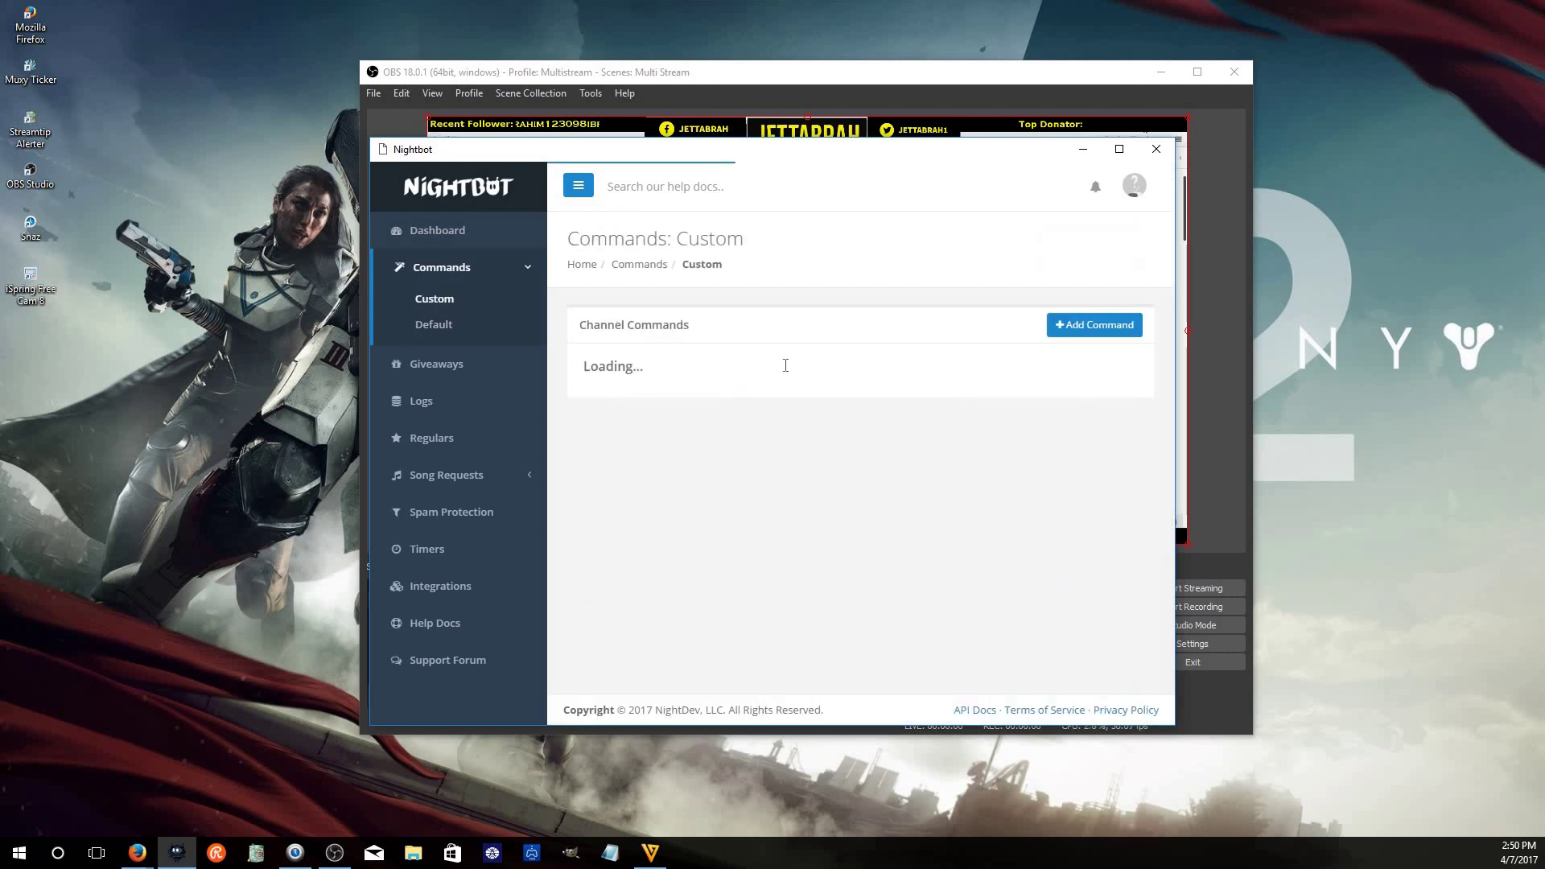
scroll(607, 267, down, 1)
scroll(608, 270, down, 3)
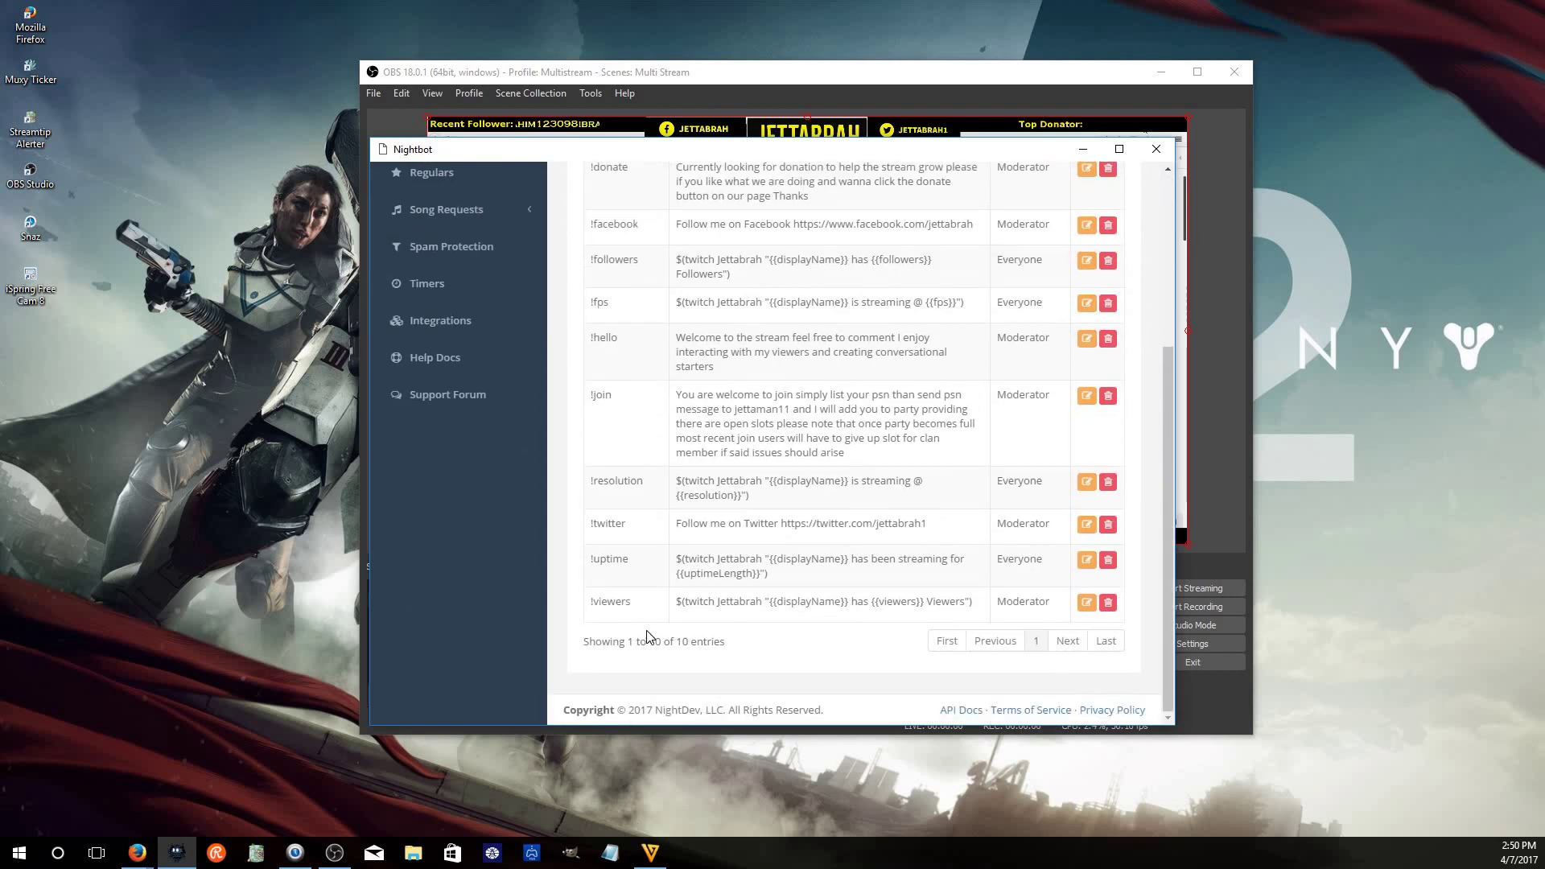
scroll(652, 617, up, 5)
scroll(656, 620, down, 5)
scroll(822, 605, up, 3)
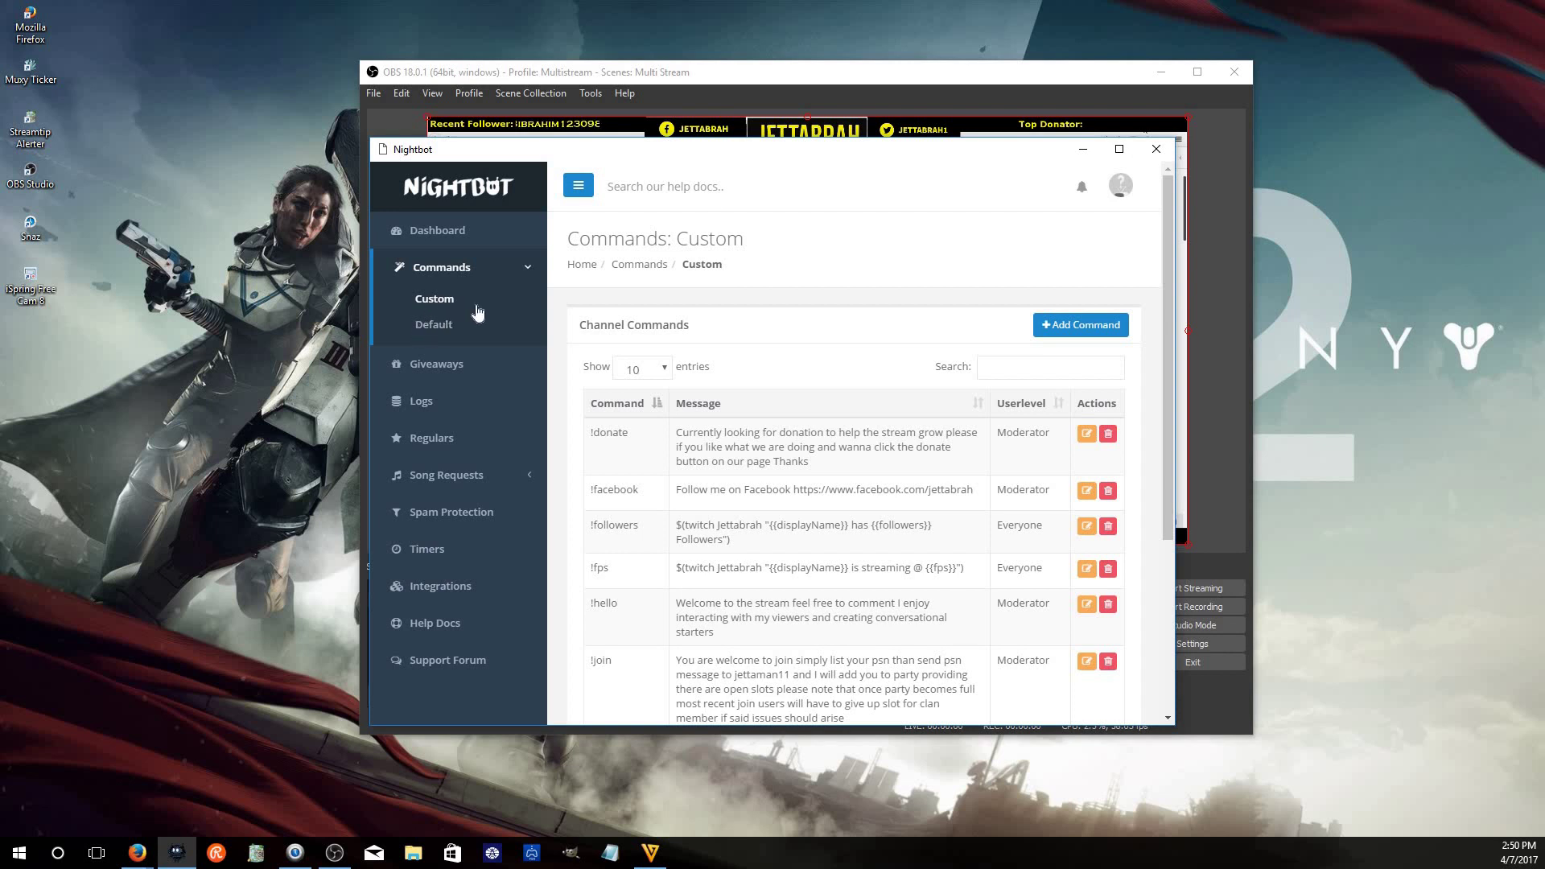
scroll(481, 305, down, 3)
scroll(497, 305, up, 2)
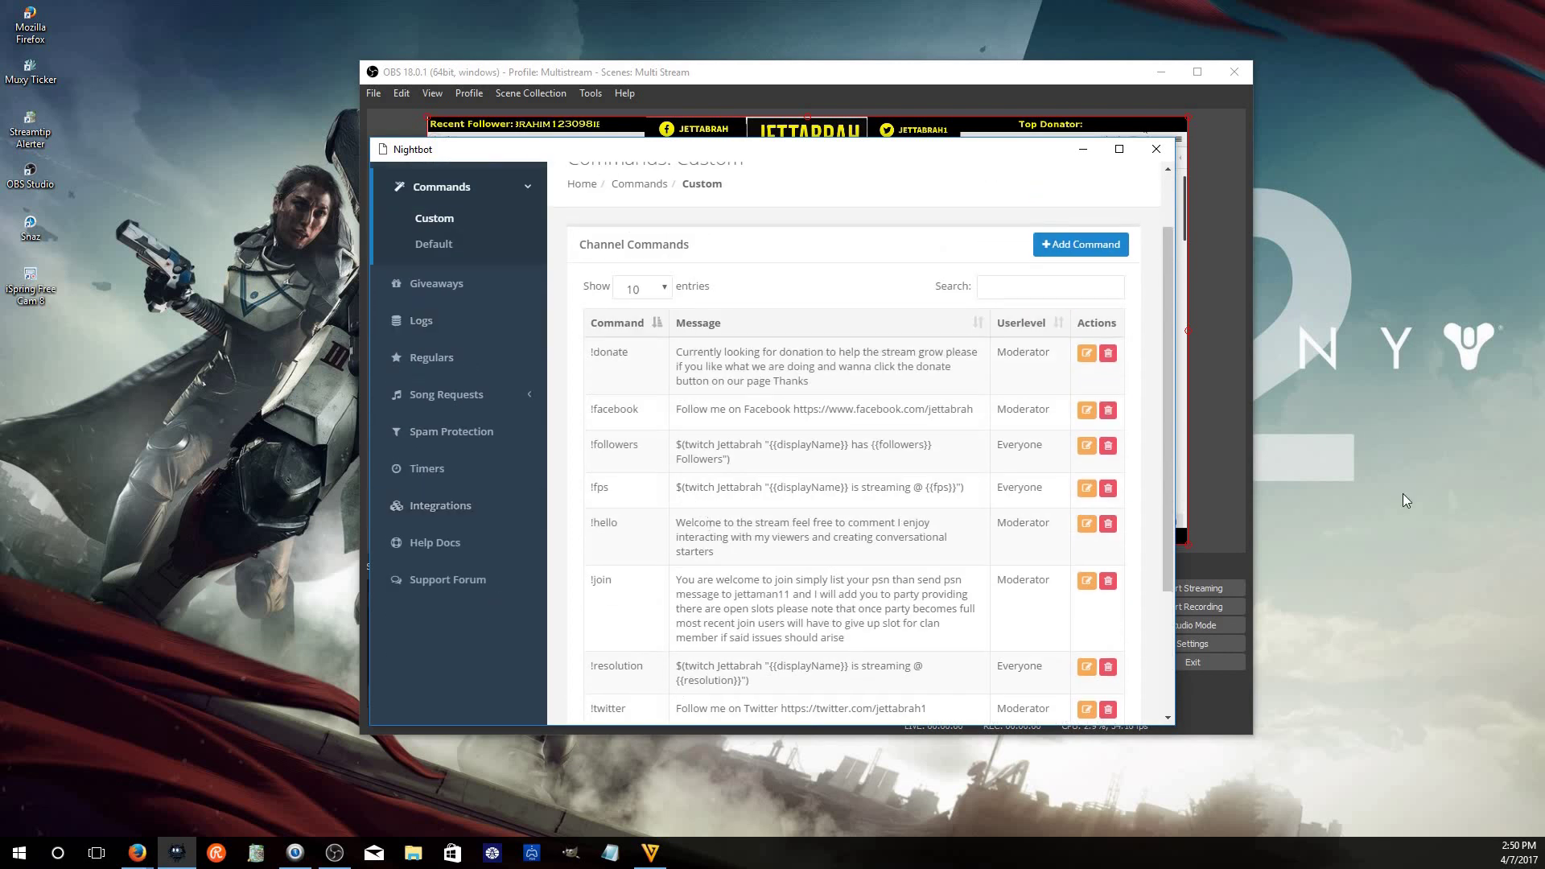
click(1156, 149)
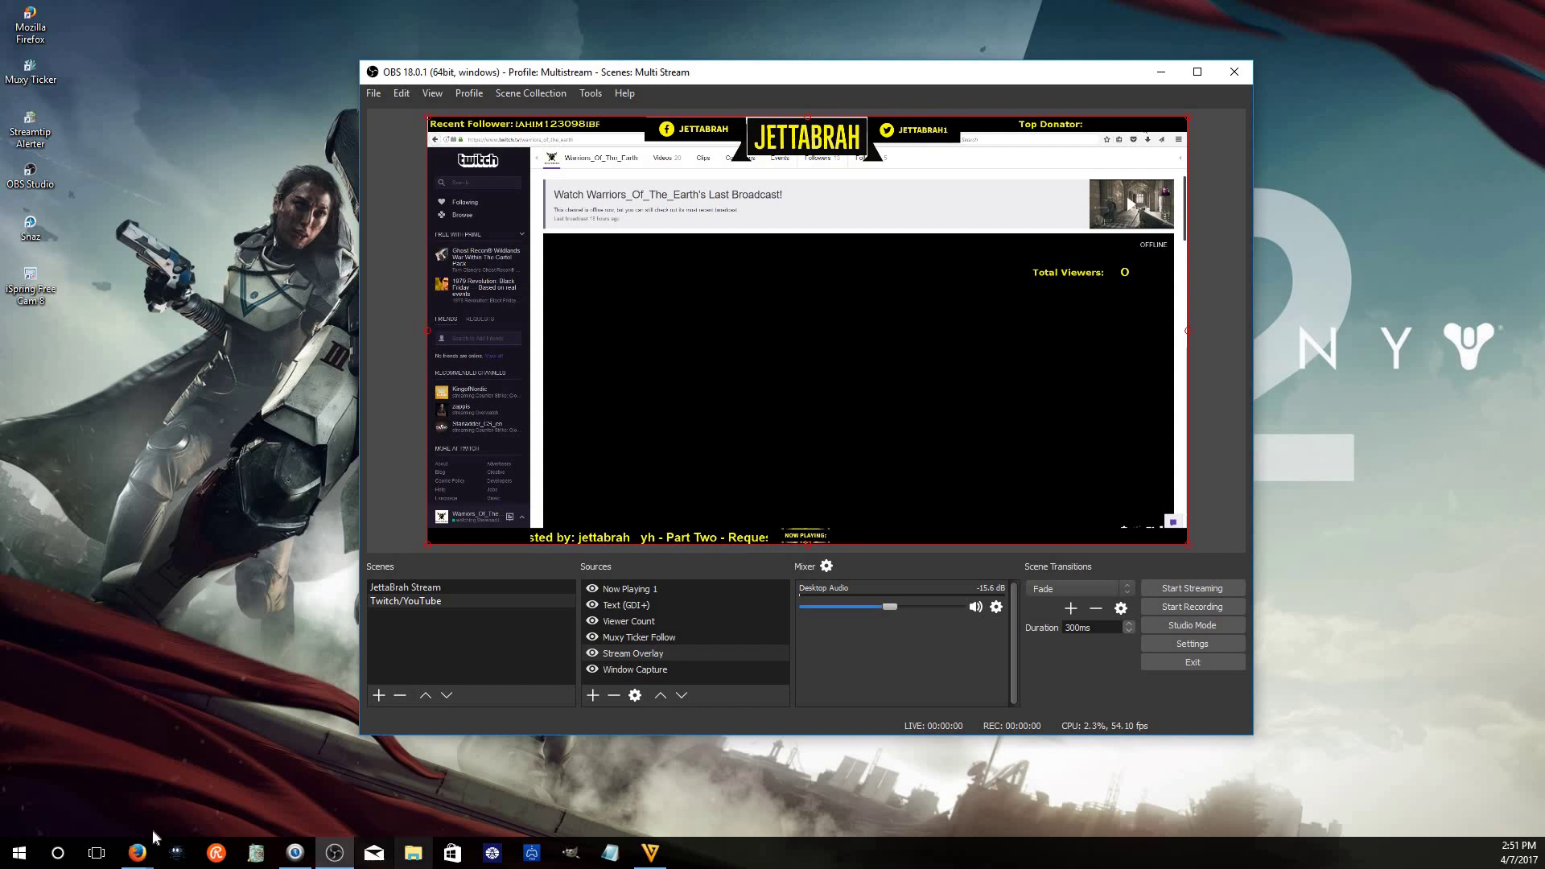
Switch to Firefox and examine the info panels on the jettabrah Twitch channel page, closing the floating hosted-stream player
click(137, 852)
click(137, 796)
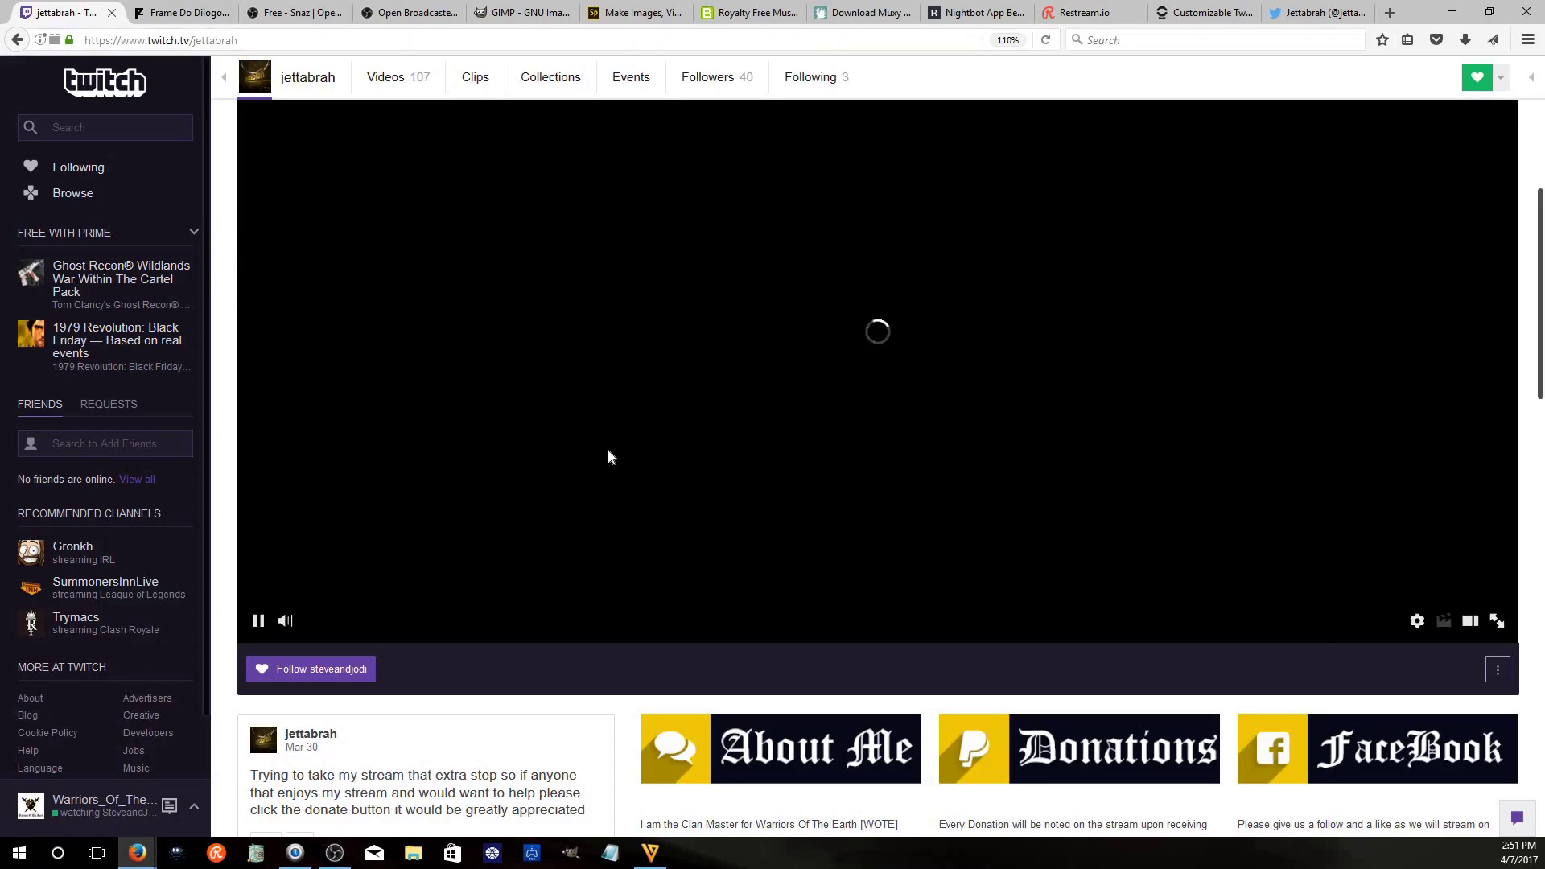
scroll(420, 690, down, 5)
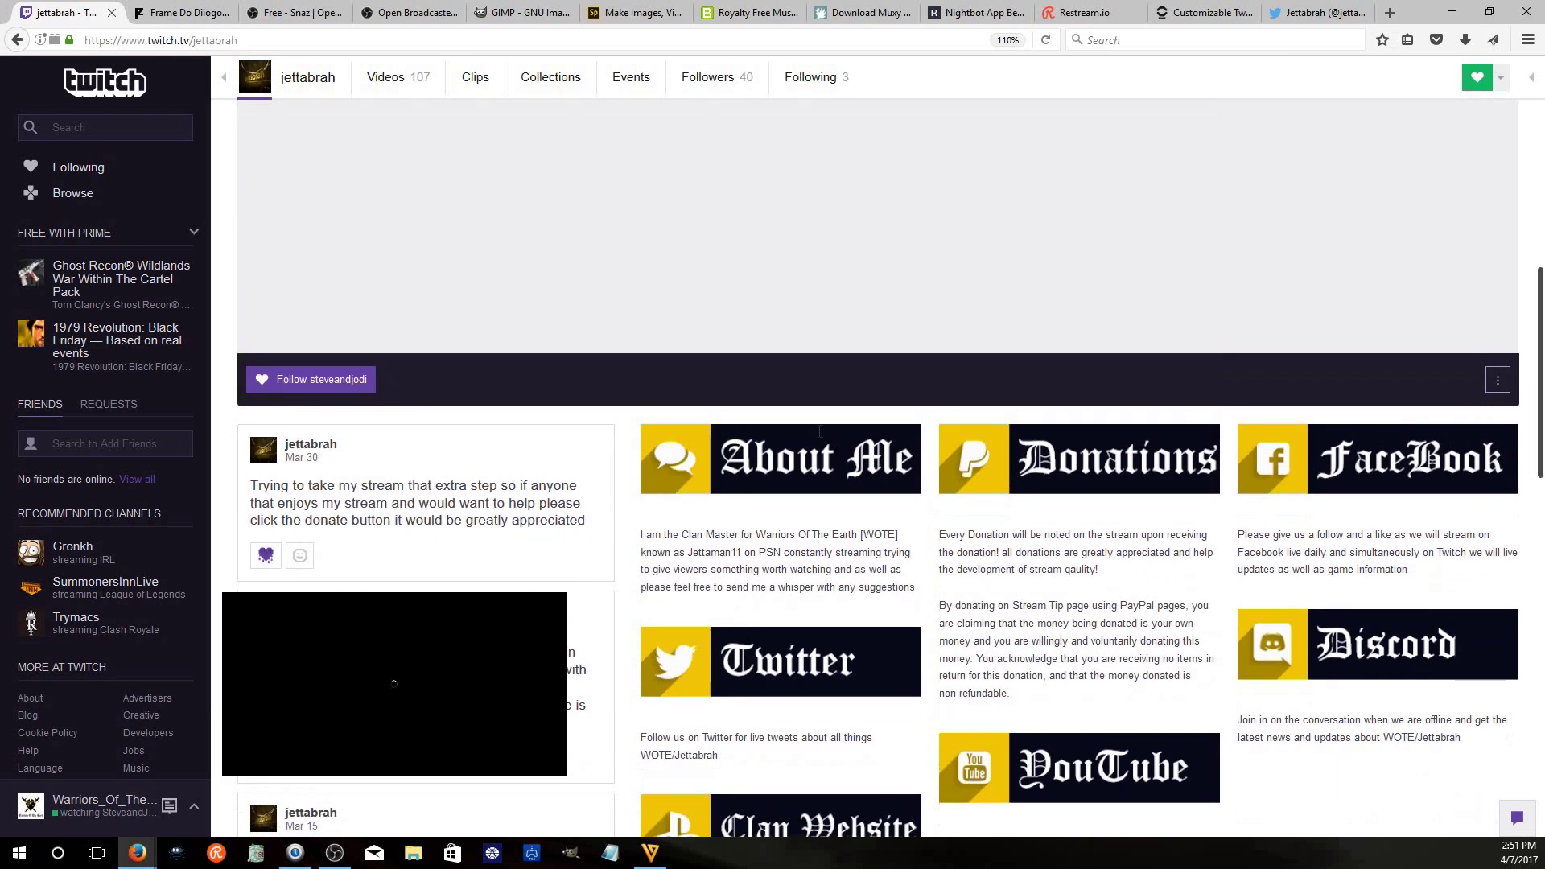
click(426, 683)
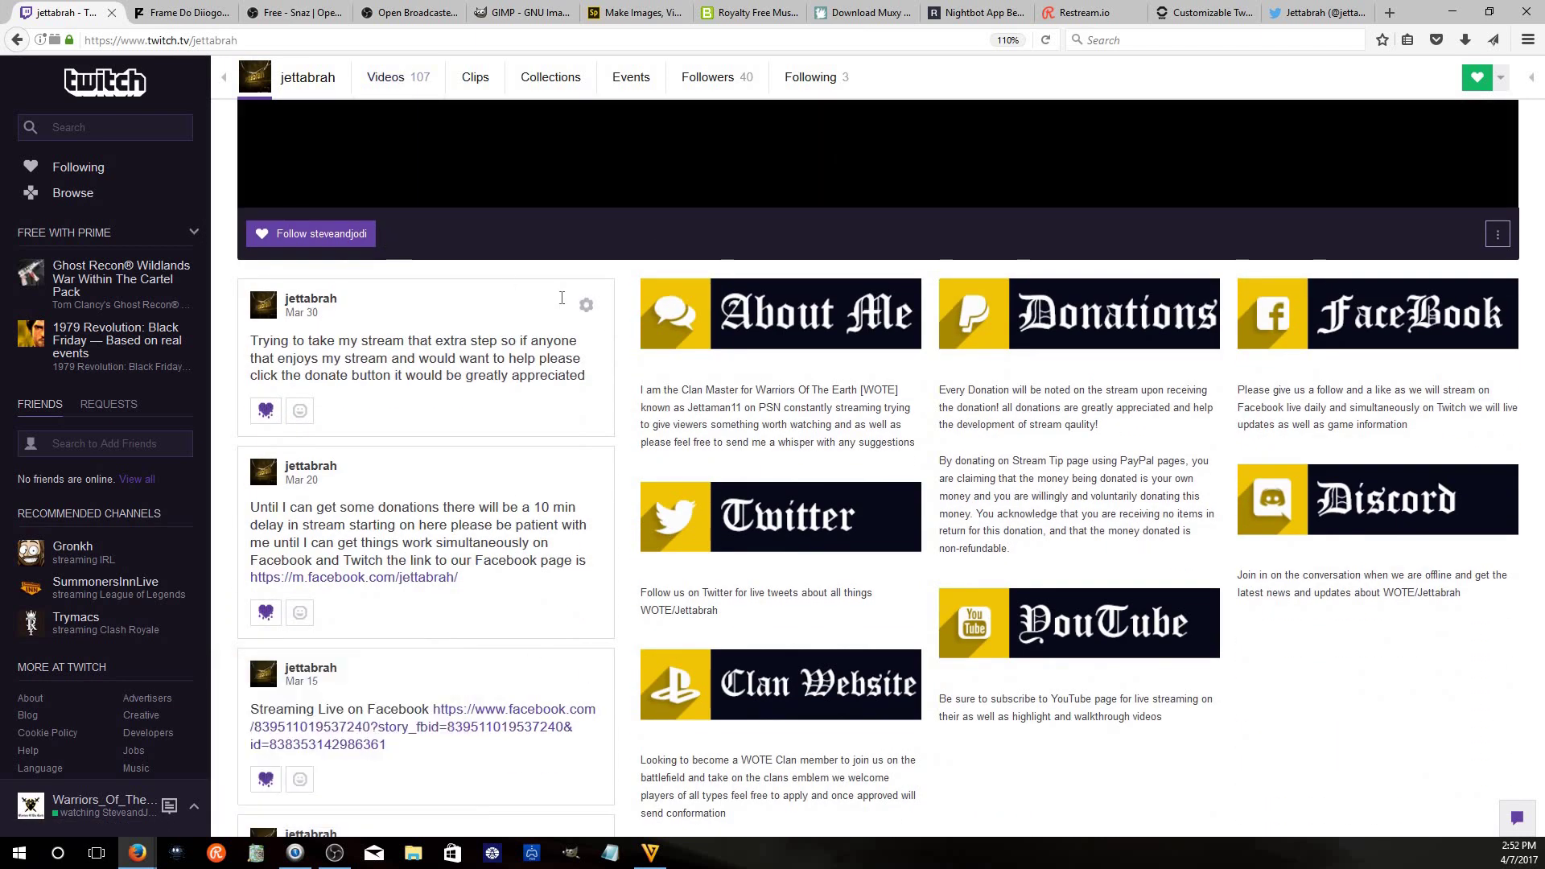
scroll(565, 304, down, 2)
scroll(566, 304, down, 1)
scroll(547, 226, up, 7)
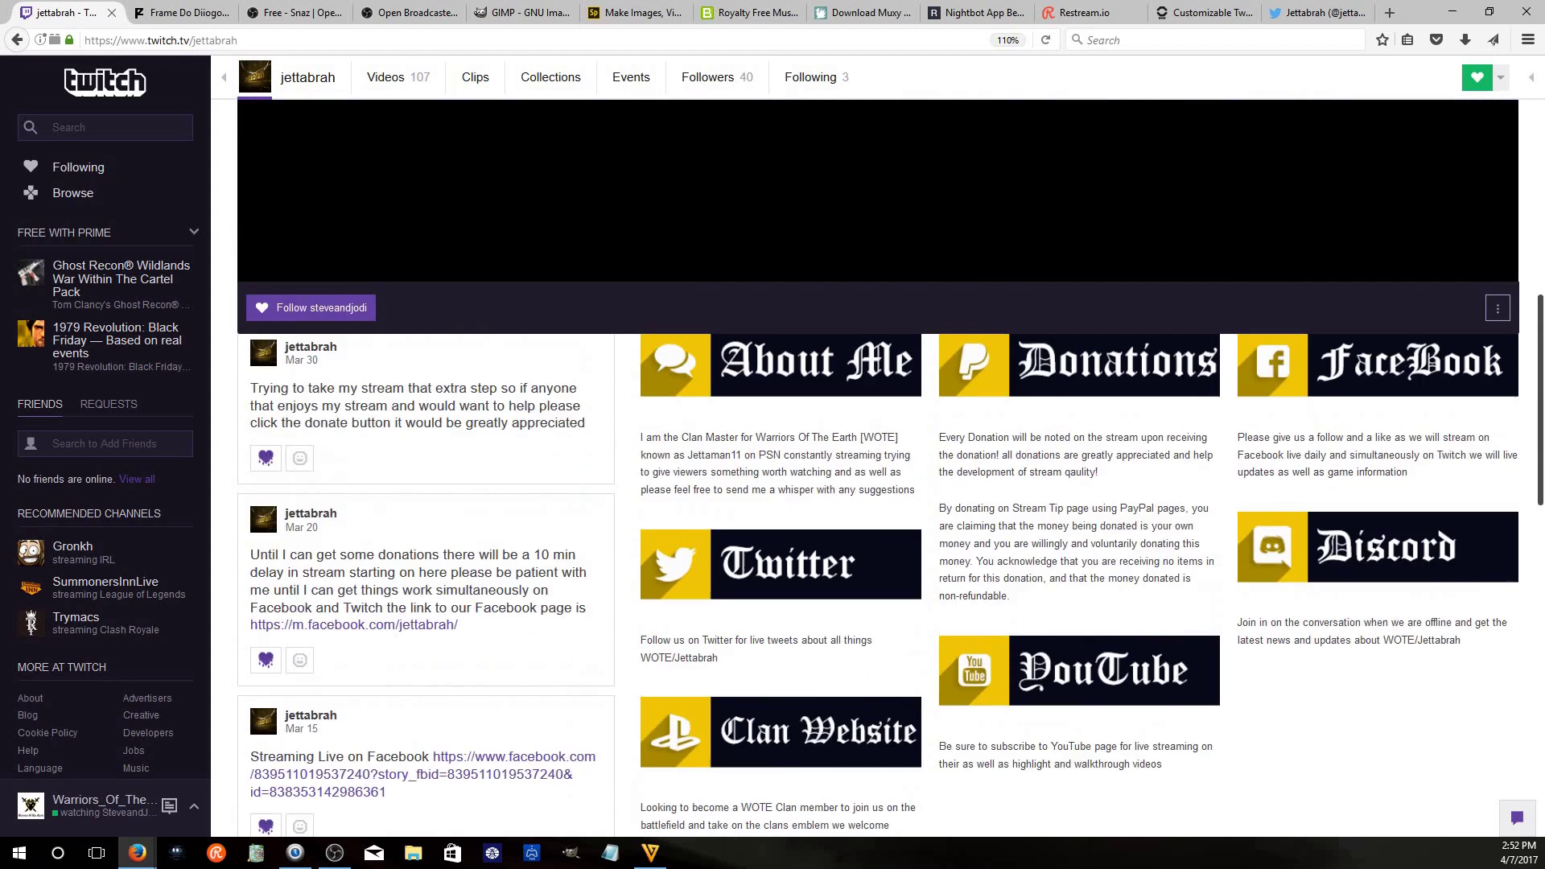
scroll(522, 137, down, 3)
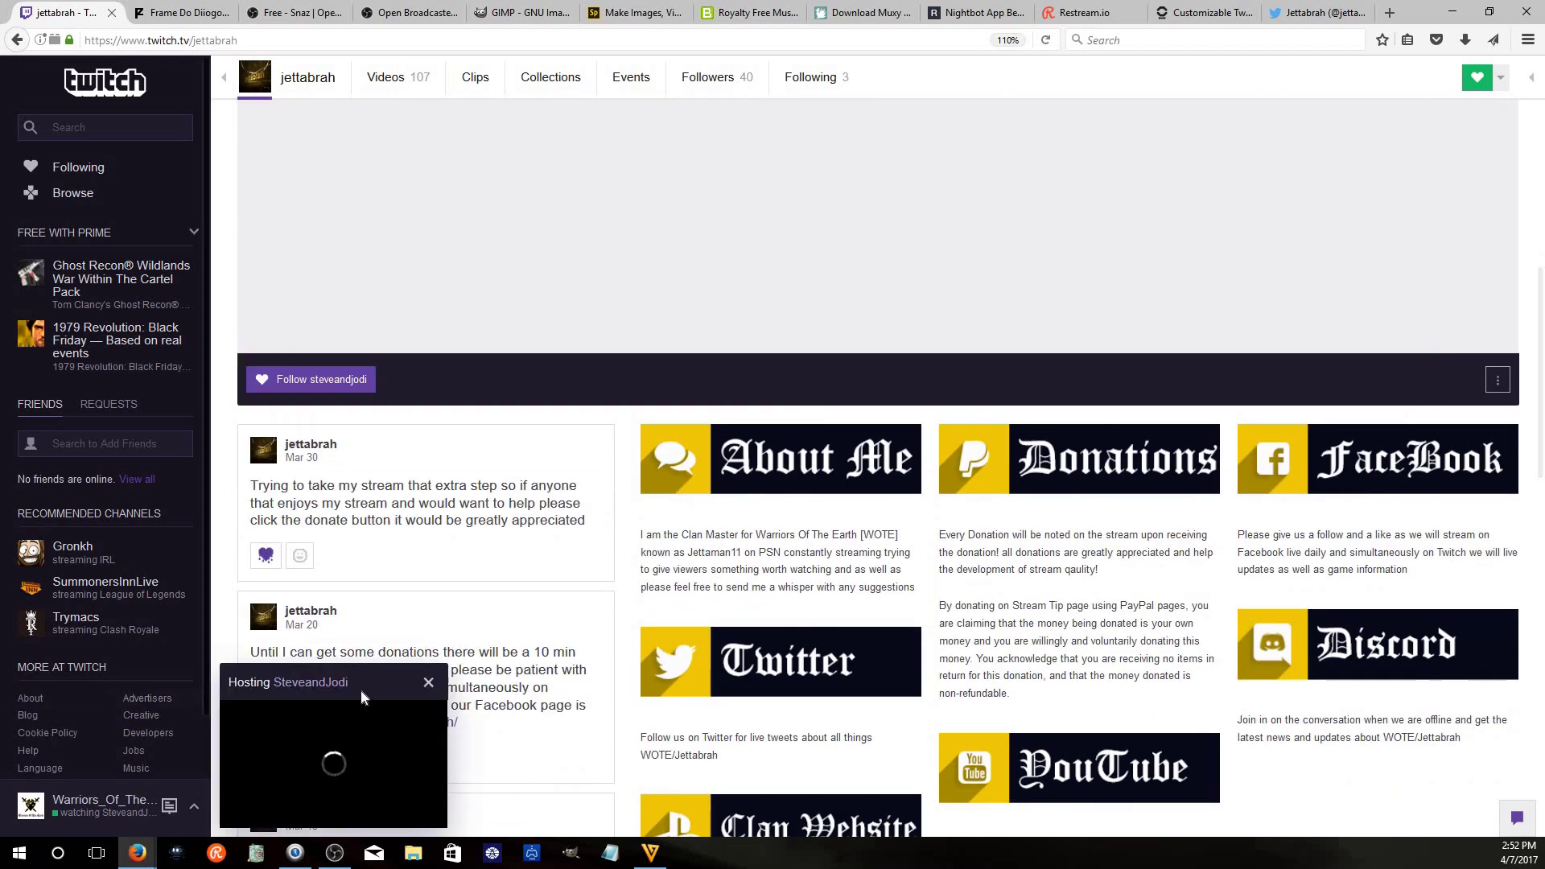
click(428, 684)
scroll(438, 289, up, 4)
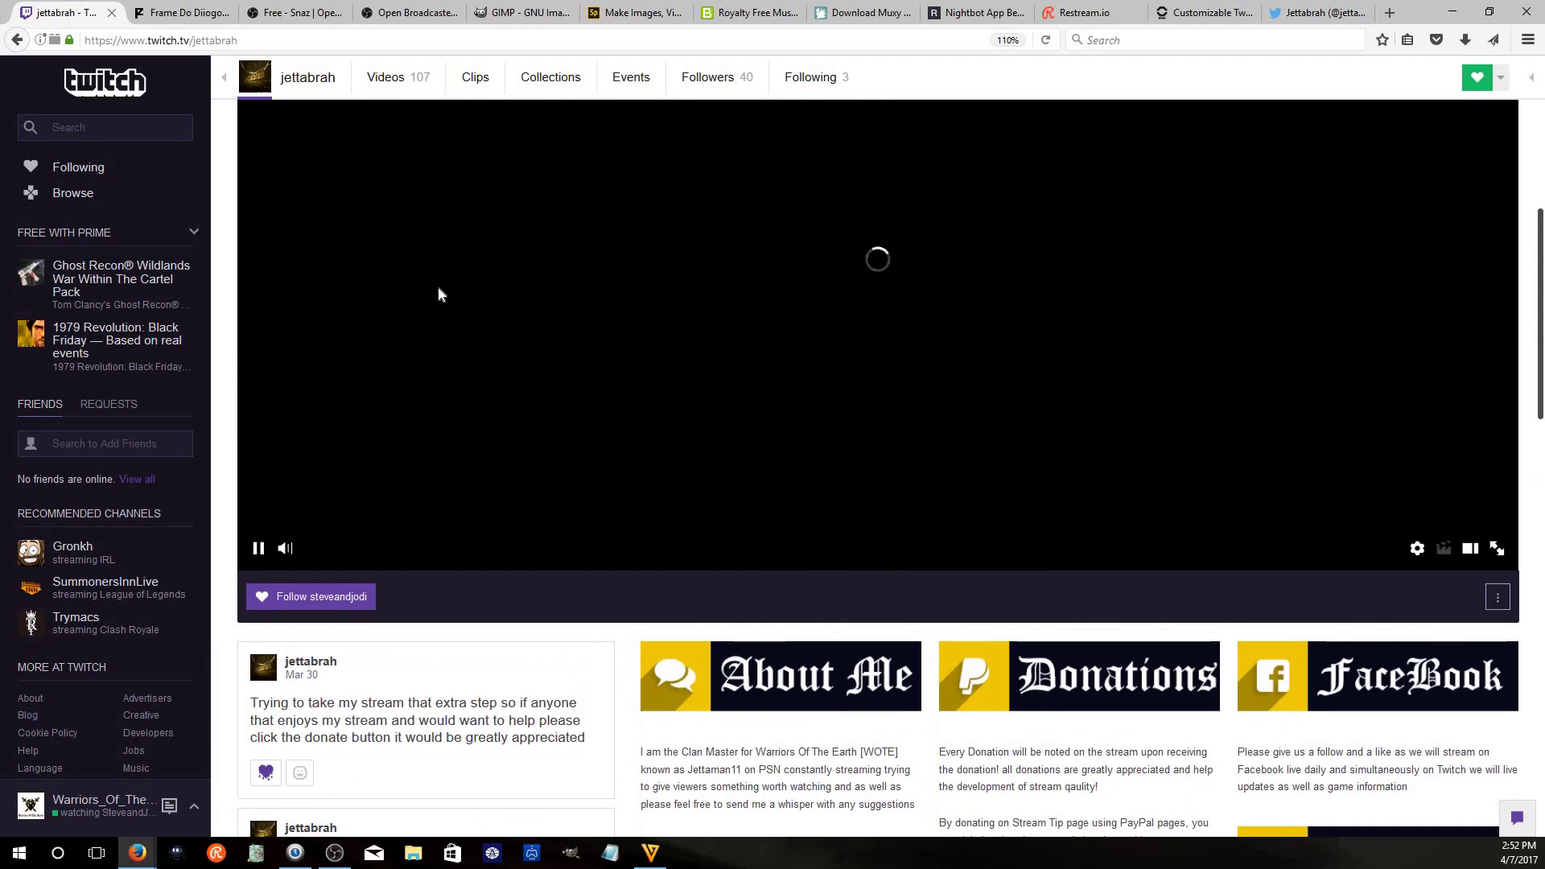
scroll(759, 434, down, 4)
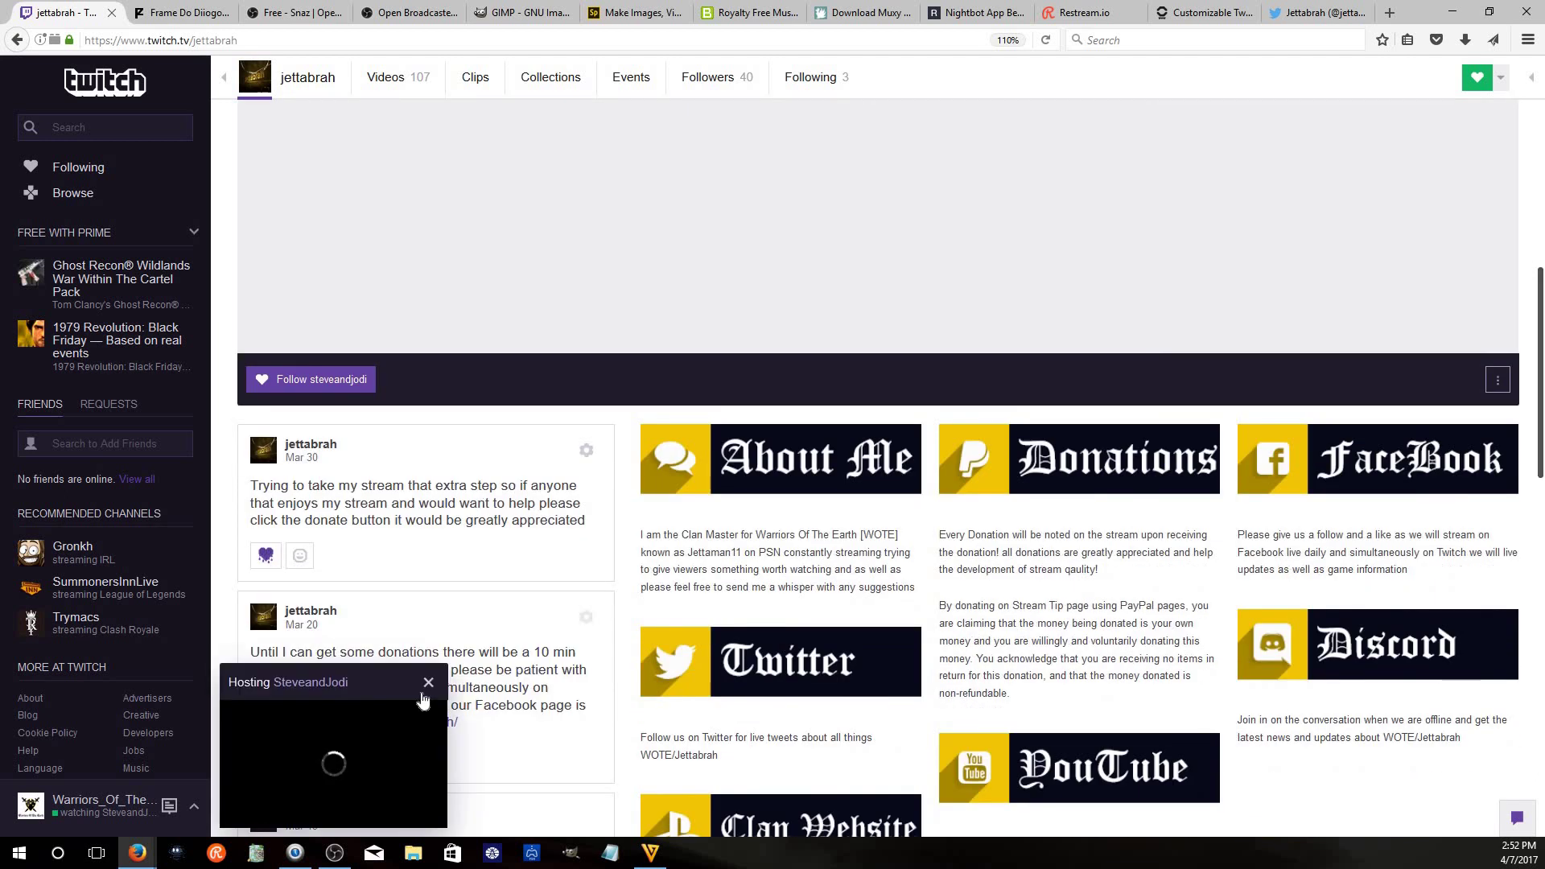
scroll(931, 235, down, 2)
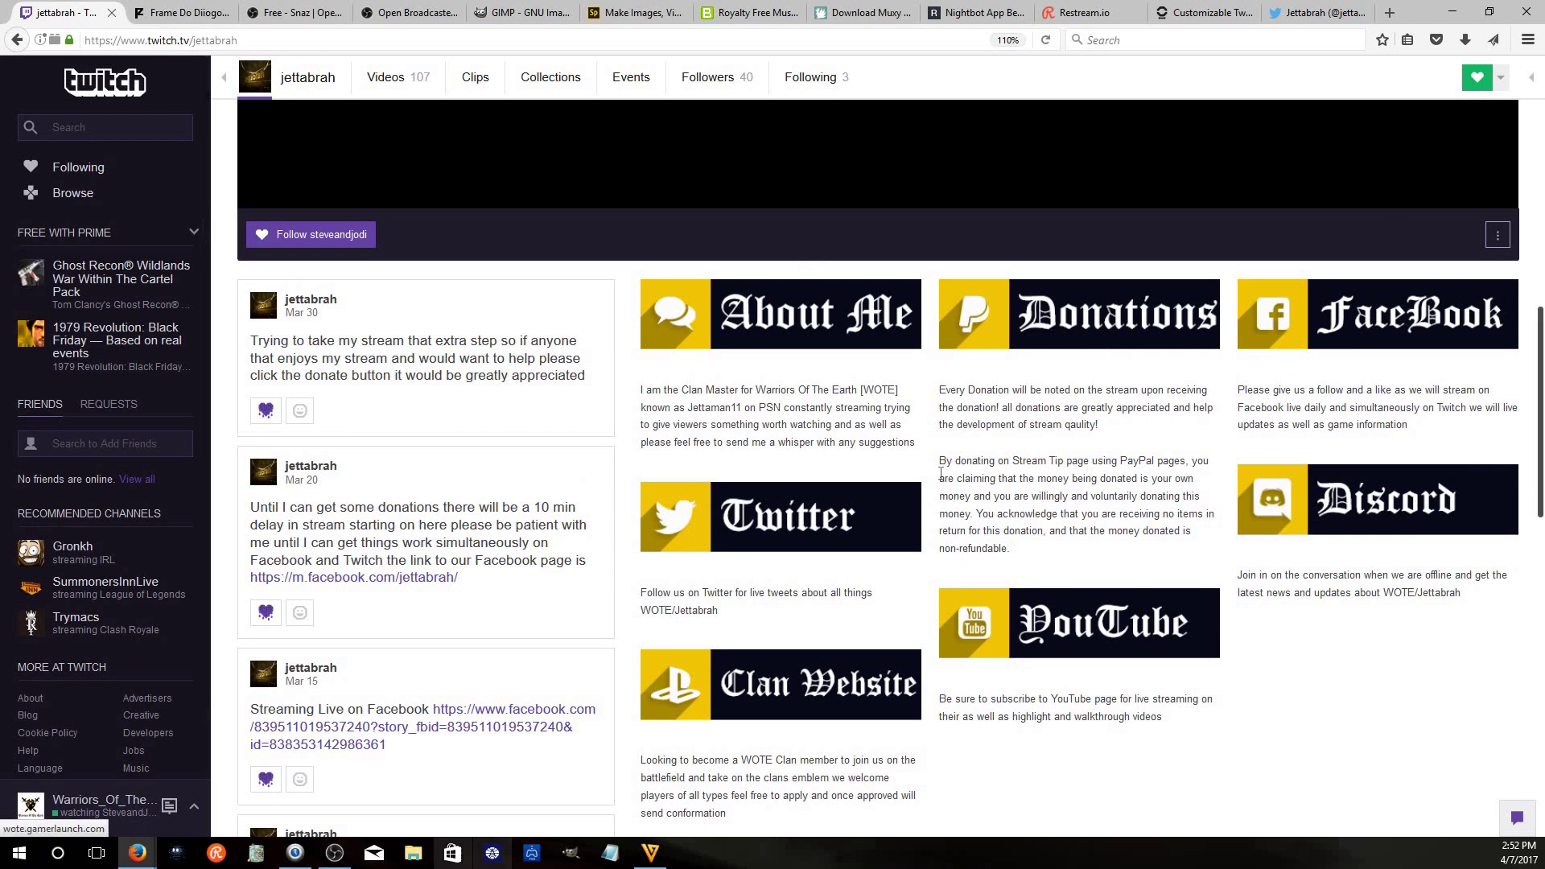
scroll(771, 156, up, 10)
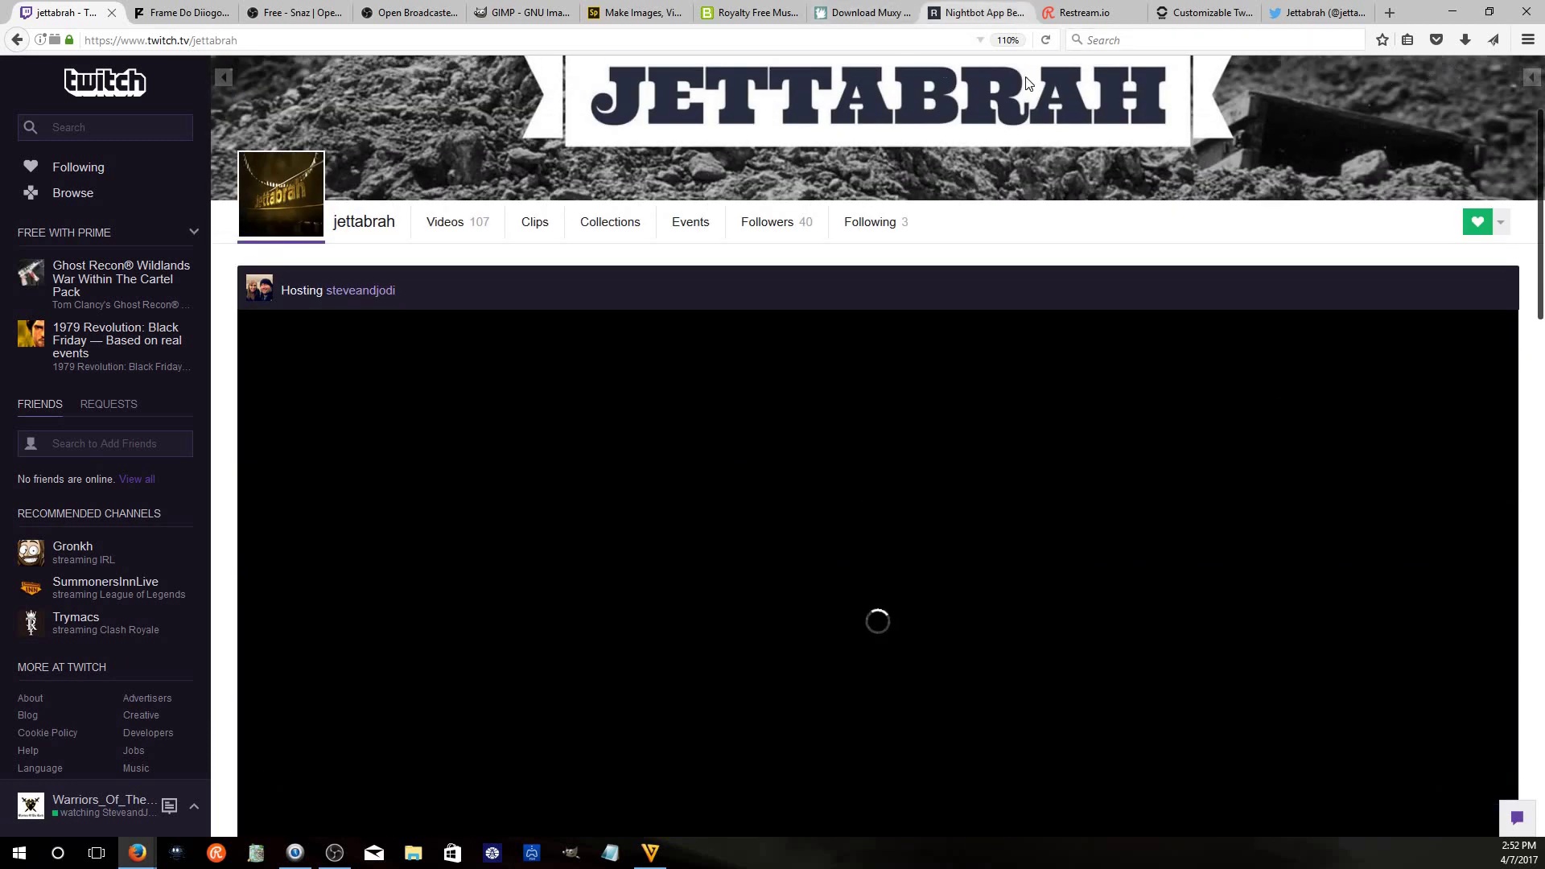
scroll(1335, 607, down, 3)
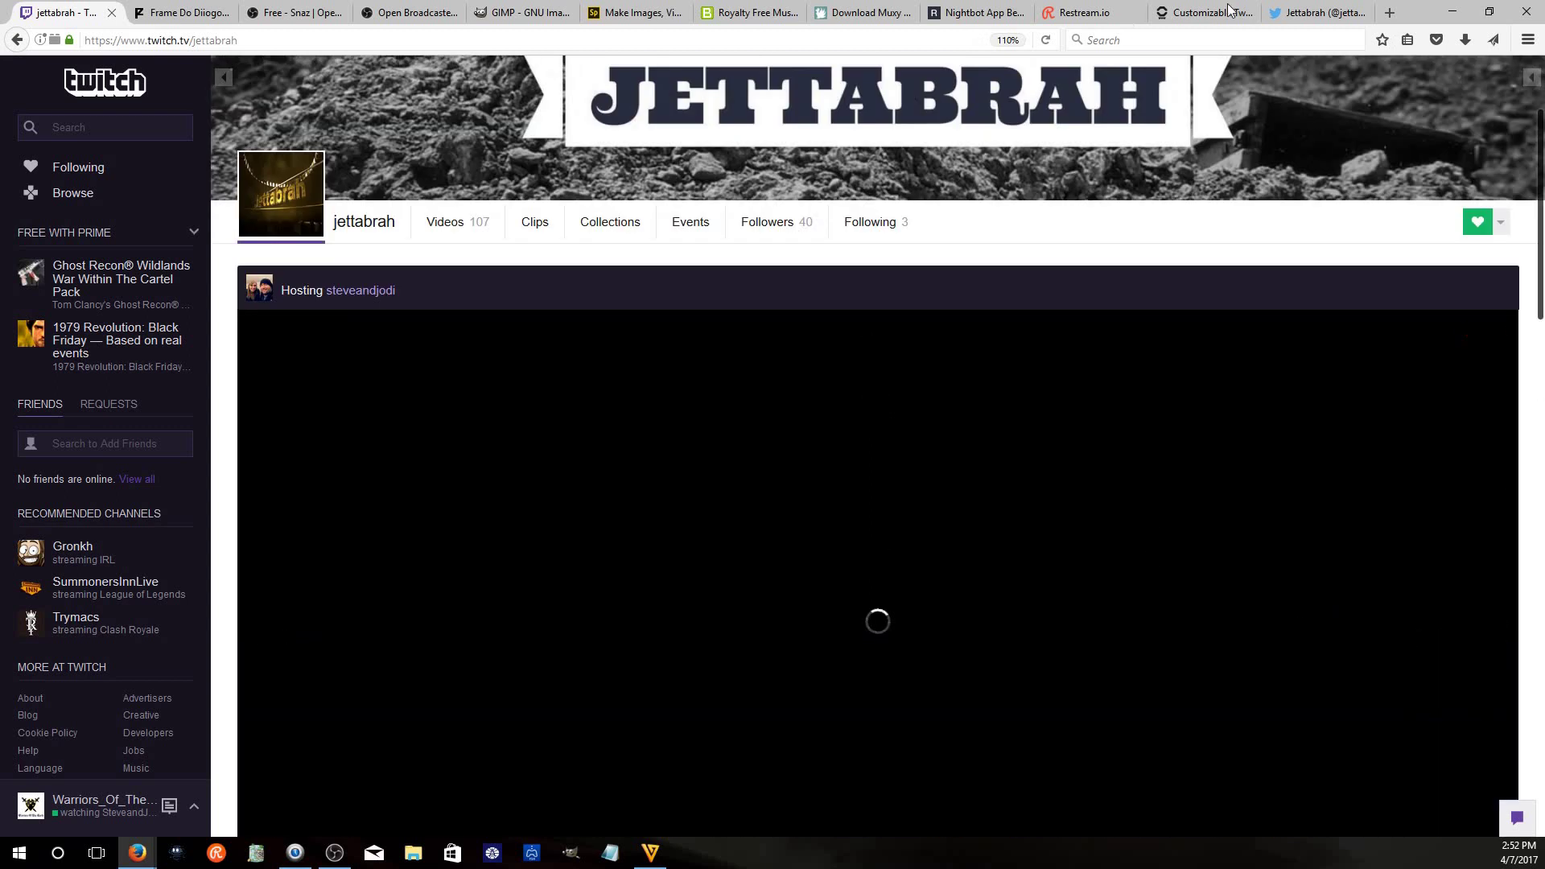
Examine the Nerd or Die Customizable Twitch Panels page and its panel maker's colour, text, icon and download options
click(1206, 12)
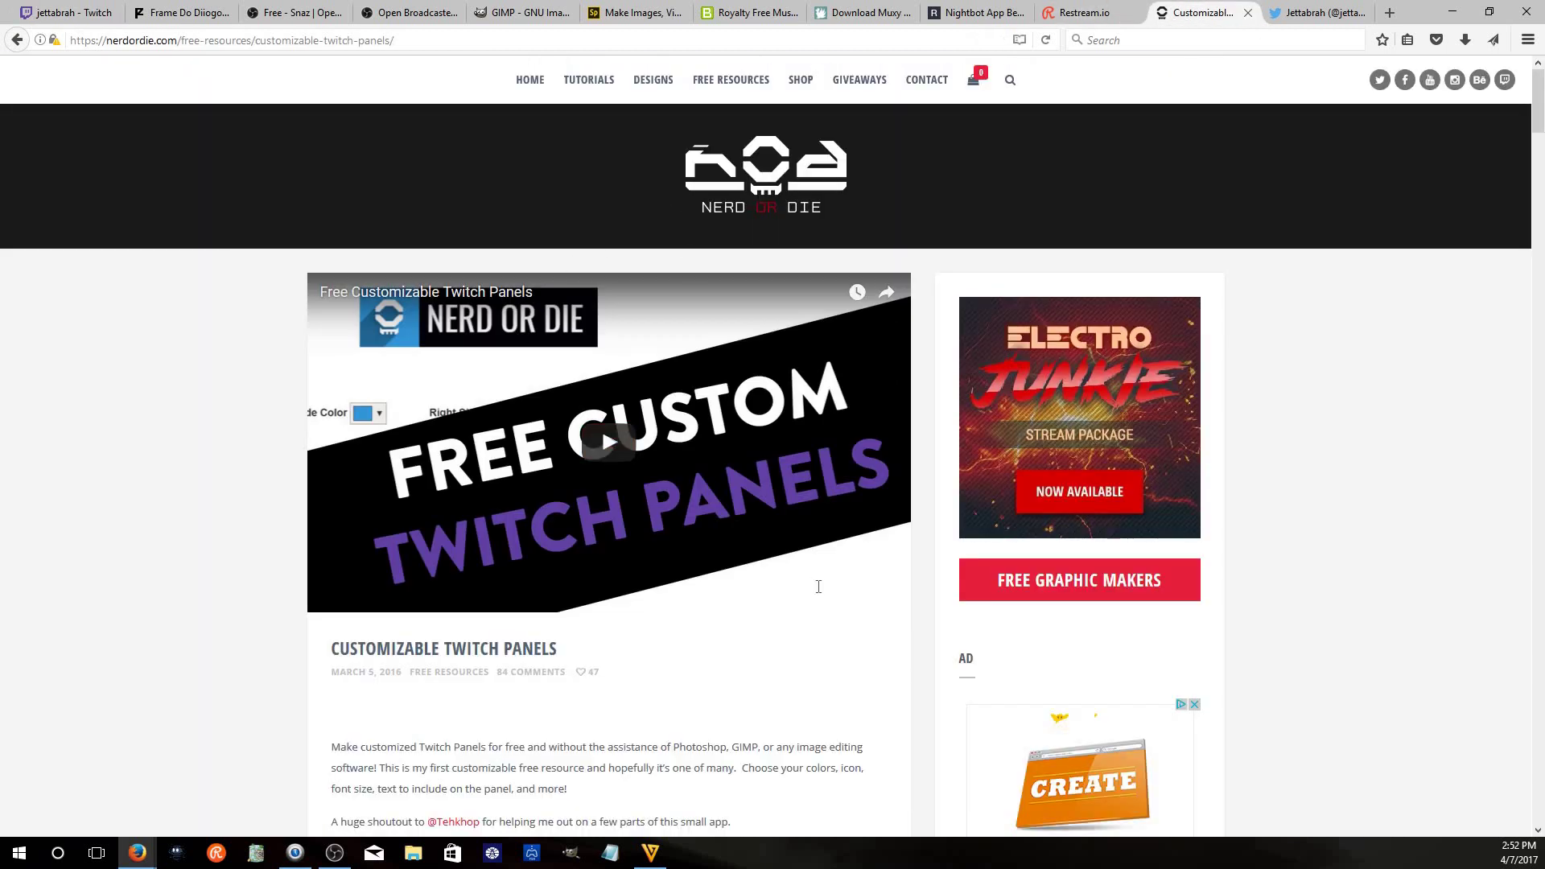
scroll(498, 554, down, 6)
scroll(561, 594, down, 4)
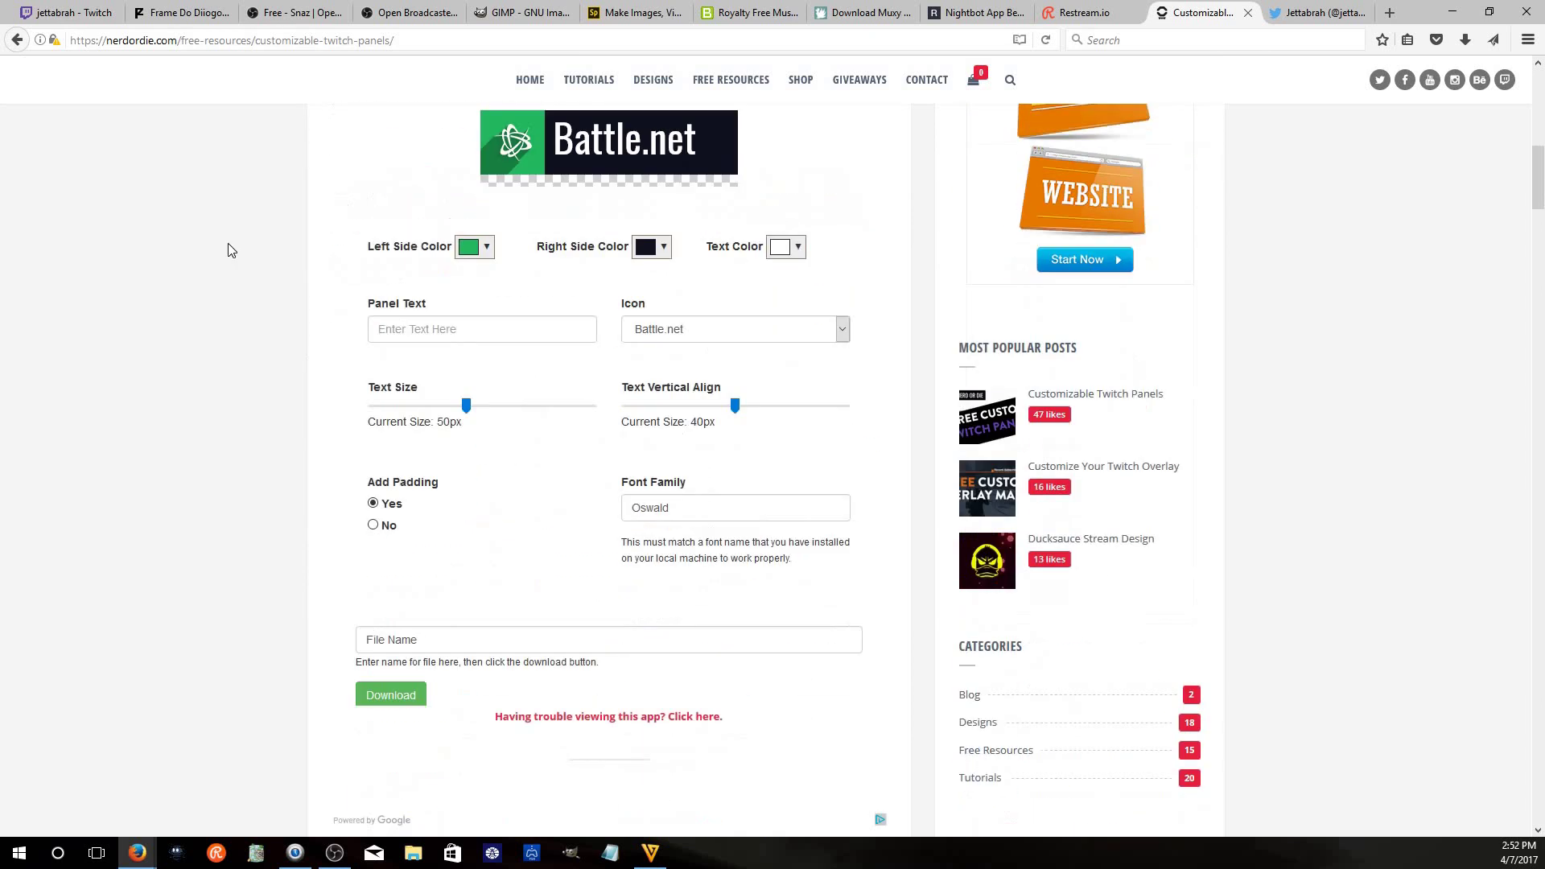
click(486, 226)
click(1281, 247)
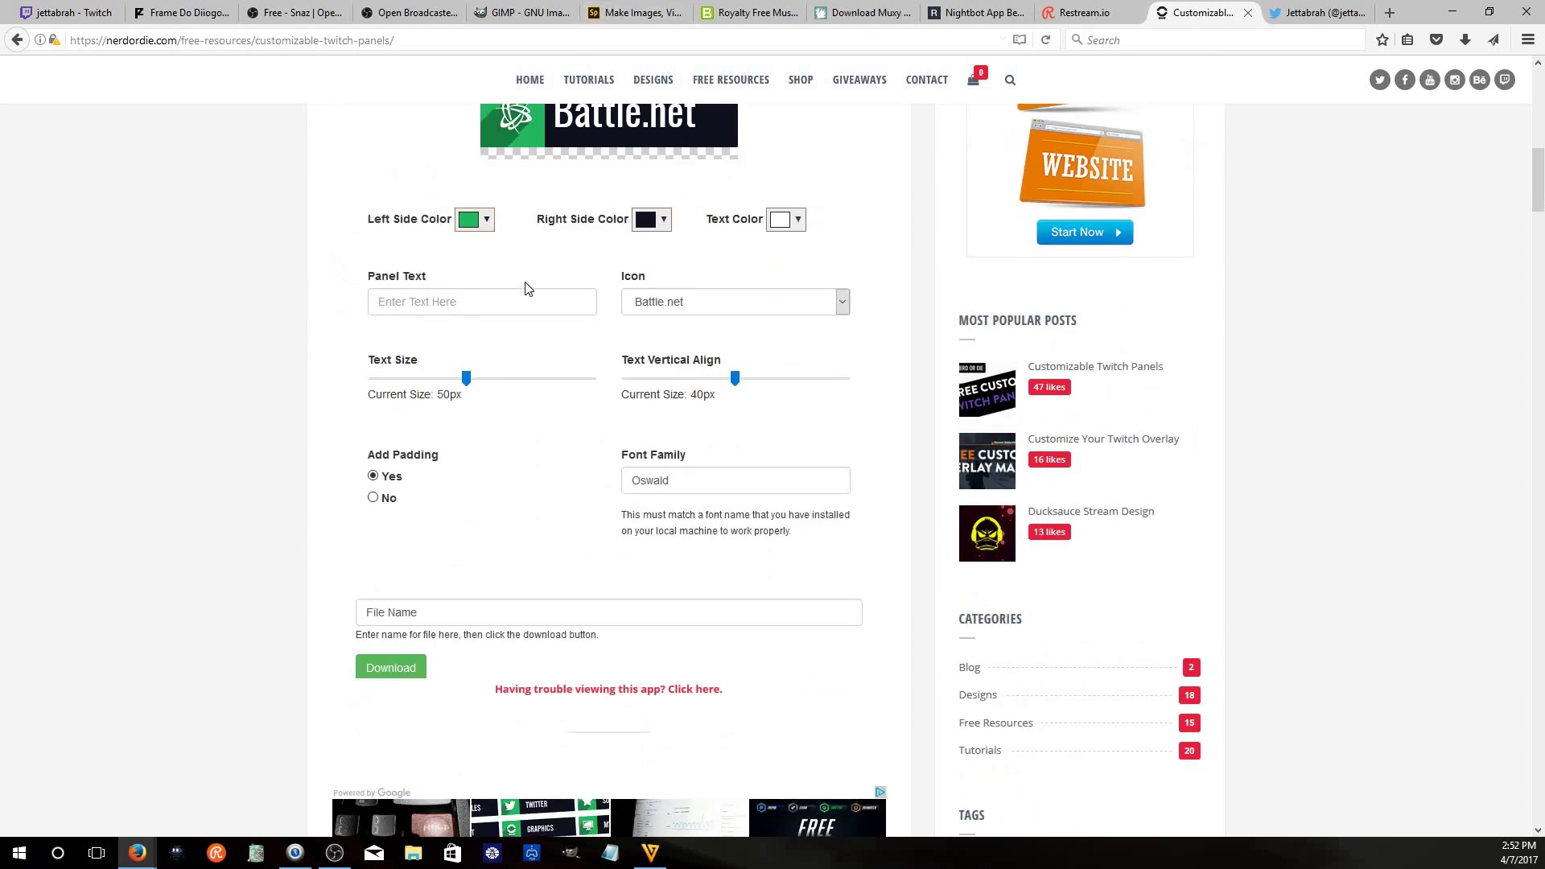
scroll(595, 541, down, 1)
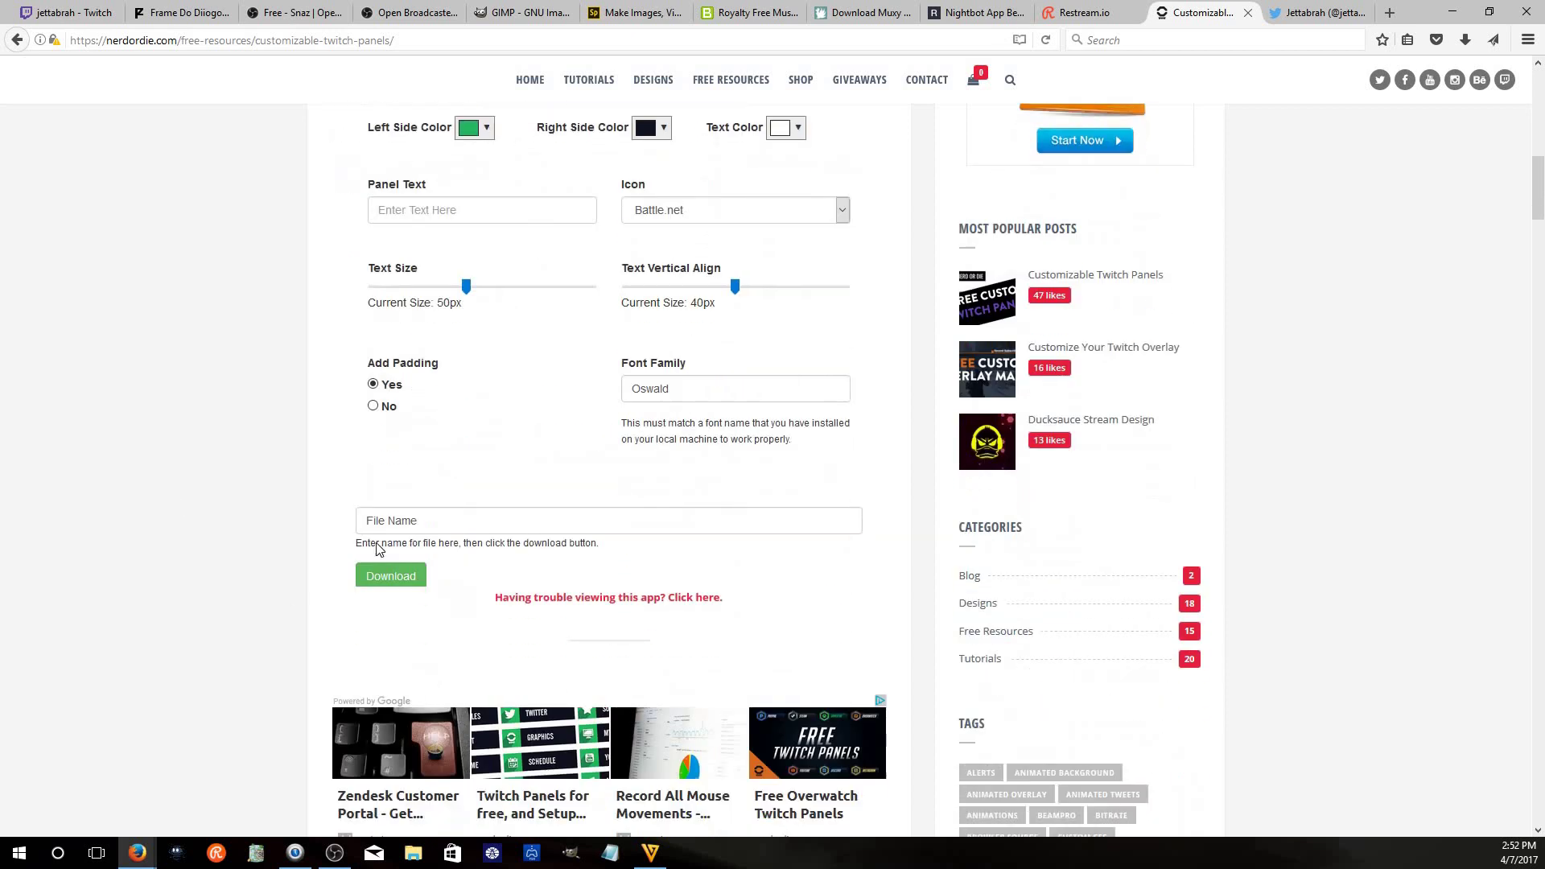
scroll(531, 403, up, 3)
scroll(531, 402, up, 3)
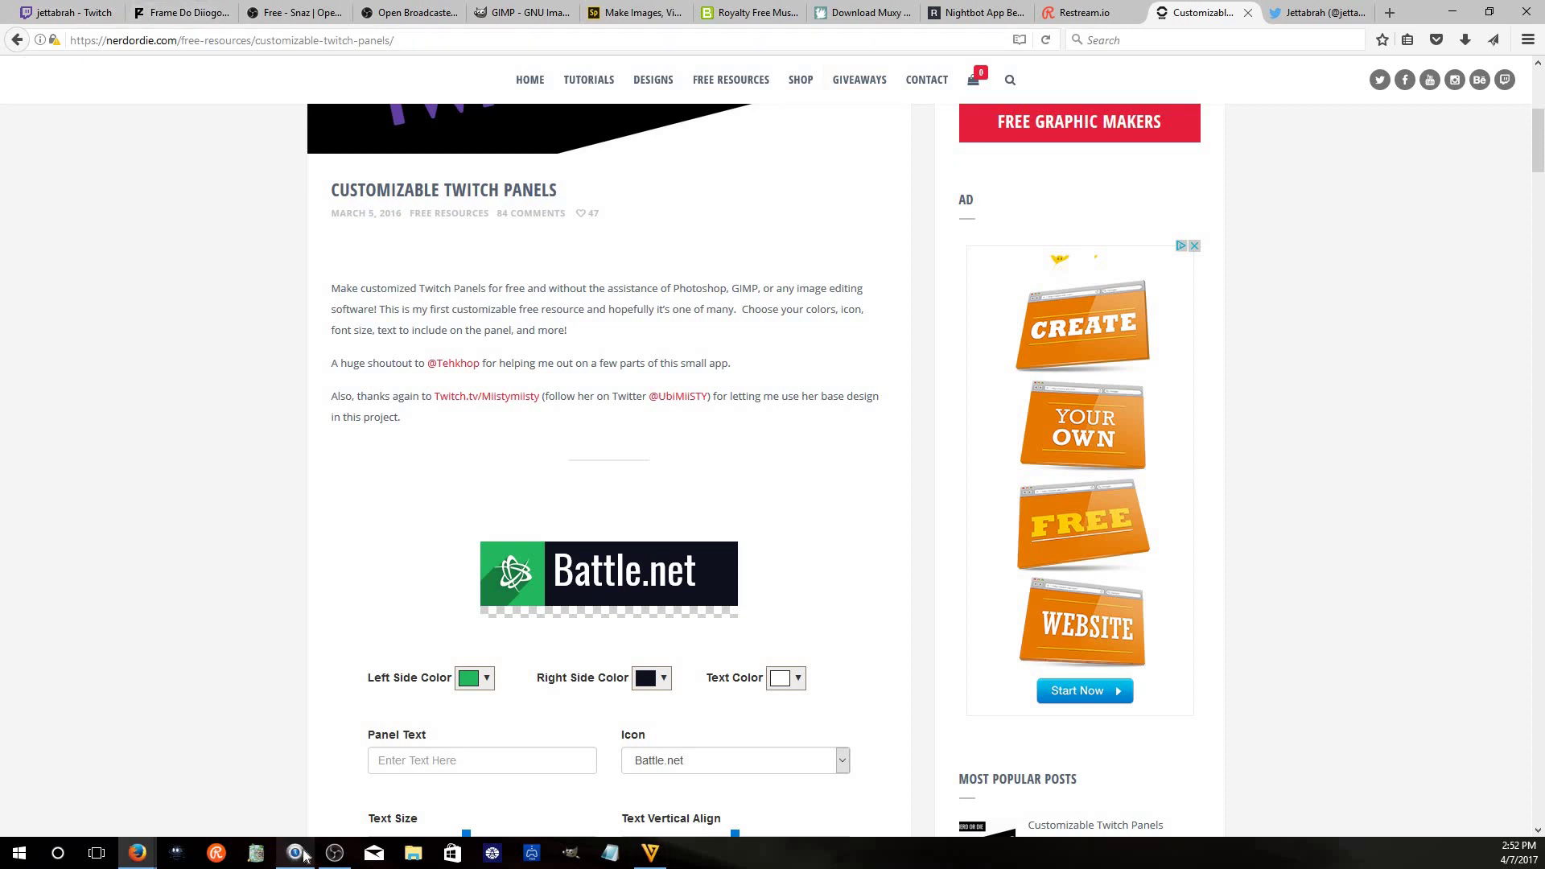
Return to OBS and remove the Now Playing 1 and Text (GDI+) sources from the Twitch/YouTube scene
click(333, 855)
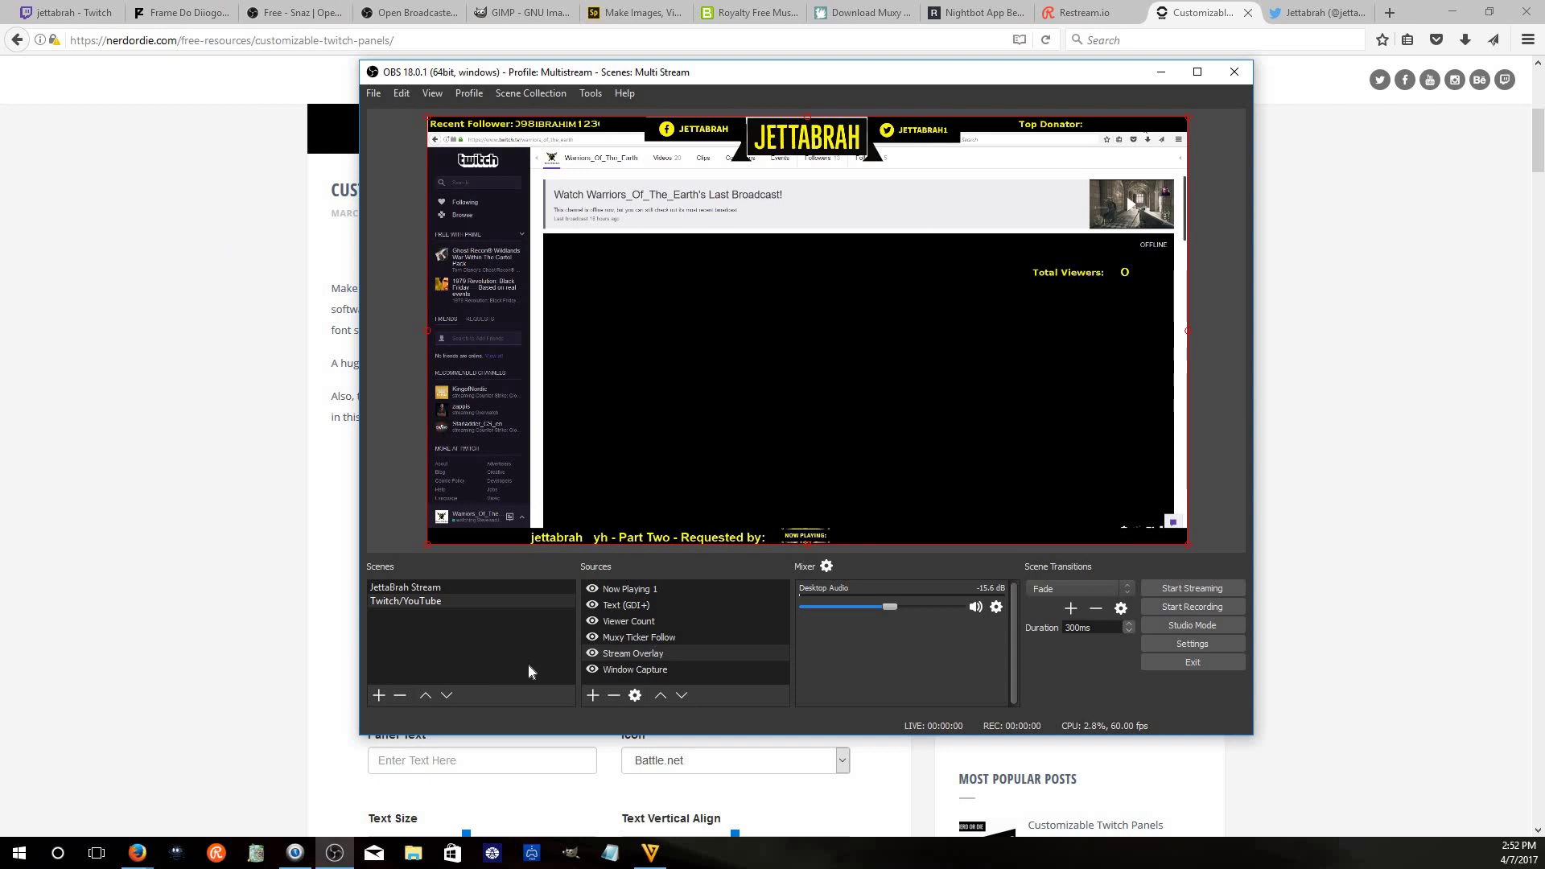
click(674, 590)
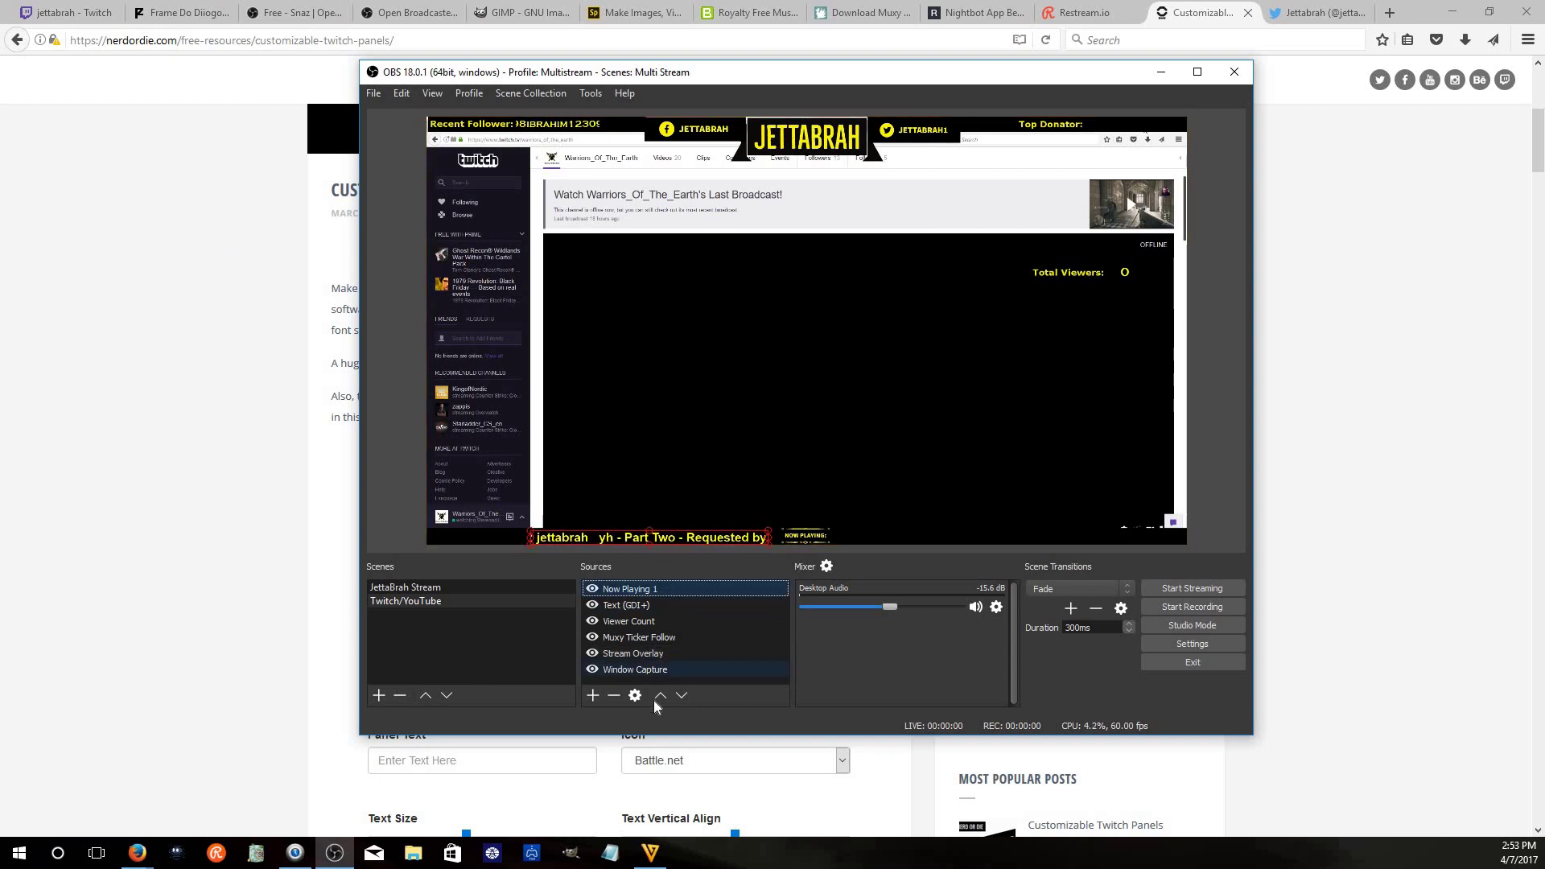
click(613, 695)
click(858, 423)
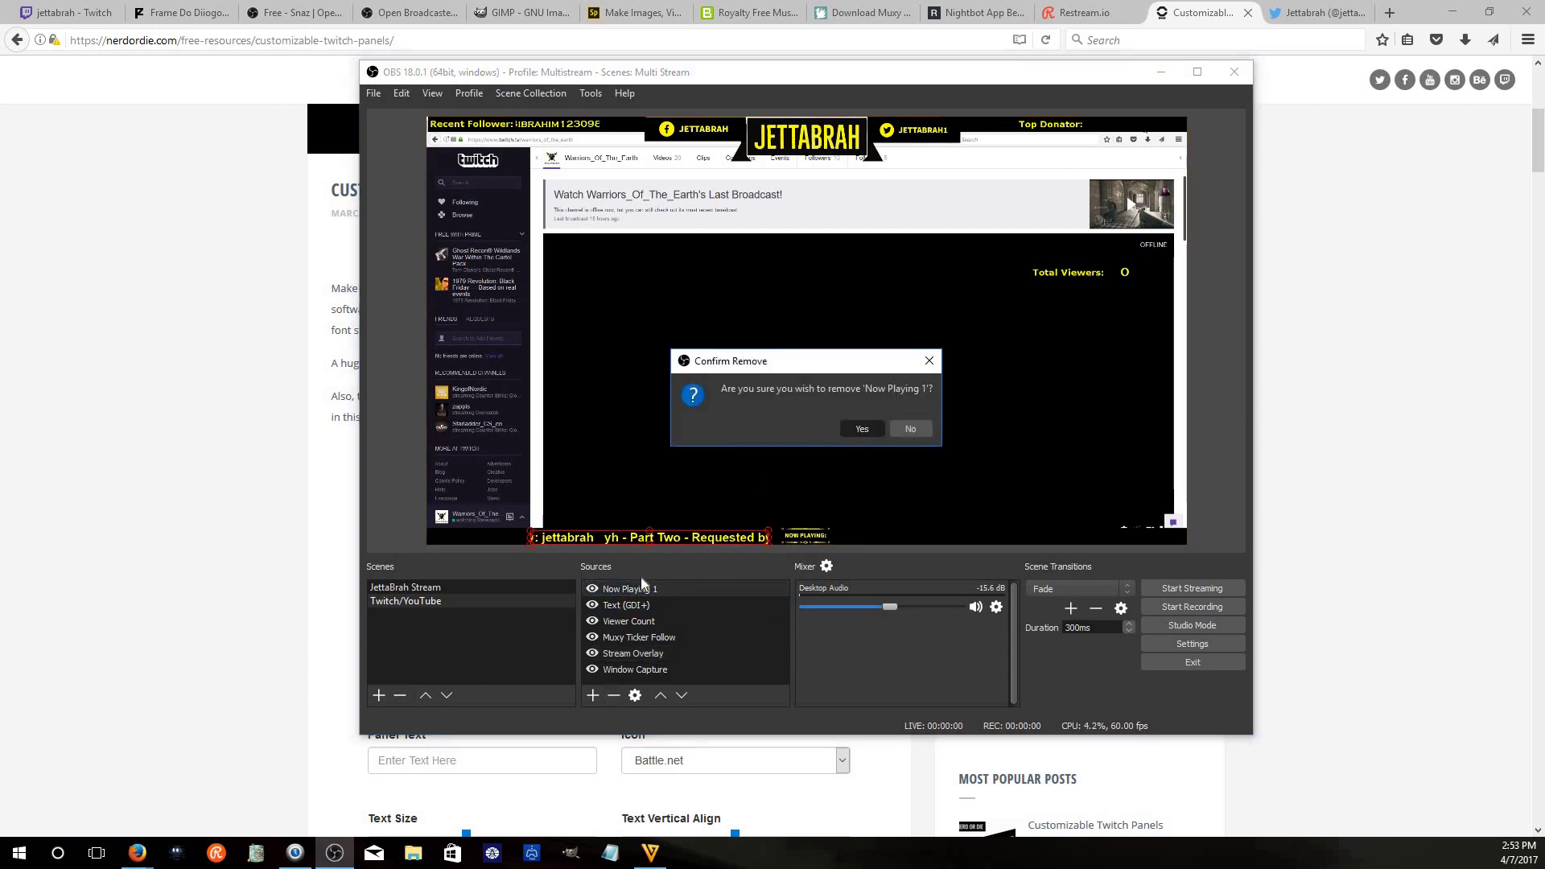
click(644, 590)
click(613, 695)
click(853, 428)
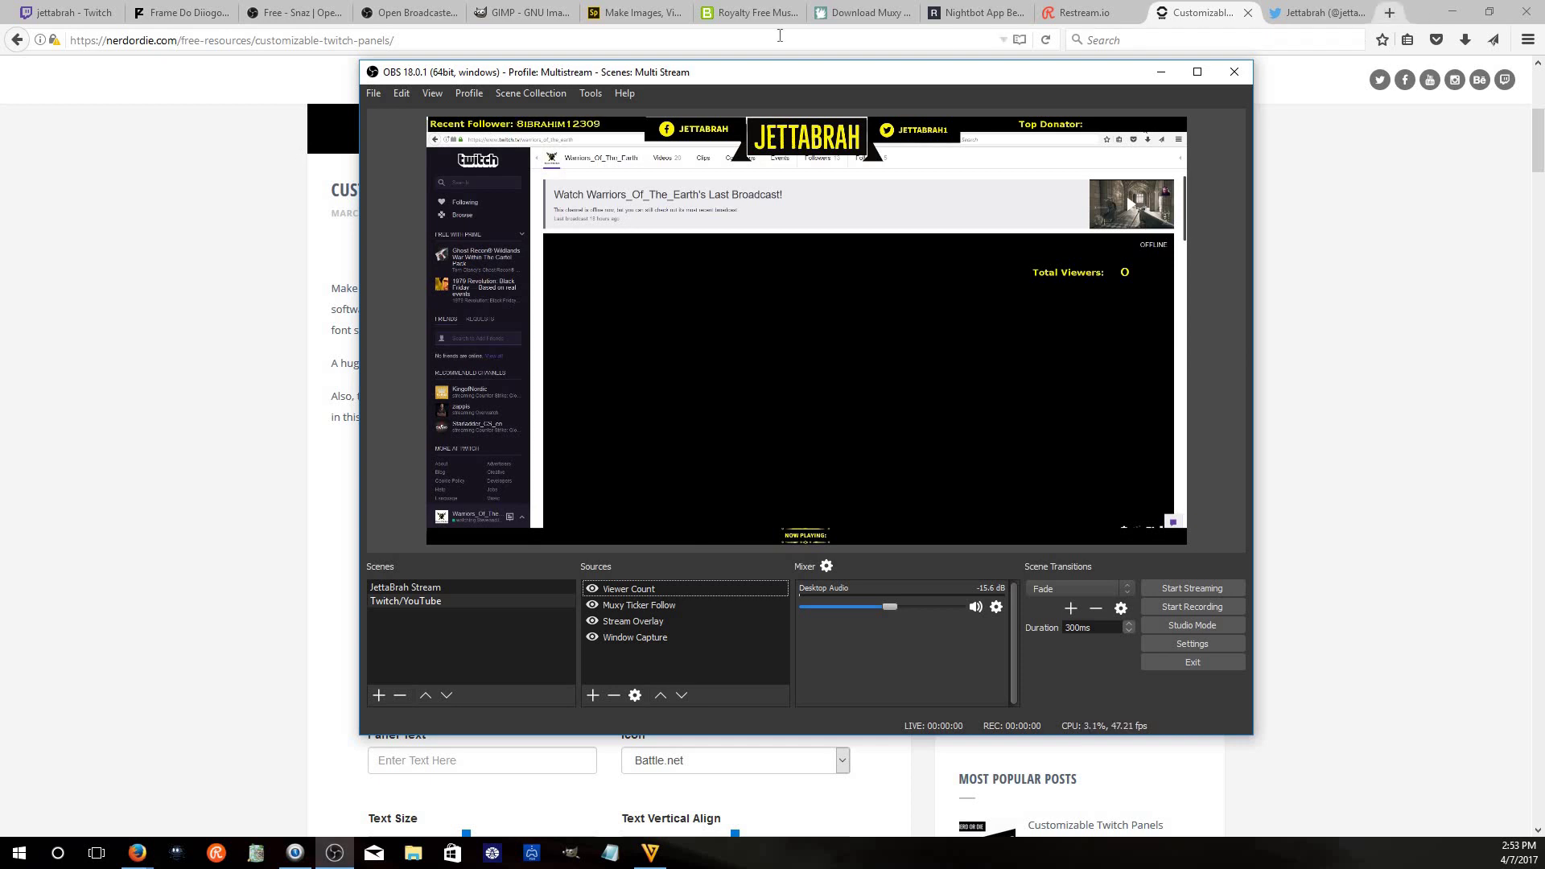
Switch to Firefox and search the web for twitchalerts in a new tab
click(1389, 13)
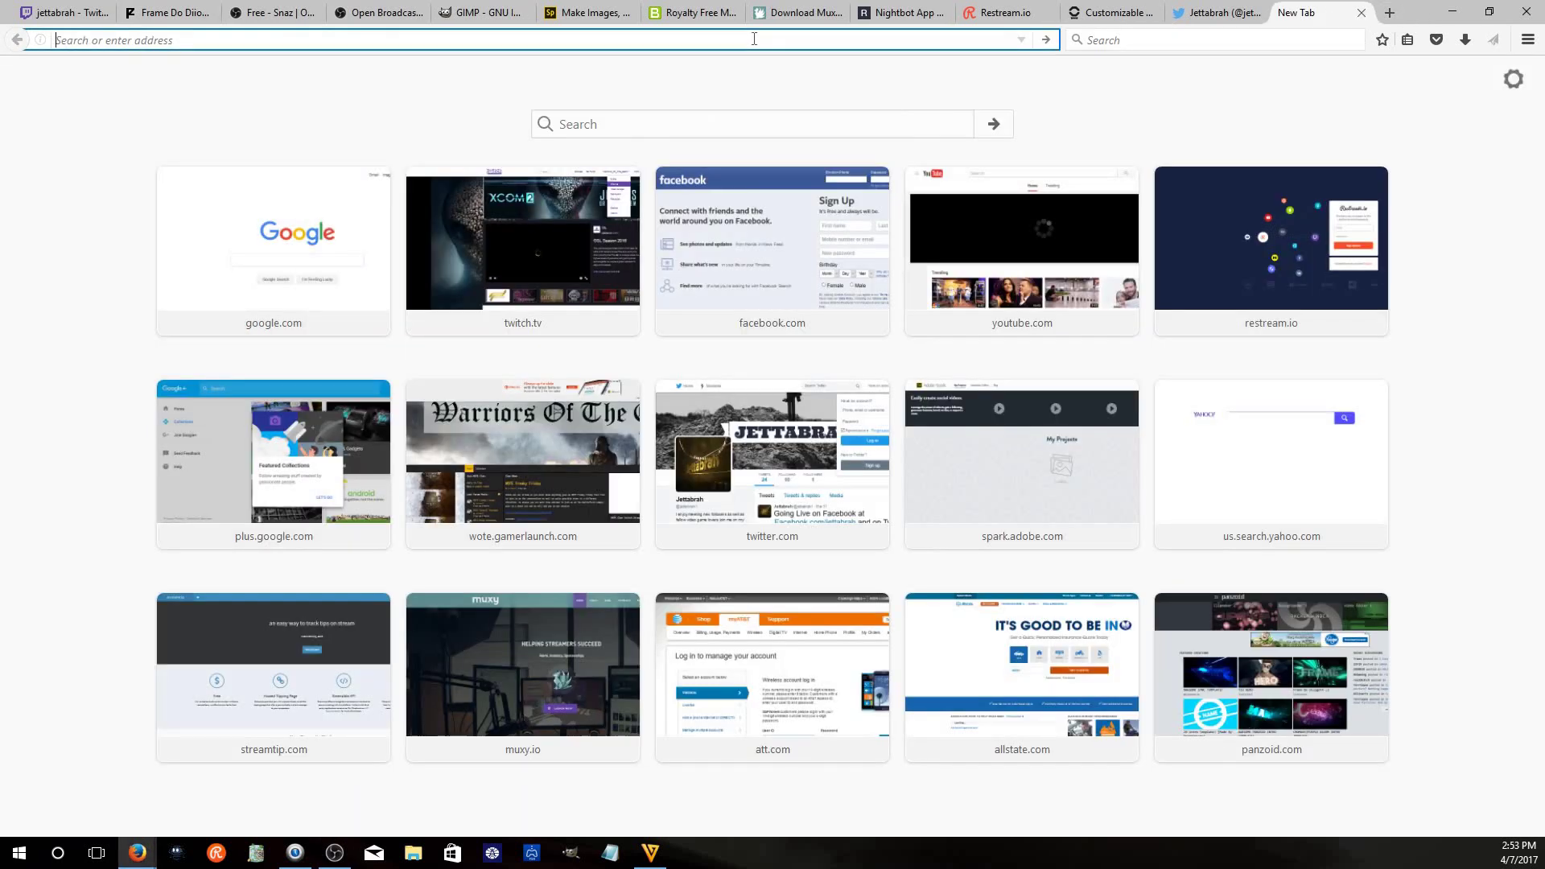
text(twitchalerat)
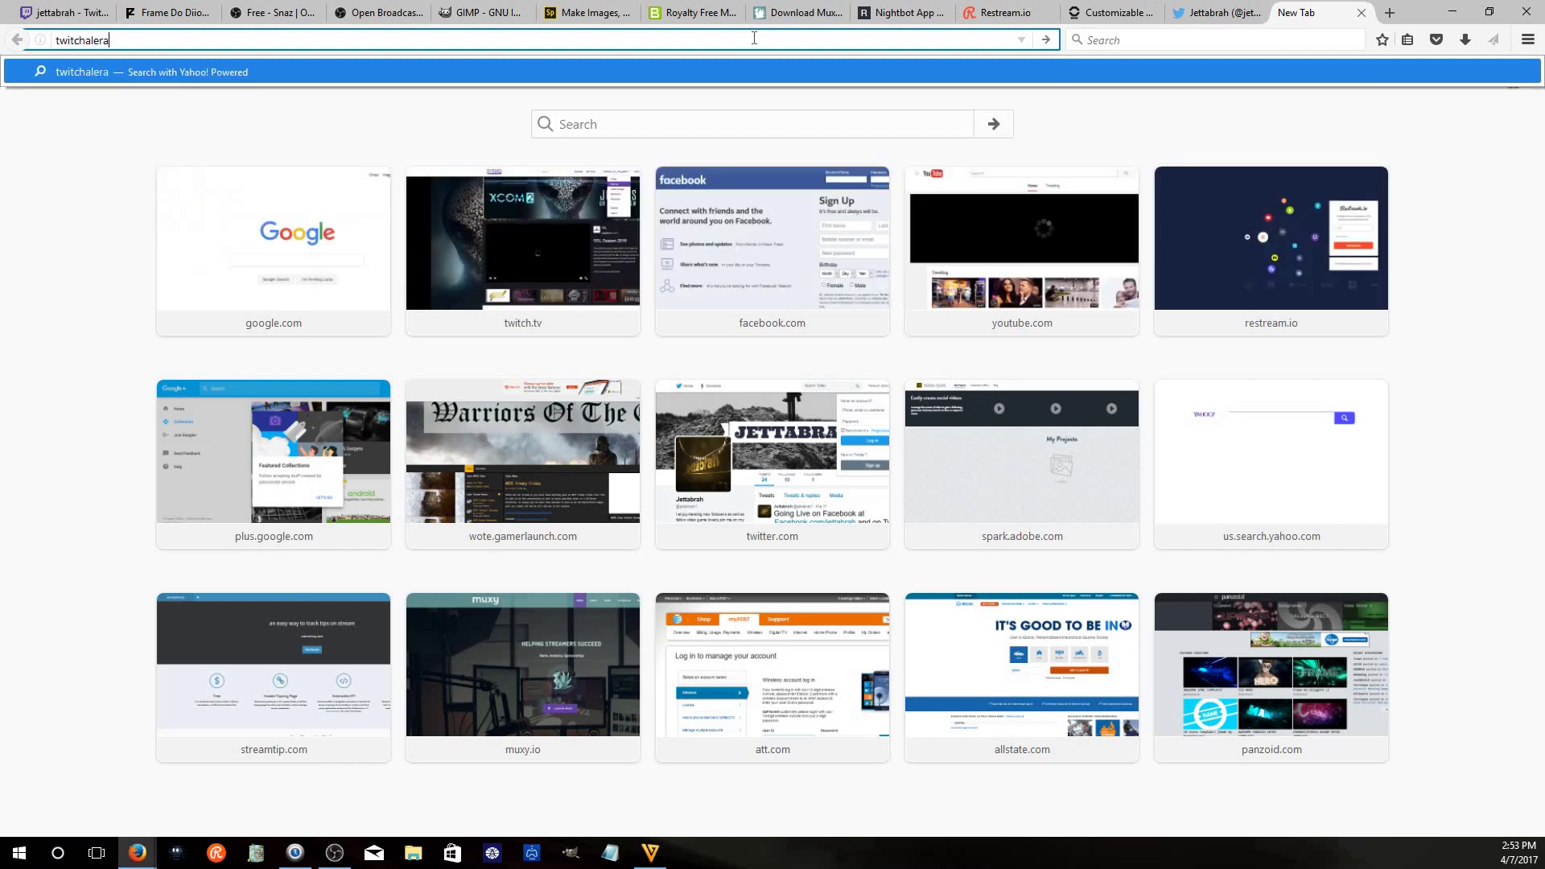
key(BackSpace)
key(BackSpace)
text(ts)
key(Return)
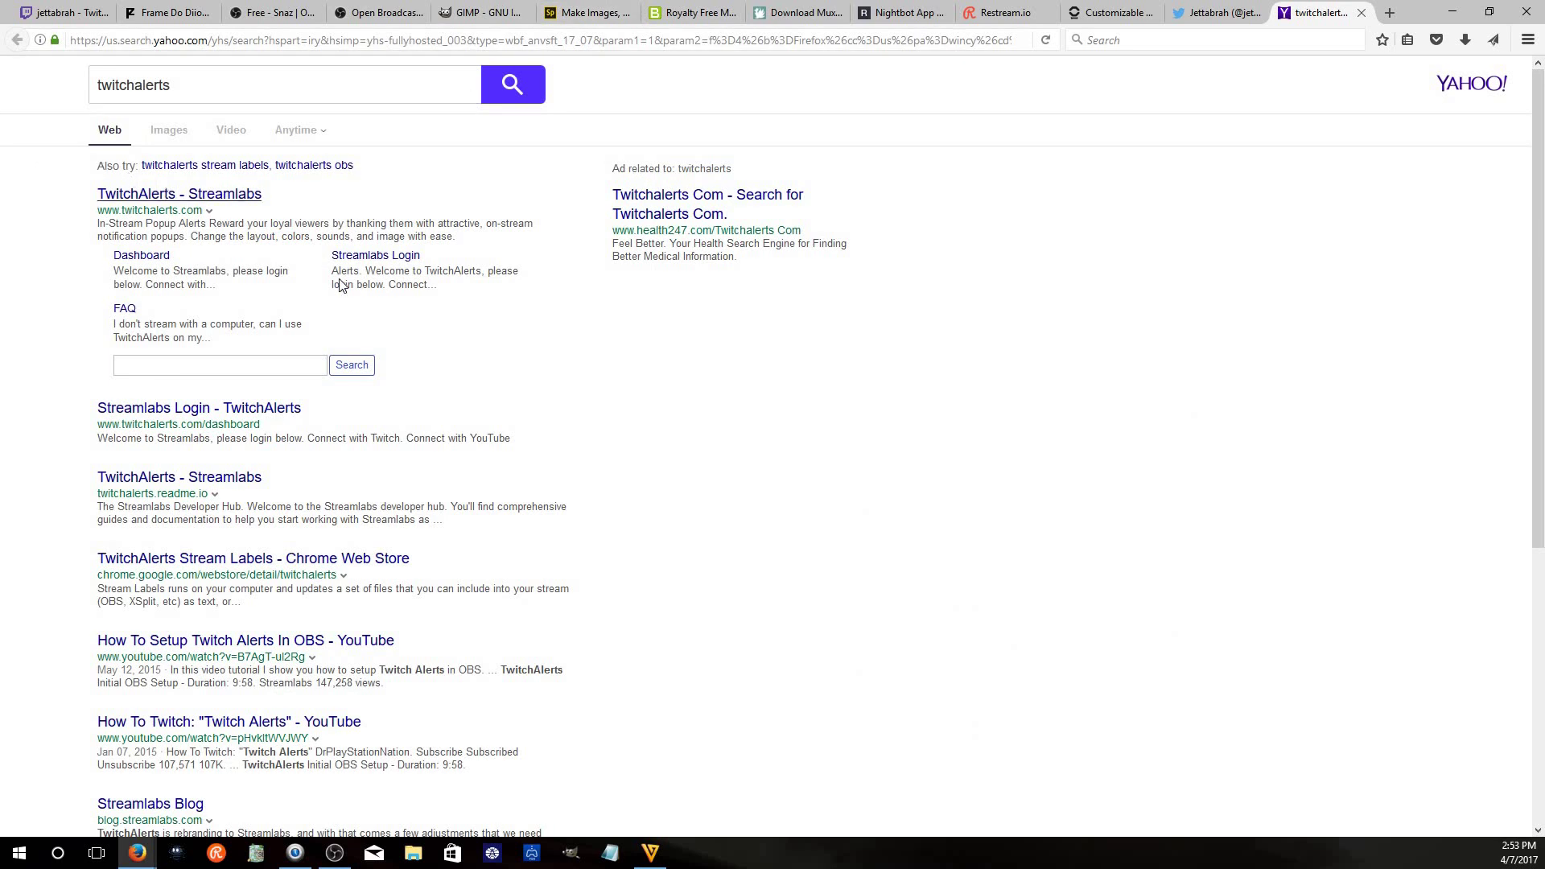
Open the Streamlabs login from the search results, connect with Twitch, and close the leftover search results tab
click(344, 285)
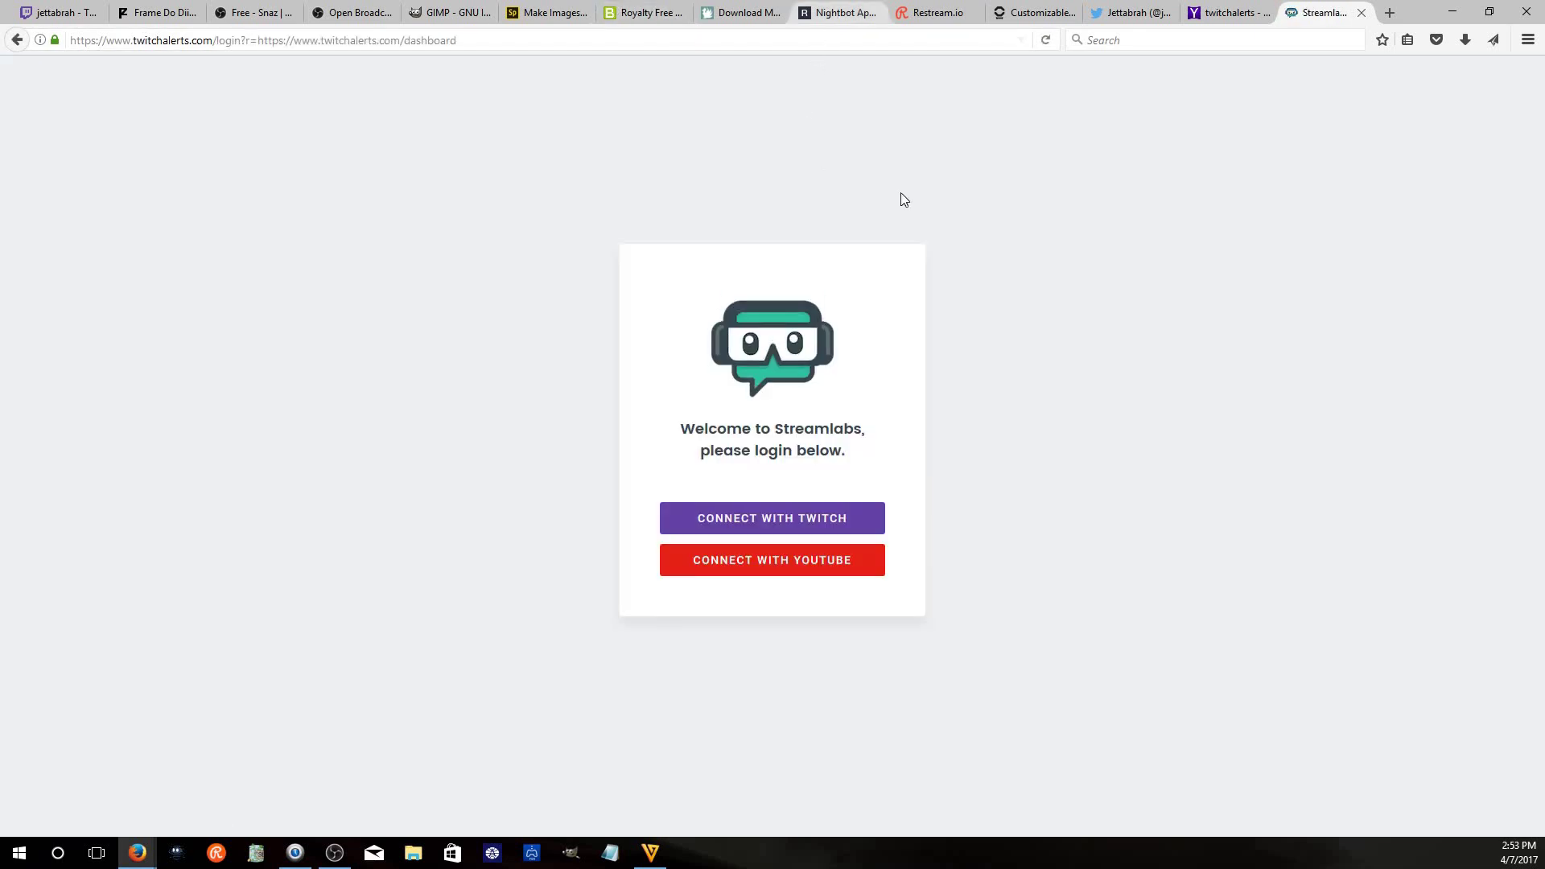
click(843, 515)
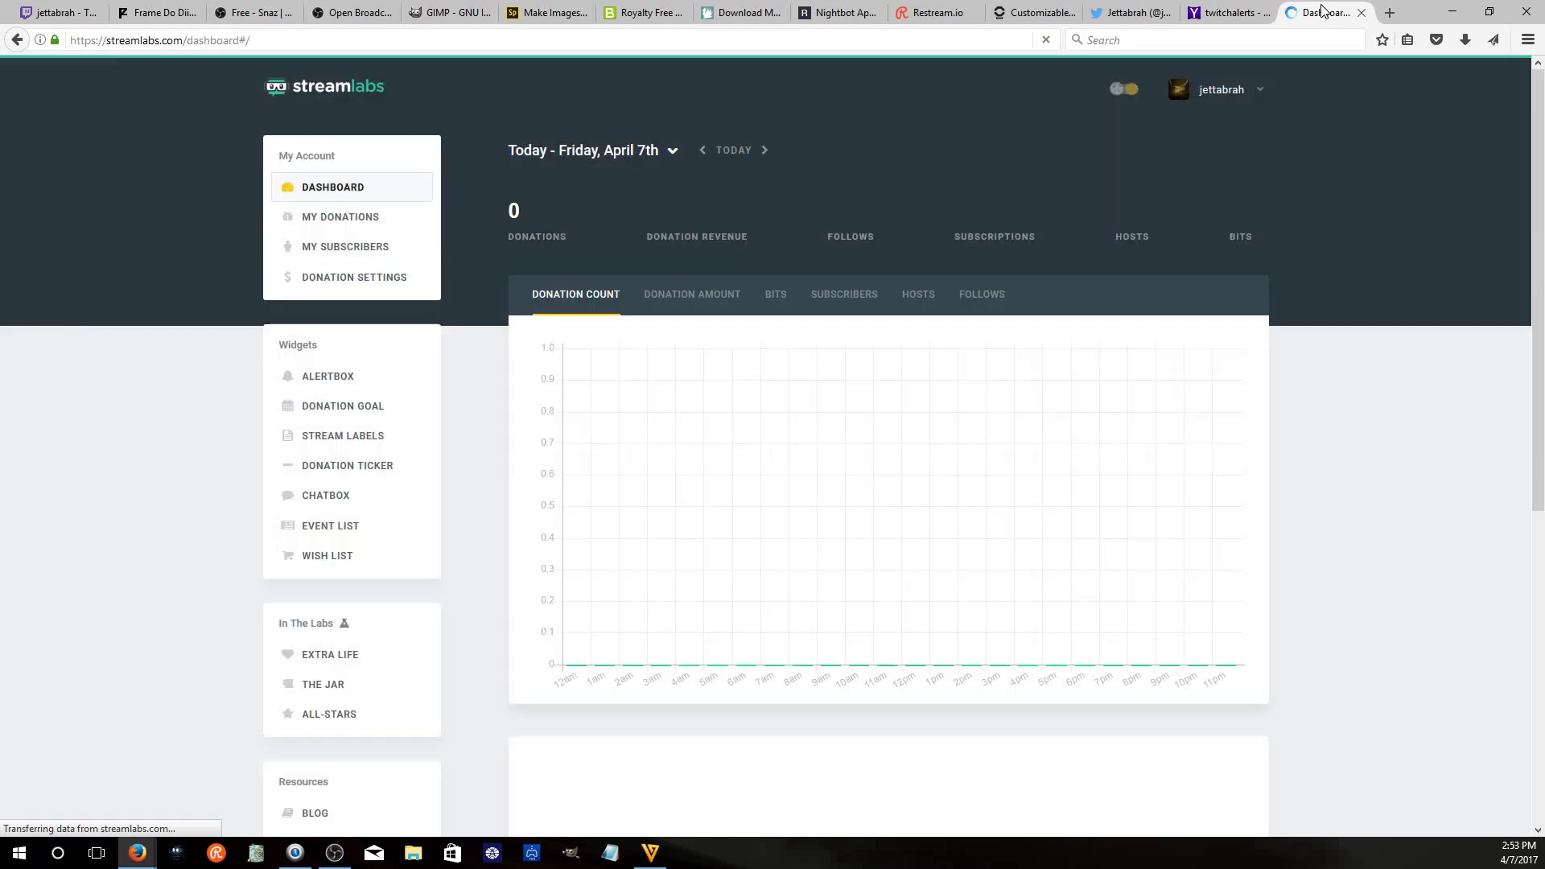
click(1231, 13)
click(1266, 13)
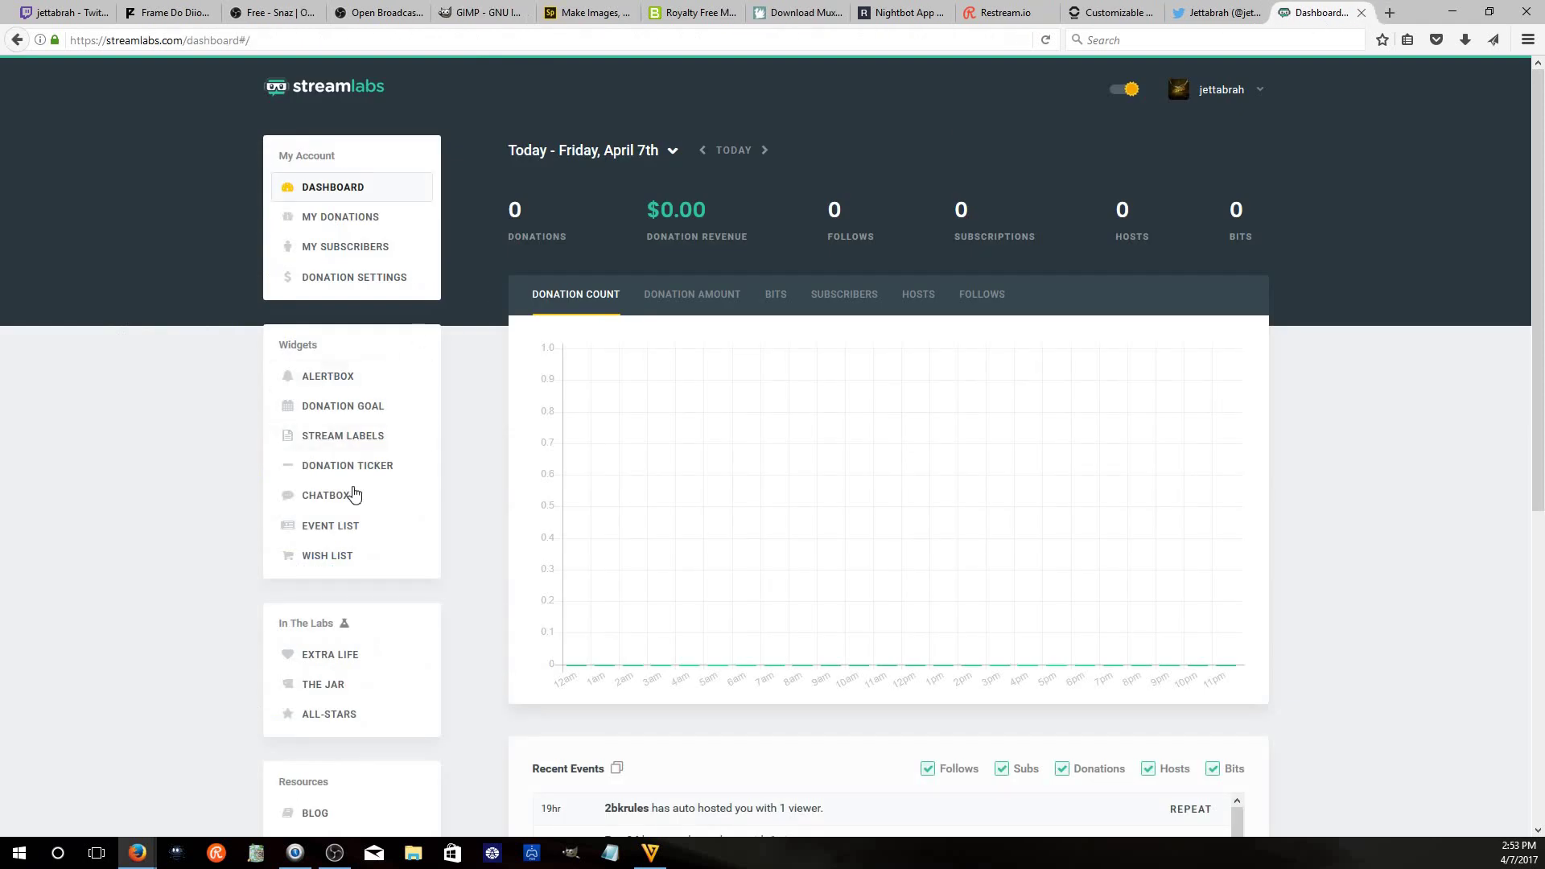
Open the Streamlabs Alertbox, examine the follow alert's layout, animation, image and sound settings, and reveal the widget URL
click(394, 385)
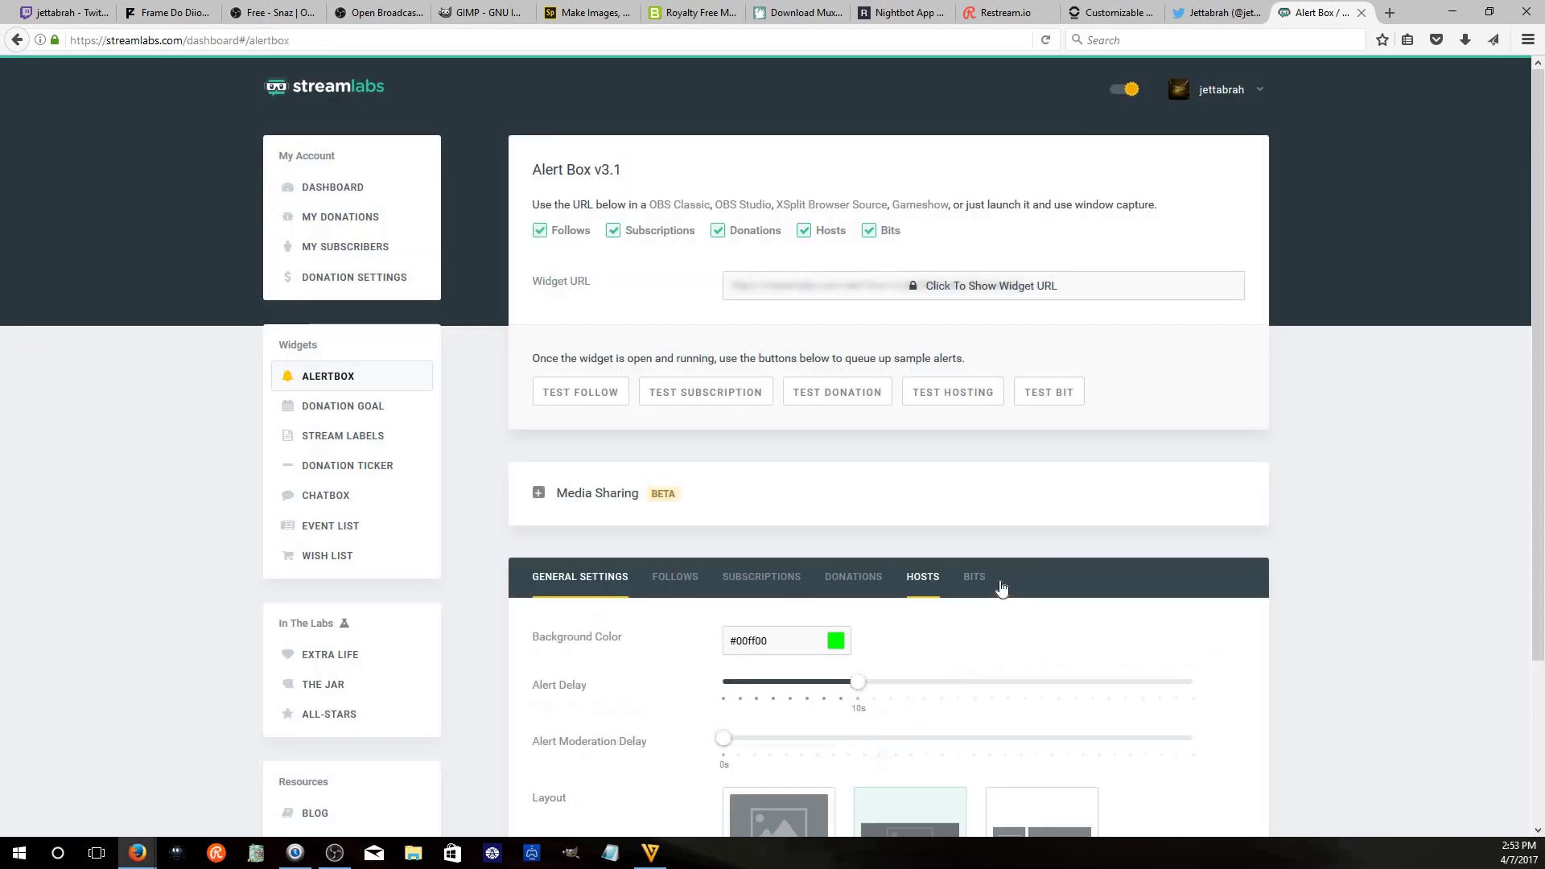
scroll(489, 400, down, 3)
click(682, 387)
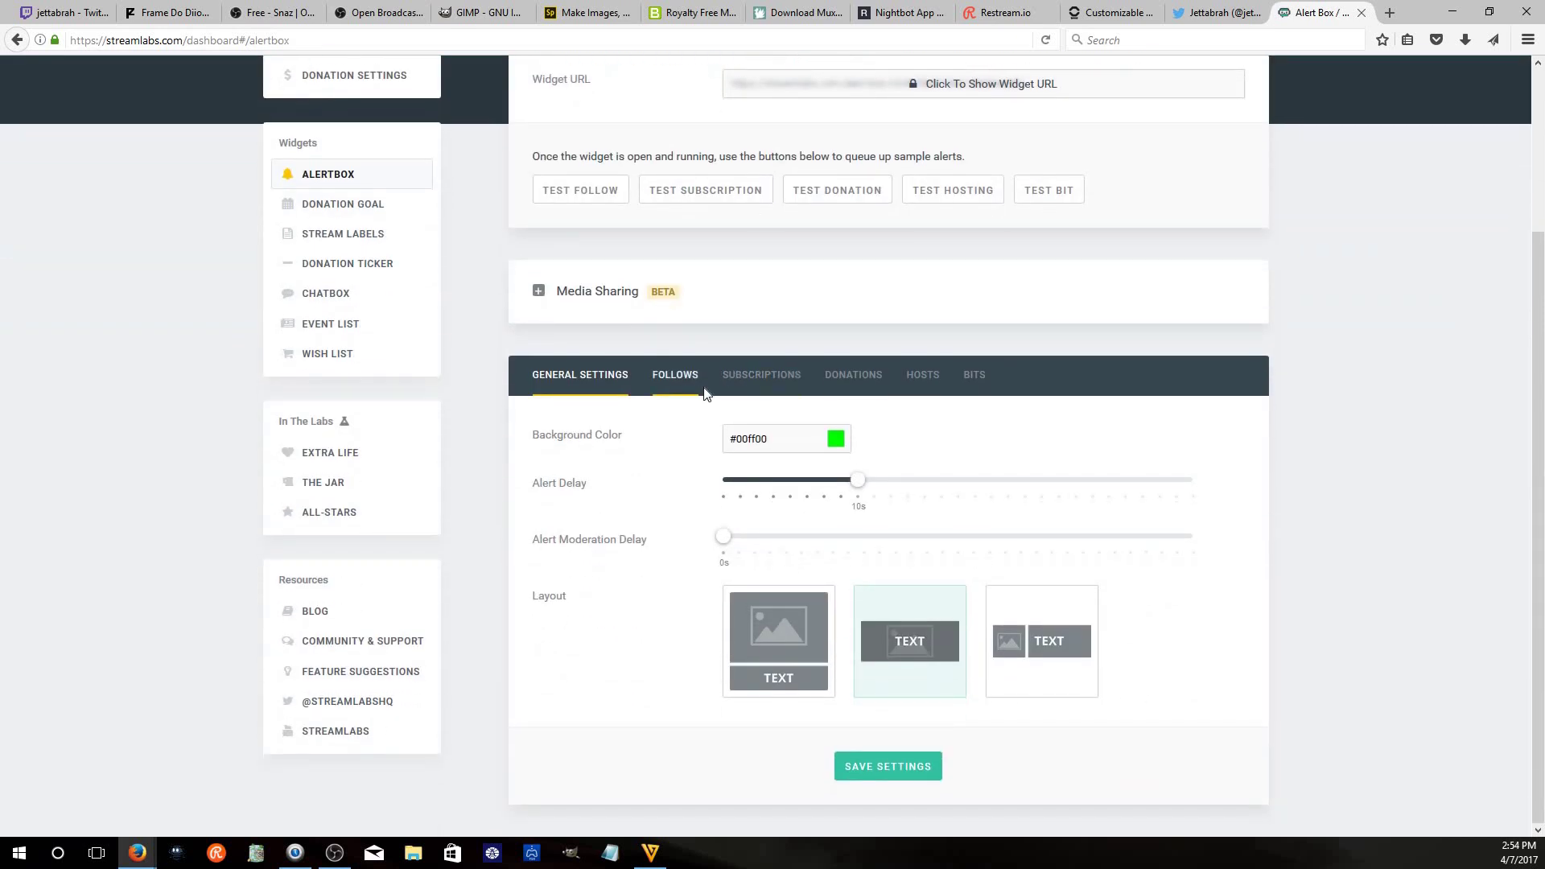
scroll(990, 632, down, 1)
scroll(990, 631, down, 3)
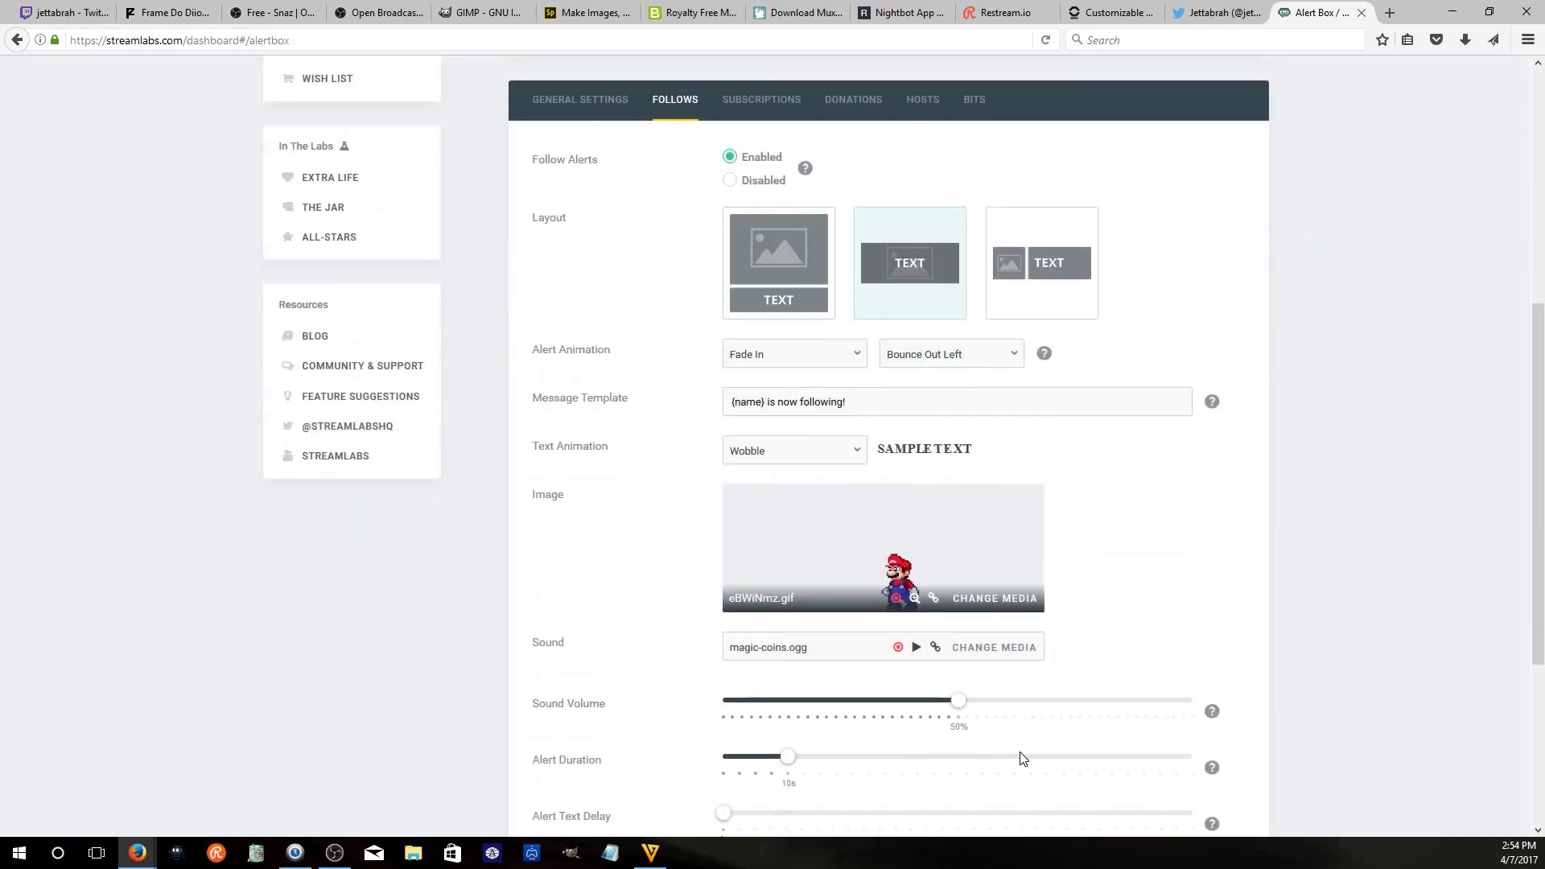
scroll(385, 435, up, 4)
scroll(385, 434, up, 3)
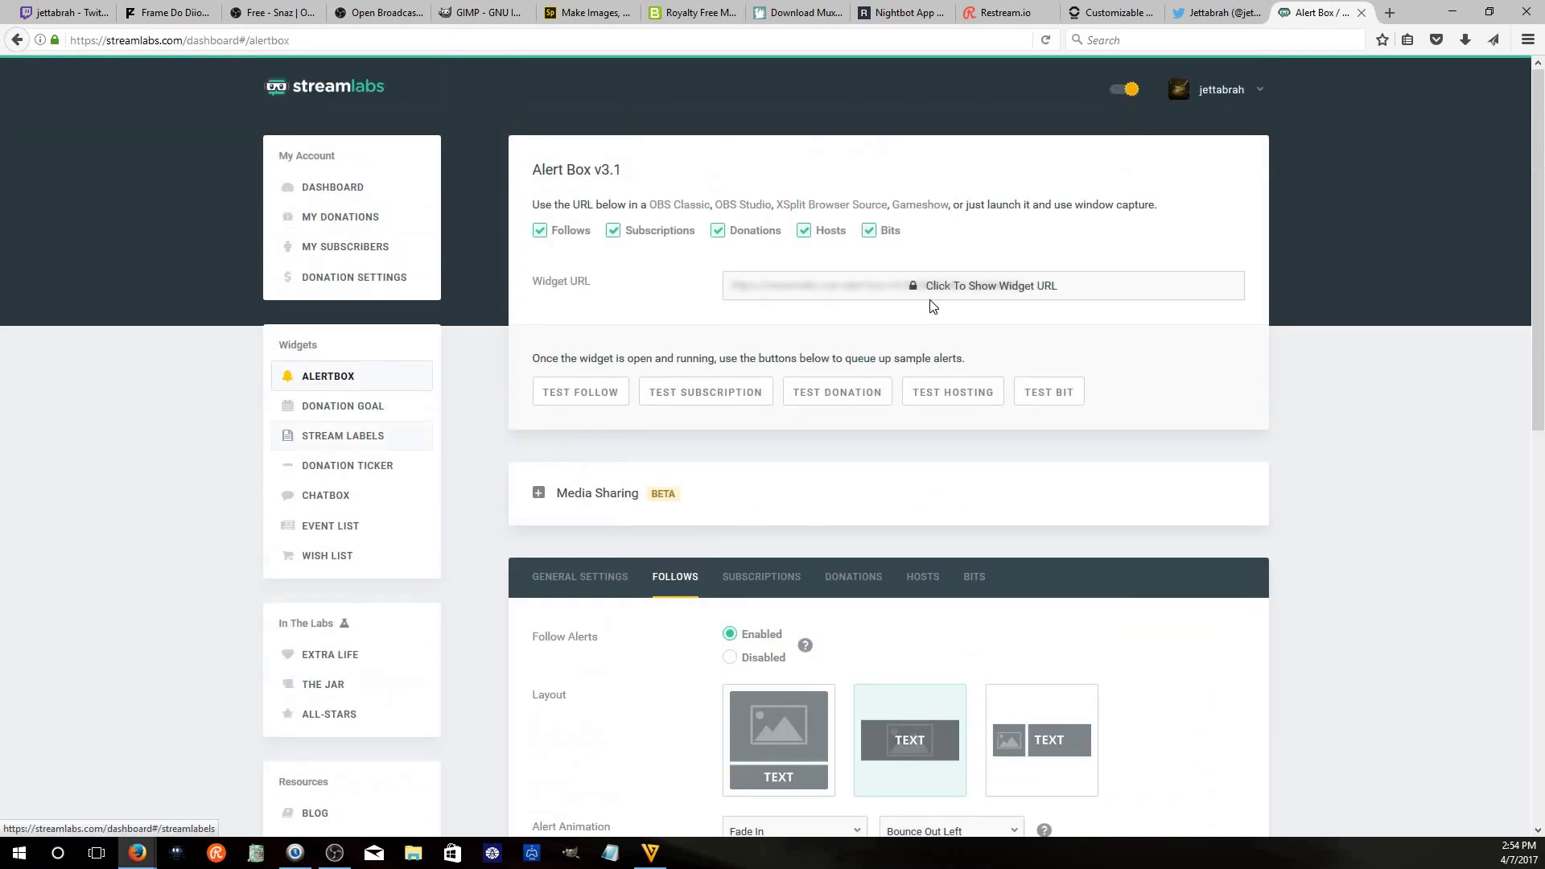
click(914, 276)
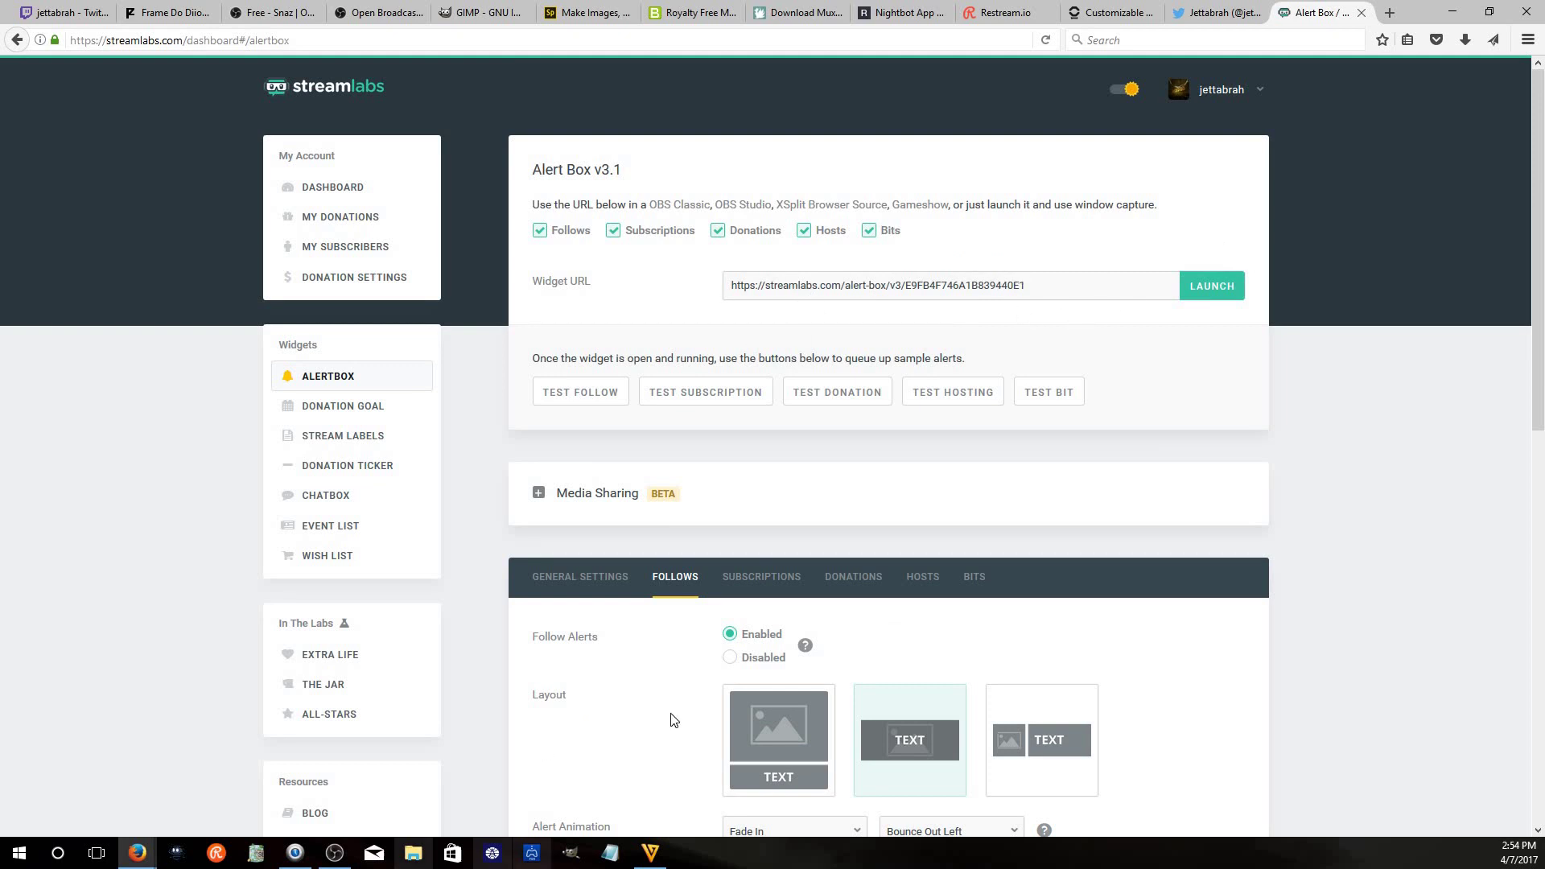
Switch to OBS, try a new BrowserSource to view its properties, and remove it from the Twitch/YouTube scene
click(334, 861)
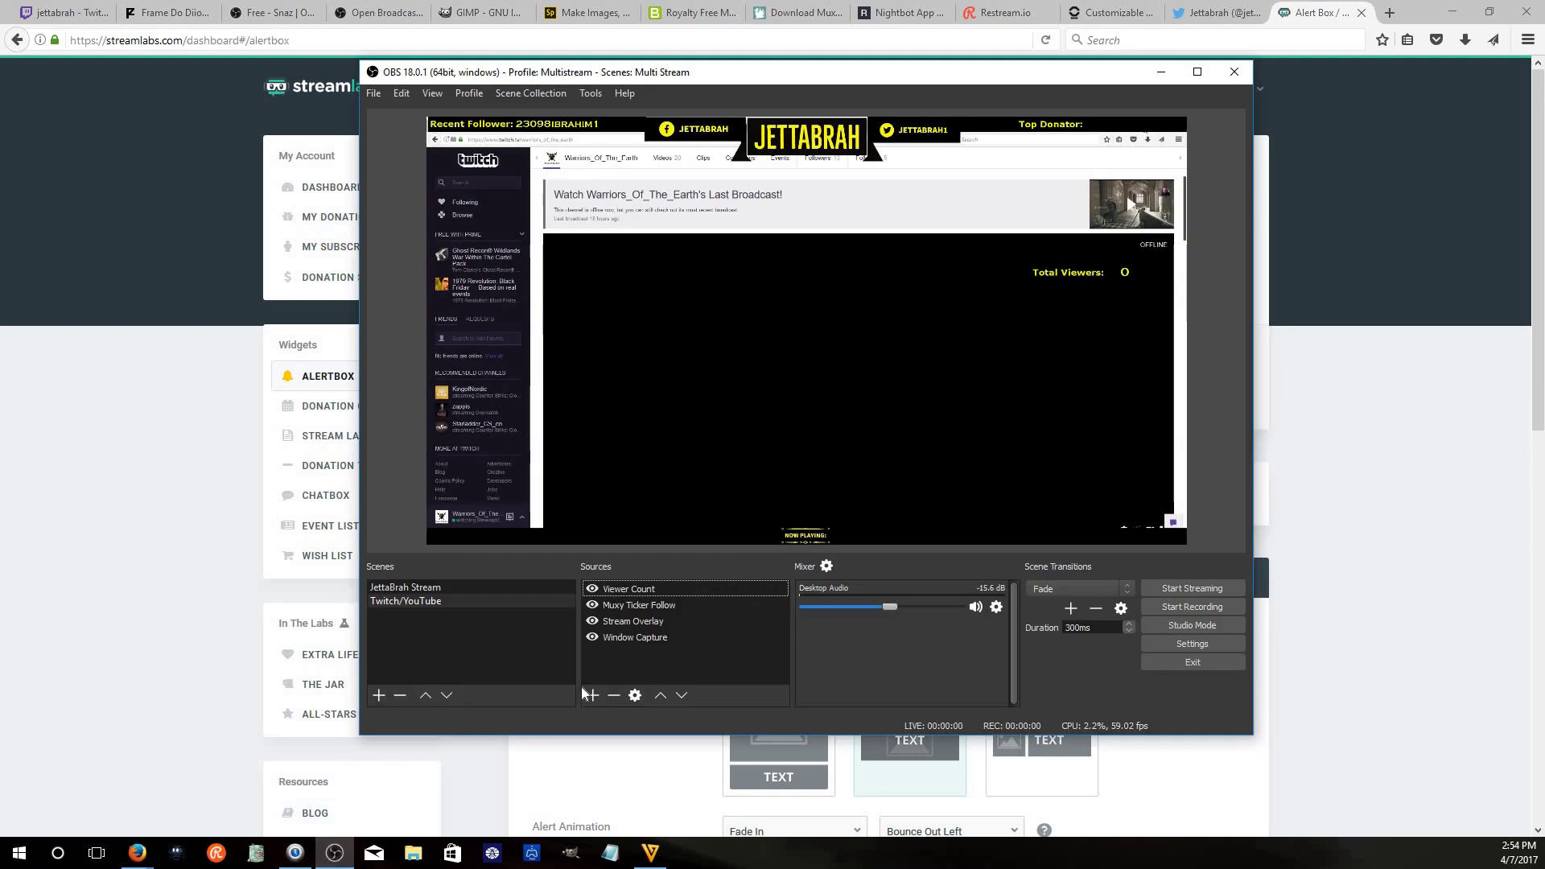
click(593, 695)
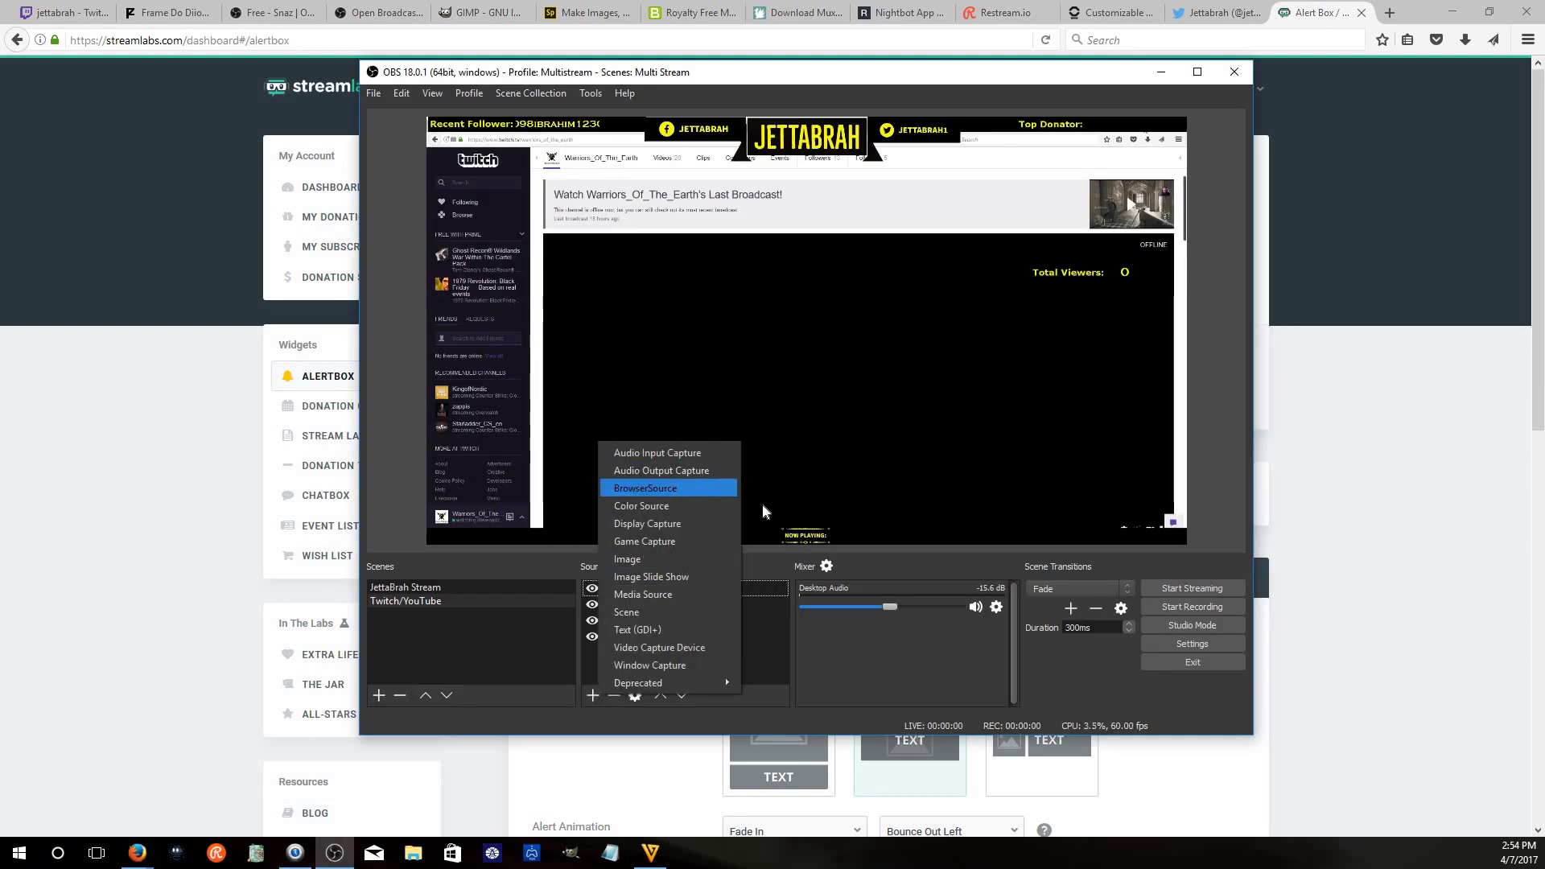
click(659, 488)
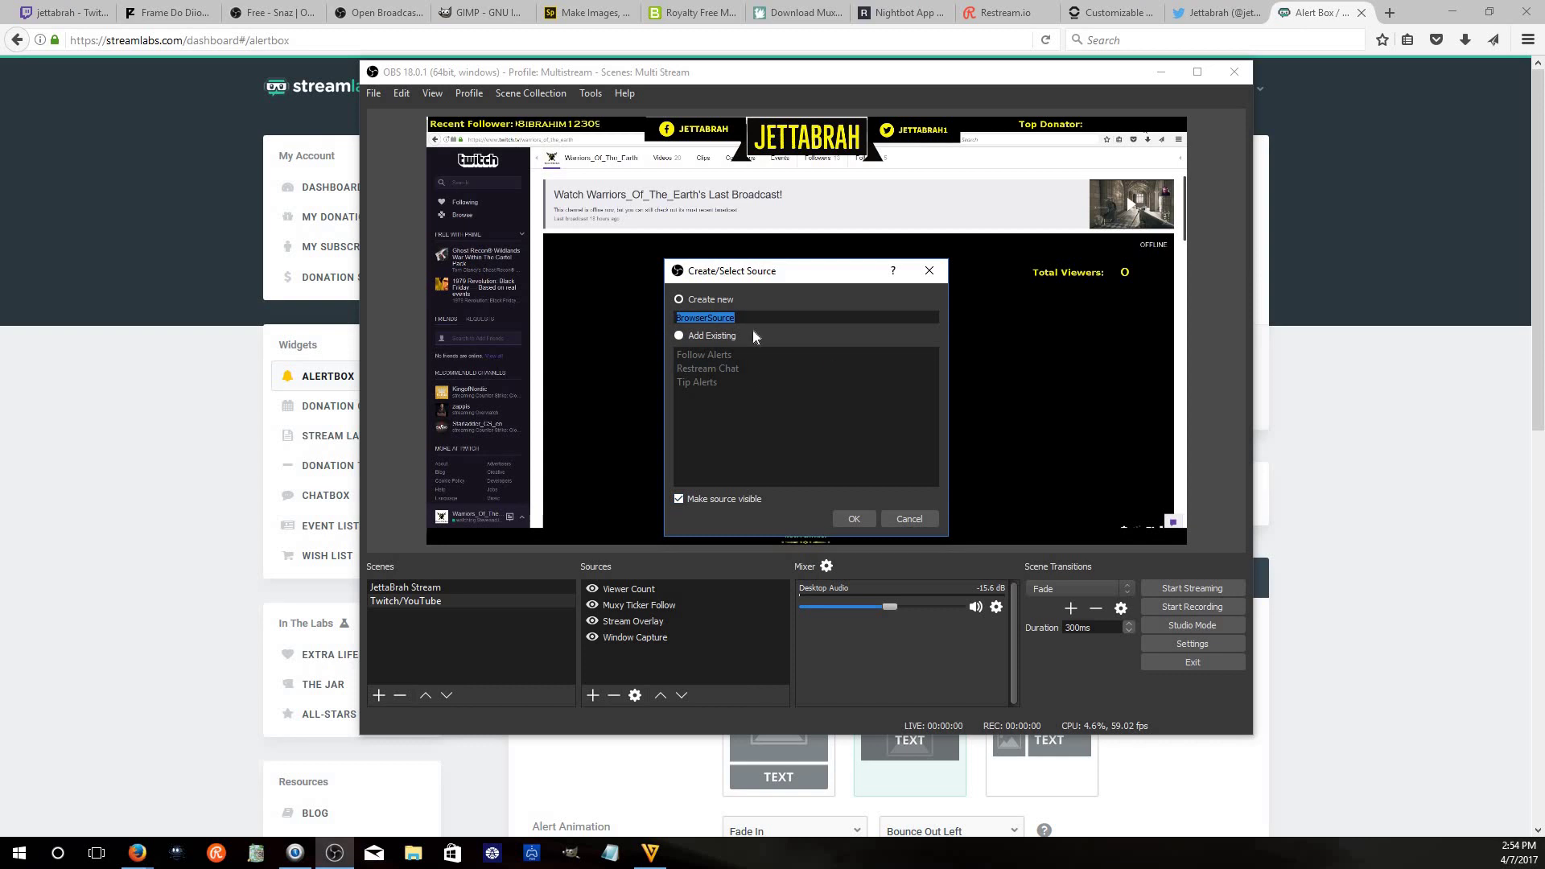
click(859, 517)
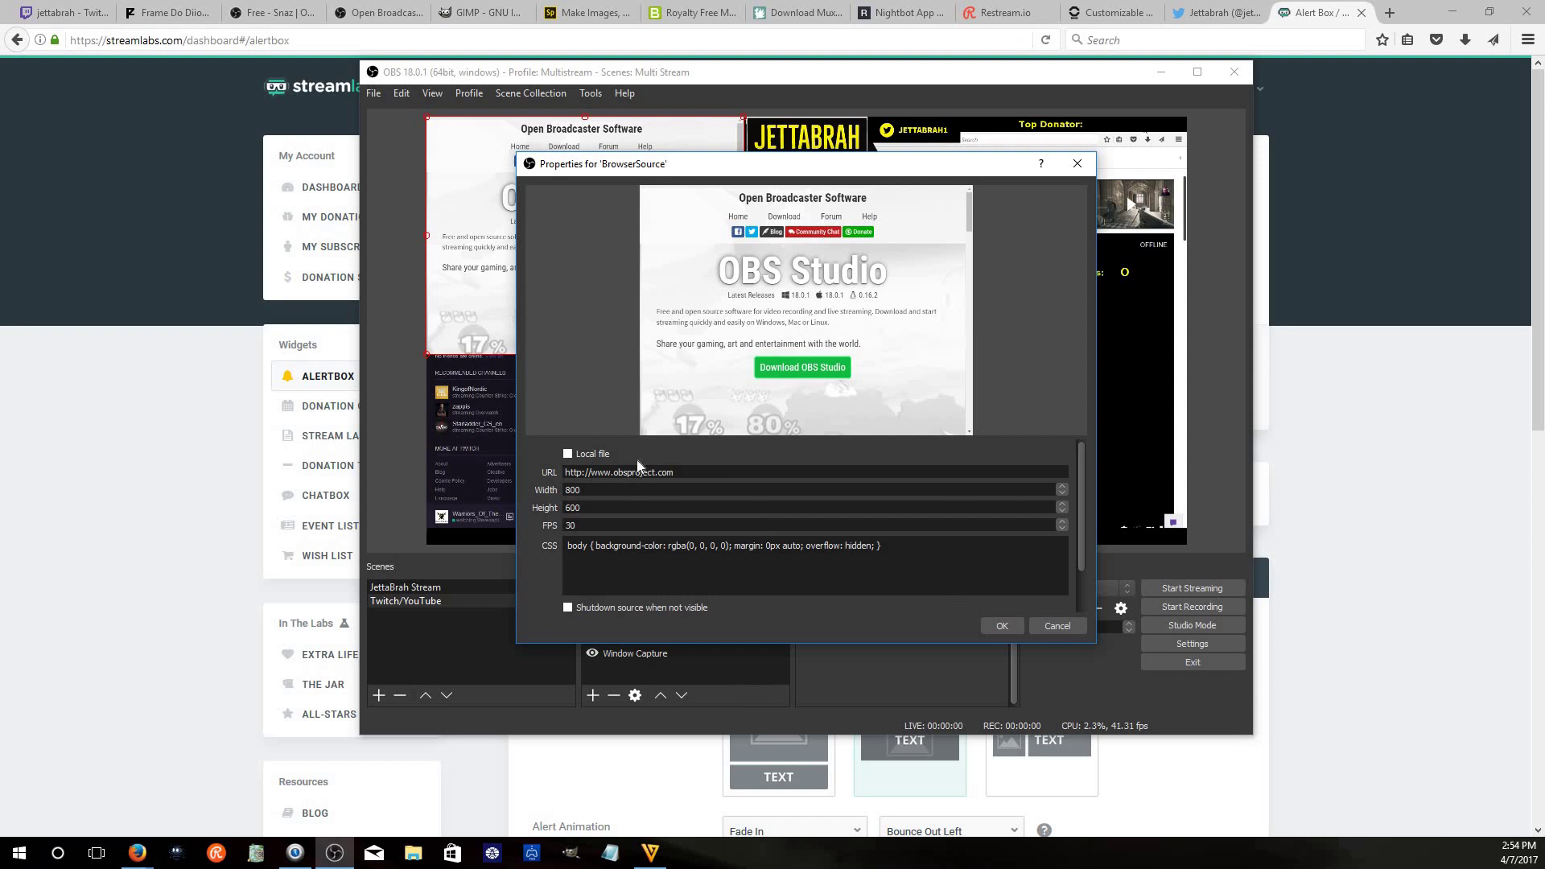
click(1057, 627)
click(615, 696)
click(863, 426)
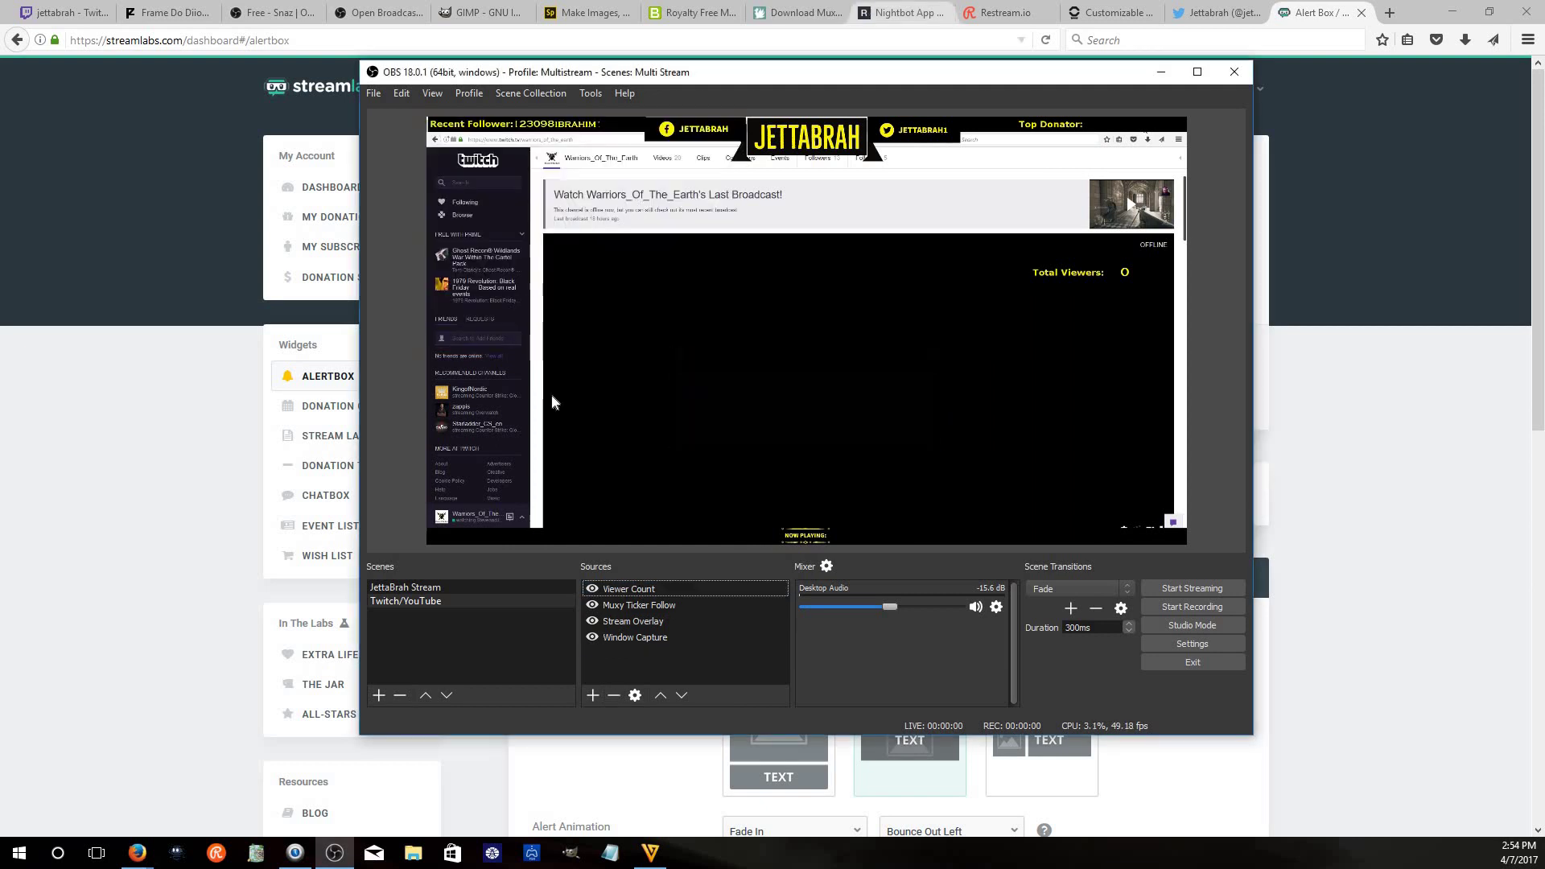
Add the existing Follow Alerts browser source to the Twitch/YouTube scene, shrink it to about half size and place it over the Twitch sidebar
click(597, 697)
click(672, 496)
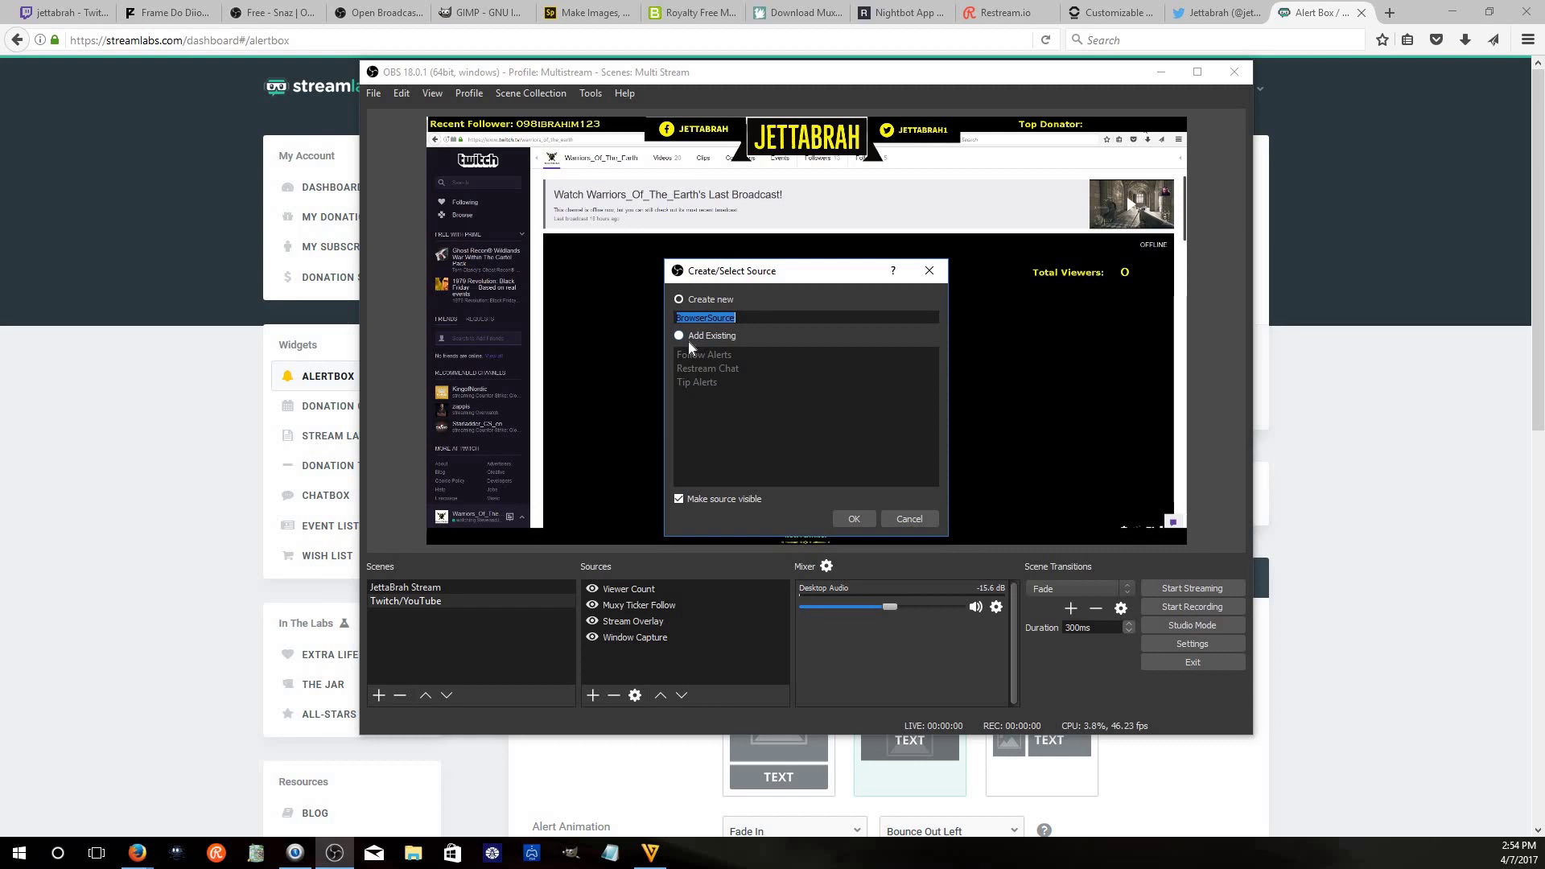
click(703, 355)
click(853, 519)
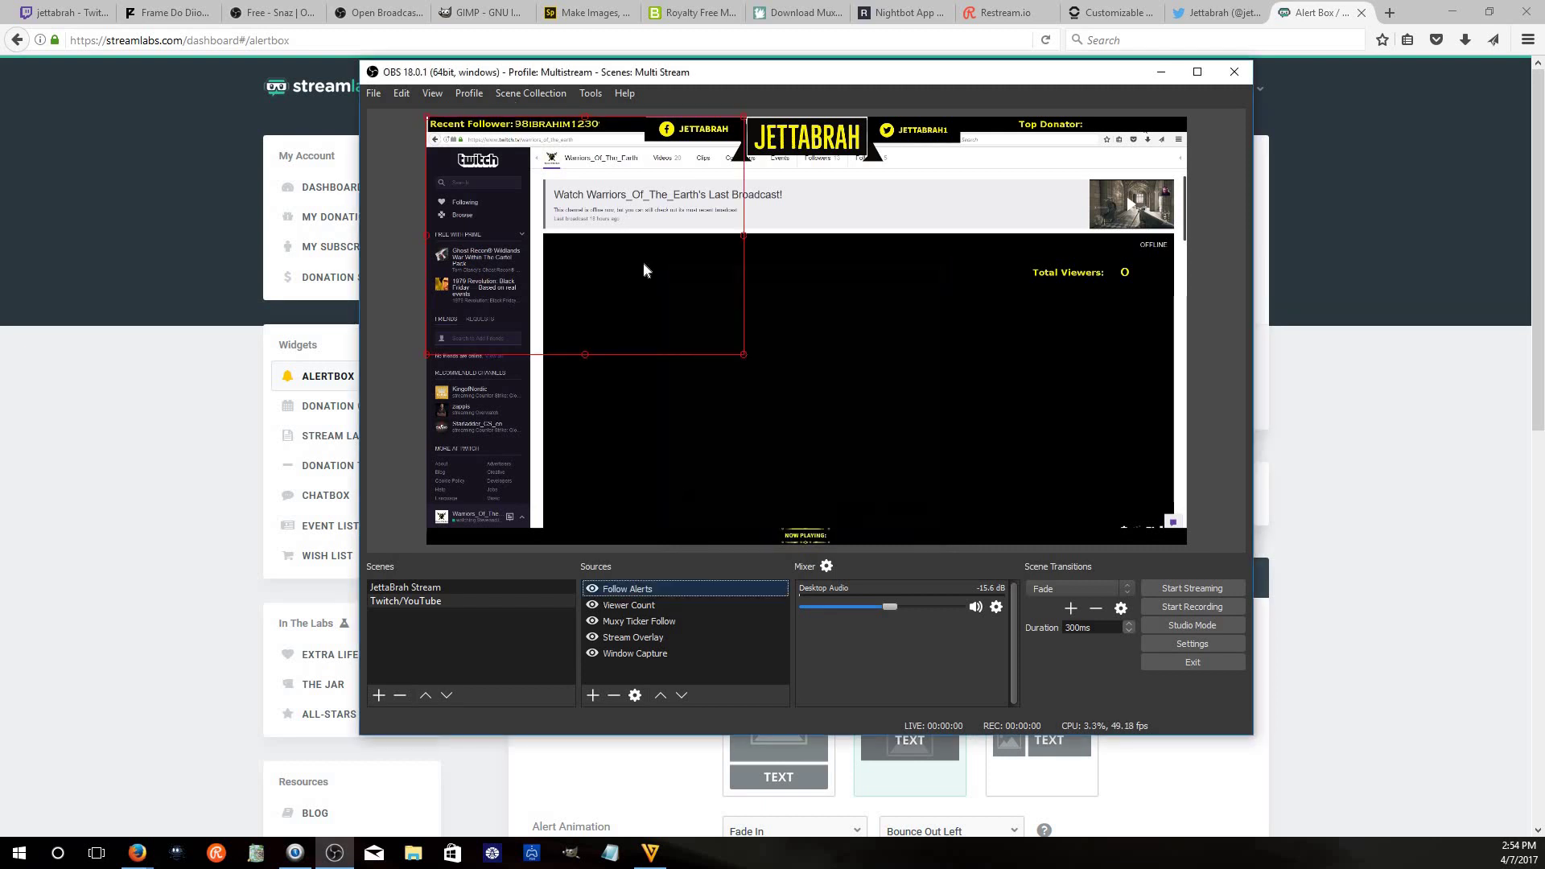
drag(742, 353, 586, 236)
drag(568, 124, 561, 176)
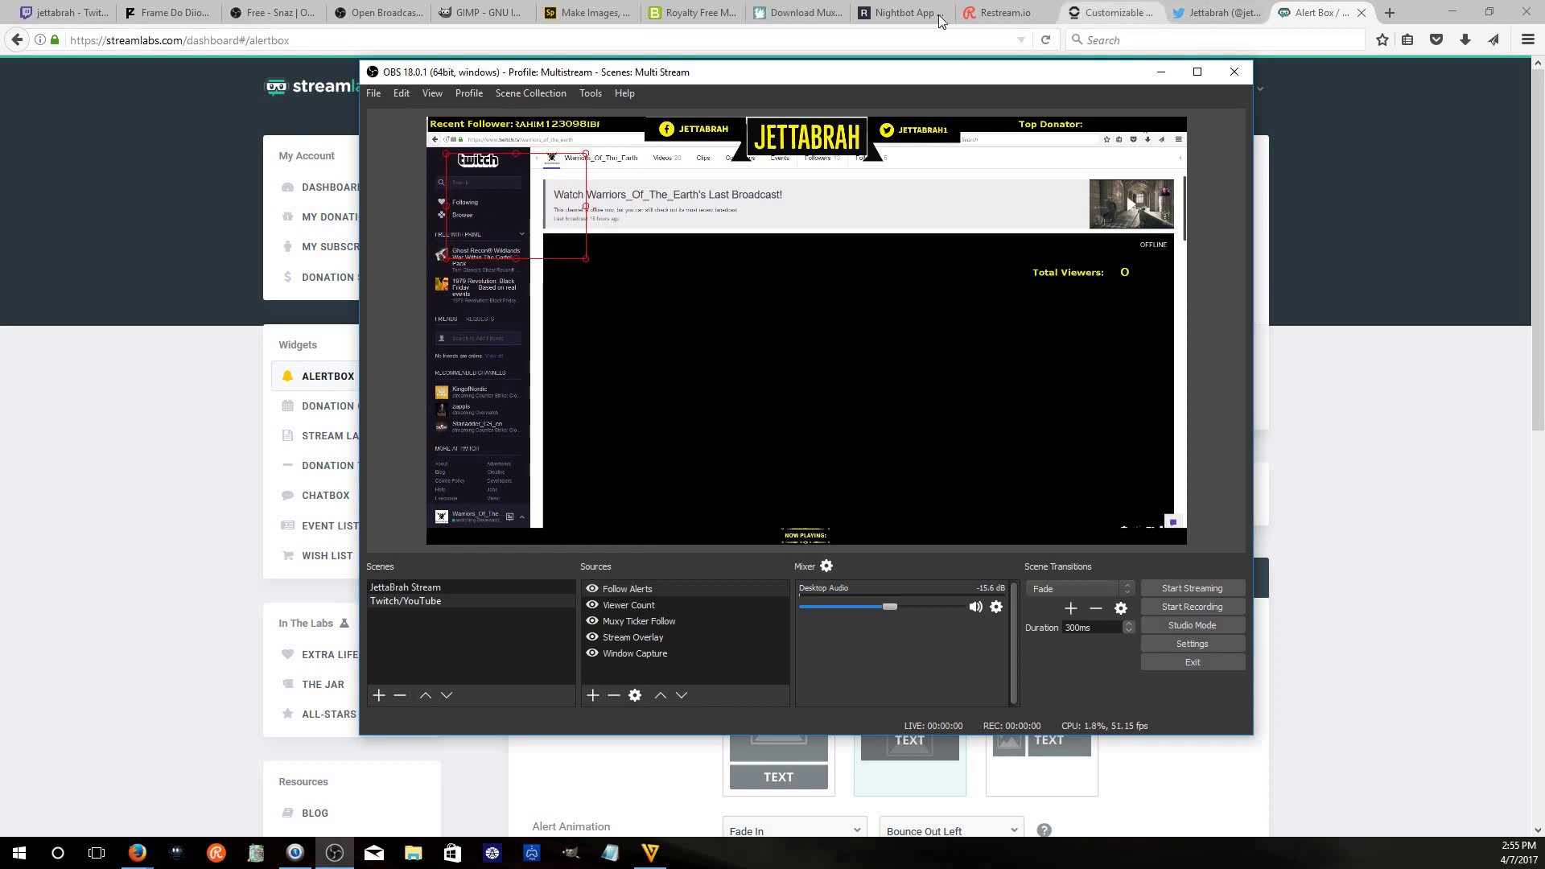
Send a test follow alert from Streamlabs, view it in OBS, and move the Follow Alerts source up to the preview's upper-left corner
click(127, 148)
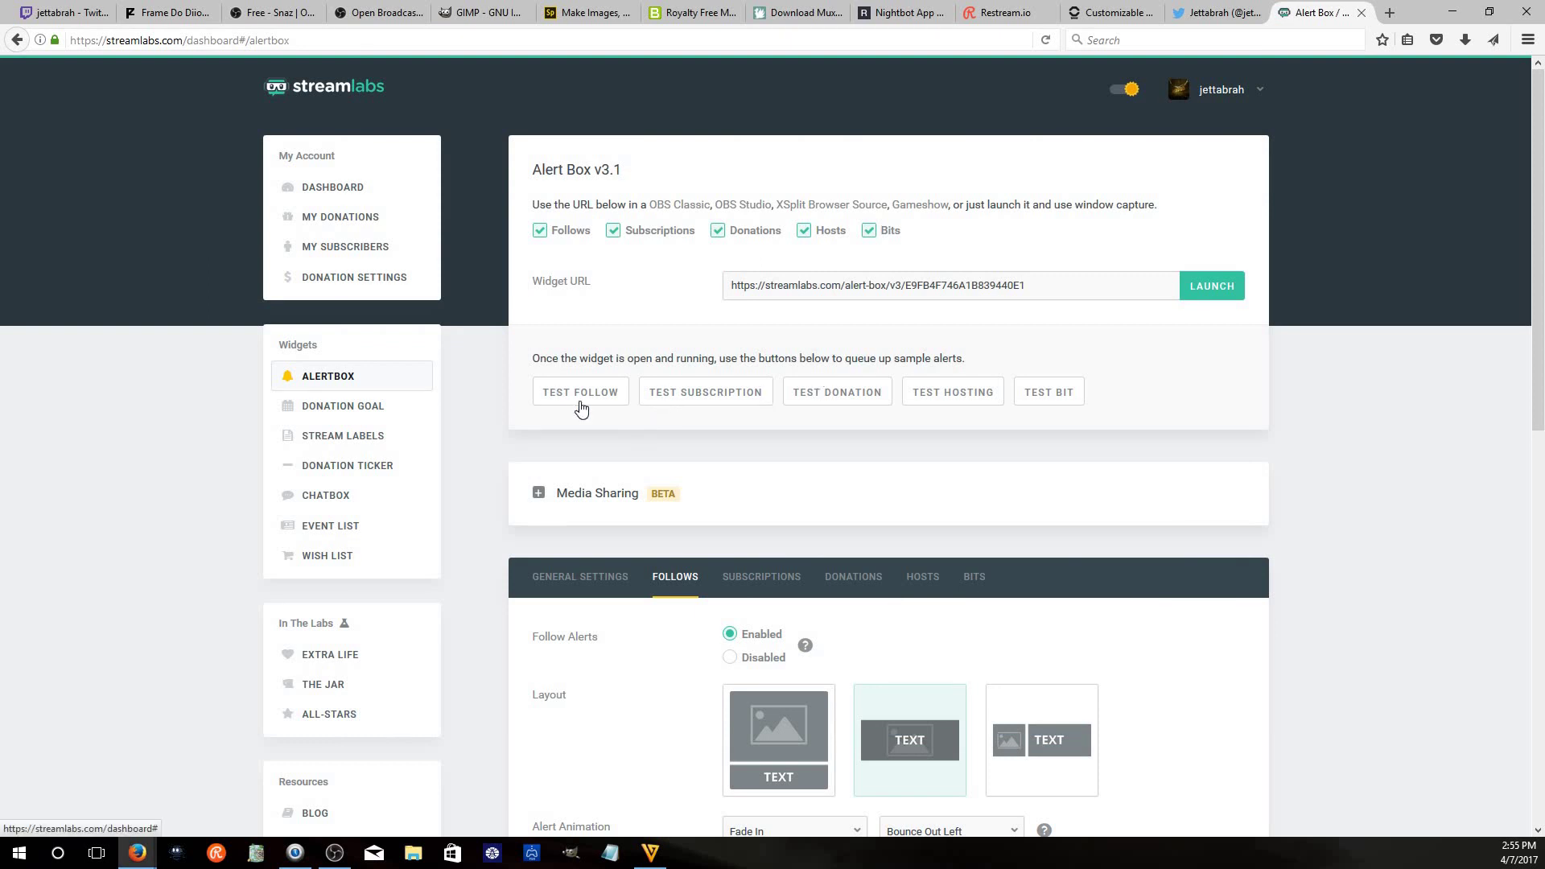
click(581, 405)
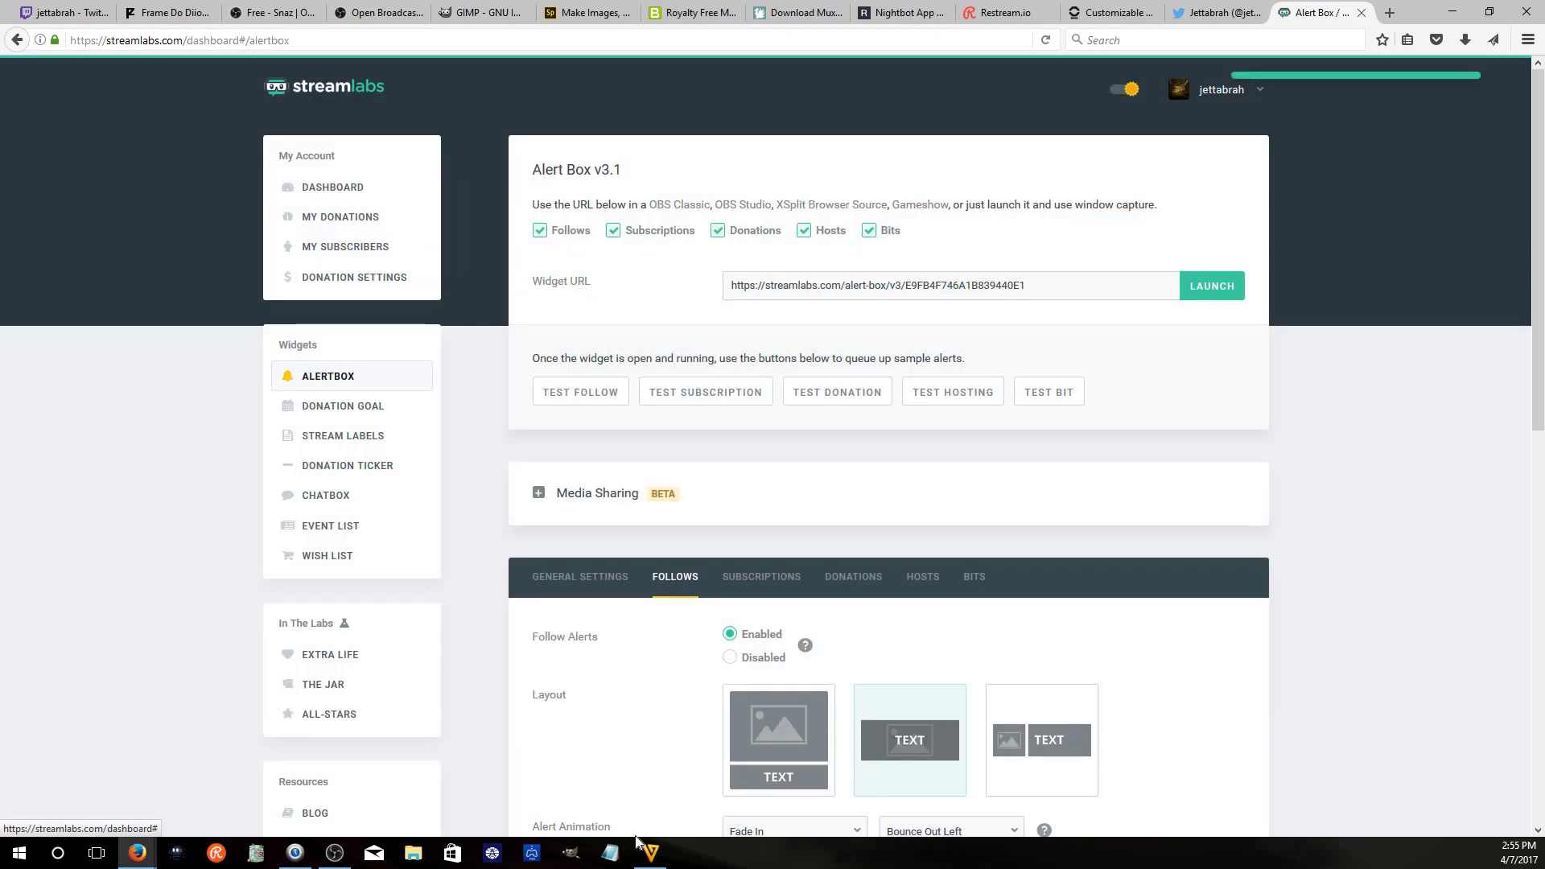
click(329, 856)
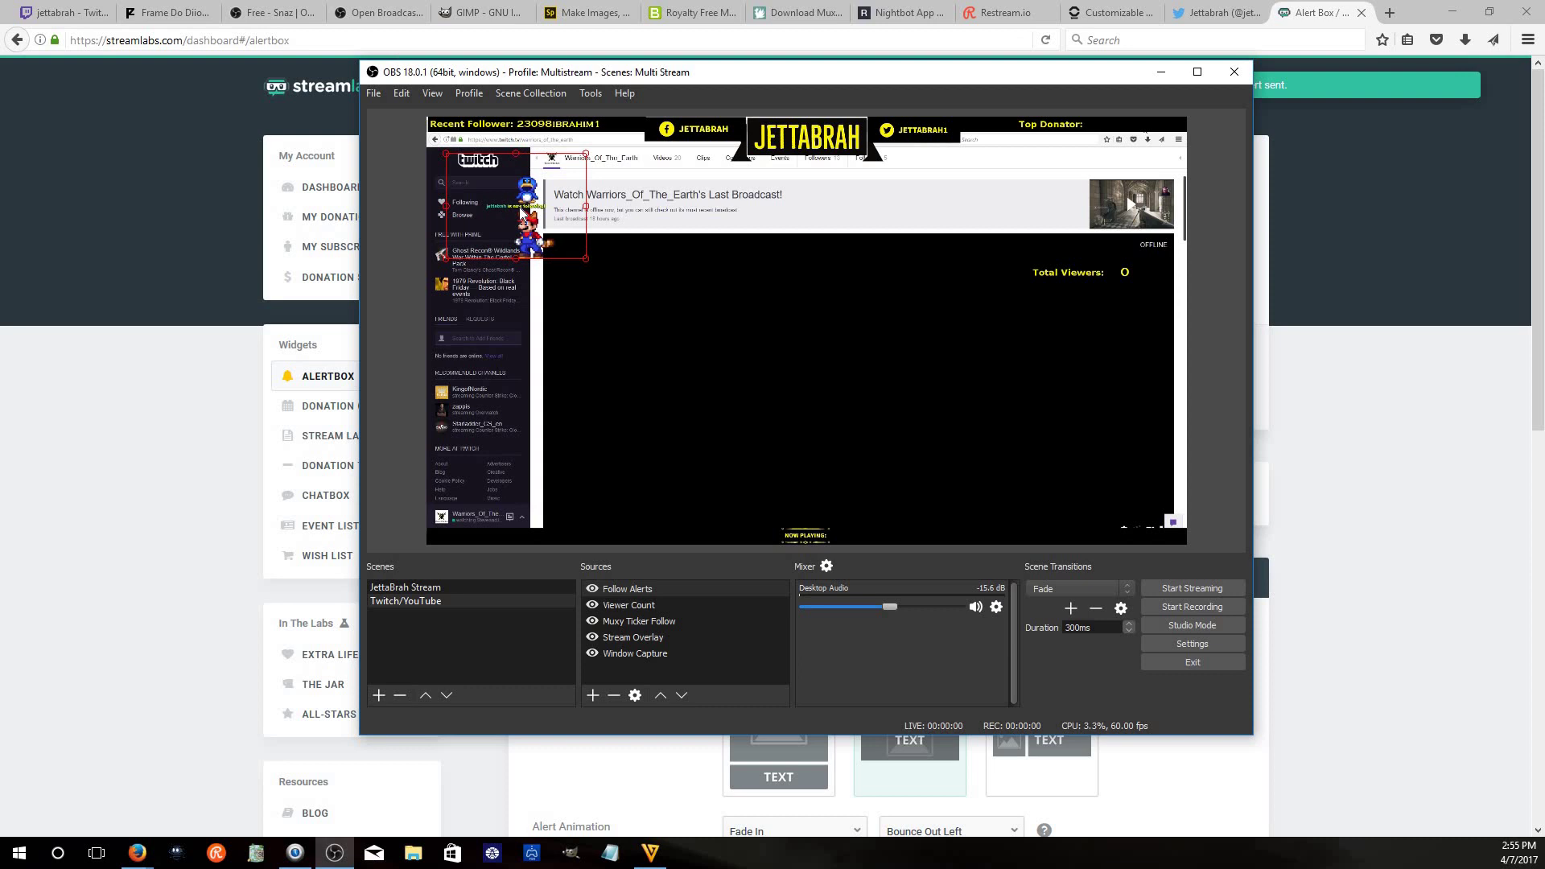
drag(509, 162, 473, 102)
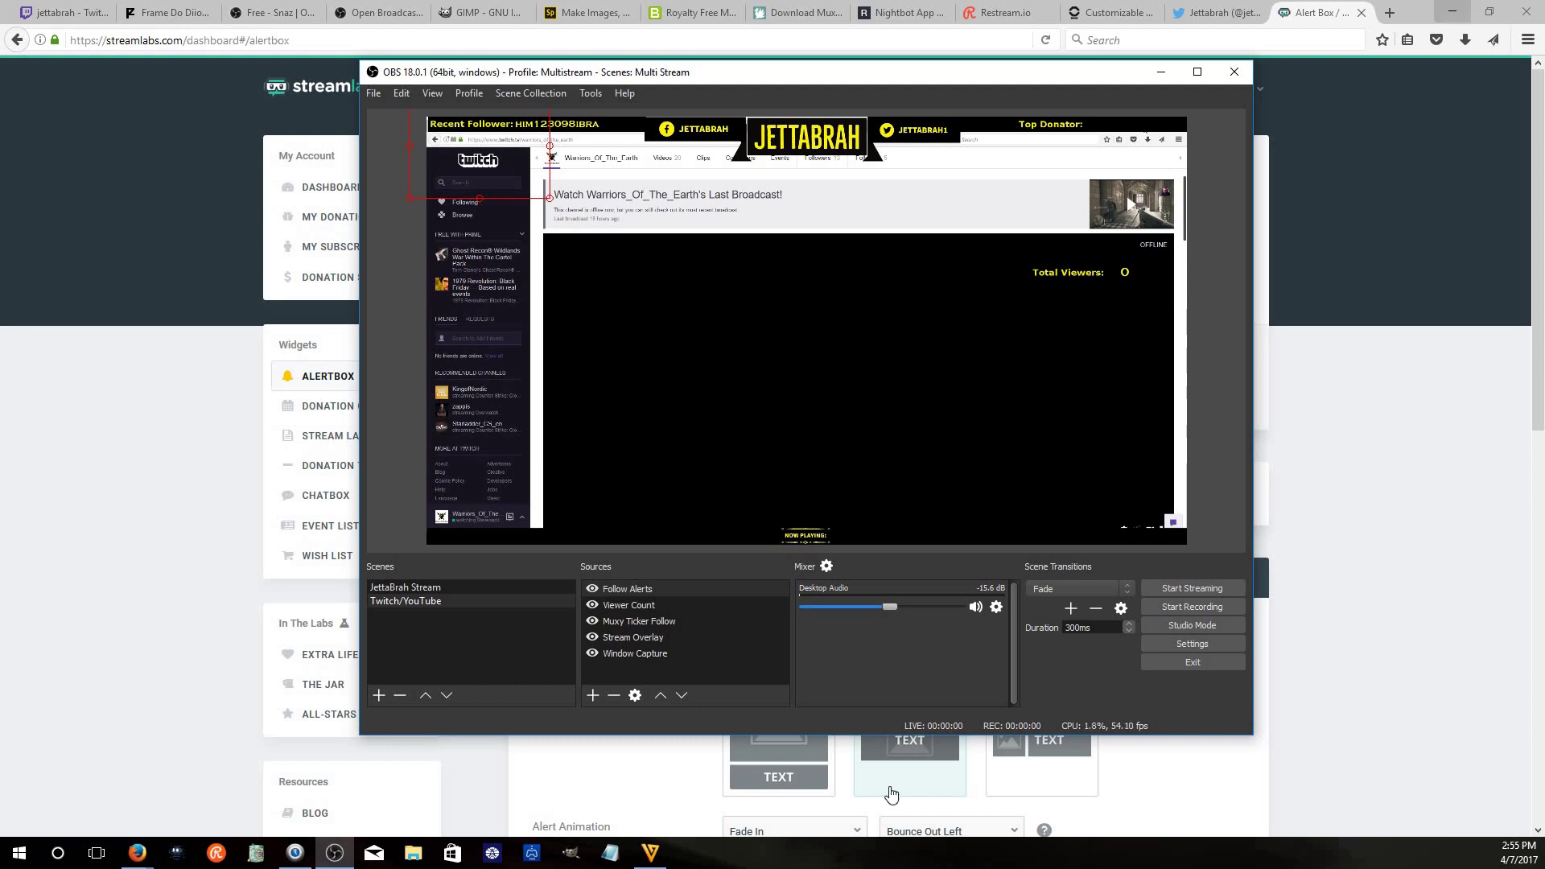
click(592, 695)
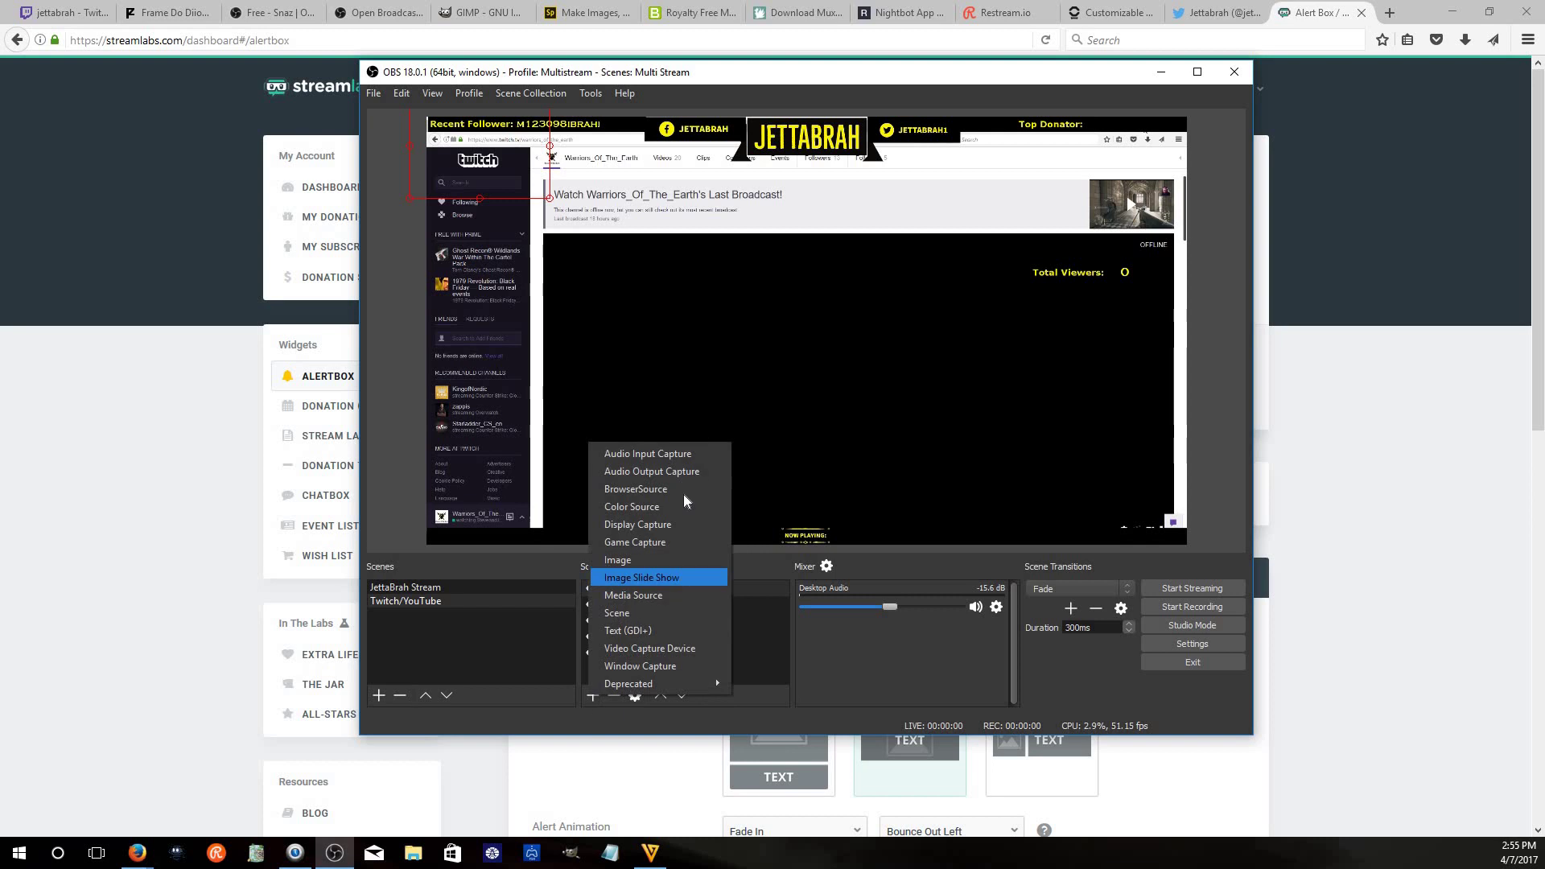
click(684, 494)
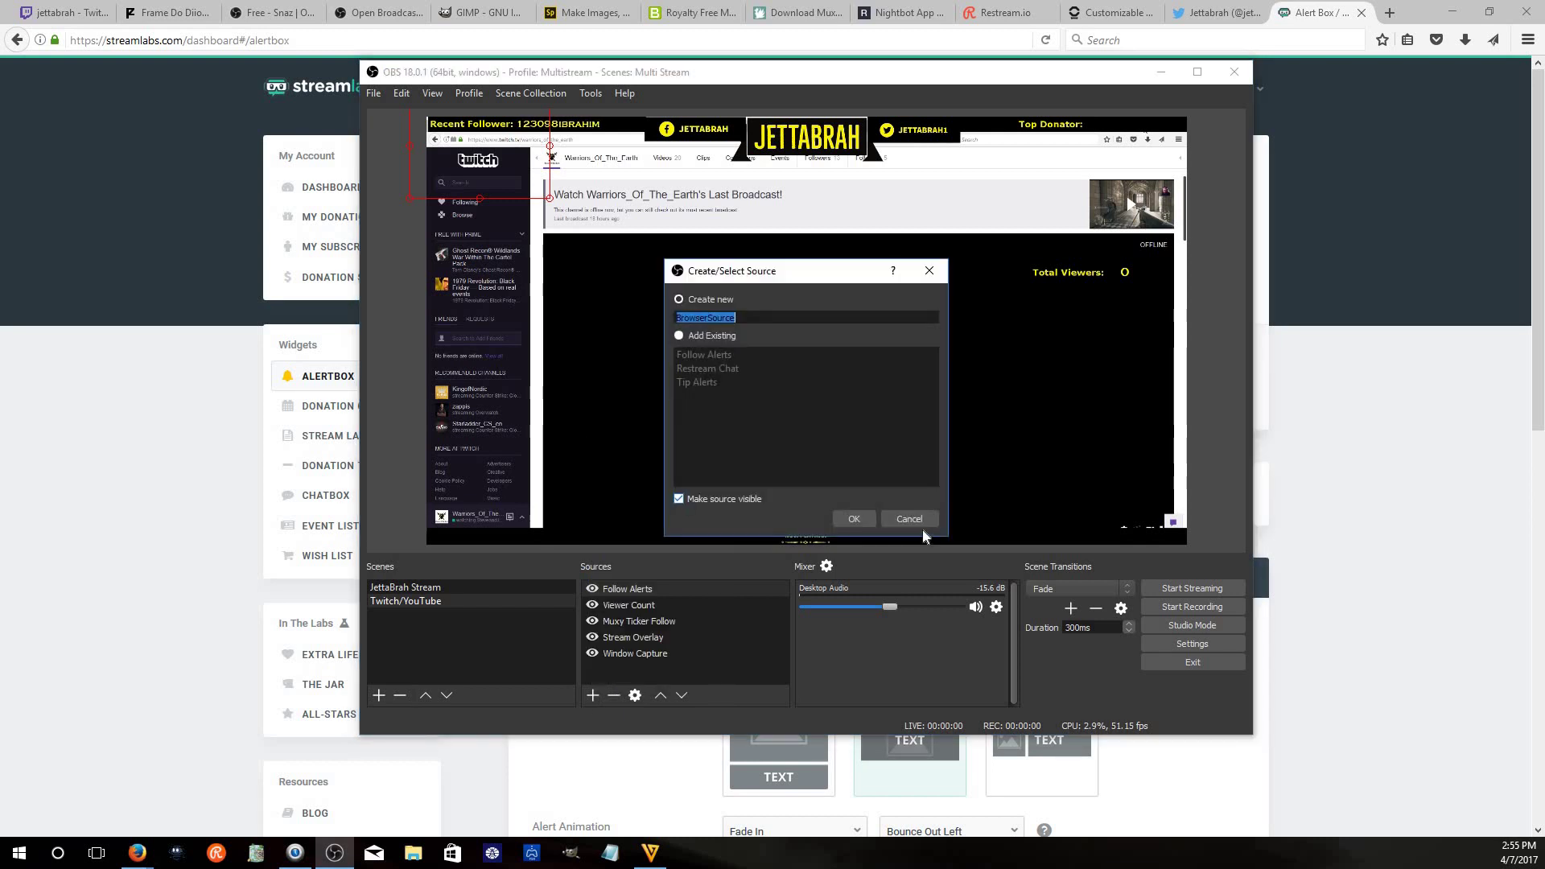
key(Return)
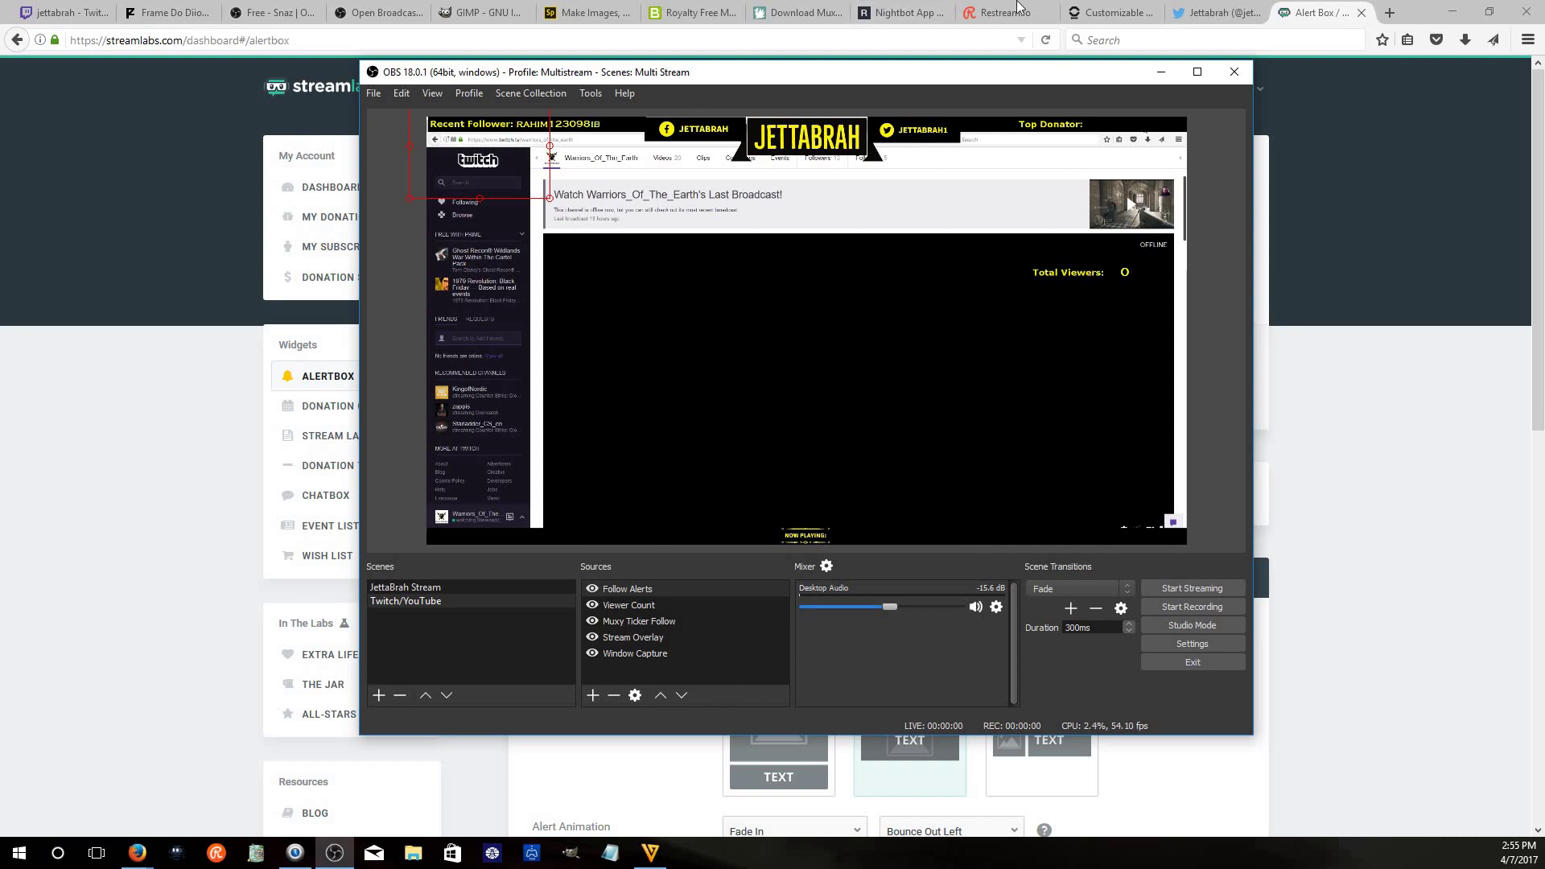
Examine the Restream chat client's connected channels and its Embed chat in stream settings with the browser plugin URL, then close the settings
click(995, 17)
click(331, 86)
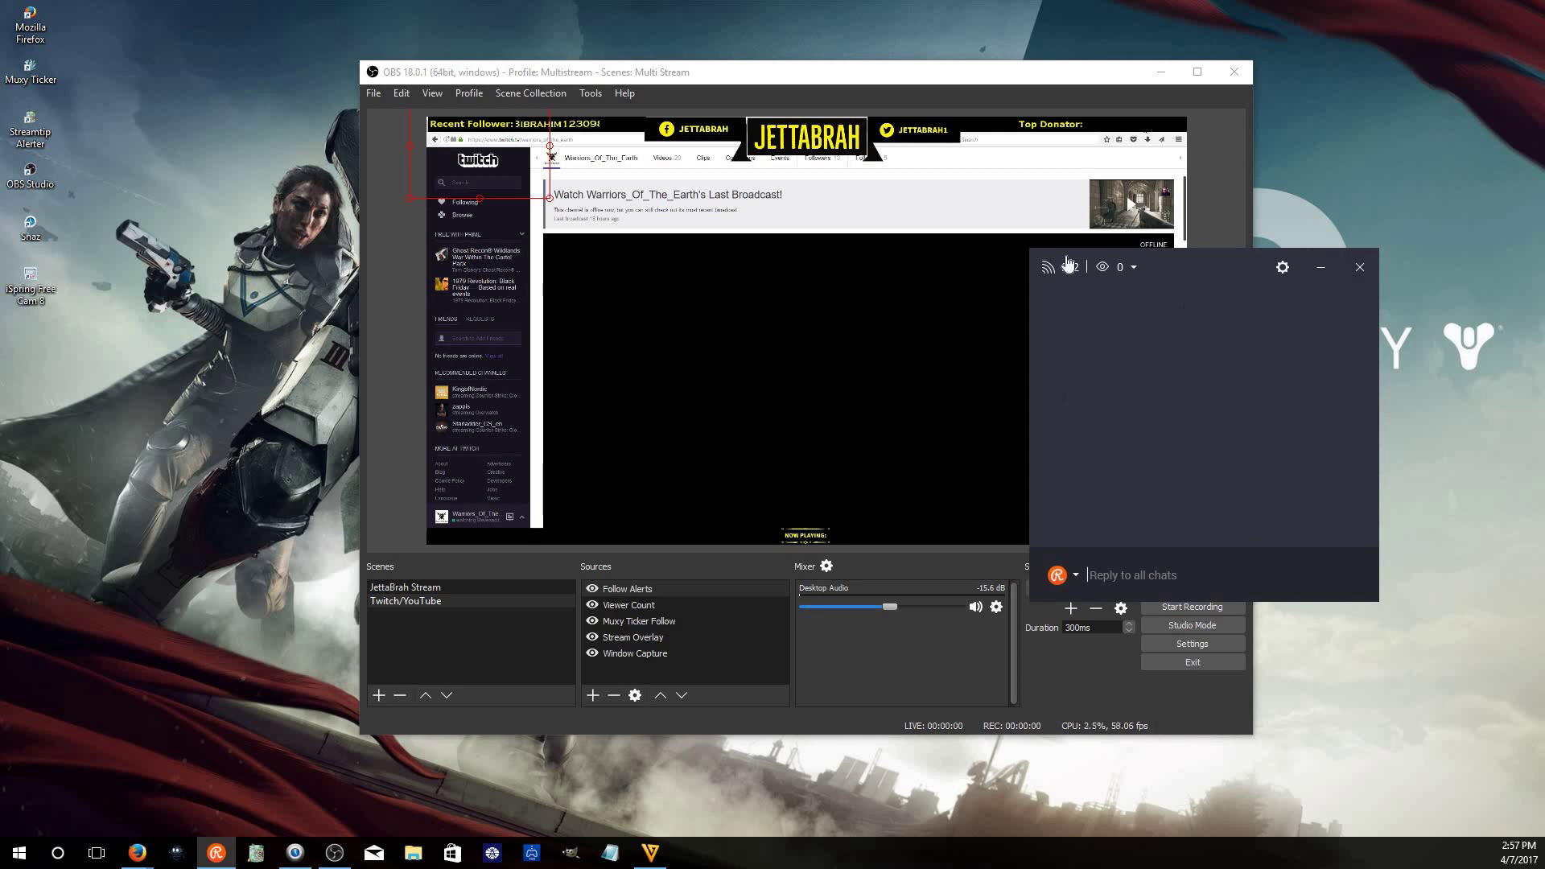
click(1133, 266)
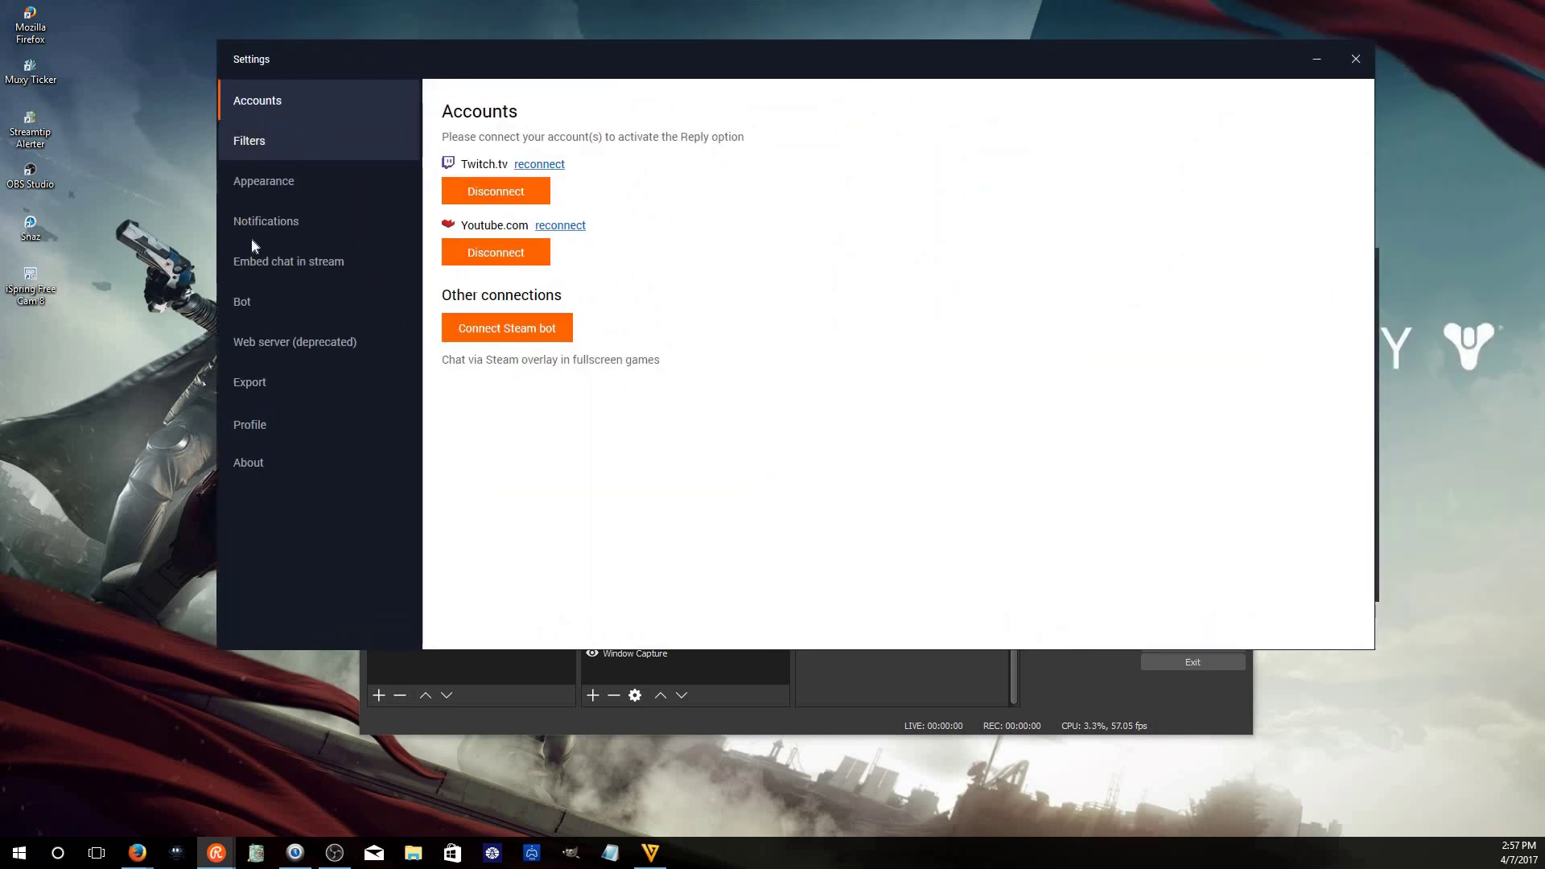
click(264, 264)
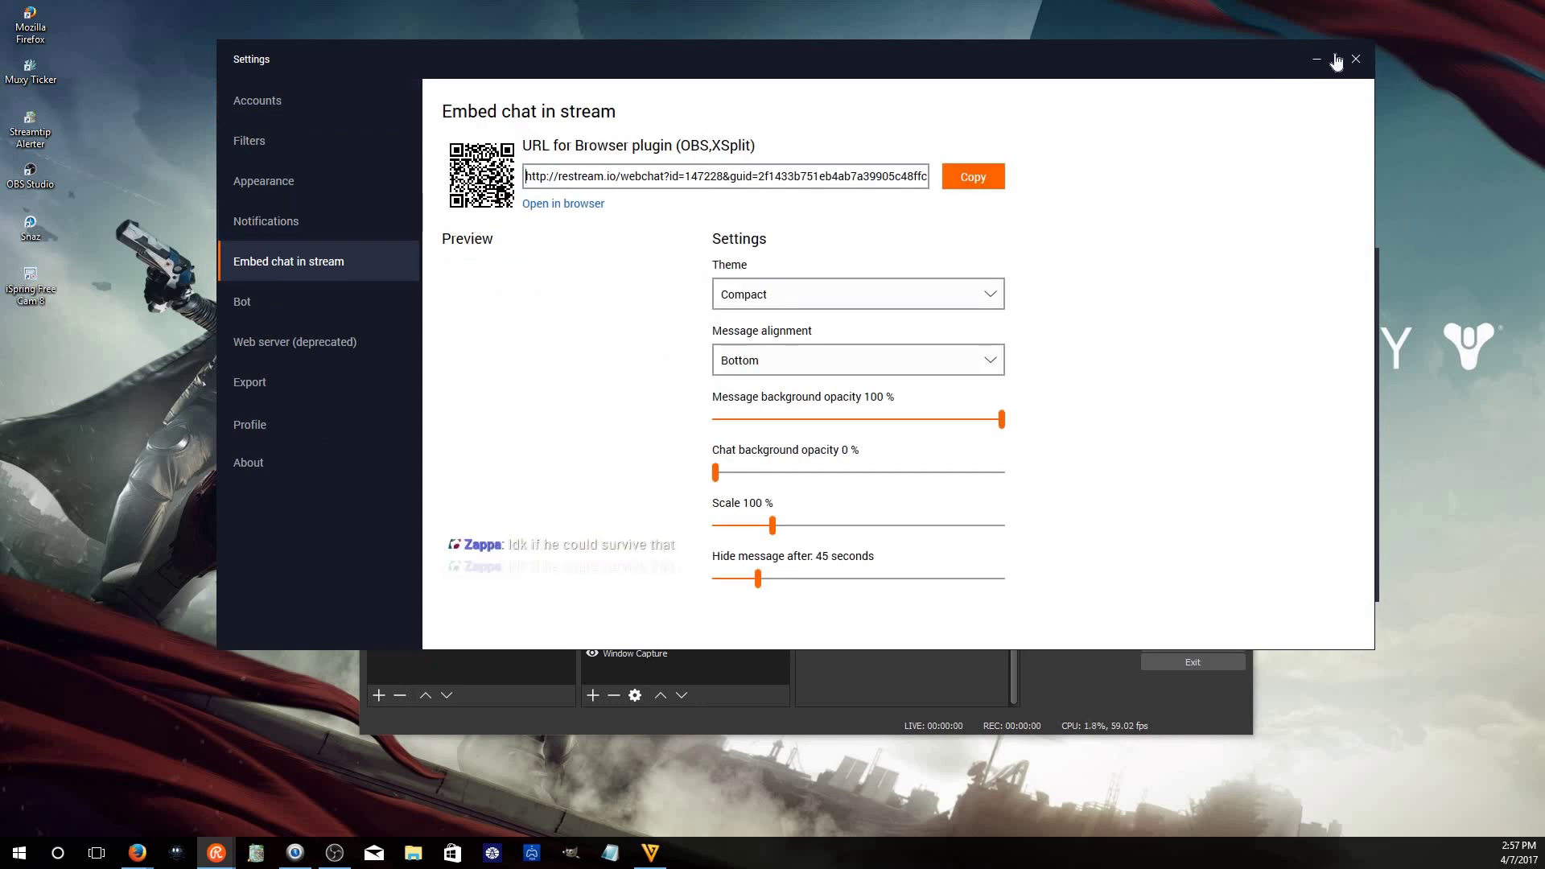
key(Escape)
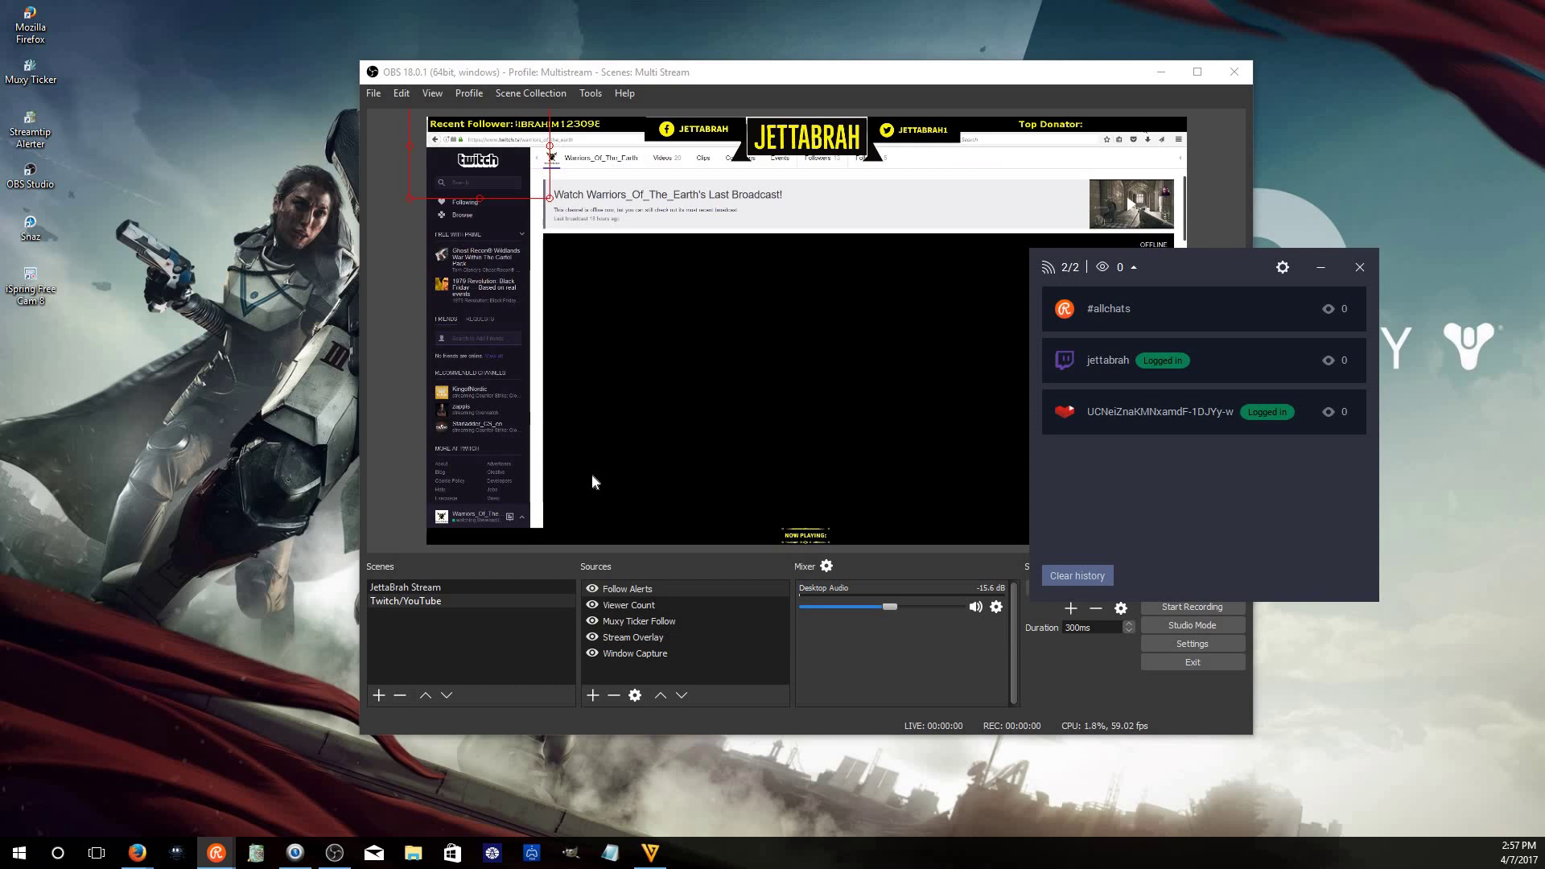
click(593, 694)
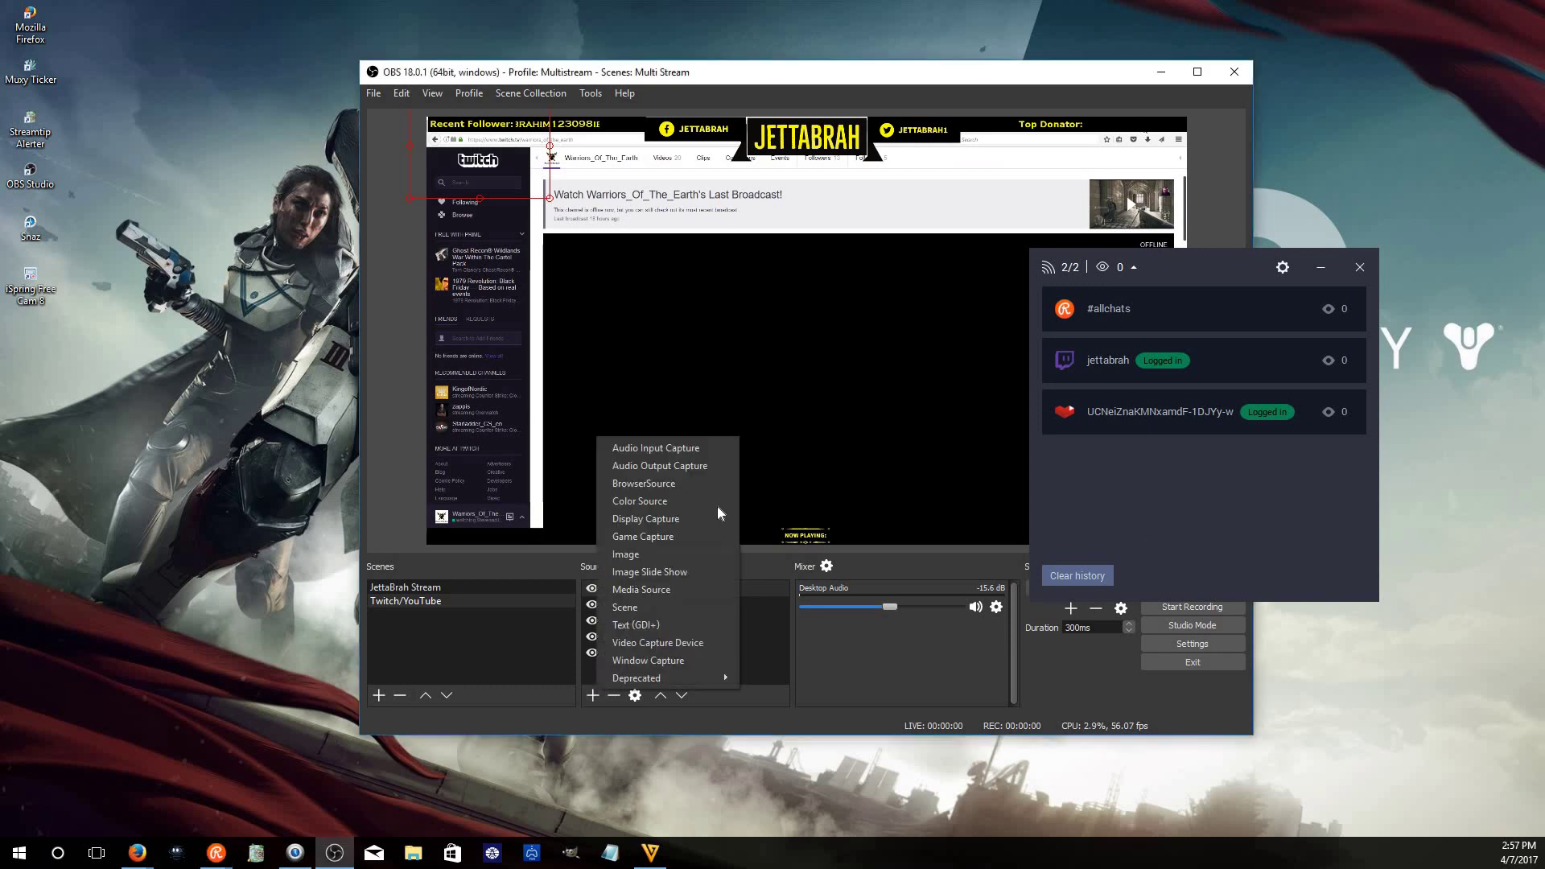
click(703, 484)
click(854, 519)
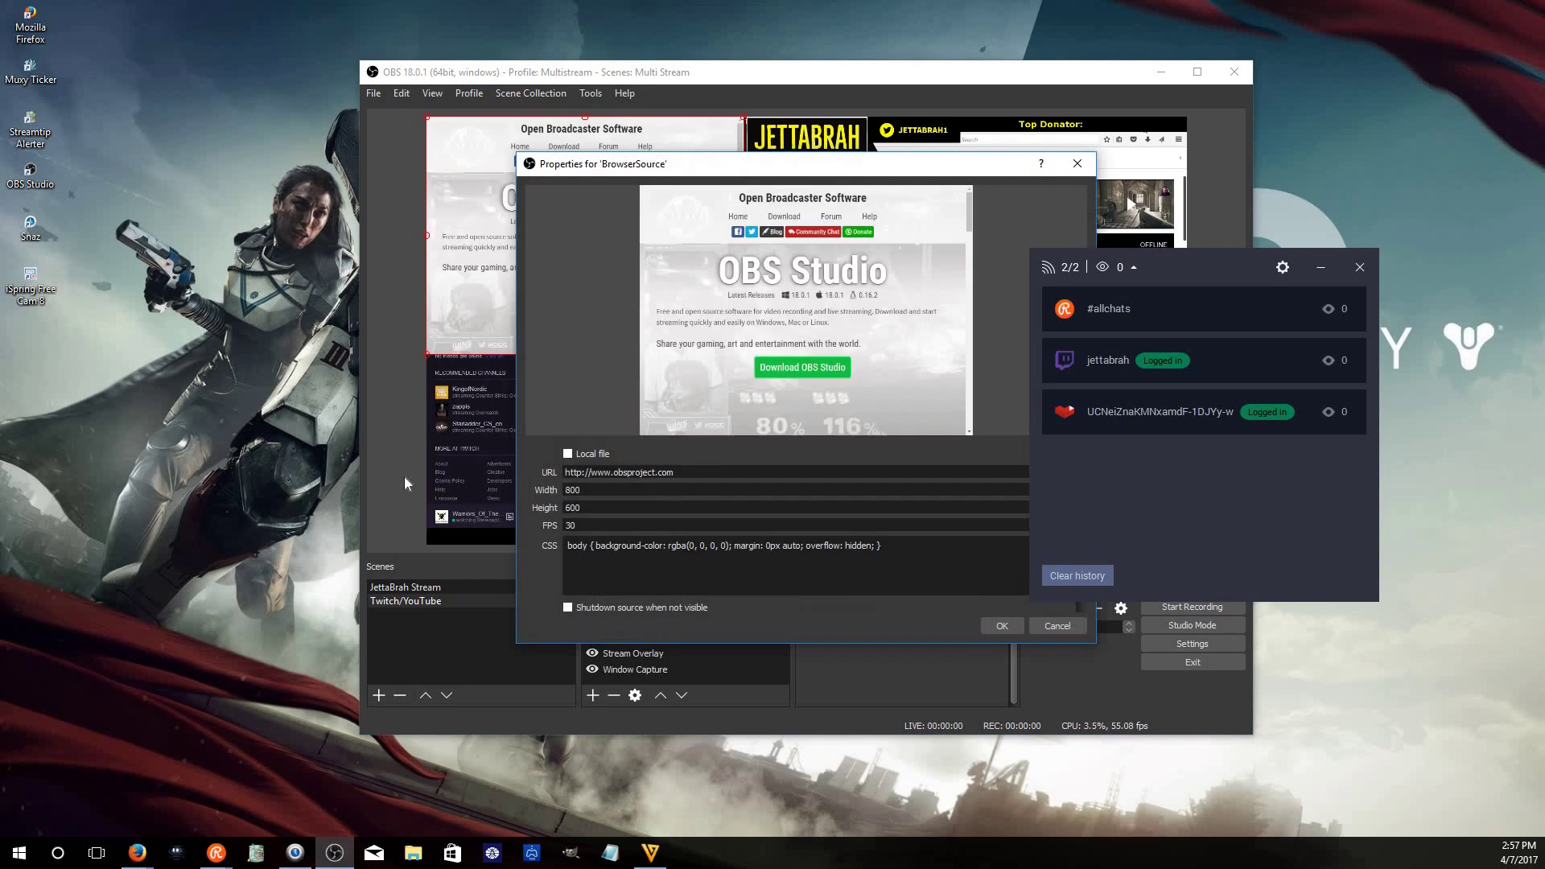
click(1065, 621)
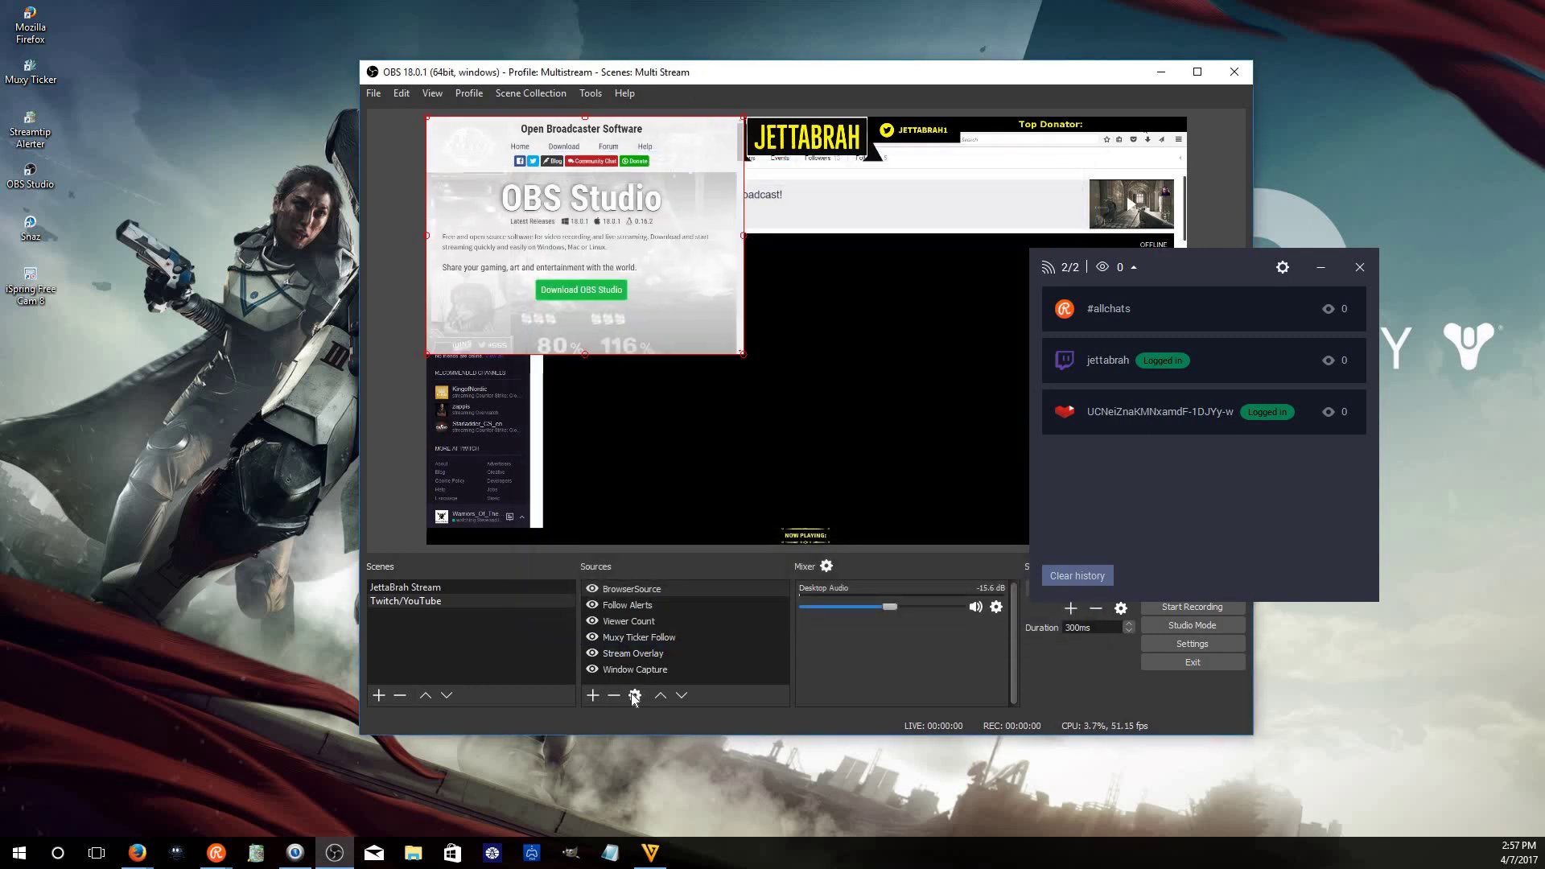
click(599, 695)
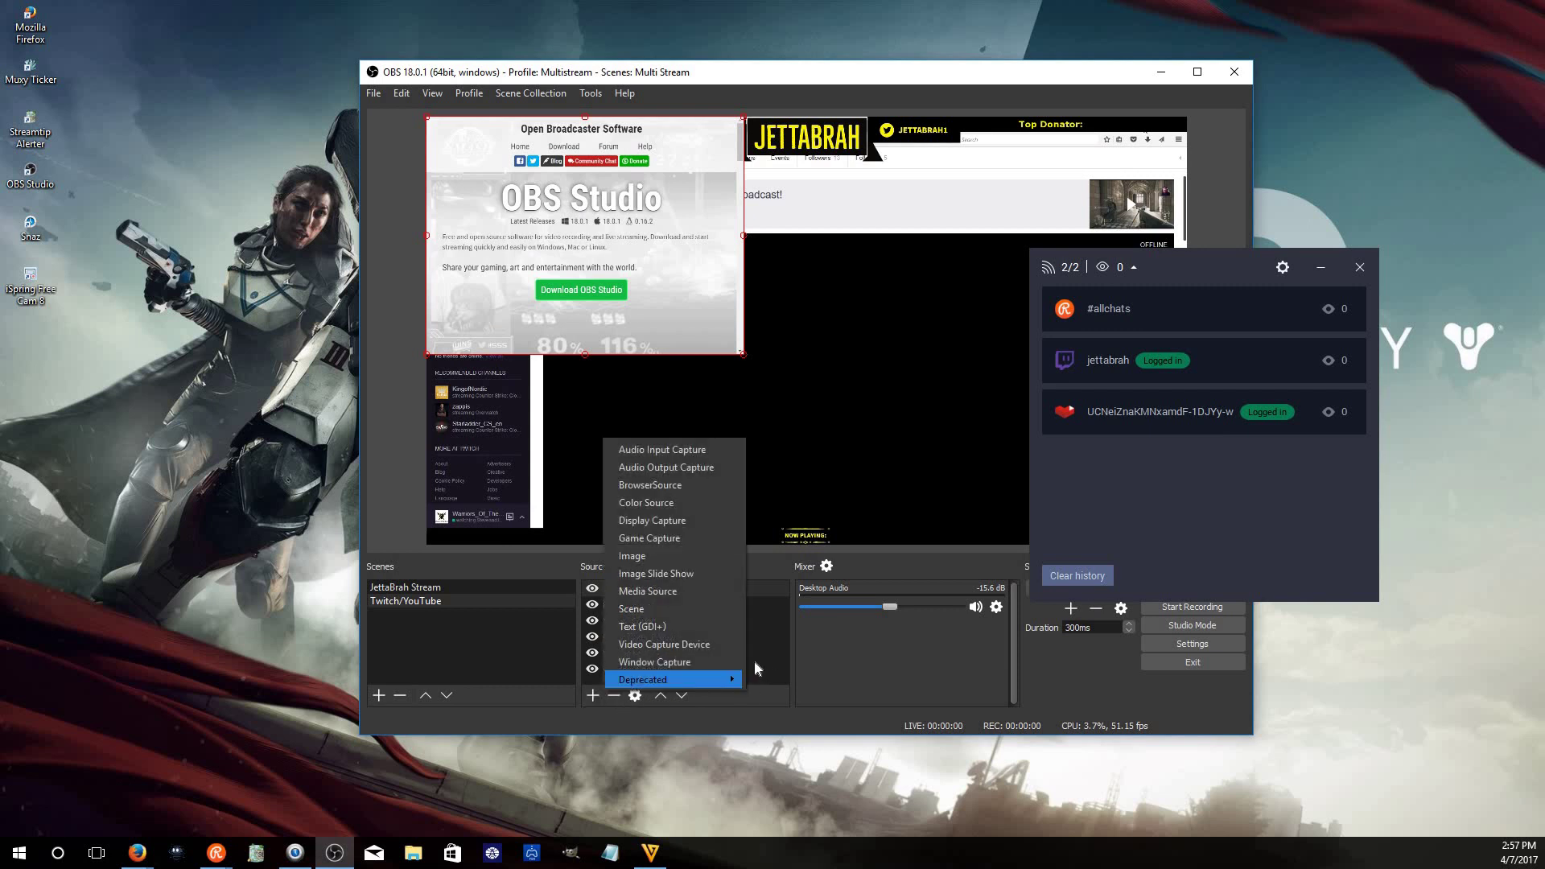
click(832, 731)
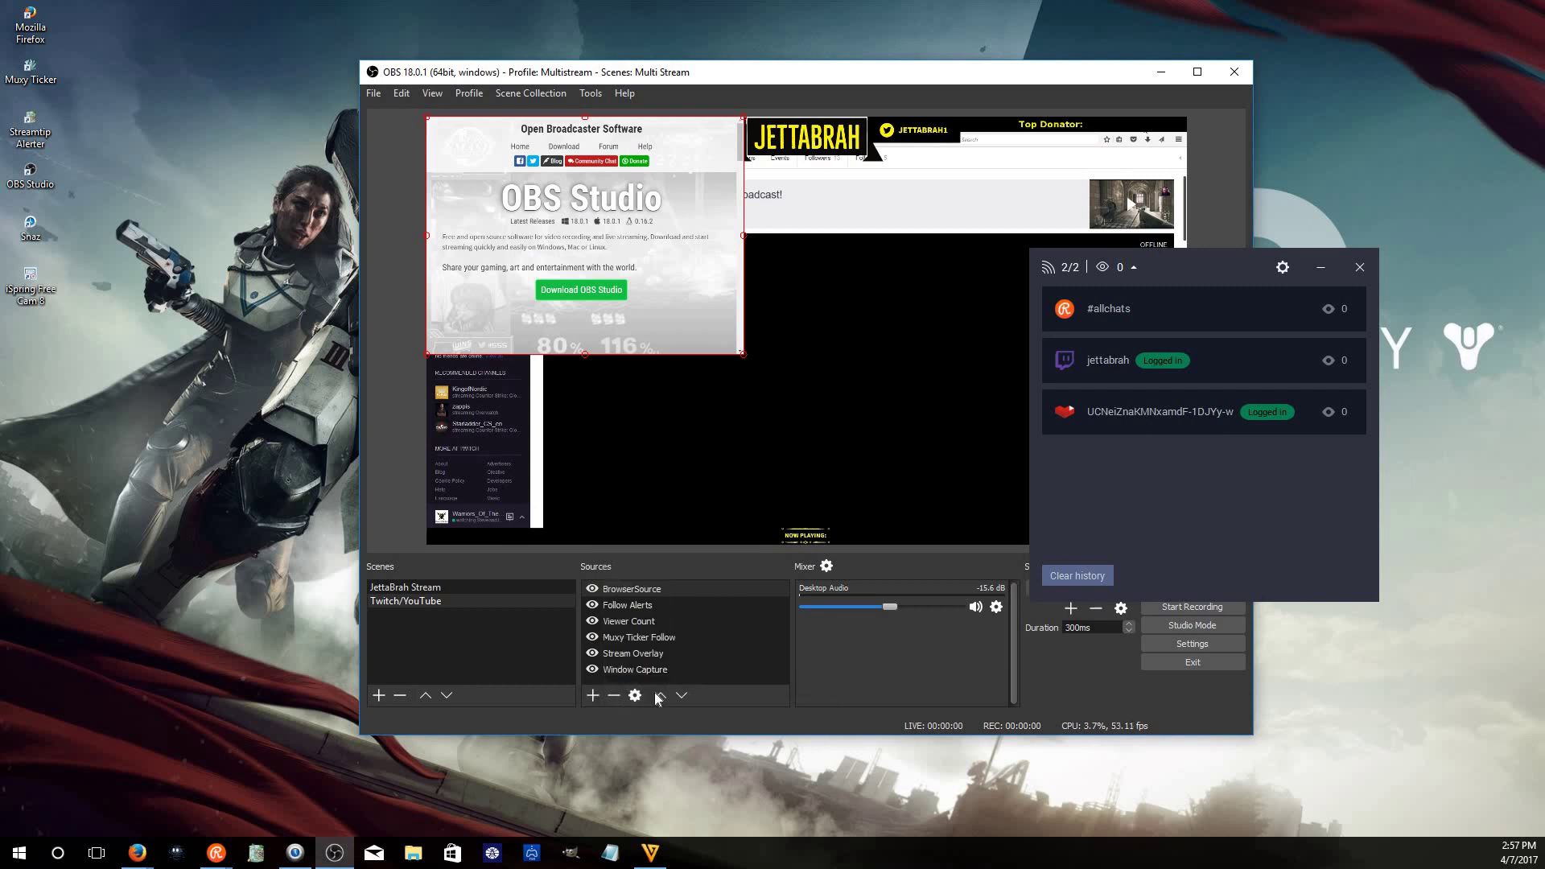
click(613, 695)
click(860, 433)
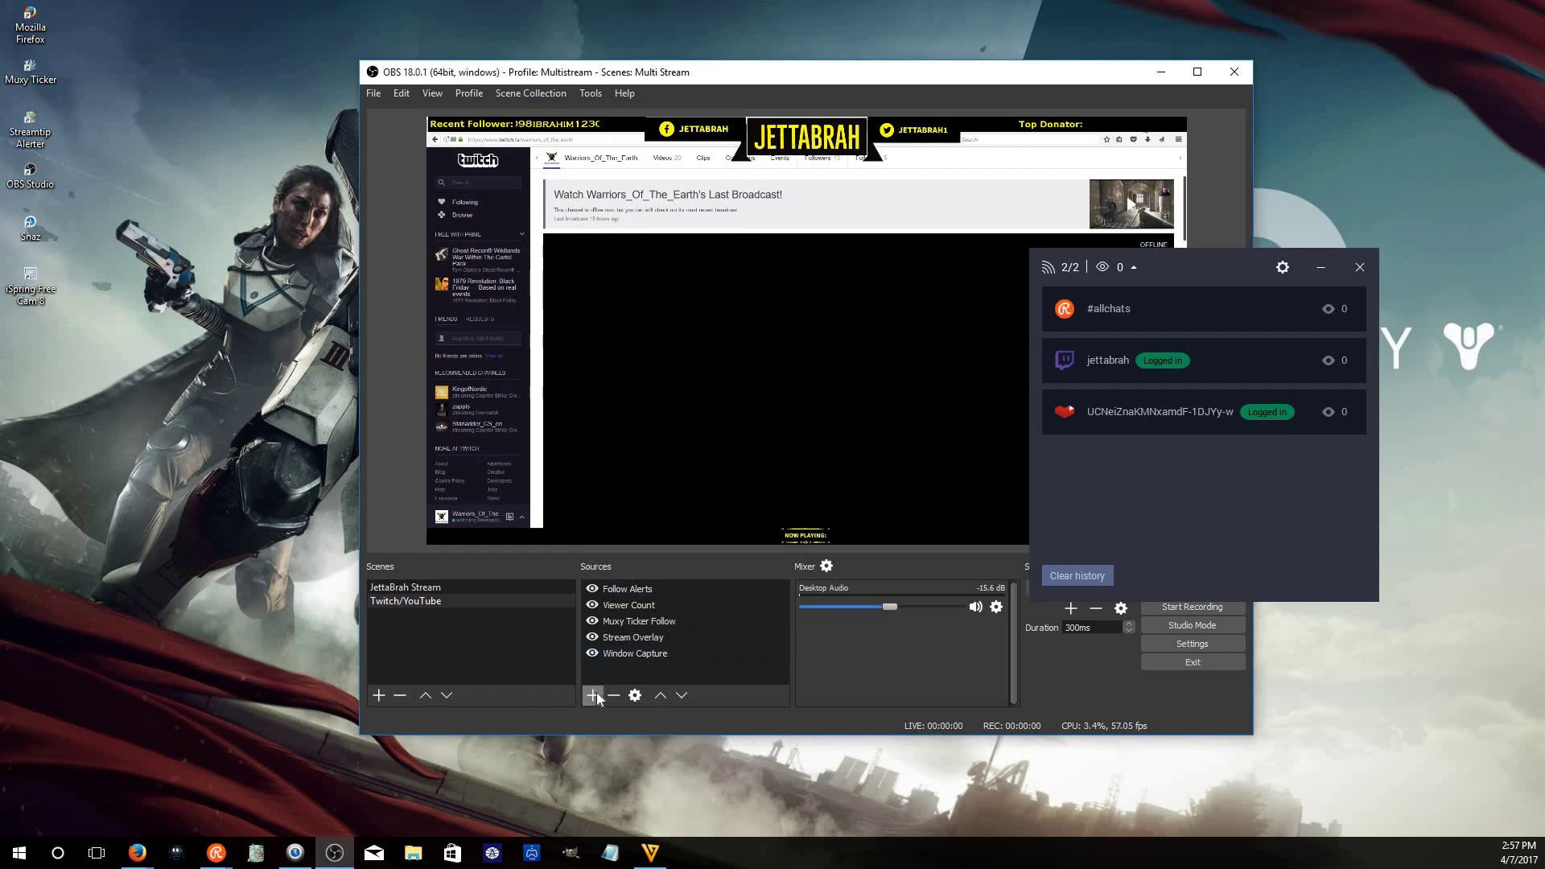
Add the existing Restream Chat browser source to the Twitch/YouTube scene and place it below the Total Viewers text
click(593, 695)
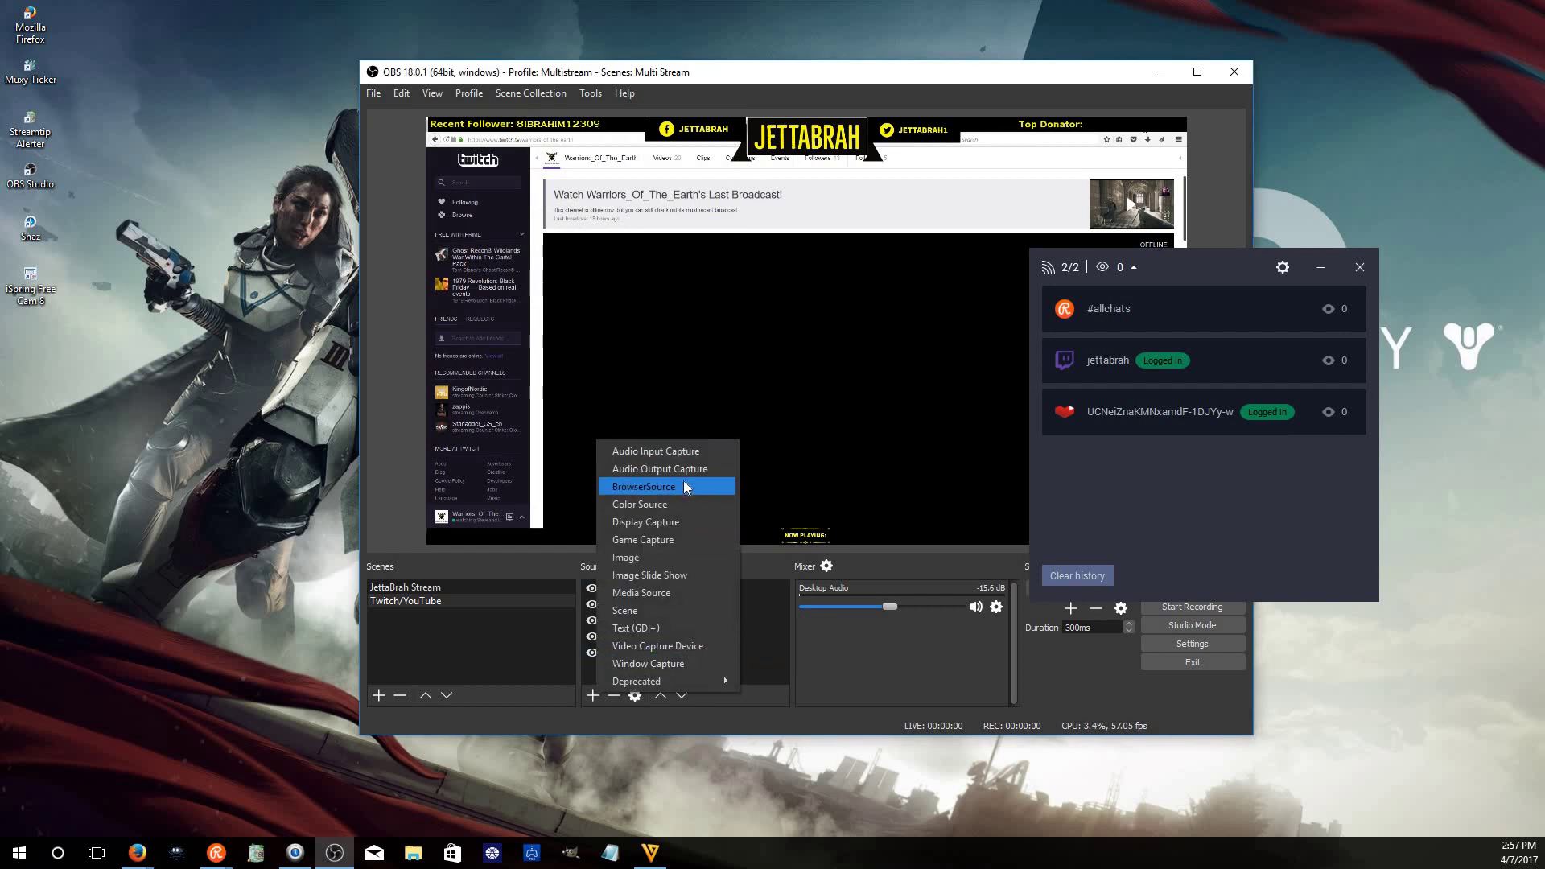
click(683, 483)
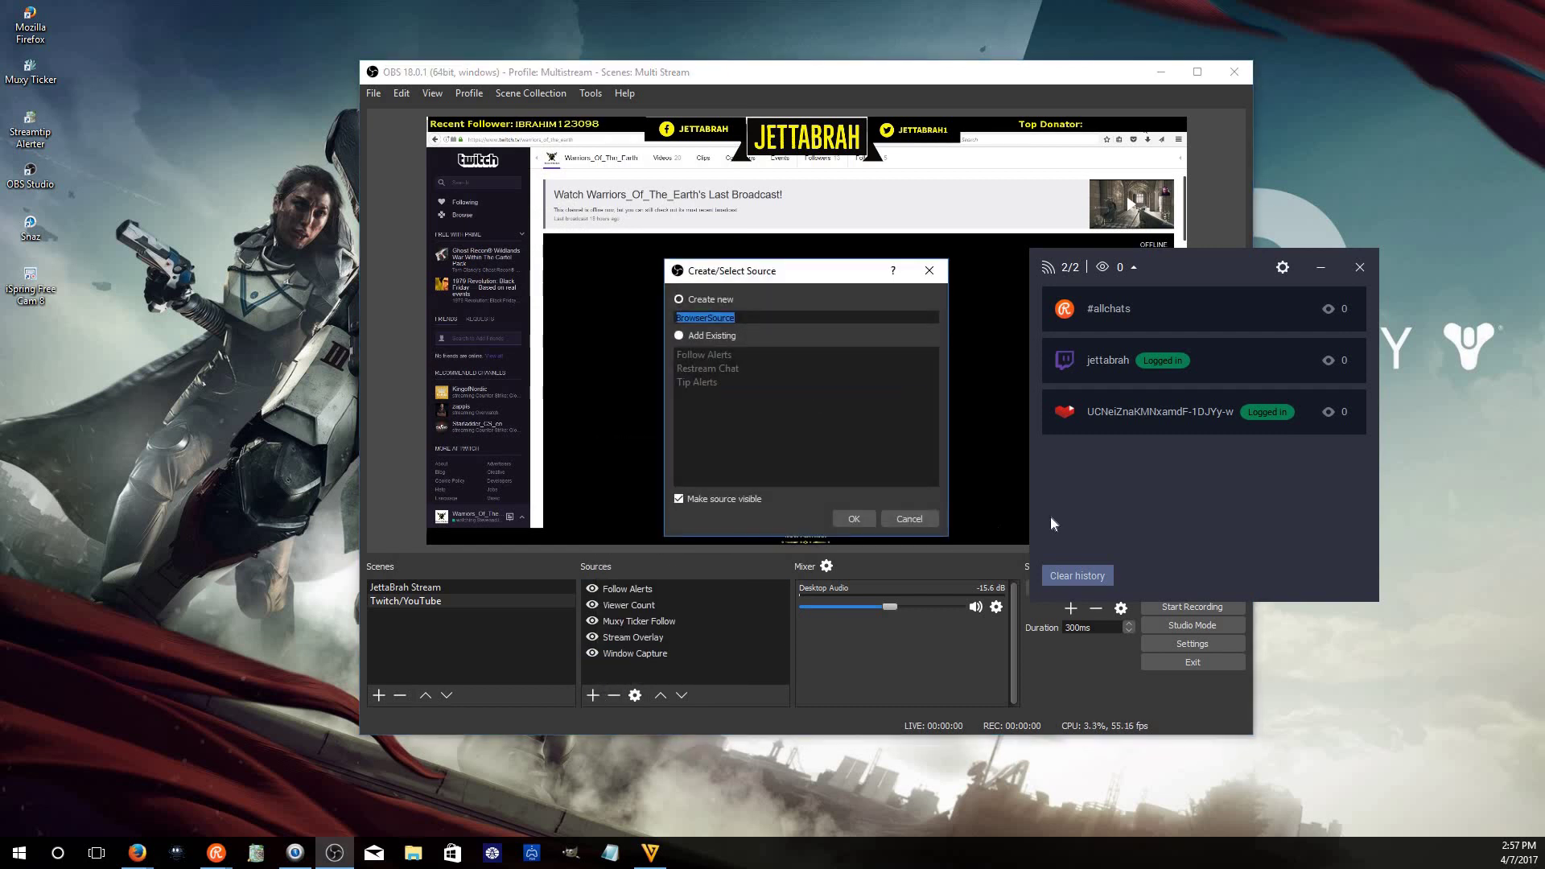
click(674, 332)
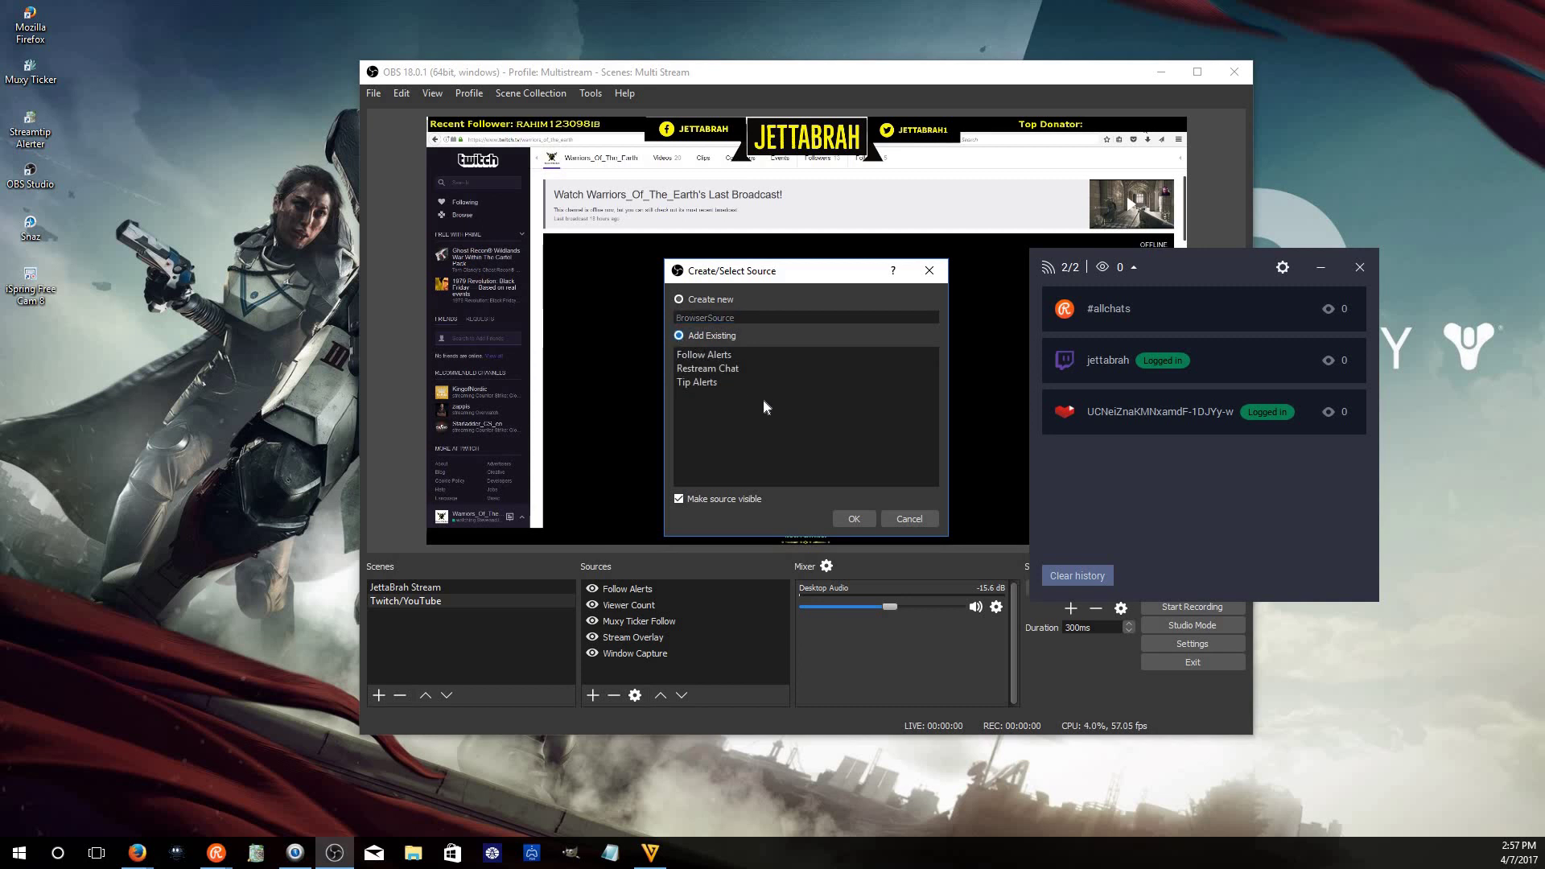
click(779, 371)
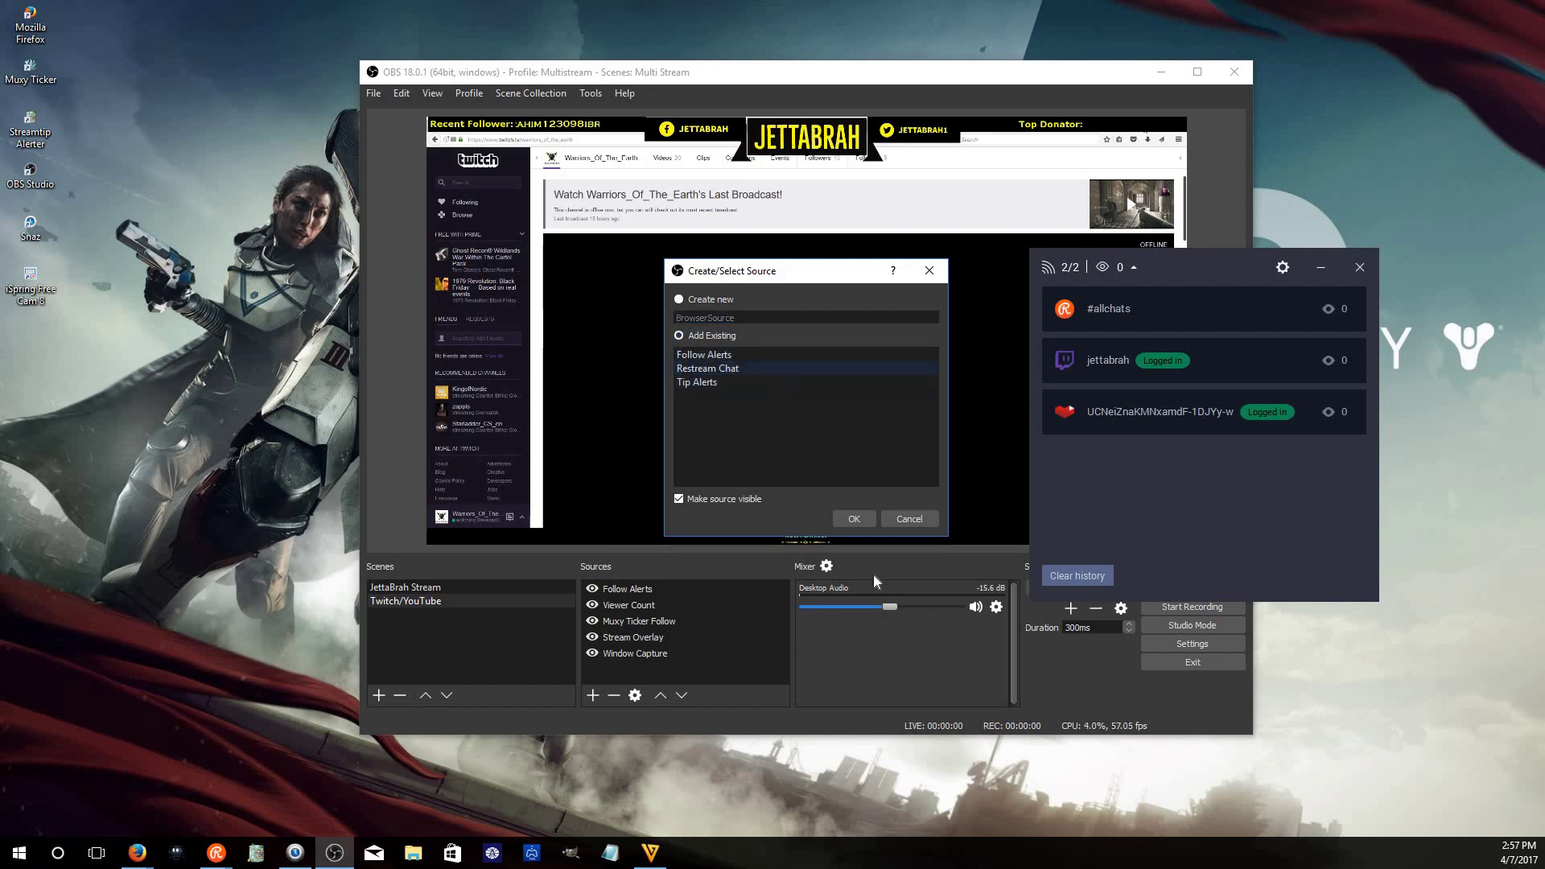
click(854, 519)
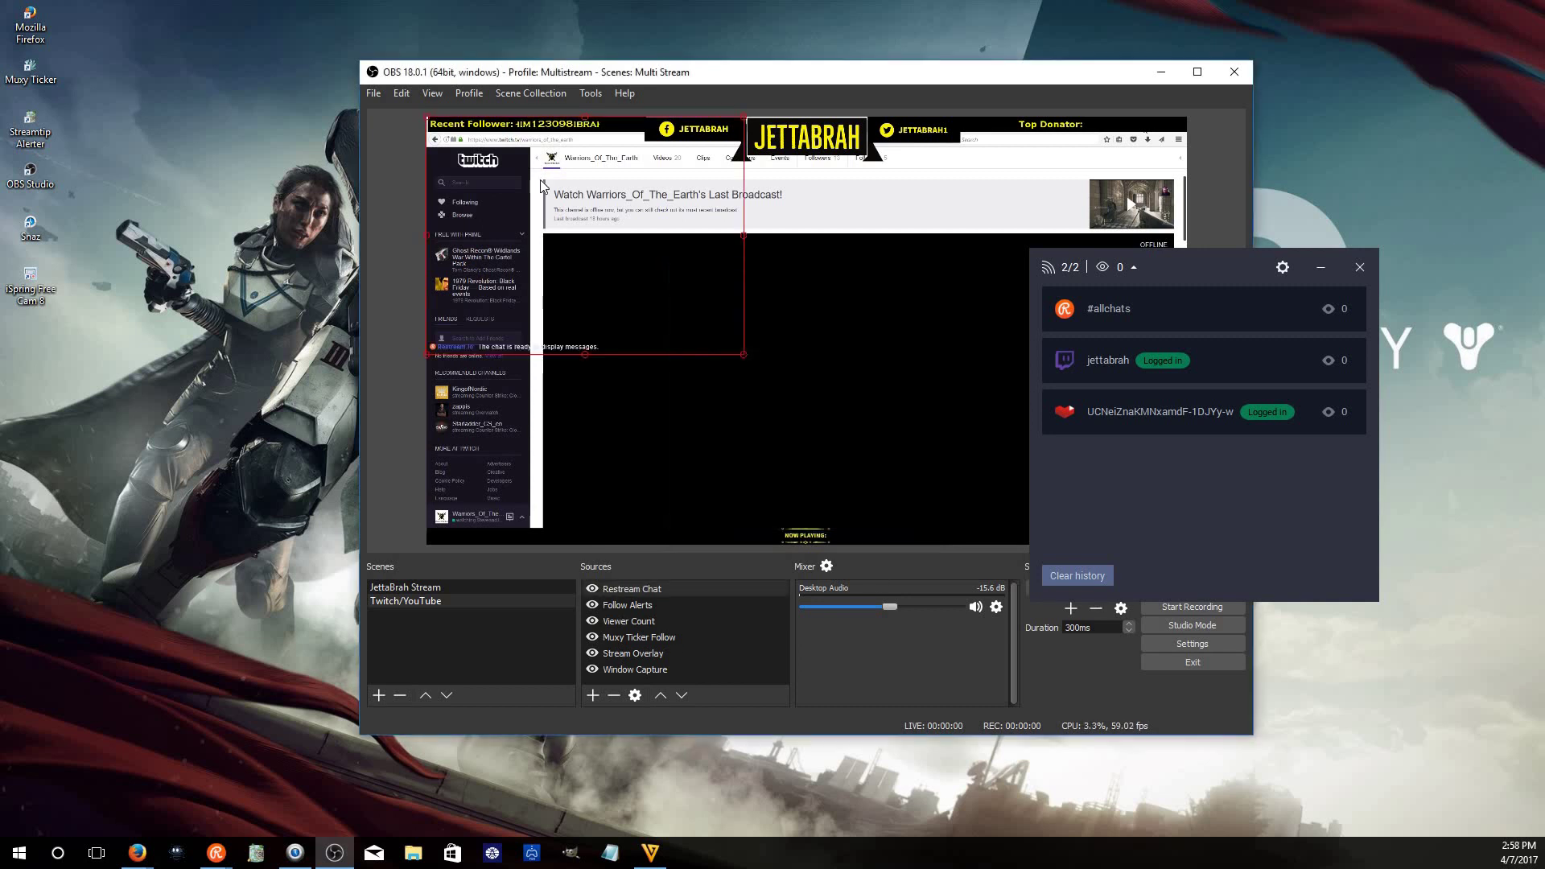
click(1318, 270)
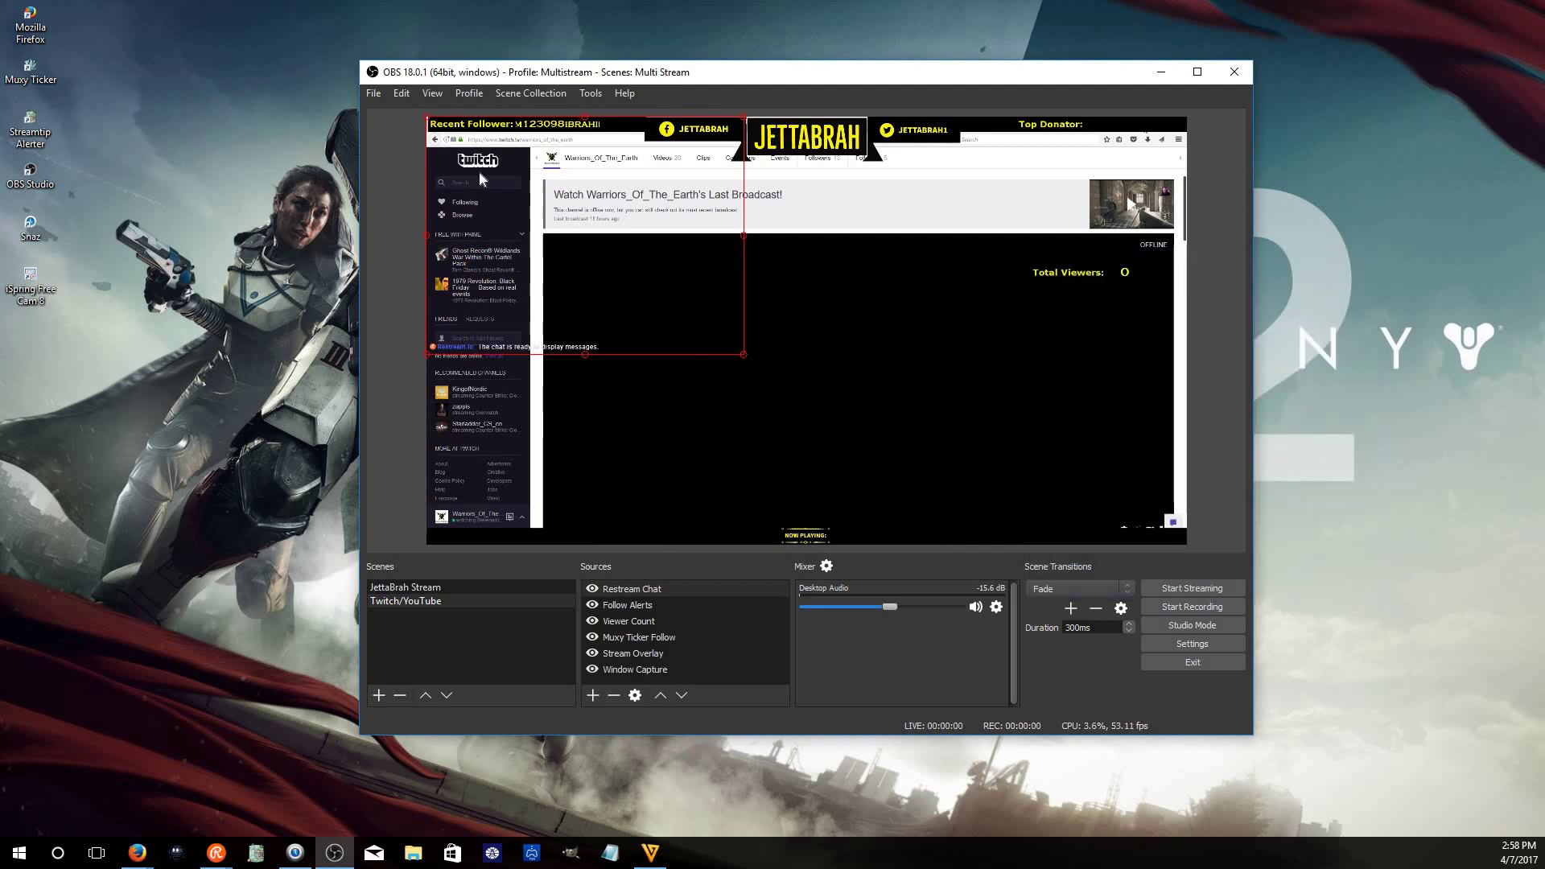
drag(549, 215, 605, 252)
drag(1142, 333, 1150, 390)
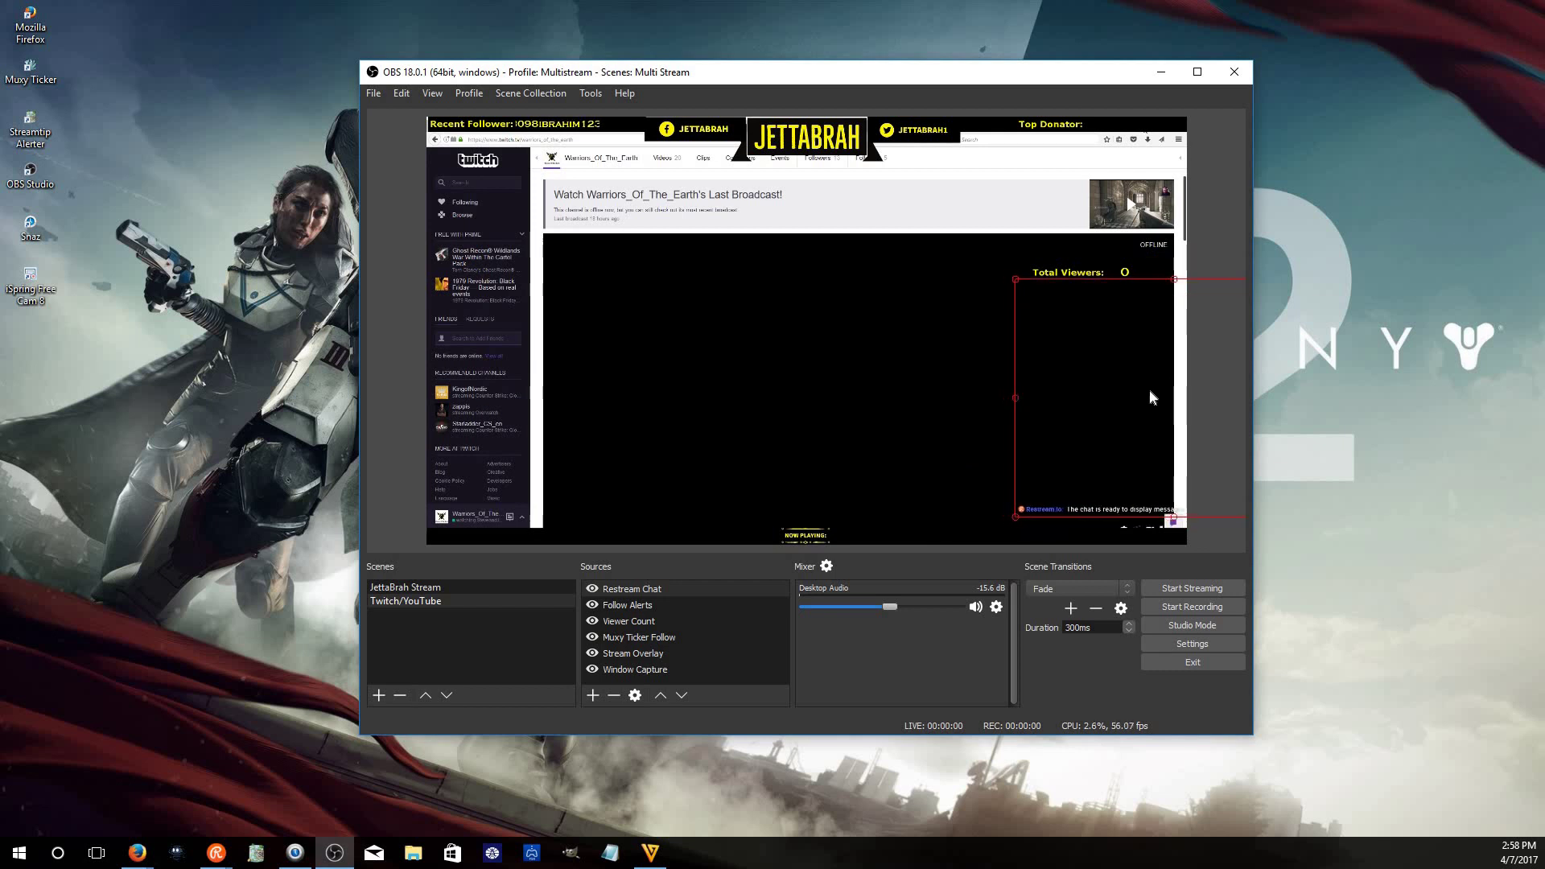
Switch to the Restream chat client, send "What up" to all chats as a test for the OBS preview, and close the client window
click(252, 512)
click(220, 855)
click(241, 765)
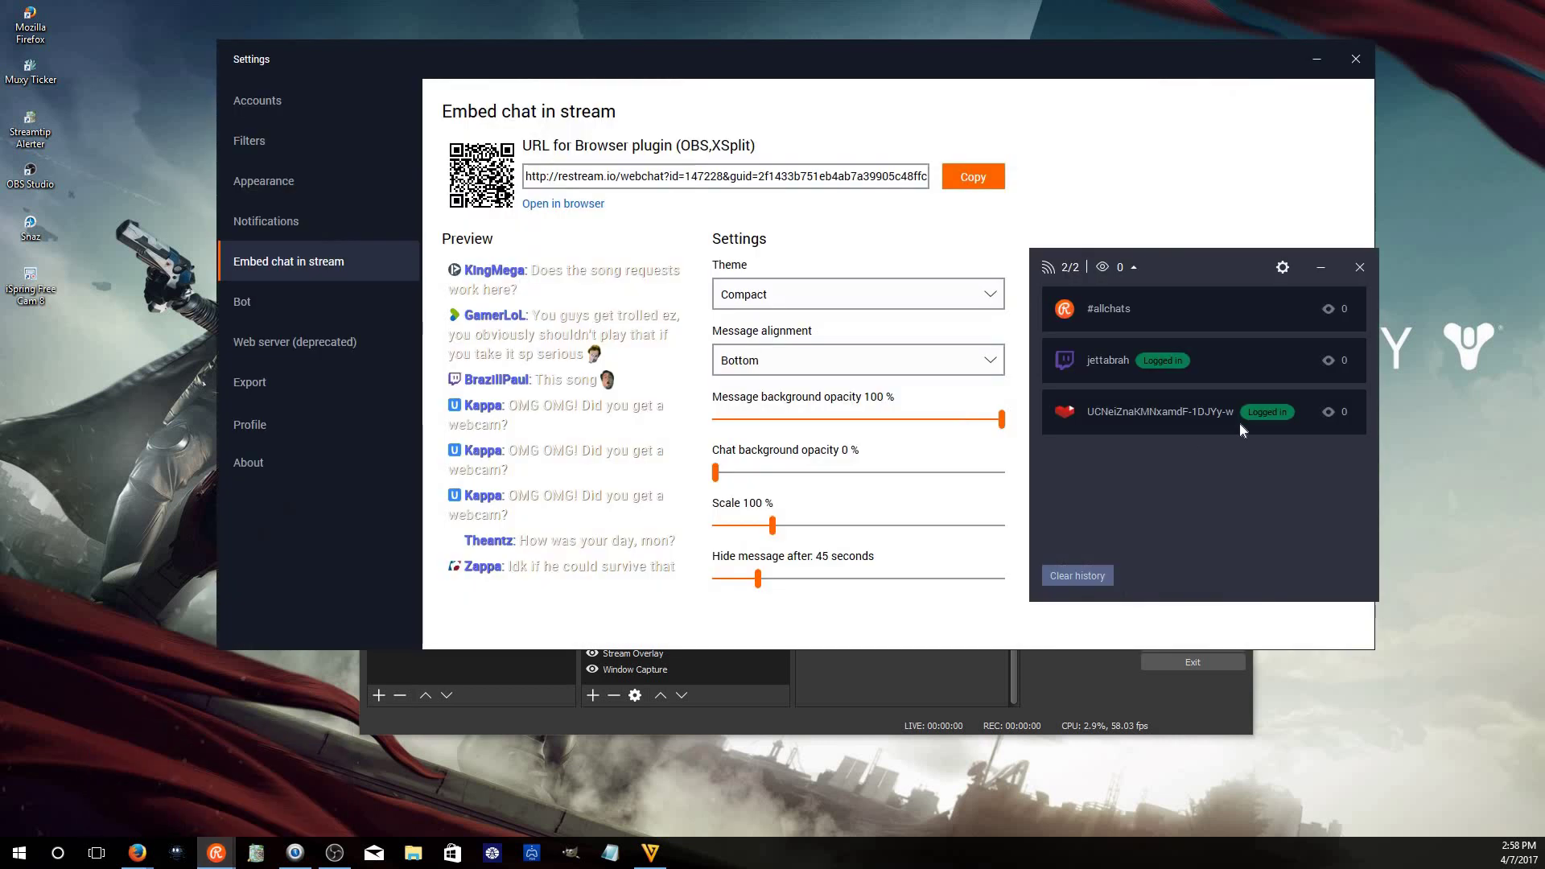
click(1356, 59)
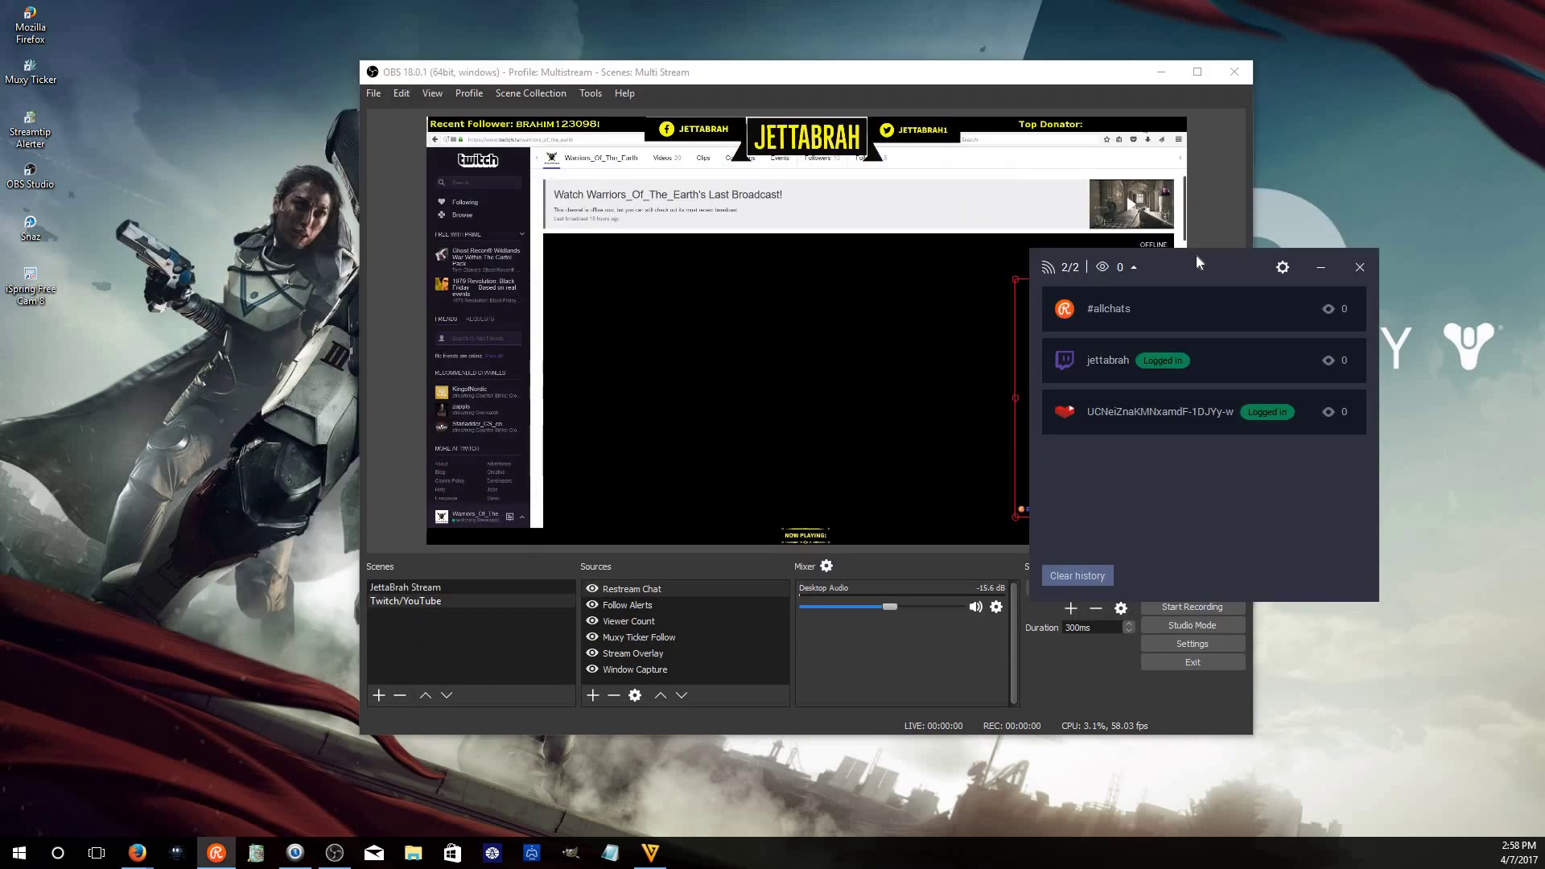
drag(1154, 278, 1356, 185)
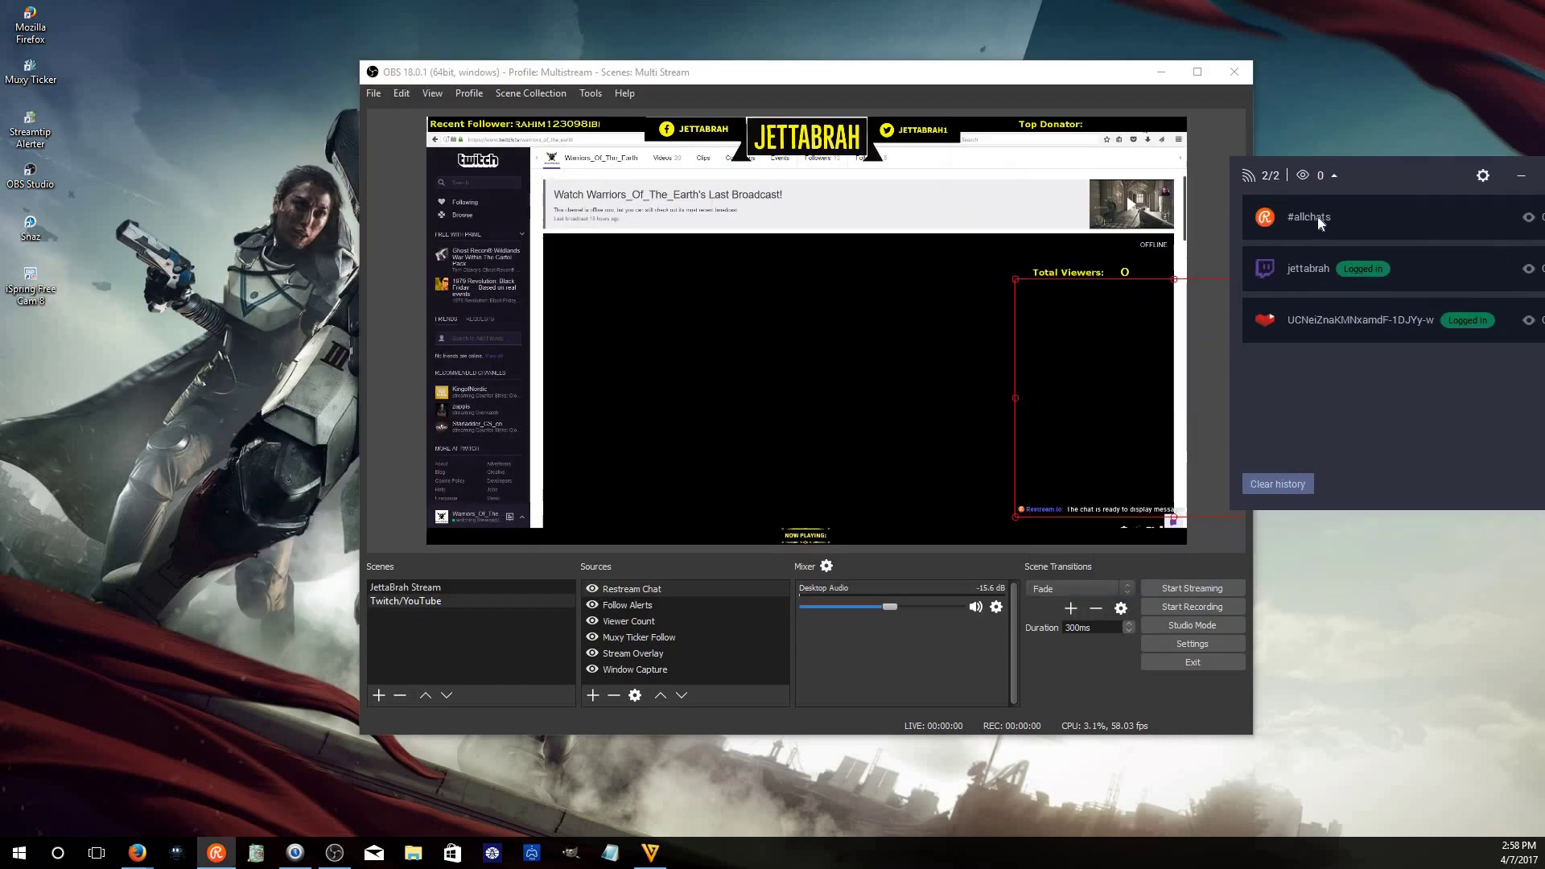
click(1267, 177)
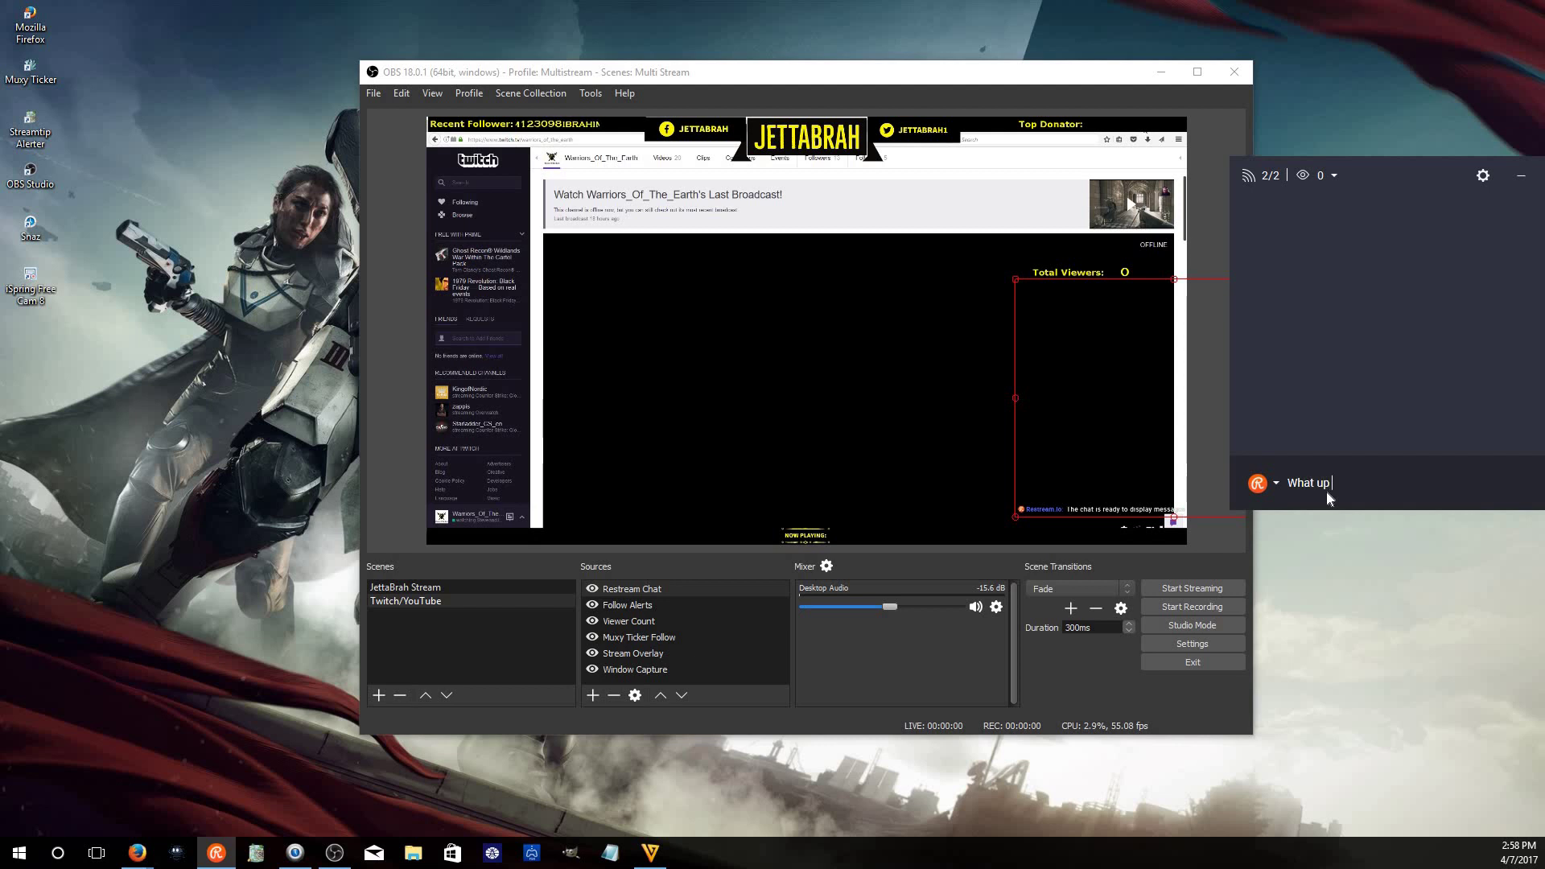
key(Return)
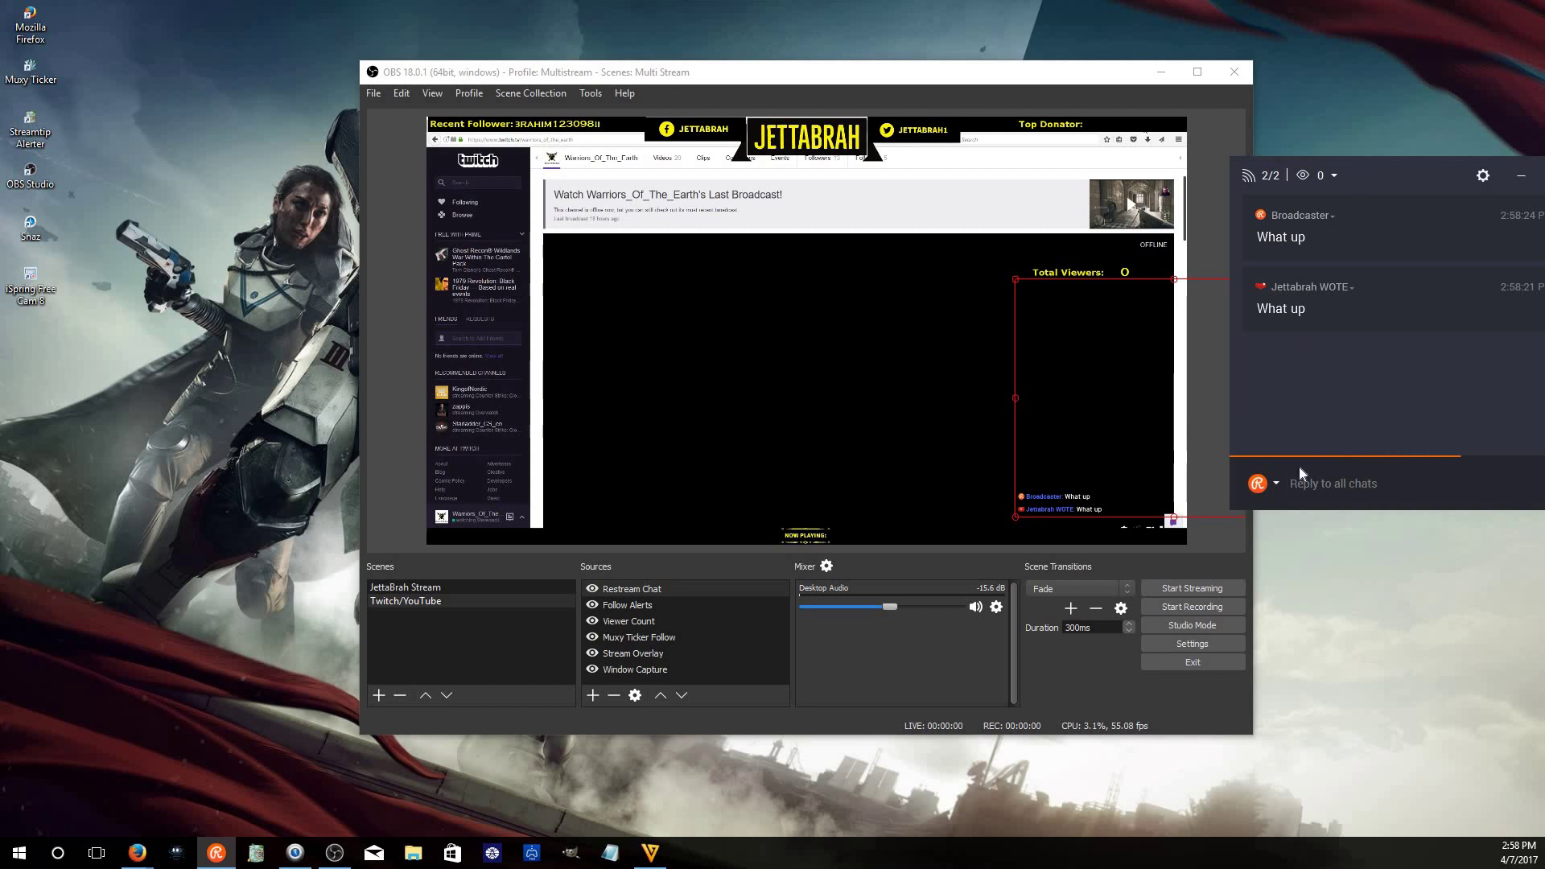
drag(1250, 158, 1088, 141)
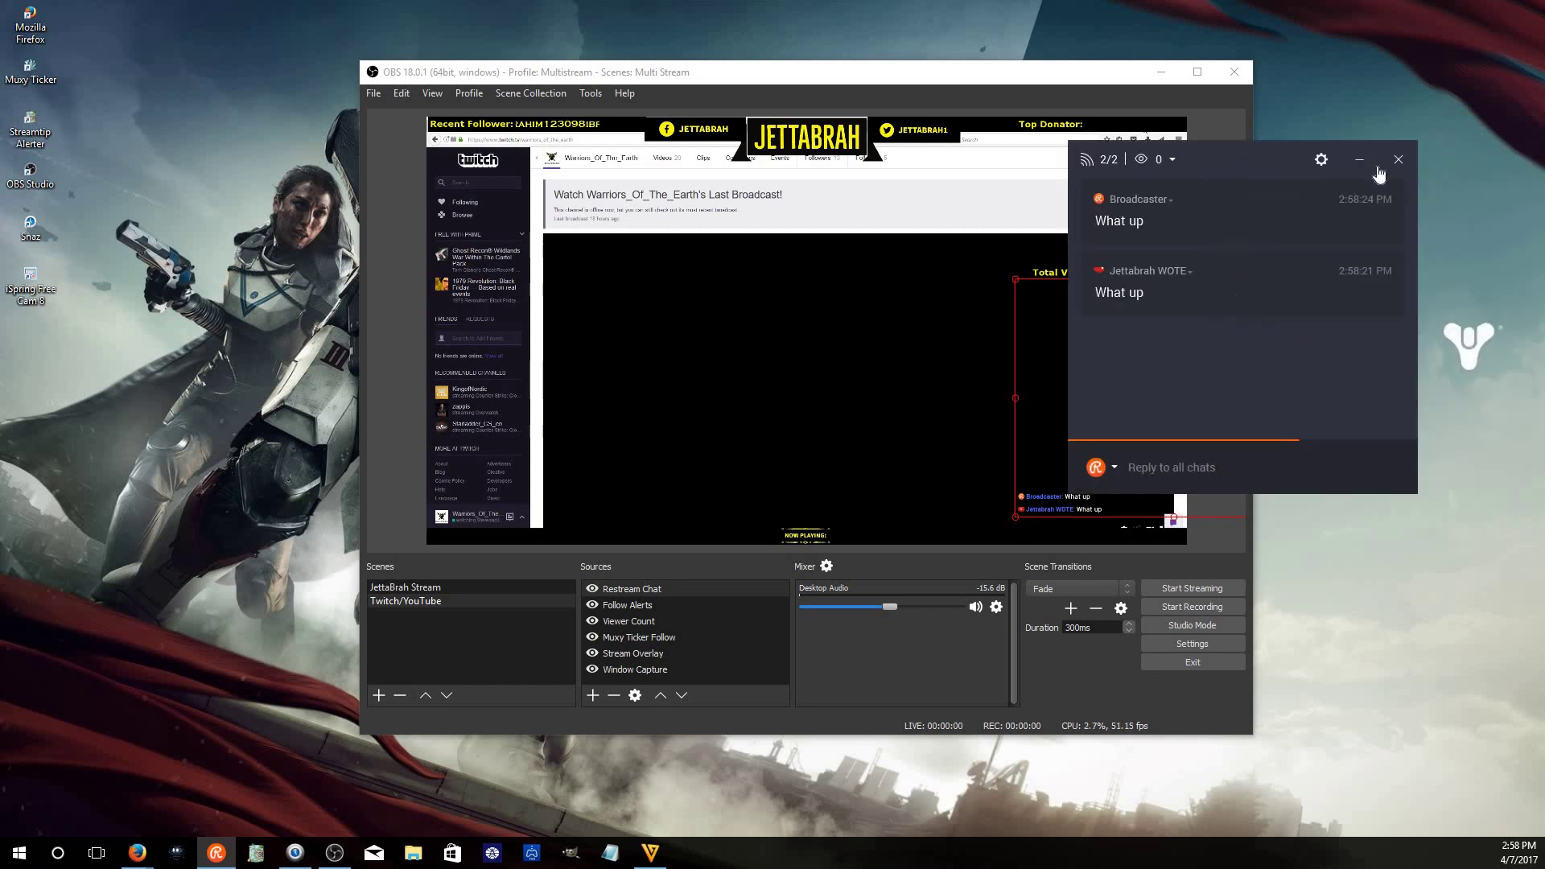
click(1397, 160)
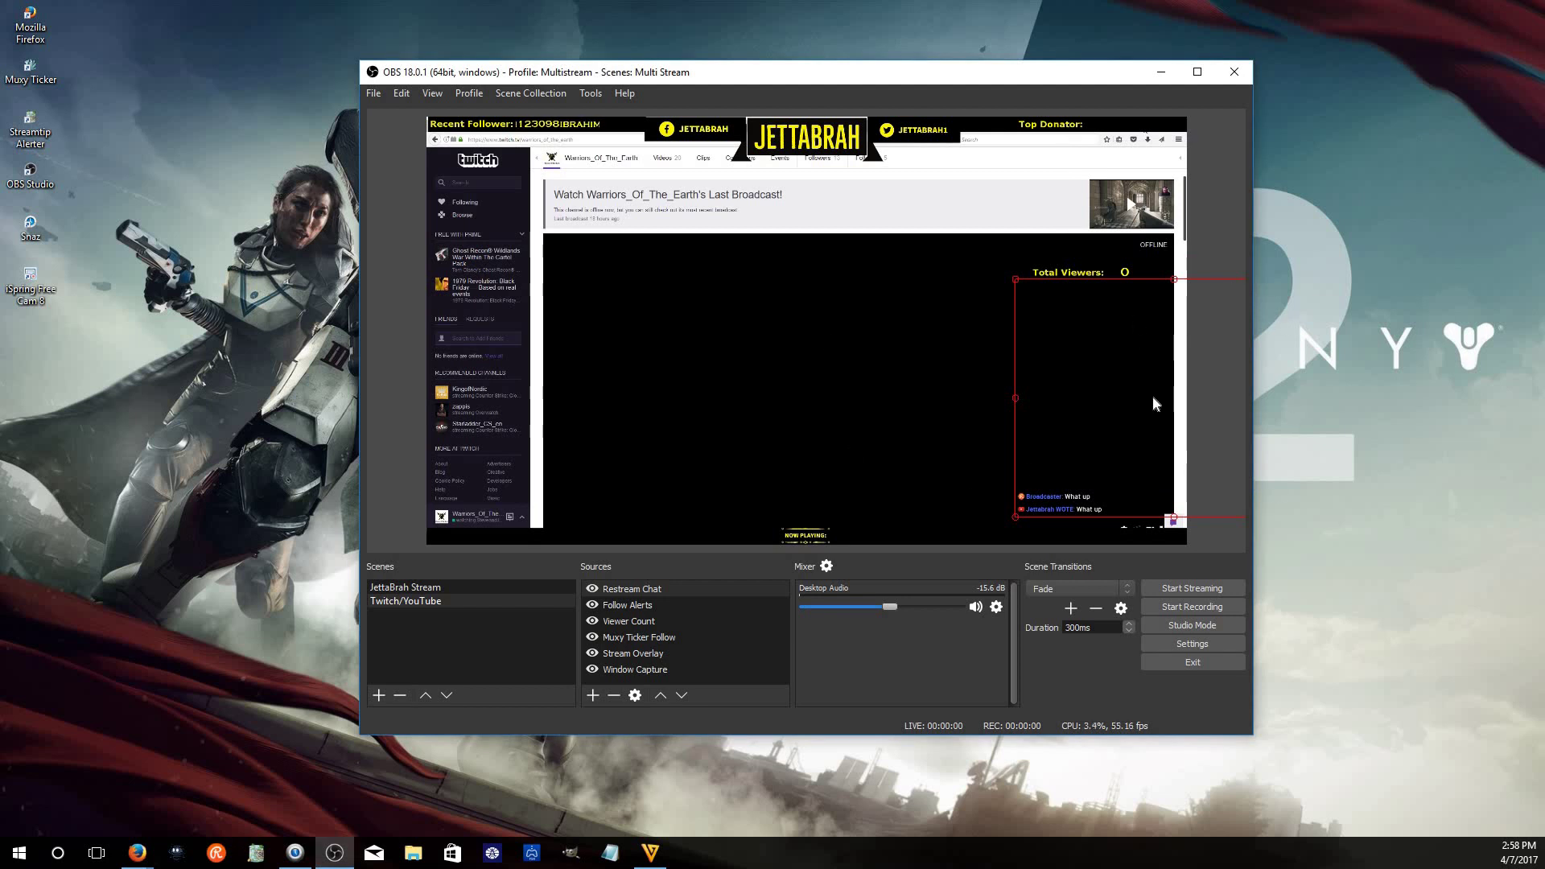
Shrink the Restream Chat source slightly and place it below the Total Viewers text, extending past the canvas's right edge
drag(1189, 325, 1181, 313)
drag(1075, 476, 1134, 474)
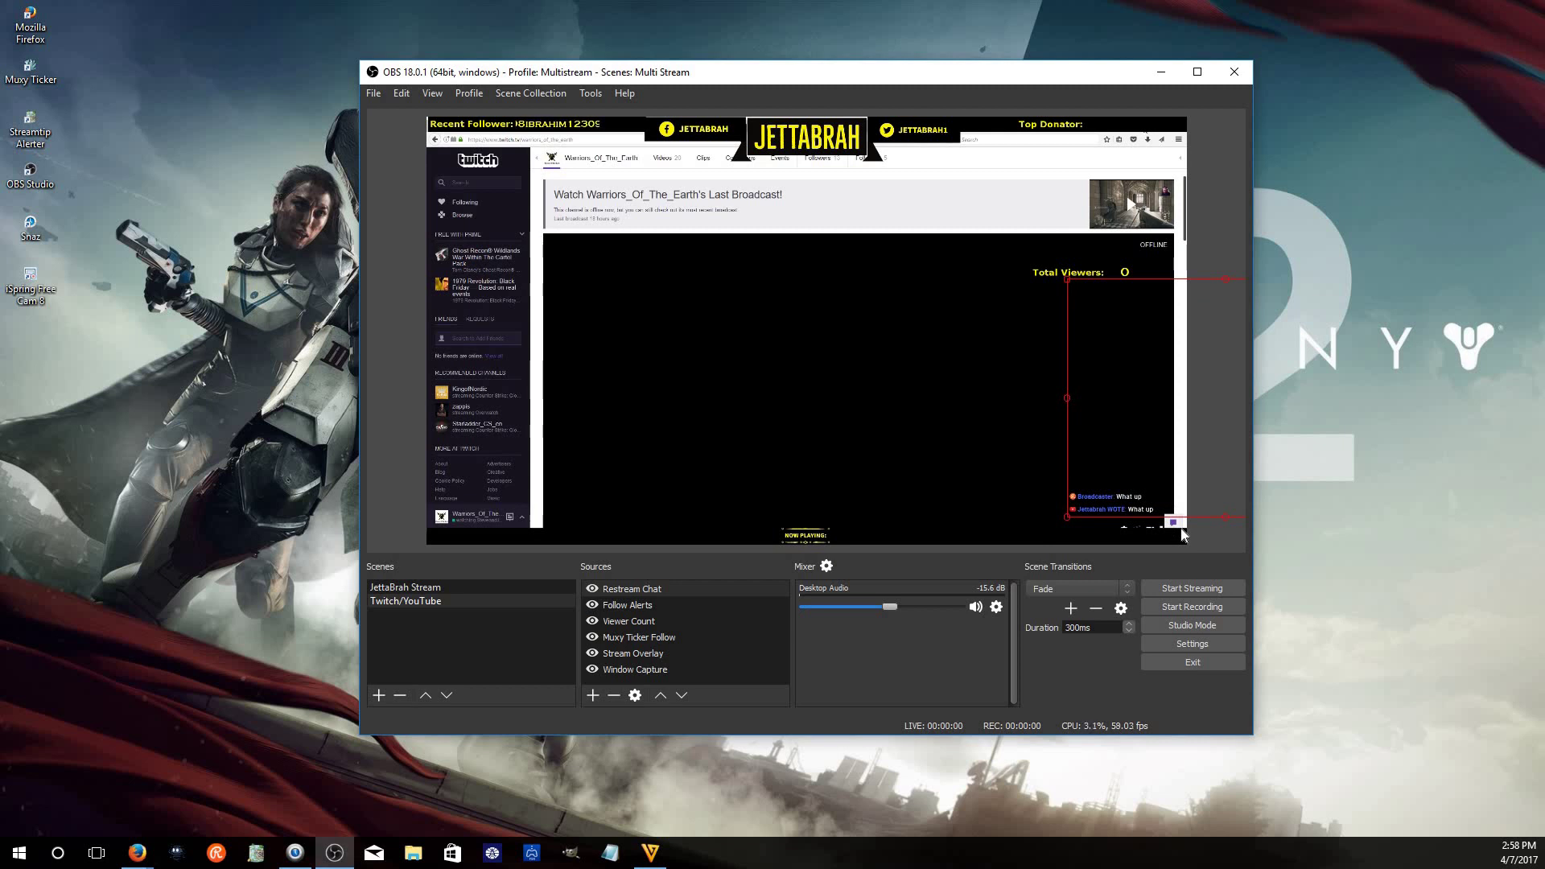
drag(988, 468, 958, 493)
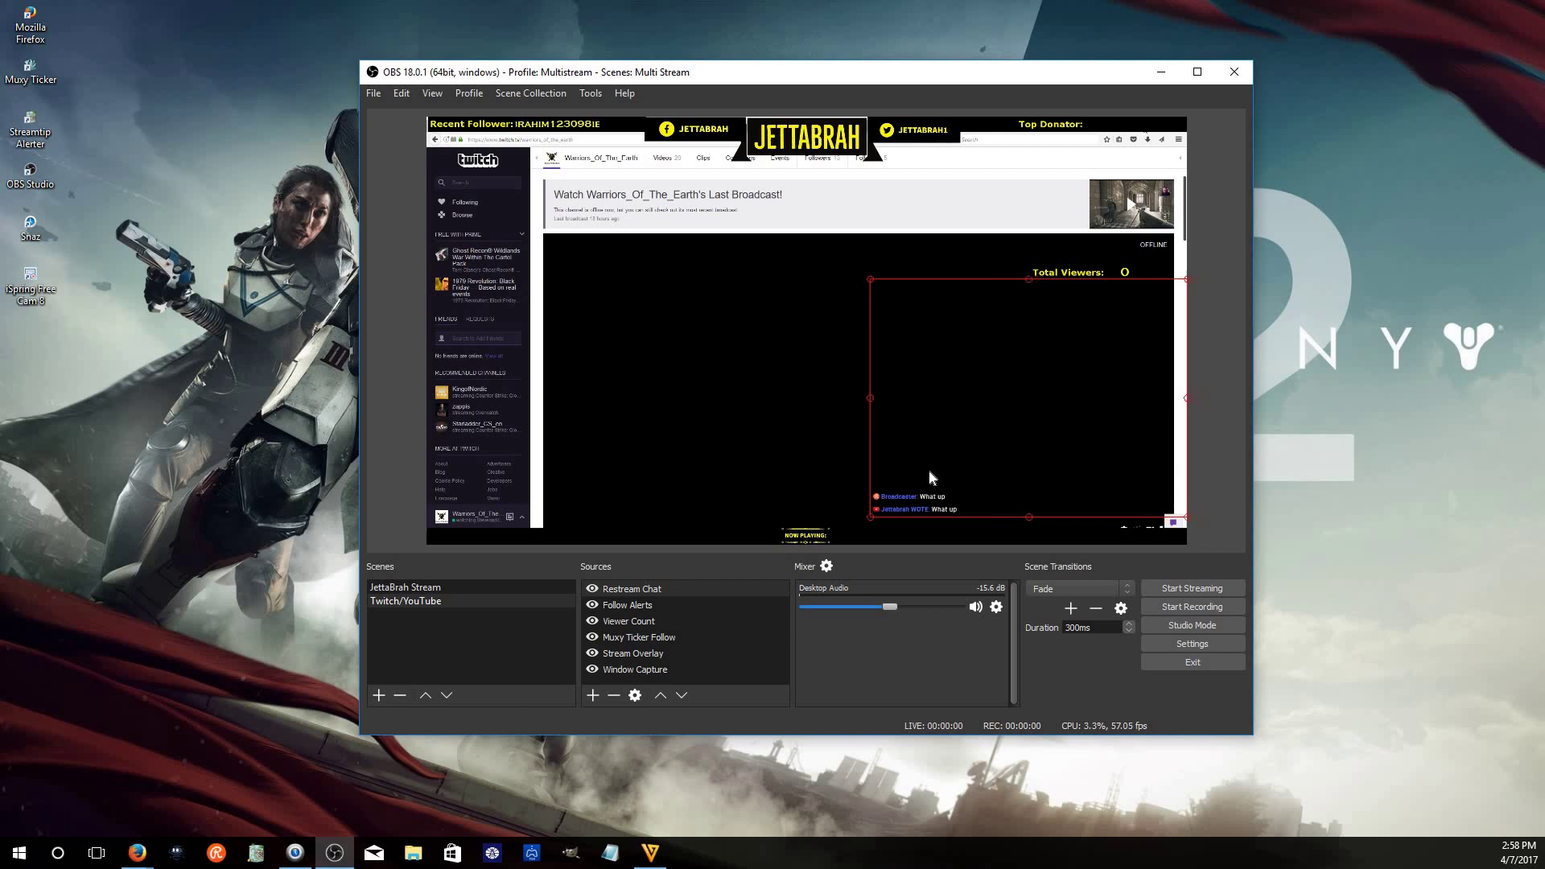
drag(877, 282, 910, 352)
drag(1008, 375, 1064, 370)
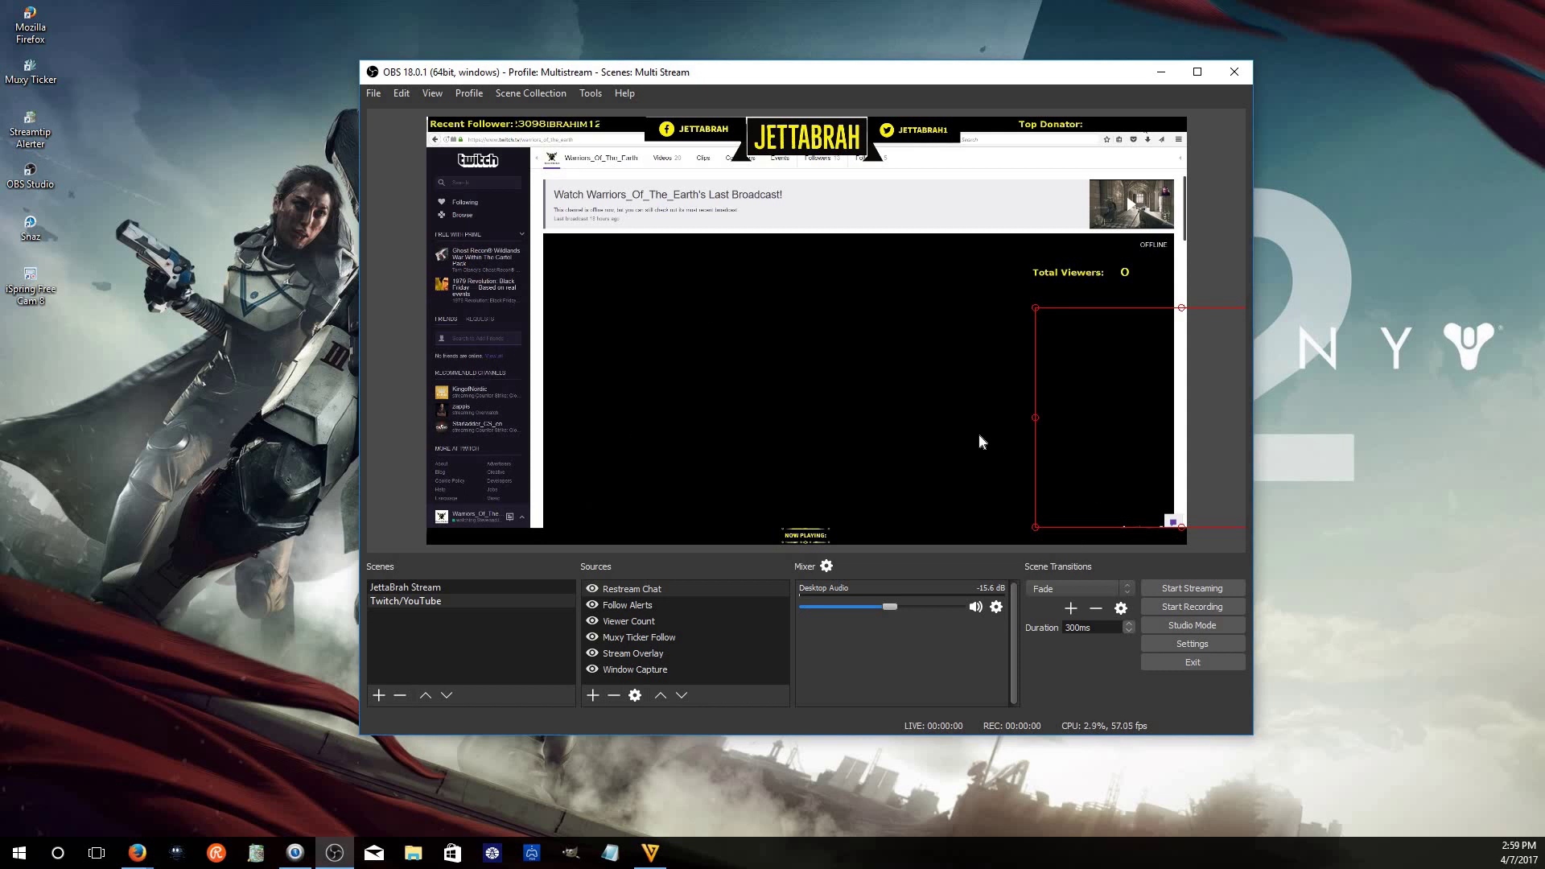
Add the existing Intro Image source to the Twitch/YouTube scene and stretch it to cover the canvas
click(632, 653)
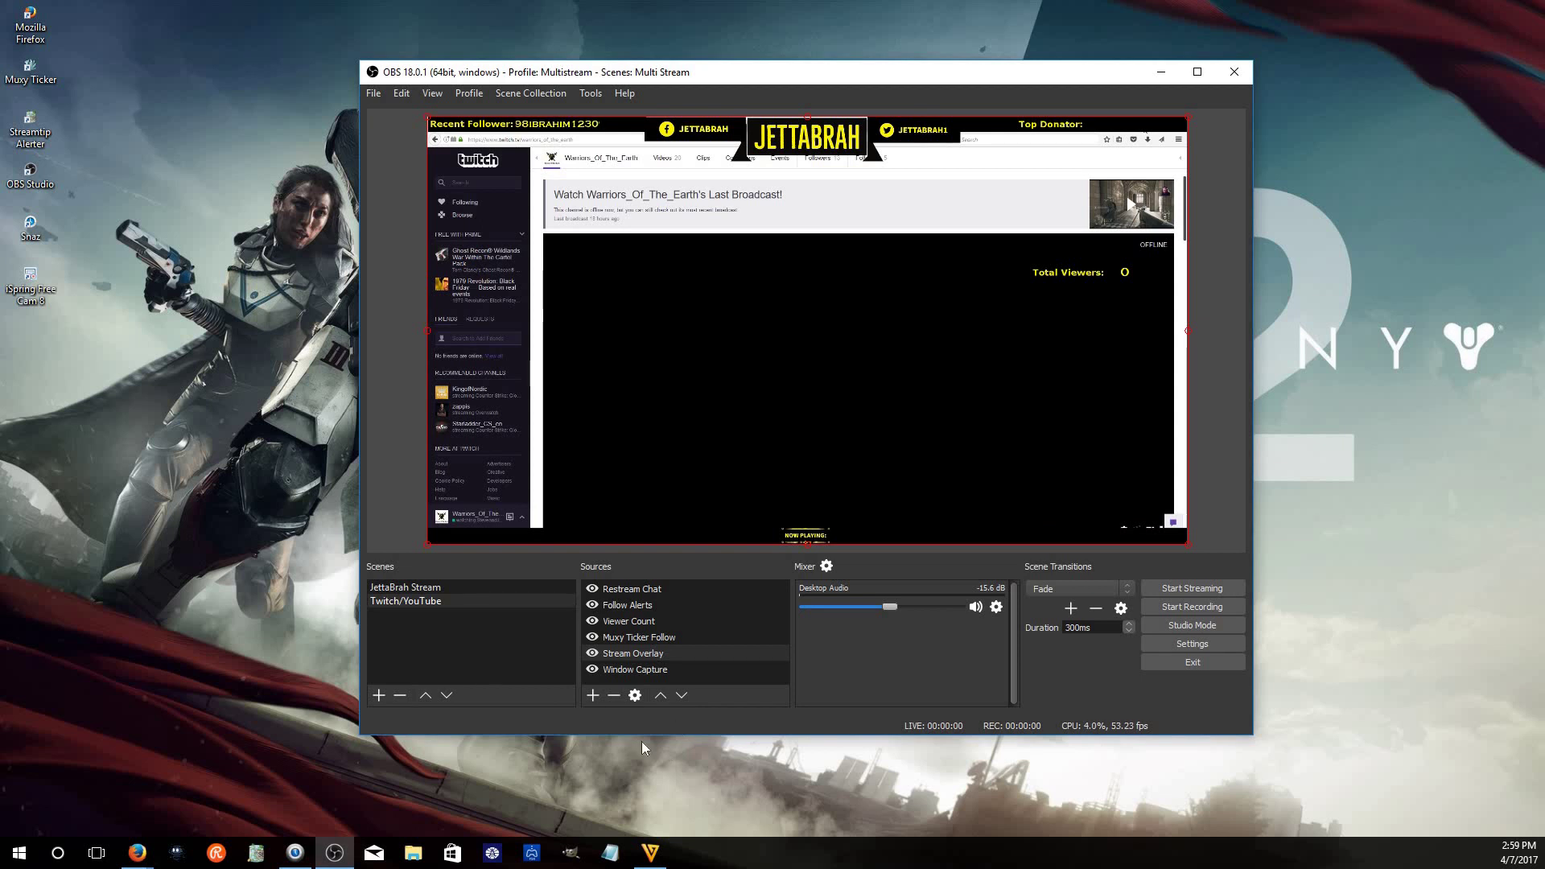
click(593, 696)
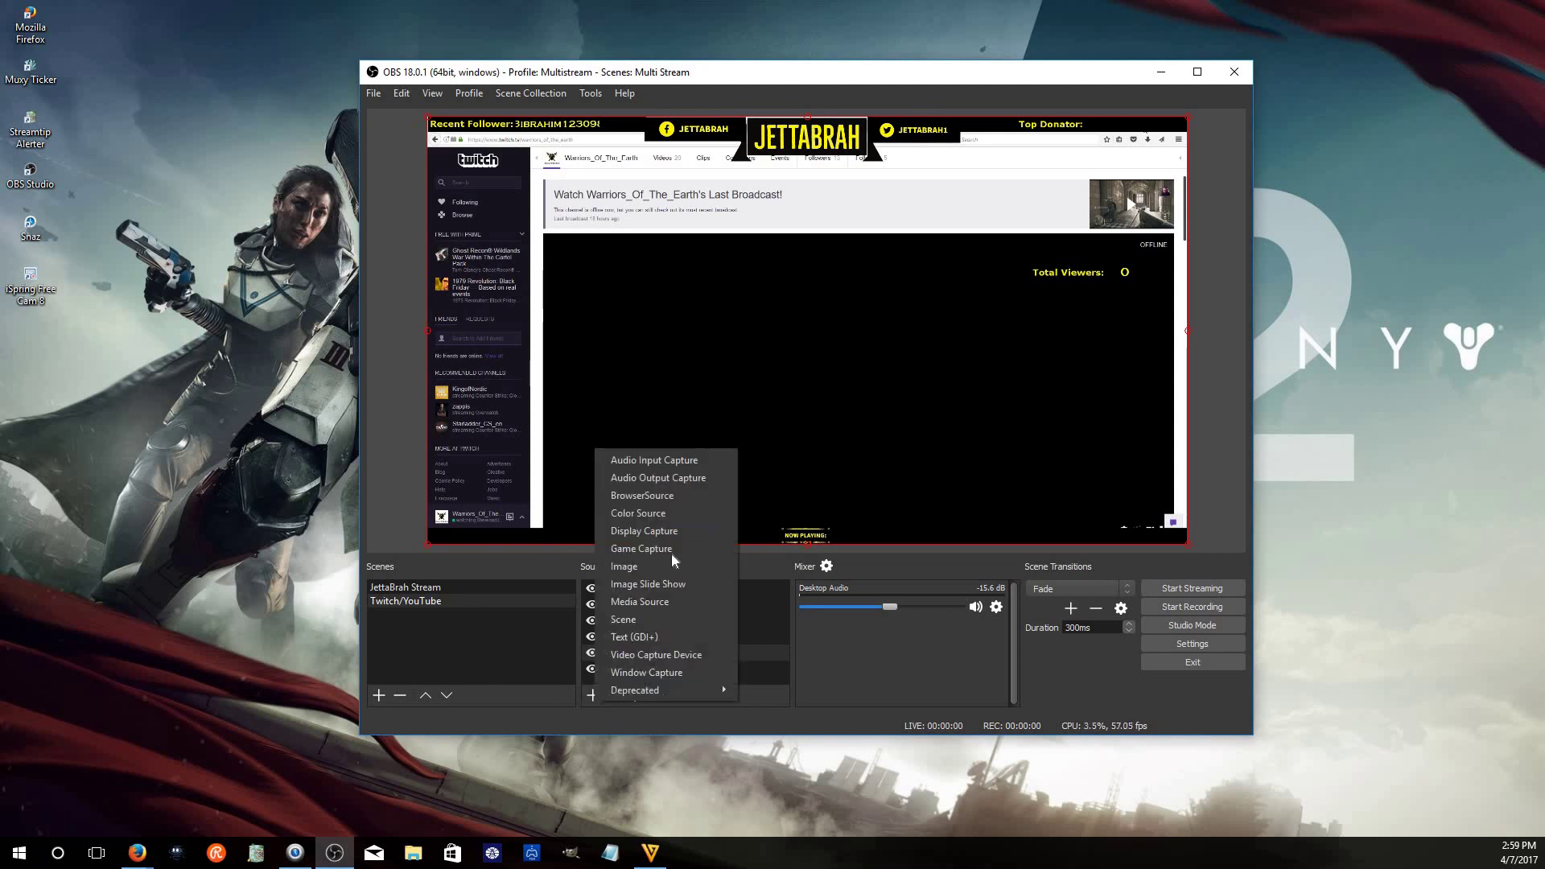
click(644, 566)
click(678, 335)
click(701, 355)
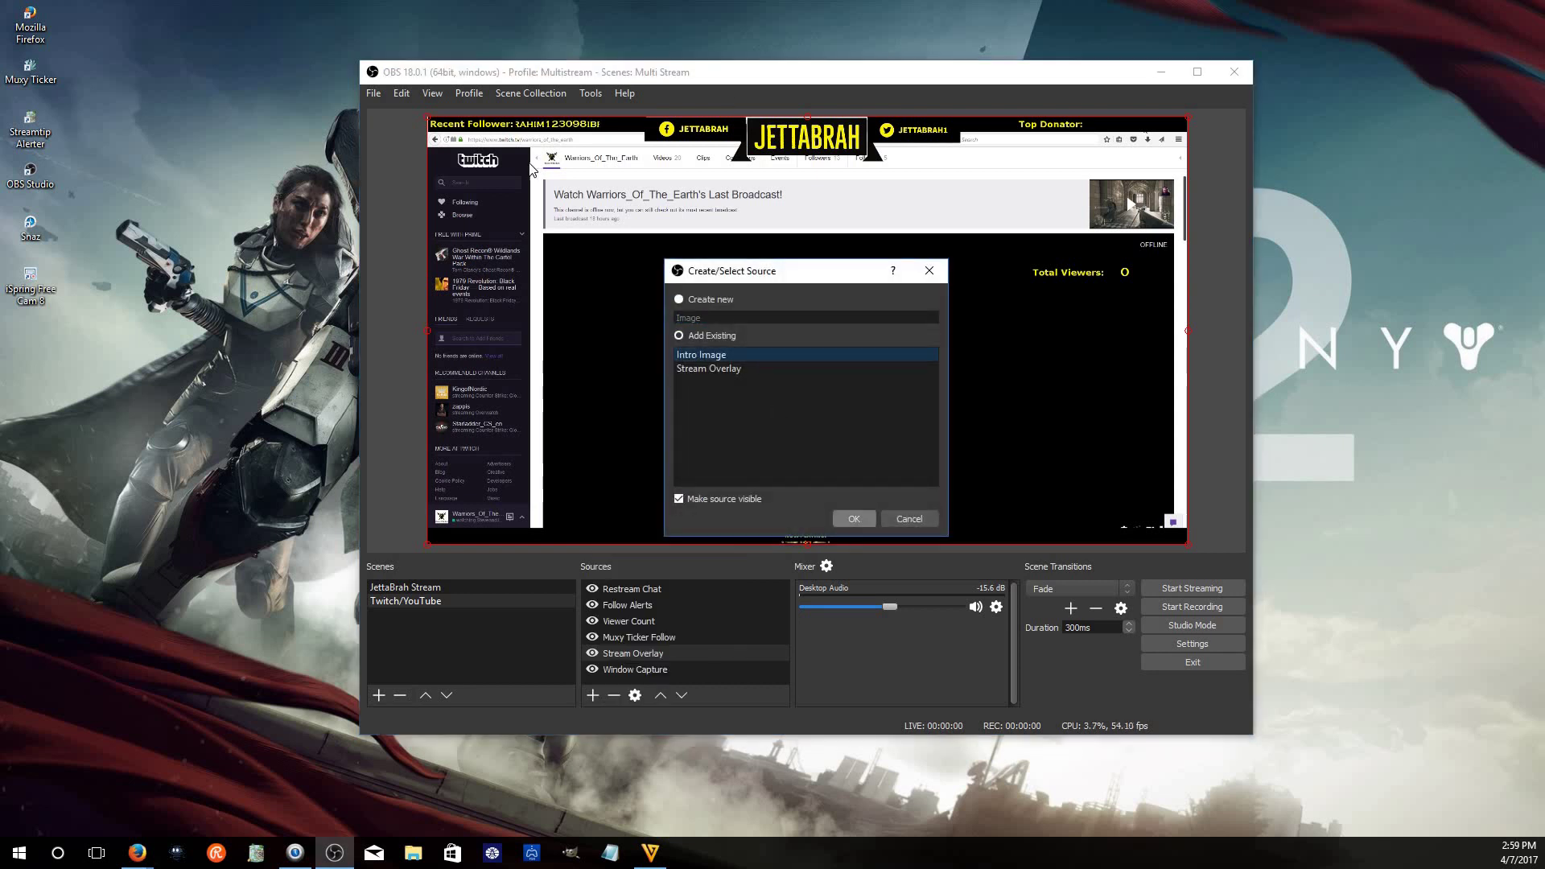
click(854, 519)
drag(1059, 475, 1188, 544)
click(621, 497)
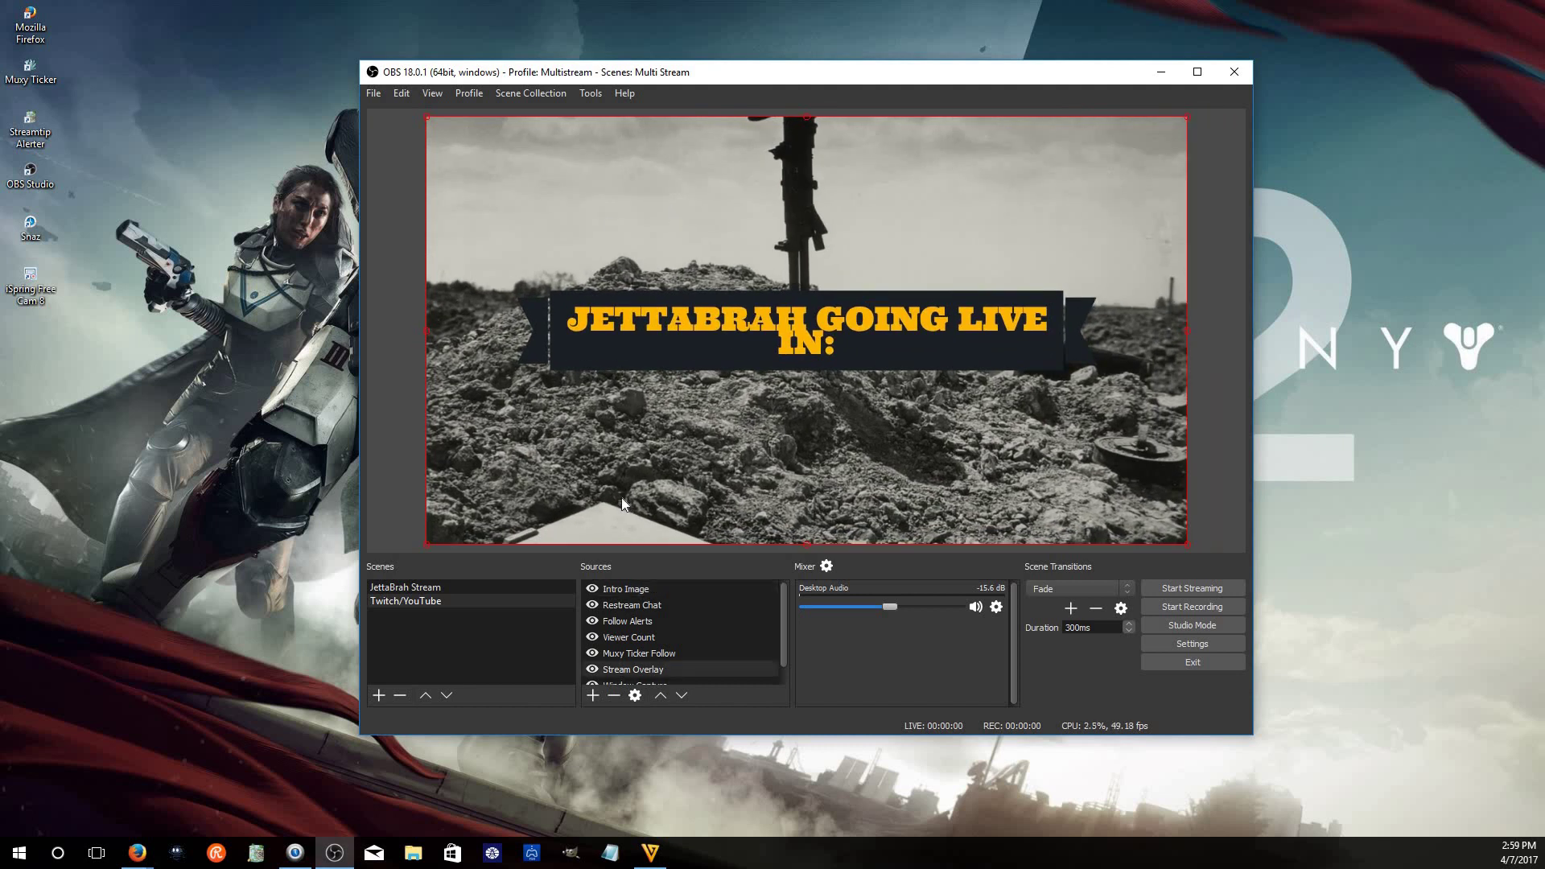
click(765, 308)
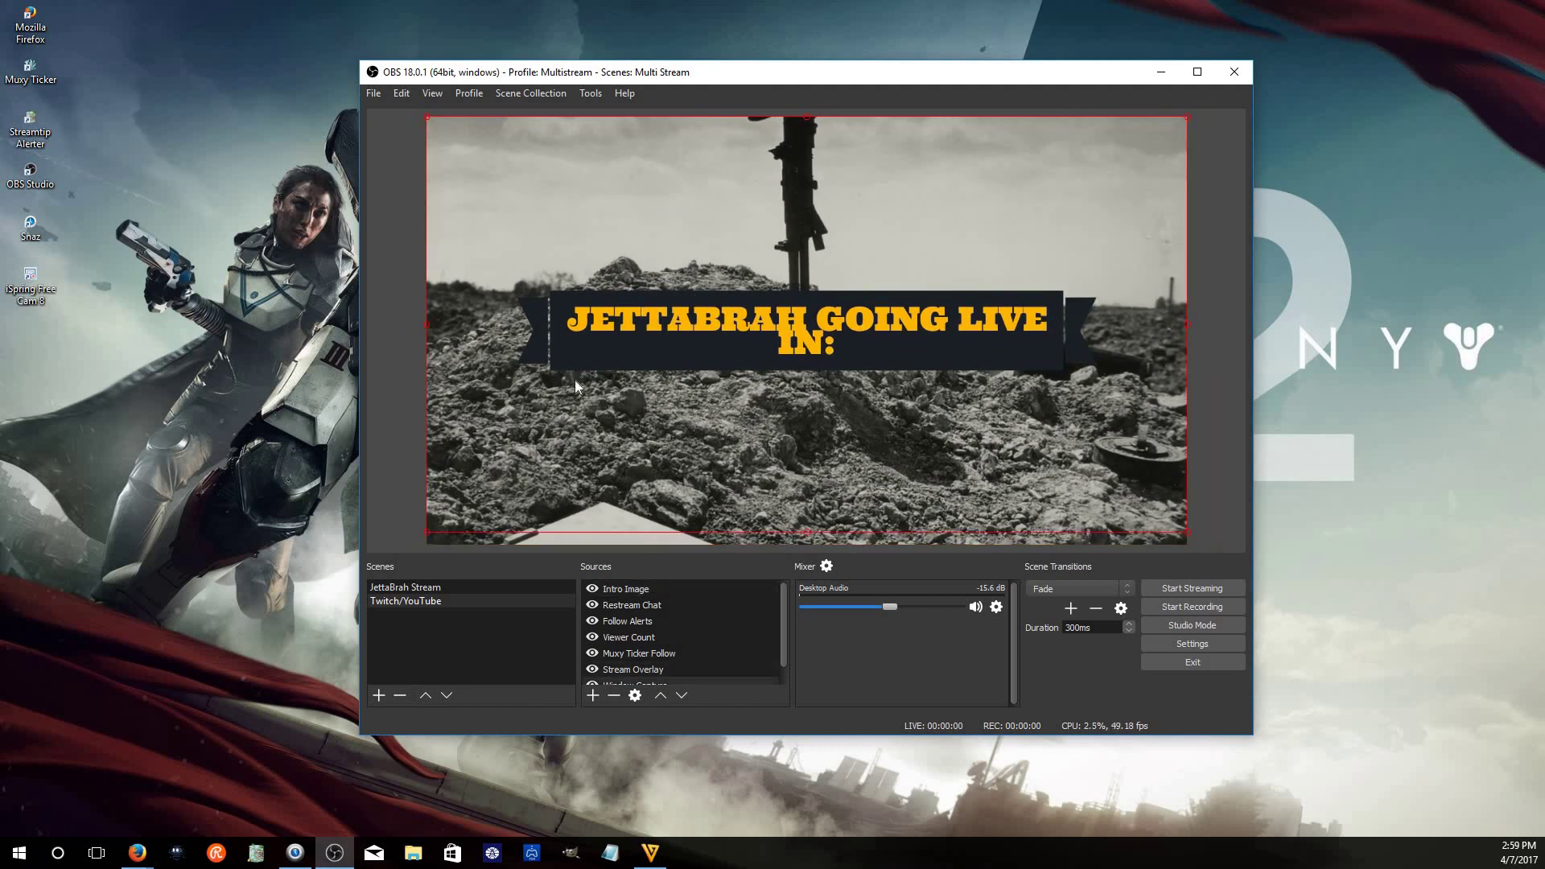
Show Snaz's Chrono's settings, switch back to OBS, add the existing Countdown Timer text source and place it beside "IN:" on the intro banner
click(296, 853)
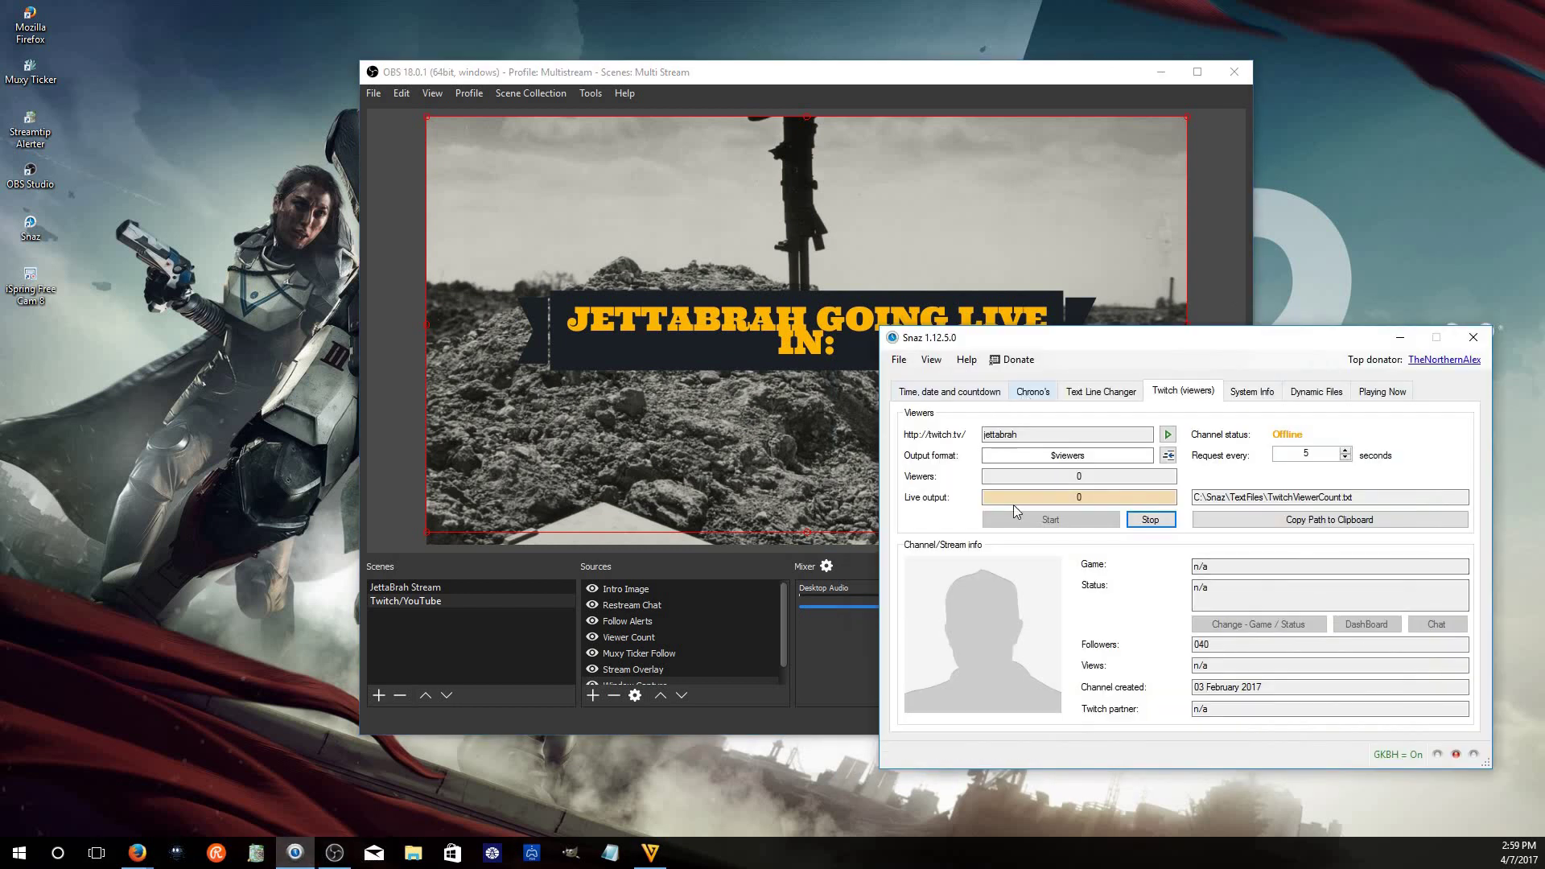
click(1032, 392)
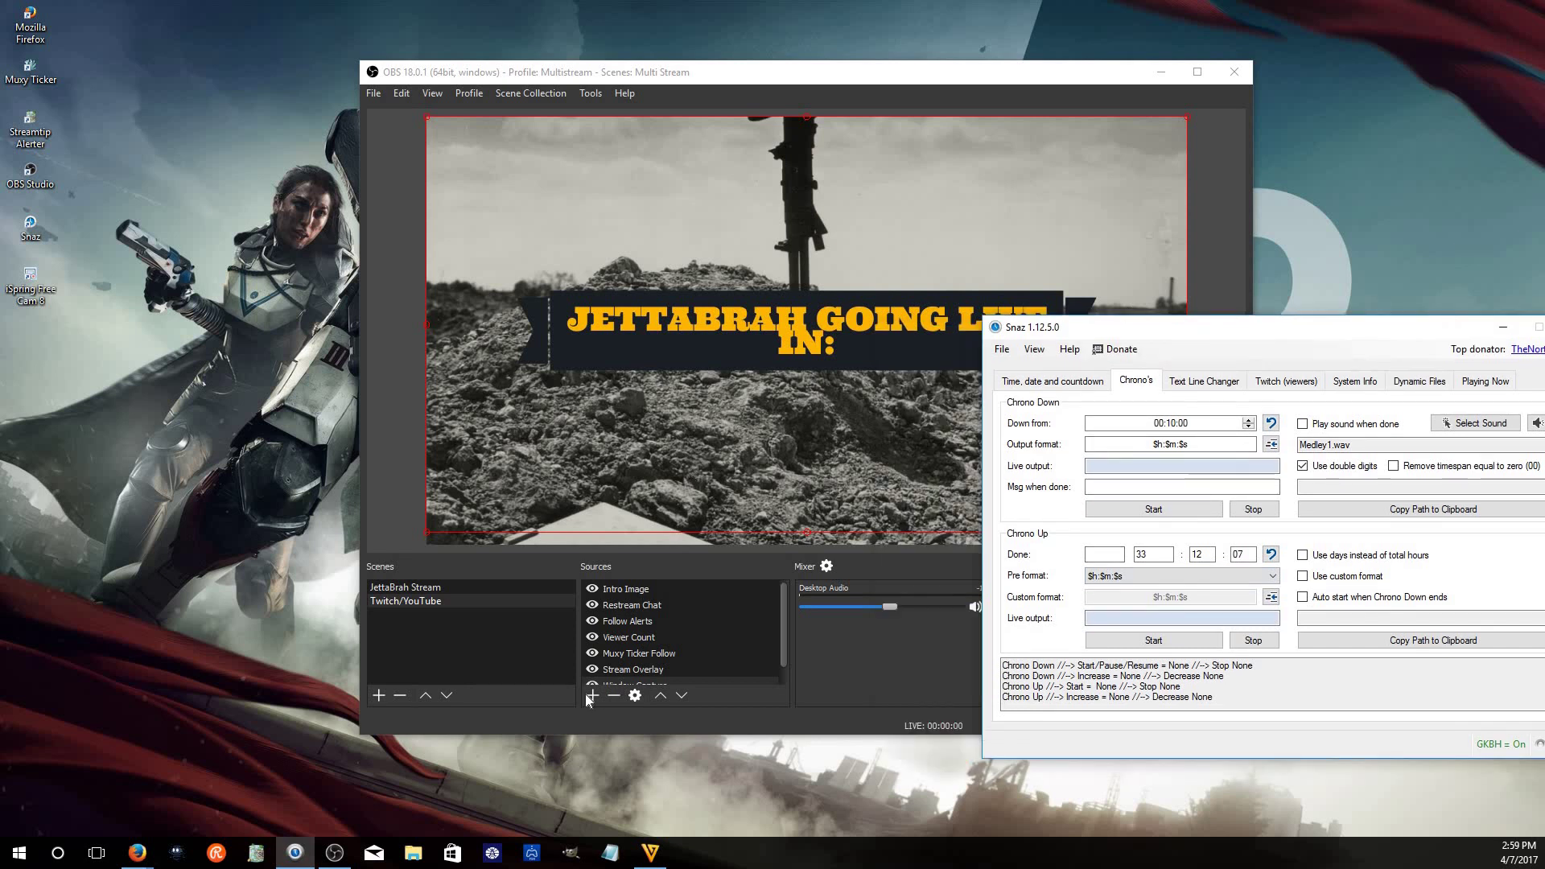
click(589, 697)
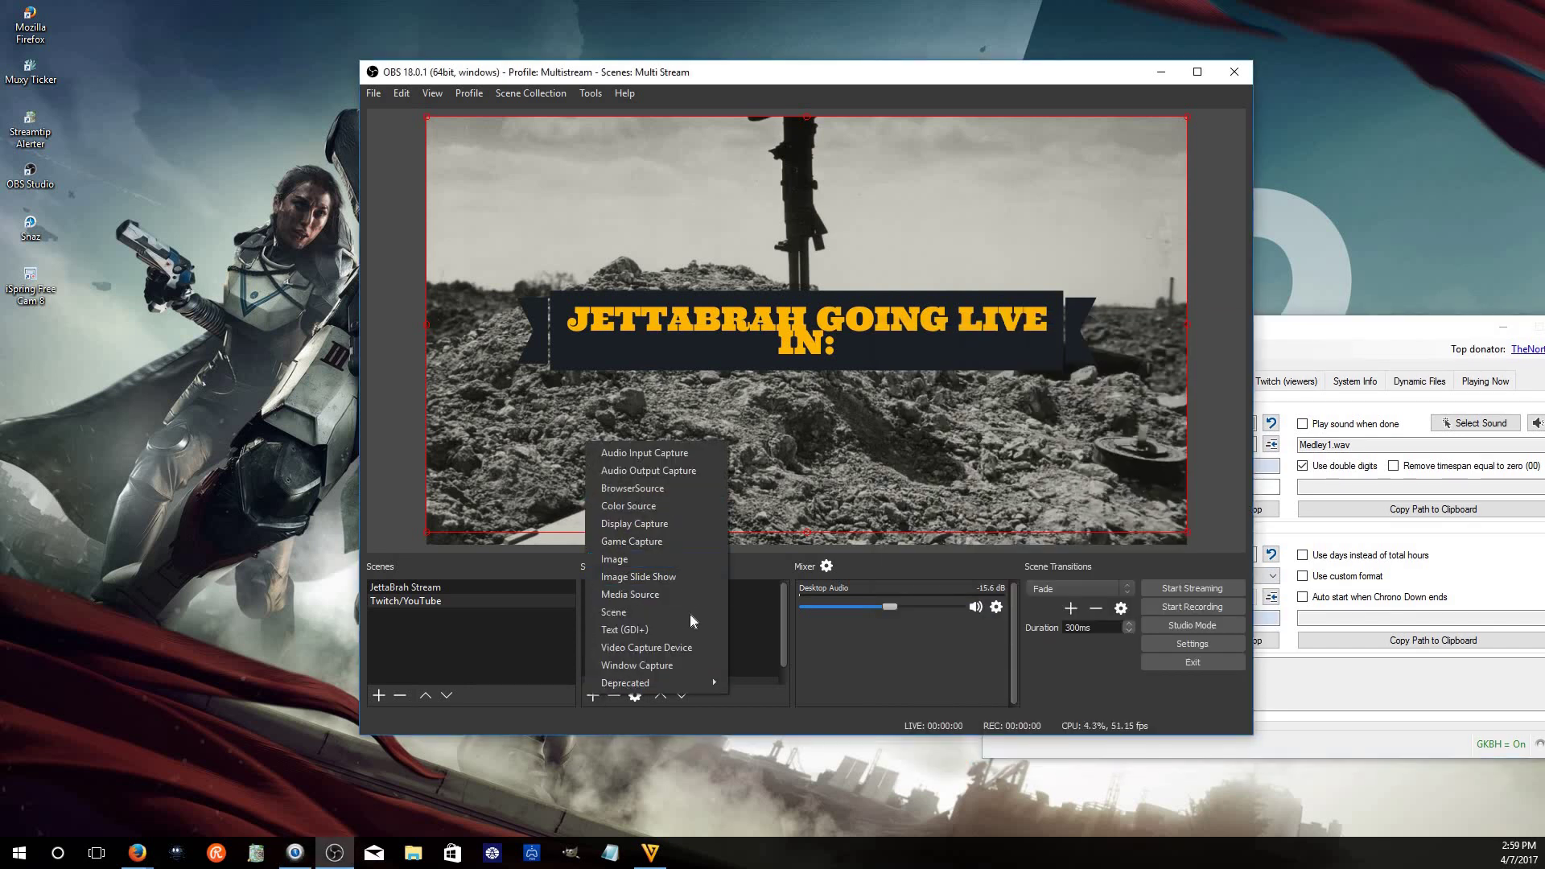
click(689, 629)
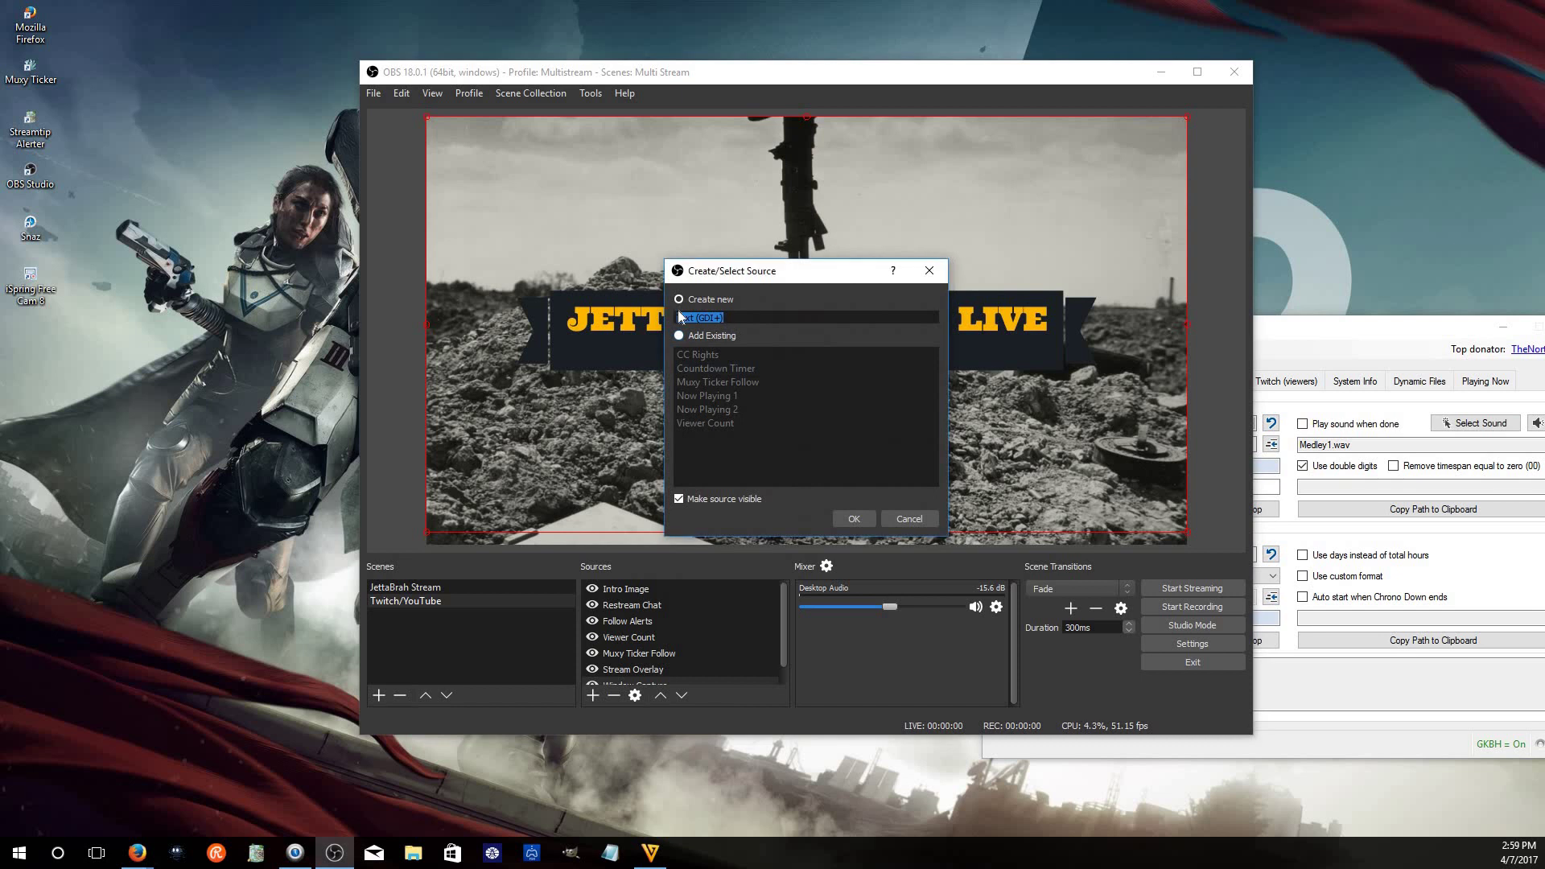
click(682, 334)
click(696, 369)
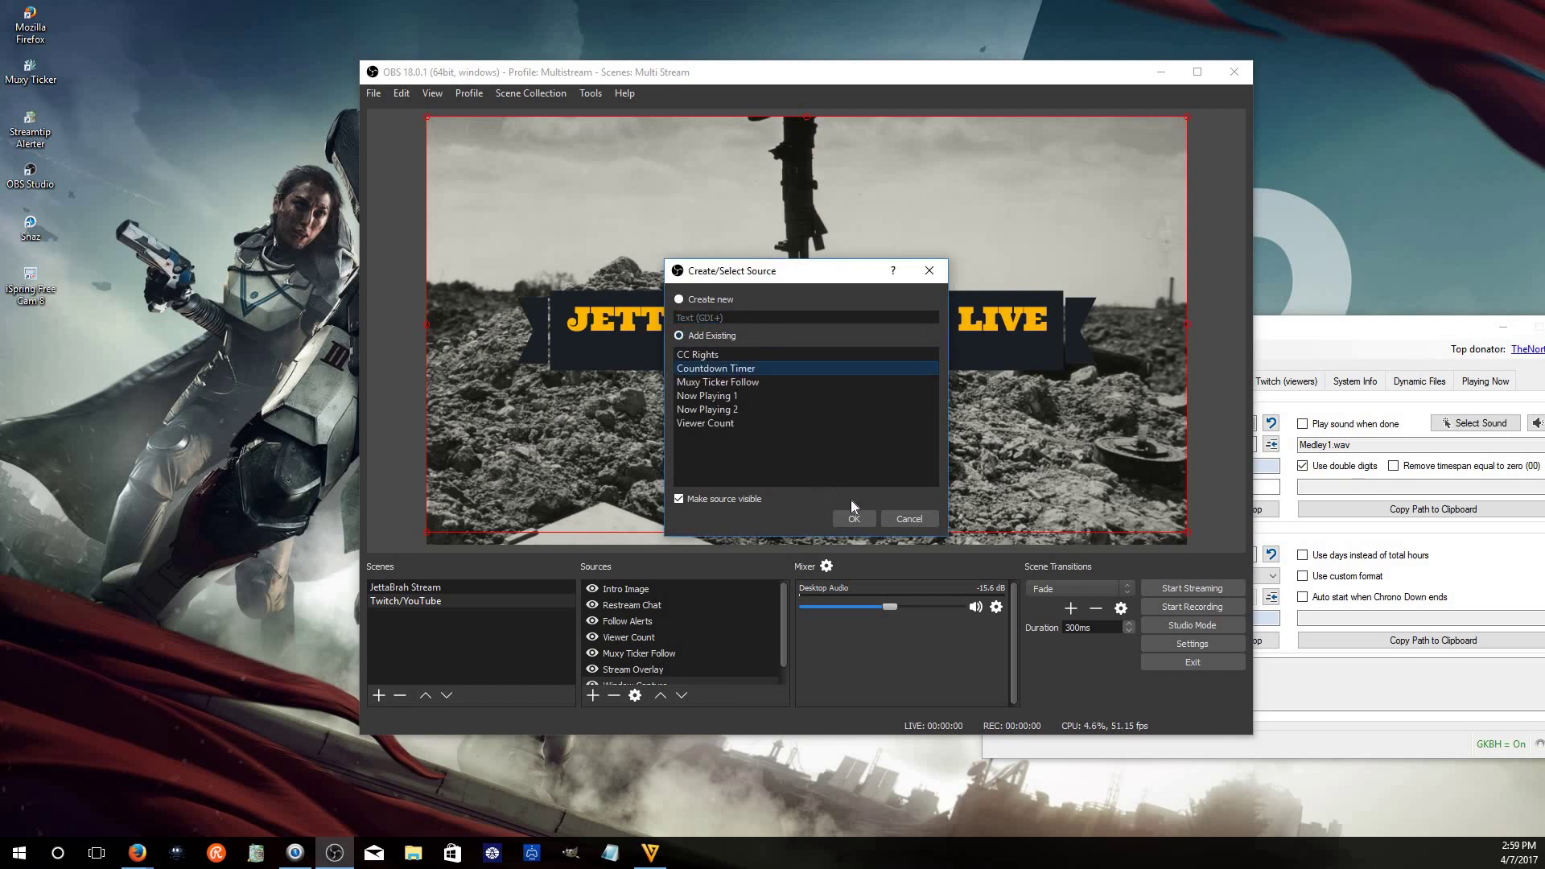
click(854, 517)
drag(821, 282, 893, 351)
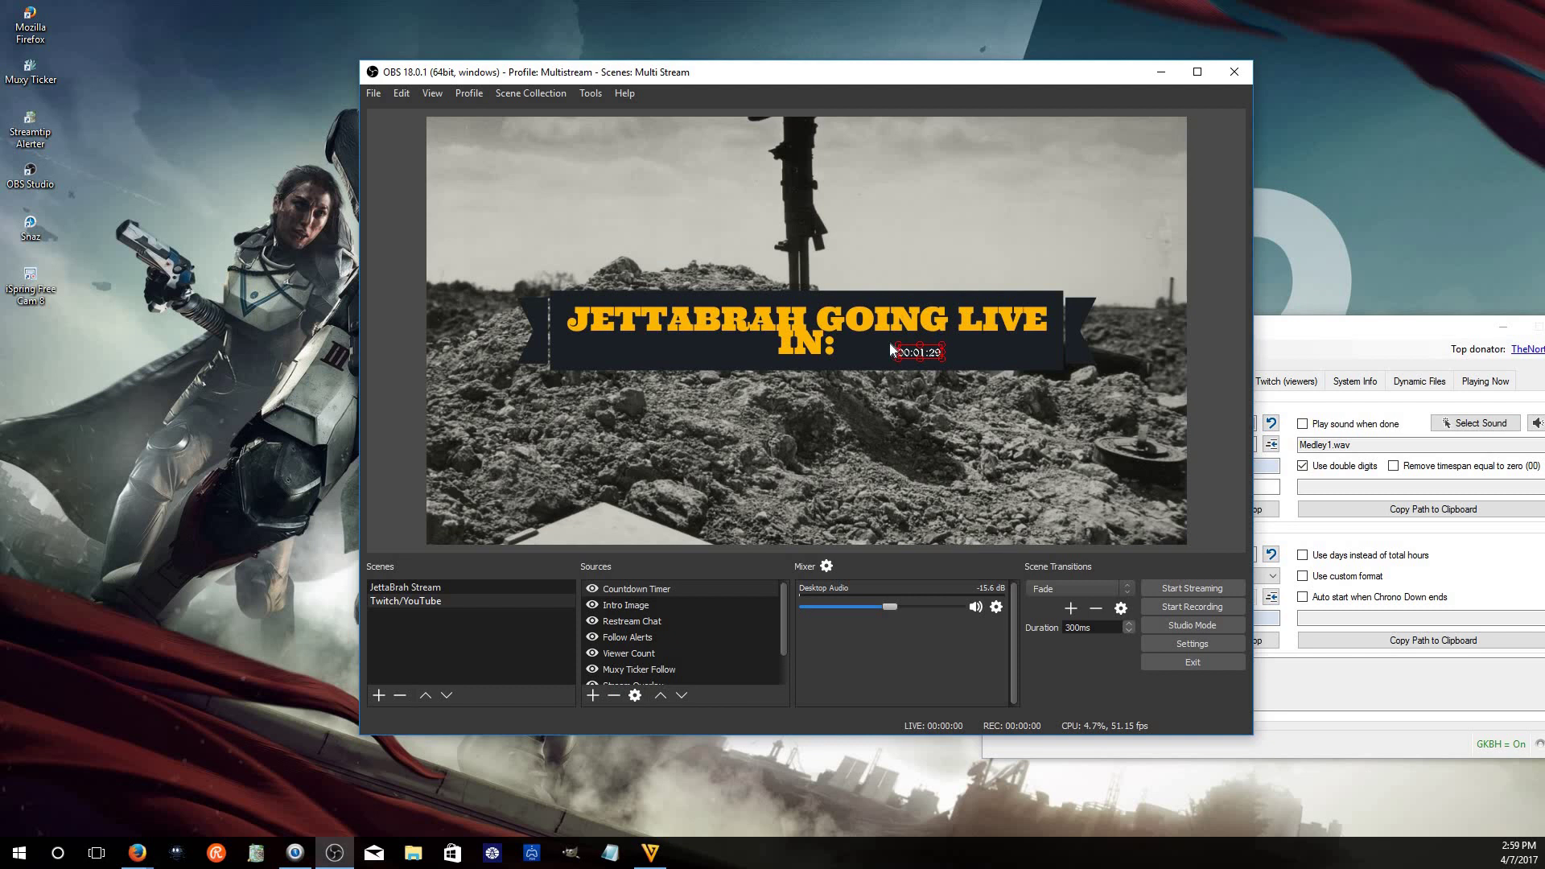
click(868, 331)
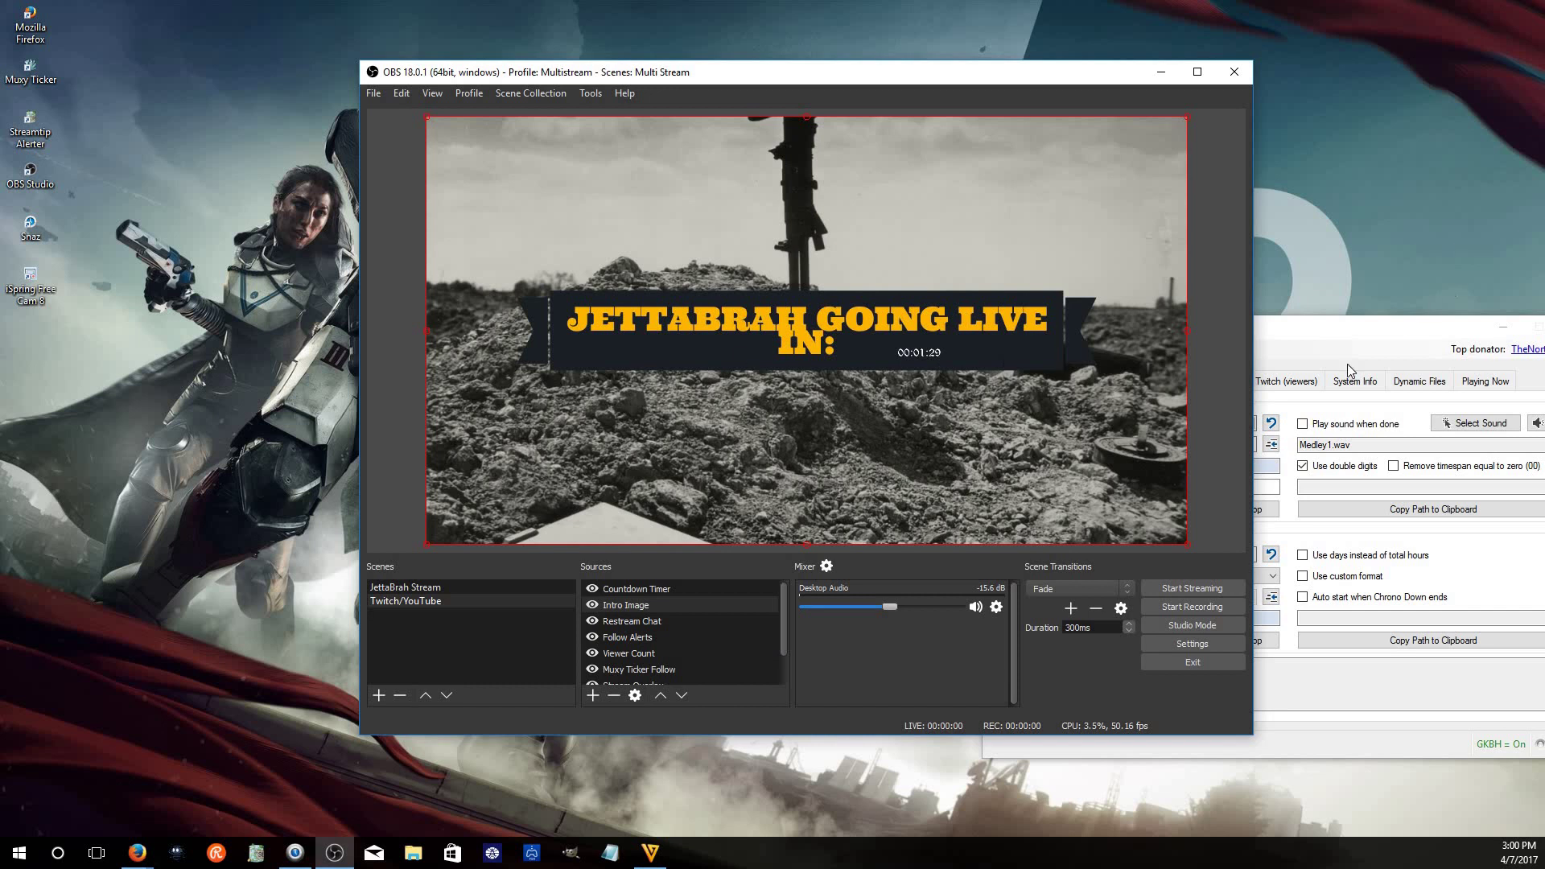
Check Snaz's viewer and Chrono's settings, switch back to OBS, enlarge the Countdown Timer text and place it right beside "IN:" on the banner
click(1317, 384)
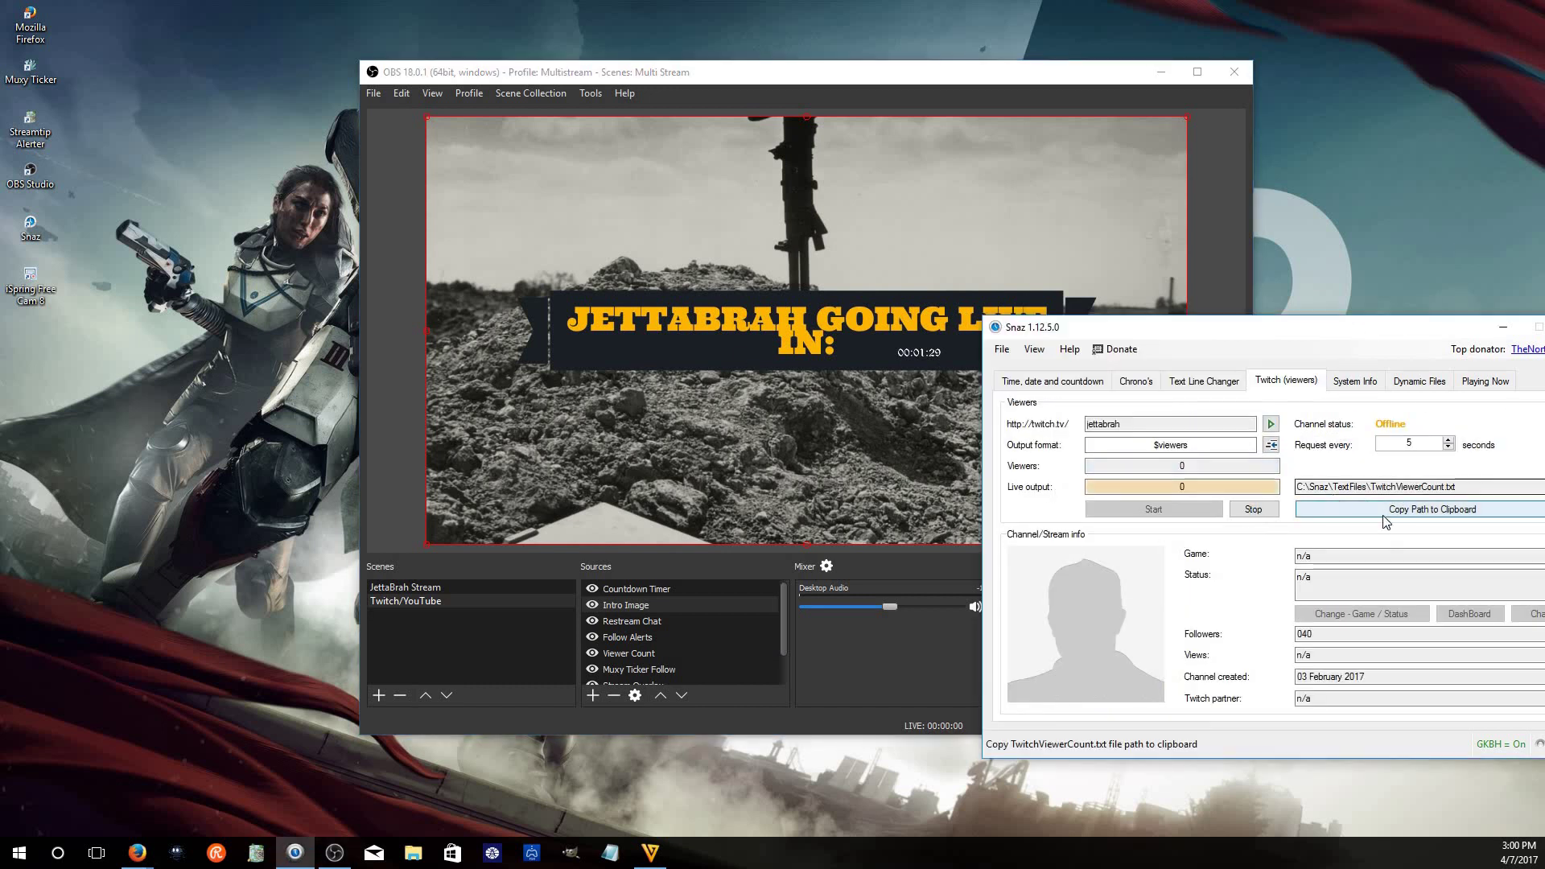
click(1149, 378)
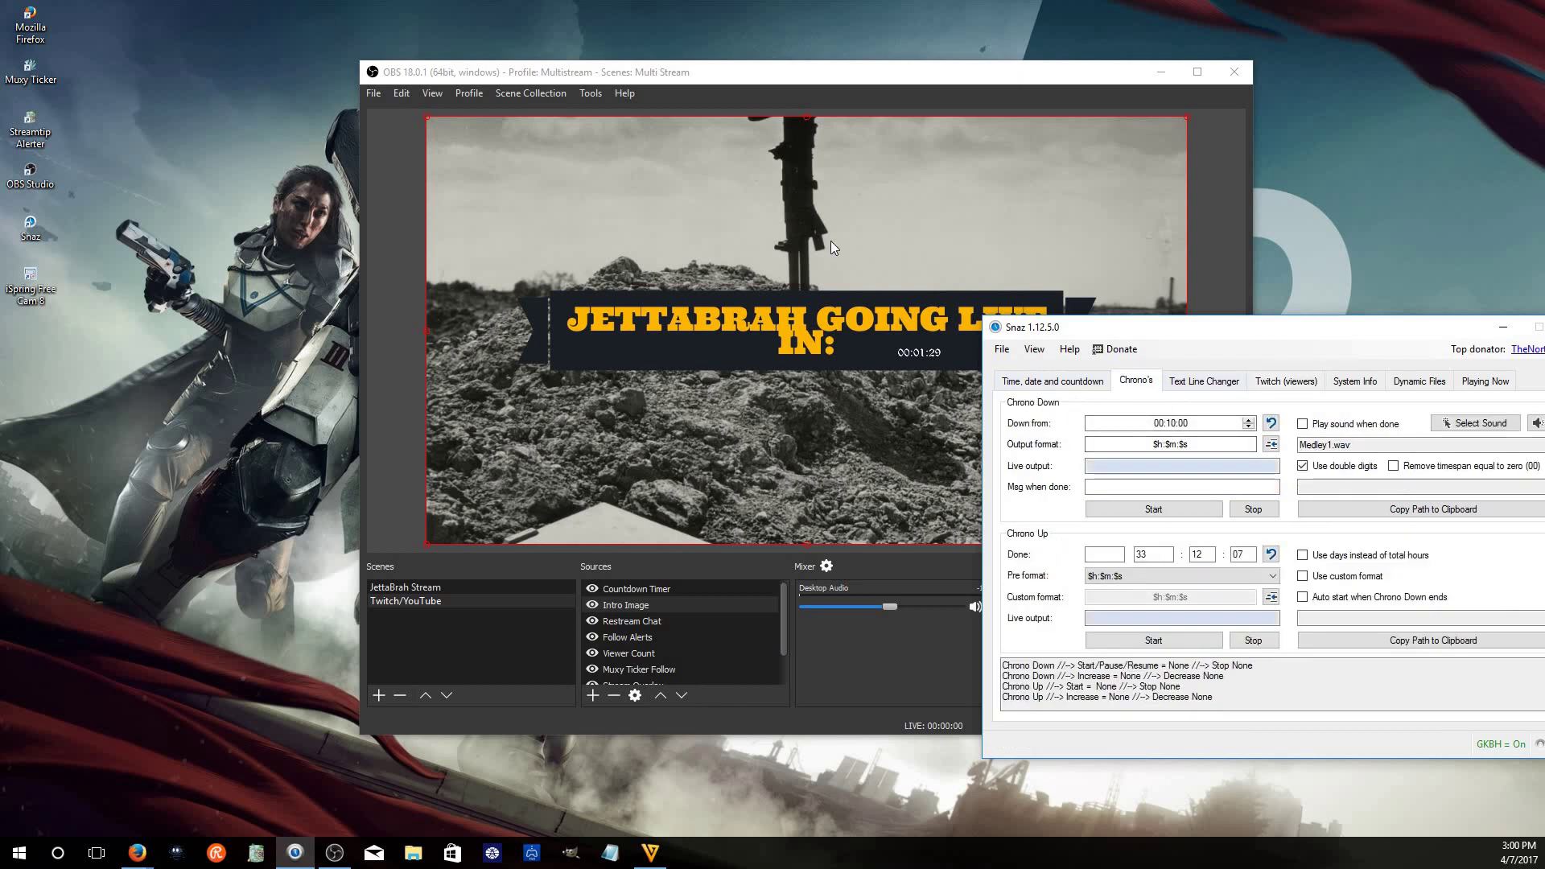
click(927, 360)
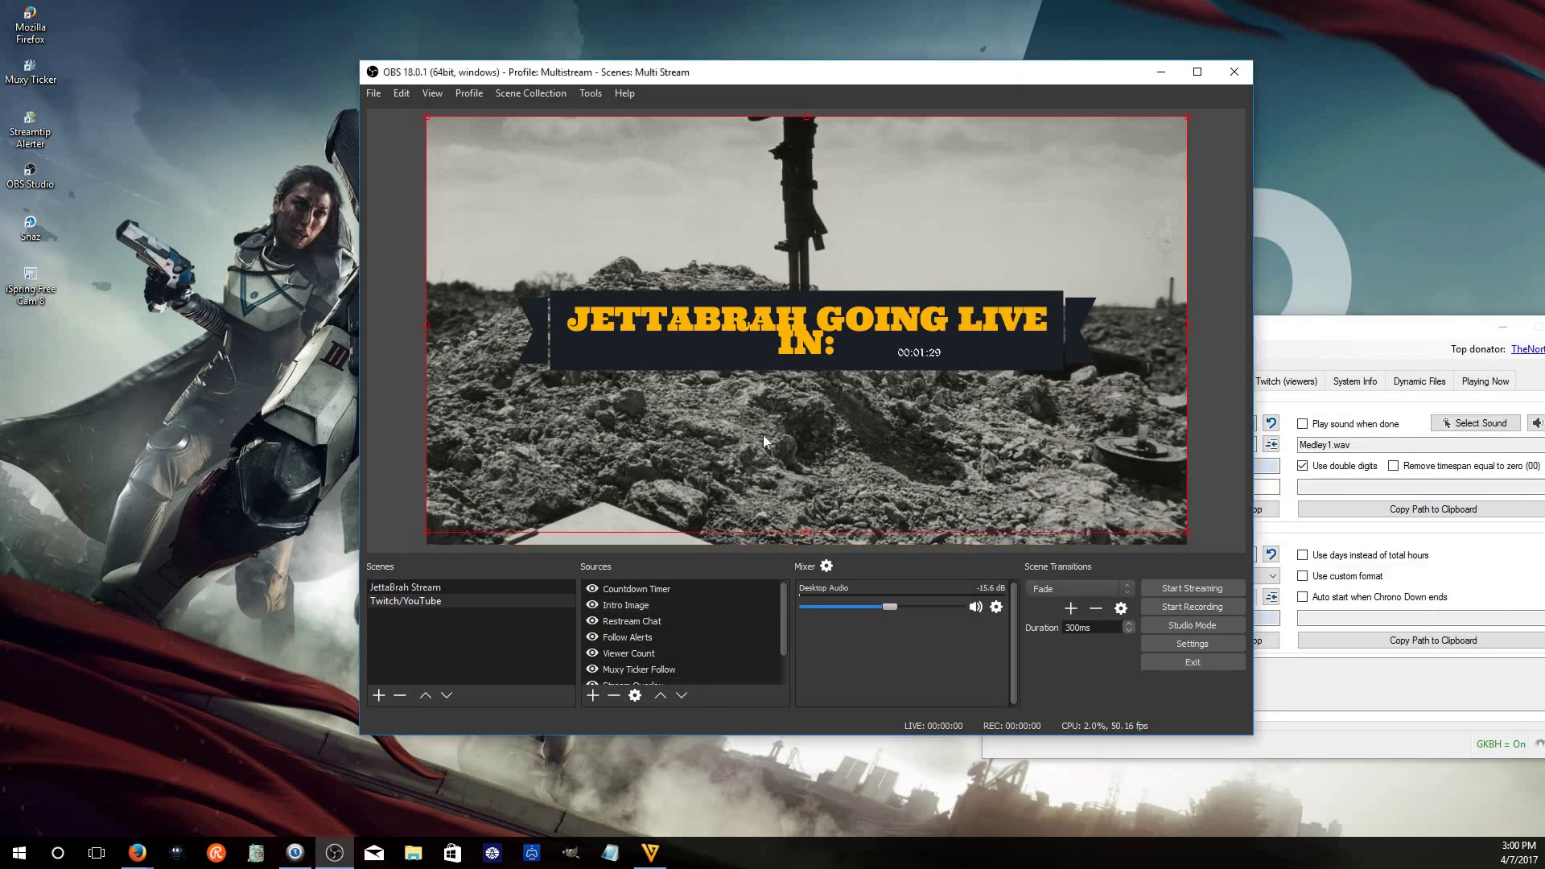
click(650, 590)
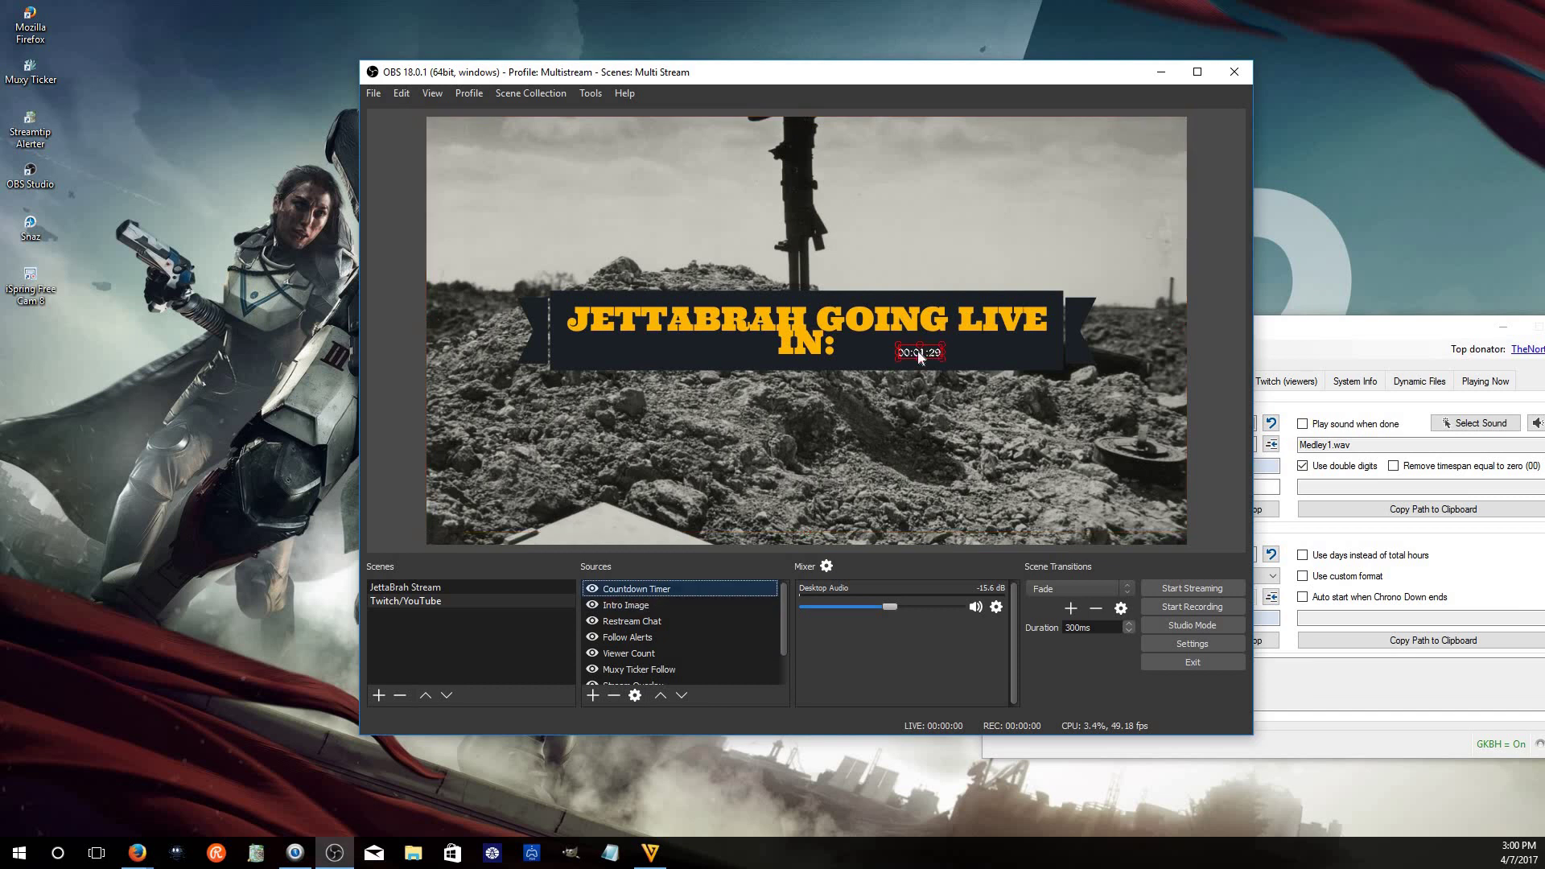
mouse_move(896, 343)
mouse_down()
mouse_move(833, 325)
mouse_move(906, 343)
mouse_up()
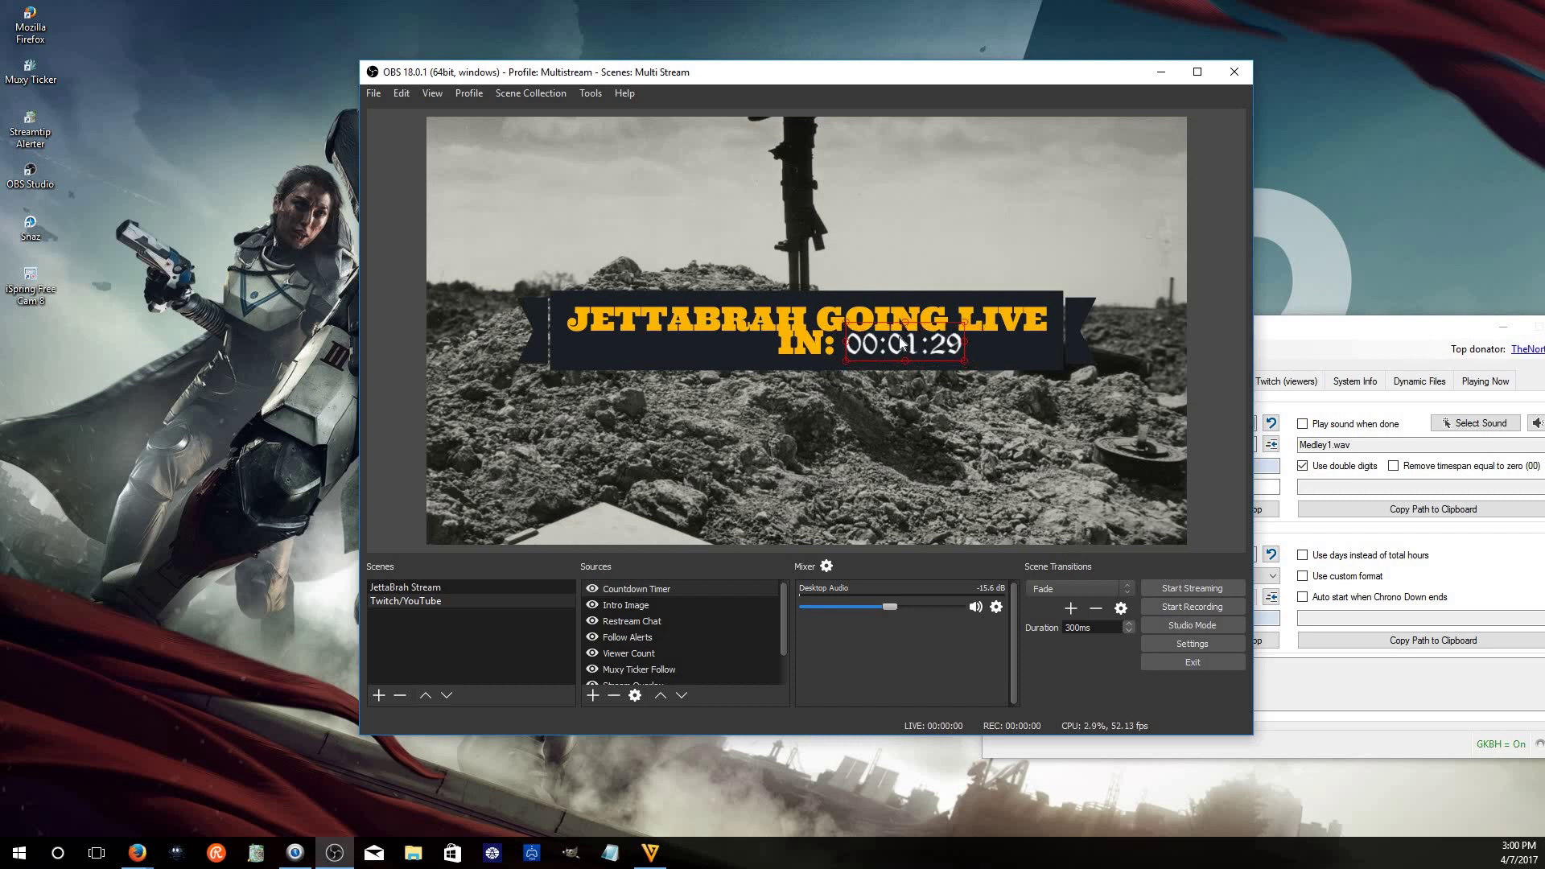
Switch to Snaz and start the Chrono Down countdown from 00:10:00
click(1236, 432)
click(1257, 508)
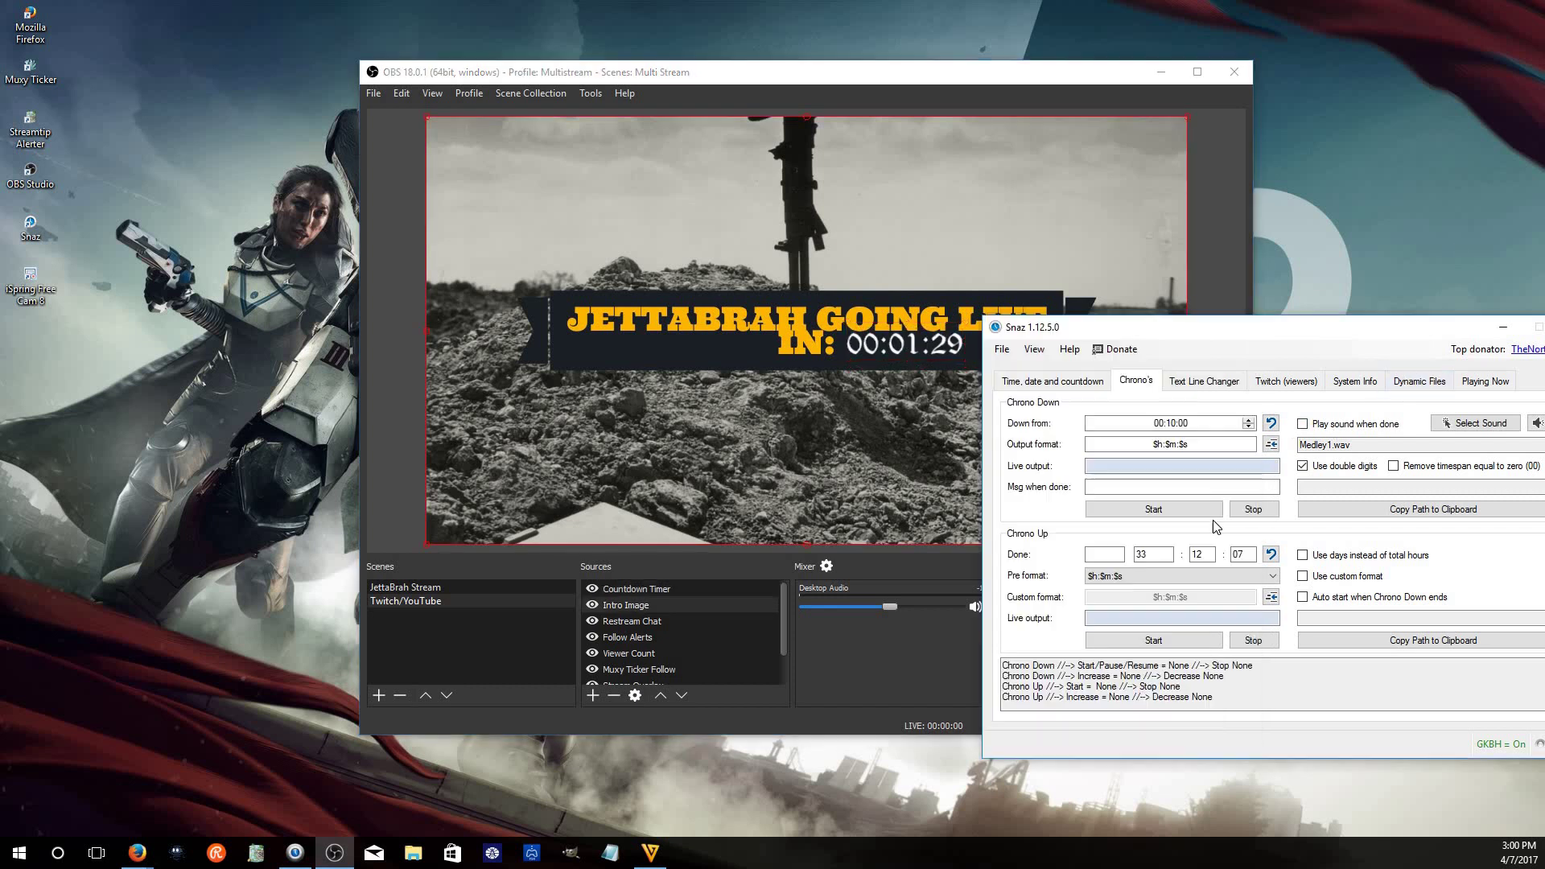
click(1190, 508)
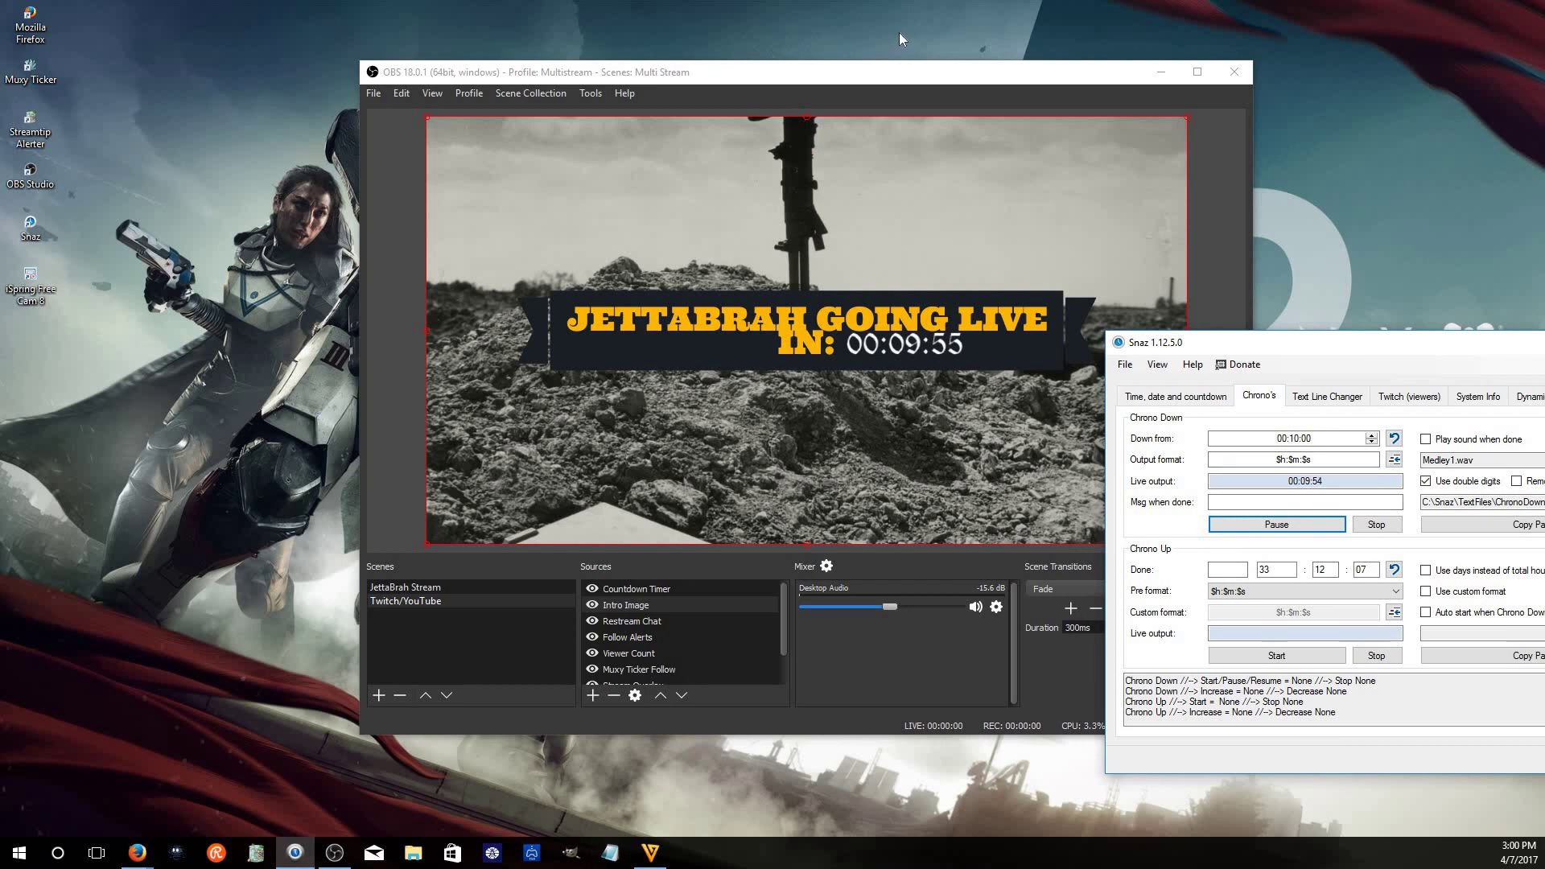
Move the OBS window away from Snaz and add the existing Intro Music media source to the Twitch/YouTube scene
drag(752, 74, 660, 55)
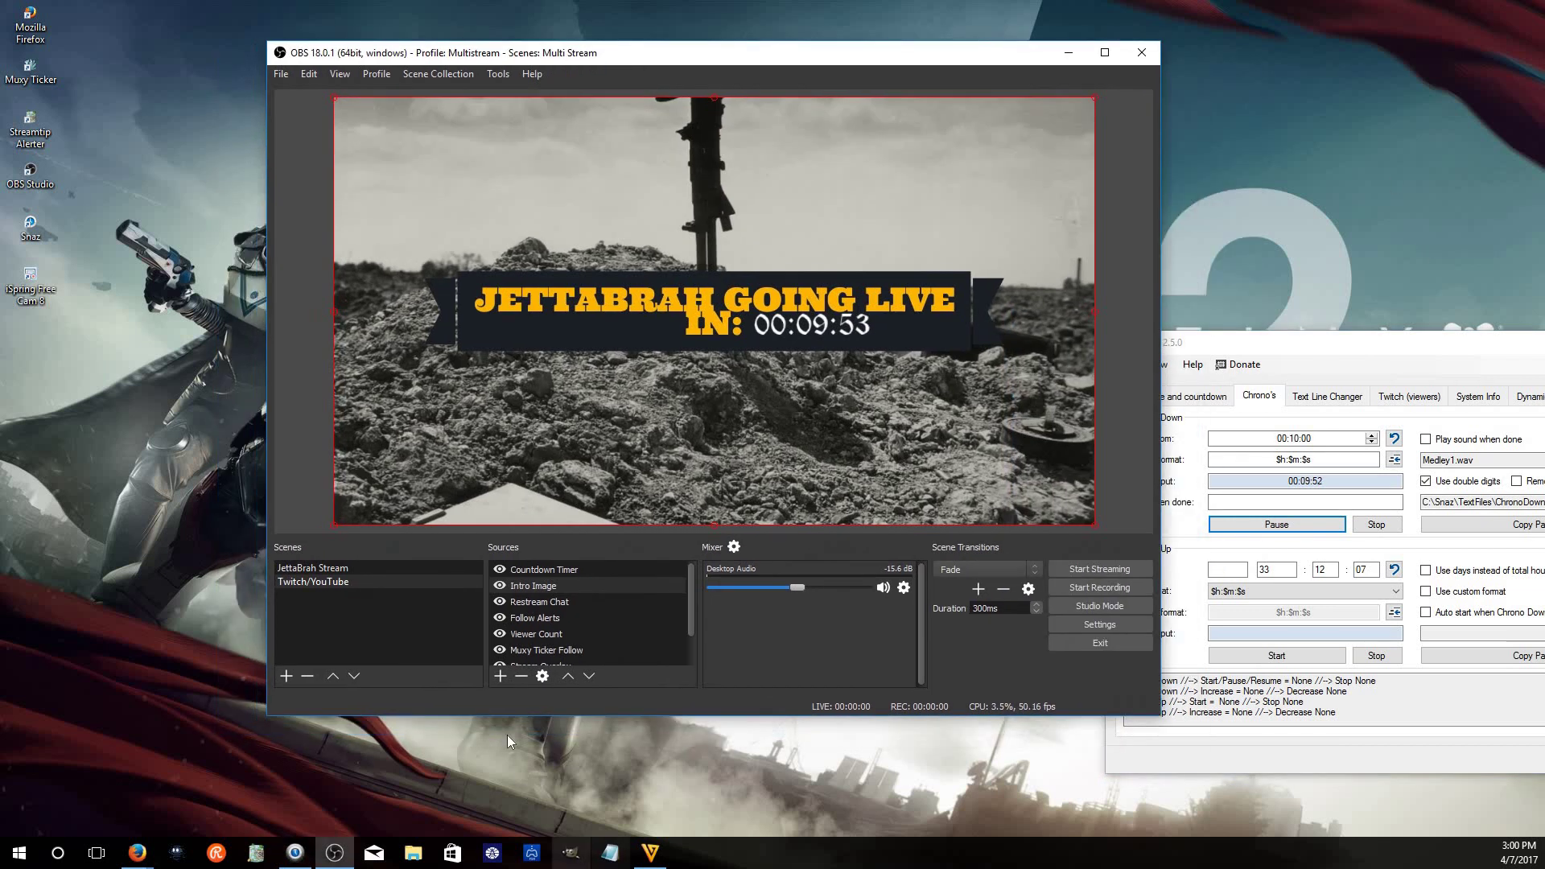
click(500, 676)
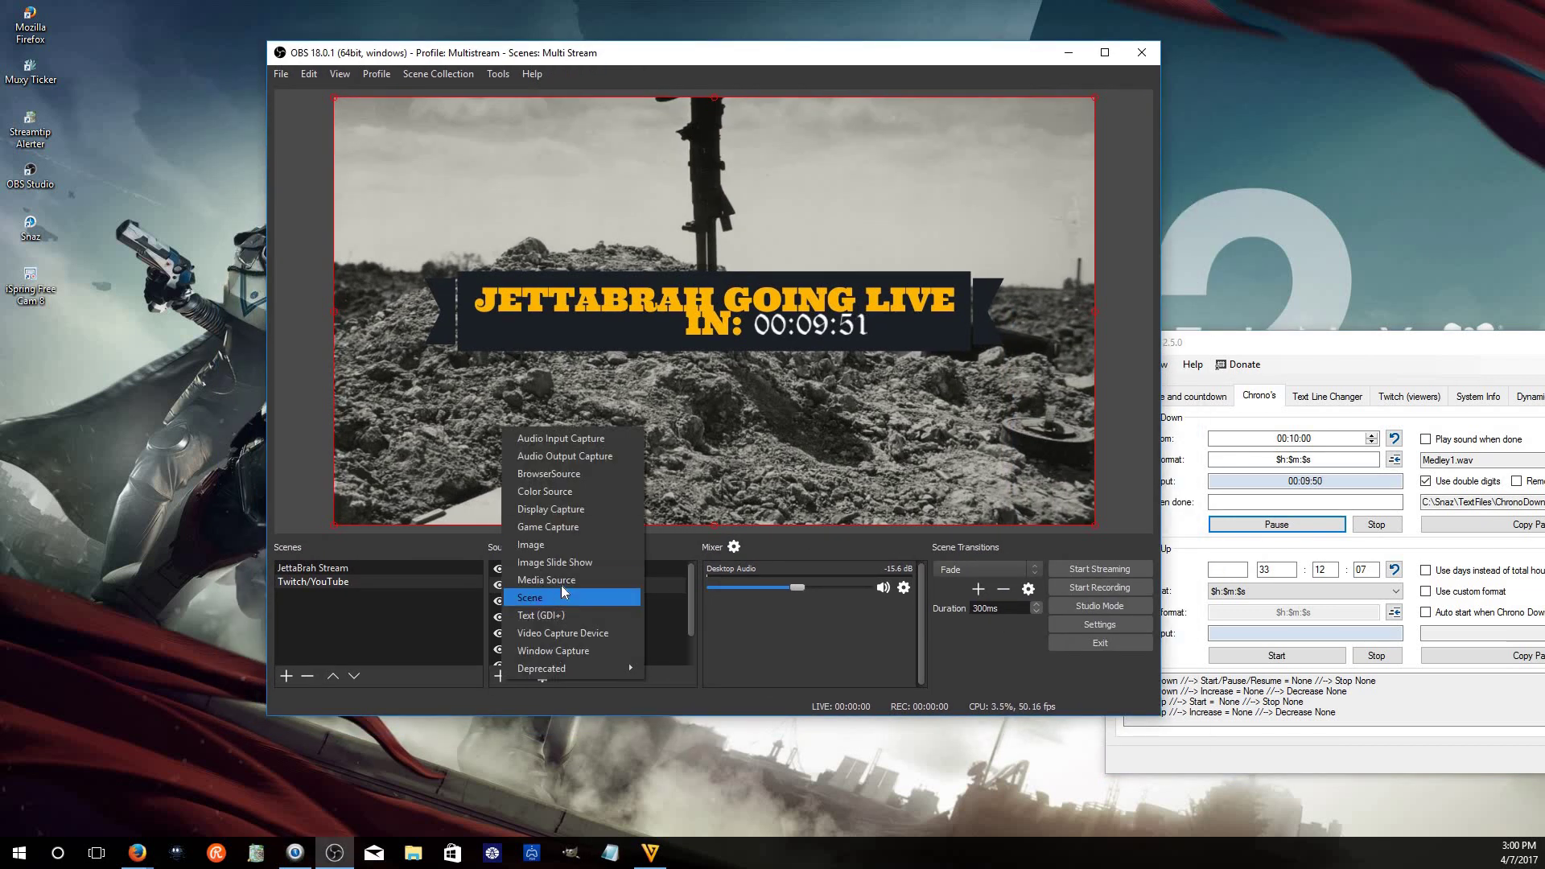
click(553, 579)
click(597, 318)
click(586, 336)
click(763, 499)
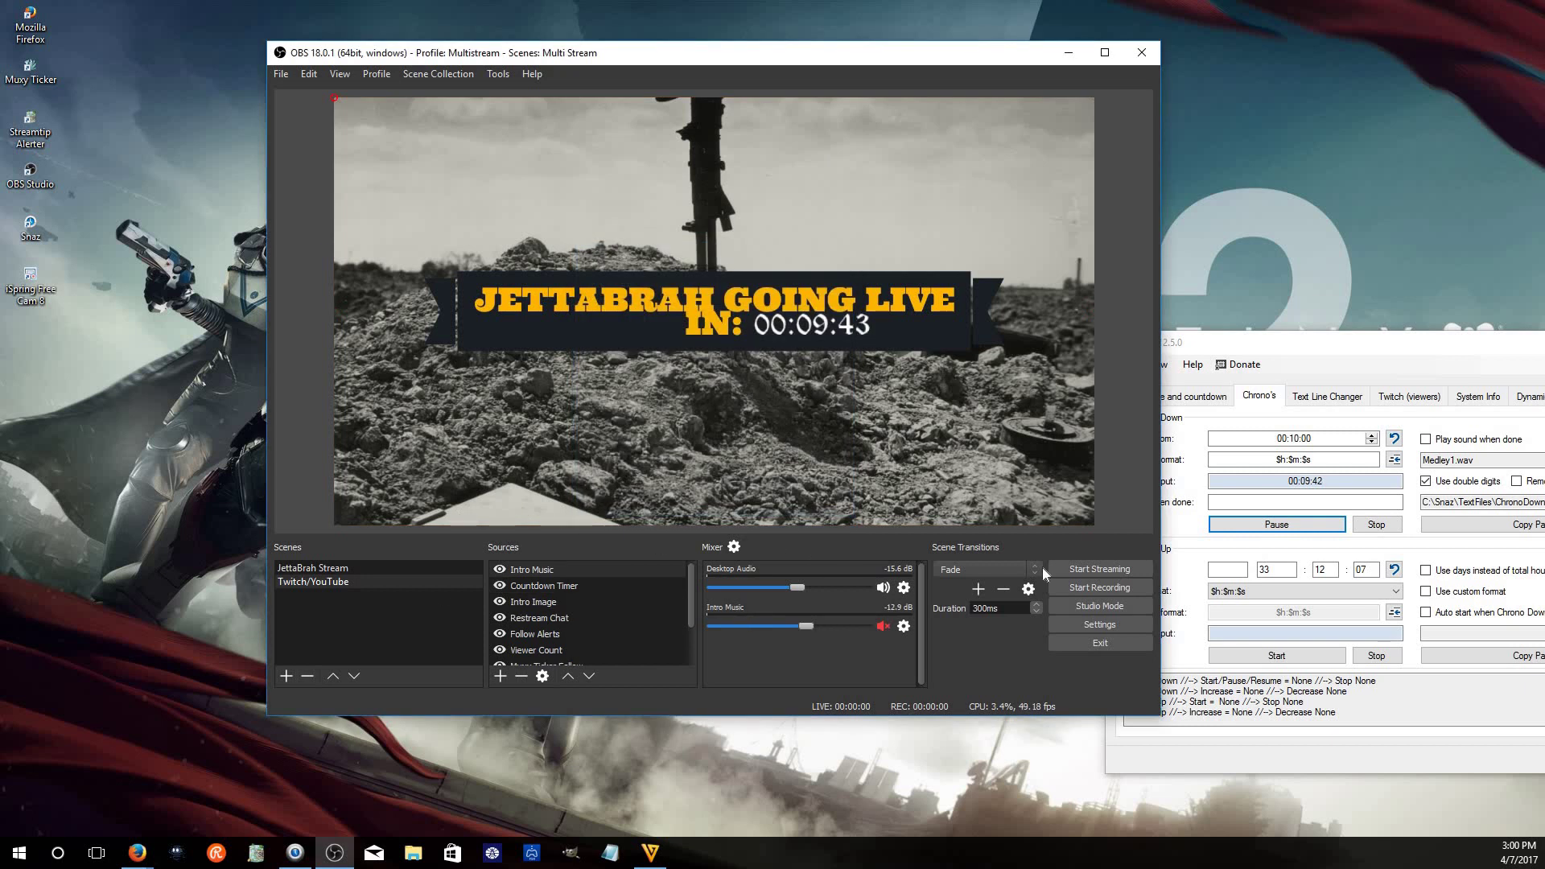
click(500, 676)
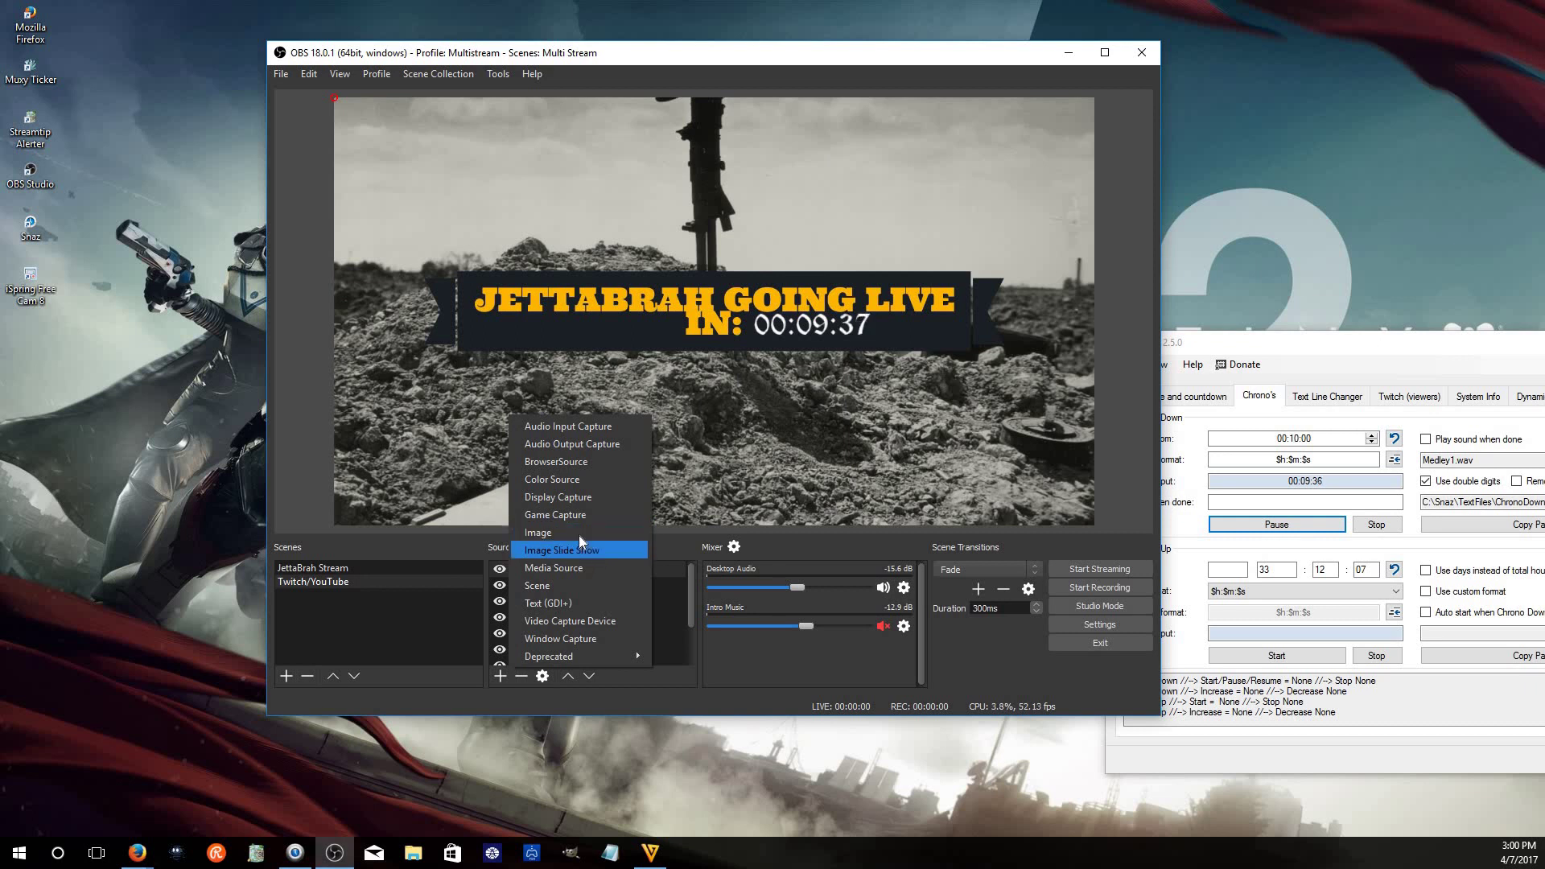
click(563, 567)
click(837, 252)
click(500, 678)
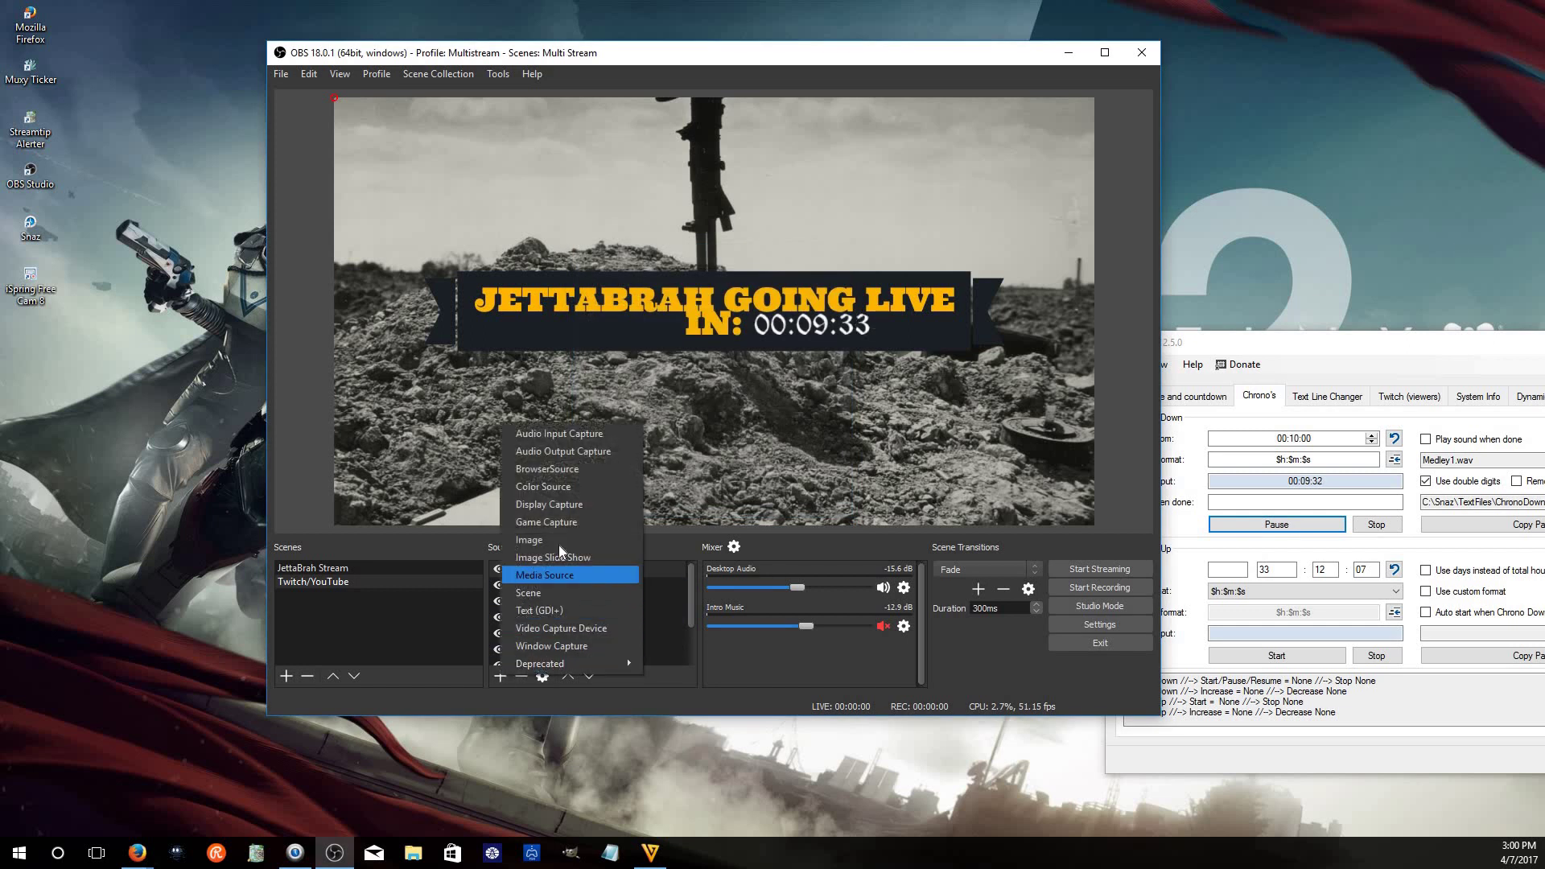
click(563, 534)
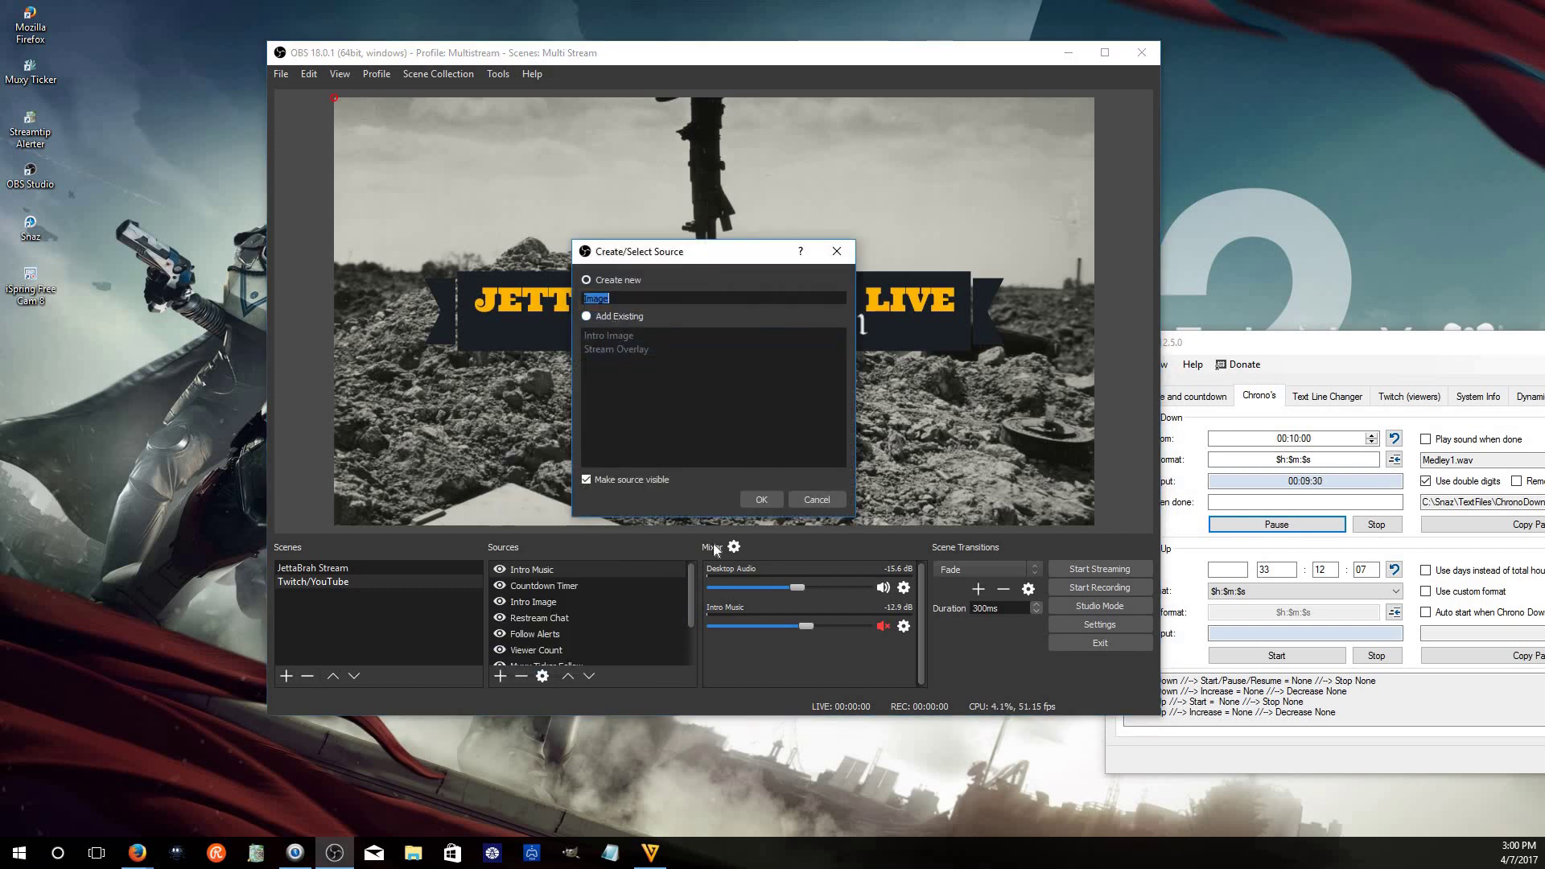
click(817, 499)
Add the existing CC Rights text source to the Twitch/YouTube scene
click(500, 675)
click(571, 612)
click(591, 316)
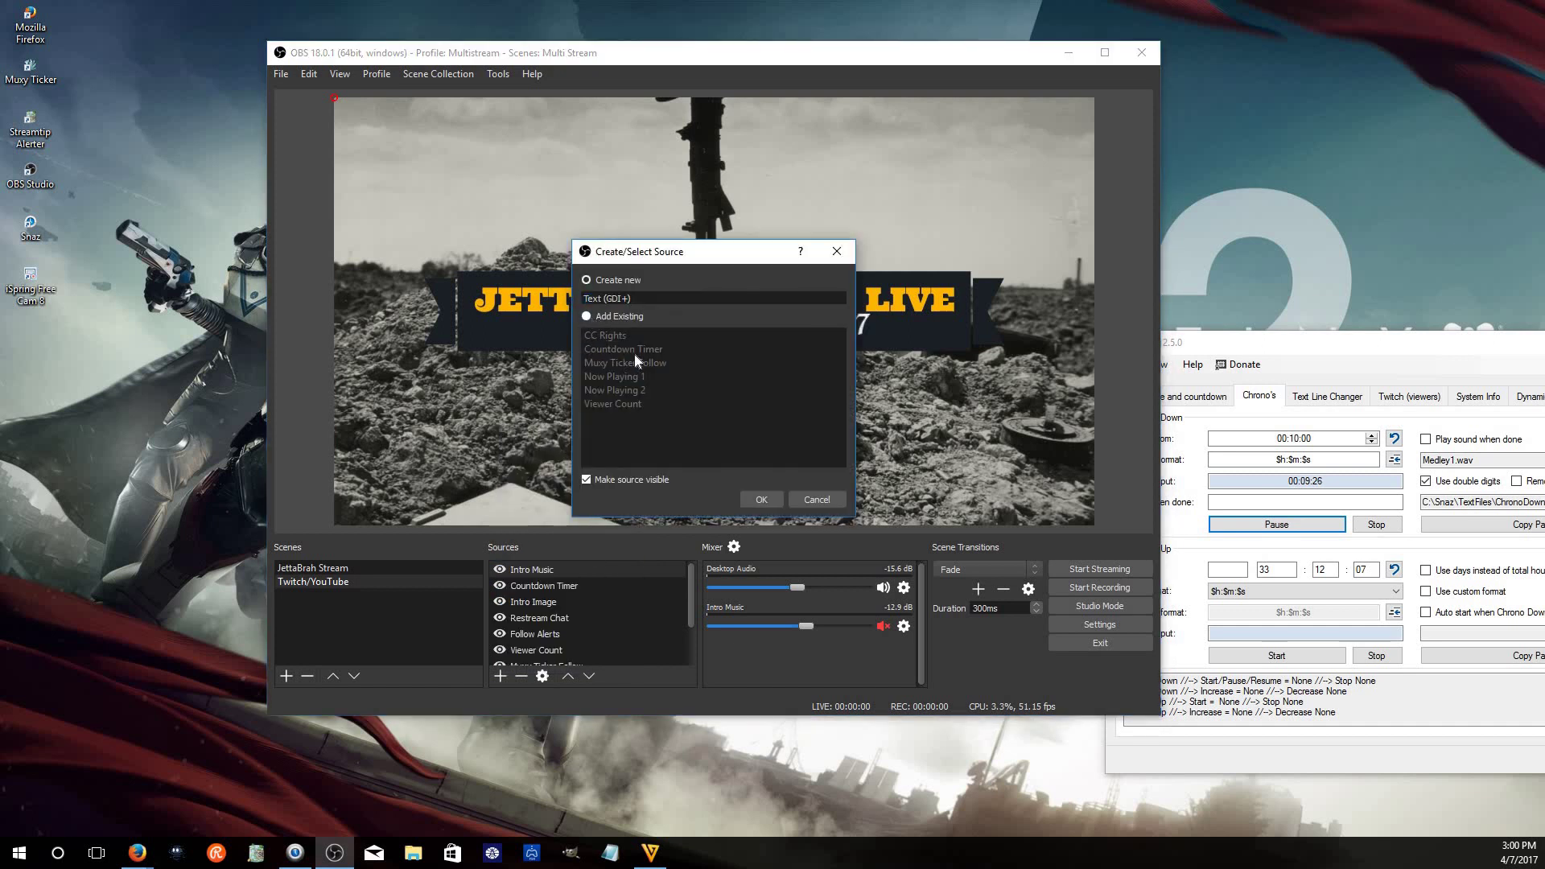
click(779, 503)
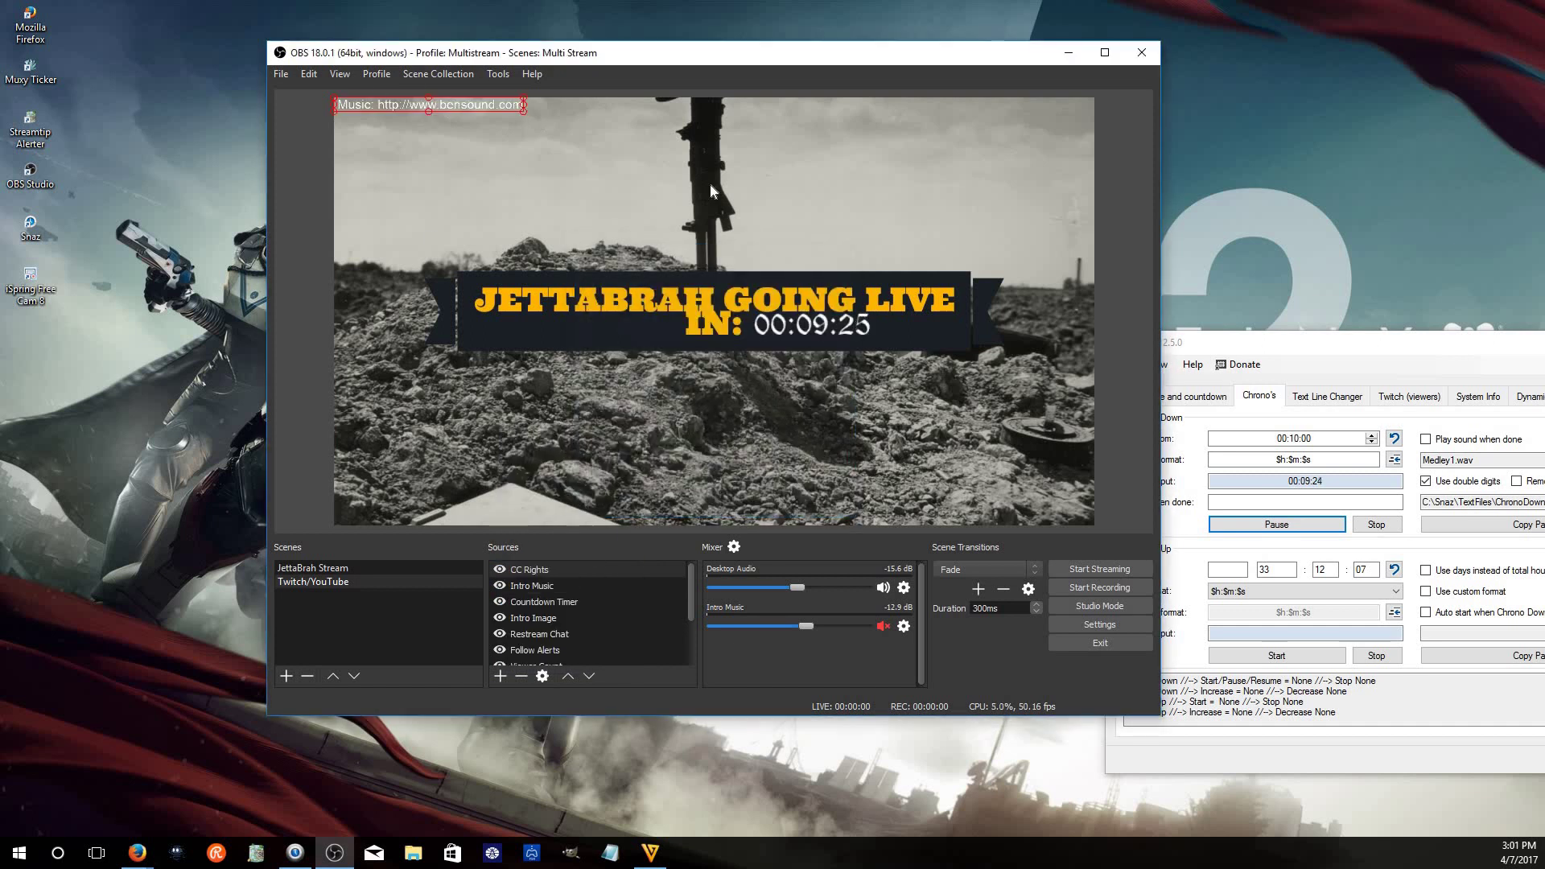
Switch to Firefox, show Bensound's royalty free music page, and minimize that browser window
click(169, 795)
mouse_move(137, 851)
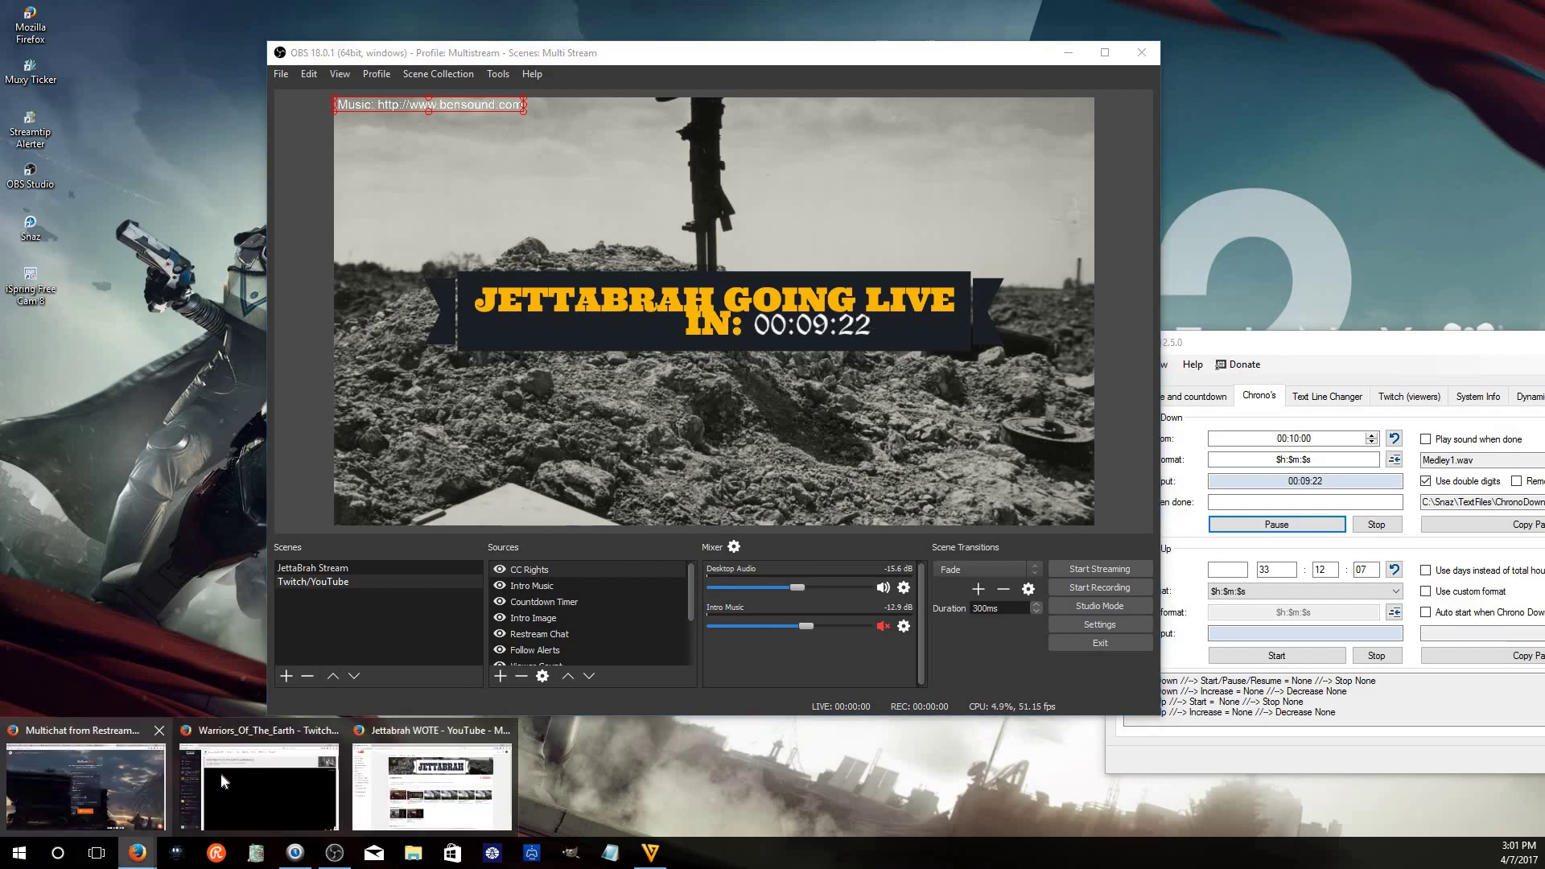
click(322, 748)
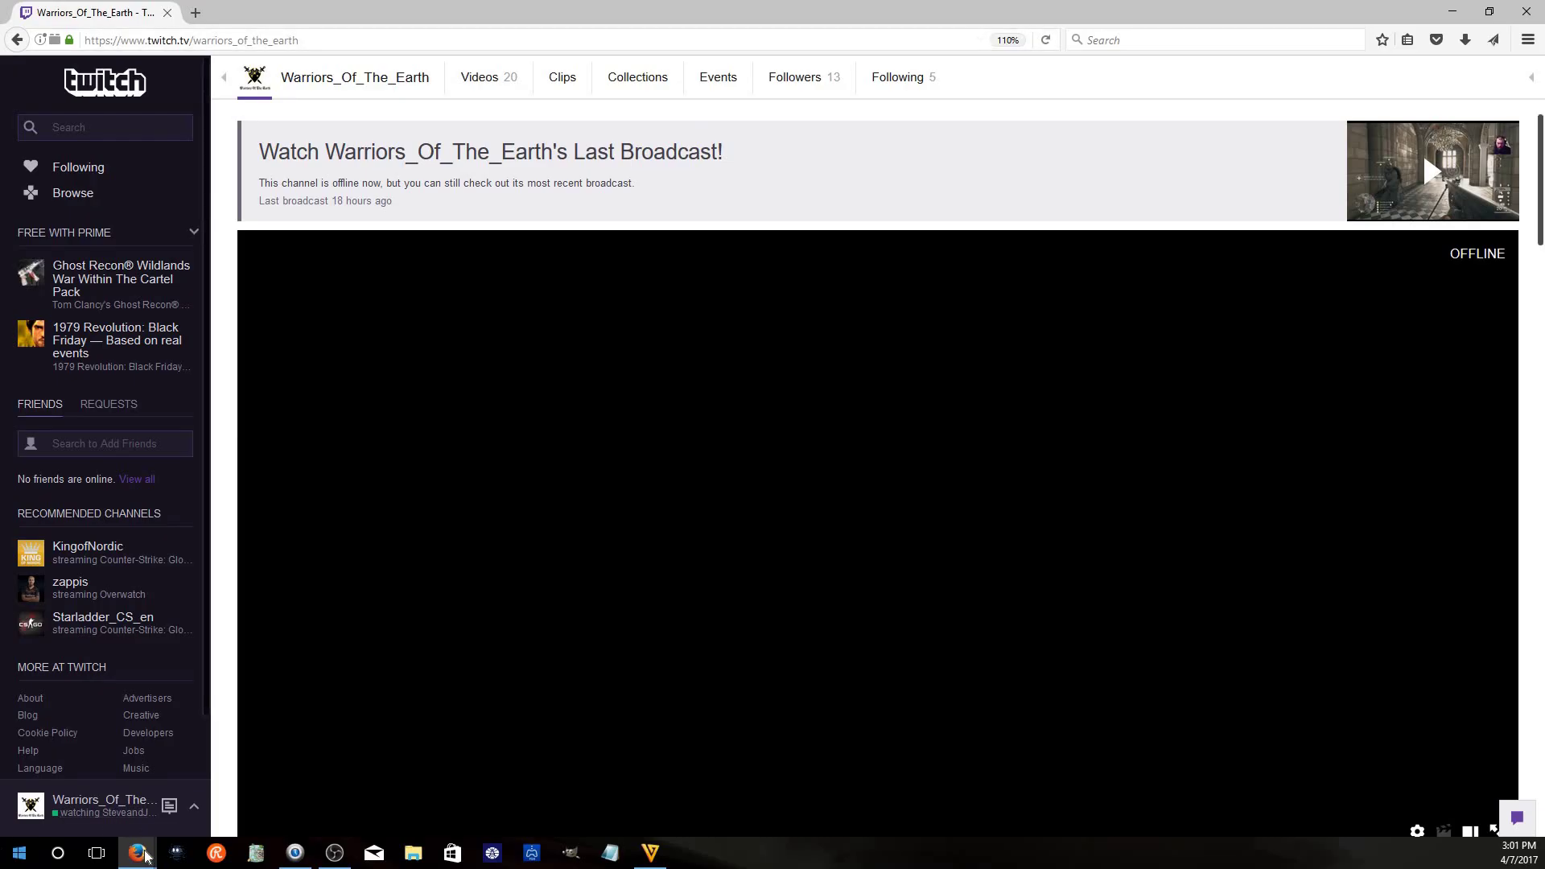
key(alt+Tab)
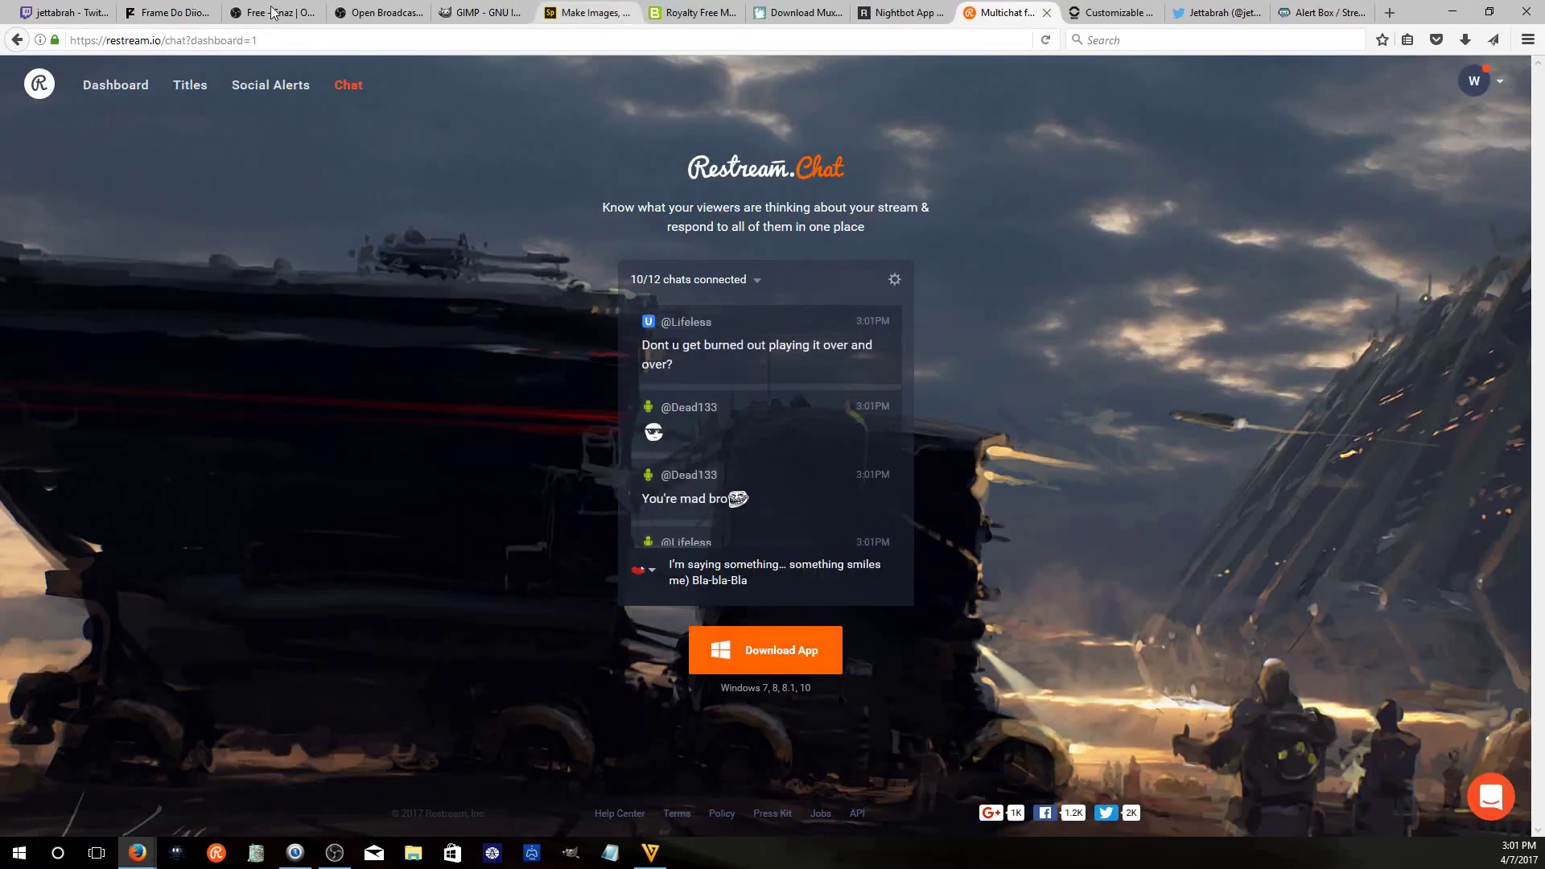
click(1210, 20)
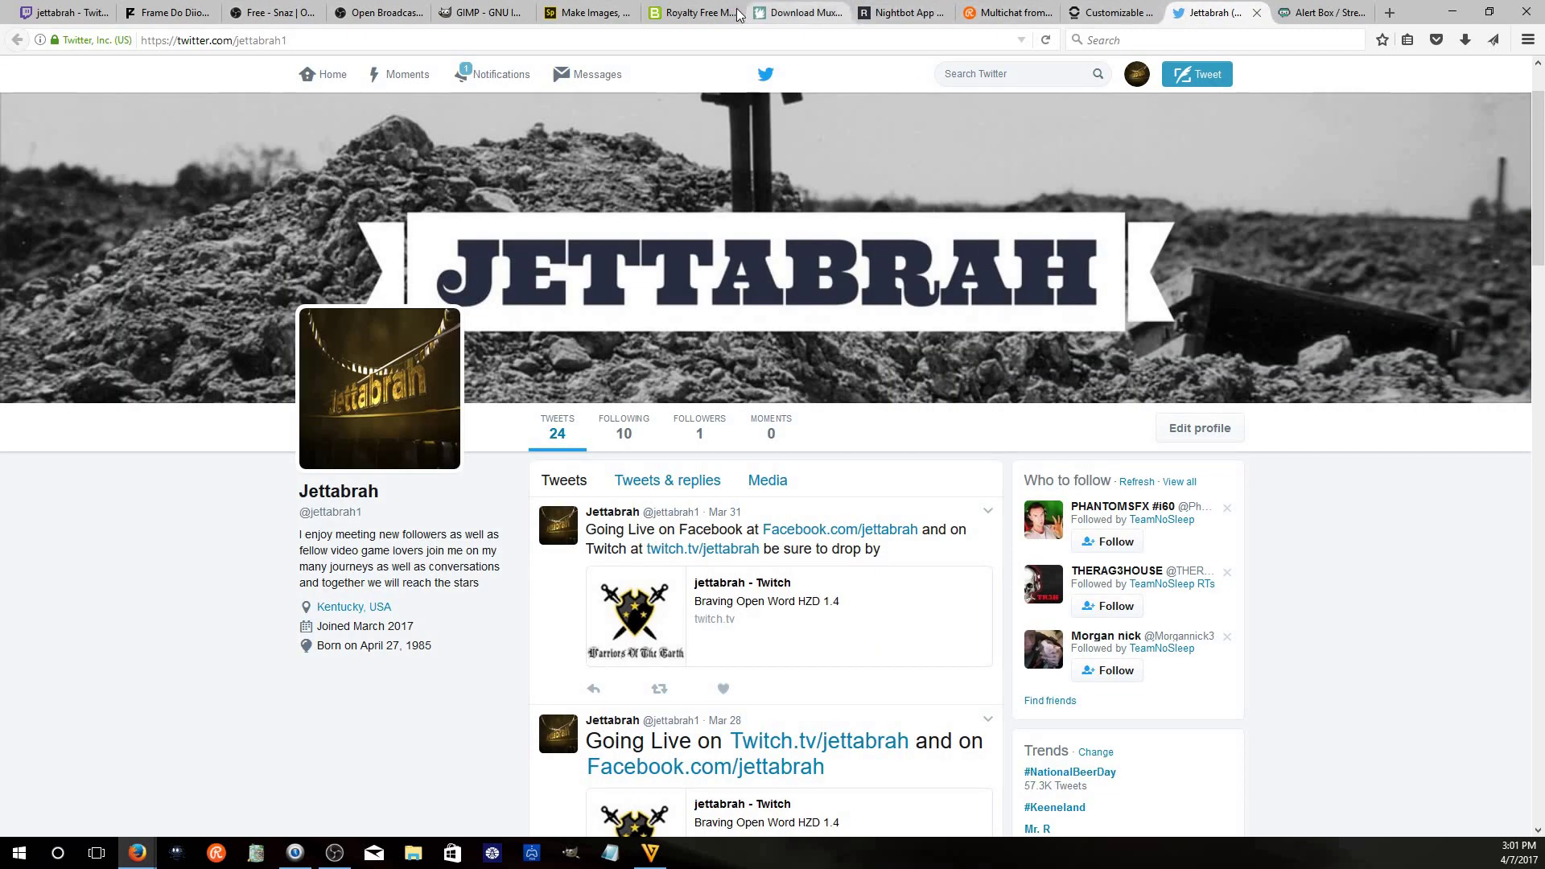
click(700, 12)
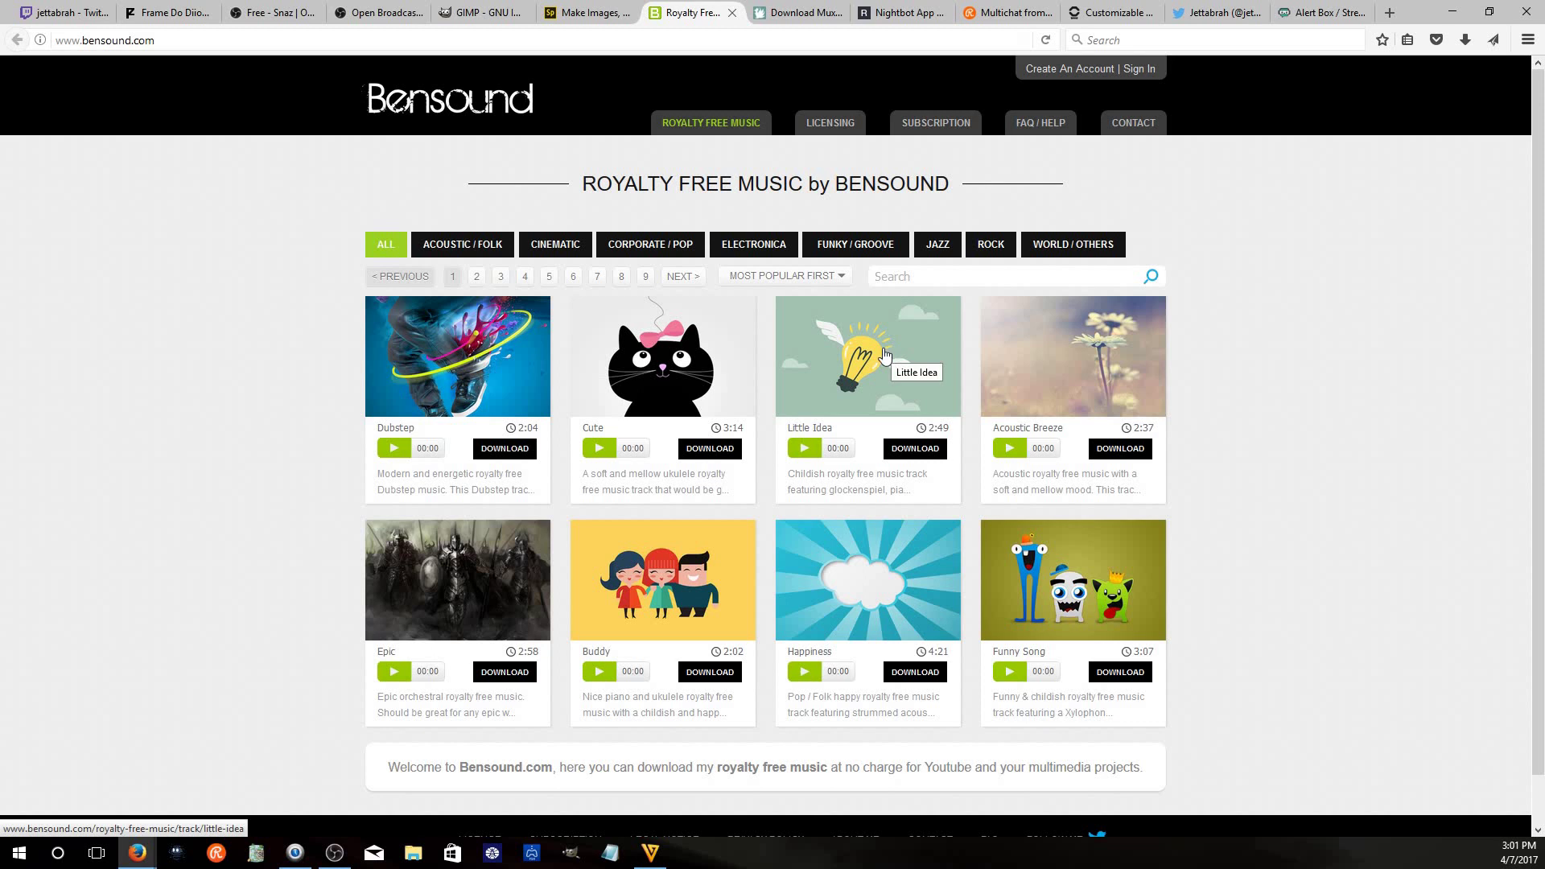
click(1095, 243)
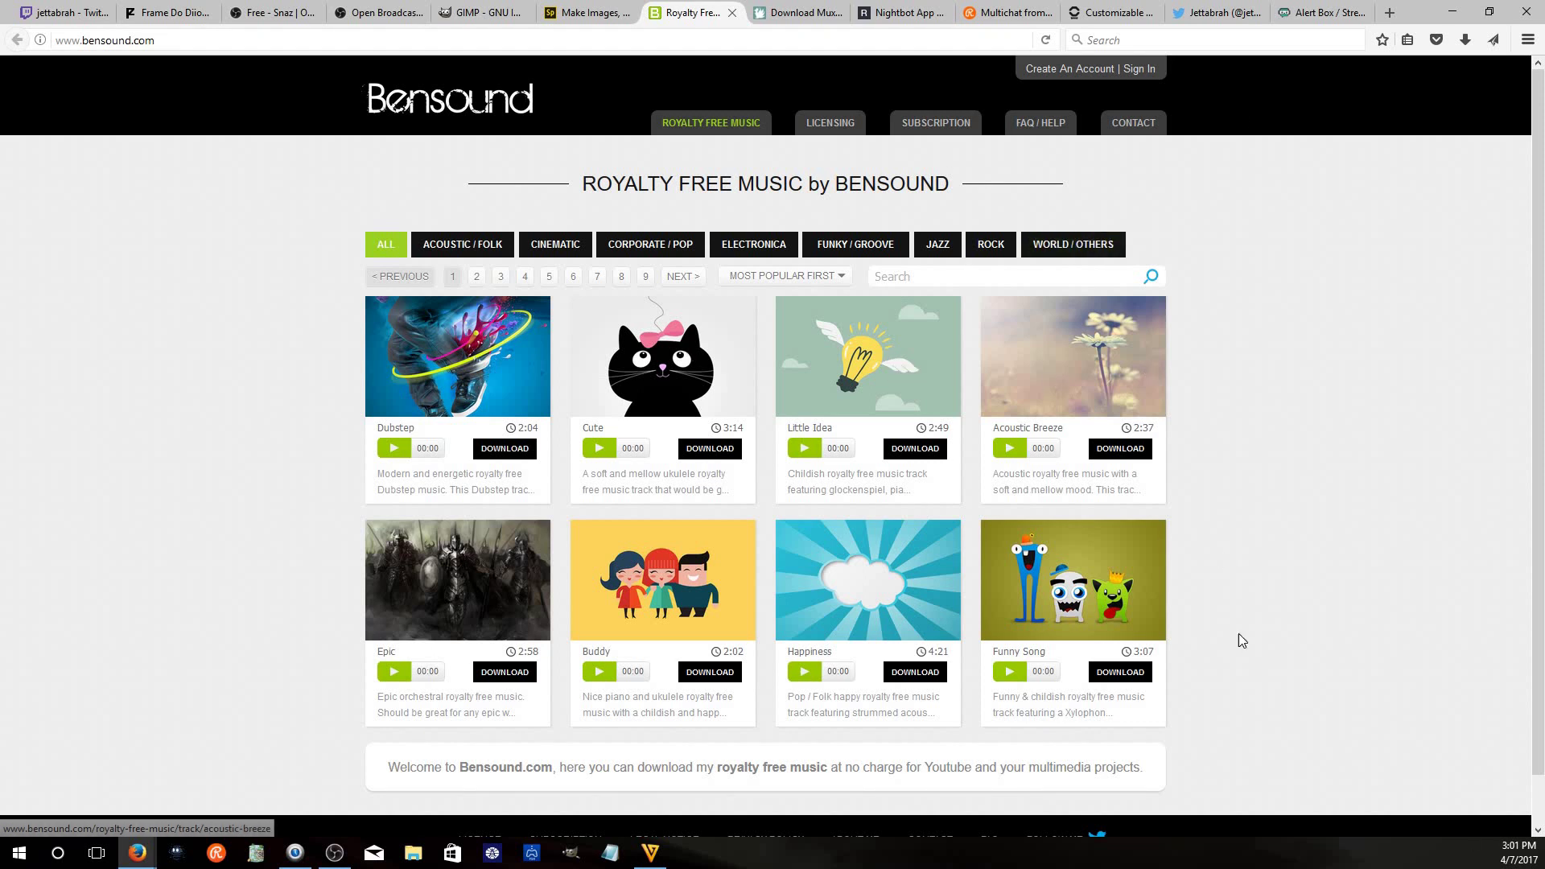
click(1452, 11)
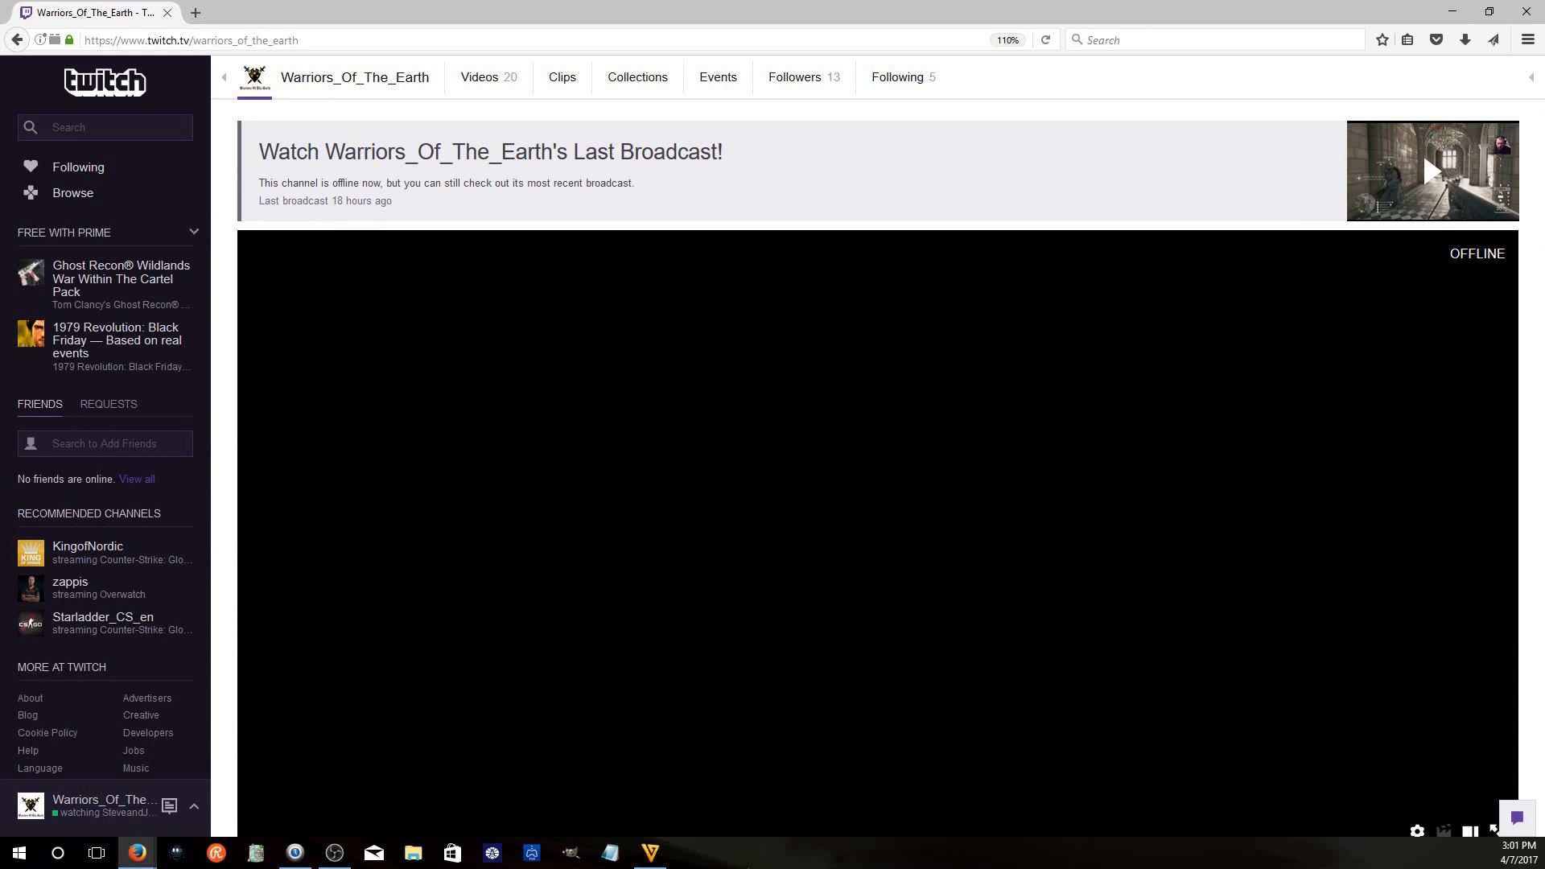
Switch back to OBS and hide the CC Rights, Intro Music, Countdown Timer and Intro Image sources
click(335, 853)
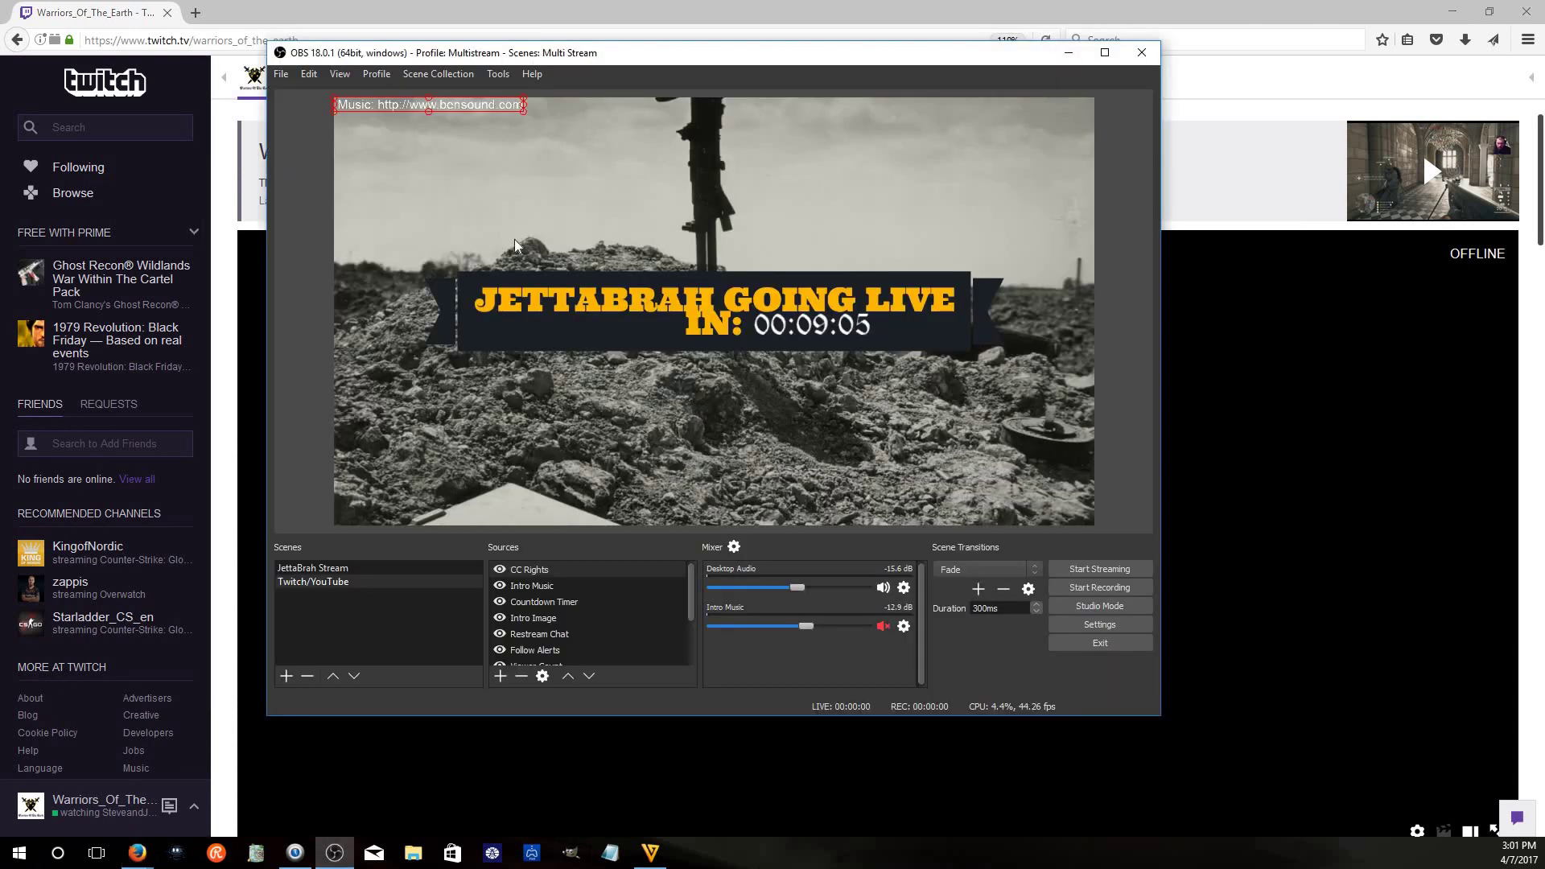
click(779, 204)
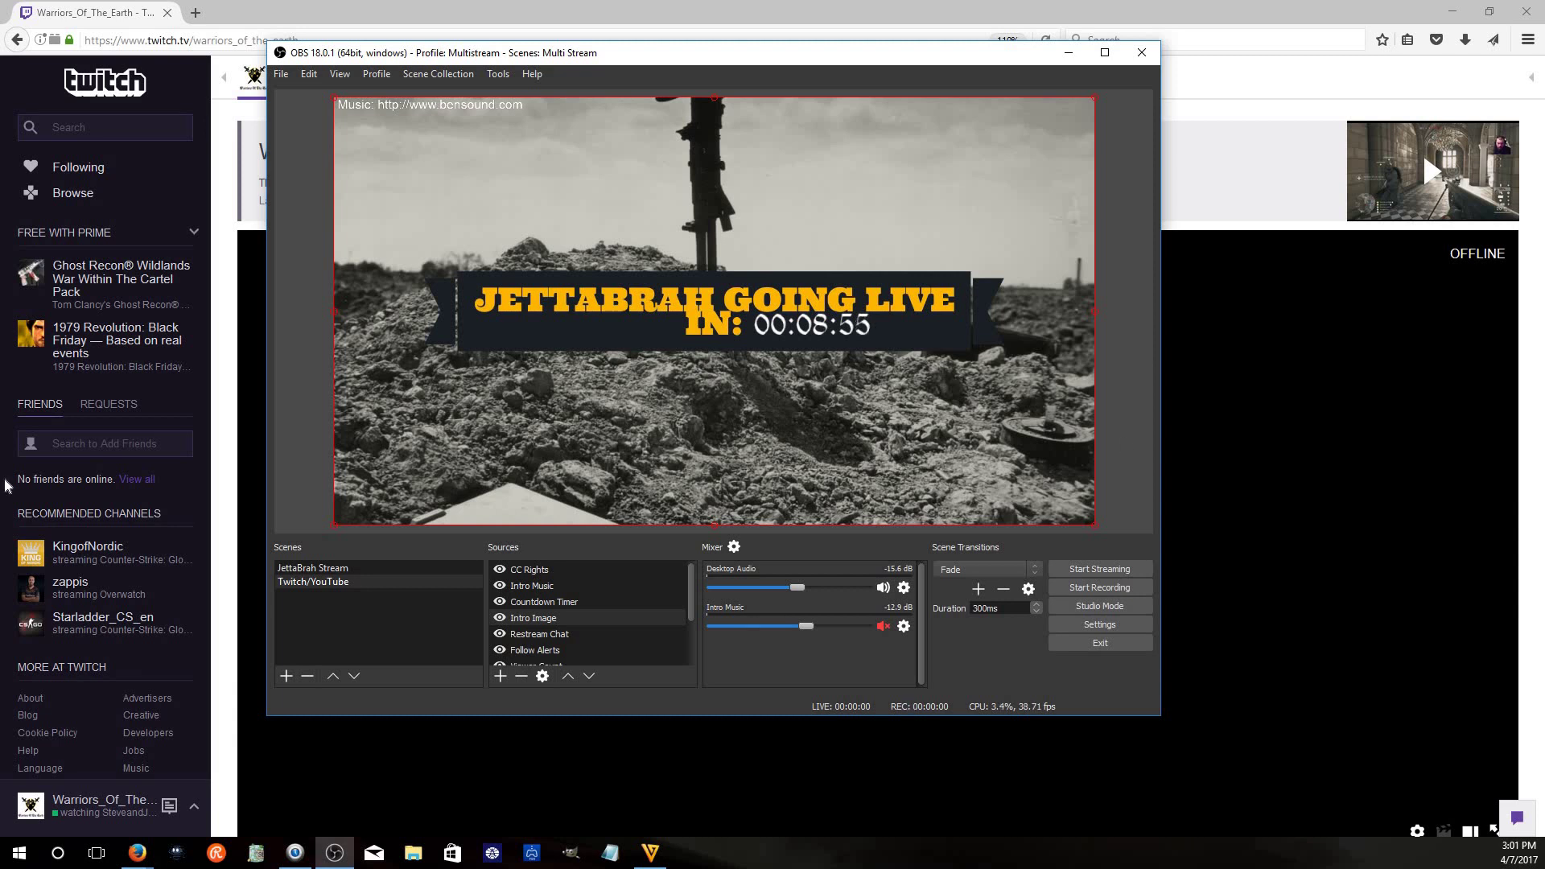
click(499, 586)
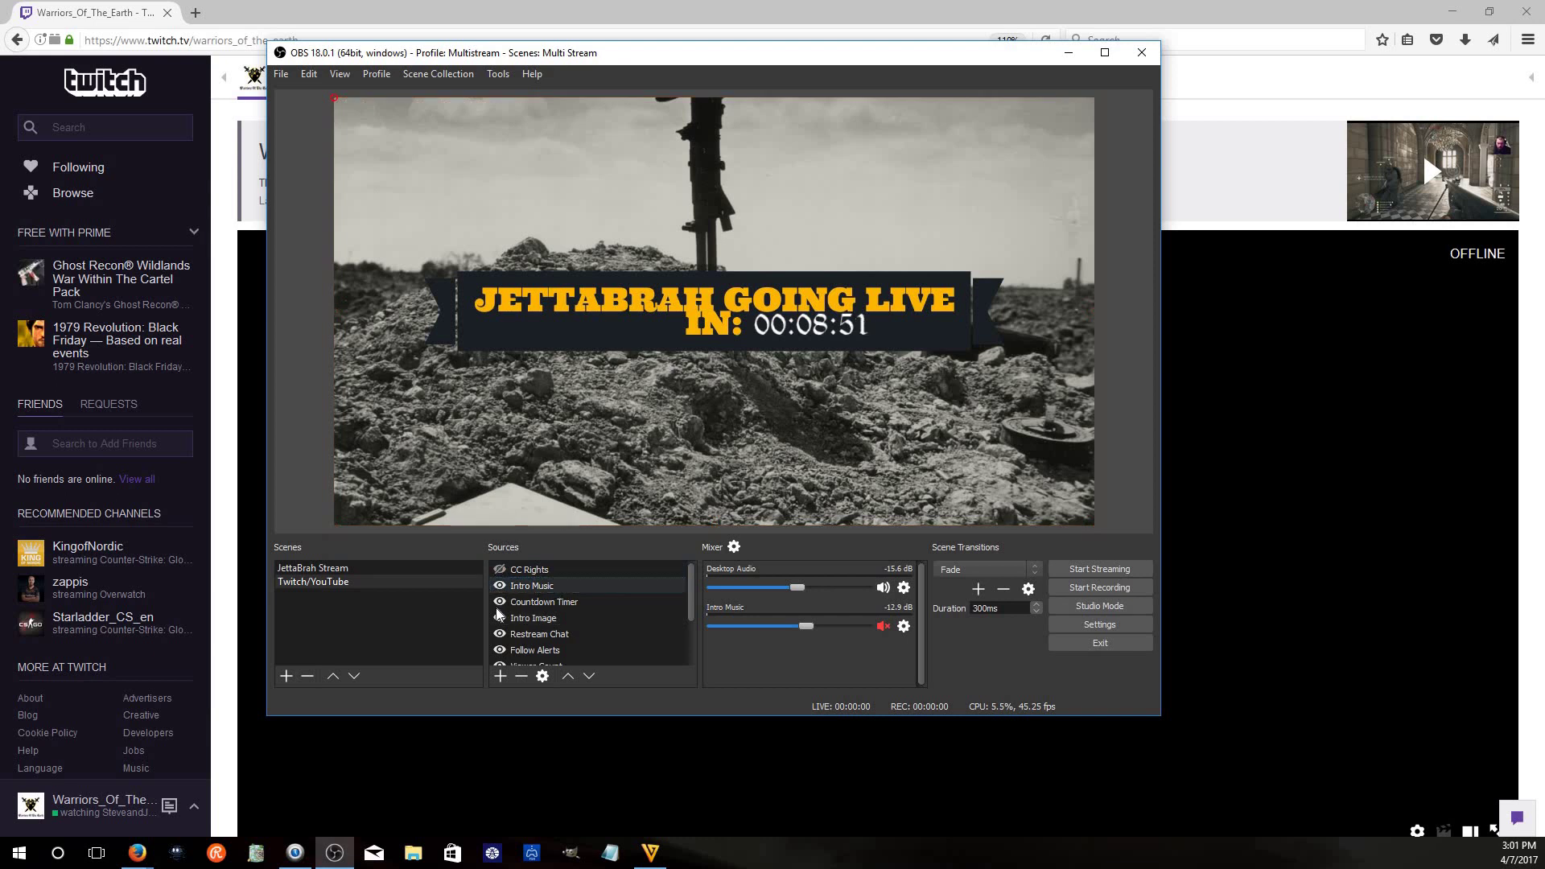
click(515, 601)
click(515, 618)
click(499, 601)
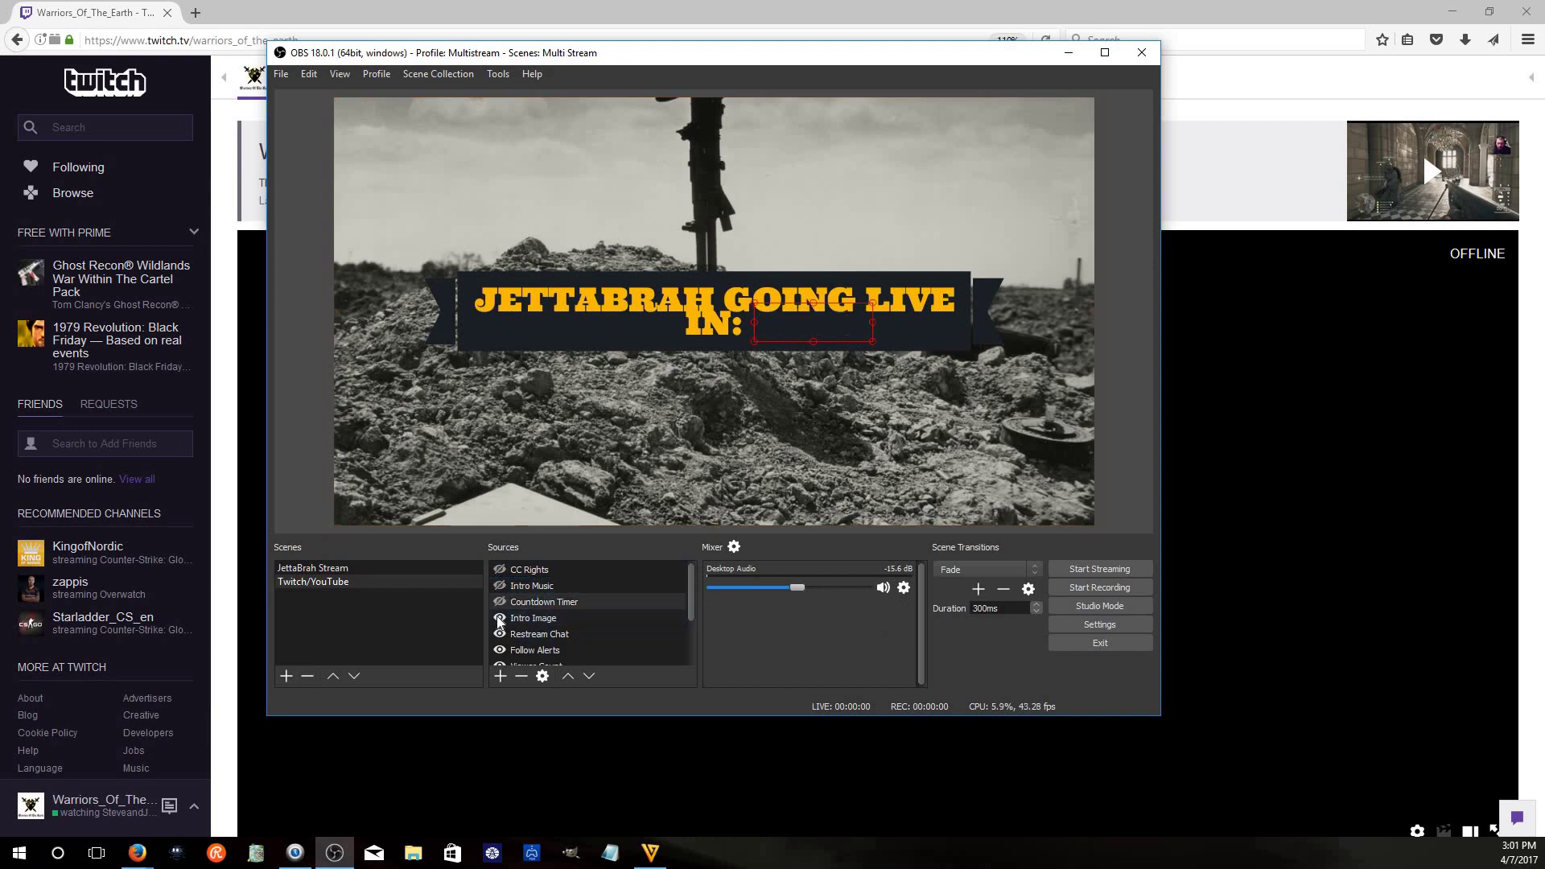
click(499, 618)
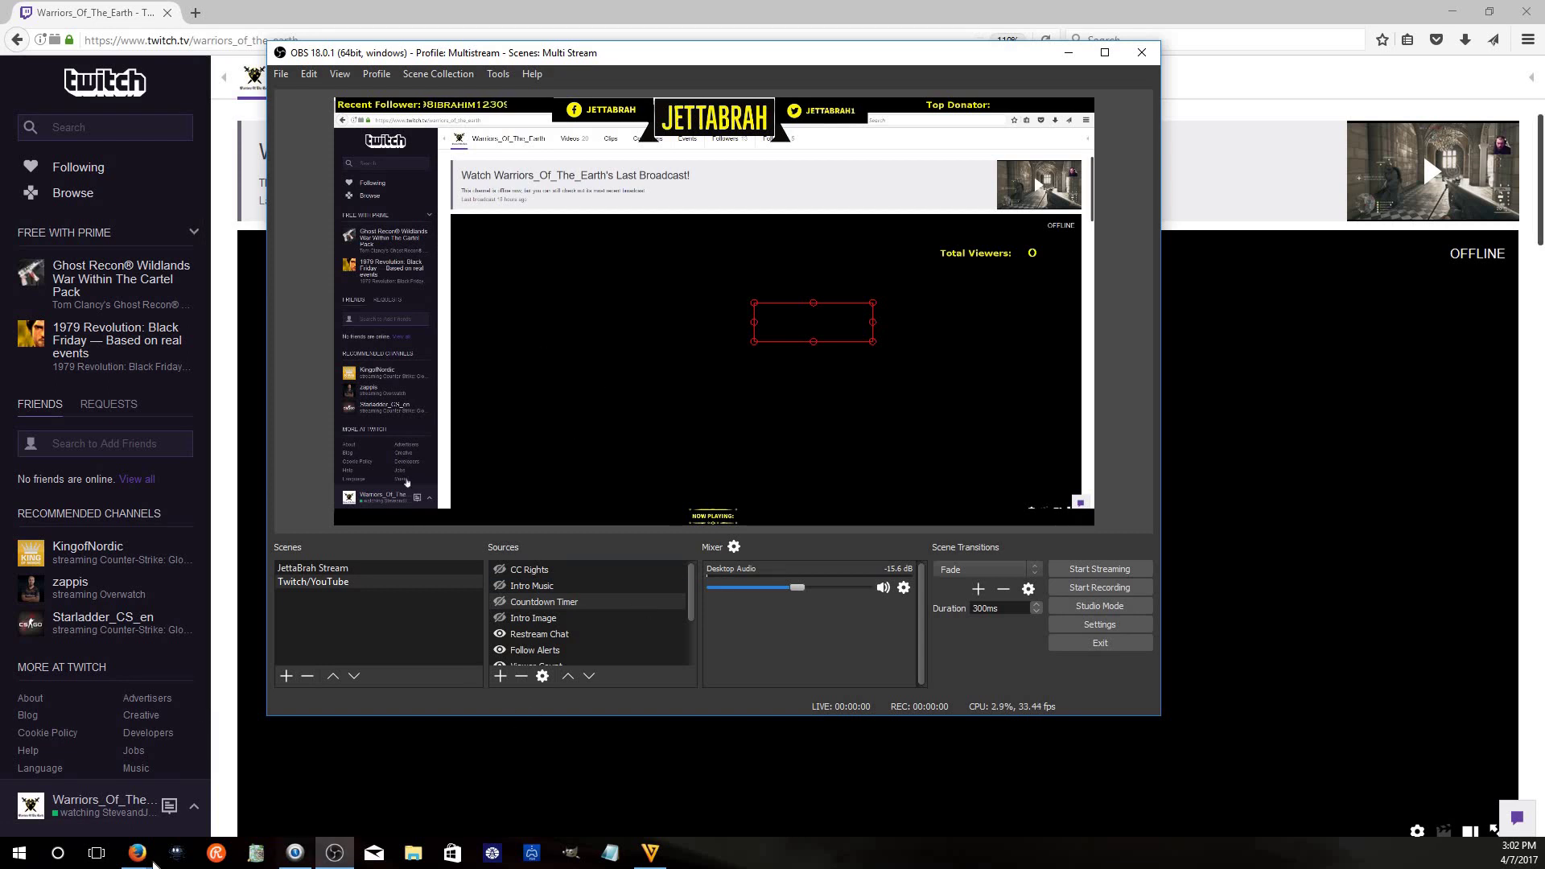
Switch to the Panzoid page in Firefox, open the Frame Do DiiogoFX template in Clipmaker, and look through its sample intro projects
click(137, 853)
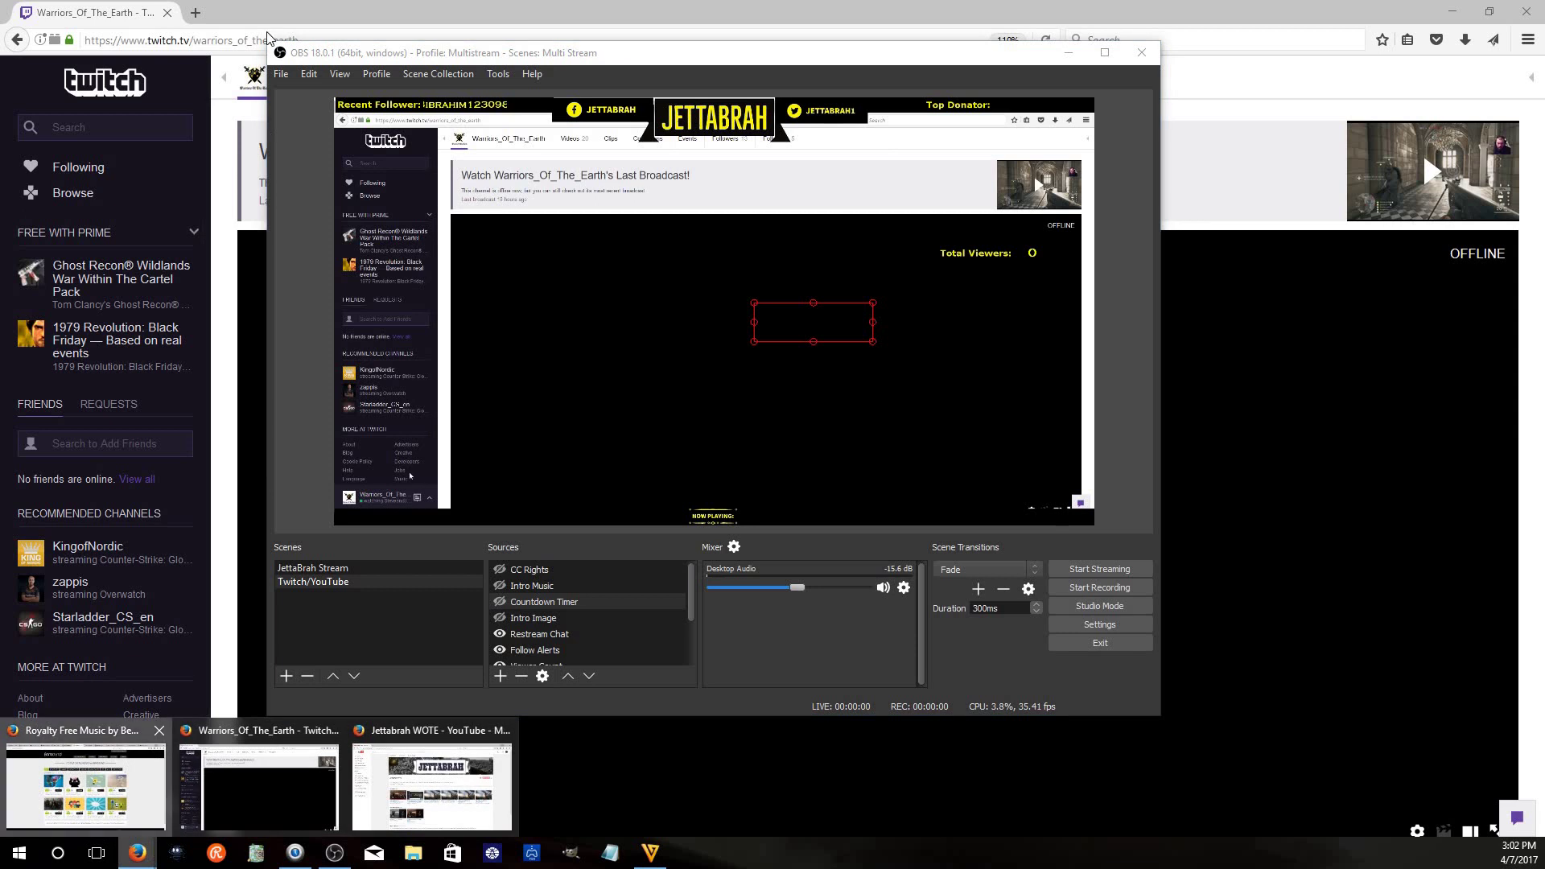
click(157, 768)
key(ctrl+2)
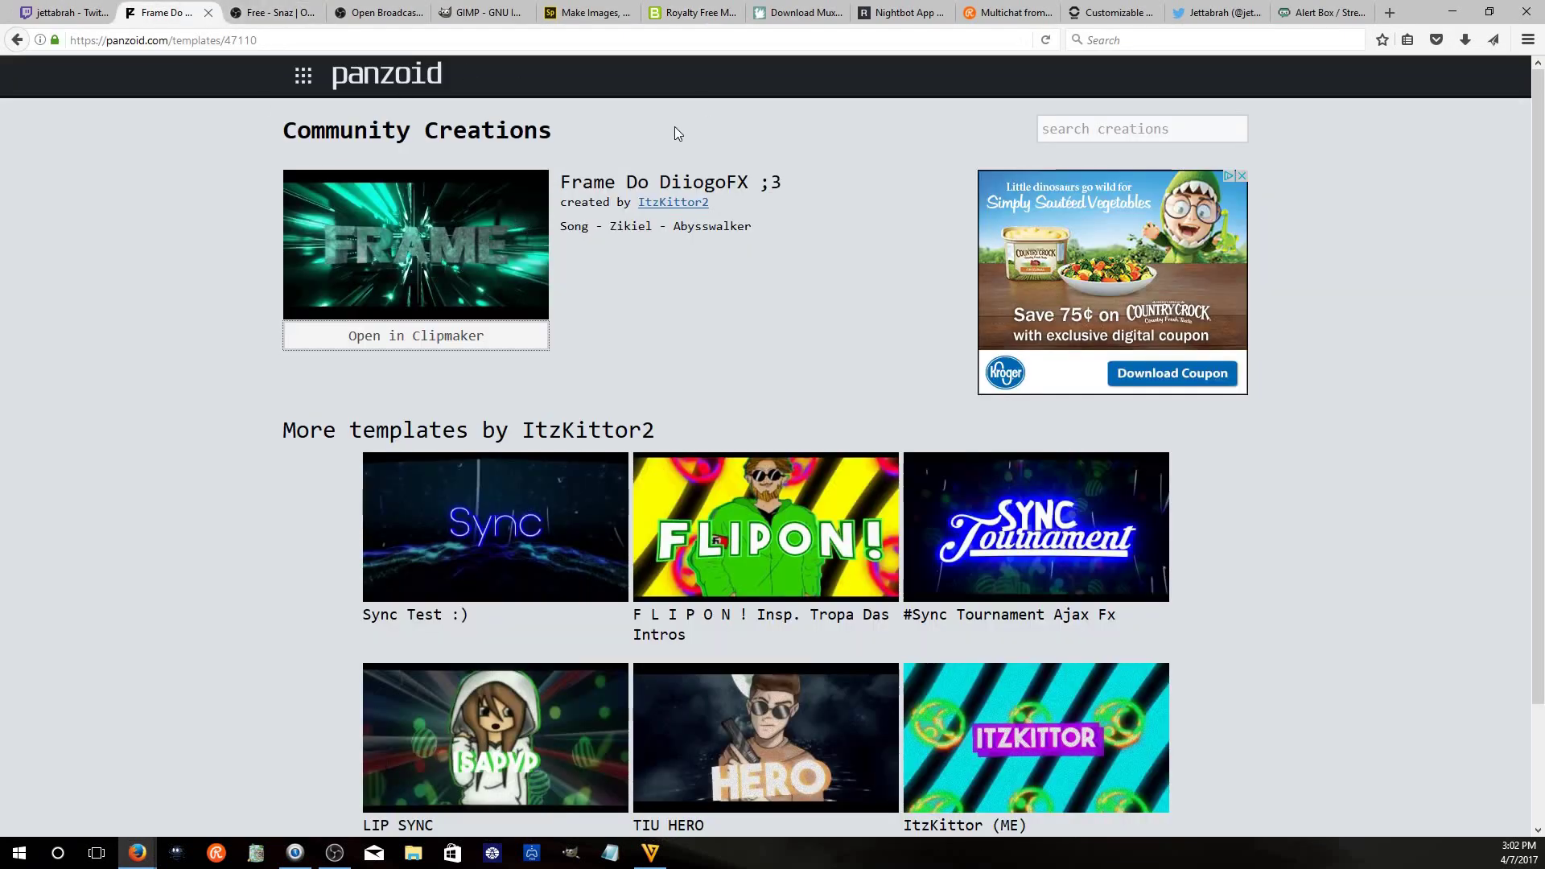
click(447, 357)
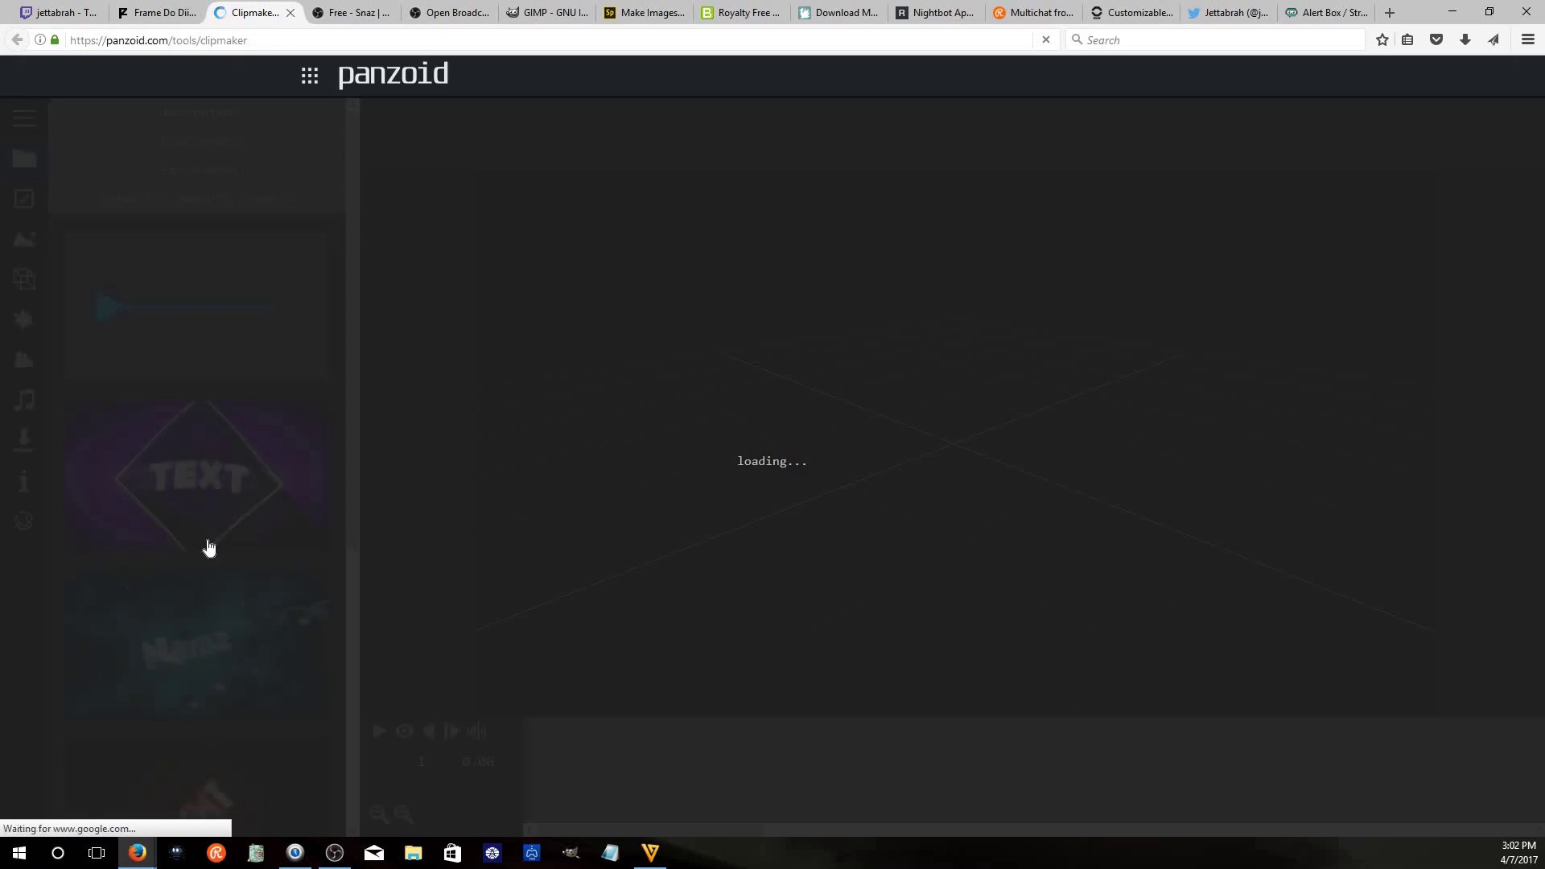
scroll(256, 563, down, 5)
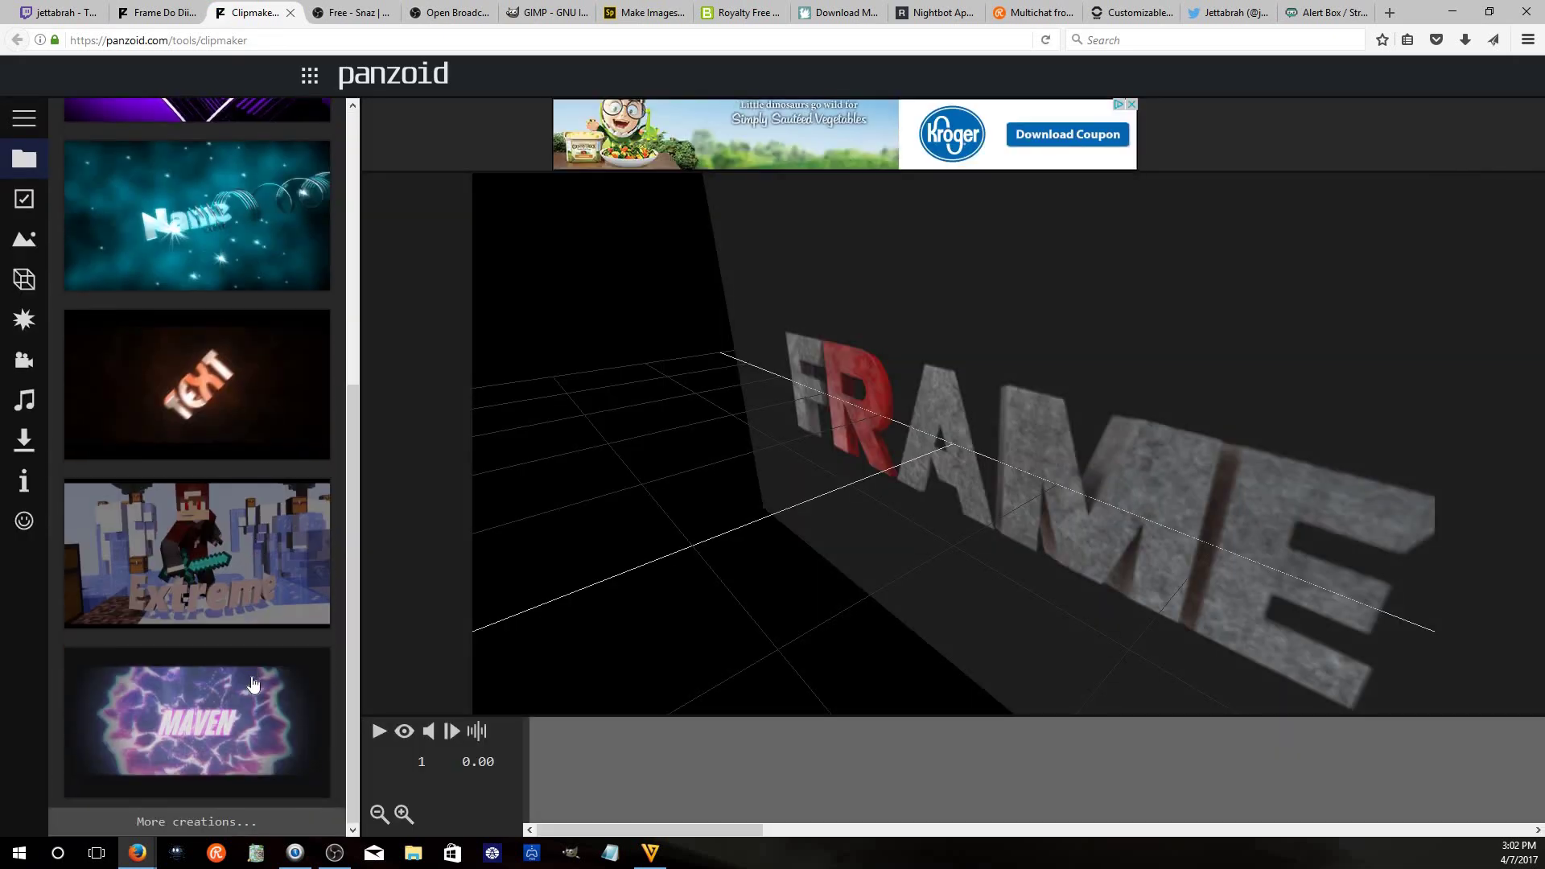
scroll(238, 610, up, 5)
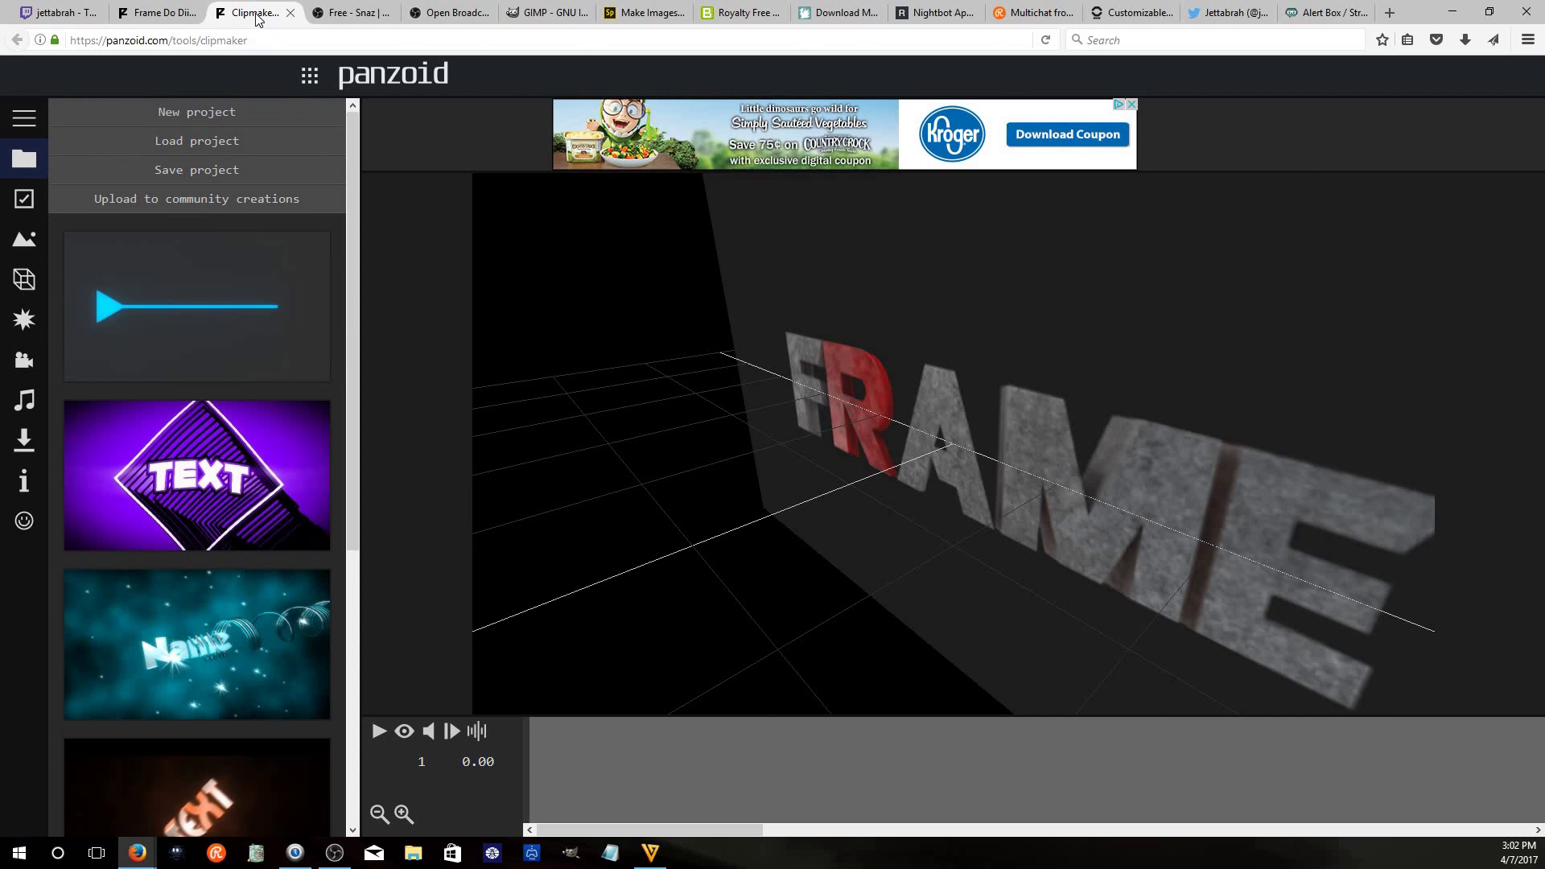
Close Clipmaker and look through the creator's other intro templates on the Panzoid page
click(291, 14)
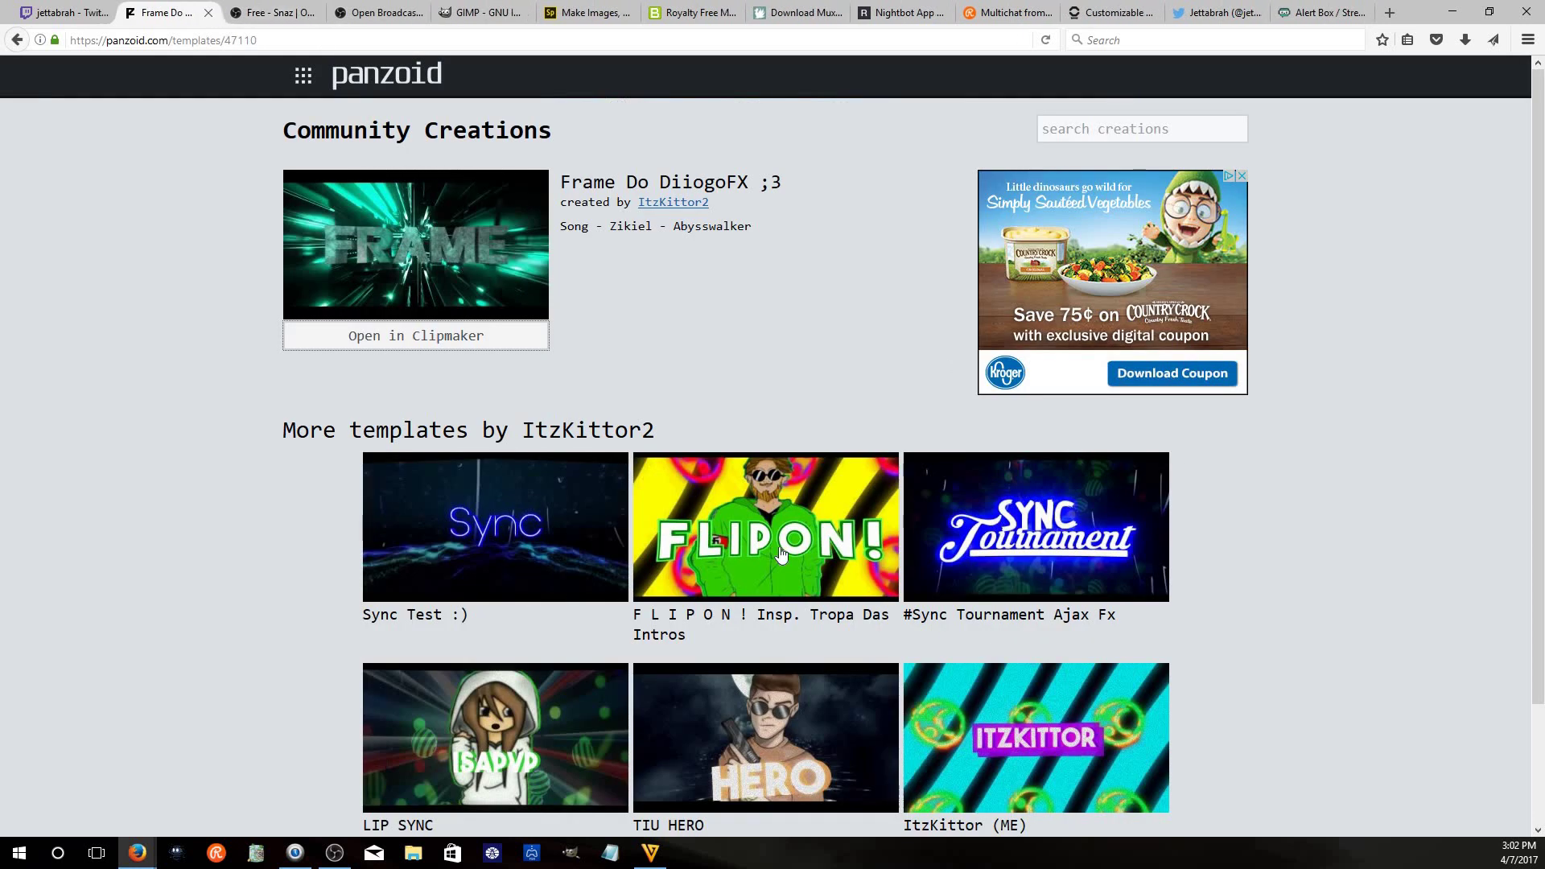
scroll(780, 552, down, 3)
scroll(780, 553, down, 2)
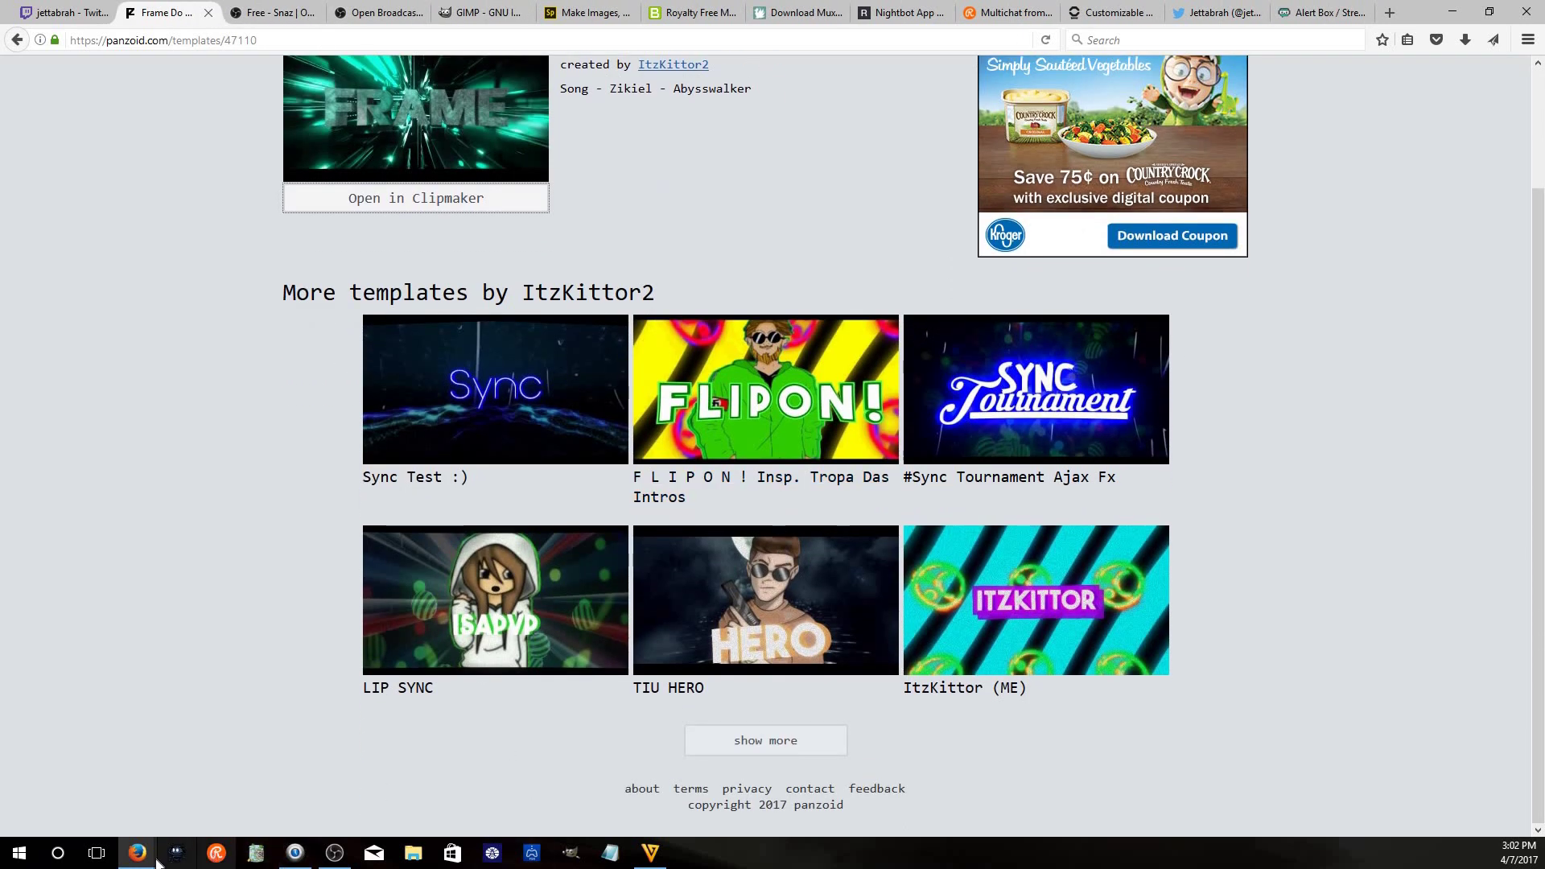
mouse_move(153, 858)
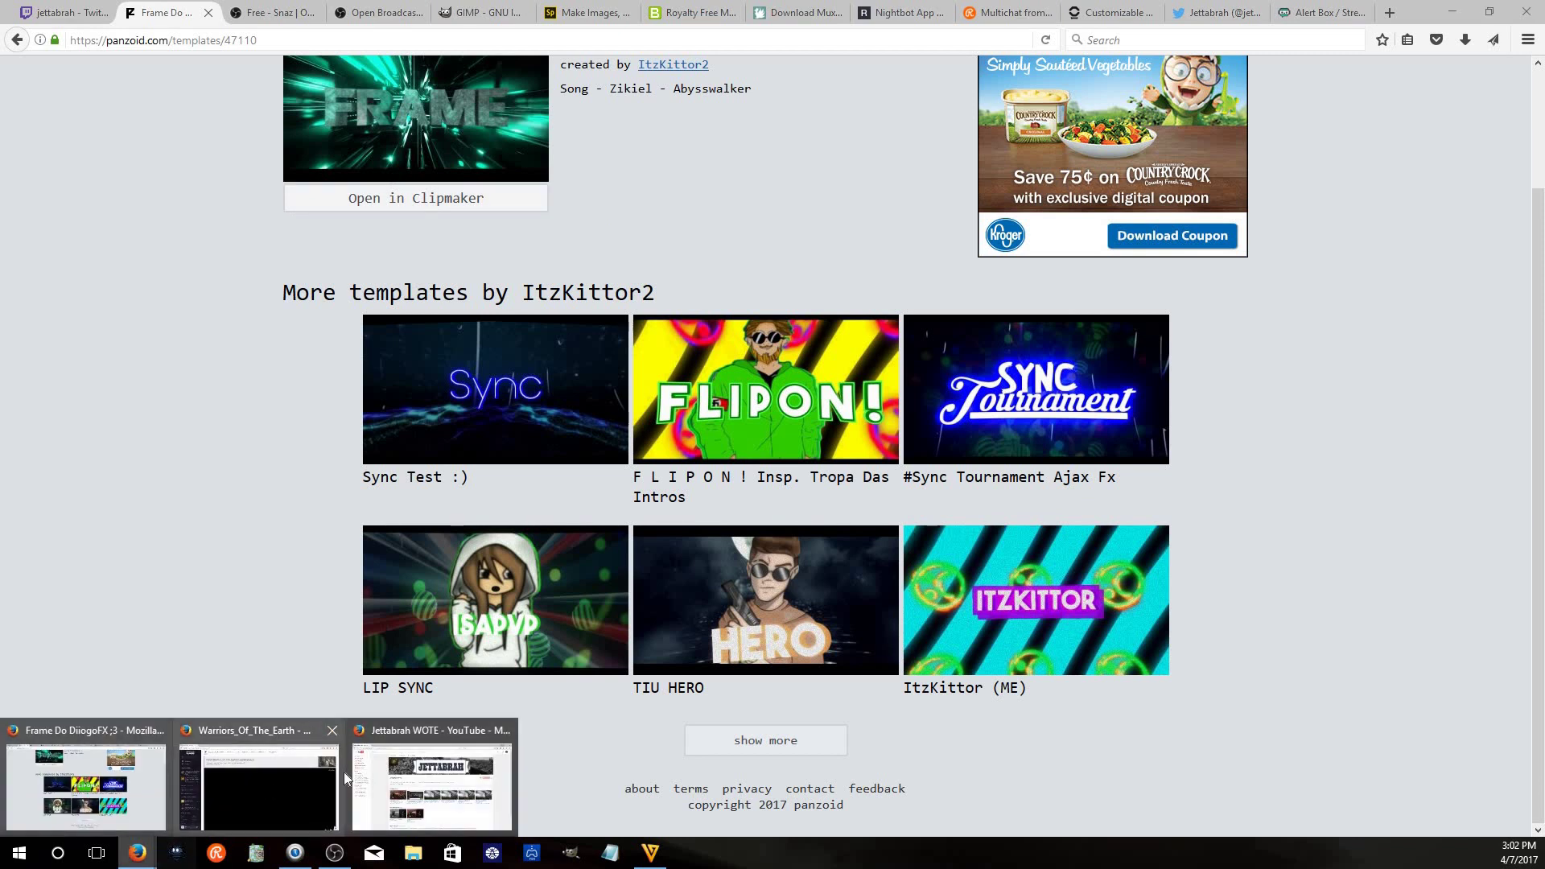
Bring up the YouTube channel window, switch to OBS, and create a new visible source called Media Source
click(455, 752)
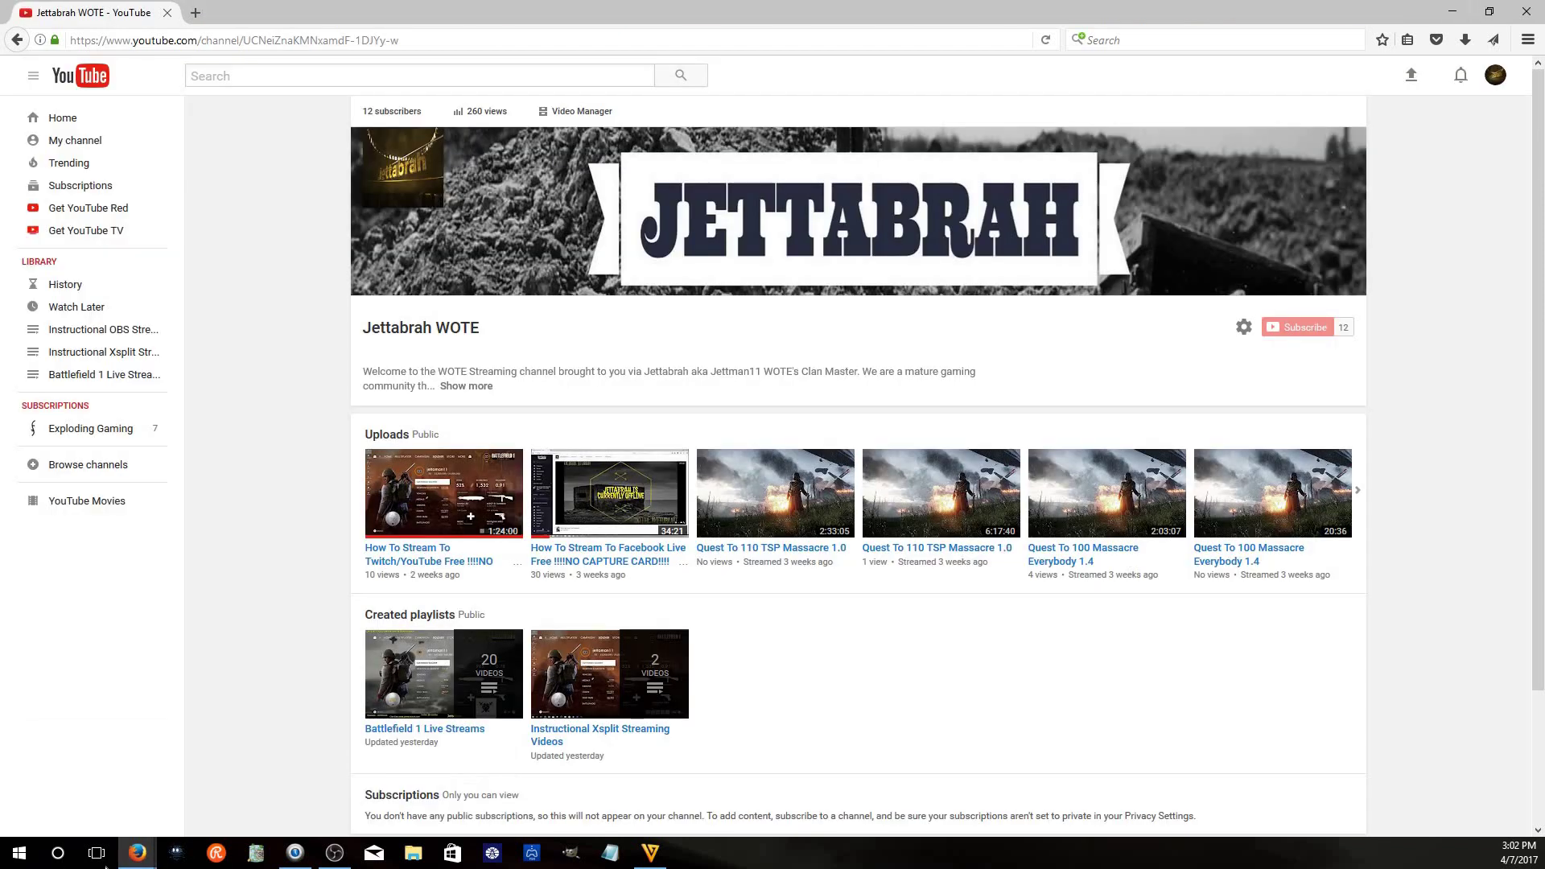
click(333, 849)
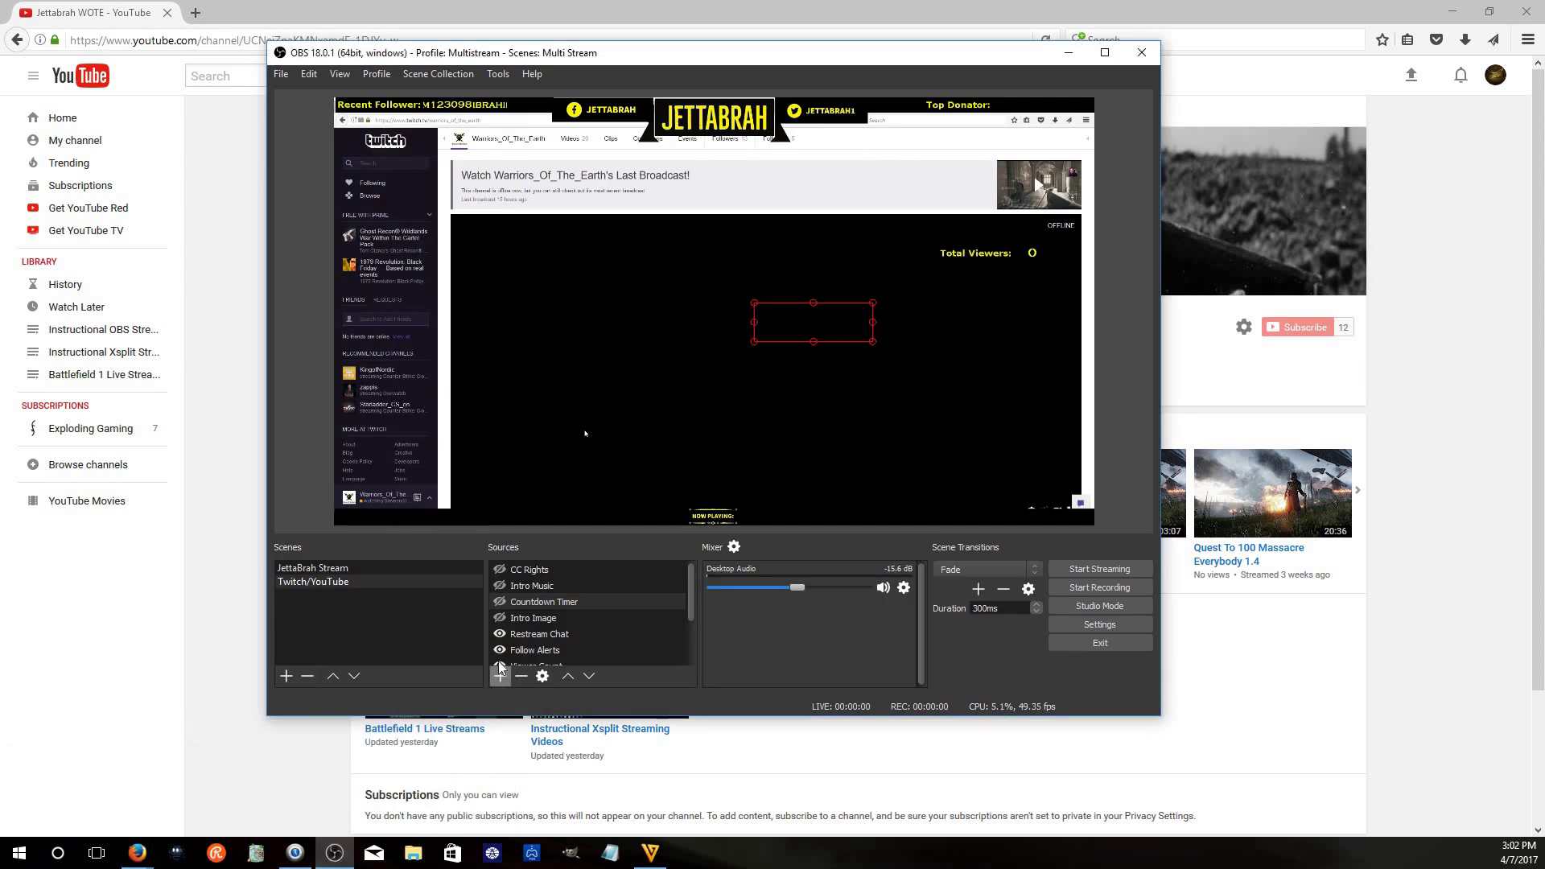
click(499, 673)
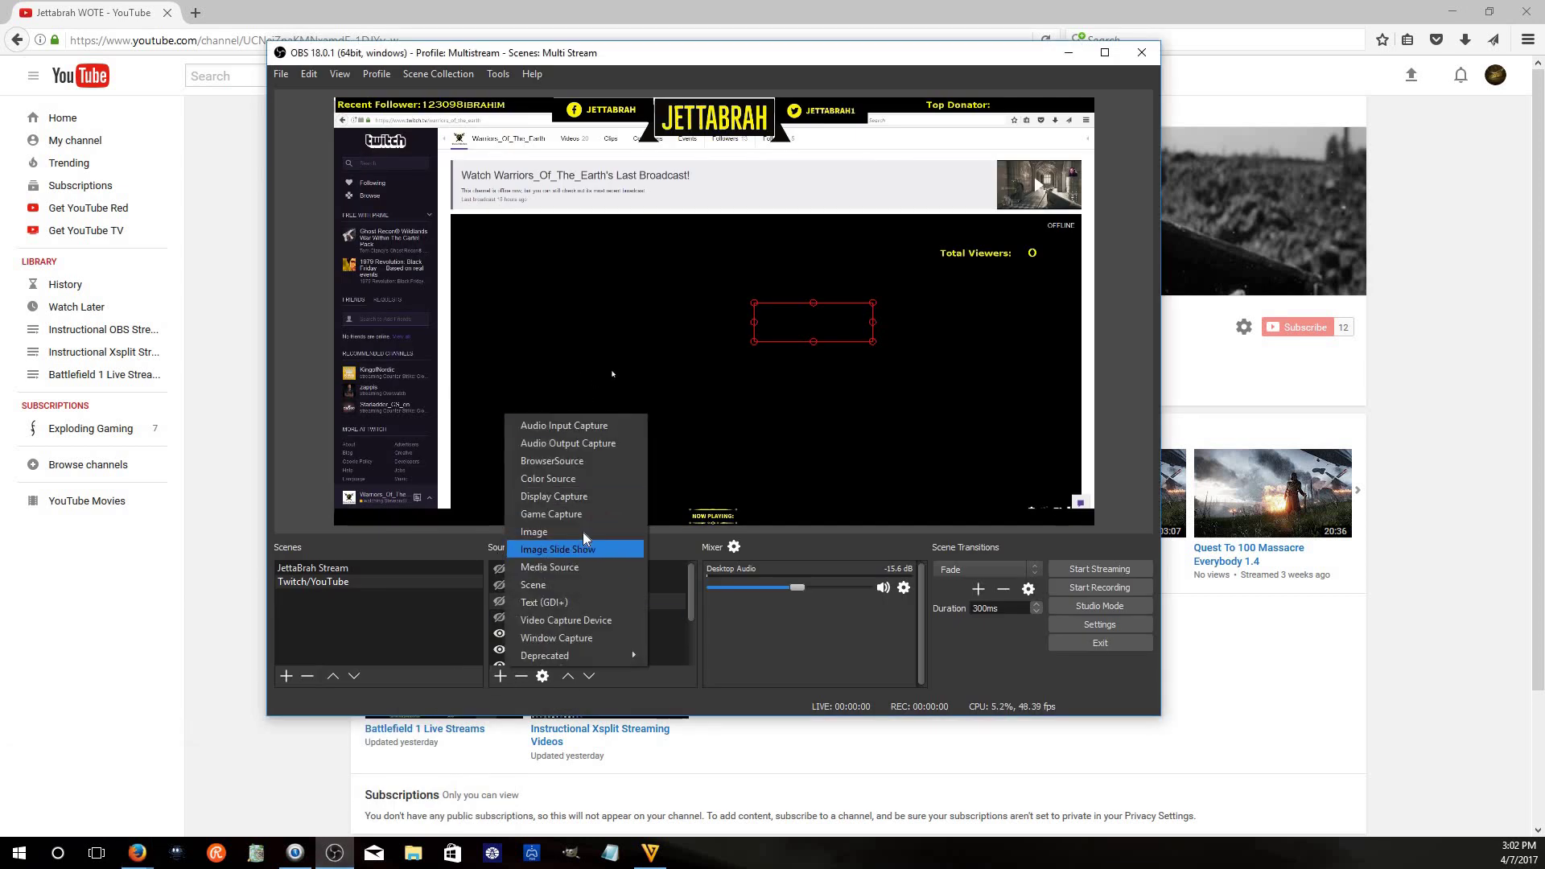
click(582, 567)
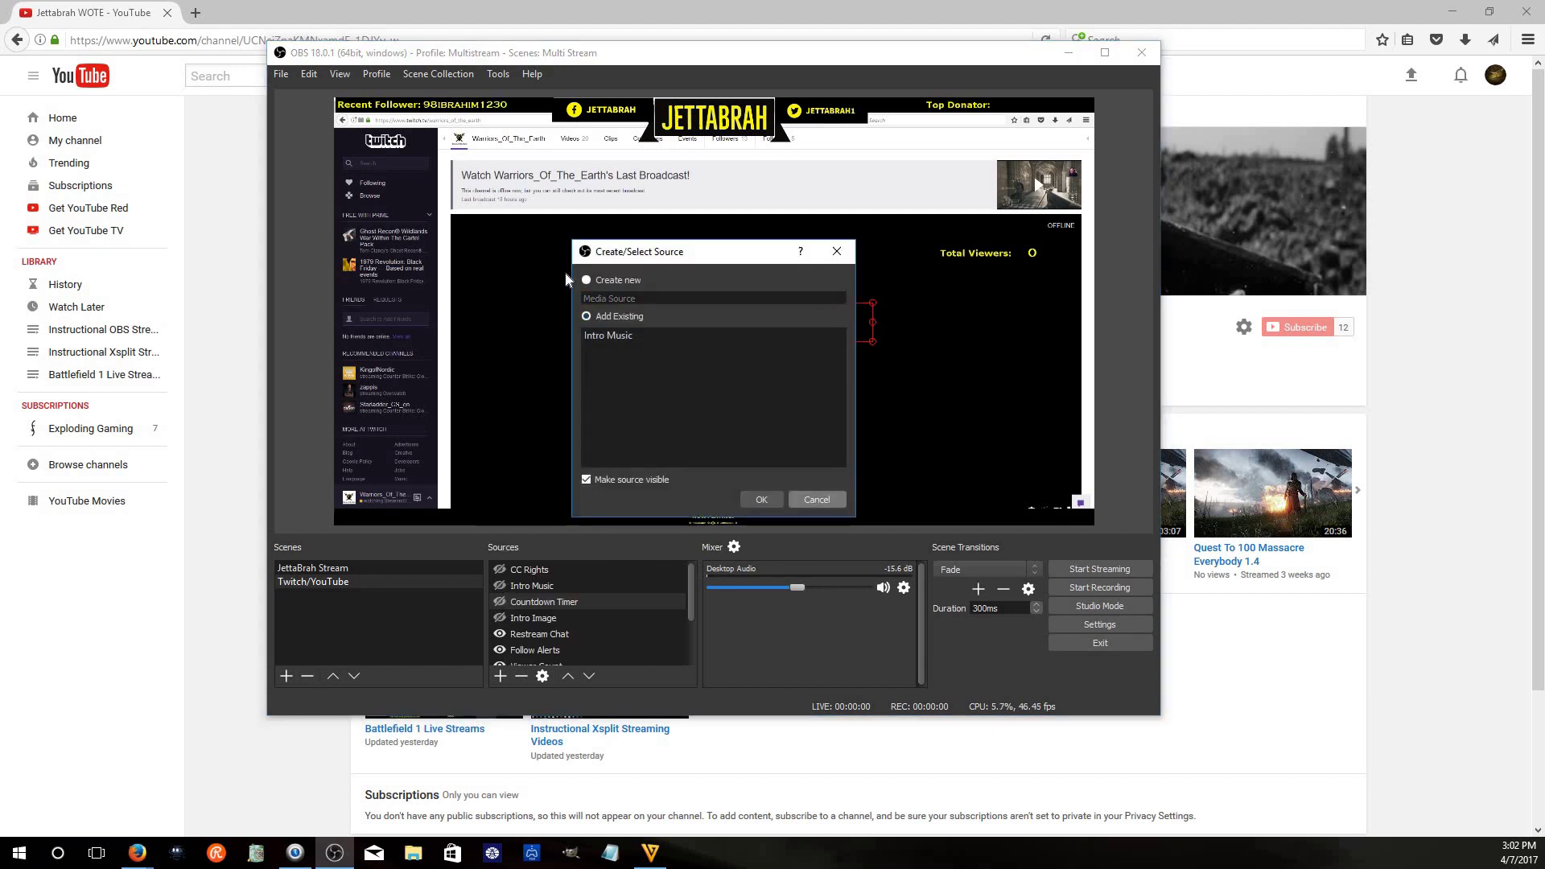
click(591, 280)
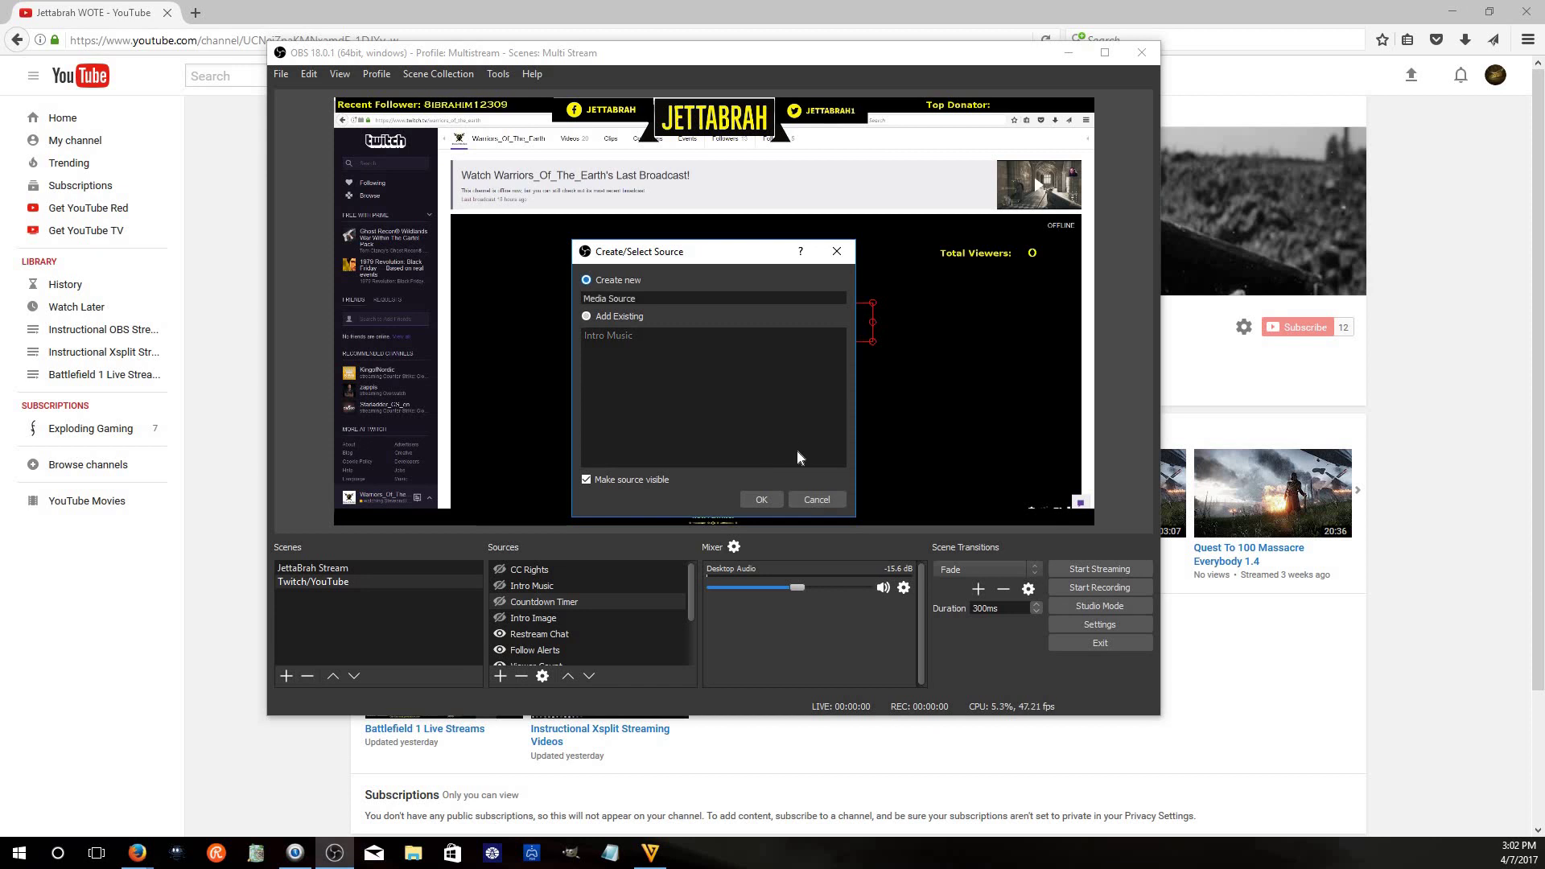
click(761, 499)
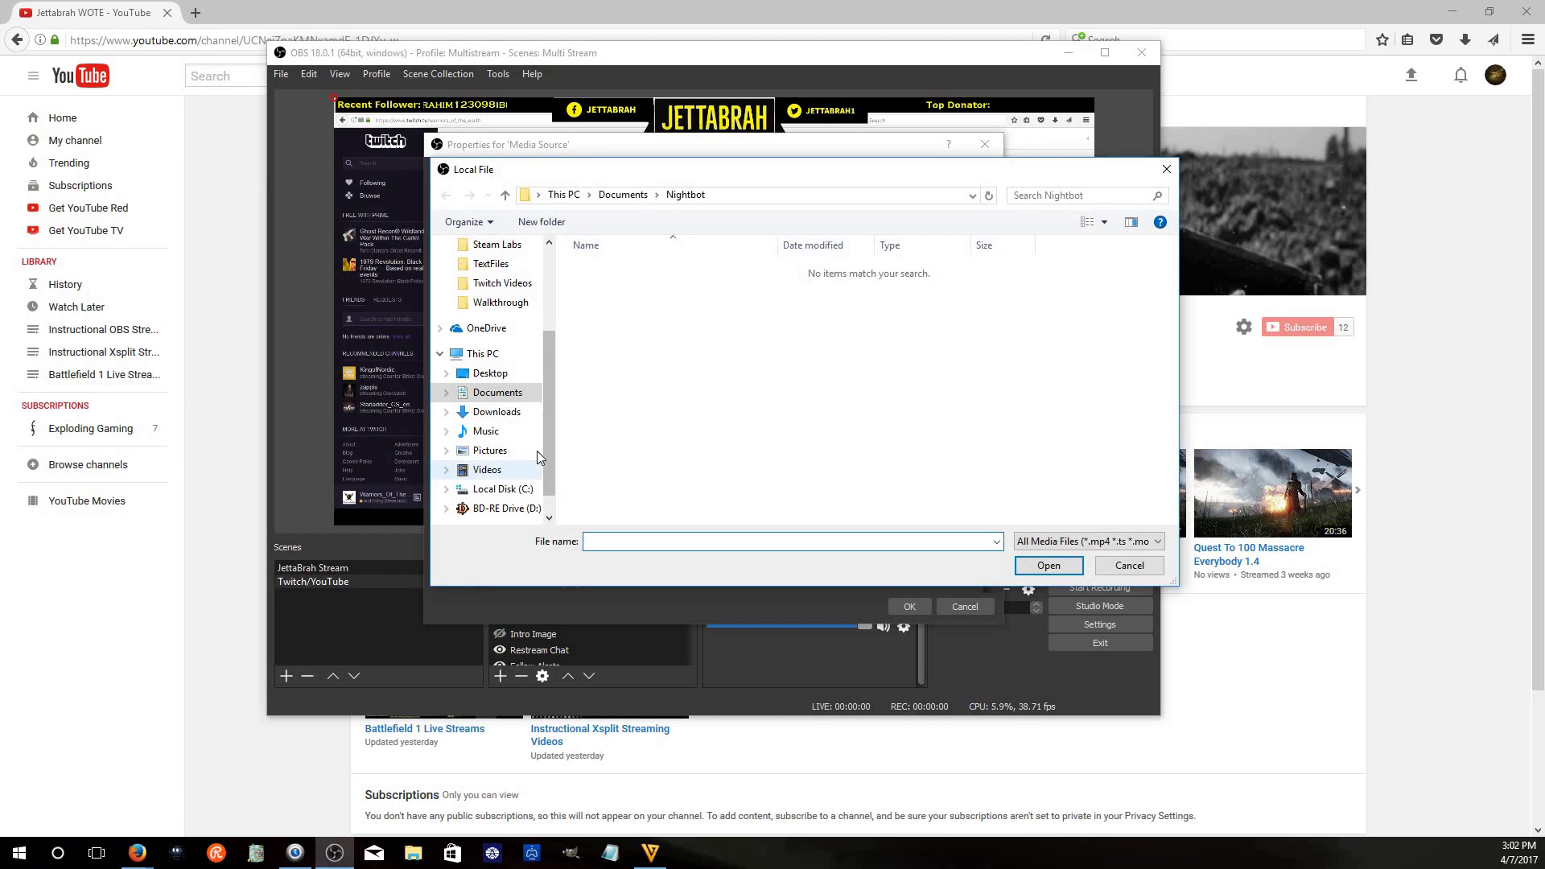
Load the Intro Jetta 2 video from the Twitch Videos folder into the Media Source and accept its properties
double_click(774, 426)
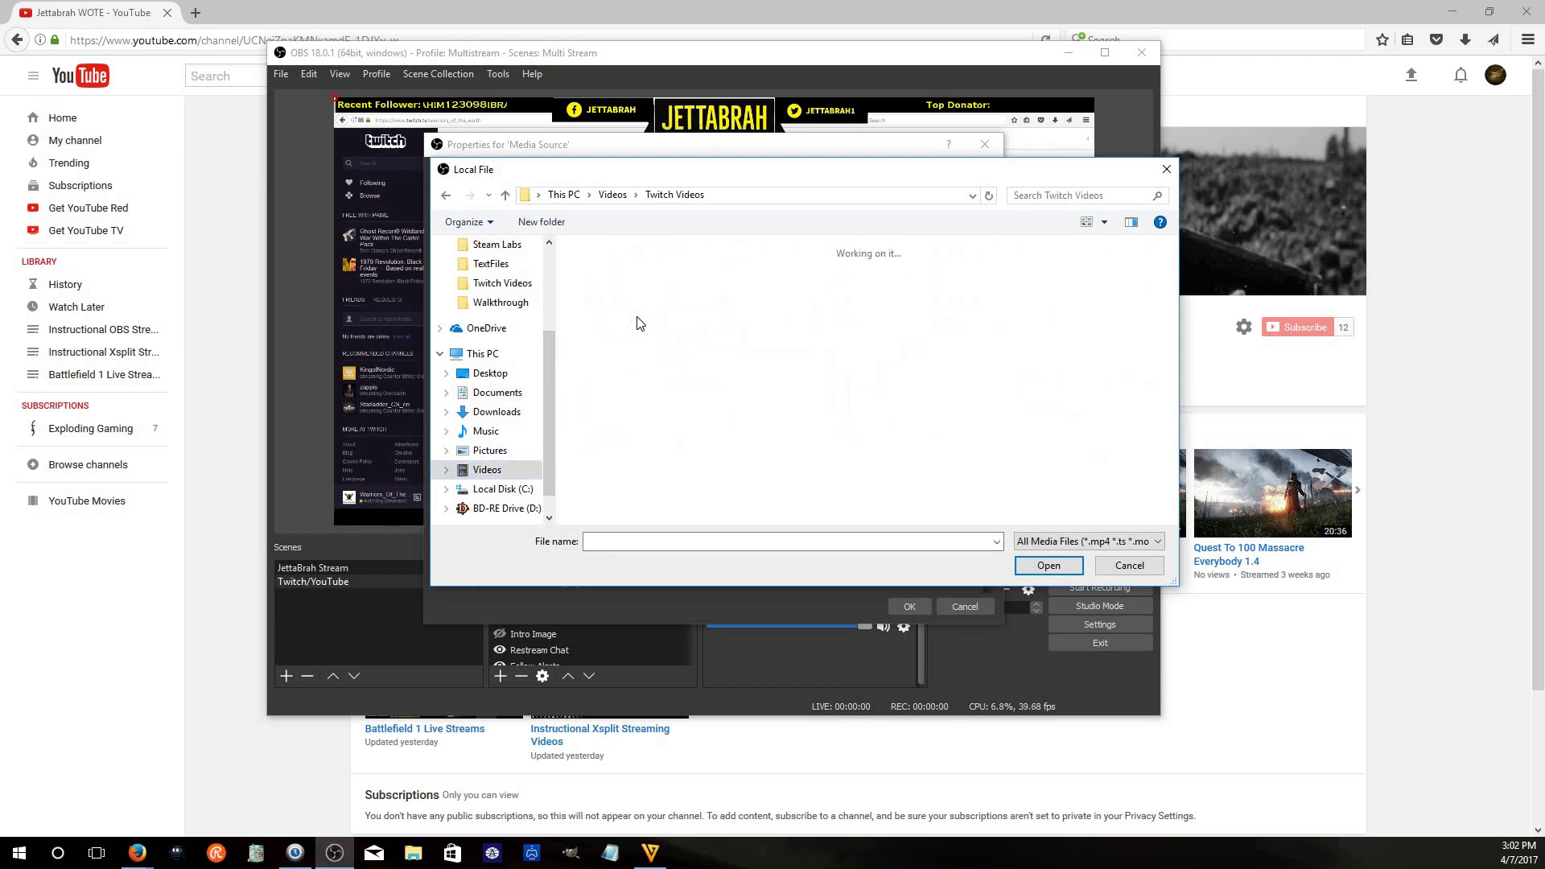
click(607, 291)
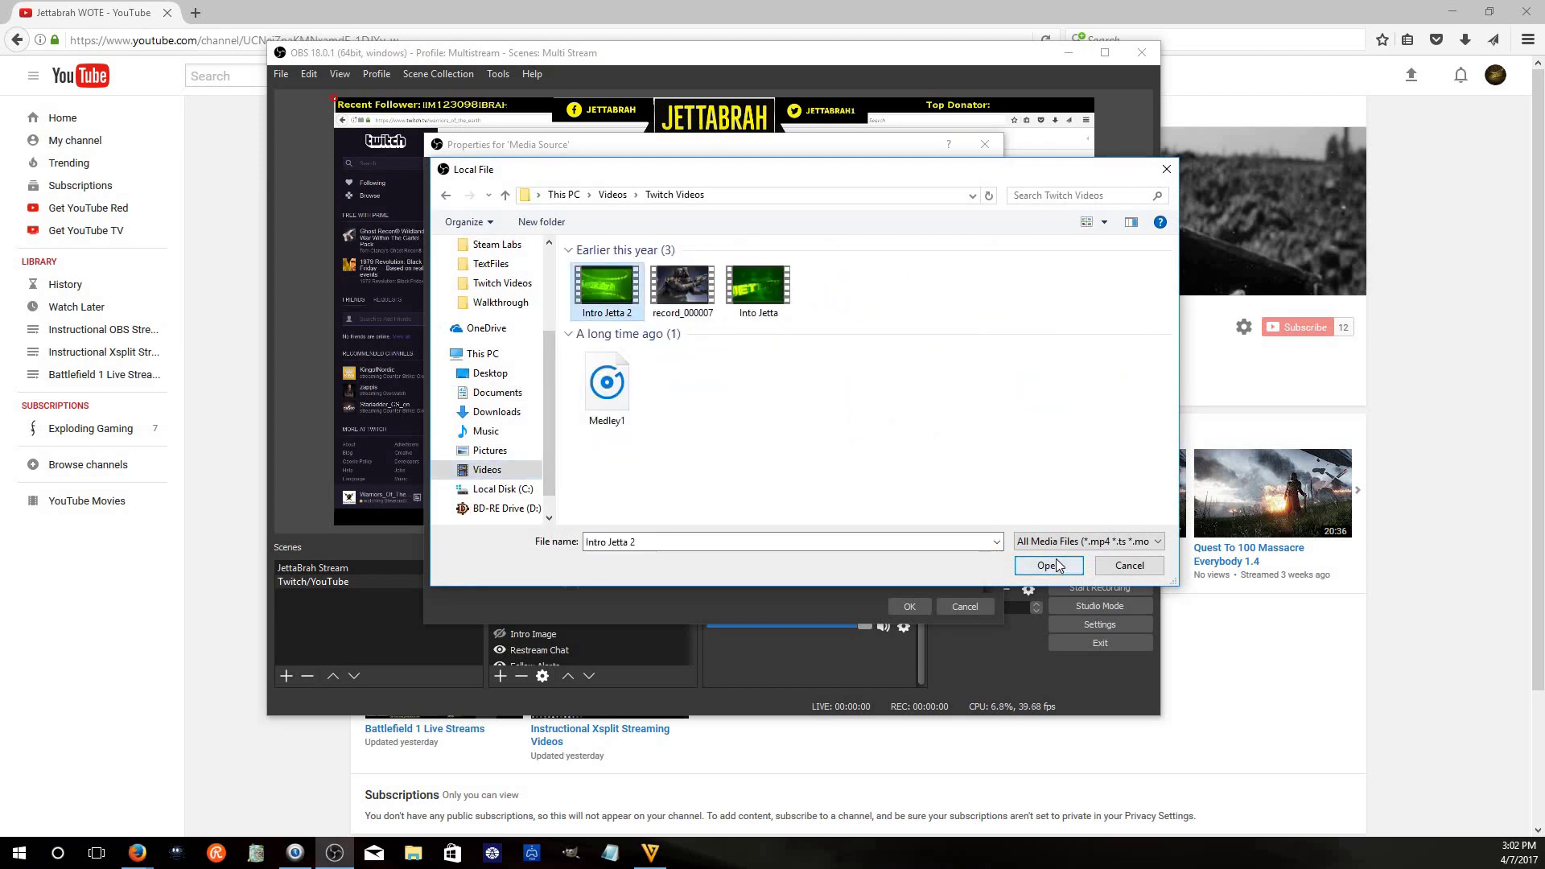
click(1059, 566)
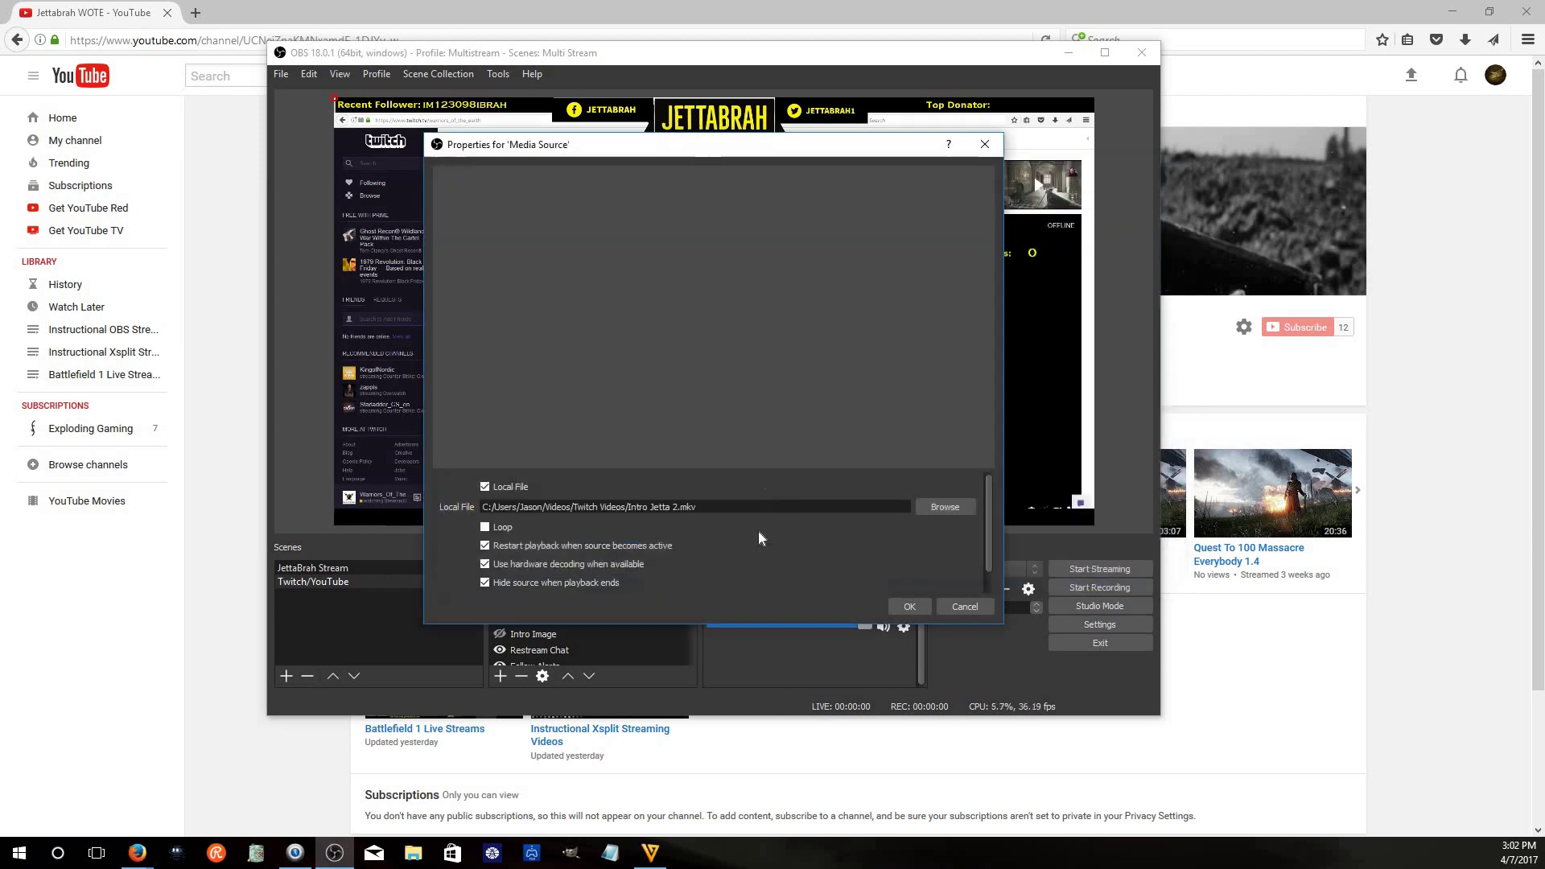
click(908, 606)
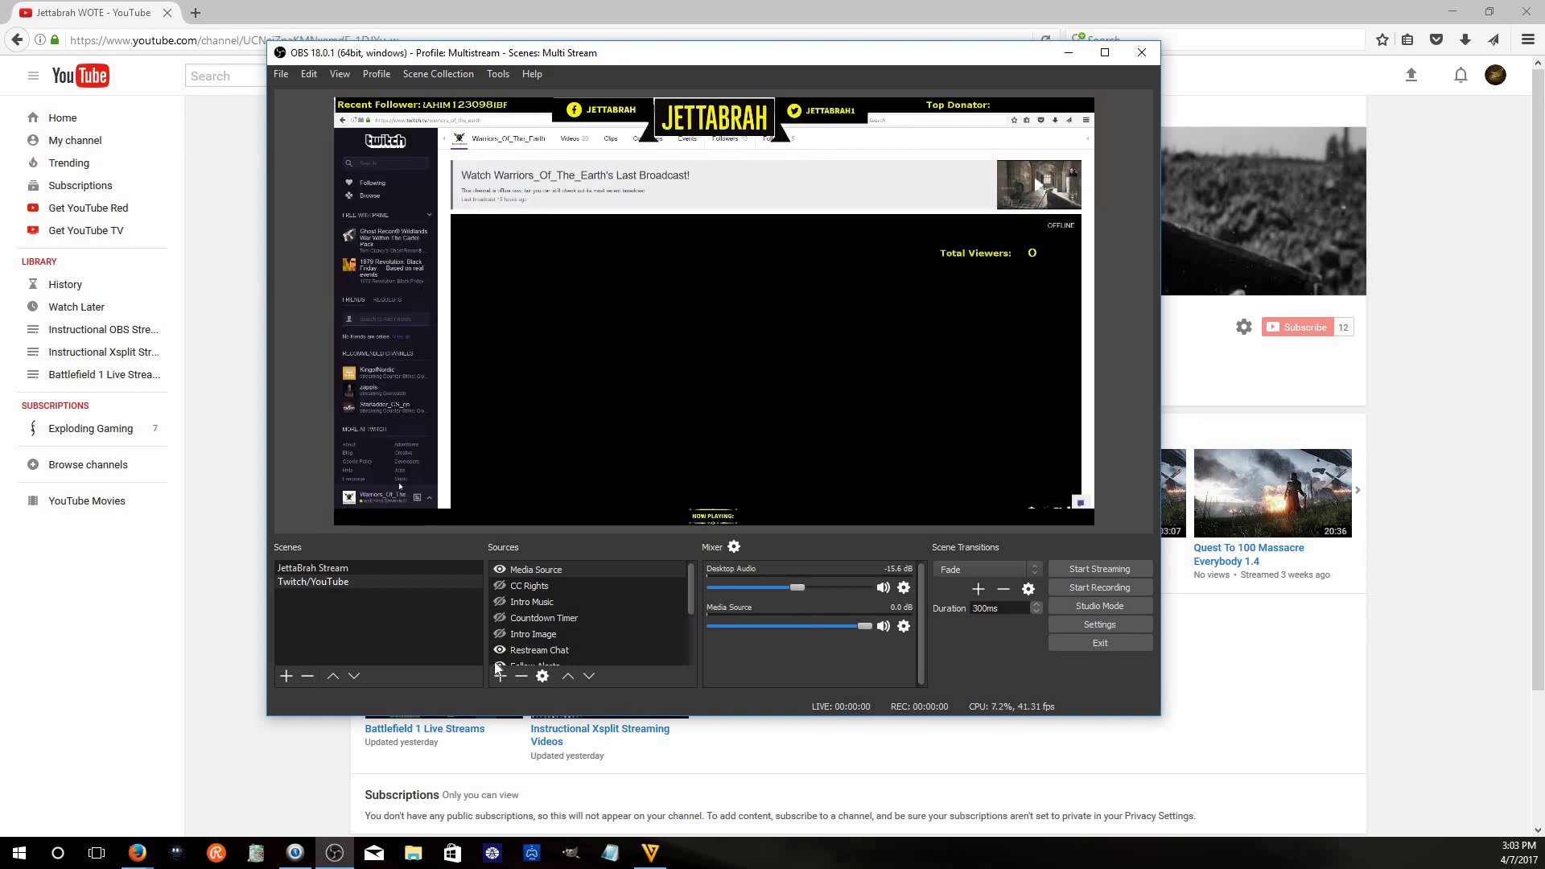
Toggle the visibility of the new Media Source and leave it hidden
click(500, 570)
click(500, 570)
click(499, 573)
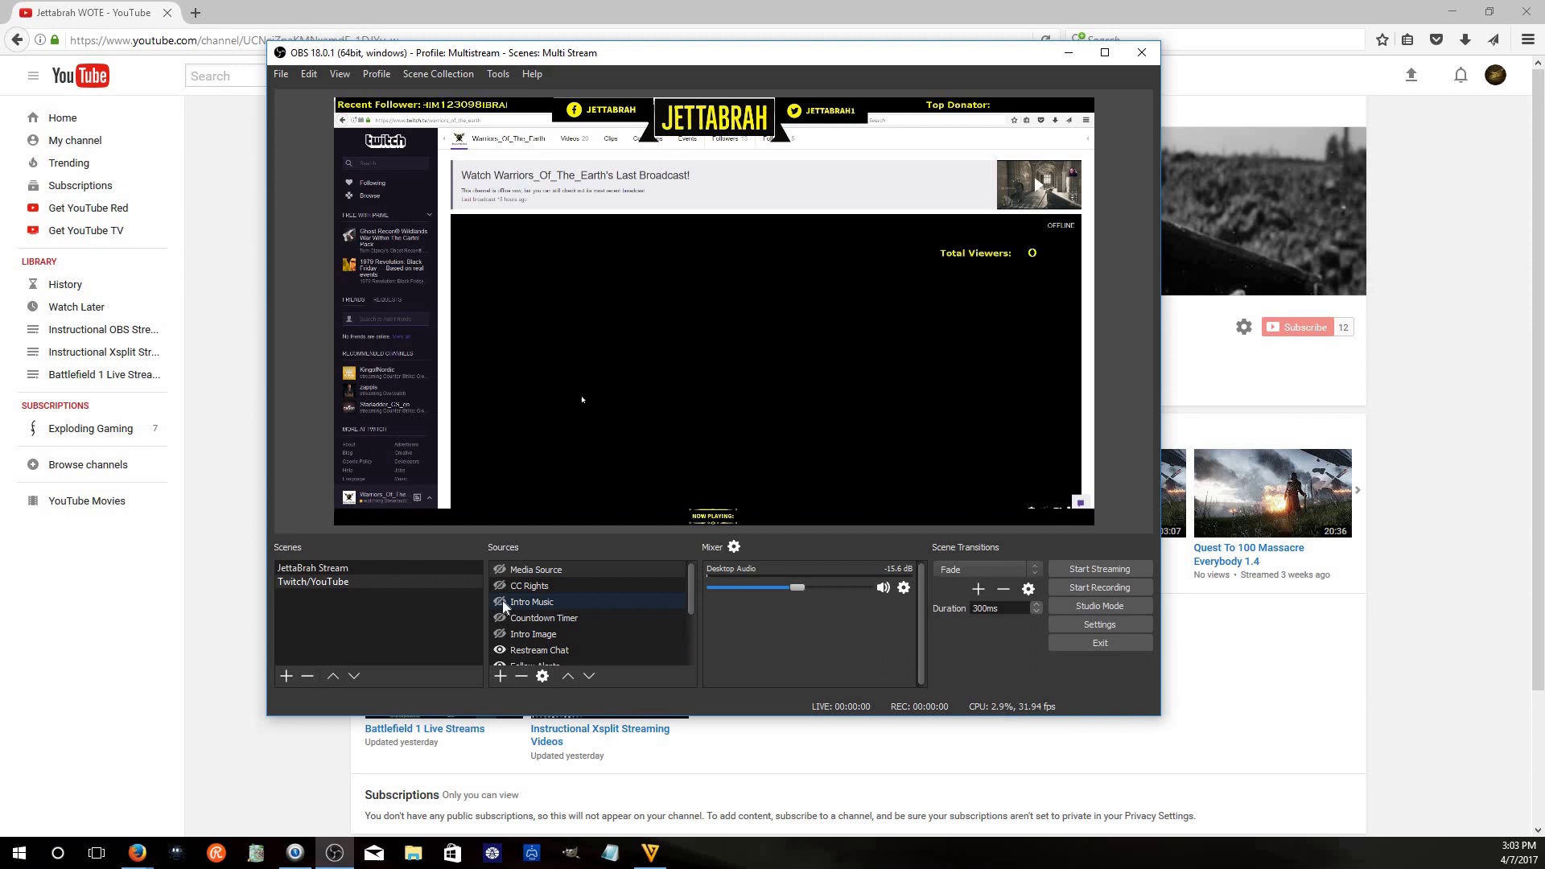
Show and hide the Intro Music and Countdown Timer sources, and turn Restream Chat off and back on
click(499, 602)
click(499, 602)
click(499, 618)
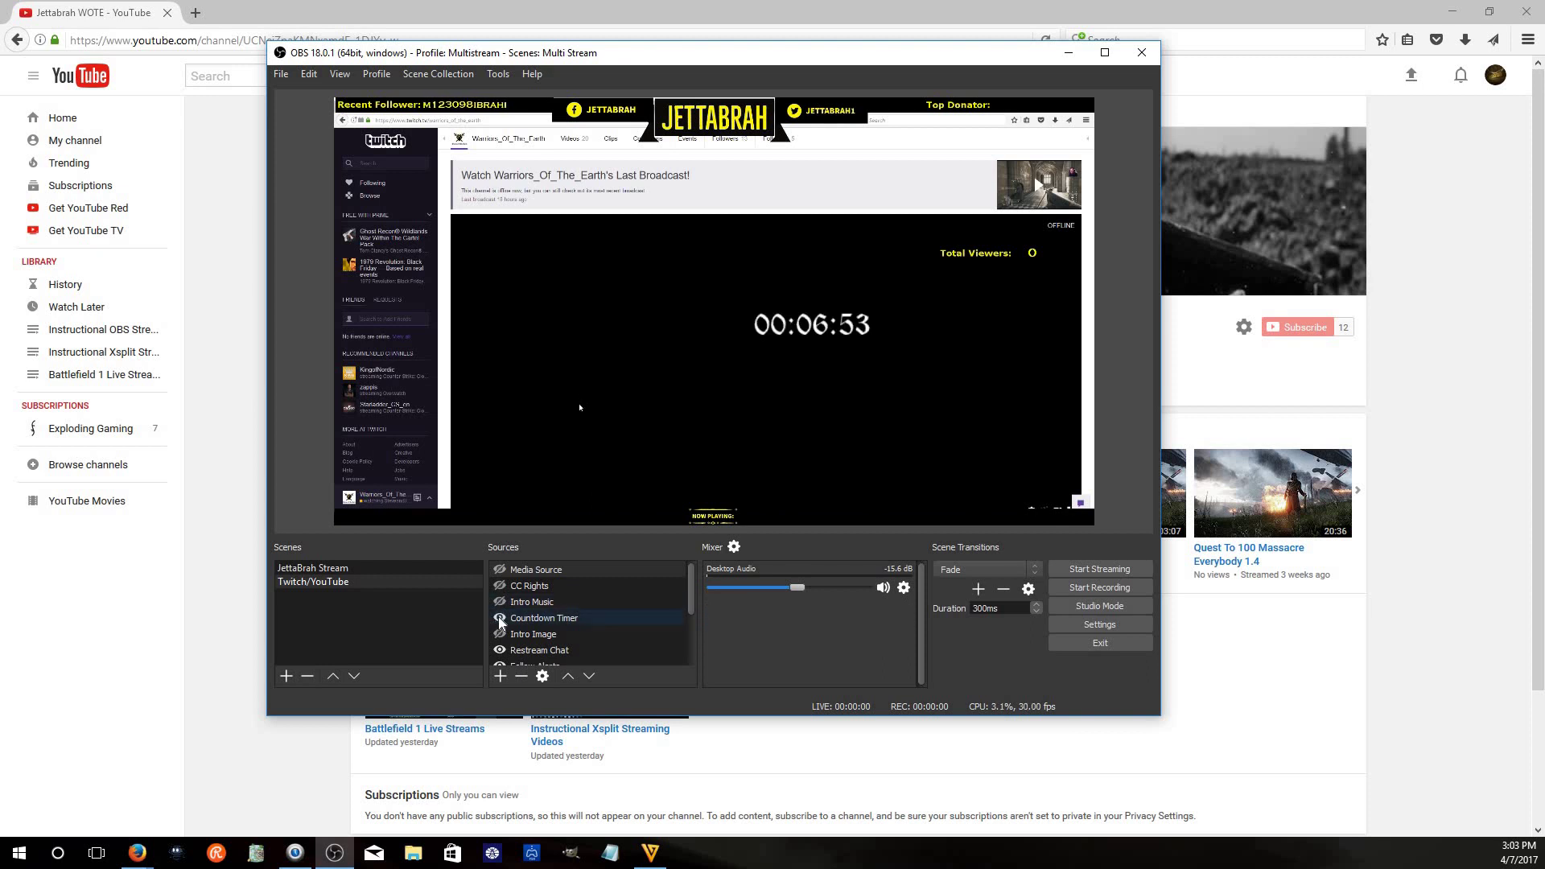
click(499, 618)
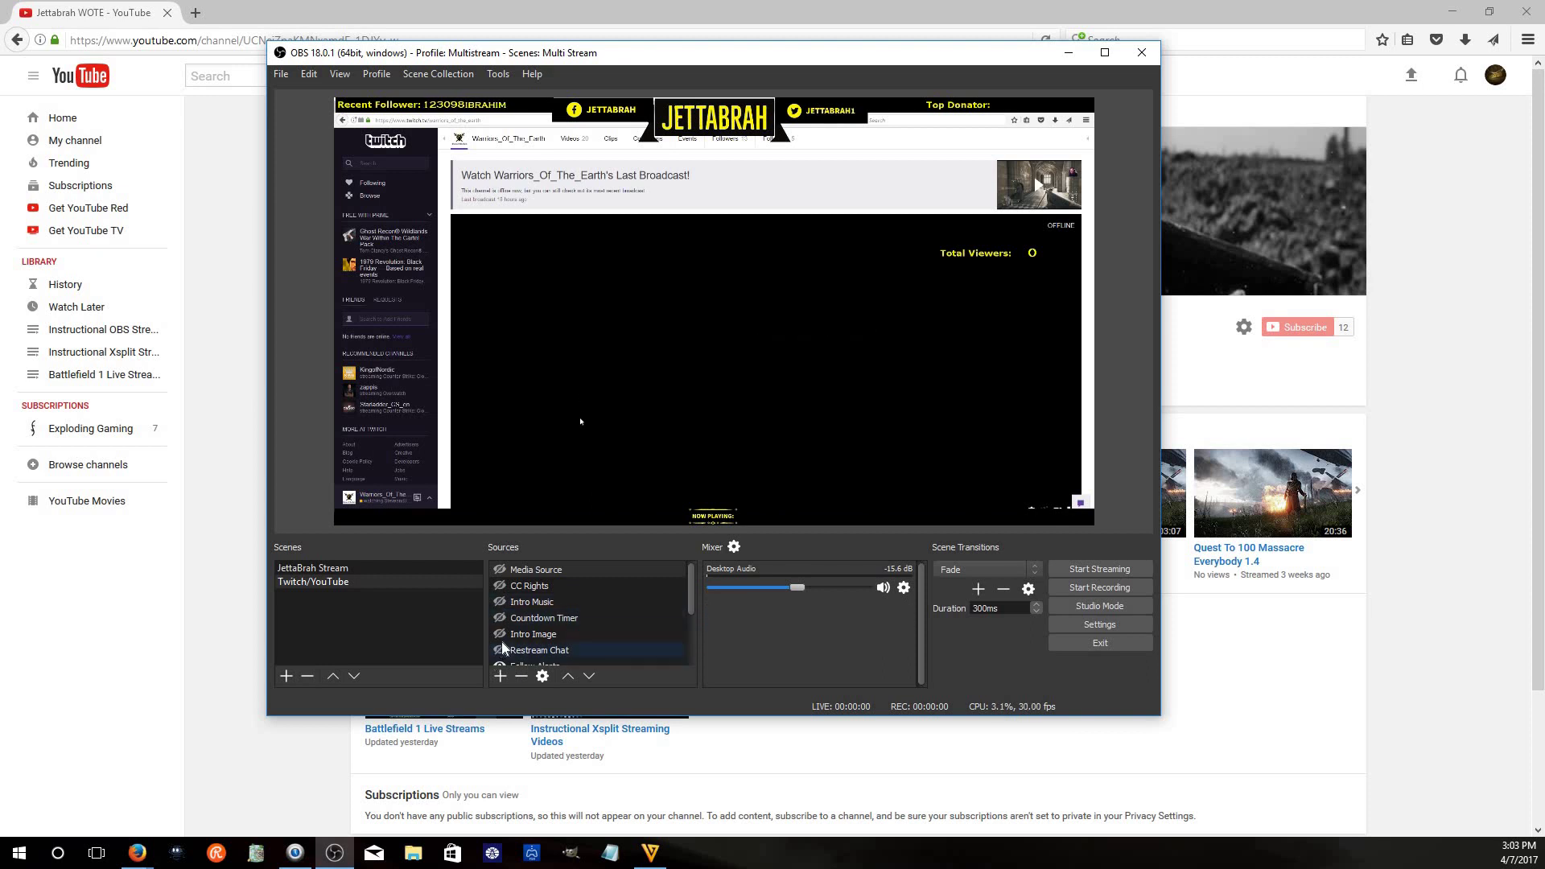
click(498, 650)
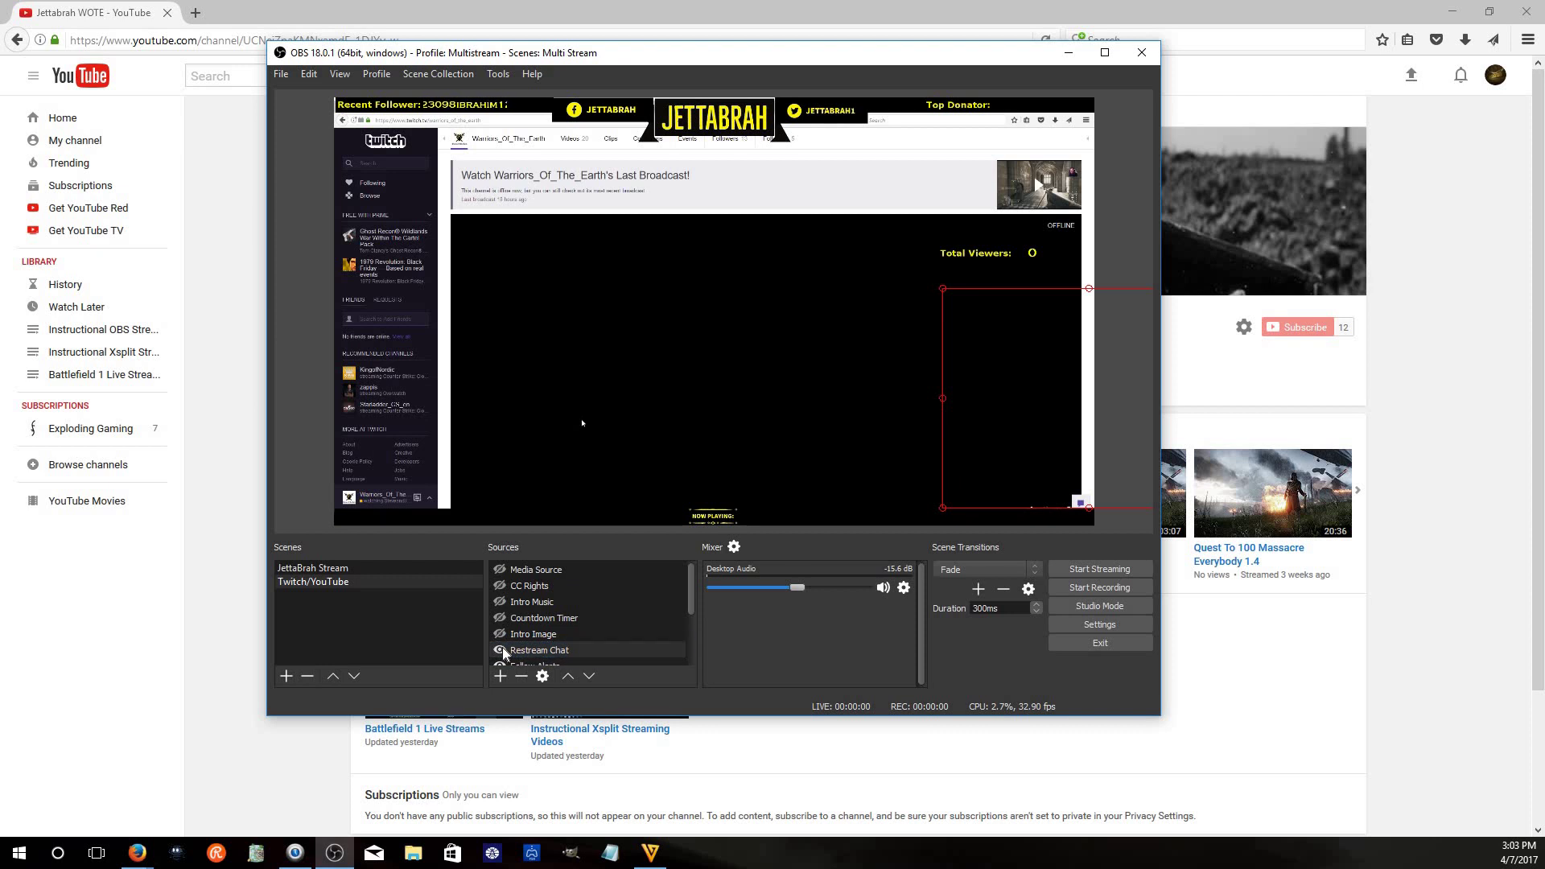
scroll(505, 647, down, 2)
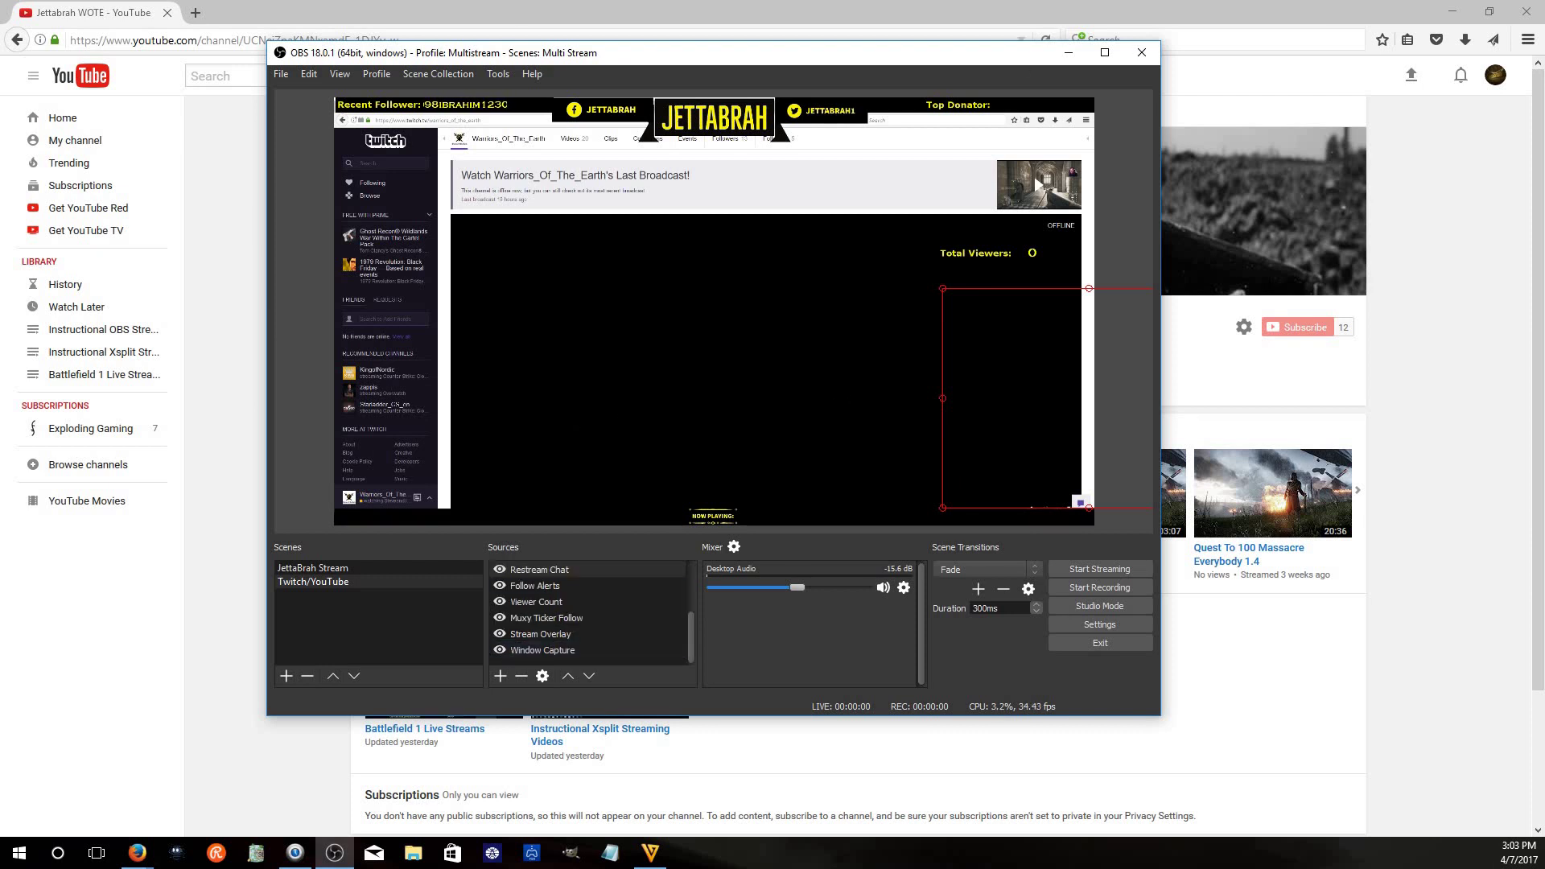
Close the YouTube channel and Warriors_Of_The_Earth Twitch browser windows, and minimize the Panzoid window
click(1528, 13)
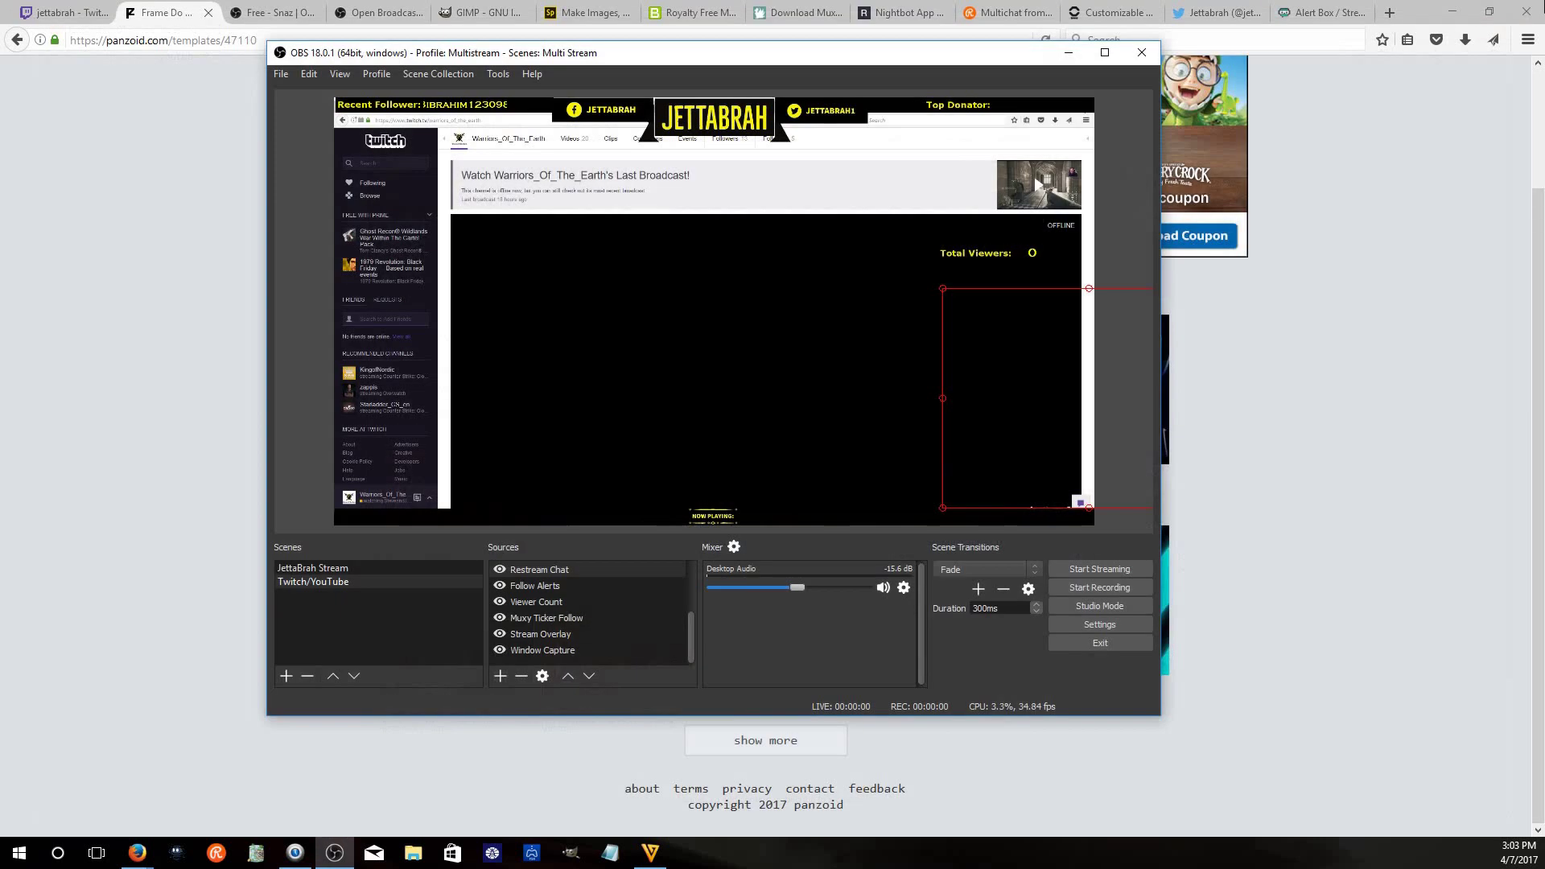
click(1456, 9)
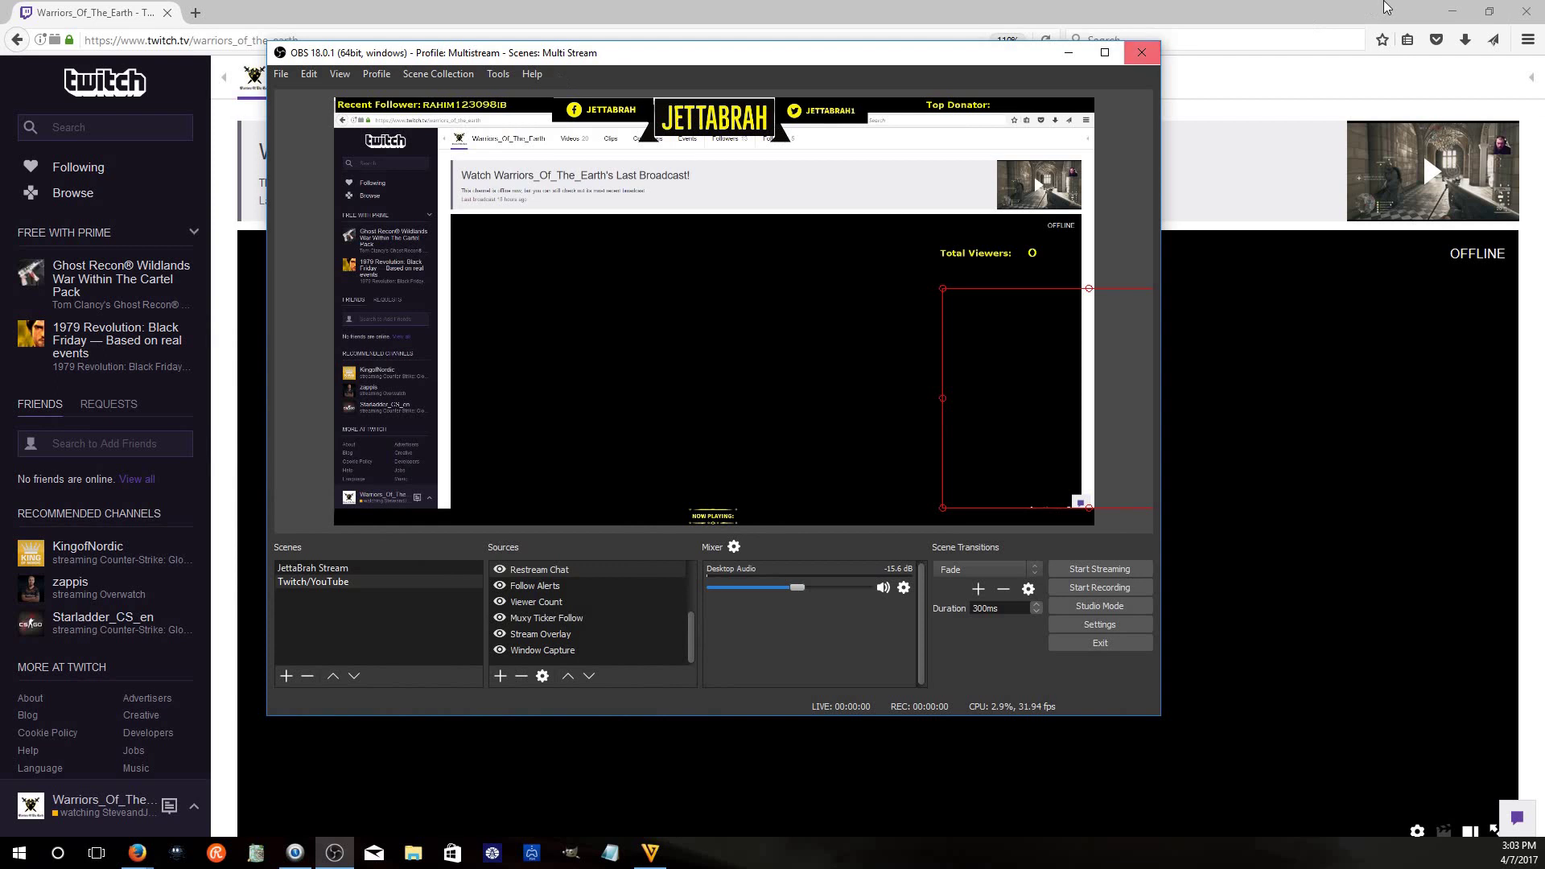
click(1526, 12)
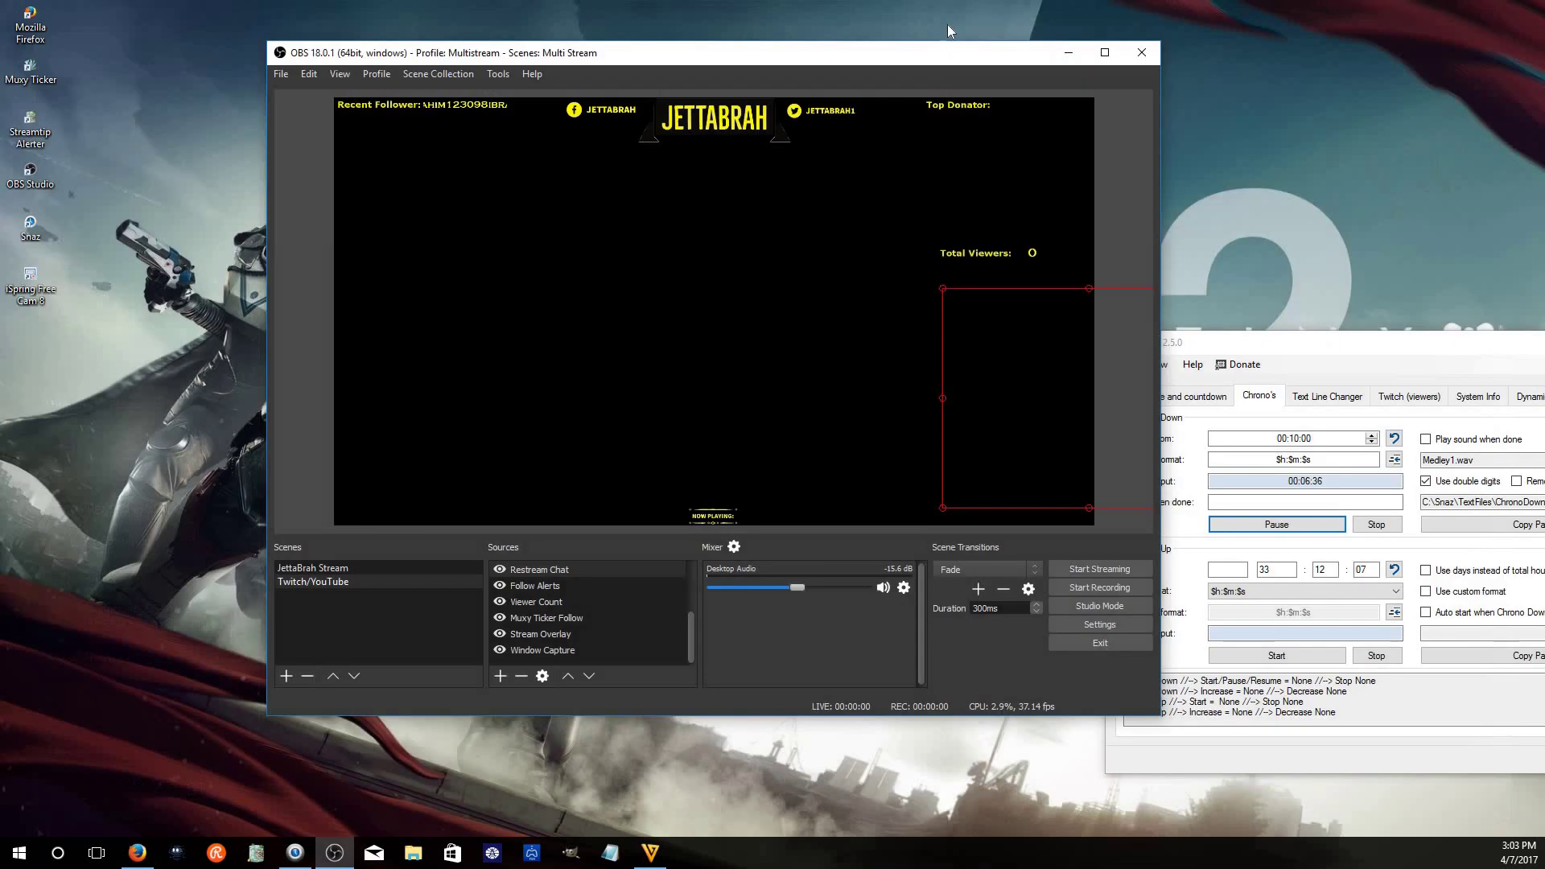
Reposition the OBS and Snaz windows on the desktop and minimize both
drag(917, 61, 898, 39)
drag(1267, 346, 1092, 341)
click(1433, 338)
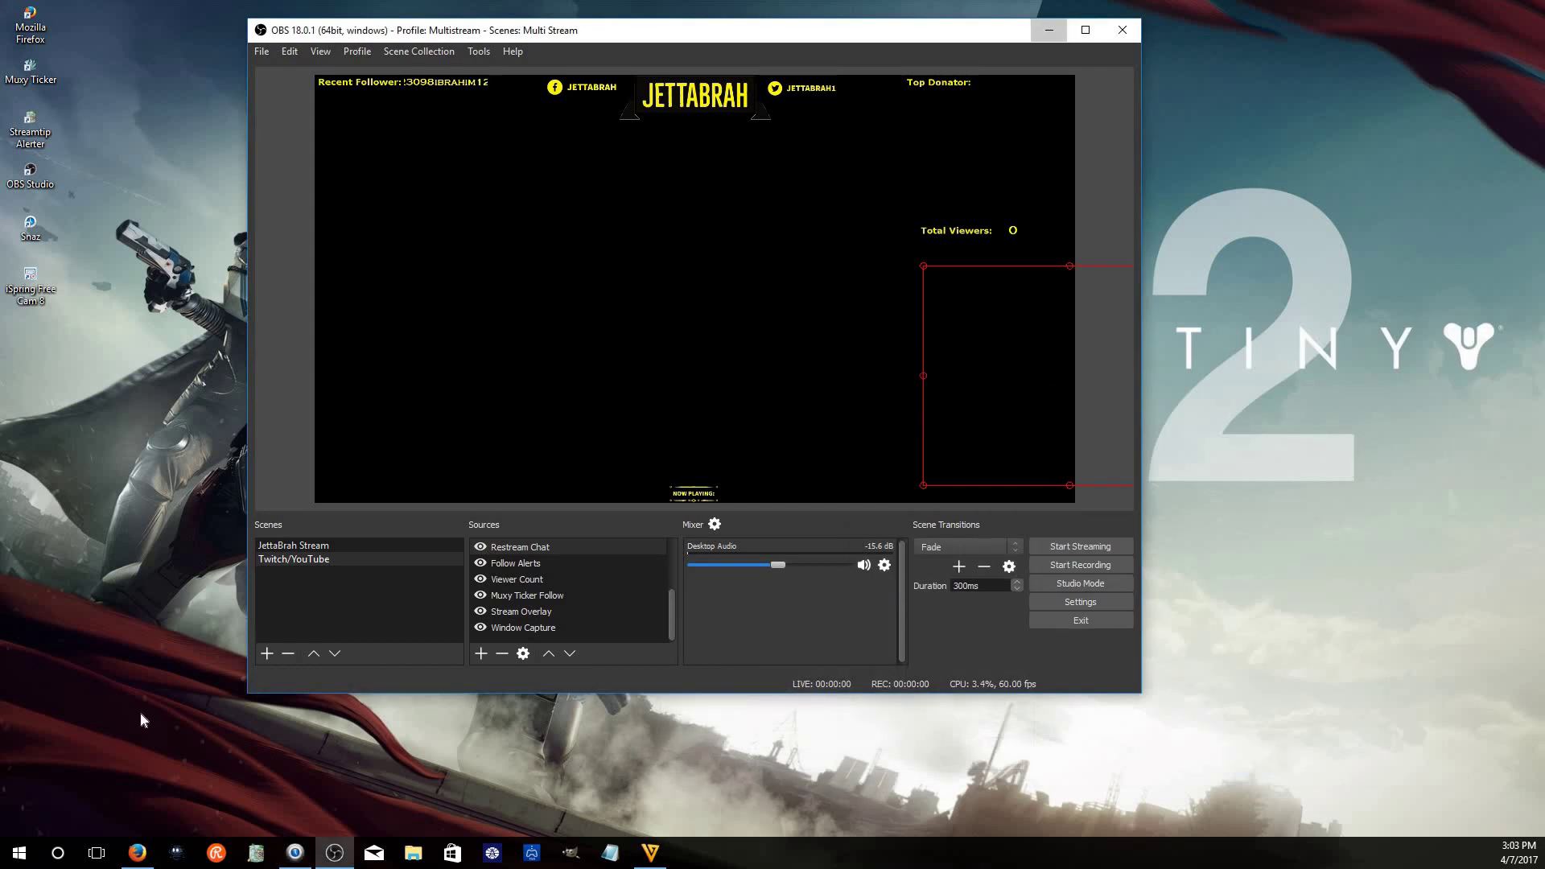
key(super+Down)
Switch to Firefox and show the jettabrah Twitch channel and Twitter profile pages
click(137, 852)
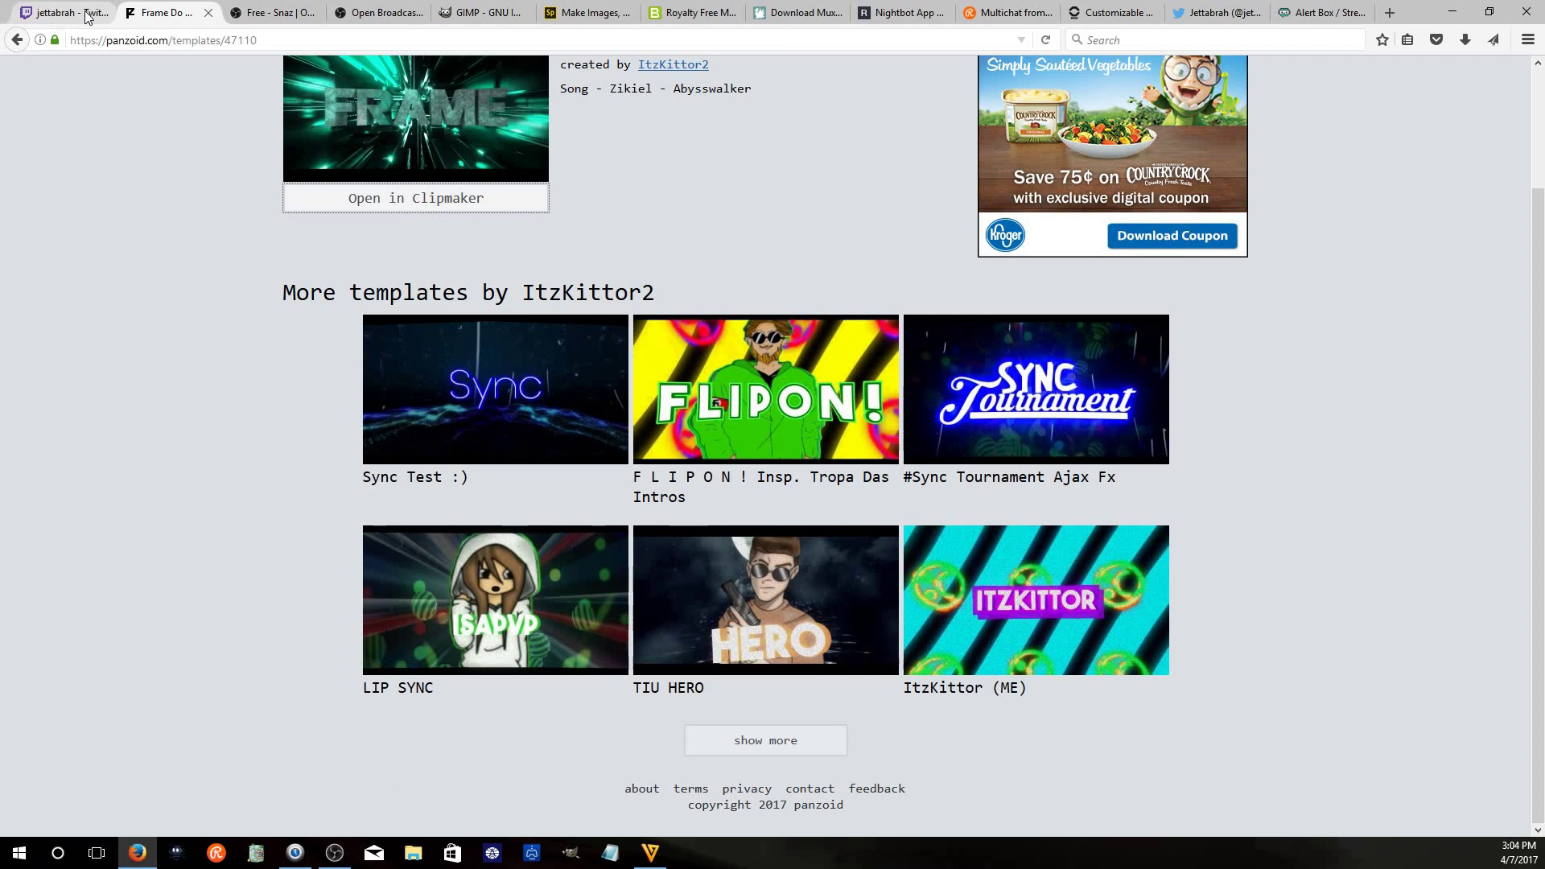
click(49, 14)
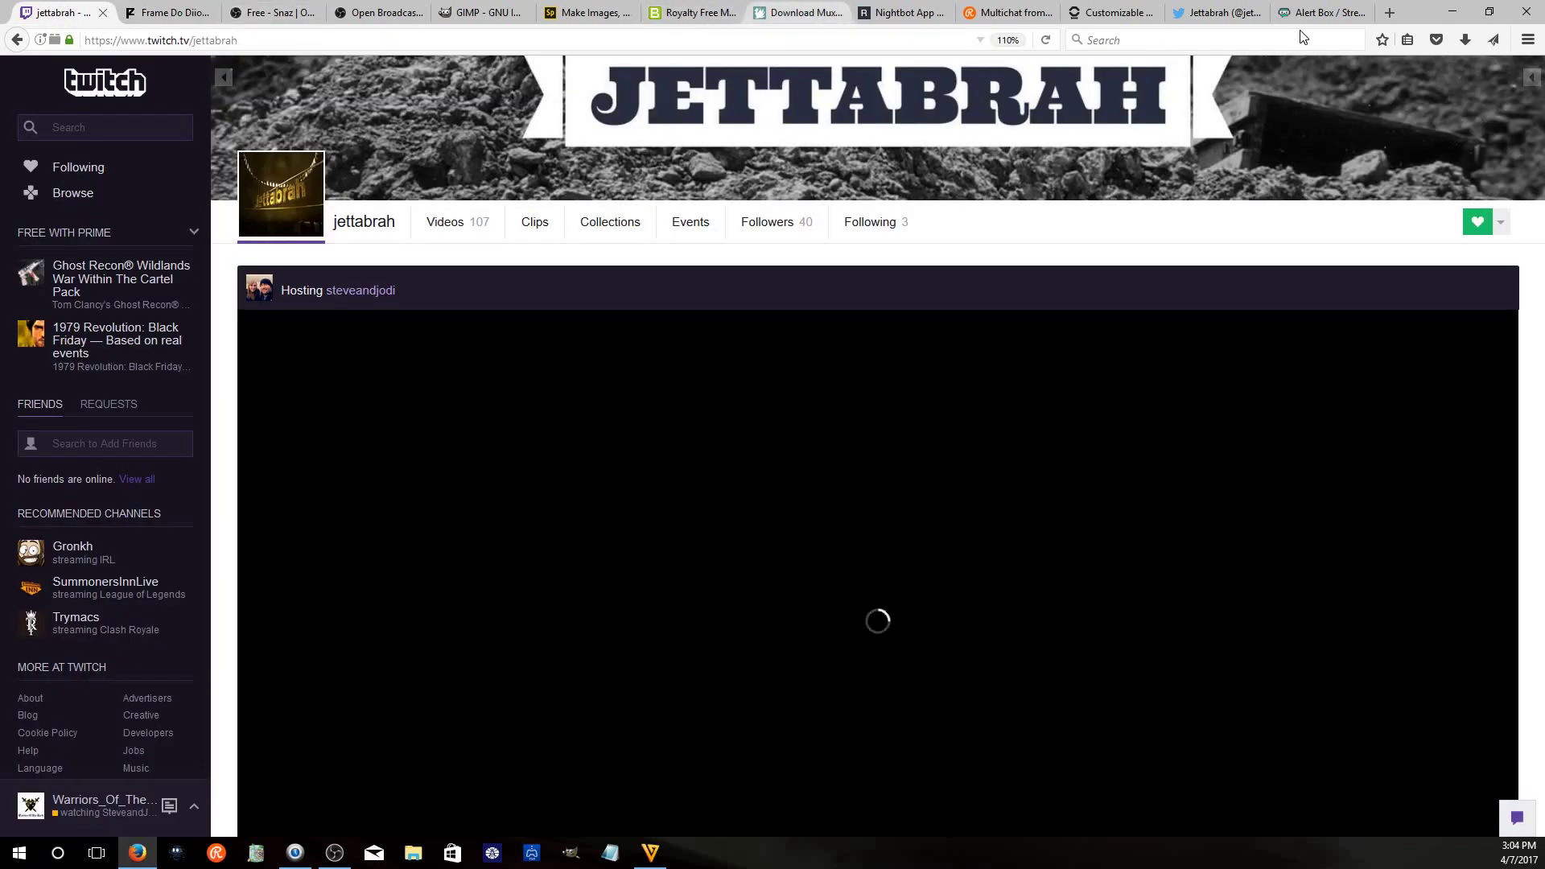
click(1211, 12)
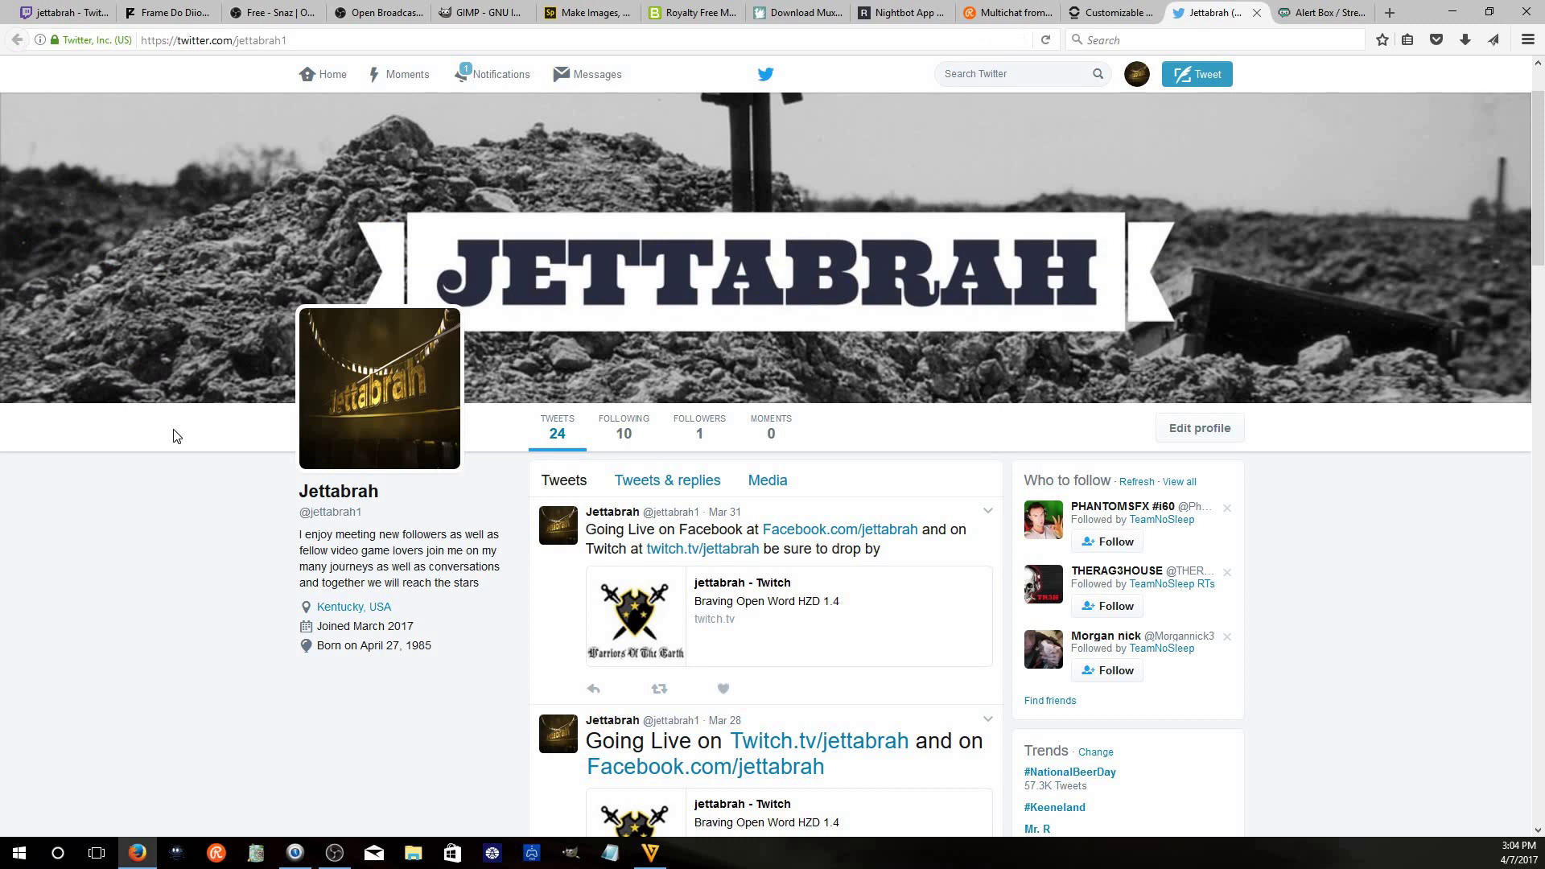